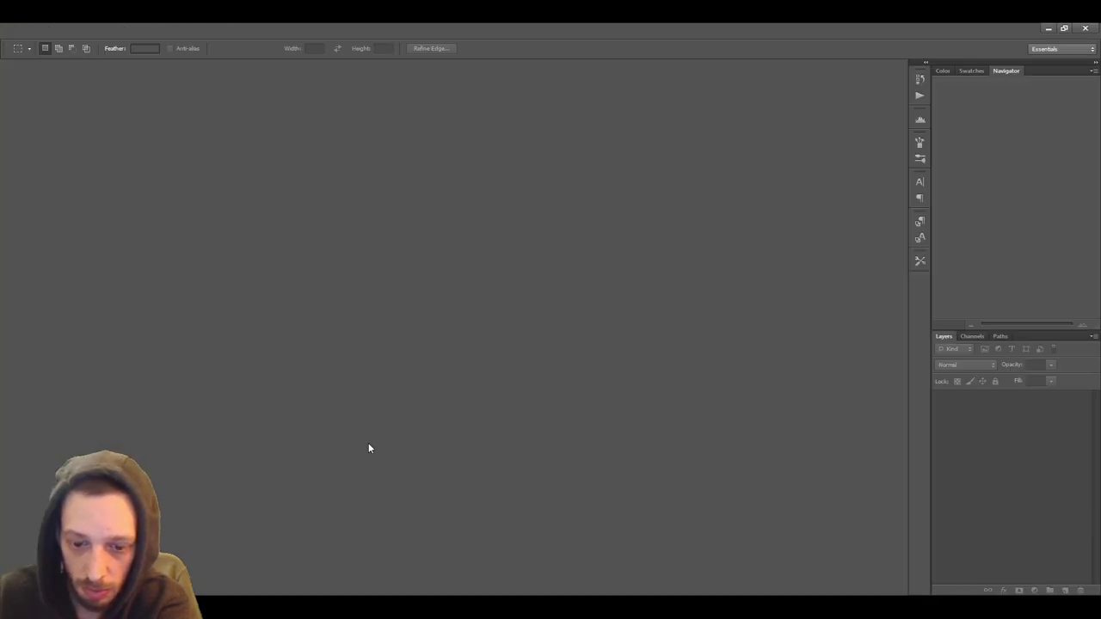
# Open the Batdemon.psd document and bring the floating tool palette into view
pyautogui.moveTo(369, 448); pyautogui.dragTo(378, 465)
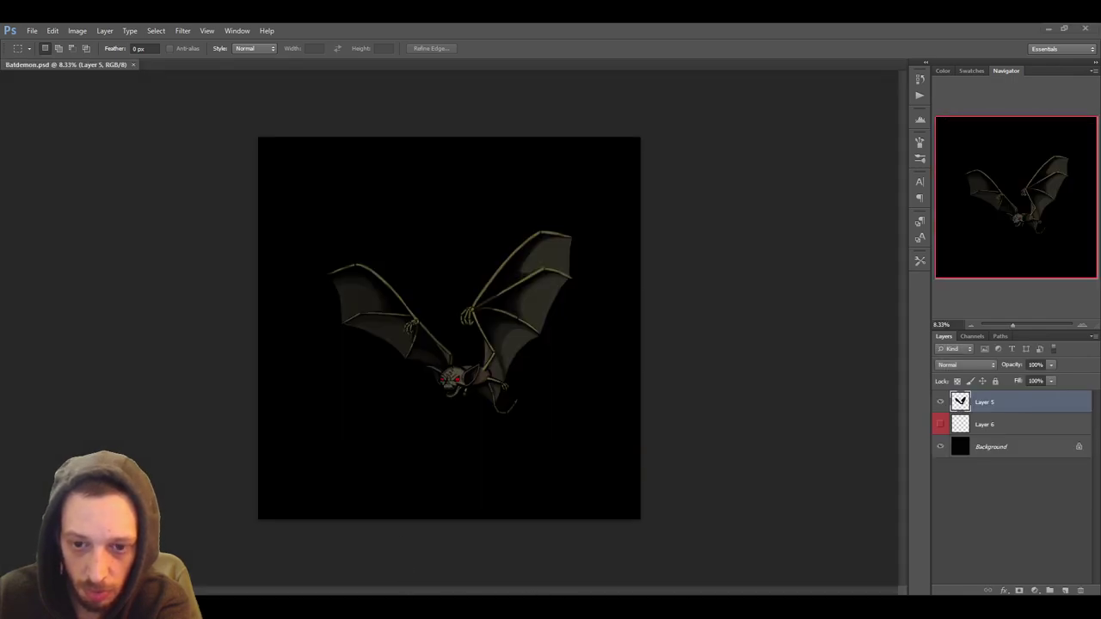
pyautogui.click(1082, 325)
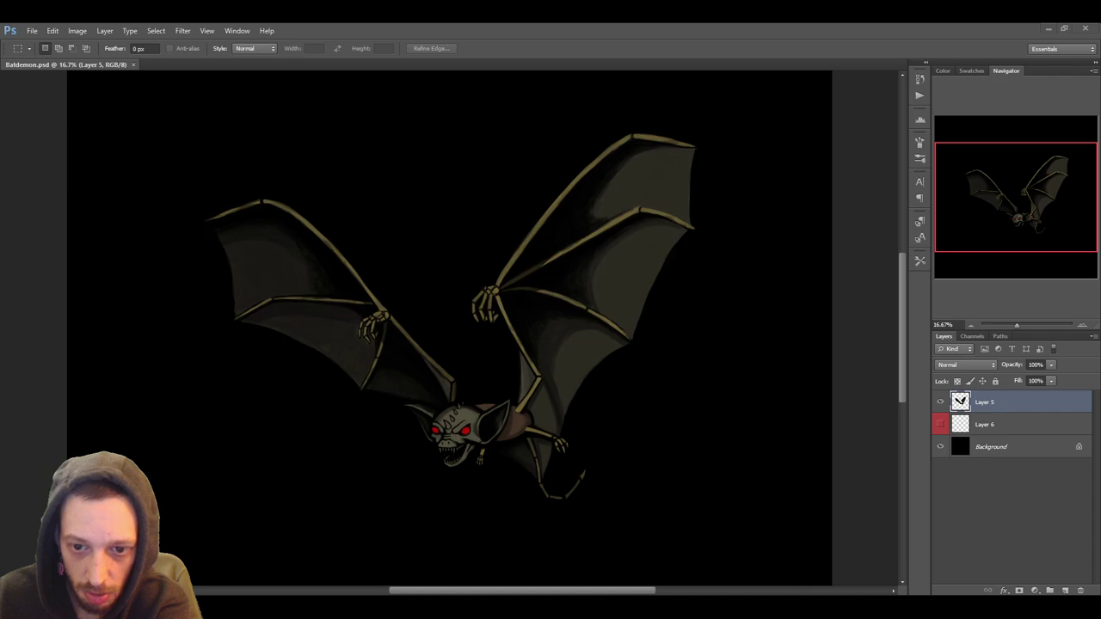
pyautogui.press('Tab')
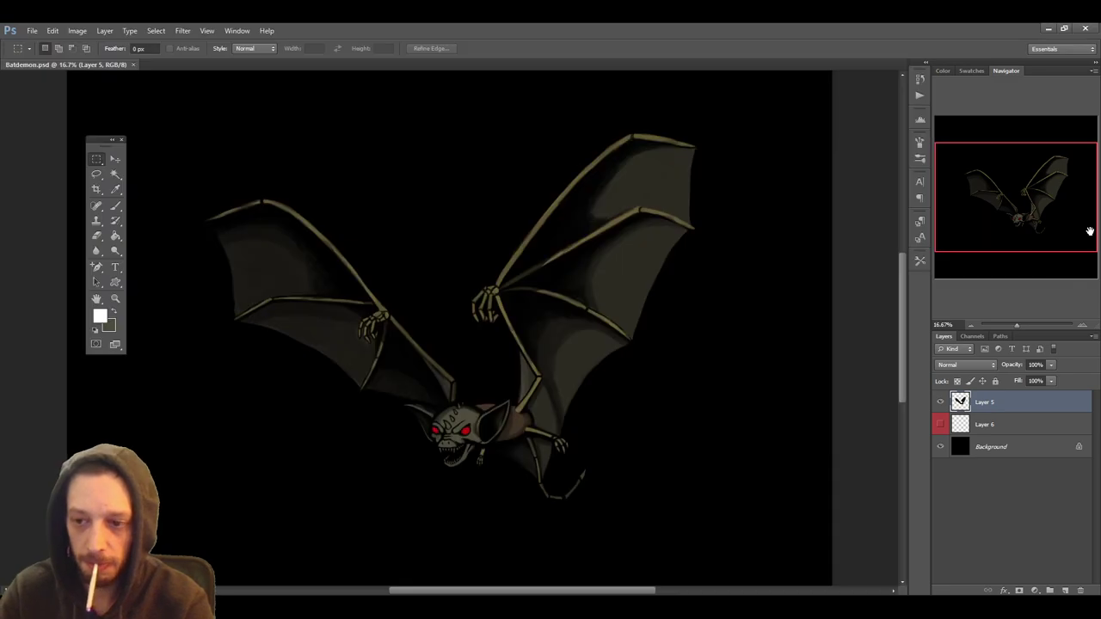
# Sample the grey-brown tone at the bat's mouth and touch up its upper teeth with an 11 px brush at 57% opacity
pyautogui.click(1083, 324)
pyautogui.click(1083, 325)
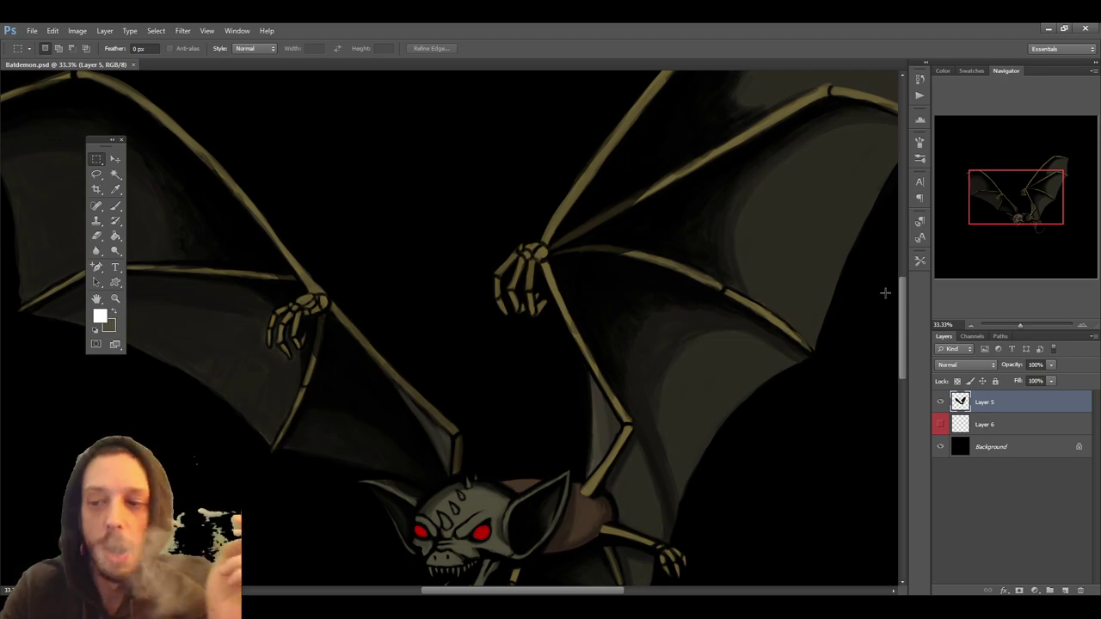
pyautogui.moveTo(981, 327); pyautogui.dragTo(1020, 325)
pyautogui.moveTo(901, 315); pyautogui.dragTo(902, 361)
pyautogui.click(971, 324)
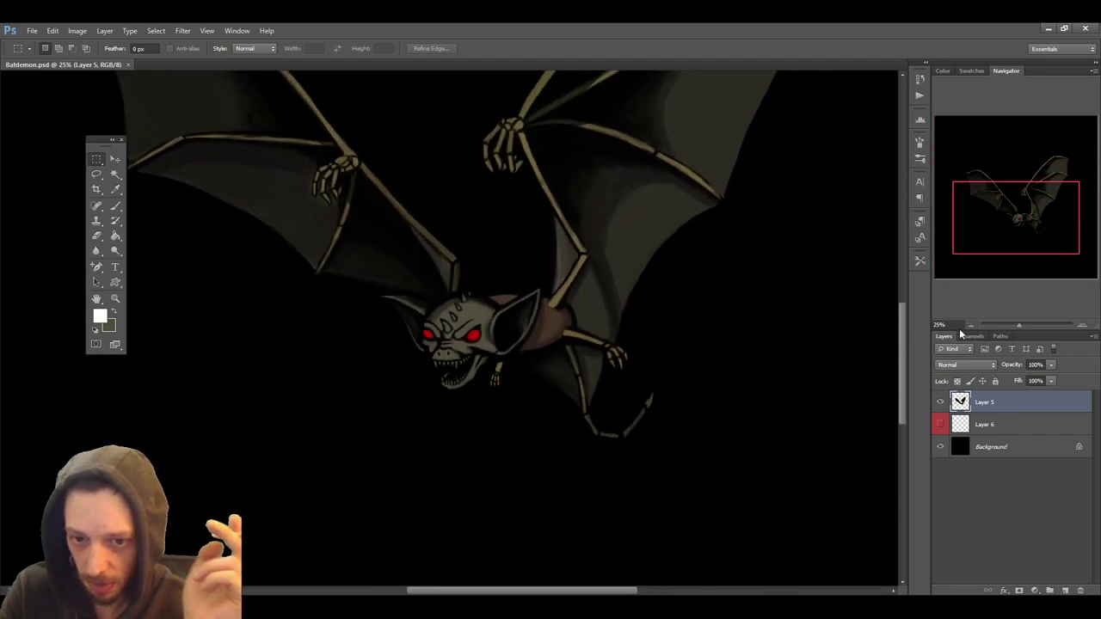
pyautogui.click(1082, 327)
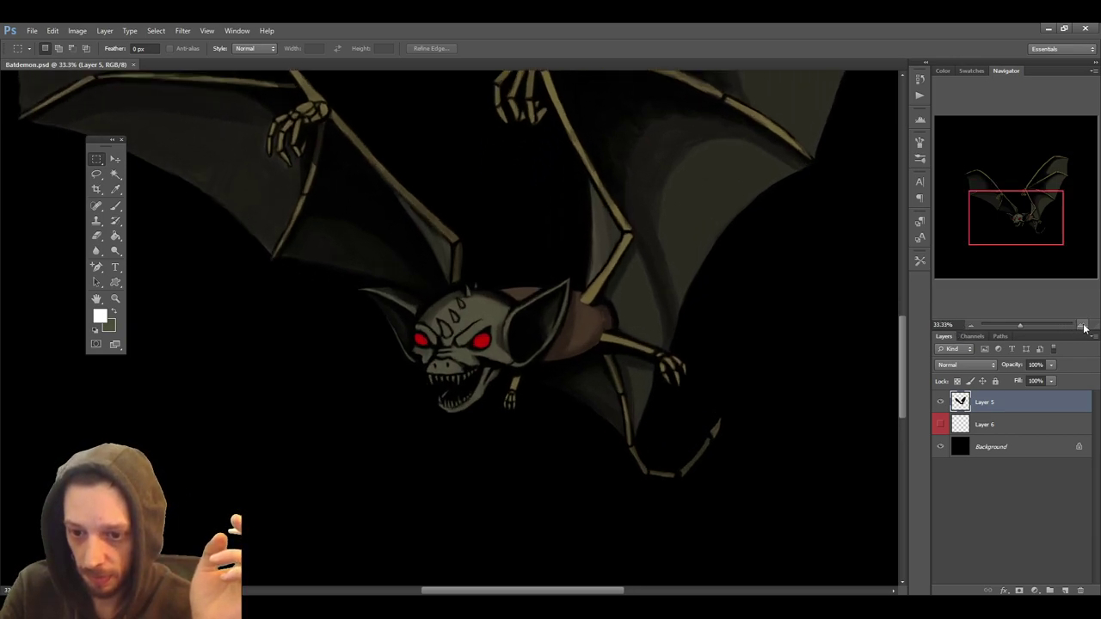
pyautogui.click(1082, 327)
pyautogui.scroll(-2, 596, 336)
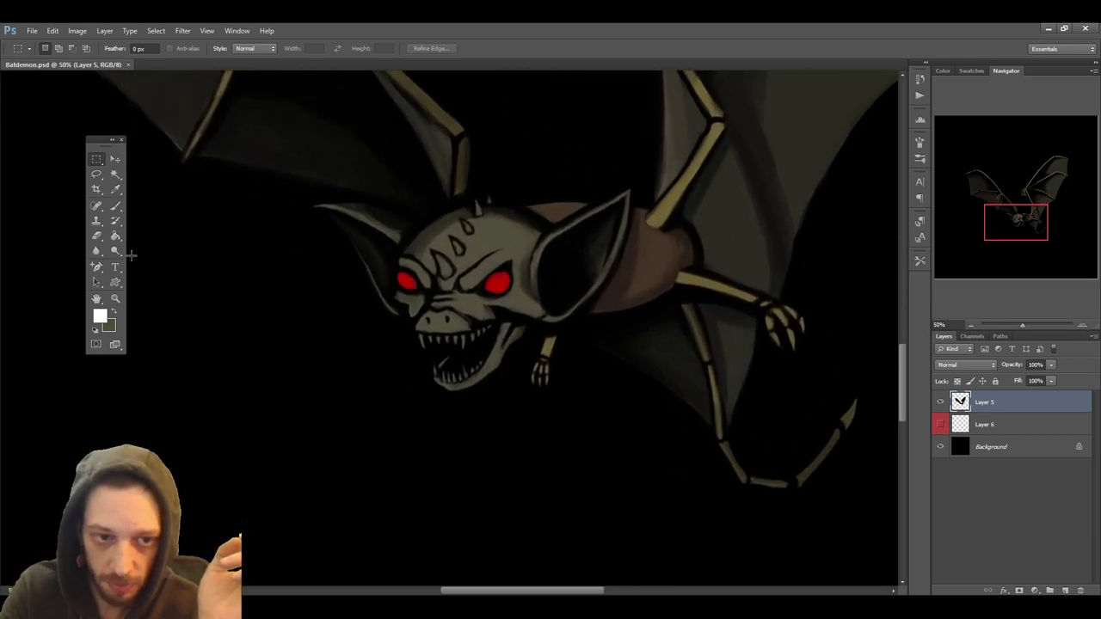
pyautogui.click(115, 207)
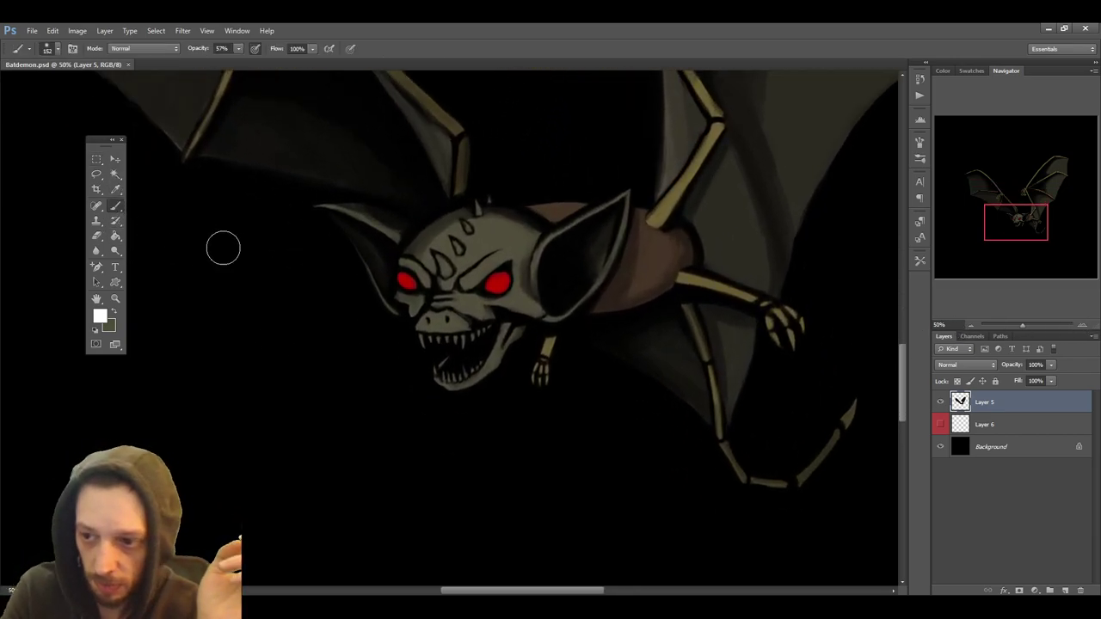
pyautogui.click(115, 188)
pyautogui.click(421, 337)
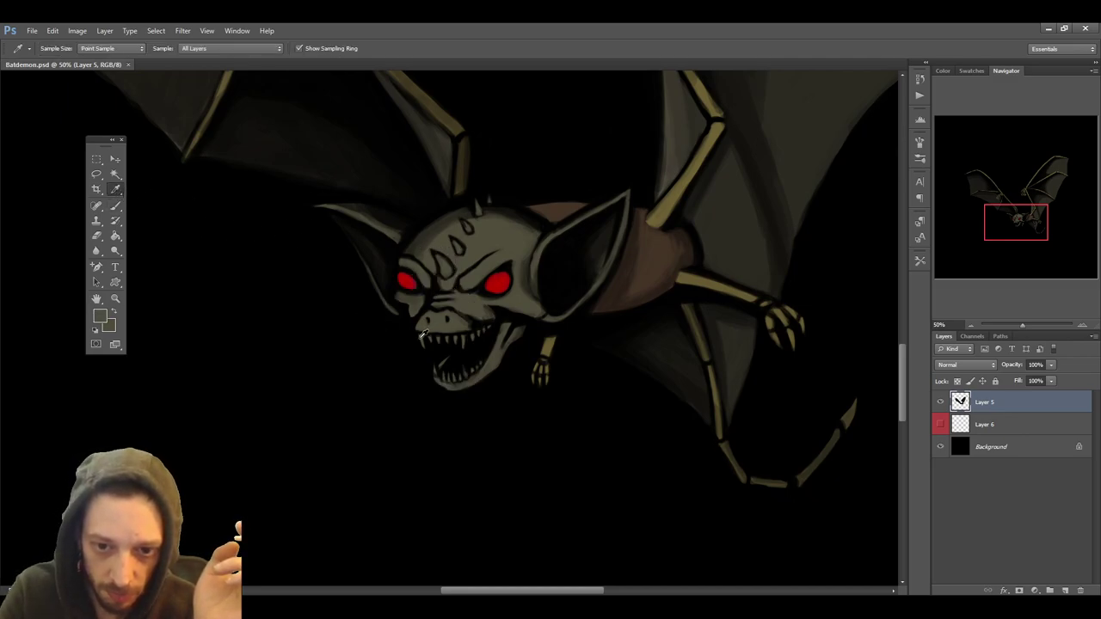
pyautogui.click(116, 207)
pyautogui.press('[')
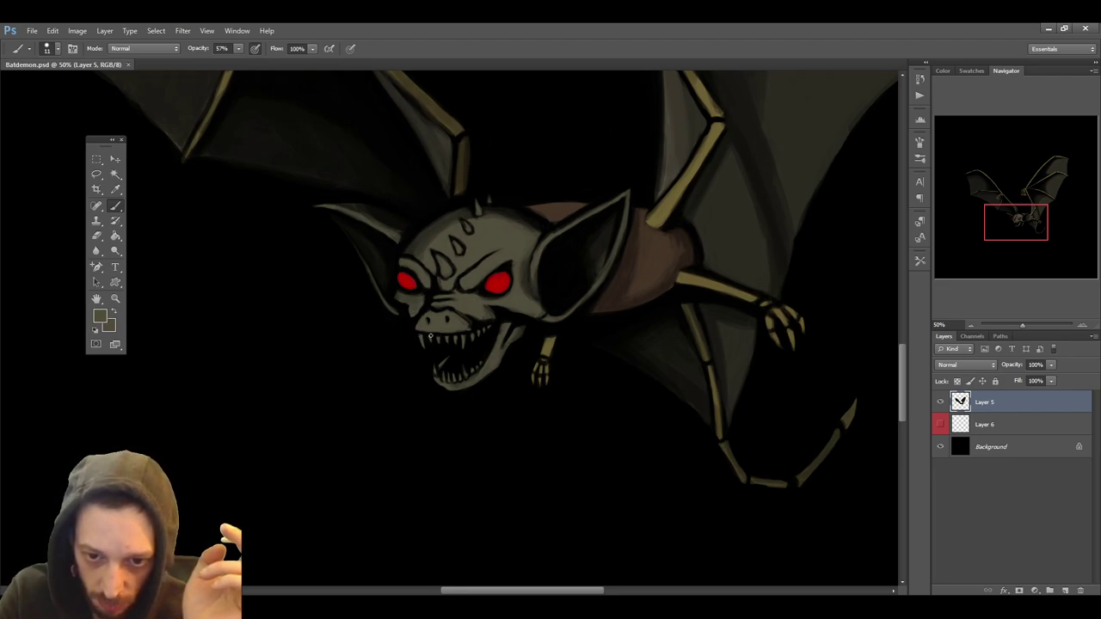
pyautogui.moveTo(423, 333); pyautogui.dragTo(424, 342)
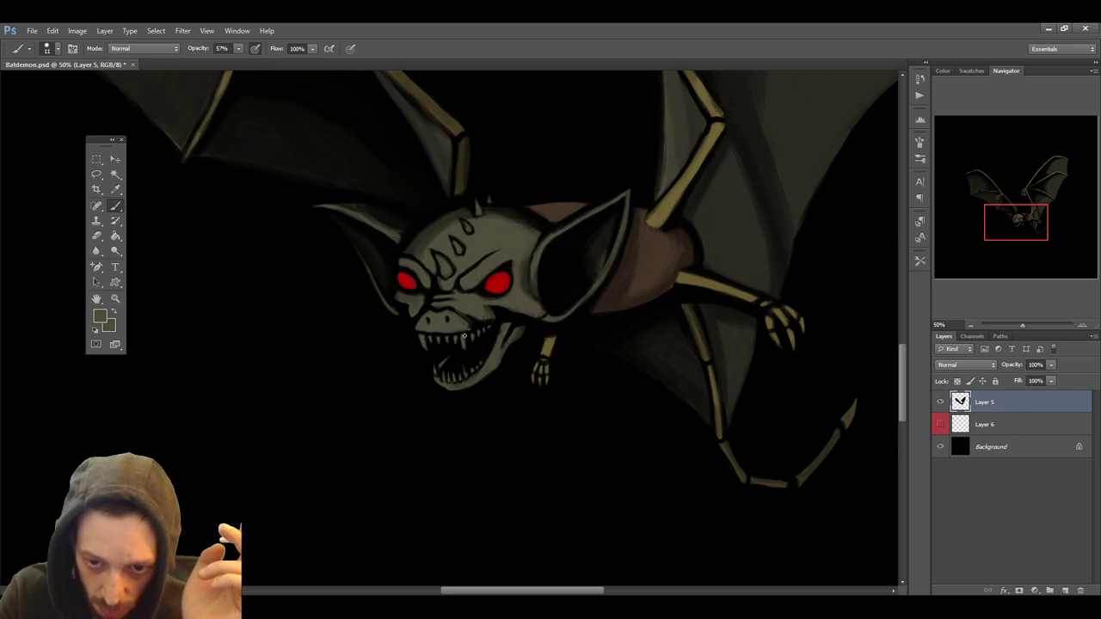
# Sample black, refine the gaps around the bat's teeth with a 10 px brush, and save the document
pyautogui.click(115, 189)
pyautogui.click(115, 206)
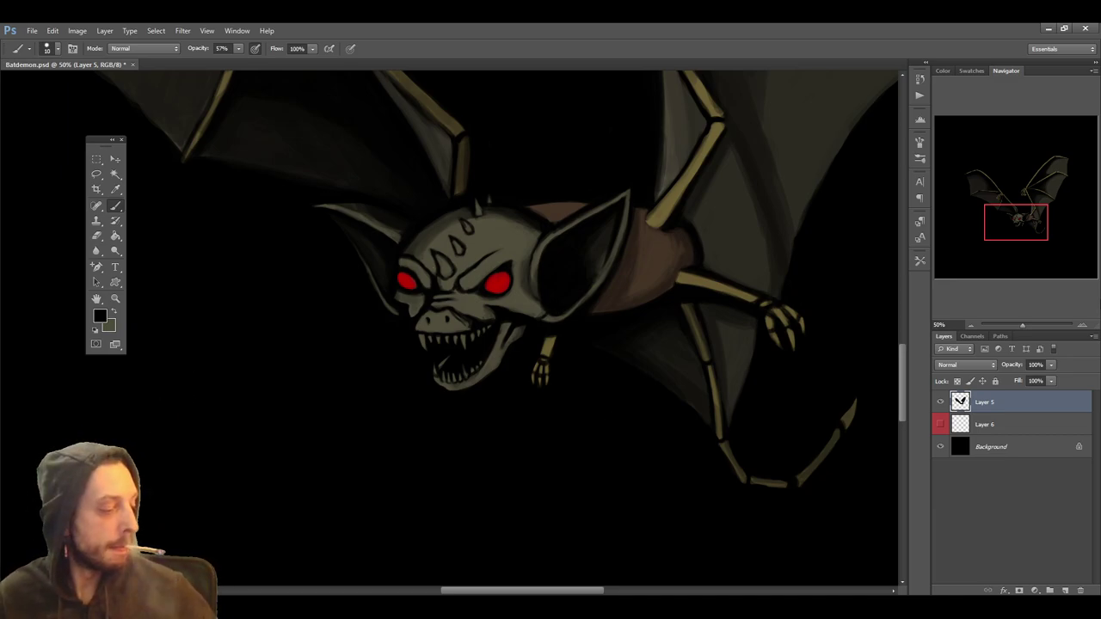
pyautogui.hotkey('ctrl', 's')
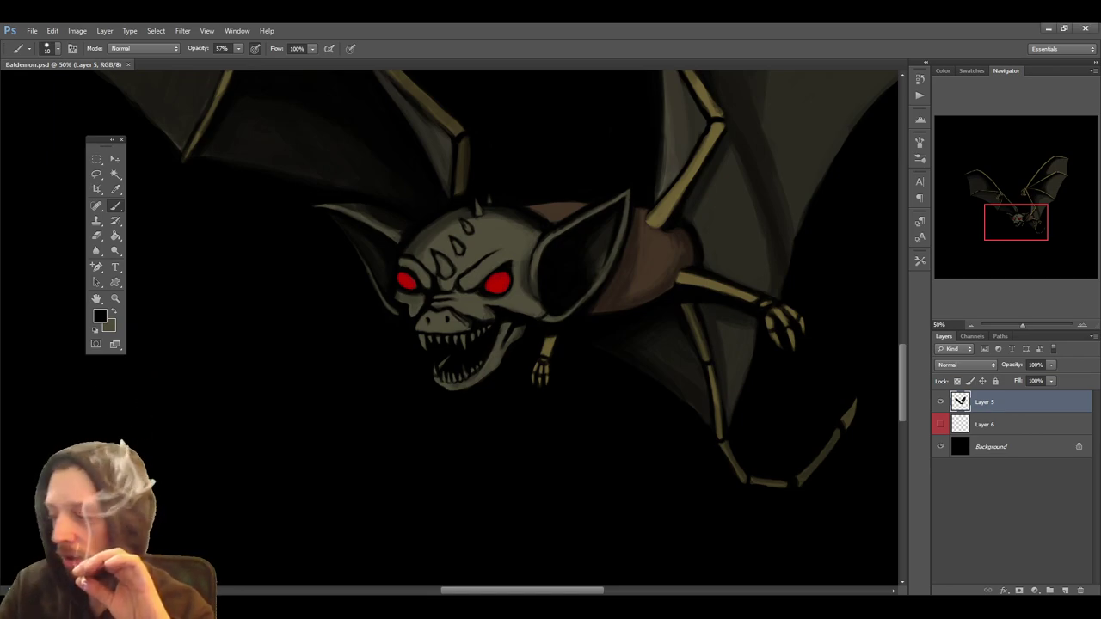
# Sample the dark wing tone and paint the membrane beside the arm bone above the body with a 23 px brush
pyautogui.scroll(1, 191, 371)
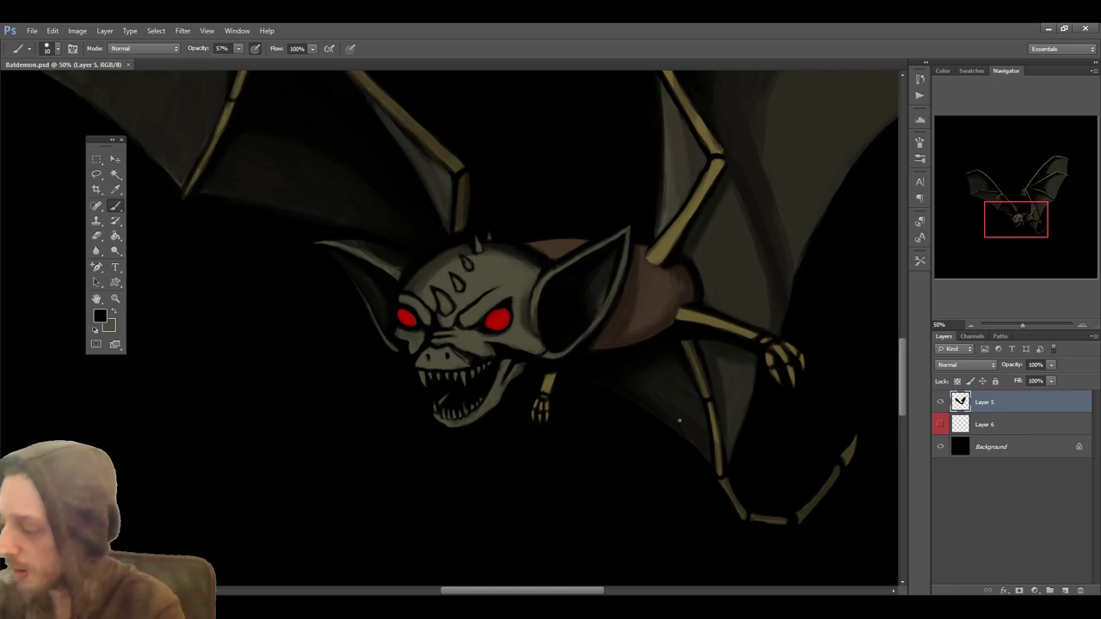
pyautogui.click(115, 189)
pyautogui.click(723, 284)
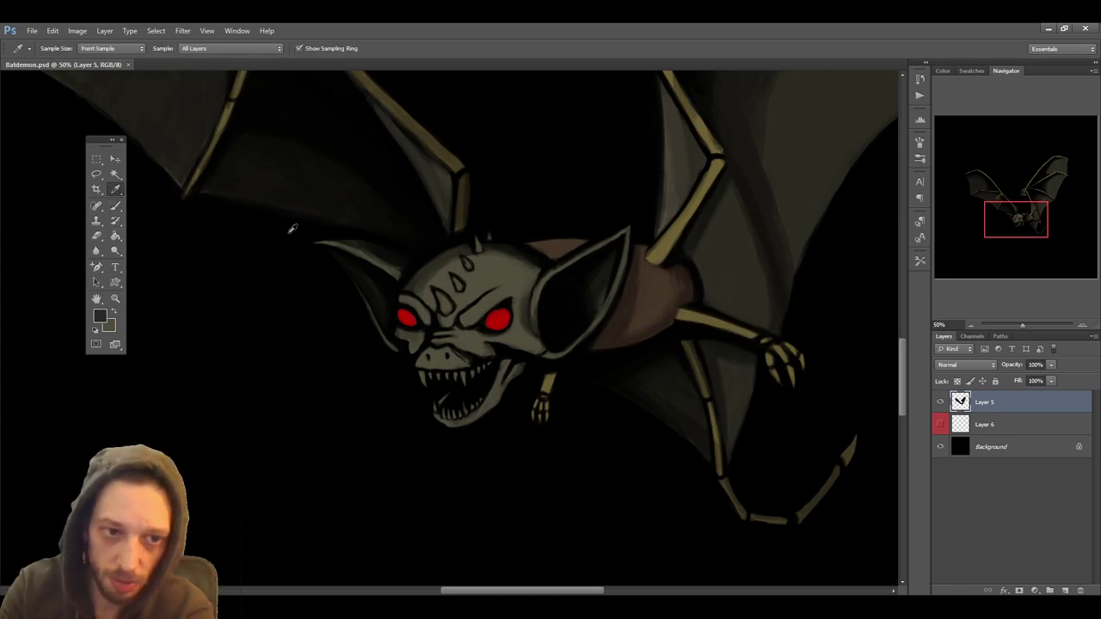
pyautogui.click(116, 206)
pyautogui.press(']')
pyautogui.press(']')
pyautogui.press(']')
pyautogui.click(697, 253)
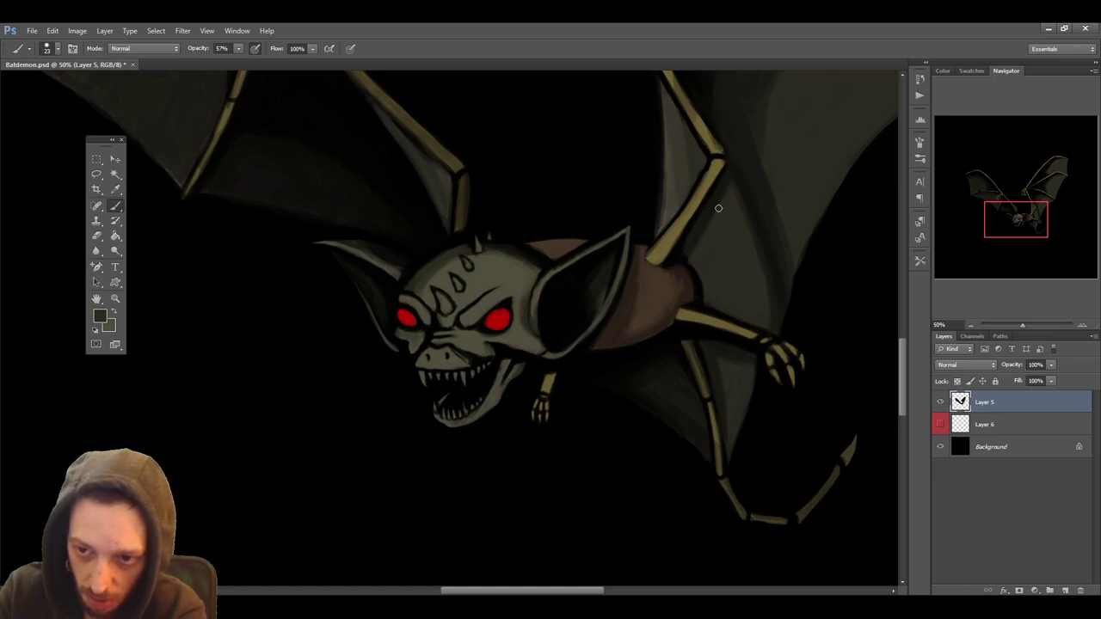
# Sample a darker tone next to the same arm bone, retouch the wing shadow along it, and save the document
pyautogui.click(117, 189)
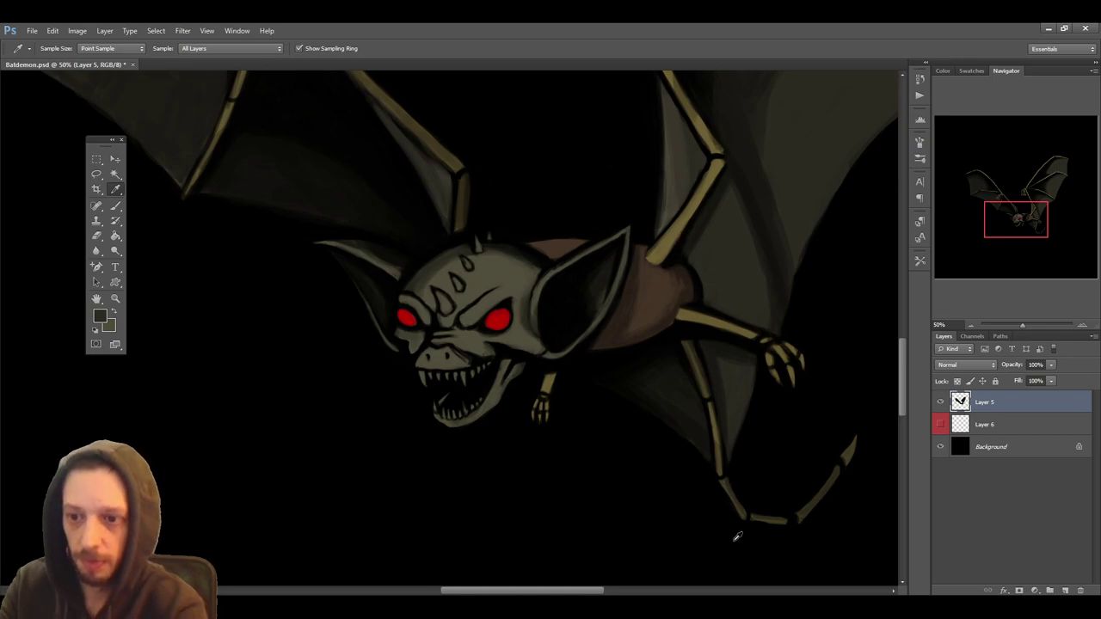
pyautogui.click(694, 236)
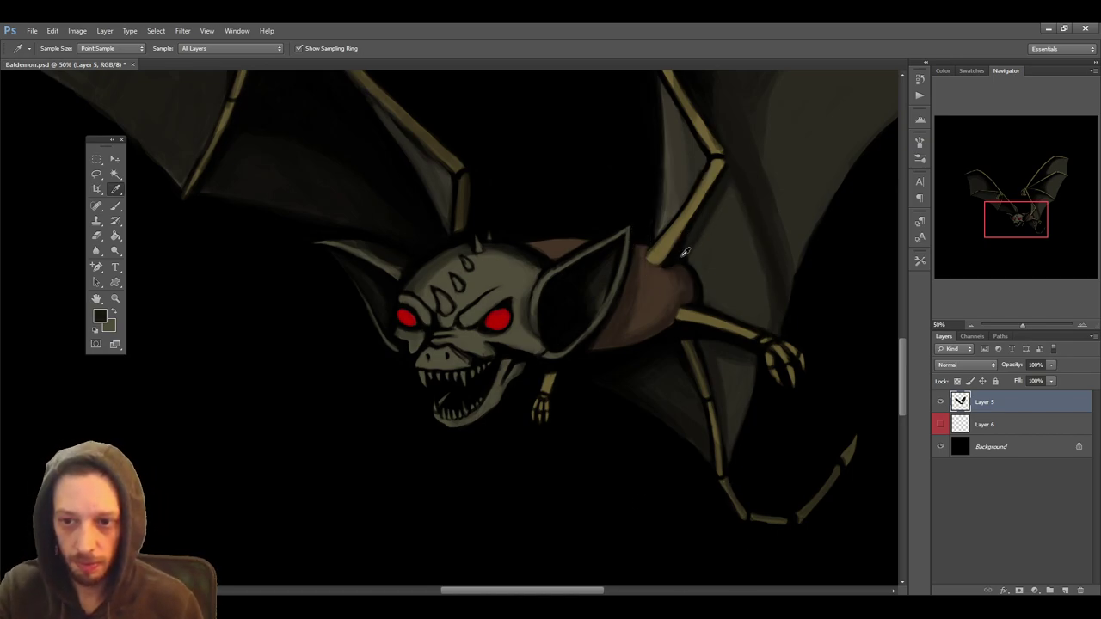
pyautogui.click(116, 207)
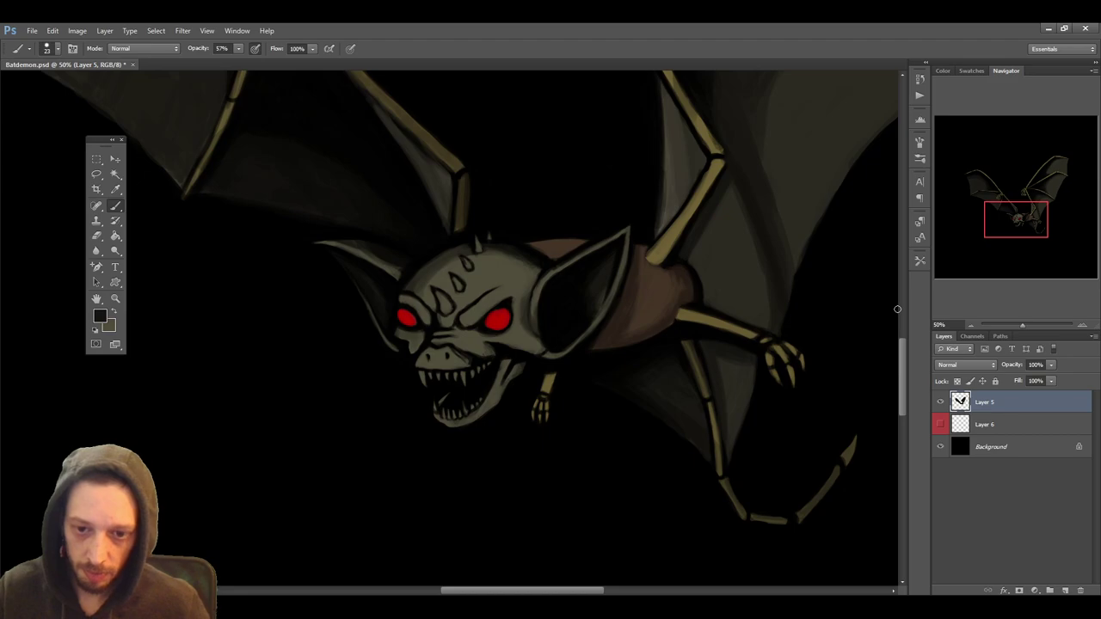
pyautogui.scroll(1, 739, 267)
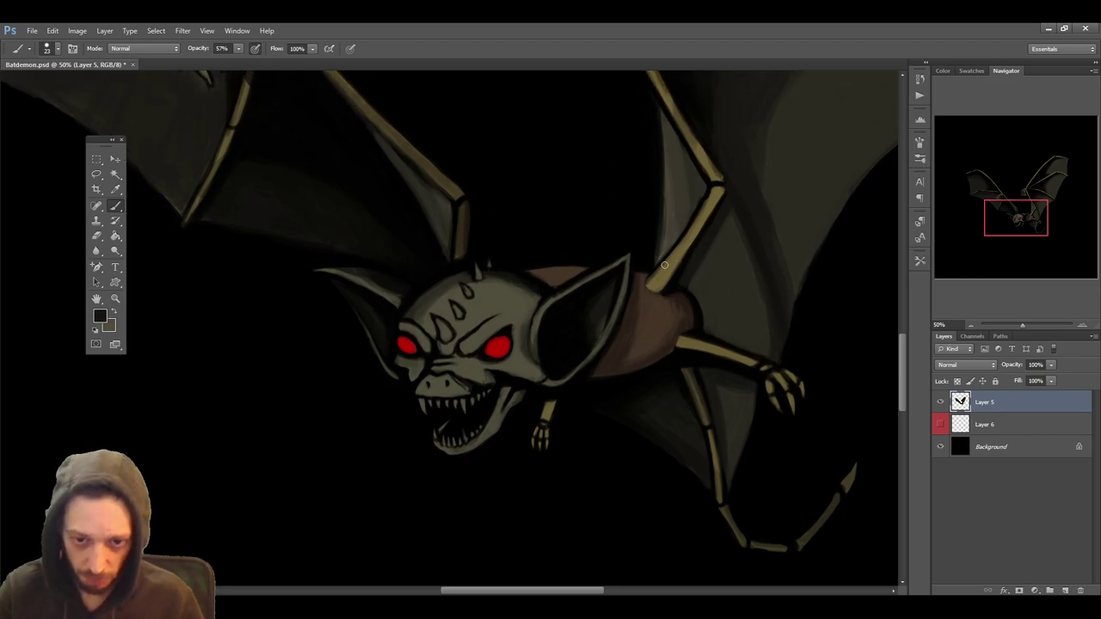
pyautogui.click(969, 325)
pyautogui.click(970, 326)
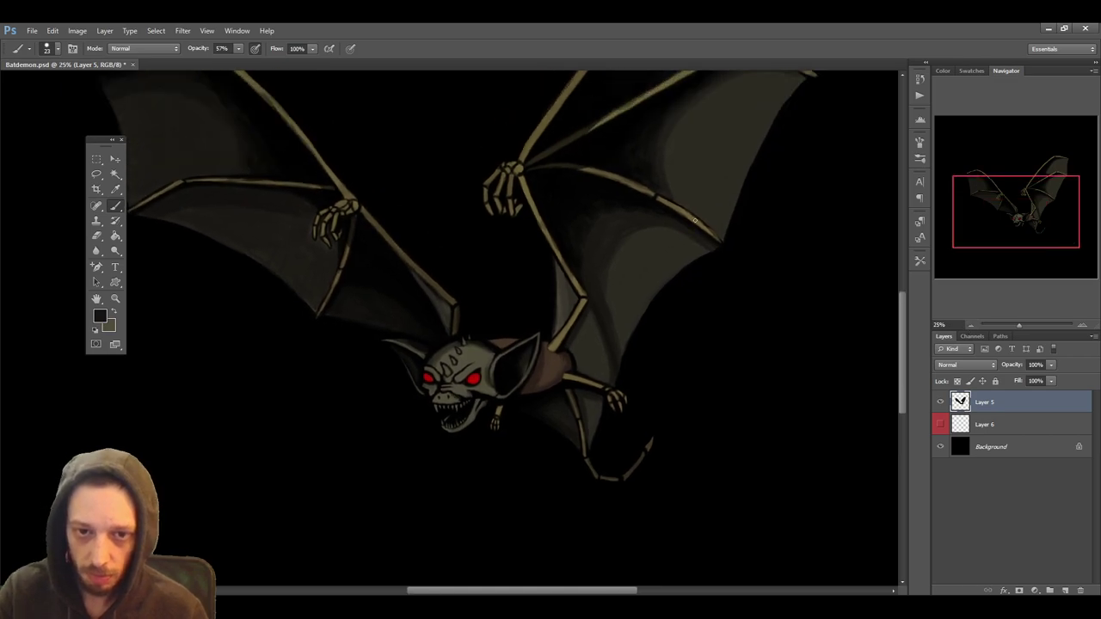
pyautogui.scroll(3, 672, 226)
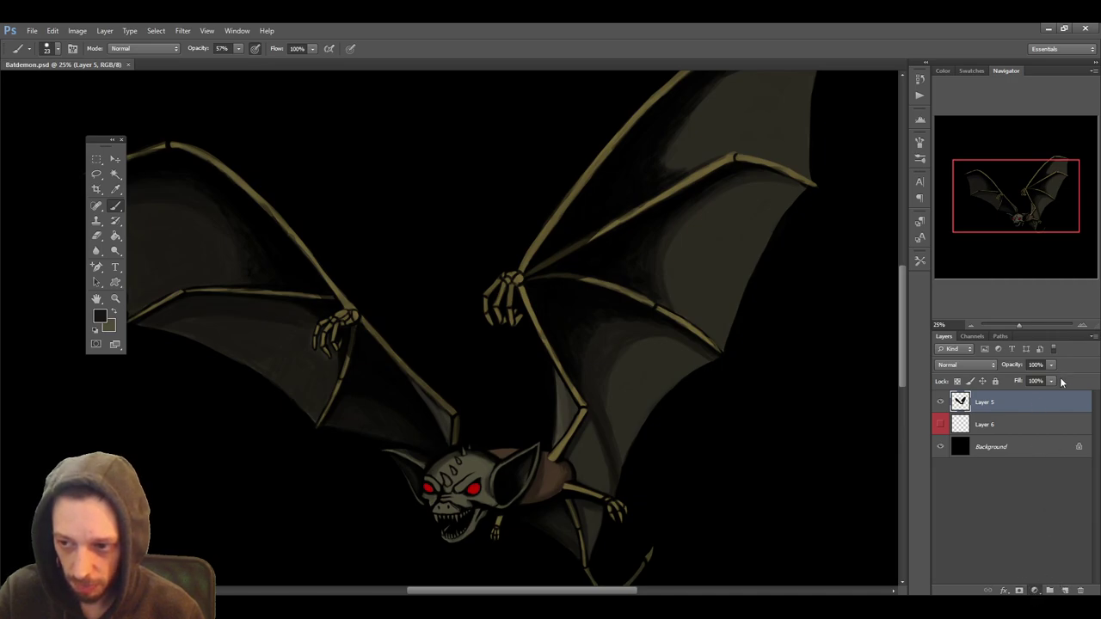
# Add a Brightness/Contrast adjustment layer above Layer 5 and set its brightness to 82
pyautogui.click(1035, 387)
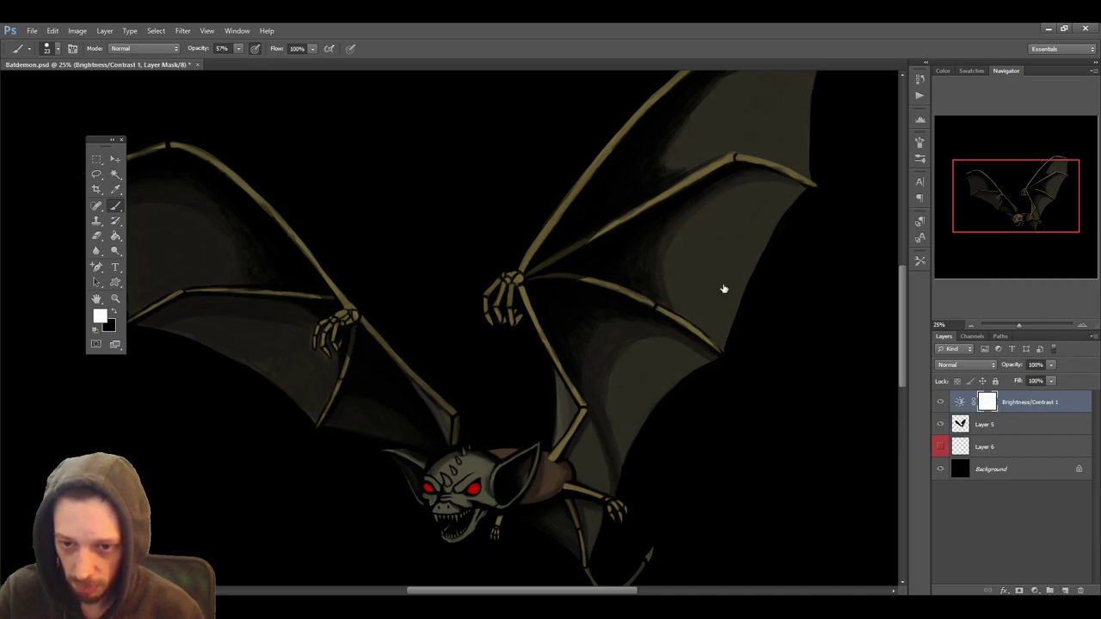
pyautogui.moveTo(764, 204); pyautogui.dragTo(802, 204)
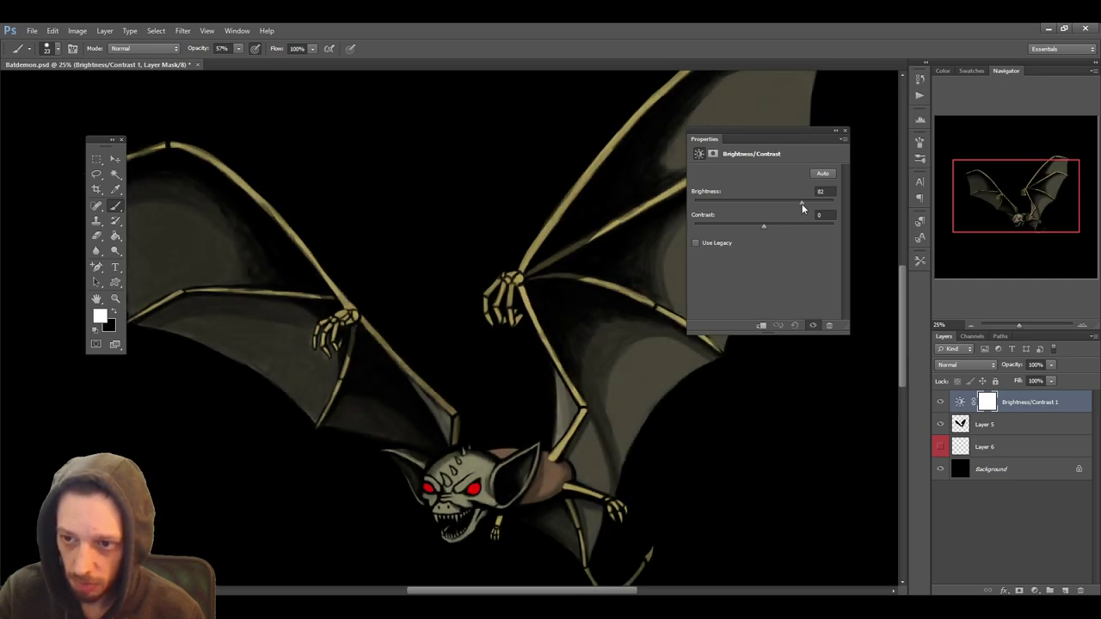
pyautogui.click(844, 131)
pyautogui.scroll(-1, 848, 299)
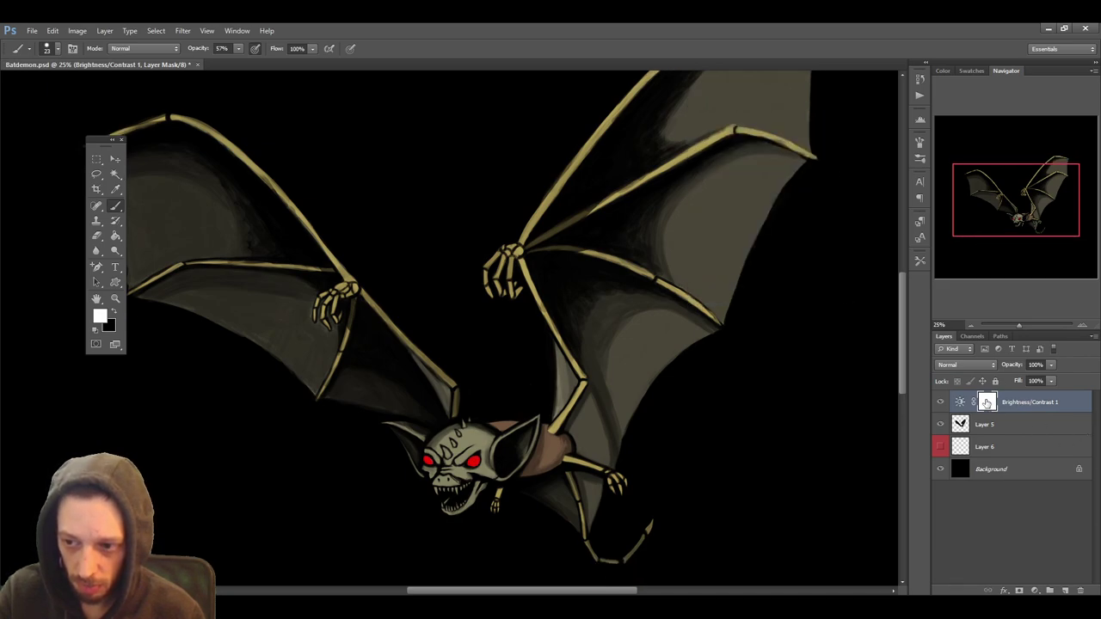
# Reopen the Brightness/Contrast adjustment's properties and set its brightness to 50
pyautogui.doubleClick(1015, 401)
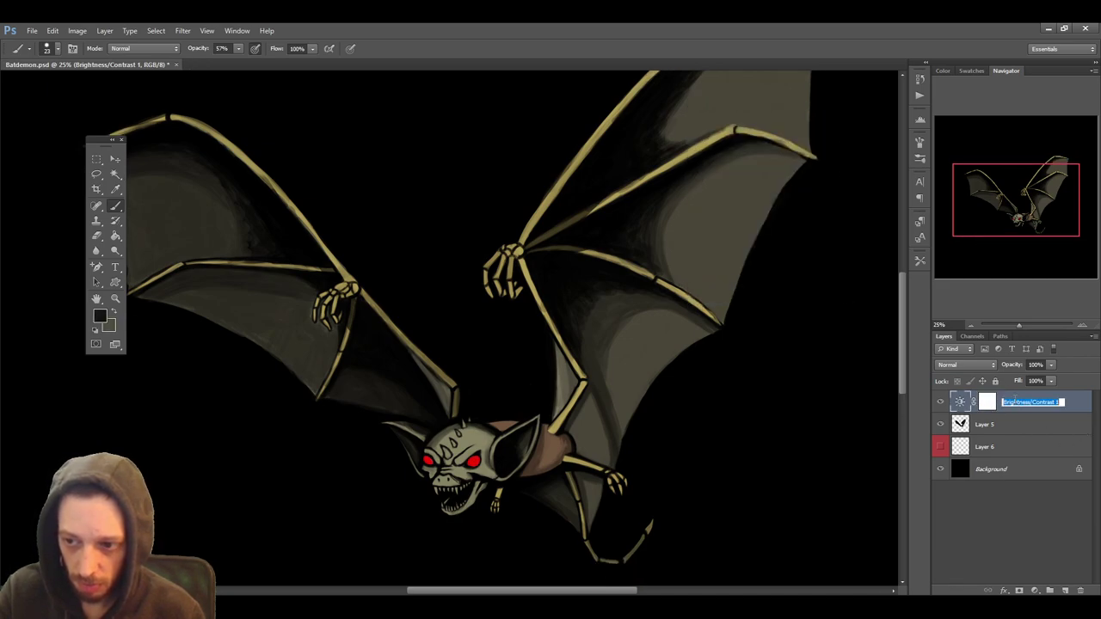
pyautogui.doubleClick(960, 402)
pyautogui.moveTo(800, 206); pyautogui.dragTo(785, 206)
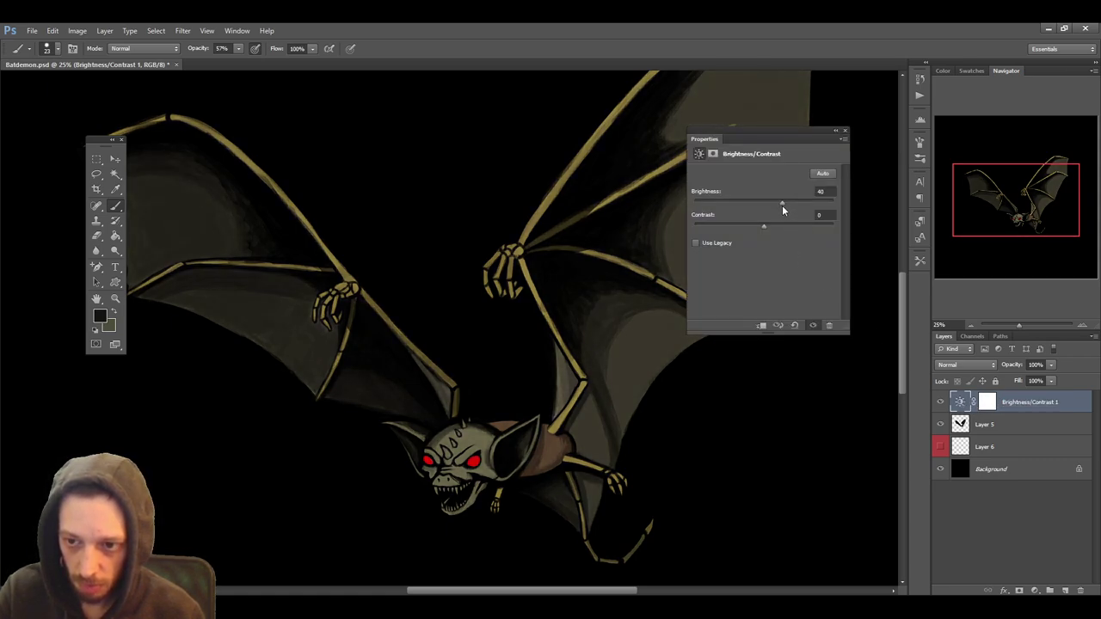
pyautogui.moveTo(785, 204); pyautogui.dragTo(786, 203)
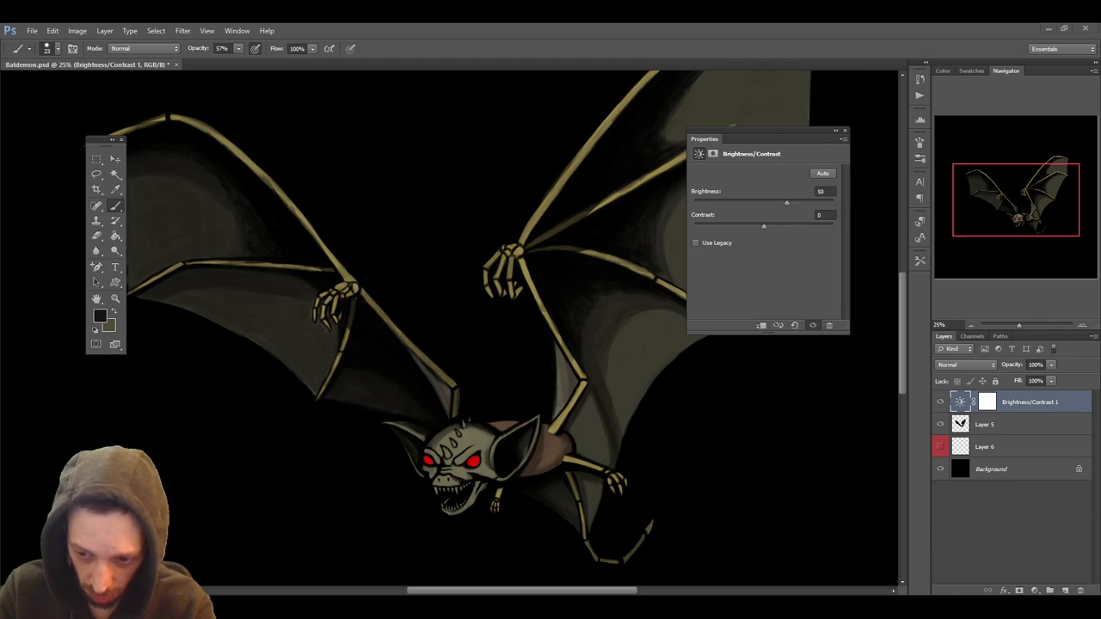
pyautogui.click(847, 131)
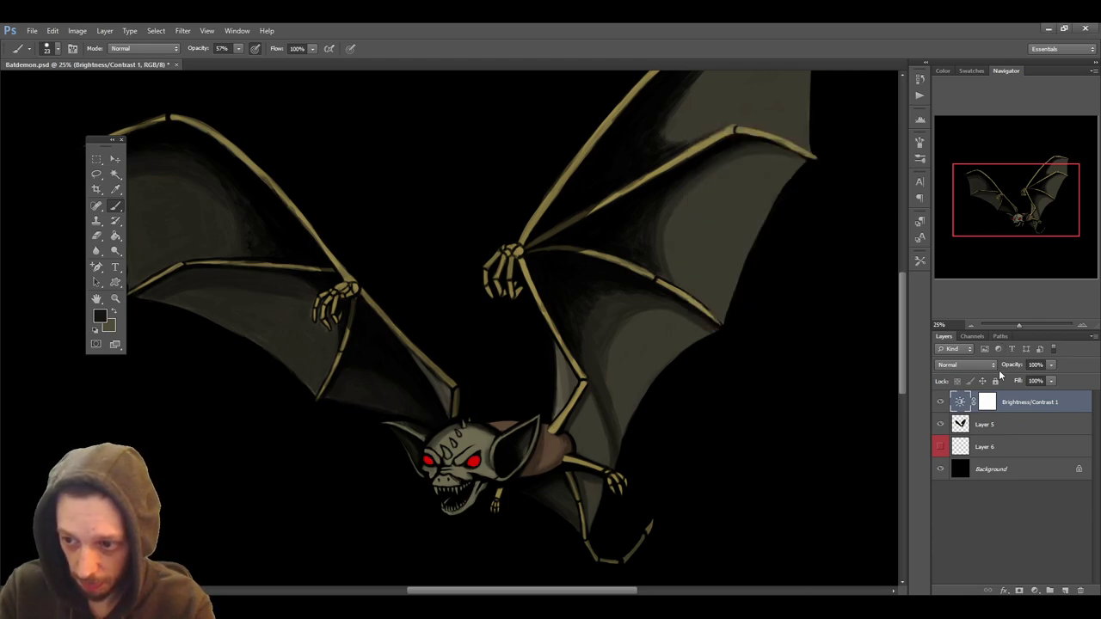
# Merge the Brightness/Contrast adjustment layer with Layer 5
pyautogui.click(1016, 436)
pyautogui.hotkey('ctrl', 'e')
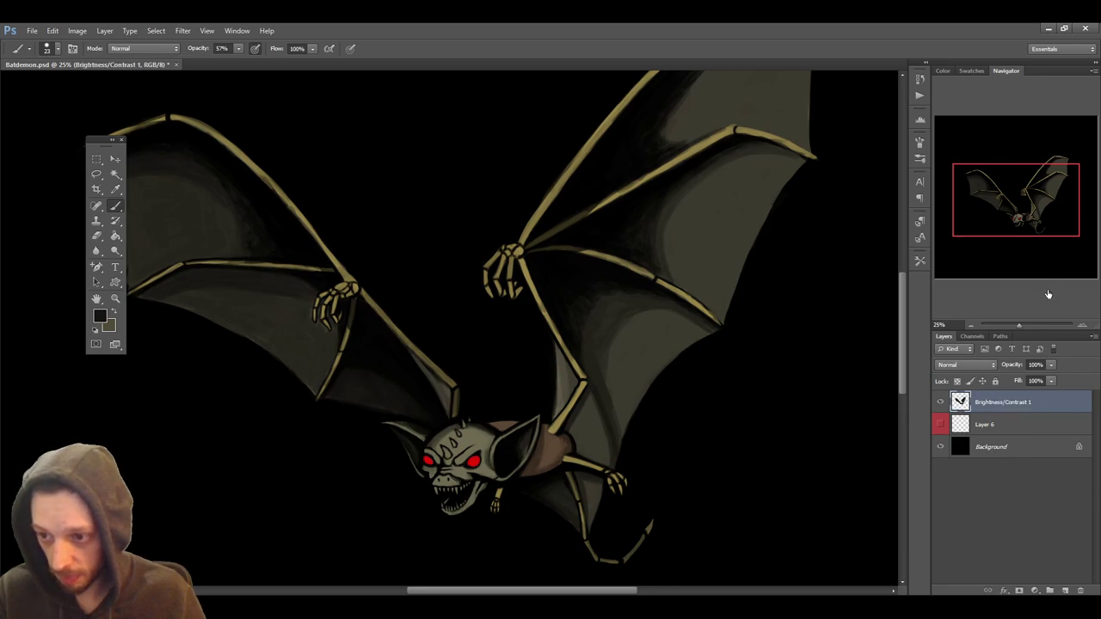
pyautogui.scroll(-1, 817, 357)
pyautogui.scroll(-3, 817, 357)
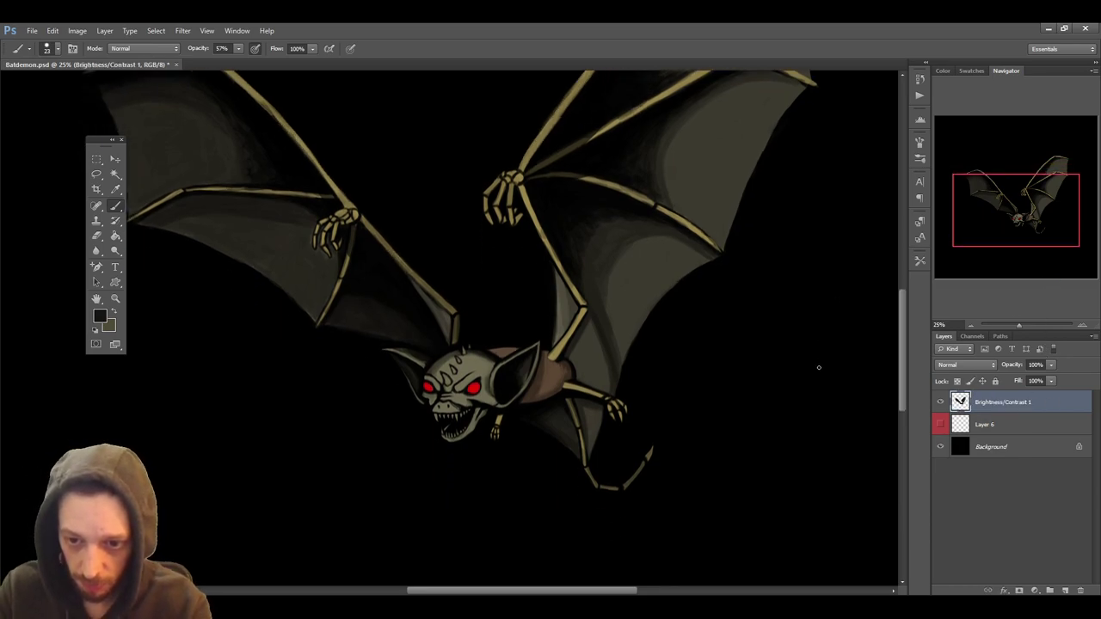
pyautogui.scroll(3, 819, 367)
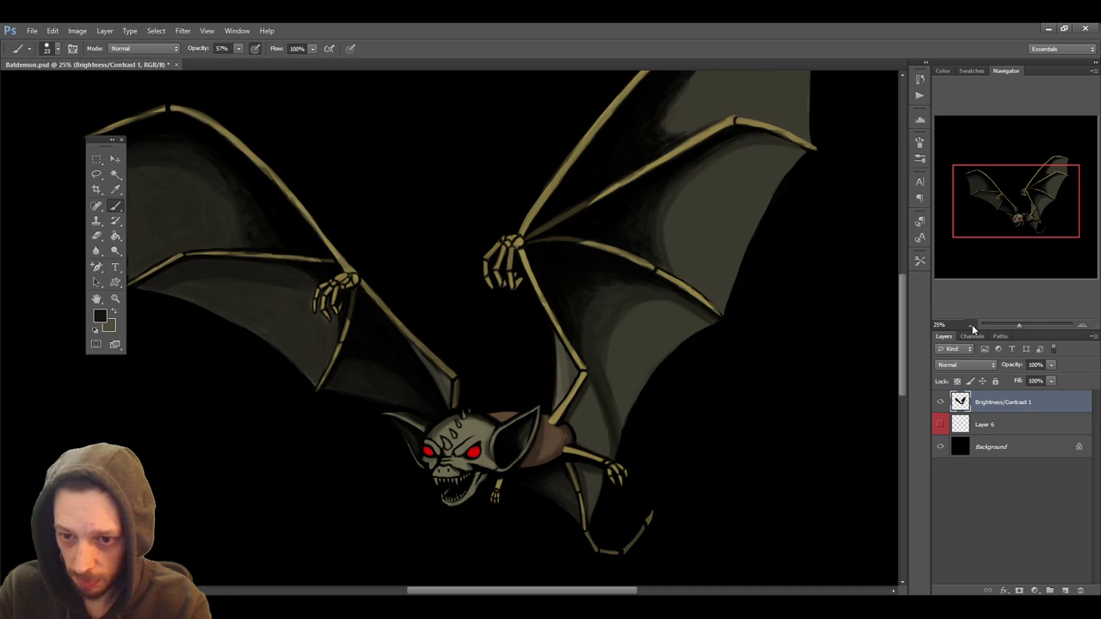
# Add a new empty layer directly above the hidden Layer 6, beneath the bat artwork
pyautogui.click(971, 325)
pyautogui.click(971, 325)
pyautogui.click(971, 325)
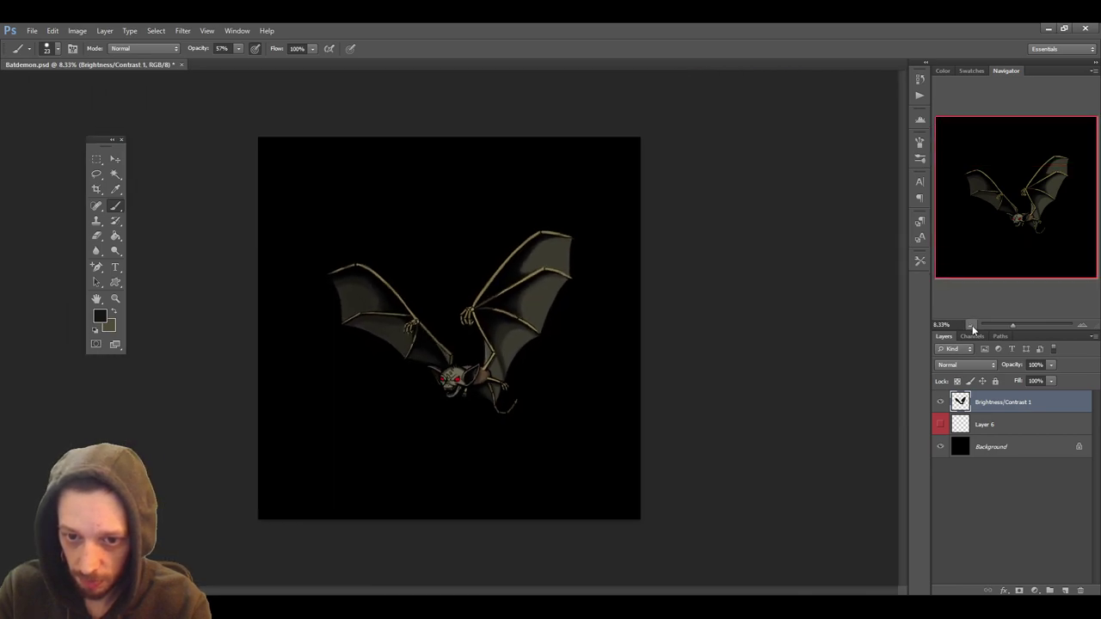
pyautogui.click(1019, 449)
pyautogui.click(1017, 427)
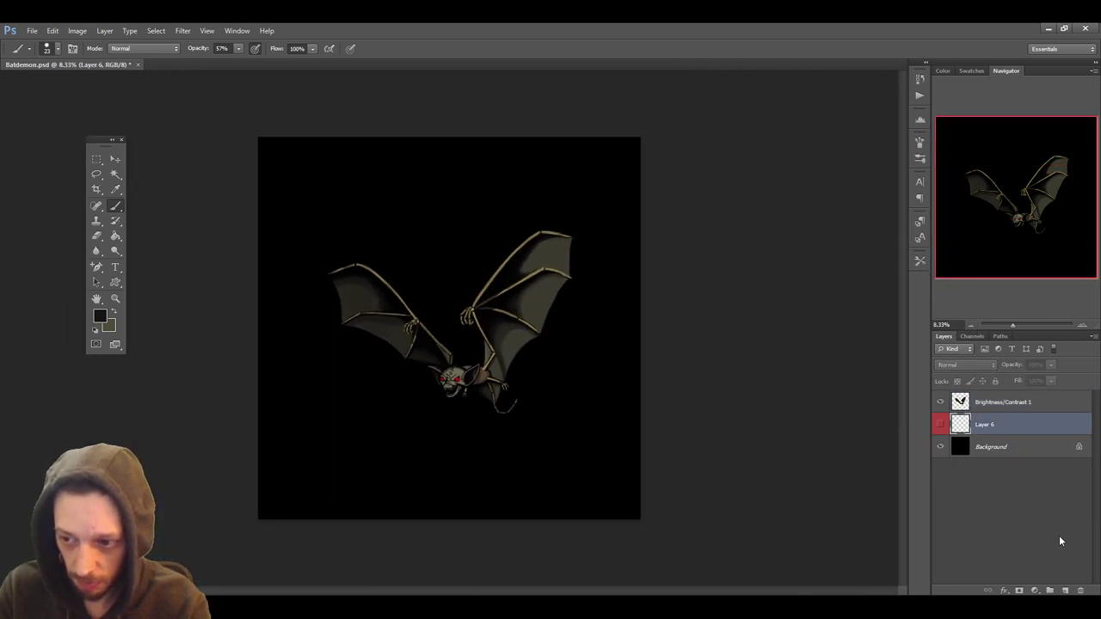
pyautogui.click(1066, 590)
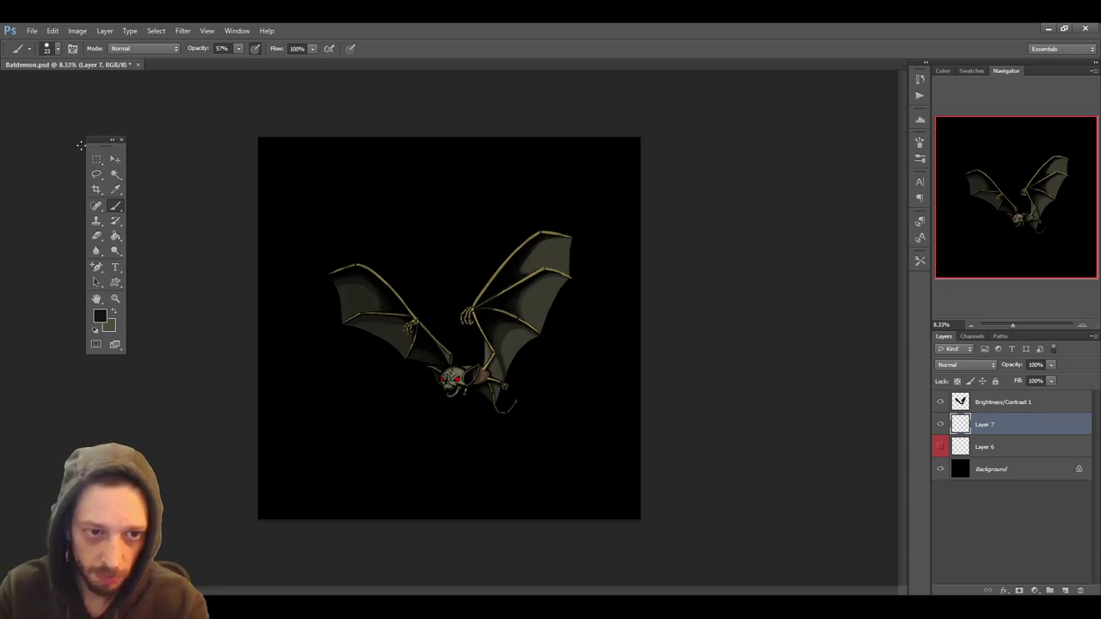
# Draw a circular selection with the Elliptical Marquee above the bat's head, overlapping both wings
pyautogui.click(97, 160)
pyautogui.hotkey('shift', 'm')
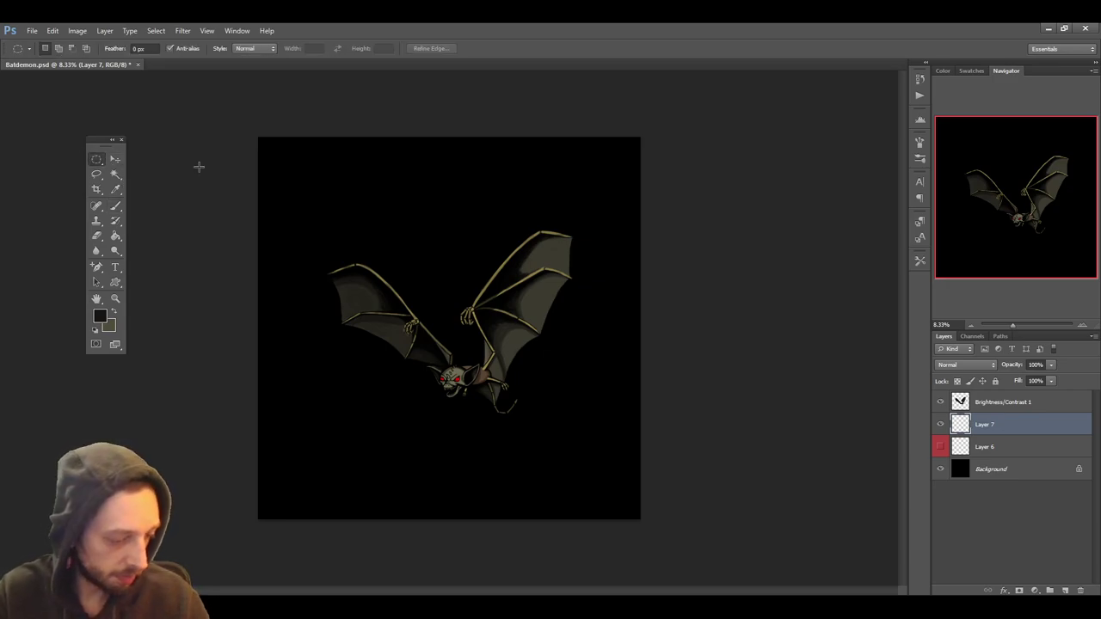
pyautogui.click(362, 201)
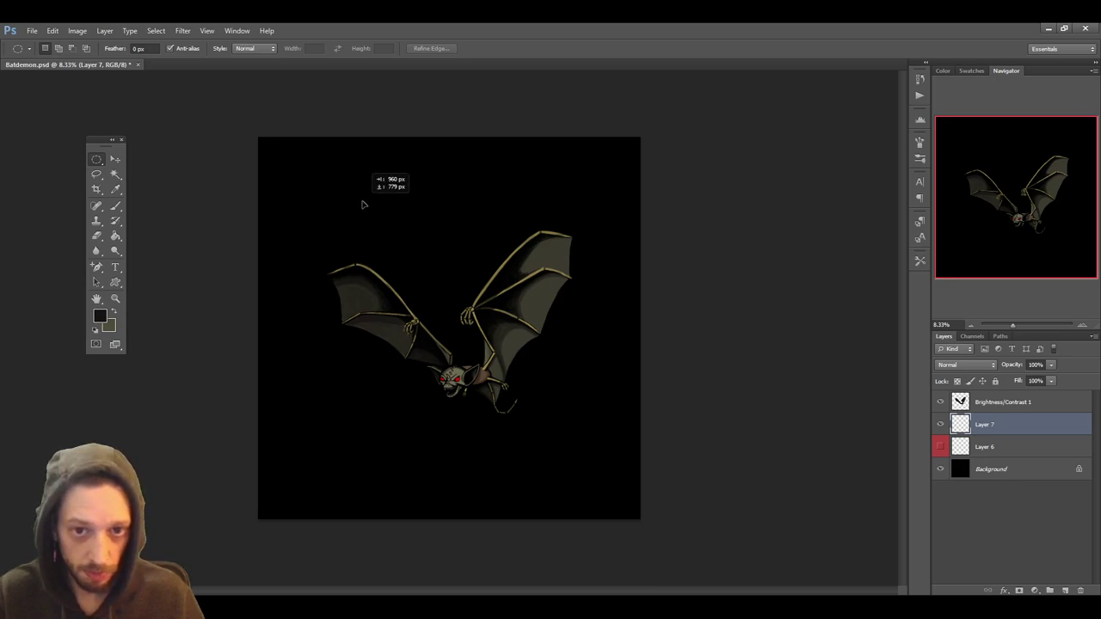
pyautogui.moveTo(334, 183); pyautogui.dragTo(415, 249)
pyautogui.click(482, 256)
pyautogui.moveTo(372, 205); pyautogui.dragTo(498, 352)
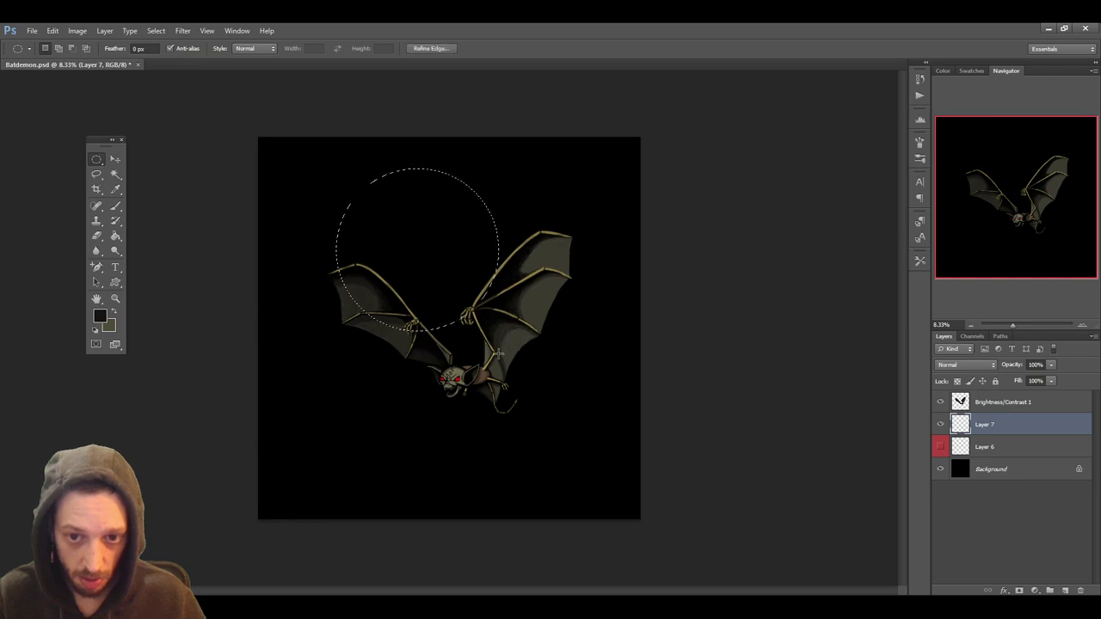
# Set the foreground colour to dark red and fill the circular selection with it on Layer 7
pyautogui.click(100, 316)
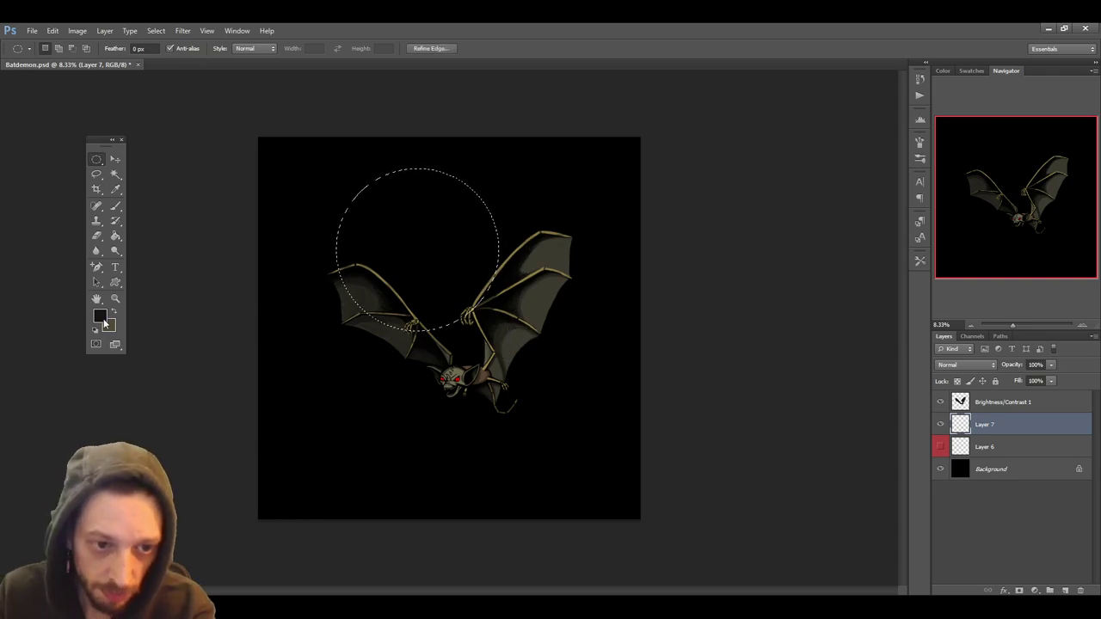
pyautogui.moveTo(221, 73); pyautogui.dragTo(221, 25)
pyautogui.moveTo(185, 108); pyautogui.dragTo(200, 140)
pyautogui.click(368, 17)
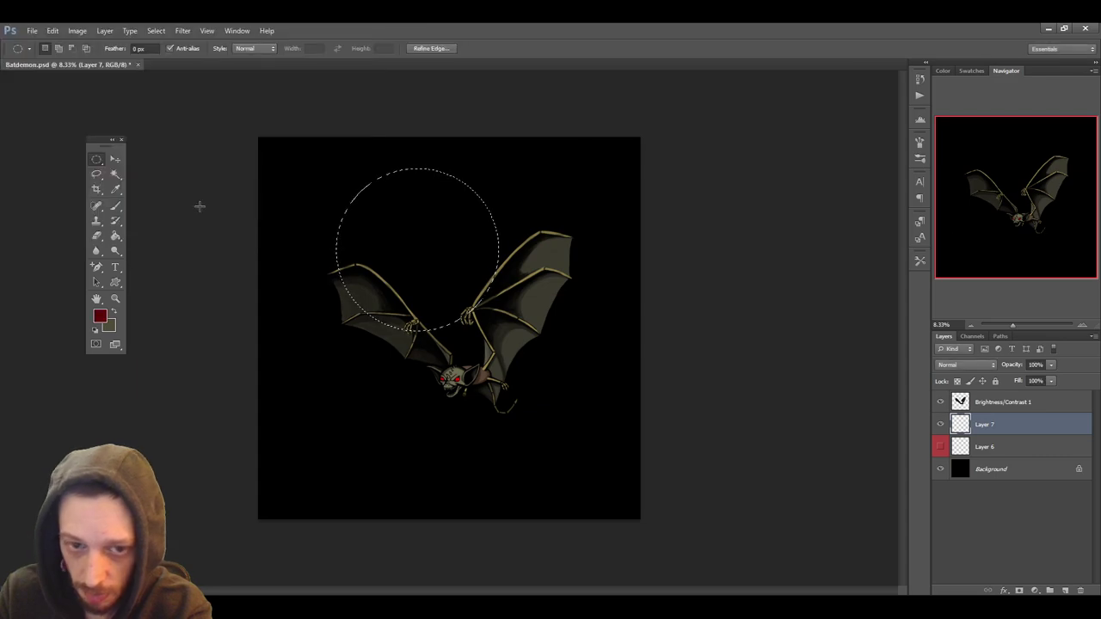
pyautogui.click(115, 235)
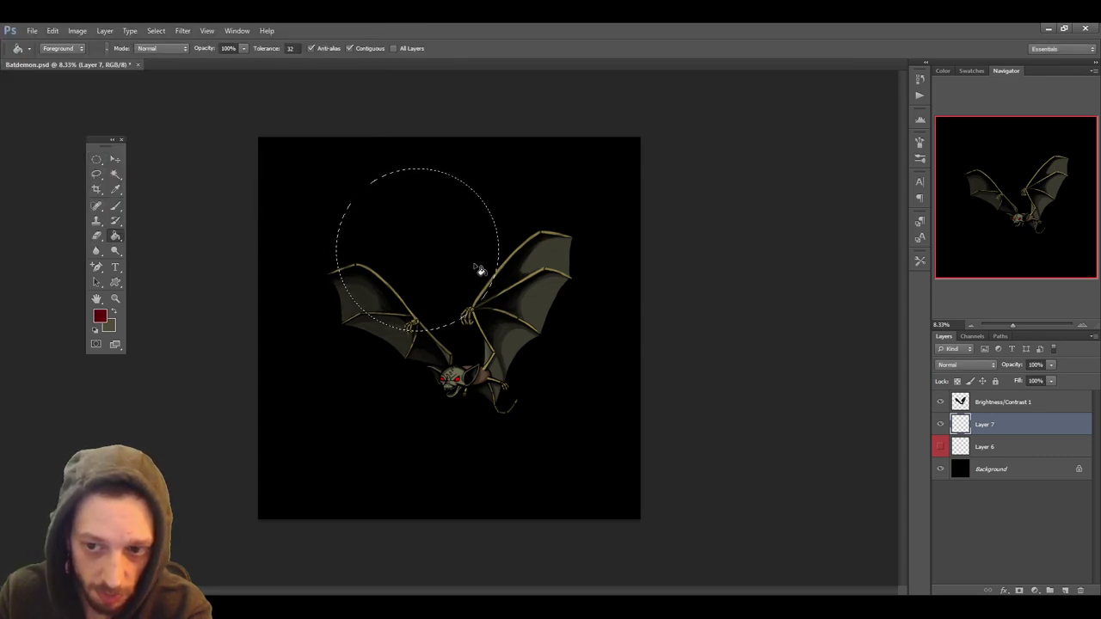
pyautogui.click(480, 268)
# Reposition the red circle and the bat layer so the circle sits above the head, partly behind the larger wing
pyautogui.click(115, 160)
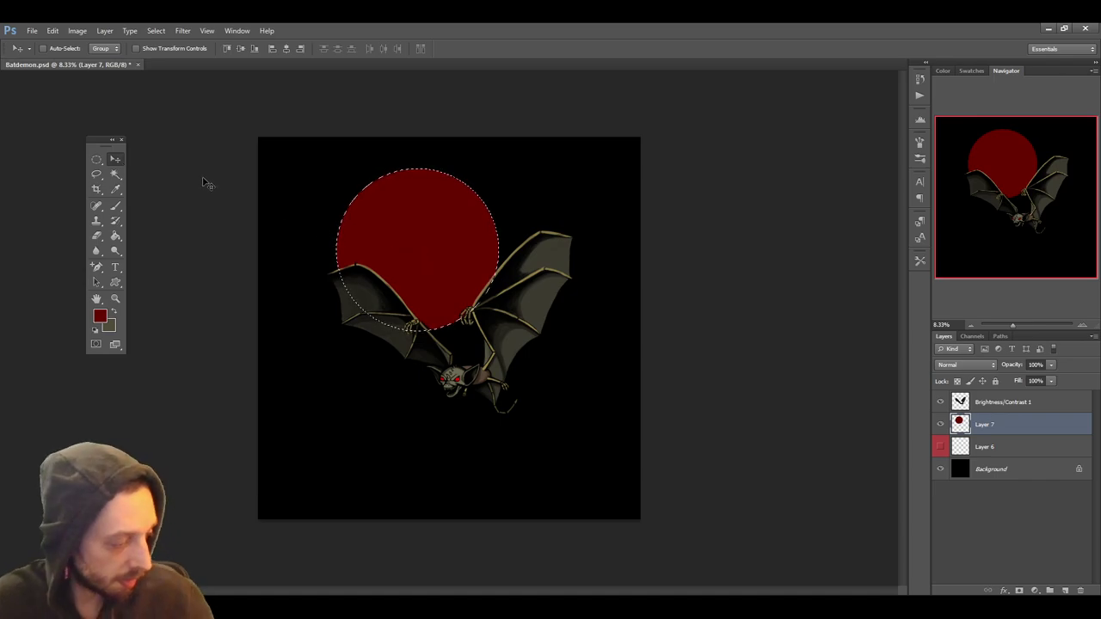
pyautogui.moveTo(448, 258); pyautogui.dragTo(467, 237)
pyautogui.keyDown('shift'); pyautogui.click(1002, 402); pyautogui.keyUp('shift')
pyautogui.moveTo(498, 338); pyautogui.dragTo(501, 360)
pyautogui.click(1015, 429)
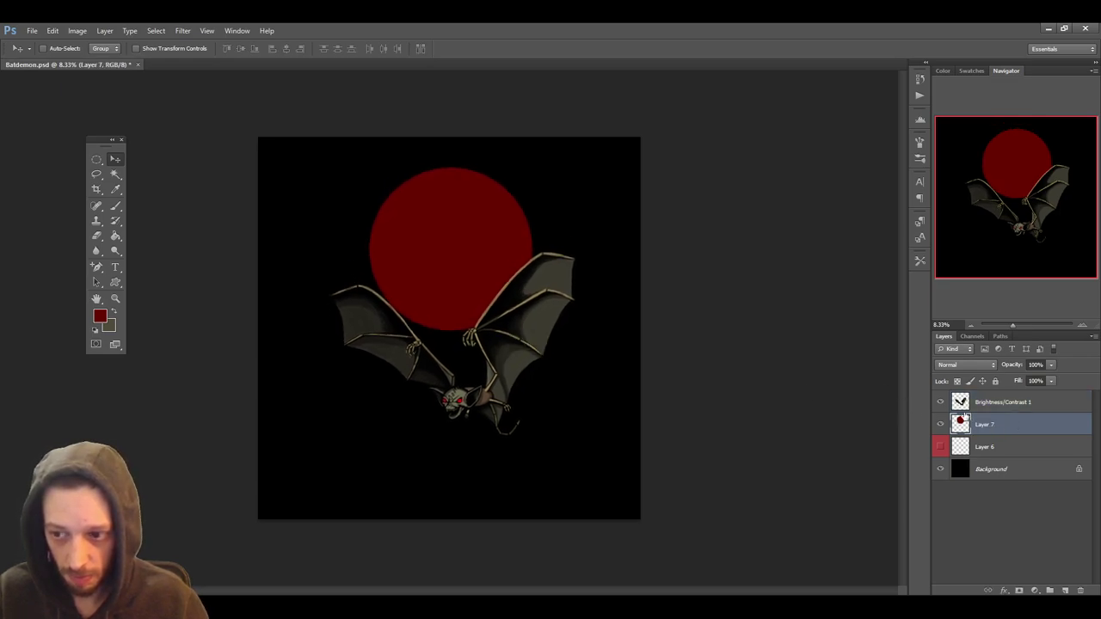
pyautogui.moveTo(467, 283)
pyautogui.mouseDown()
pyautogui.moveTo(478, 253)
pyautogui.moveTo(474, 264)
pyautogui.mouseUp()
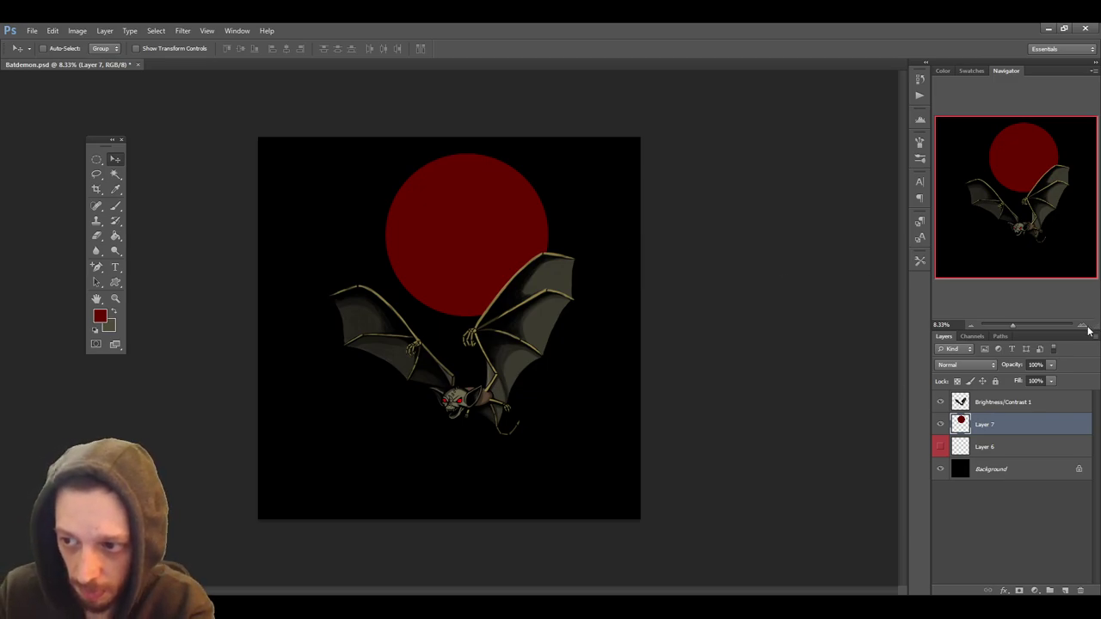
# Select Layer 7 together with the bat layer and nudge both down and slightly left to centre the composition
pyautogui.keyDown('shift'); pyautogui.click(1031, 402); pyautogui.keyUp('shift')
pyautogui.hotkey('shift', 'Down')
pyautogui.hotkey('shift', 'Down')
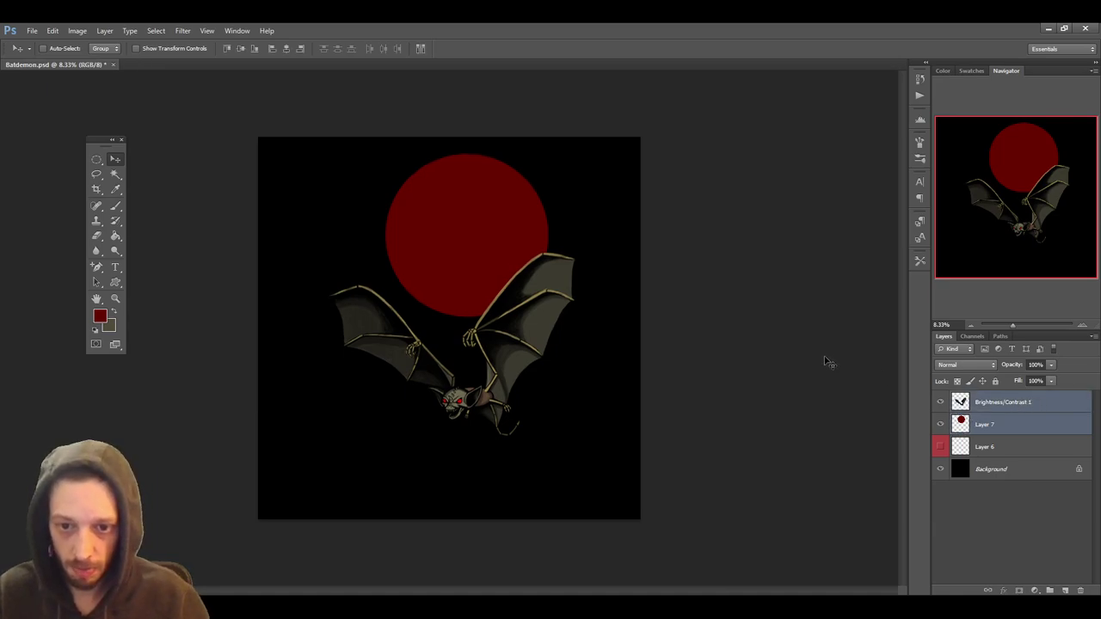
pyautogui.hotkey('shift', 'Down')
pyautogui.hotkey('shift', 'Down')
pyautogui.hotkey('shift', 'Down')
pyautogui.hotkey('shift', 'Down')
pyautogui.hotkey('shift', 'Down')
pyautogui.hotkey('shift', 'Down')
pyautogui.hotkey('shift', 'Down')
pyautogui.hotkey('shift', 'Down')
pyautogui.hotkey('shift', 'Down')
pyautogui.hotkey('shift', 'Down')
pyautogui.hotkey('shift', 'Down')
pyautogui.hotkey('shift', 'Down')
pyautogui.hotkey('shift', 'Down')
pyautogui.hotkey('shift', 'Down')
pyautogui.hotkey('shift', 'Down')
pyautogui.hotkey('shift', 'Down')
pyautogui.hotkey('shift', 'Down')
pyautogui.hotkey('shift', 'Down')
pyautogui.hotkey('shift', 'Down')
pyautogui.hotkey('shift', 'Down')
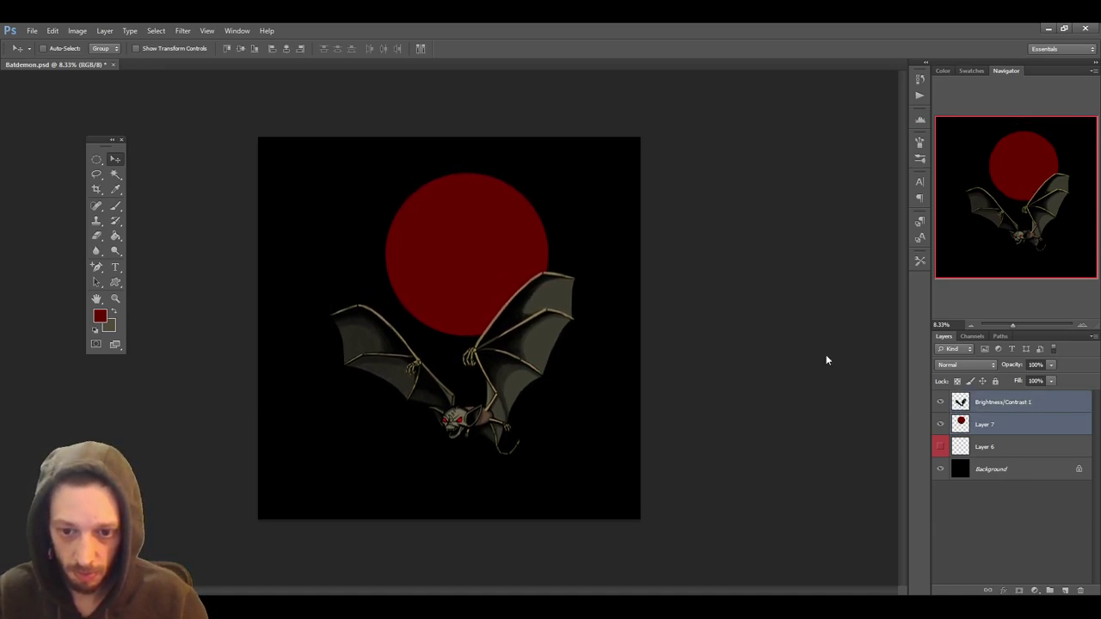
pyautogui.hotkey('shift', 'Left')
pyautogui.hotkey('shift', 'Left')
pyautogui.hotkey('shift', 'Left')
pyautogui.hotkey('shift', 'Left')
pyautogui.hotkey('shift', 'Left')
pyautogui.hotkey('shift', 'Left')
pyautogui.hotkey('shift', 'Left')
pyautogui.hotkey('shift', 'Left')
pyautogui.hotkey('shift', 'Left')
pyautogui.hotkey('shift', 'Left')
pyautogui.hotkey('shift', 'Left')
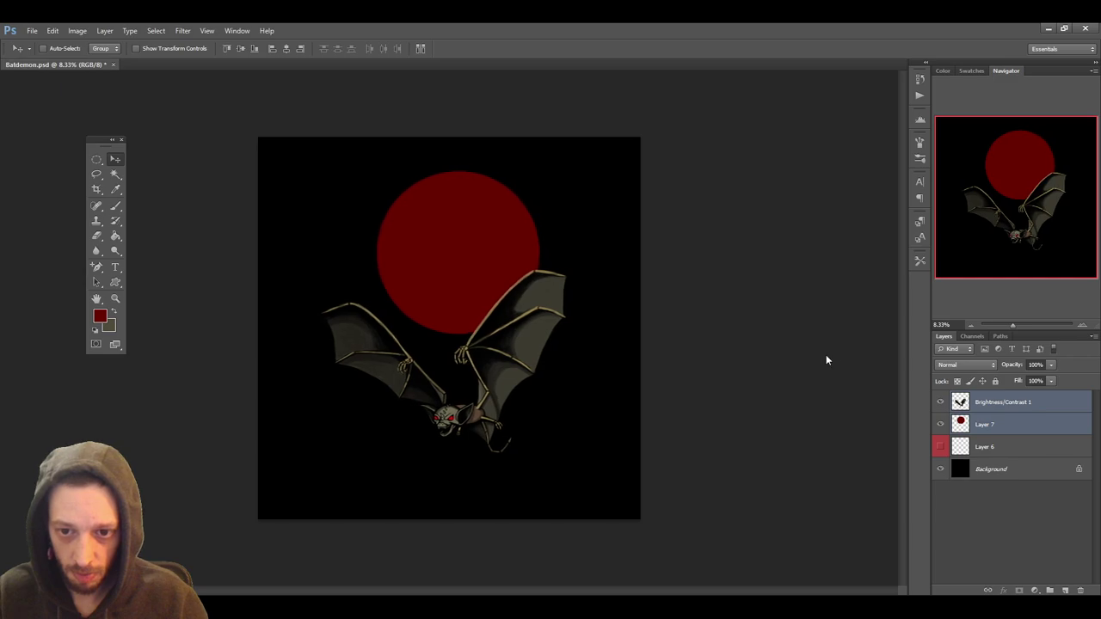
pyautogui.hotkey('shift', 'Right')
pyautogui.hotkey('shift', 'Right')
pyautogui.hotkey('shift', 'Right')
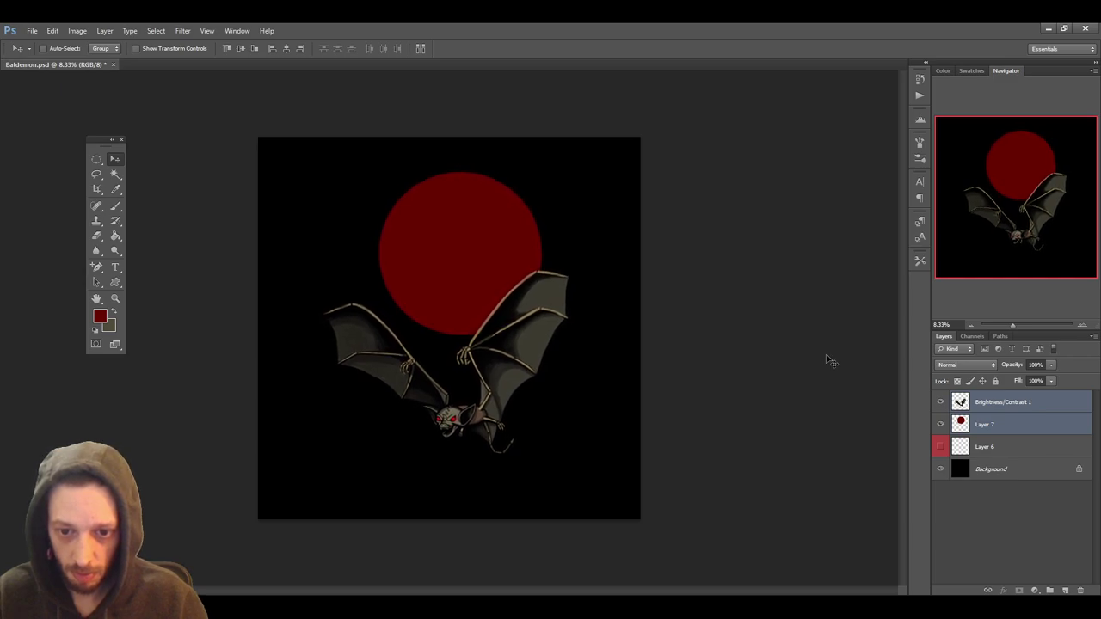
# Save the document, and colour-label Layer 7 yellow and the Brightness/Contrast 1 layer blue
pyautogui.click(1081, 326)
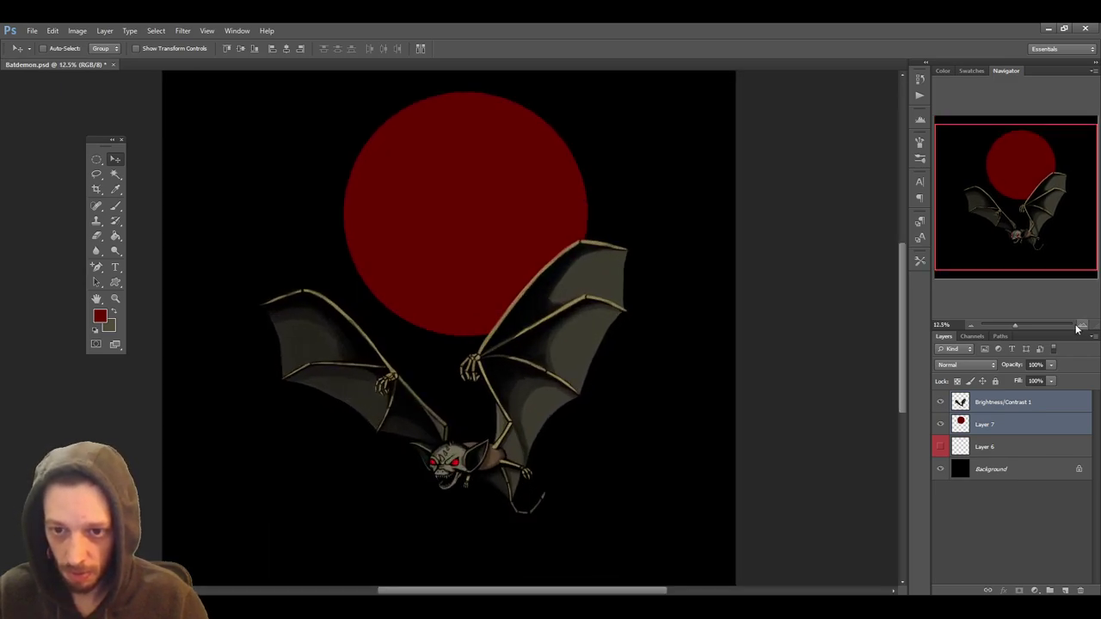
pyautogui.scroll(1, 849, 314)
pyautogui.scroll(-3, 849, 314)
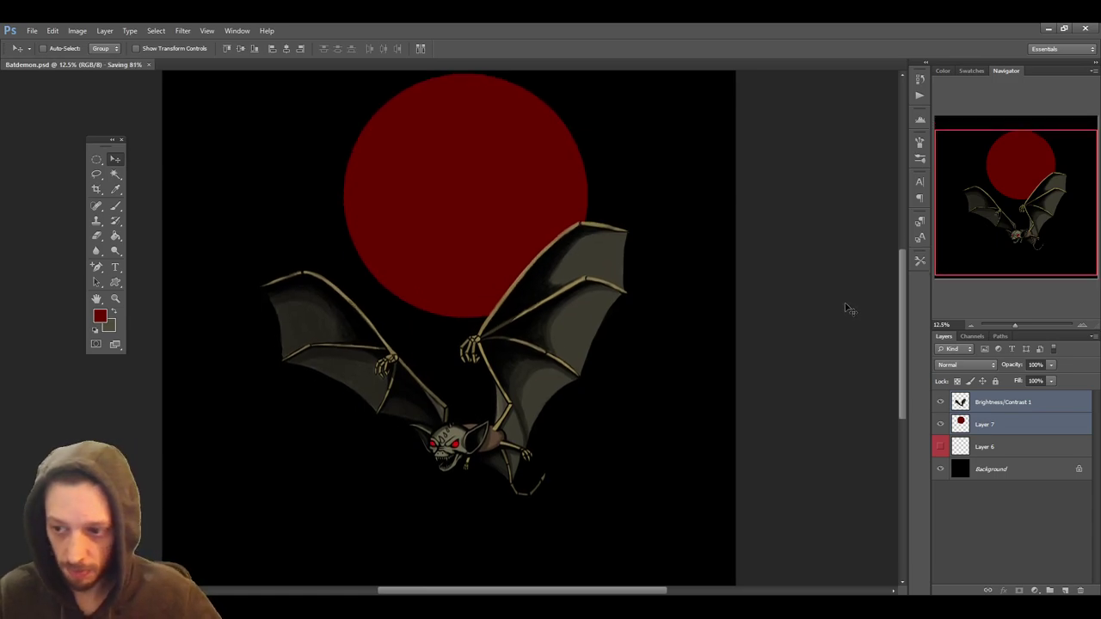
pyautogui.click(1016, 424)
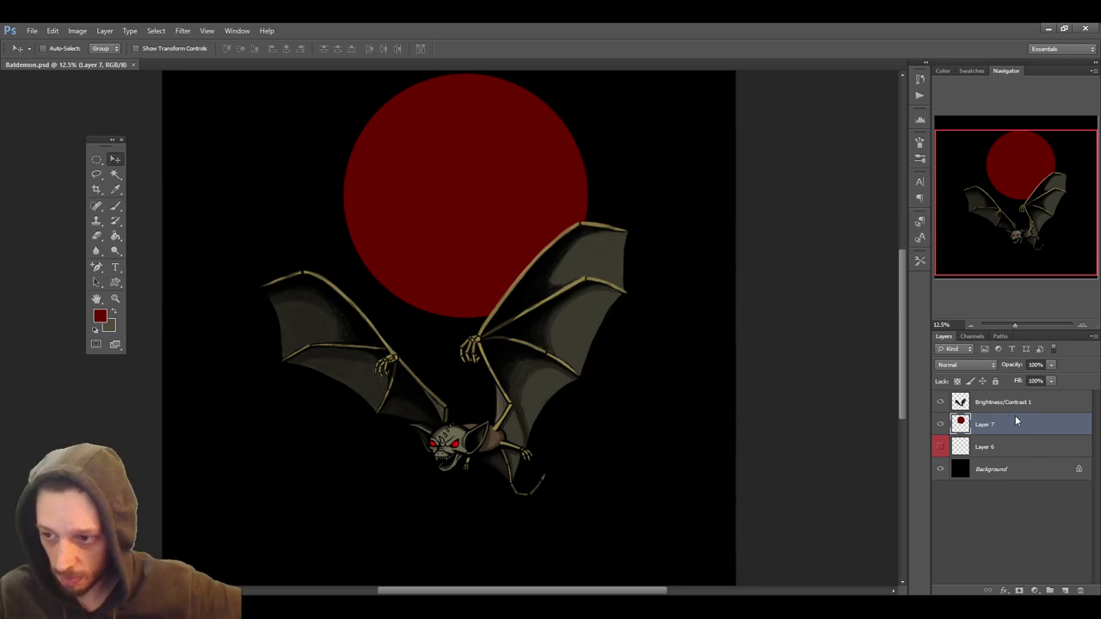
pyautogui.click(1003, 491)
pyautogui.click(1054, 402)
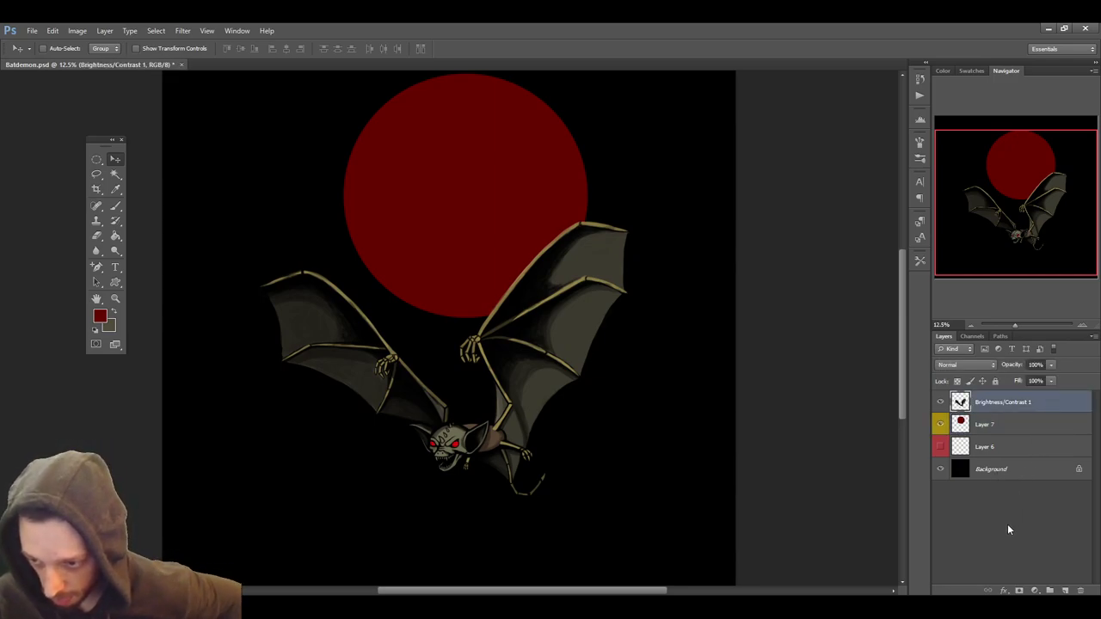
pyautogui.click(1001, 561)
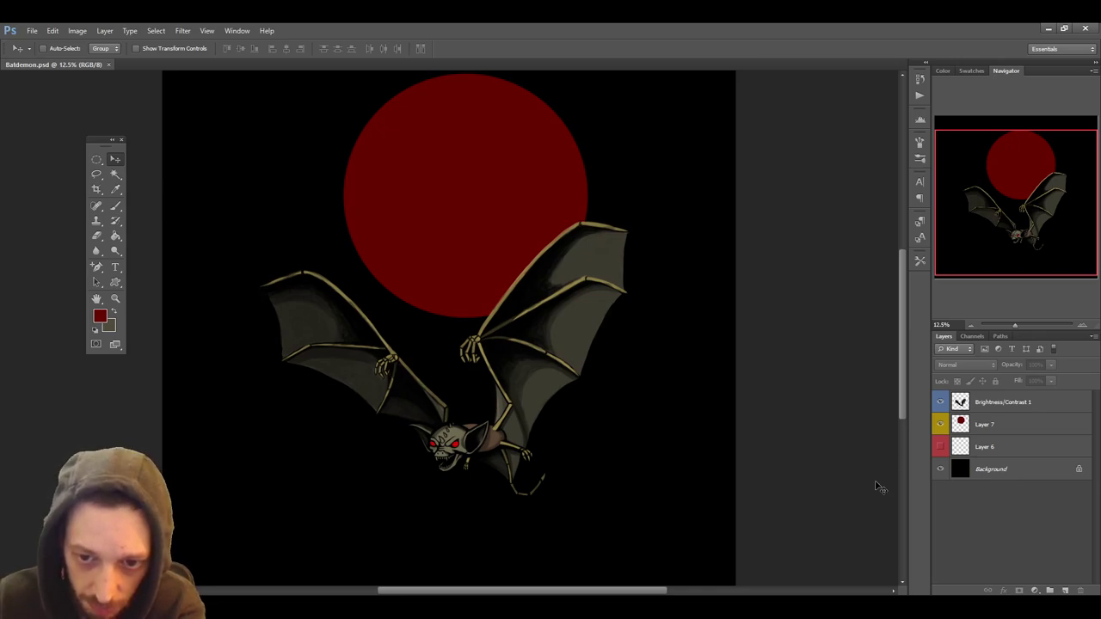
# Create a yellow-labelled layer group containing Layer 7 and add a new empty layer above Layer 7 inside it
pyautogui.scroll(3, 843, 469)
pyautogui.click(1022, 425)
pyautogui.click(1049, 591)
pyautogui.moveTo(1002, 441); pyautogui.dragTo(1014, 422)
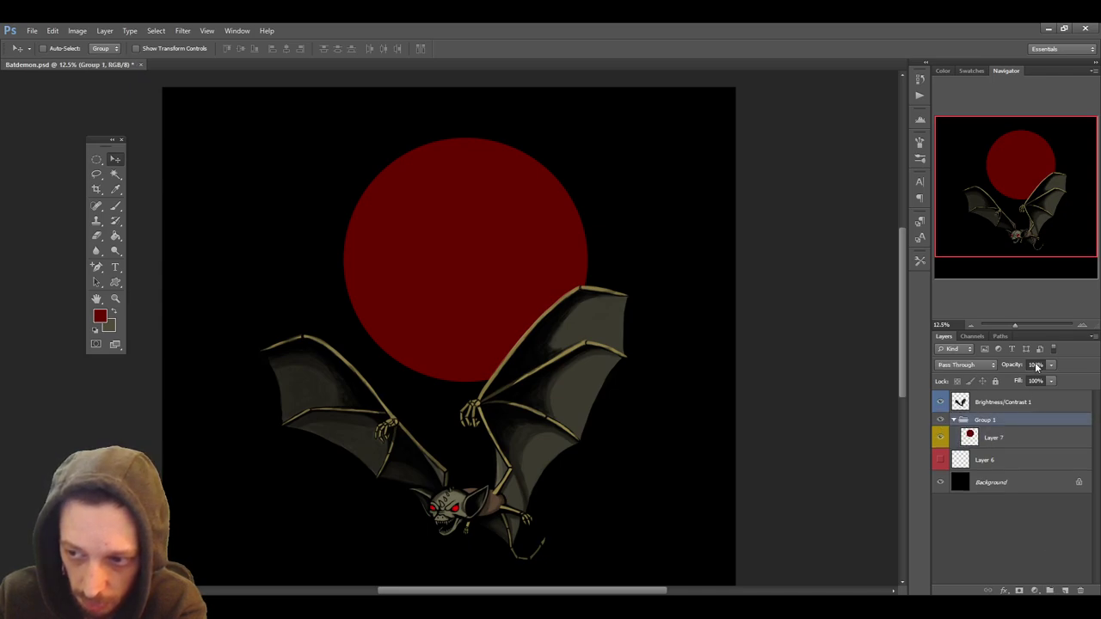
pyautogui.click(1025, 440)
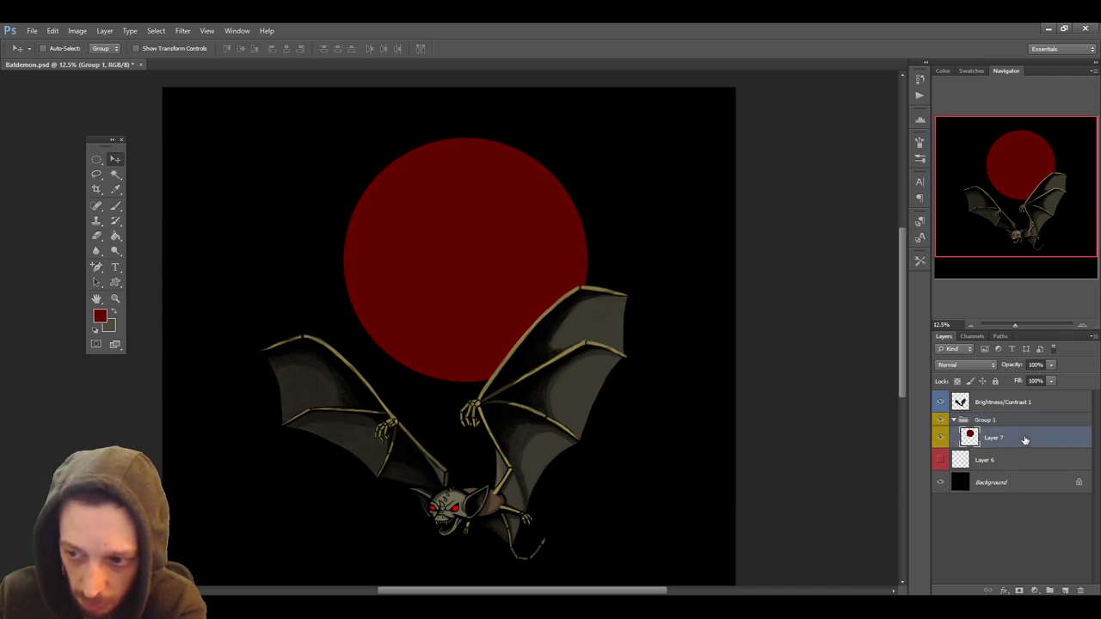
pyautogui.click(1065, 590)
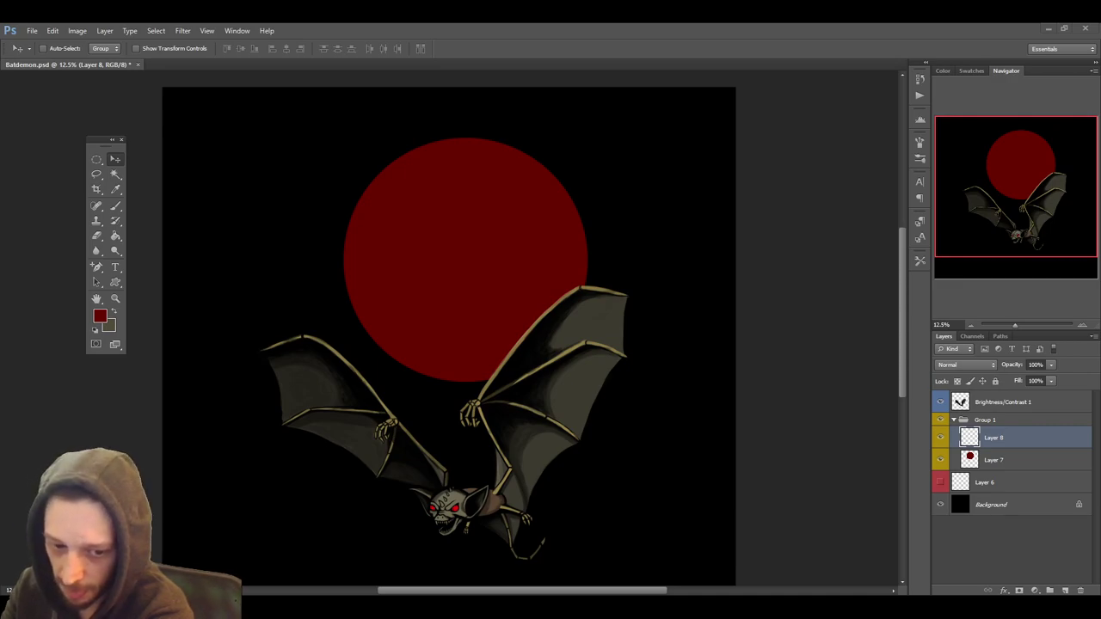
# Examine the bat and red moon composition in full-screen view at different zoom levels
pyautogui.click(1082, 326)
pyautogui.scroll(-2, 898, 352)
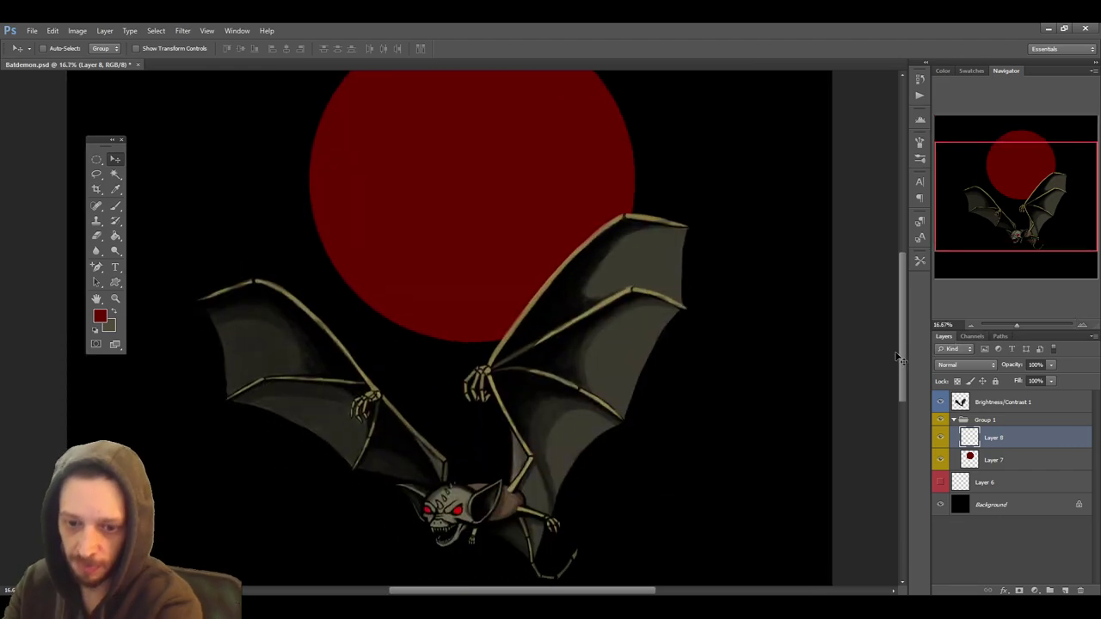
pyautogui.scroll(-1, 899, 357)
pyautogui.moveTo(601, 593); pyautogui.dragTo(573, 594)
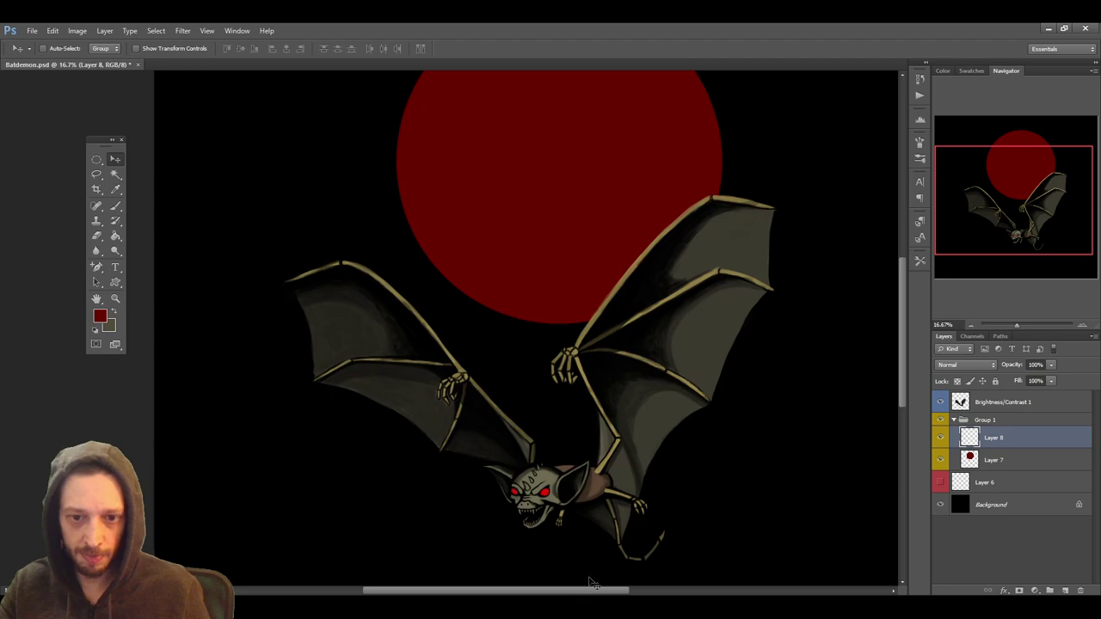
pyautogui.press('f')
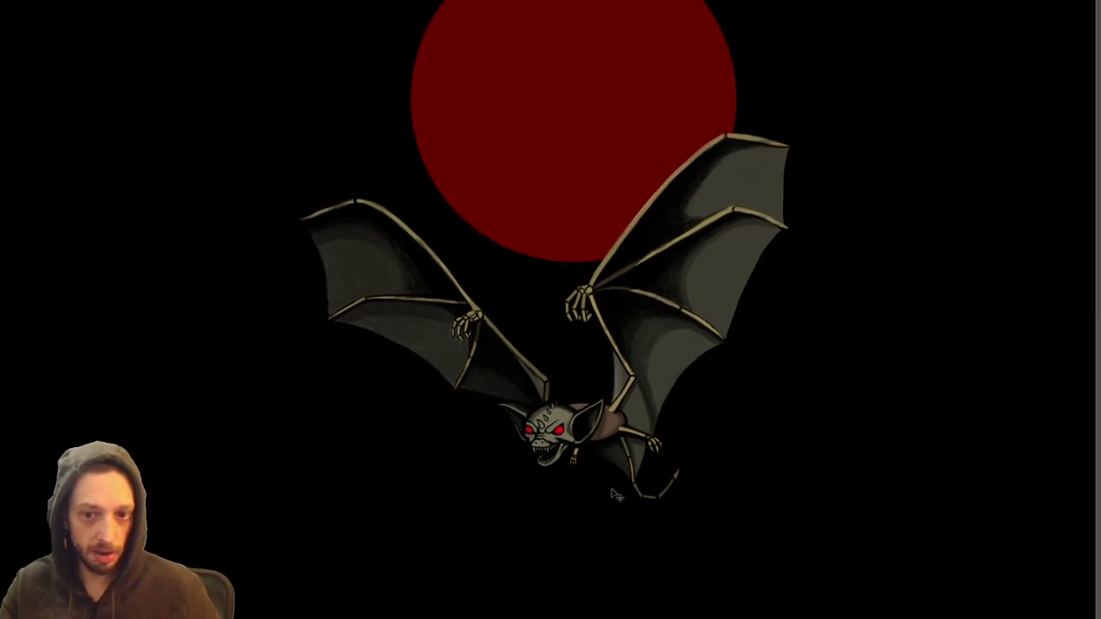
pyautogui.press('f')
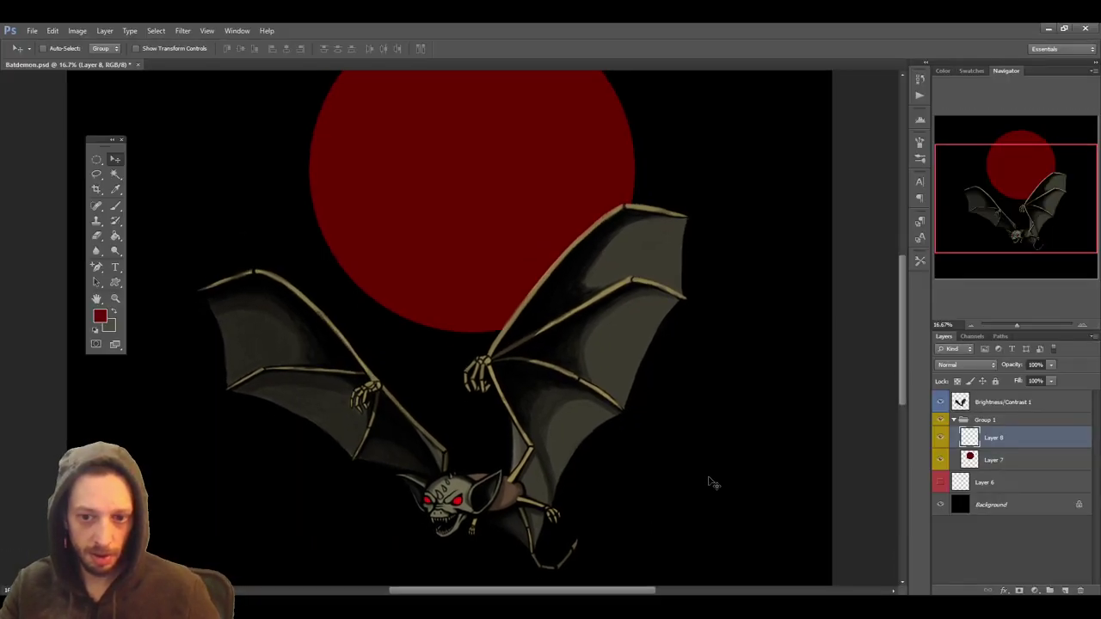
pyautogui.scroll(5, 712, 481)
pyautogui.press('f')
pyautogui.press('f')
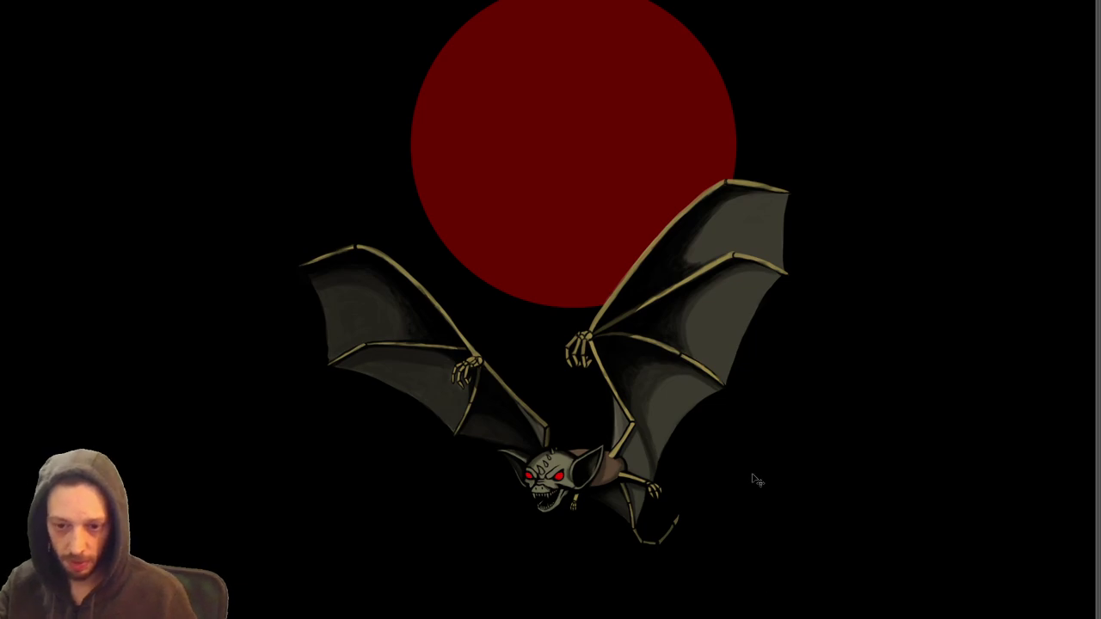
pyautogui.press('f')
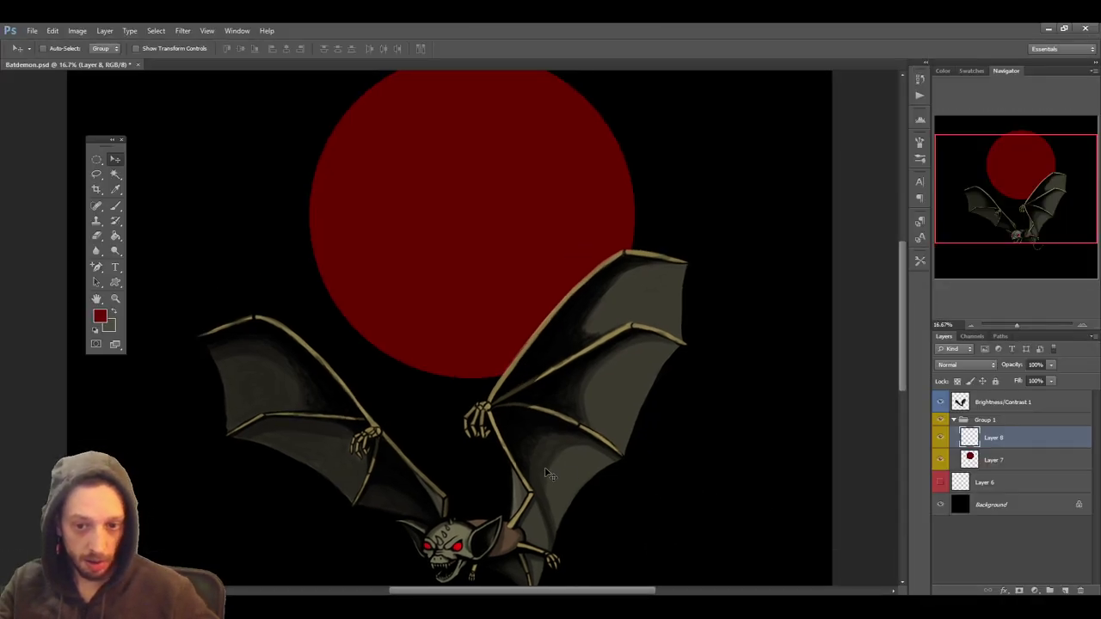
pyautogui.click(1080, 327)
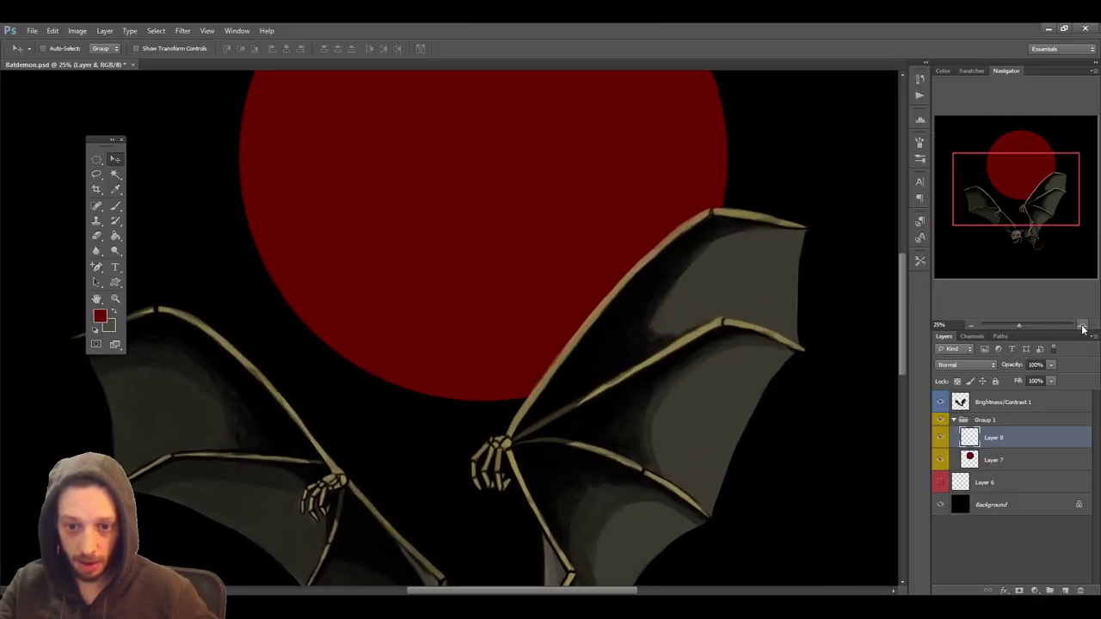
pyautogui.press('f')
pyautogui.press('f')
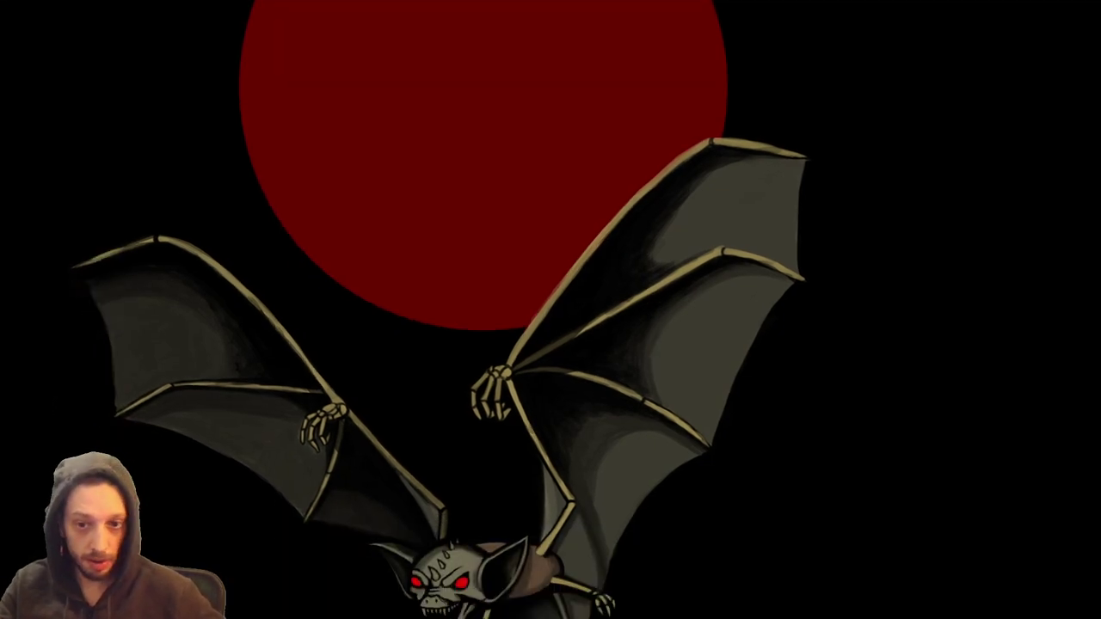
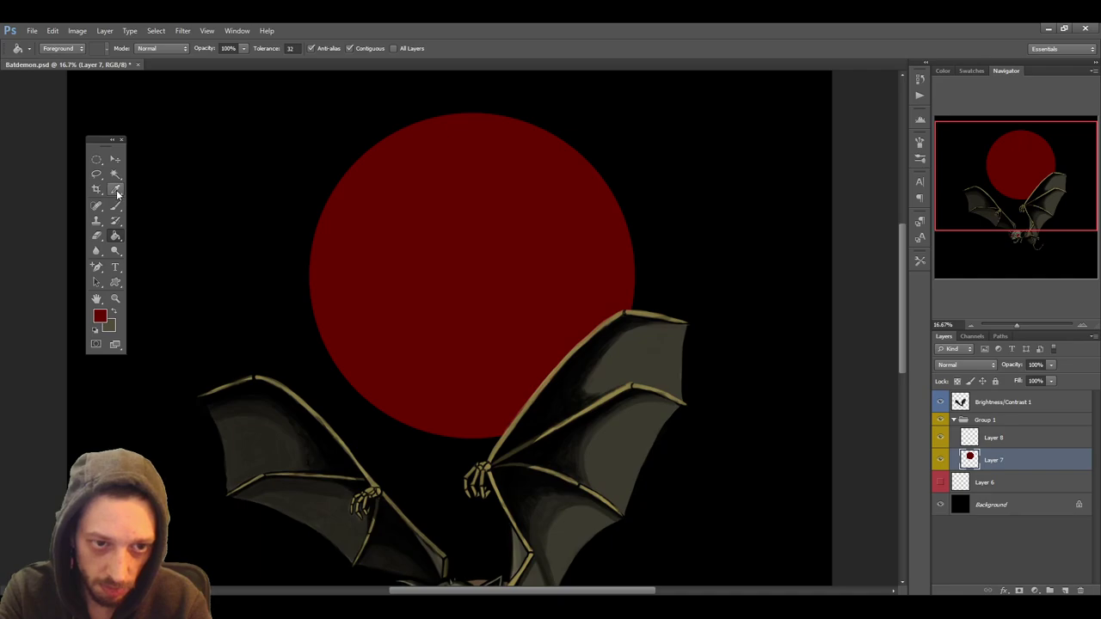
# Select the red circle on Layer 7 with the Magic Wand and make Layer 8 the active layer
pyautogui.click(115, 174)
pyautogui.click(615, 332)
pyautogui.click(1015, 440)
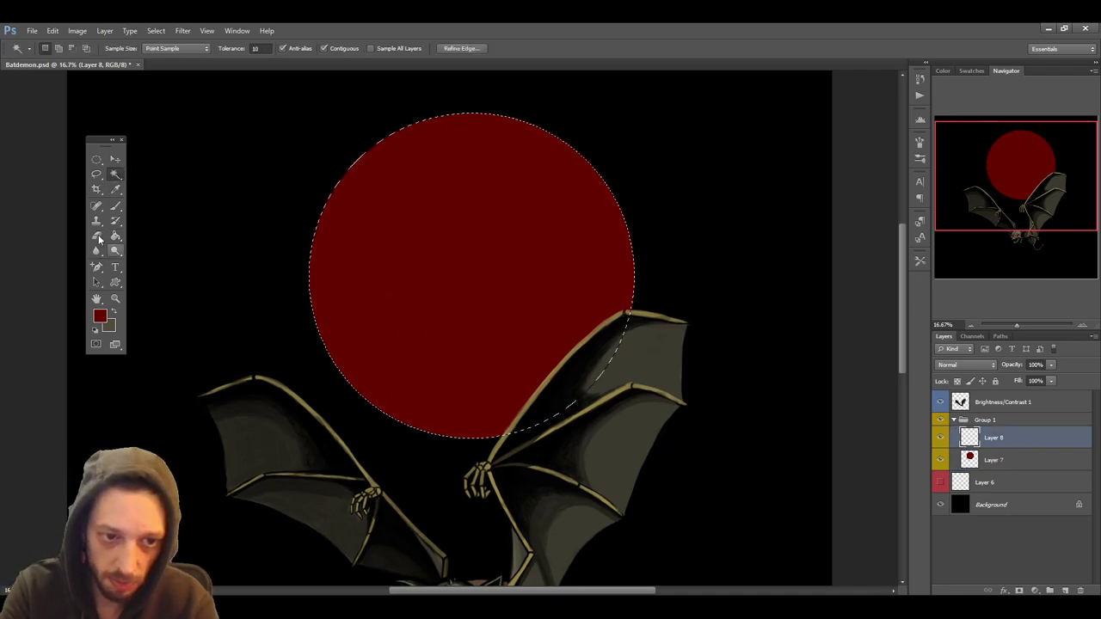
# Set the foreground colour to the very dark red 2a0000
pyautogui.click(100, 317)
pyautogui.moveTo(99, 177)
pyautogui.mouseDown()
pyautogui.moveTo(197, 160)
pyautogui.moveTo(202, 173)
pyautogui.mouseUp()
pyautogui.press('Down')
pyautogui.press('Down')
pyautogui.press('Down')
pyautogui.press('Down')
pyautogui.press('Down')
pyautogui.press('Down')
pyautogui.press('Down')
pyautogui.press('Down')
pyautogui.press('Down')
pyautogui.press('Down')
pyautogui.press('Down')
pyautogui.press('Down')
pyautogui.press('Down')
pyautogui.press('Down')
pyautogui.press('Down')
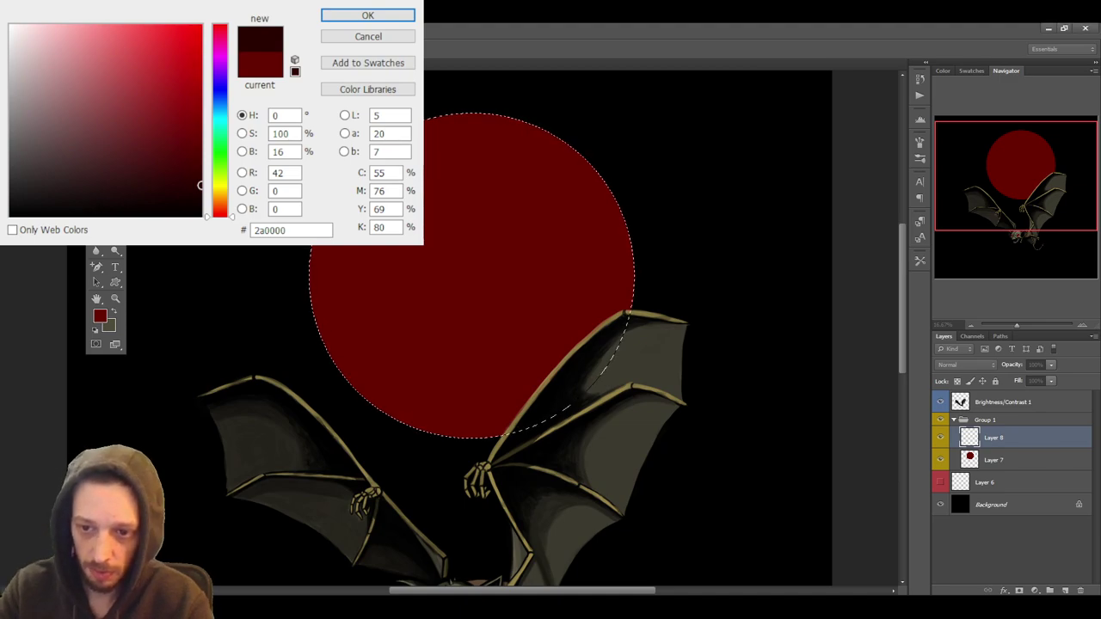
pyautogui.click(361, 17)
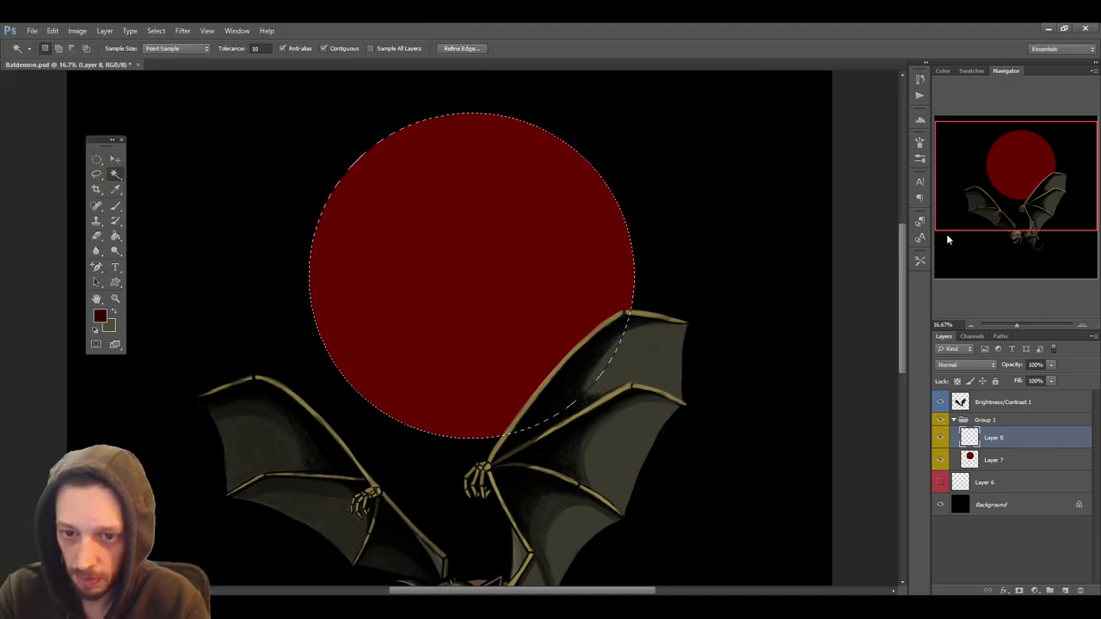
# Sketch dark skull-face outlines with the Brush inside the moon on Layer 8, including brows, eye sockets, nose, mouth and forehead cracks
pyautogui.click(115, 206)
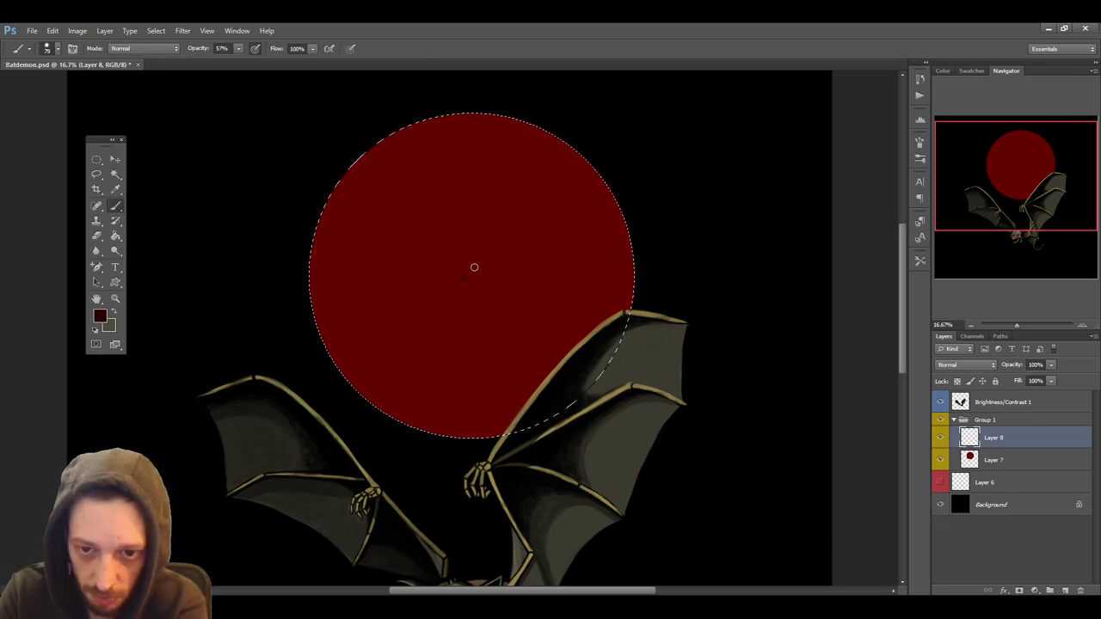
pyautogui.press(']')
pyautogui.press(']')
pyautogui.press(']')
pyautogui.press(']')
pyautogui.press(']')
pyautogui.moveTo(456, 271)
pyautogui.mouseDown()
pyautogui.moveTo(476, 253)
pyautogui.moveTo(526, 244)
pyautogui.mouseUp()
pyautogui.moveTo(457, 270); pyautogui.dragTo(450, 290)
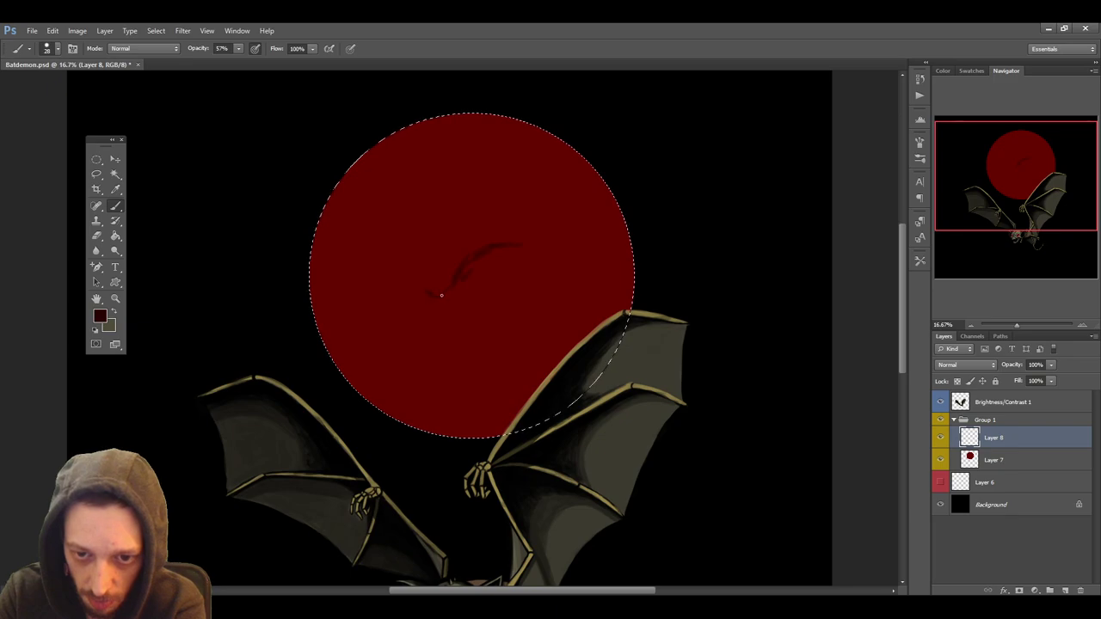
pyautogui.moveTo(458, 275); pyautogui.dragTo(481, 250)
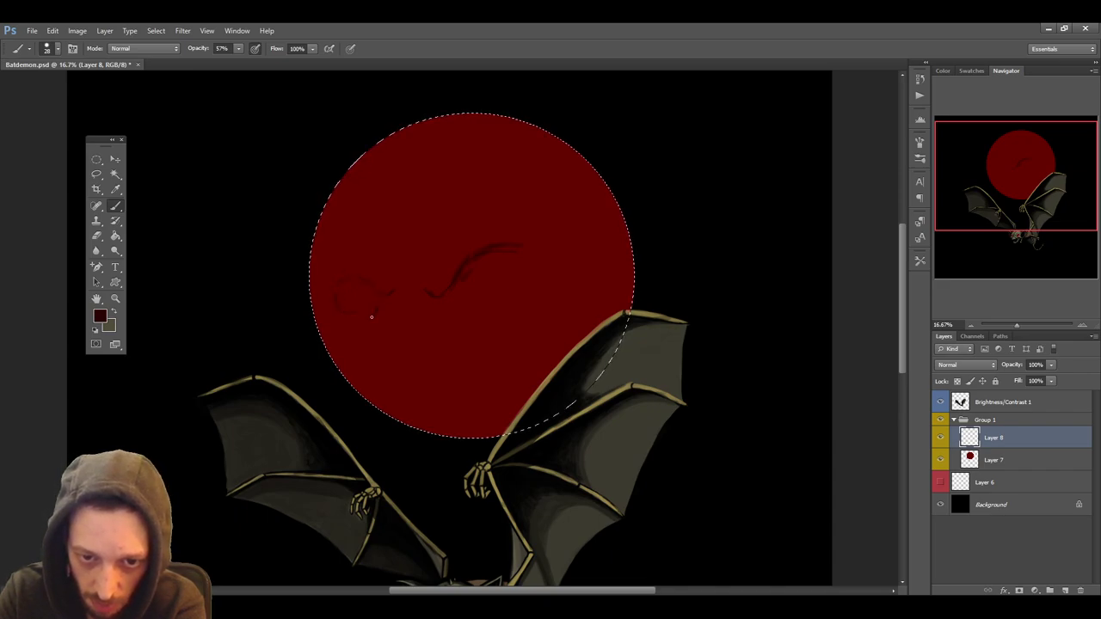
pyautogui.moveTo(336, 313); pyautogui.dragTo(361, 328)
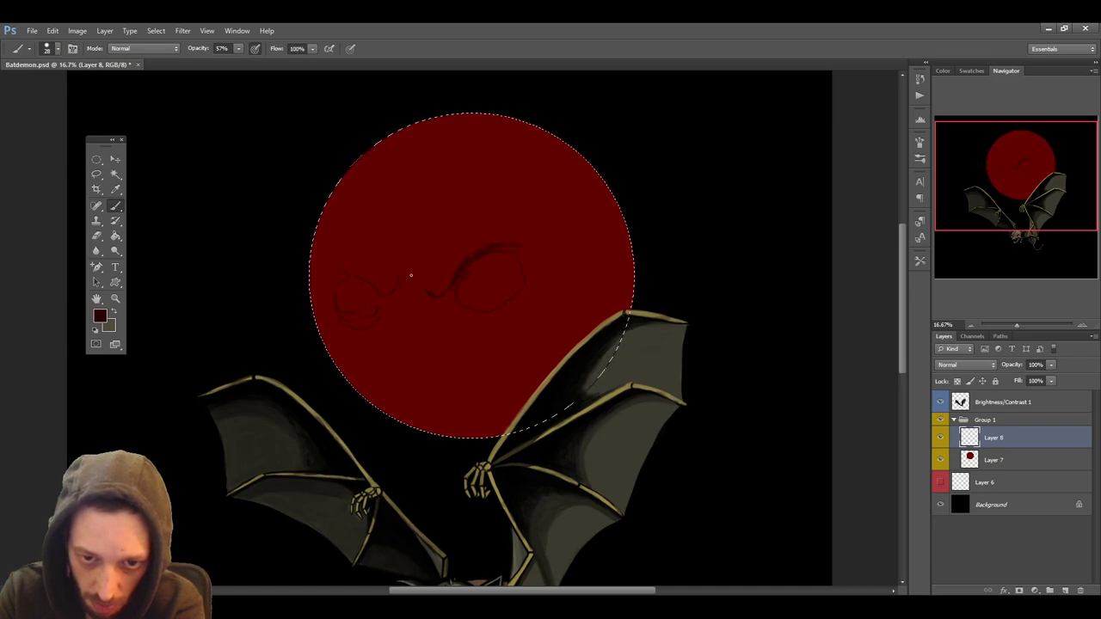
pyautogui.moveTo(408, 270); pyautogui.dragTo(403, 257)
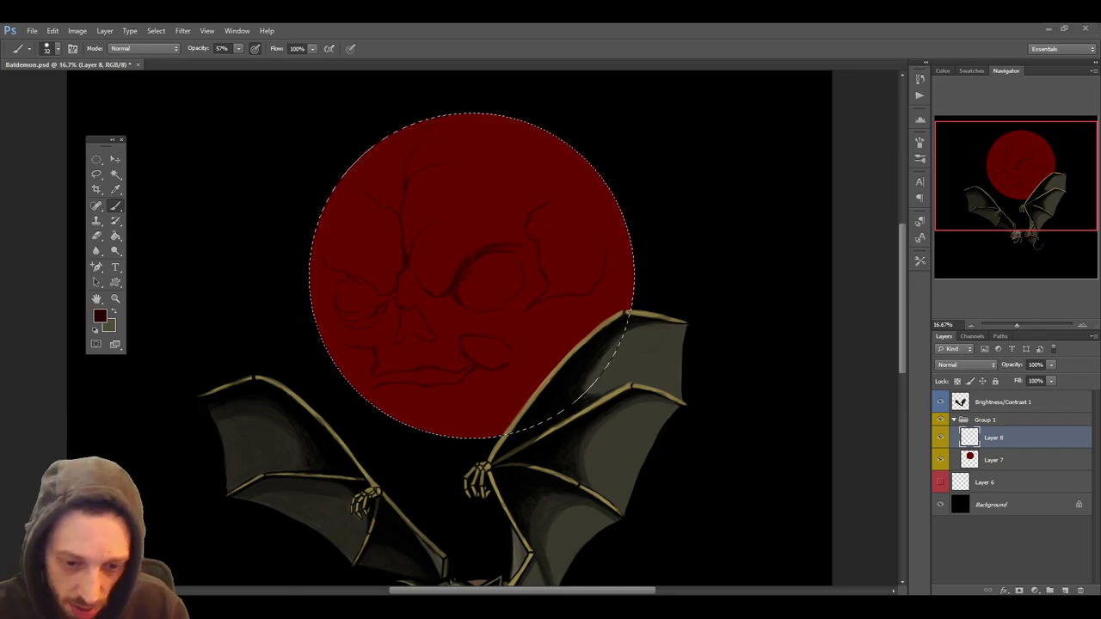
# Check the skull sketch without the selection outline and reload the moon's selection from Layer 7
pyautogui.hotkey('ctrl', 'd')
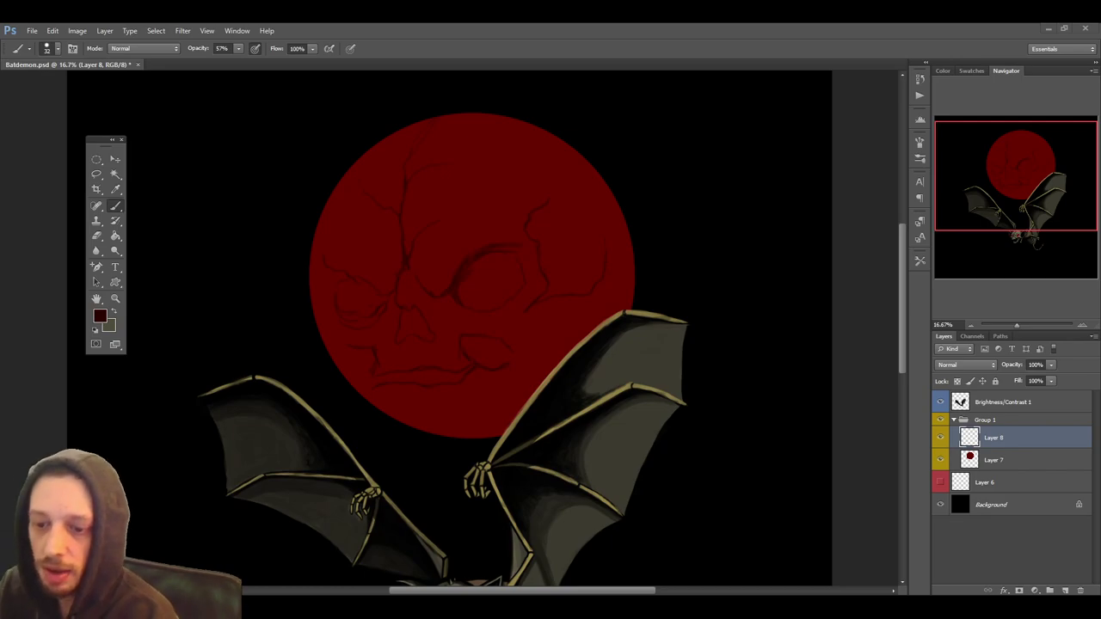
pyautogui.hotkey('ctrl', 'shift', 'd')
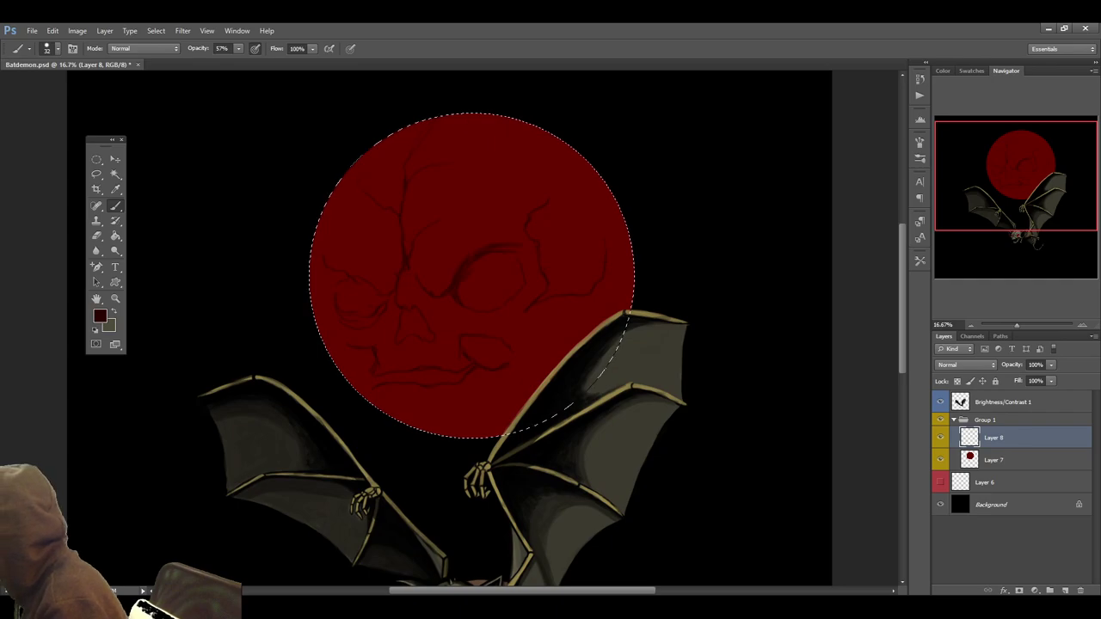
pyautogui.hotkey('ctrl', 'd')
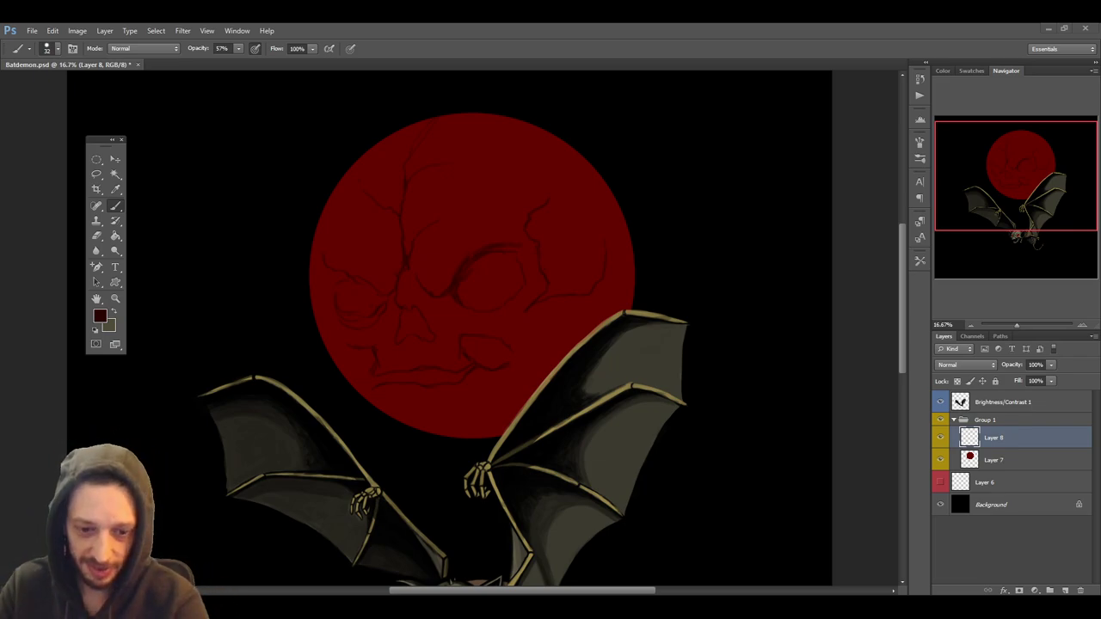
pyautogui.keyDown('ctrl'); pyautogui.click(969, 459); pyautogui.keyUp('ctrl')
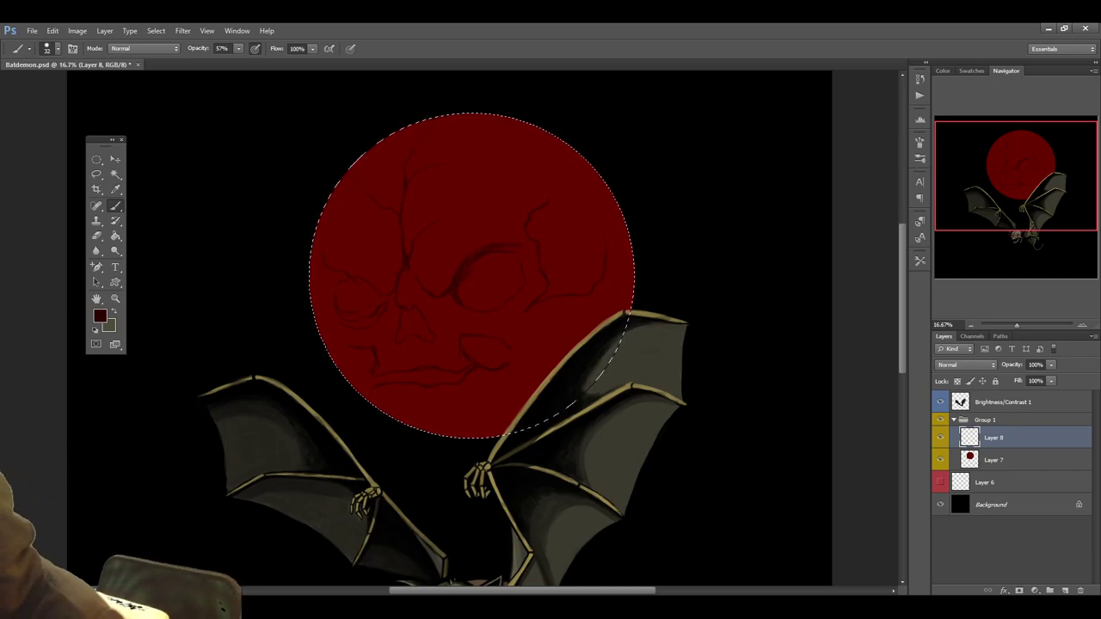
pyautogui.hotkey('ctrl', 'd')
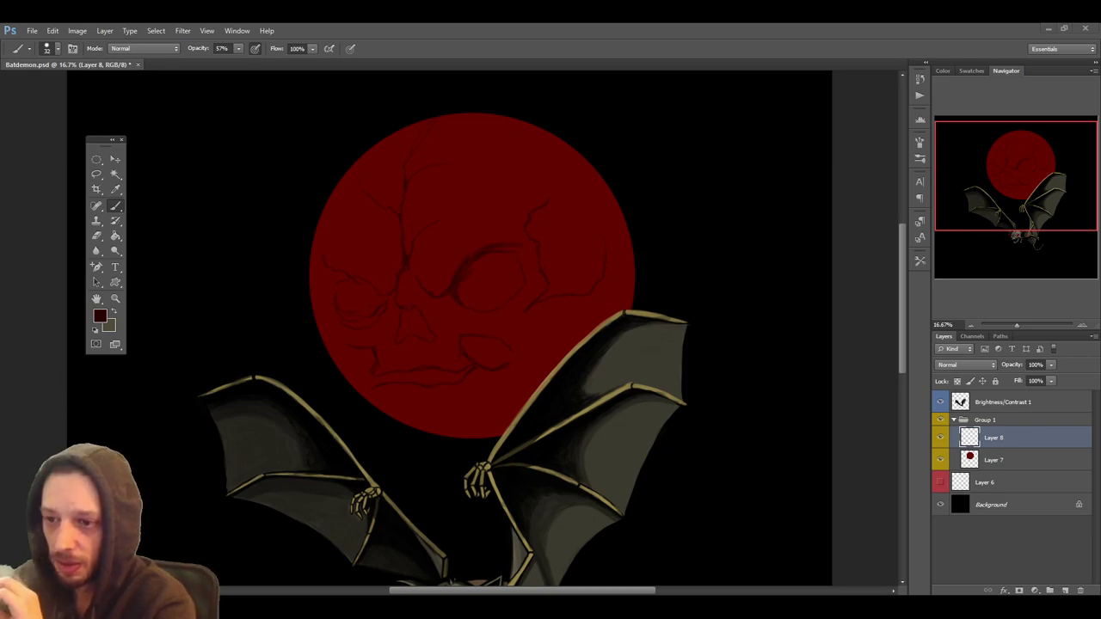
pyautogui.keyDown('ctrl'); pyautogui.click(969, 459); pyautogui.keyUp('ctrl')
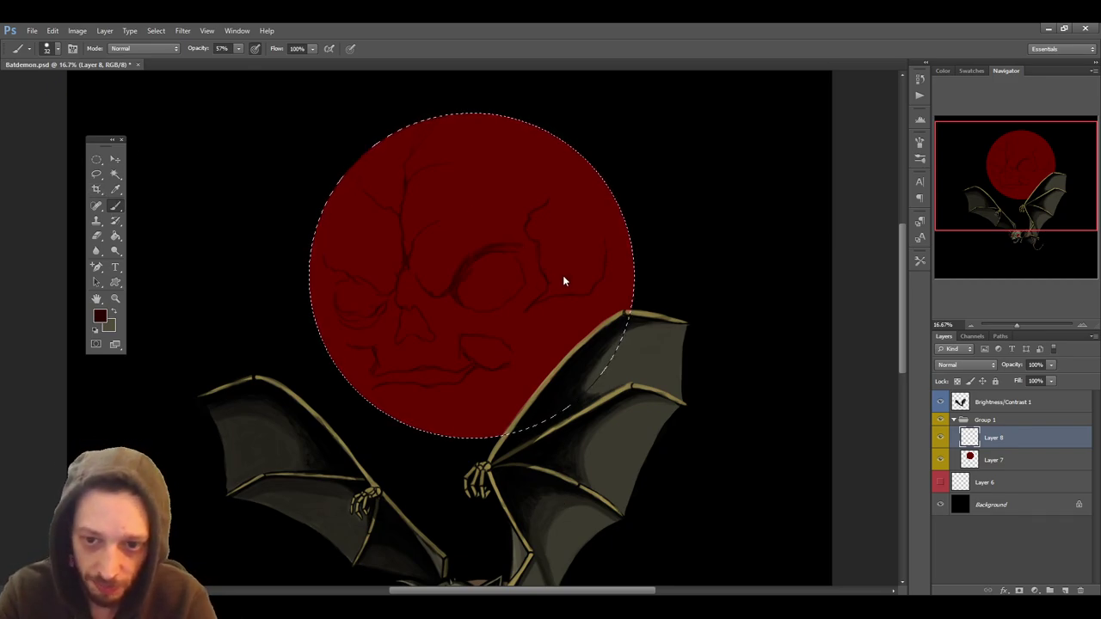
# Darken the smaller eye socket, thicken the larger socket's rim and strengthen the temple line on the moon's skull face
pyautogui.moveTo(458, 292)
pyautogui.mouseDown()
pyautogui.moveTo(476, 255)
pyautogui.moveTo(533, 238)
pyautogui.moveTo(528, 226)
pyautogui.moveTo(545, 205)
pyautogui.mouseUp()
pyautogui.moveTo(379, 297)
pyautogui.mouseDown()
pyautogui.moveTo(349, 287)
pyautogui.moveTo(337, 304)
pyautogui.moveTo(345, 309)
pyautogui.moveTo(377, 306)
pyautogui.moveTo(345, 307)
pyautogui.moveTo(343, 290)
pyautogui.moveTo(369, 303)
pyautogui.moveTo(374, 291)
pyautogui.moveTo(338, 295)
pyautogui.moveTo(368, 292)
pyautogui.moveTo(368, 309)
pyautogui.moveTo(356, 309)
pyautogui.mouseUp()
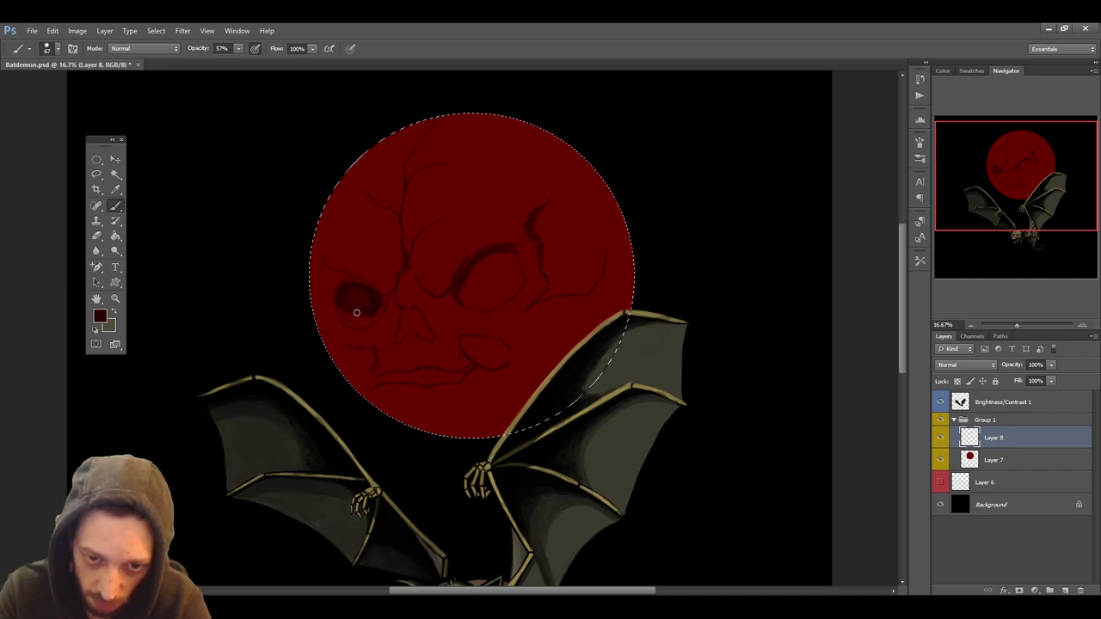
pyautogui.moveTo(459, 291)
pyautogui.mouseDown()
pyautogui.moveTo(487, 306)
pyautogui.moveTo(472, 307)
pyautogui.moveTo(520, 285)
pyautogui.mouseUp()
pyautogui.press('[')
pyautogui.press('[')
pyautogui.press('[')
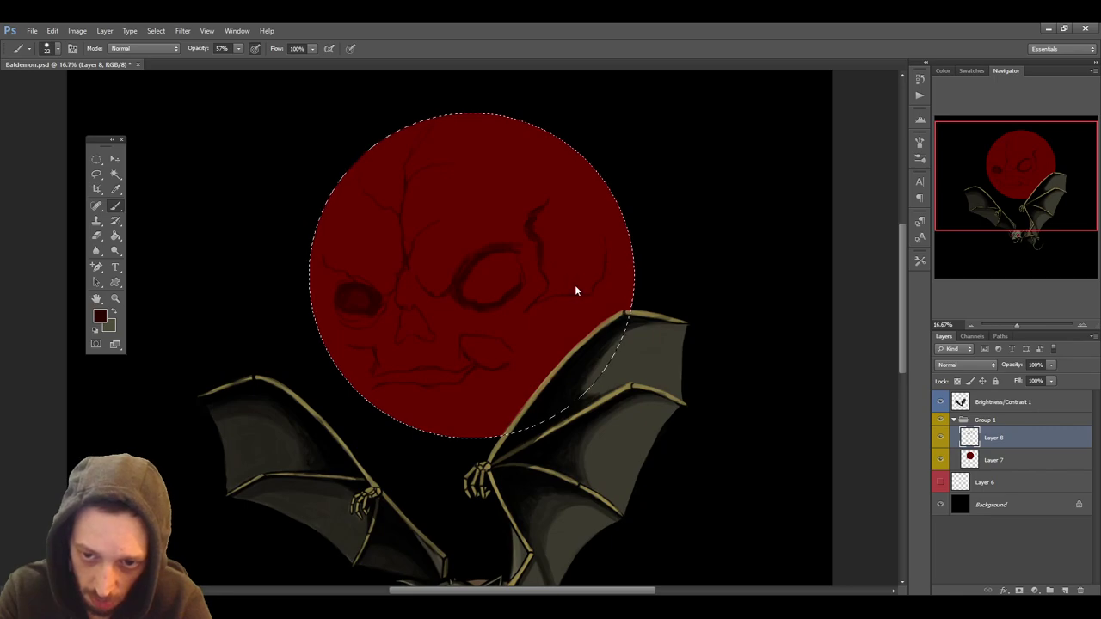
pyautogui.press(']')
pyautogui.press(']')
pyautogui.press(']')
pyautogui.moveTo(518, 285); pyautogui.dragTo(516, 254)
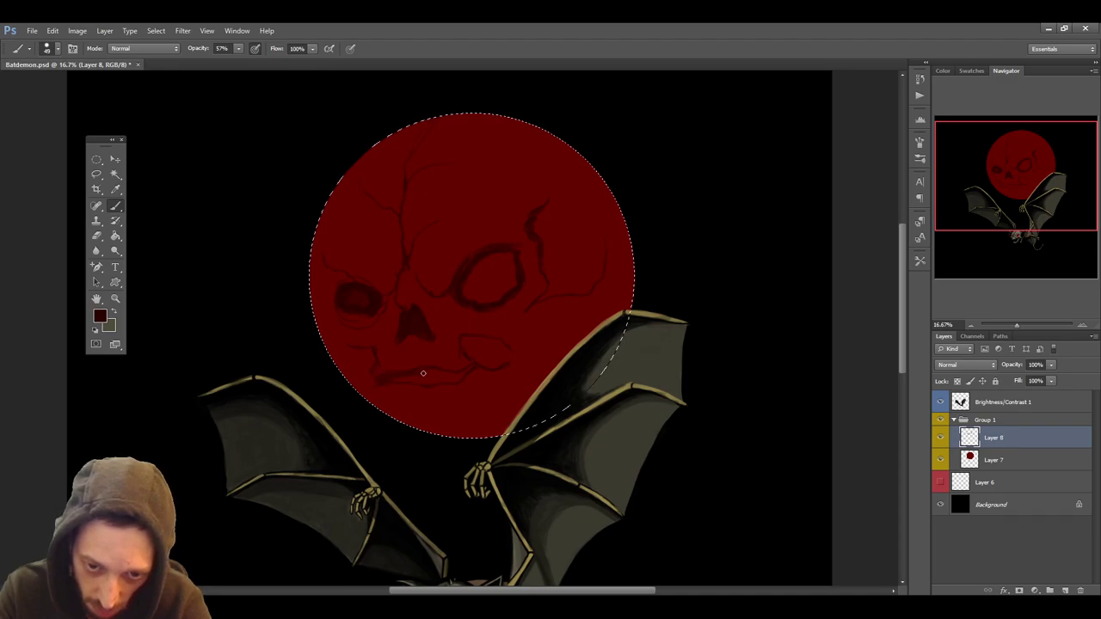
# Fill the skull's mouth, cheek hollows and temple hollow with dark red brush strokes
pyautogui.moveTo(446, 379); pyautogui.dragTo(412, 379)
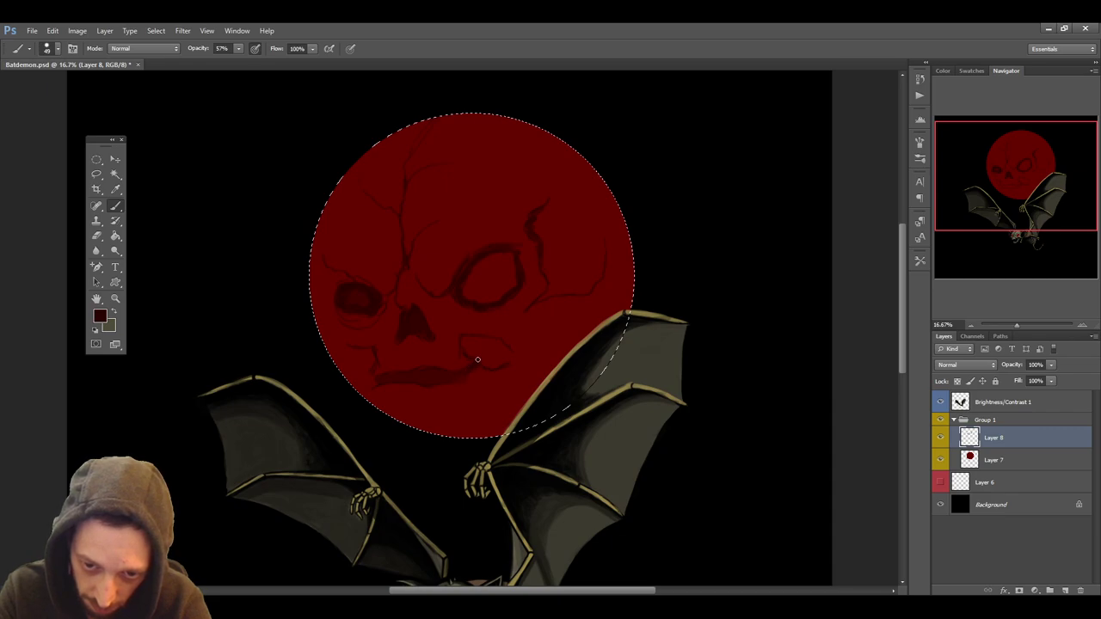
pyautogui.moveTo(484, 341); pyautogui.dragTo(502, 366)
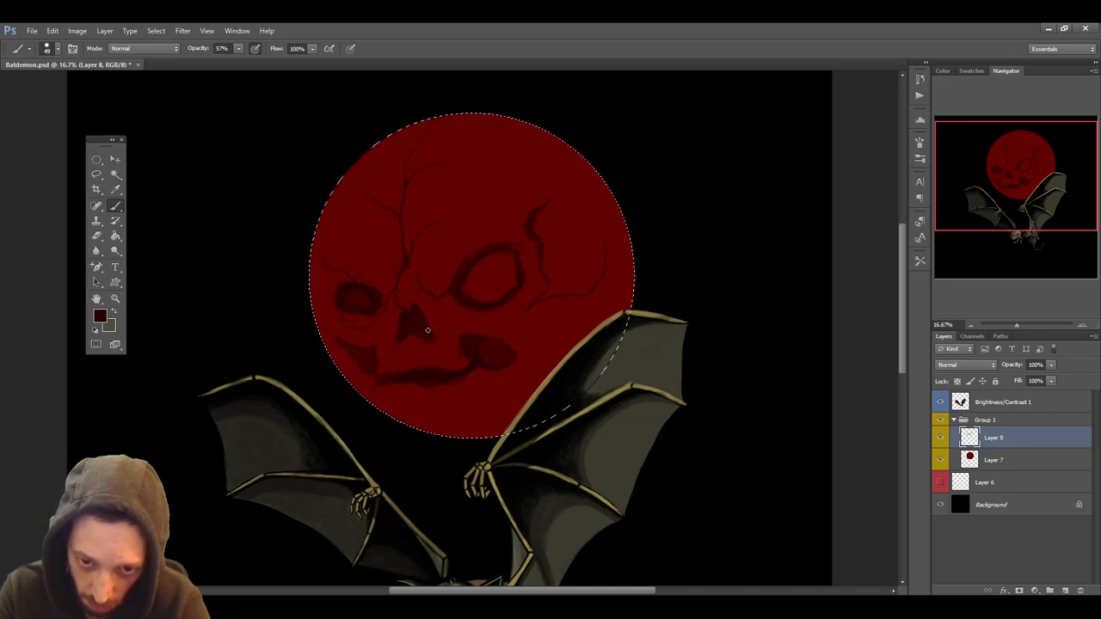
pyautogui.press('[')
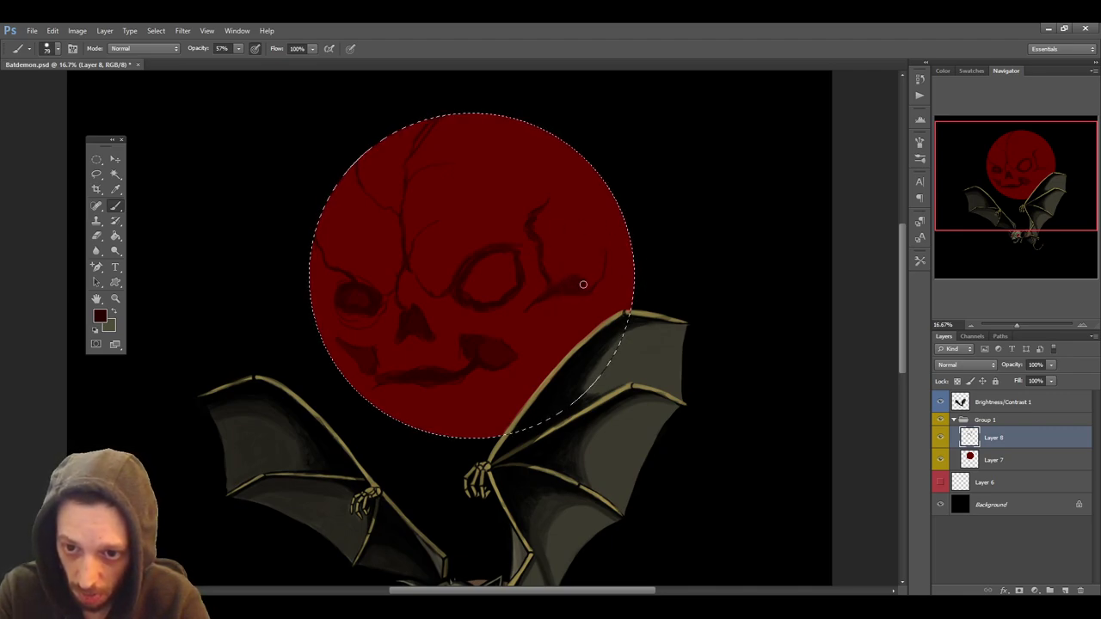
pyautogui.moveTo(570, 277)
pyautogui.mouseDown()
pyautogui.moveTo(551, 280)
pyautogui.moveTo(570, 258)
pyautogui.moveTo(546, 270)
pyautogui.moveTo(558, 238)
pyautogui.moveTo(540, 225)
pyautogui.mouseUp()
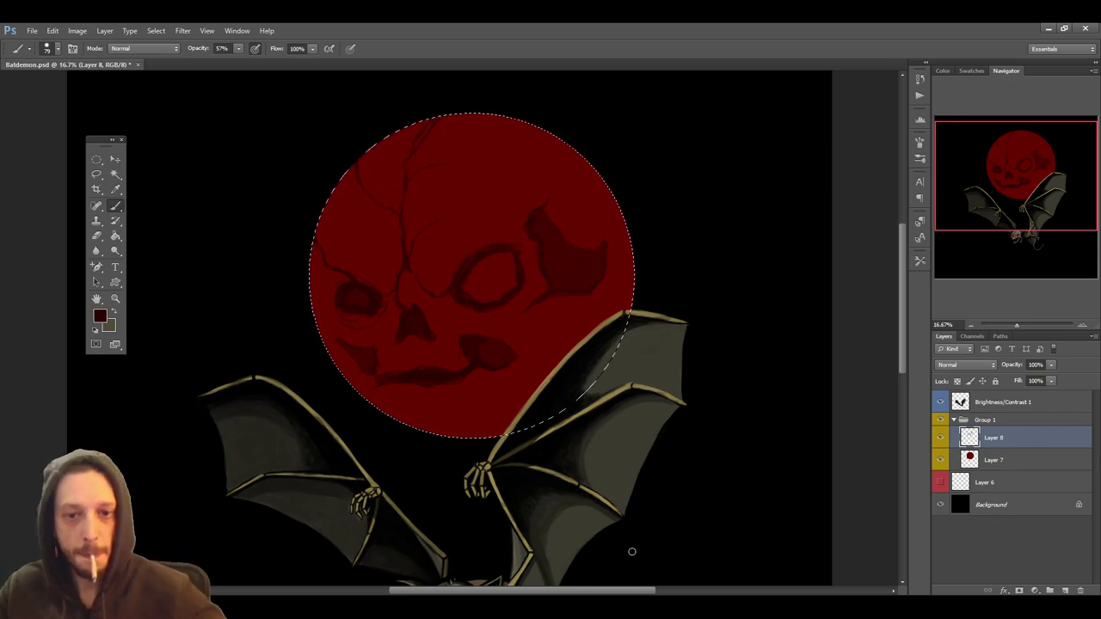
# Save the document, check the skull face at 25% without the selection, and restore the moon selection
pyautogui.hotkey('ctrl', 's')
pyautogui.hotkey('ctrl', 'd')
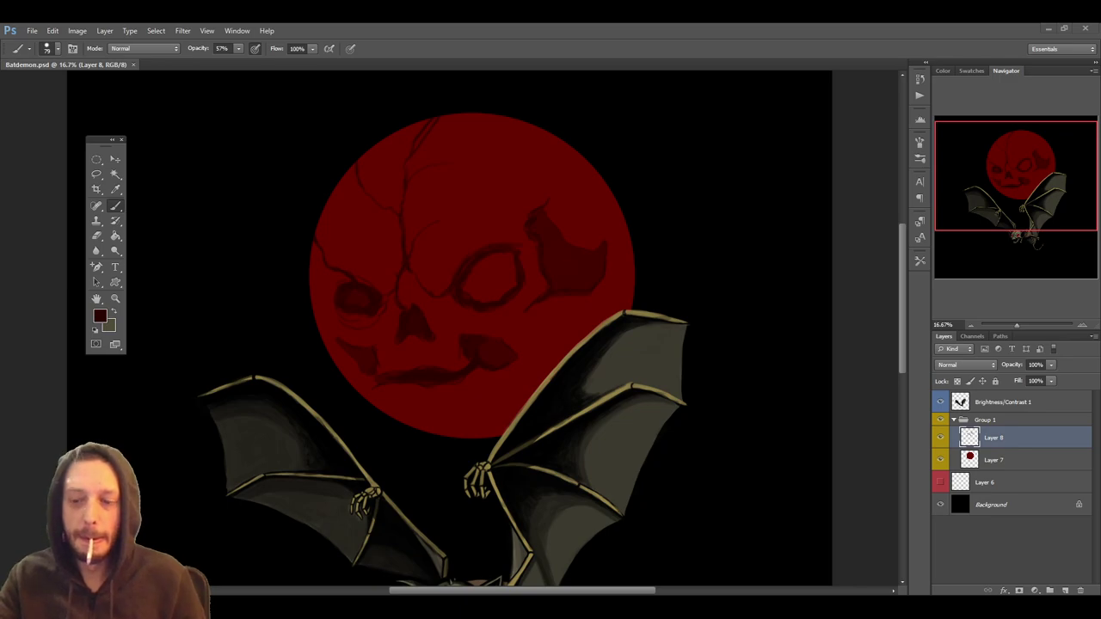
pyautogui.click(1081, 325)
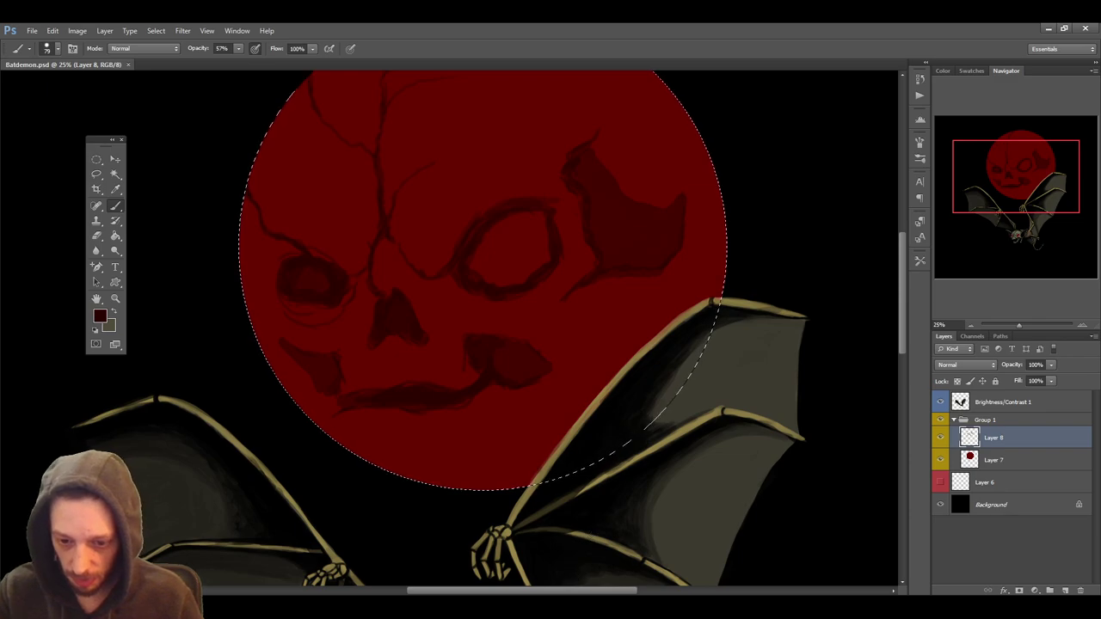
pyautogui.hotkey('ctrl', 'd')
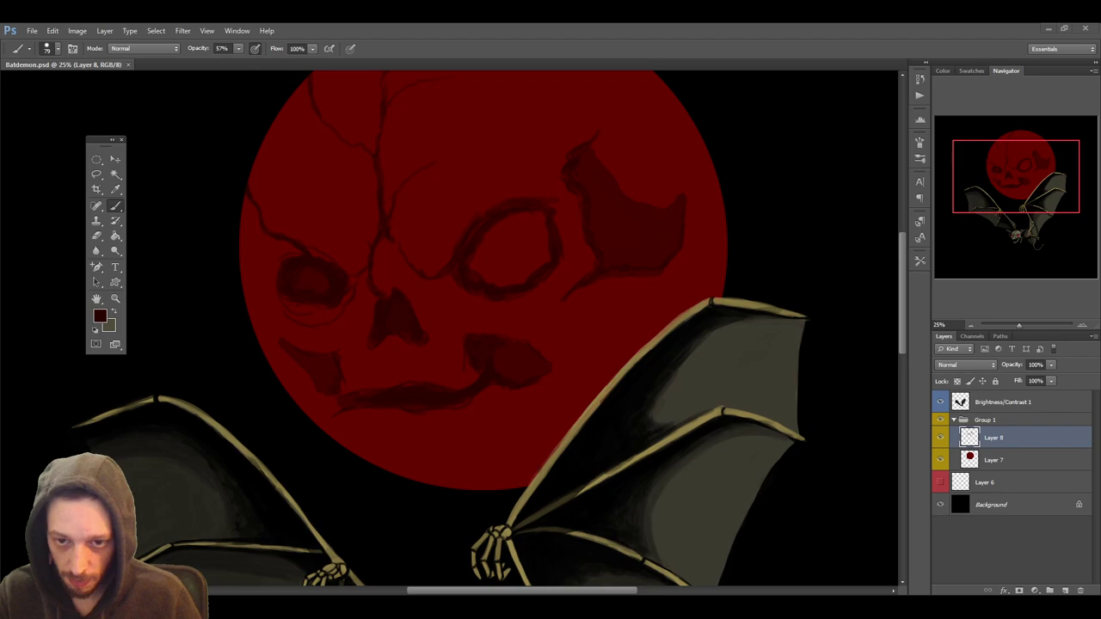
pyautogui.hotkey('ctrl', 'shift', 'd')
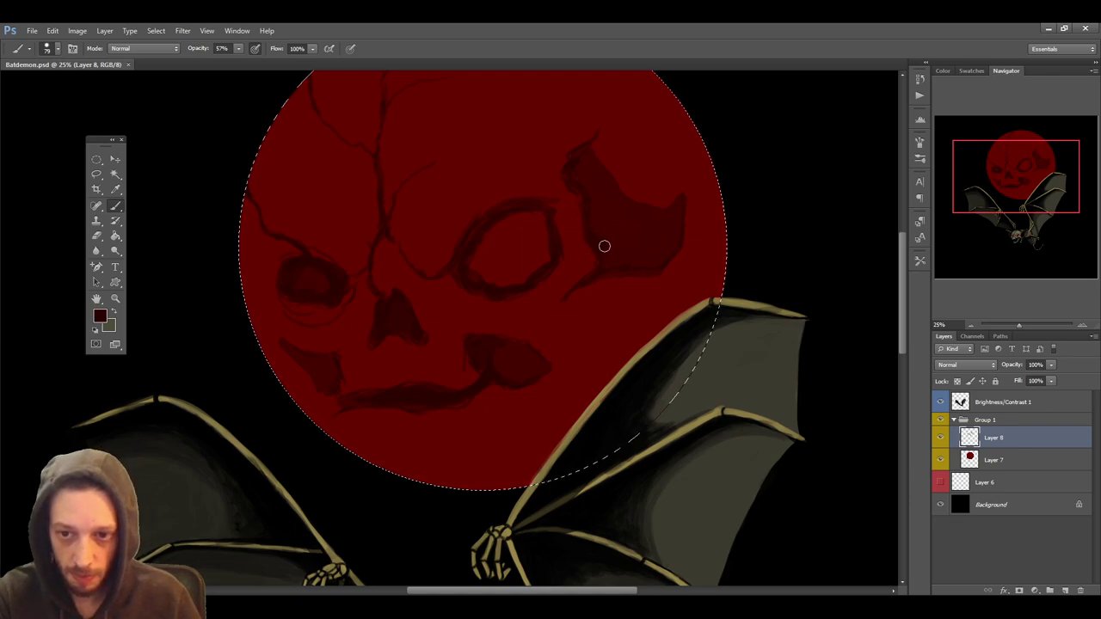
# Deepen the temple hollow's edges, fill the larger eye socket and darken the nose and mouth corner
pyautogui.moveTo(599, 269); pyautogui.dragTo(657, 261)
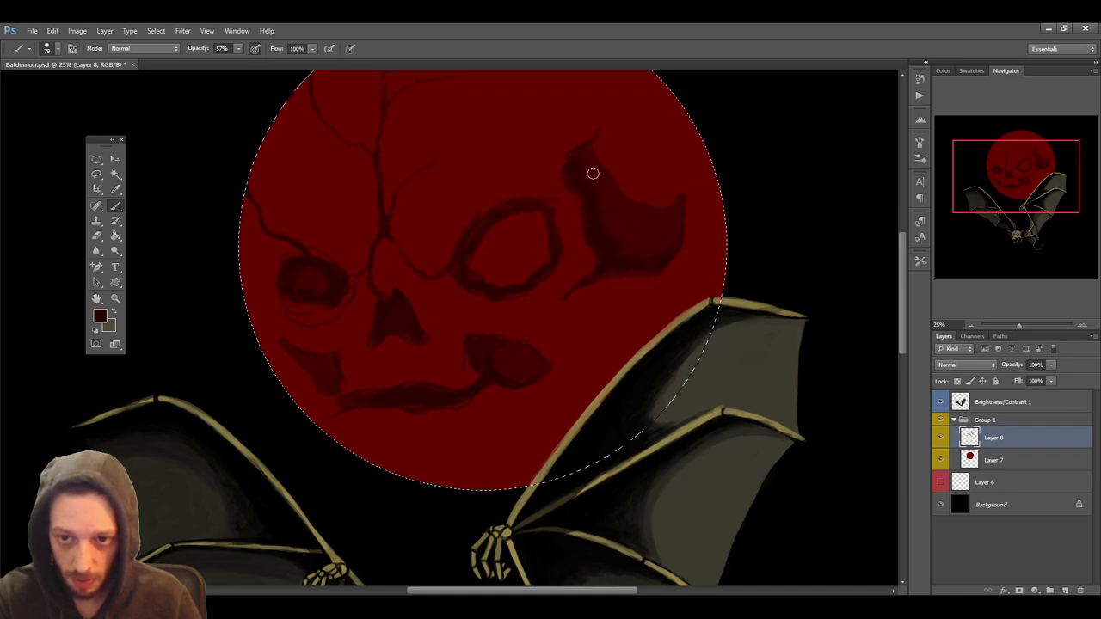
pyautogui.moveTo(505, 211)
pyautogui.mouseDown()
pyautogui.moveTo(480, 251)
pyautogui.moveTo(524, 213)
pyautogui.moveTo(473, 264)
pyautogui.moveTo(518, 257)
pyautogui.moveTo(497, 285)
pyautogui.moveTo(508, 287)
pyautogui.moveTo(541, 244)
pyautogui.moveTo(511, 243)
pyautogui.mouseUp()
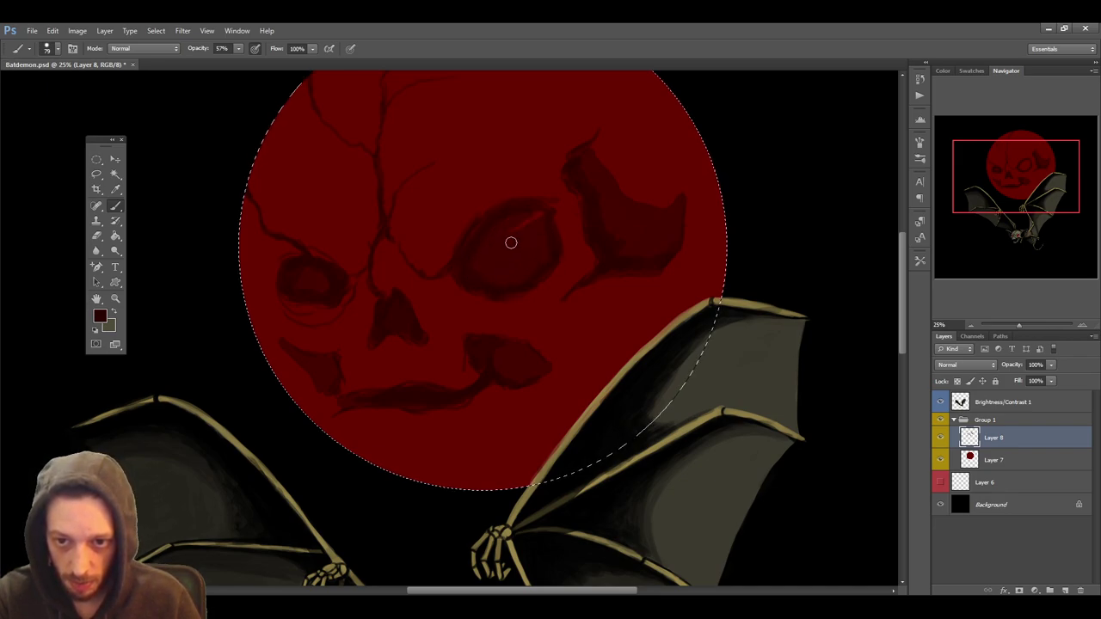
pyautogui.moveTo(388, 317)
pyautogui.mouseDown()
pyautogui.moveTo(379, 336)
pyautogui.moveTo(415, 338)
pyautogui.moveTo(334, 407)
pyautogui.moveTo(380, 332)
pyautogui.moveTo(415, 369)
pyautogui.moveTo(334, 359)
pyautogui.moveTo(334, 377)
pyautogui.moveTo(298, 354)
pyautogui.moveTo(334, 361)
pyautogui.moveTo(323, 362)
pyautogui.moveTo(345, 399)
pyautogui.moveTo(382, 392)
pyautogui.moveTo(364, 394)
pyautogui.moveTo(363, 406)
pyautogui.moveTo(428, 405)
pyautogui.moveTo(345, 407)
pyautogui.mouseUp()
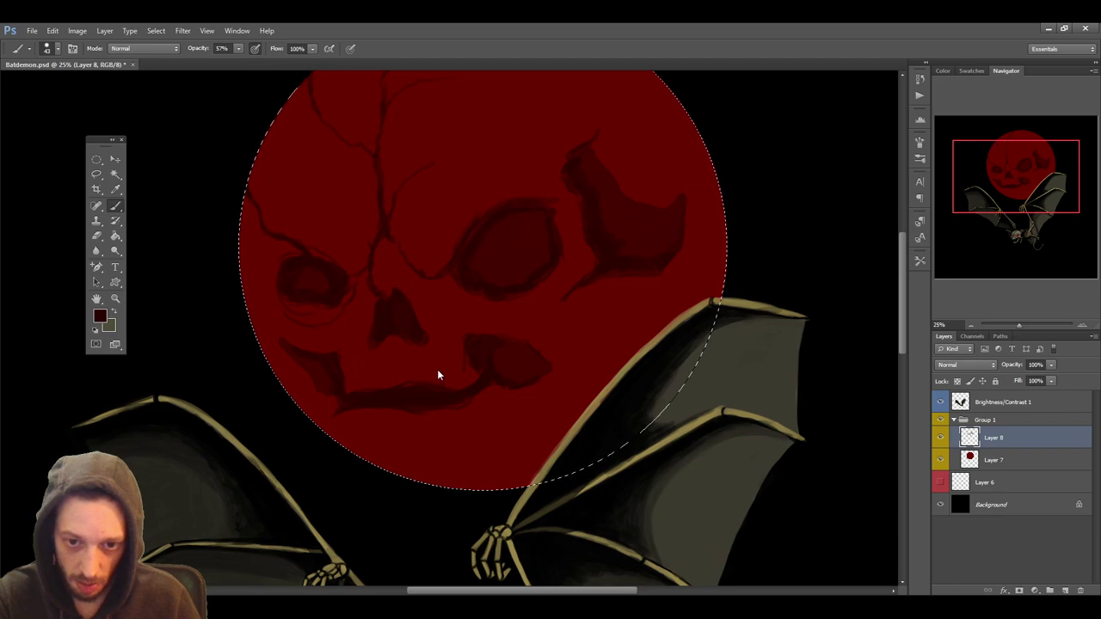
# Hide the Brightness/Contrast 1 layer and shade the moon's lower edges with a size 152 brush
pyautogui.press(']')
pyautogui.press(']')
pyautogui.press(']')
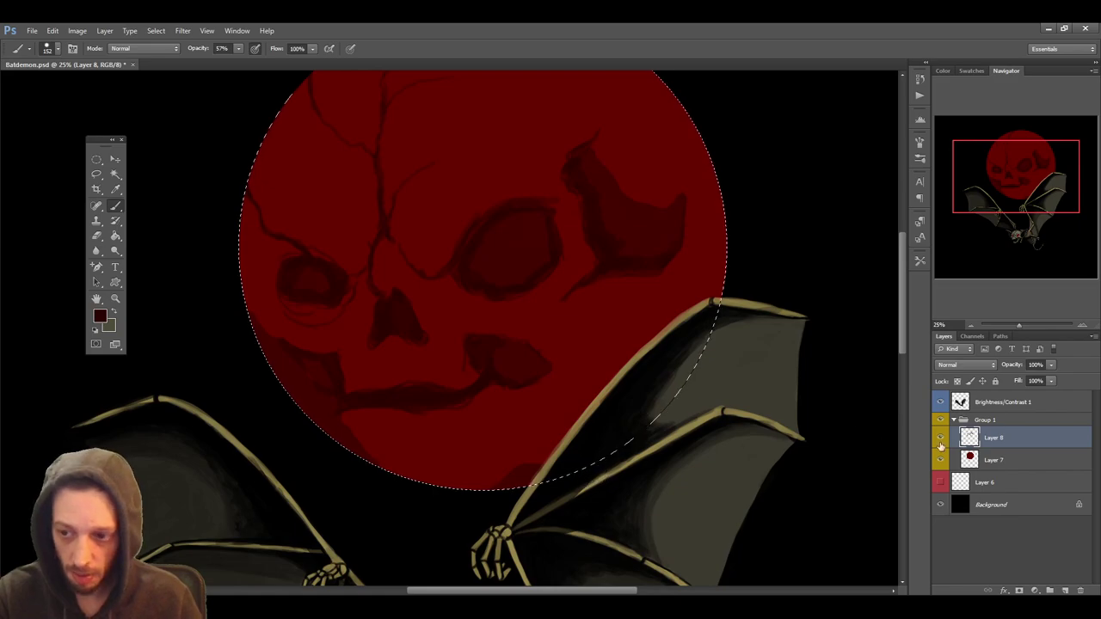
pyautogui.click(940, 401)
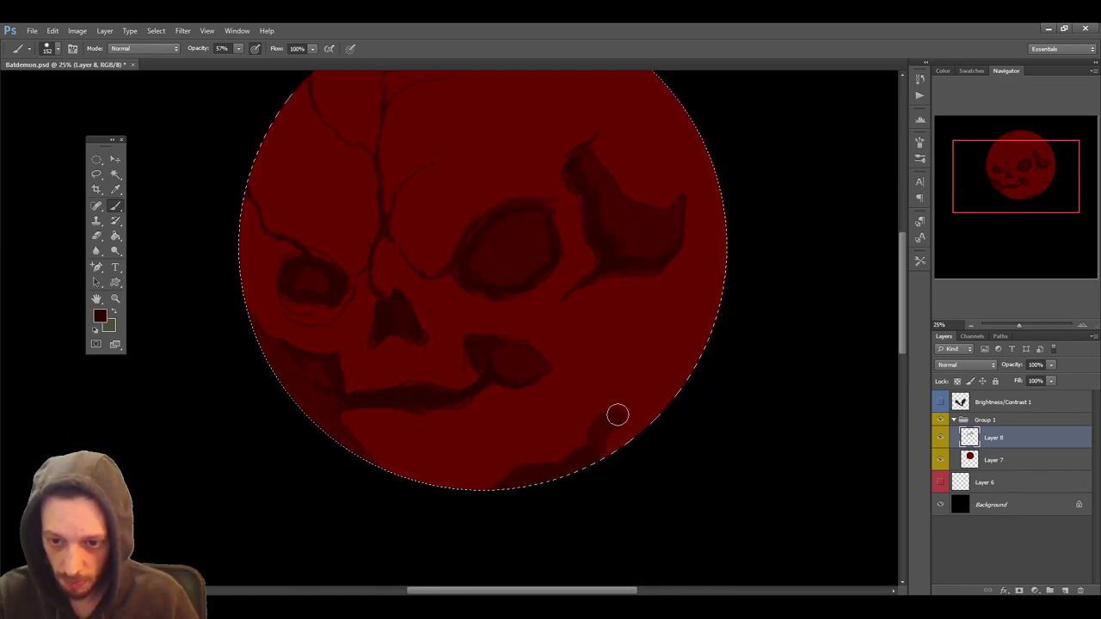
pyautogui.moveTo(590, 467)
pyautogui.mouseDown()
pyautogui.moveTo(607, 442)
pyautogui.moveTo(694, 389)
pyautogui.moveTo(687, 403)
pyautogui.moveTo(594, 471)
pyautogui.moveTo(702, 375)
pyautogui.mouseUp()
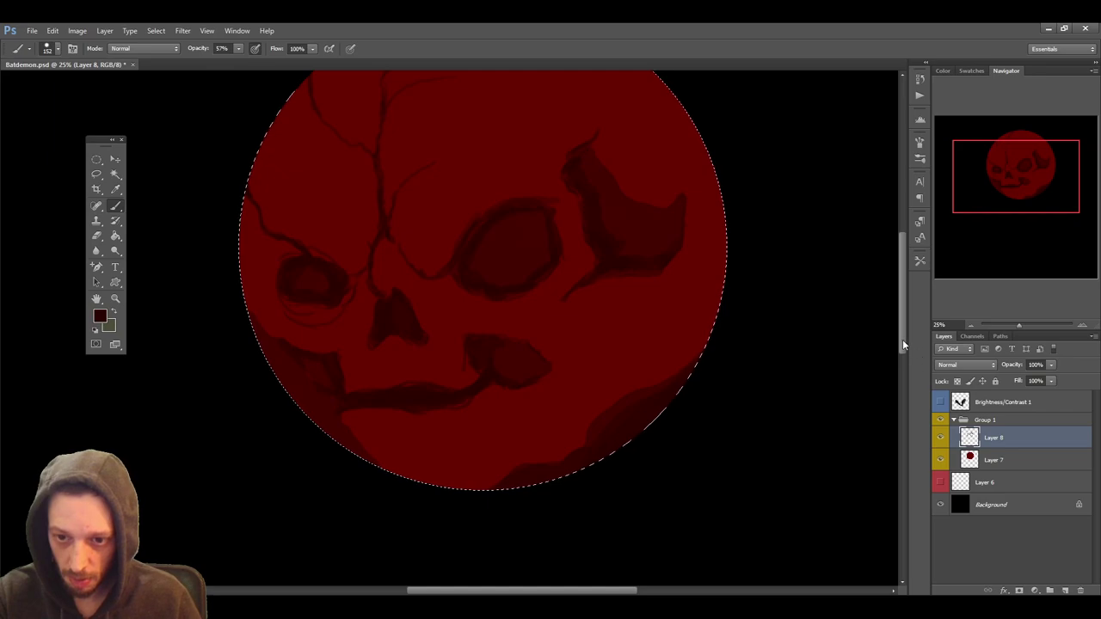
# Paint the gaps between the skull's upper teeth above the mouth with a size 28 brush
pyautogui.scroll(2, 903, 344)
pyautogui.press('[')
pyautogui.press('[')
pyautogui.press('[')
pyautogui.press('[')
pyautogui.press('[')
pyautogui.press('[')
pyautogui.press('[')
pyautogui.press('[')
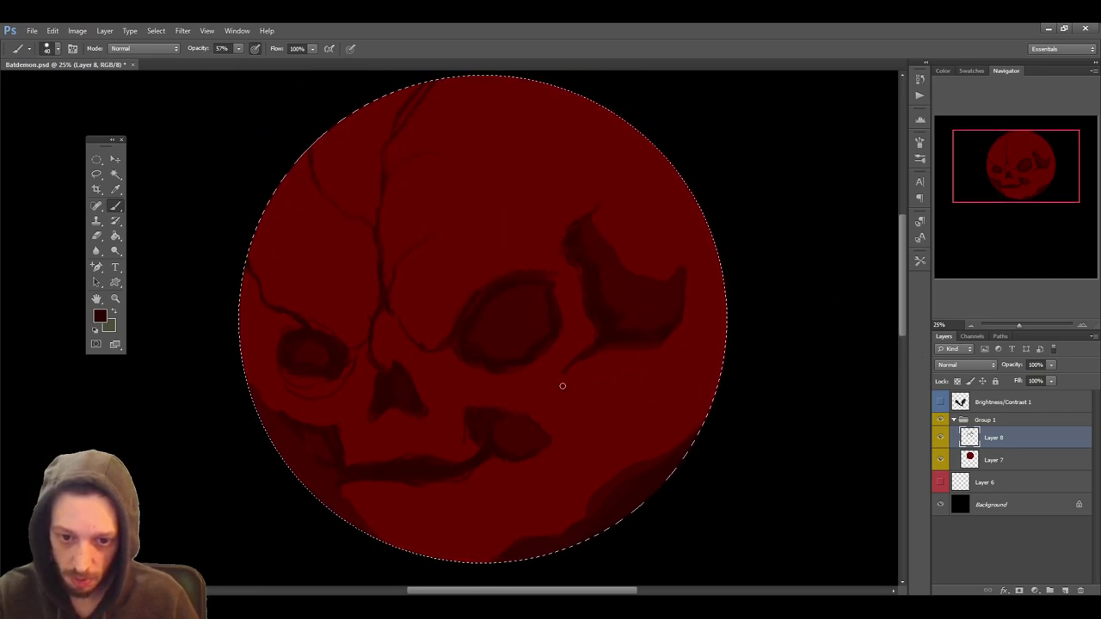
pyautogui.press('[')
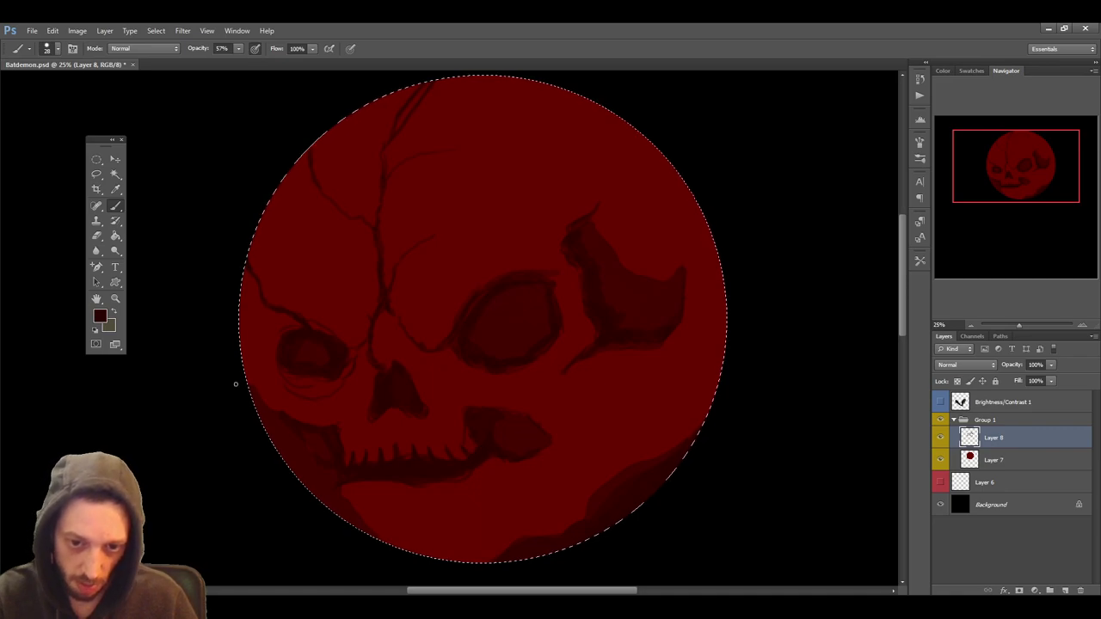
# Sample the moon's red as the foreground colour and touch up the skull's teeth with the Brush
pyautogui.click(115, 189)
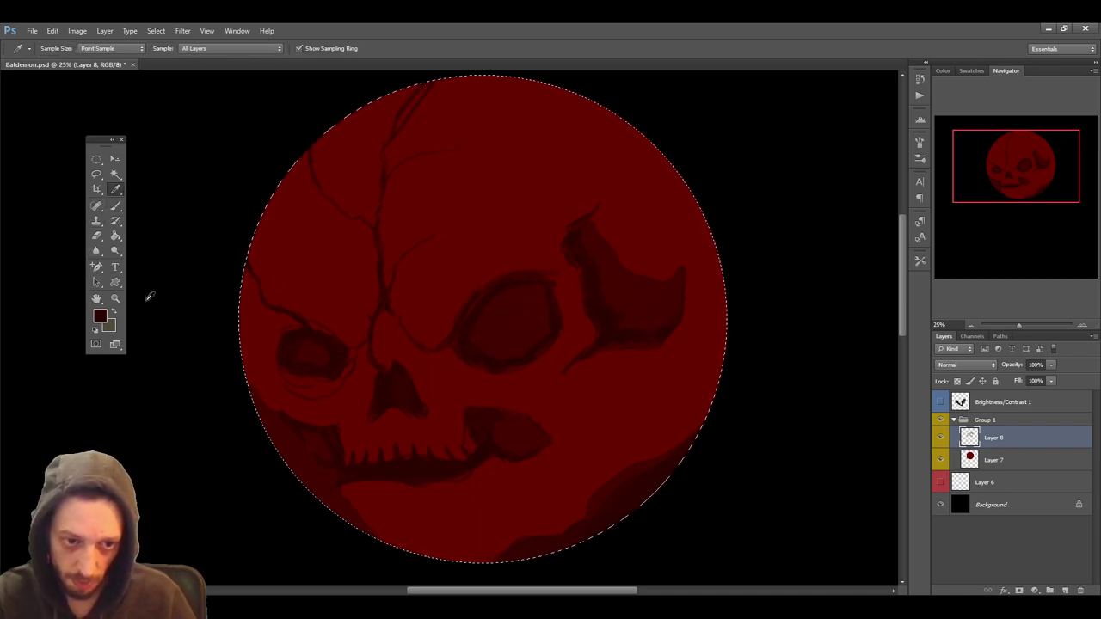
pyautogui.click(115, 310)
pyautogui.click(283, 241)
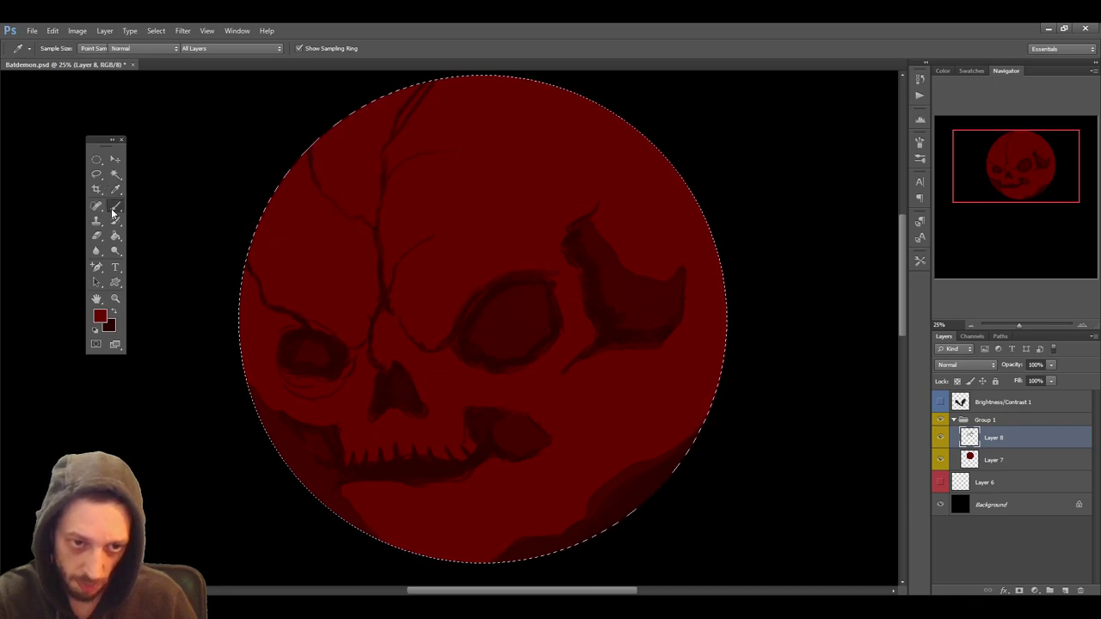
pyautogui.click(115, 208)
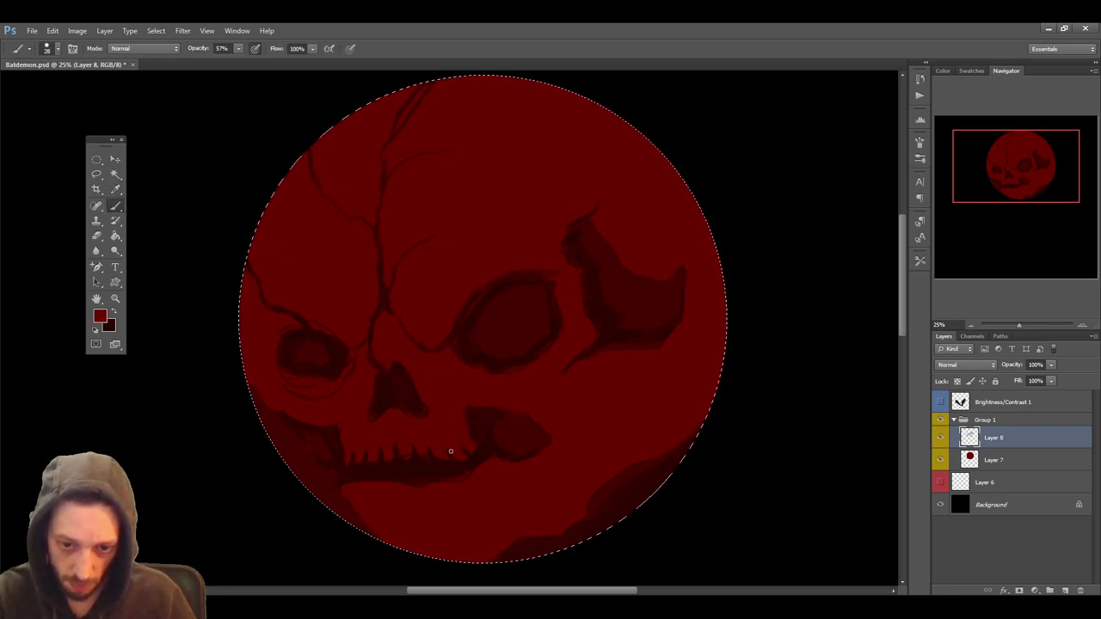
# Swap back to the dark red foreground colour and paint a small round crater below the larger eye socket
pyautogui.click(115, 189)
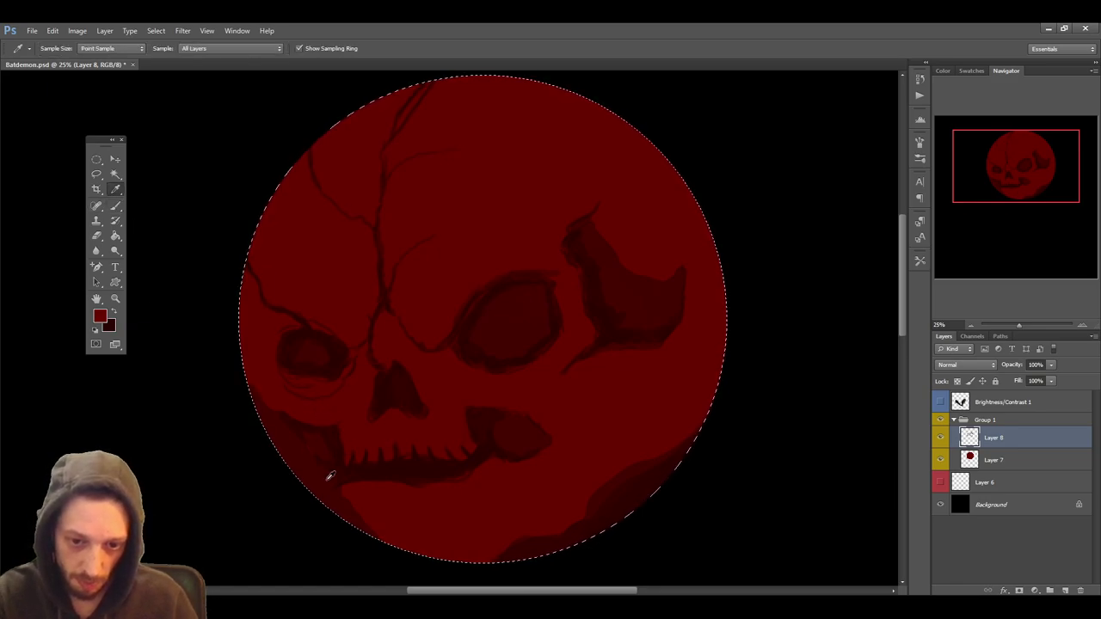
pyautogui.click(110, 311)
pyautogui.press('b')
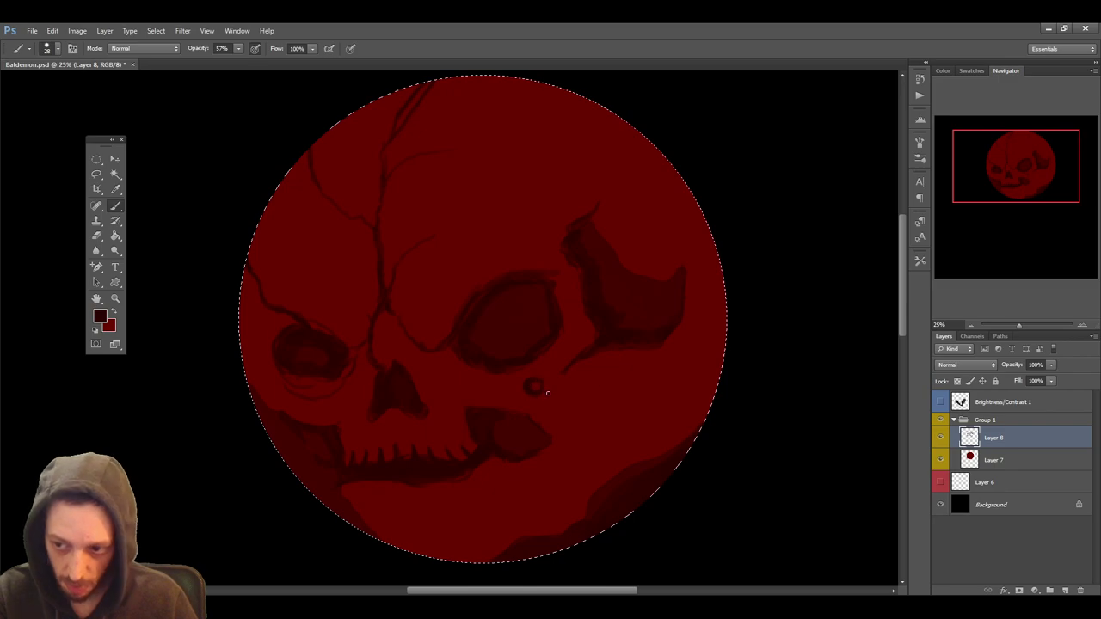
# Enlarge the brush to 61 and paint a bigger round crater and small pits beside the one below the larger eye socket
pyautogui.click(941, 401)
pyautogui.click(943, 401)
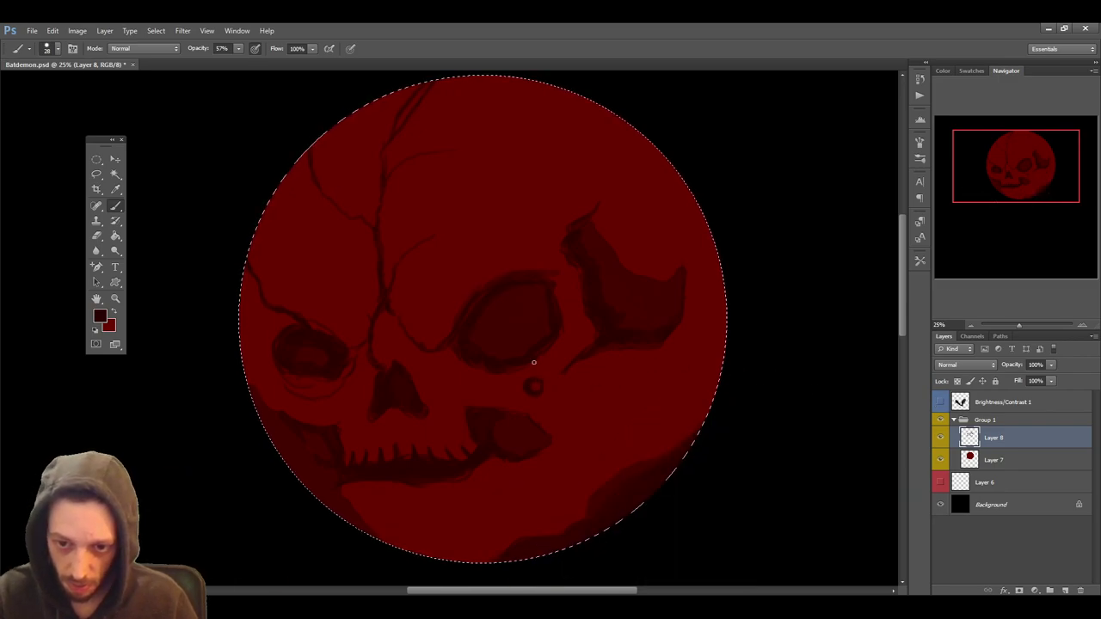
pyautogui.press(']')
pyautogui.press(']')
pyautogui.press(']')
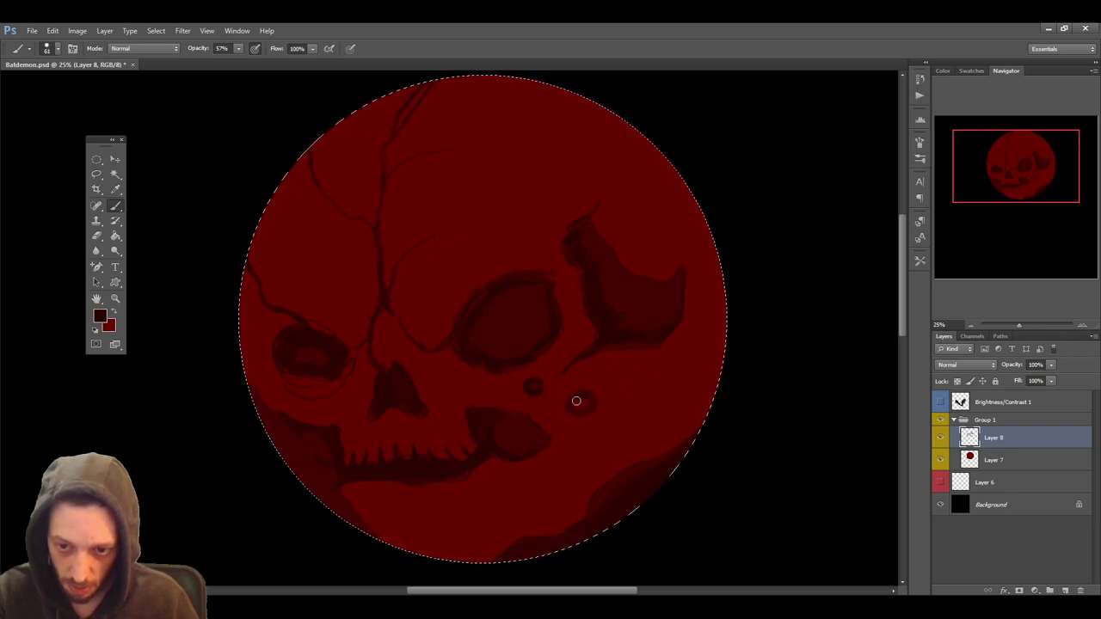
pyautogui.click(585, 404)
pyautogui.click(553, 398)
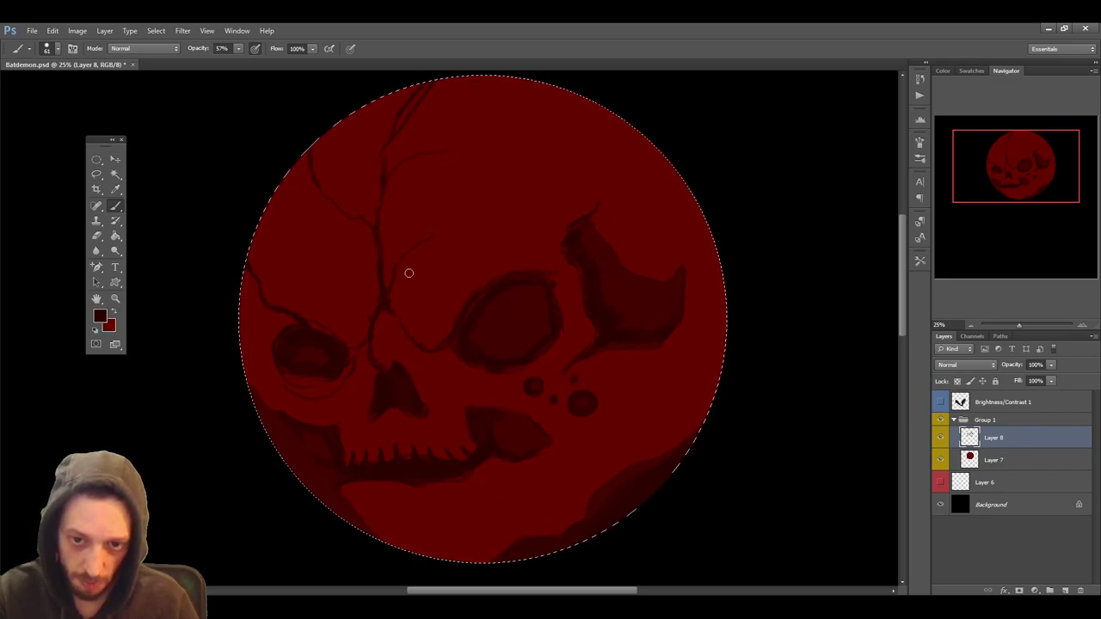
# Paint the curved cracks on the forehead beside the larger eye socket with a size 28 brush
pyautogui.press('[')
pyautogui.press('[')
pyautogui.press('[')
pyautogui.press('[')
pyautogui.press('[')
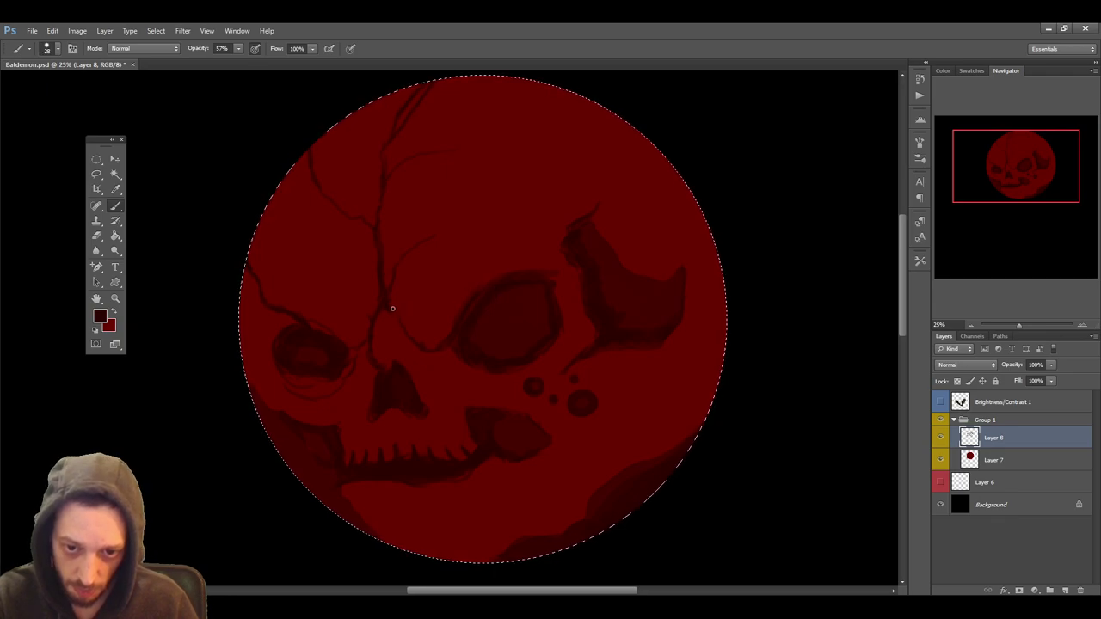
pyautogui.press(']')
pyautogui.press(']')
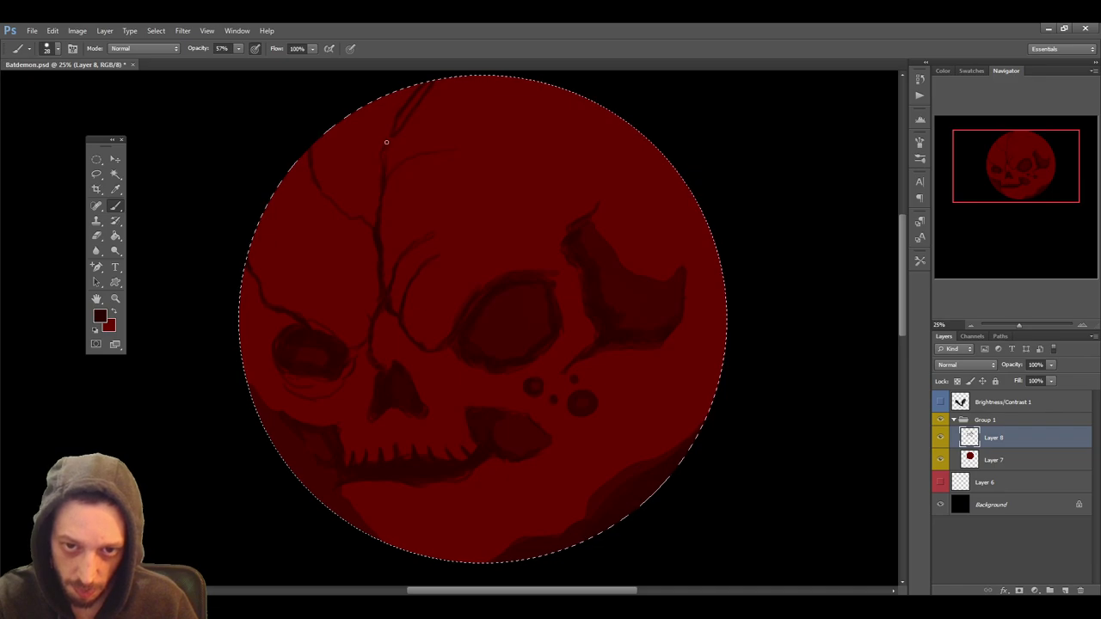
# Switch to the Eraser briefly, return to the Brush and darken the thin crack across the skull's outer forehead
pyautogui.press('e')
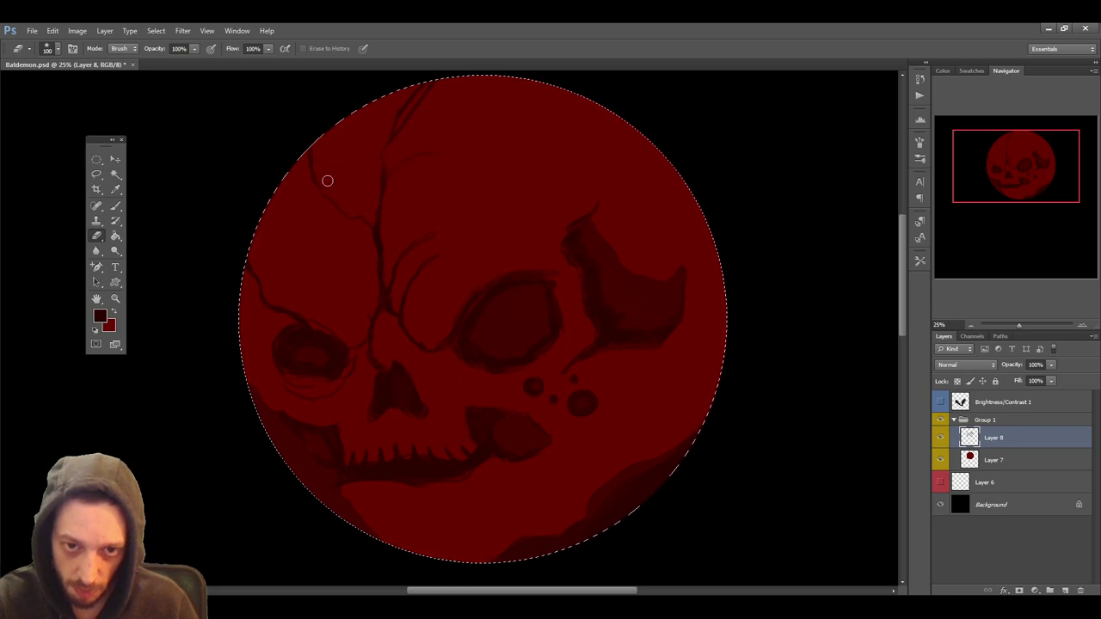
pyautogui.click(116, 206)
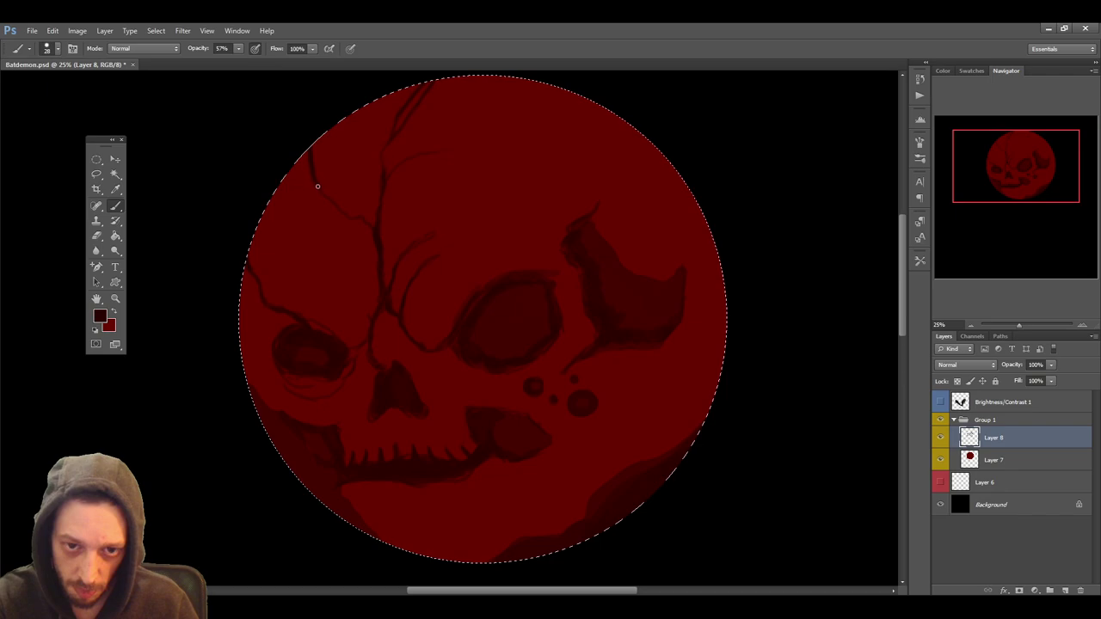
pyautogui.moveTo(323, 193); pyautogui.dragTo(365, 220)
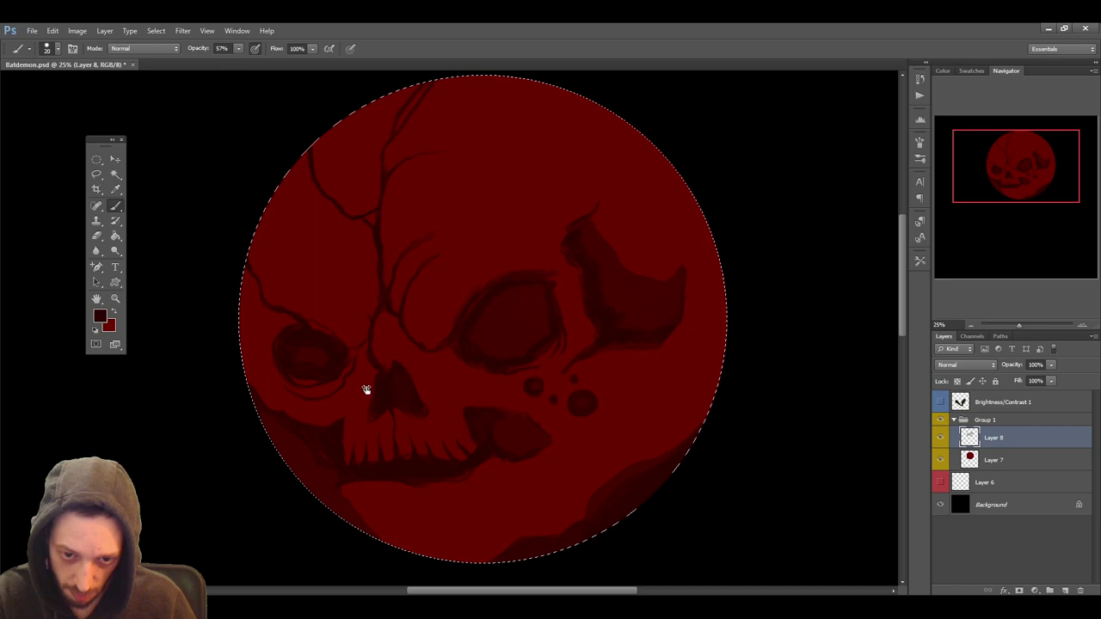
# Enlarge the brush to 45 and paint craters around the nose and chin and oval pits above the smaller eye socket
pyautogui.press(']')
pyautogui.press(']')
pyautogui.press(']')
pyautogui.press(']')
pyautogui.press(']')
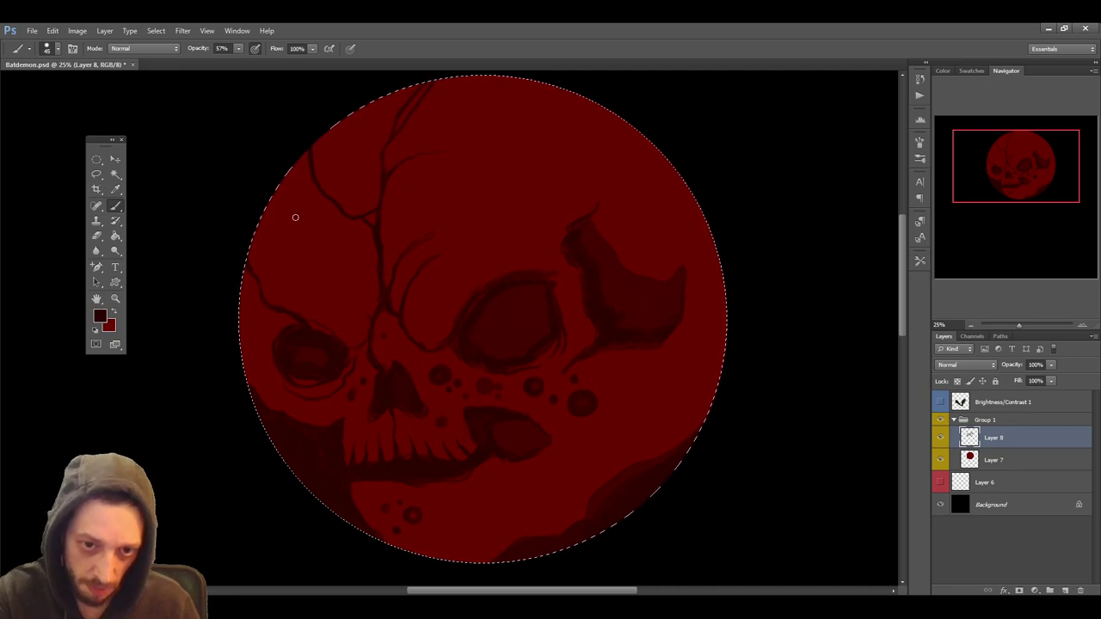
pyautogui.moveTo(306, 238)
pyautogui.mouseDown()
pyautogui.moveTo(301, 251)
pyautogui.moveTo(301, 237)
pyautogui.mouseUp()
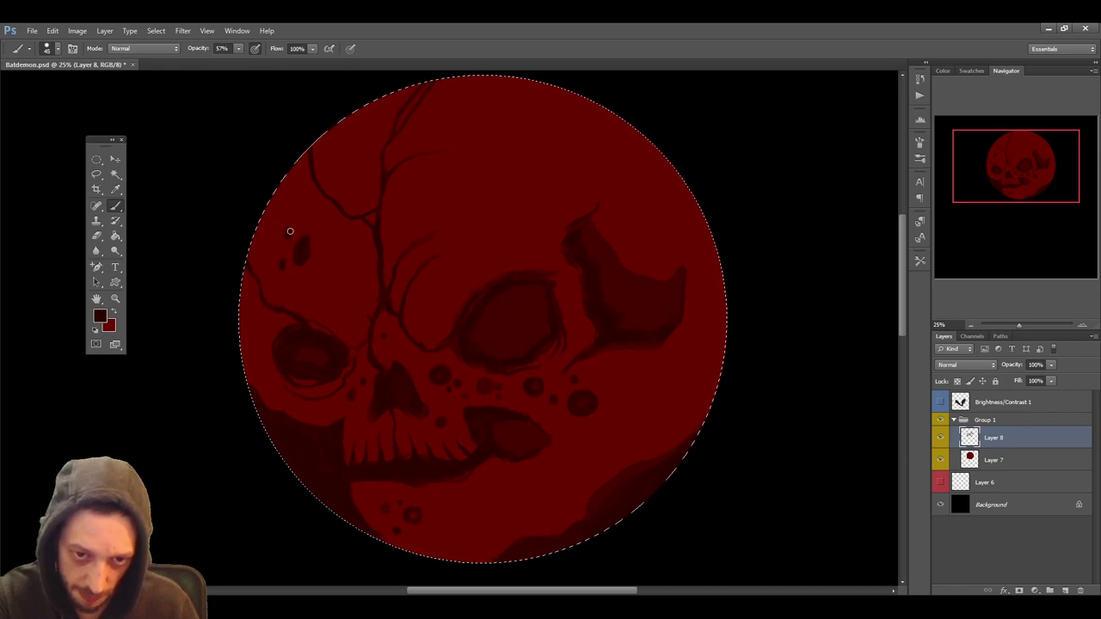
pyautogui.click(283, 266)
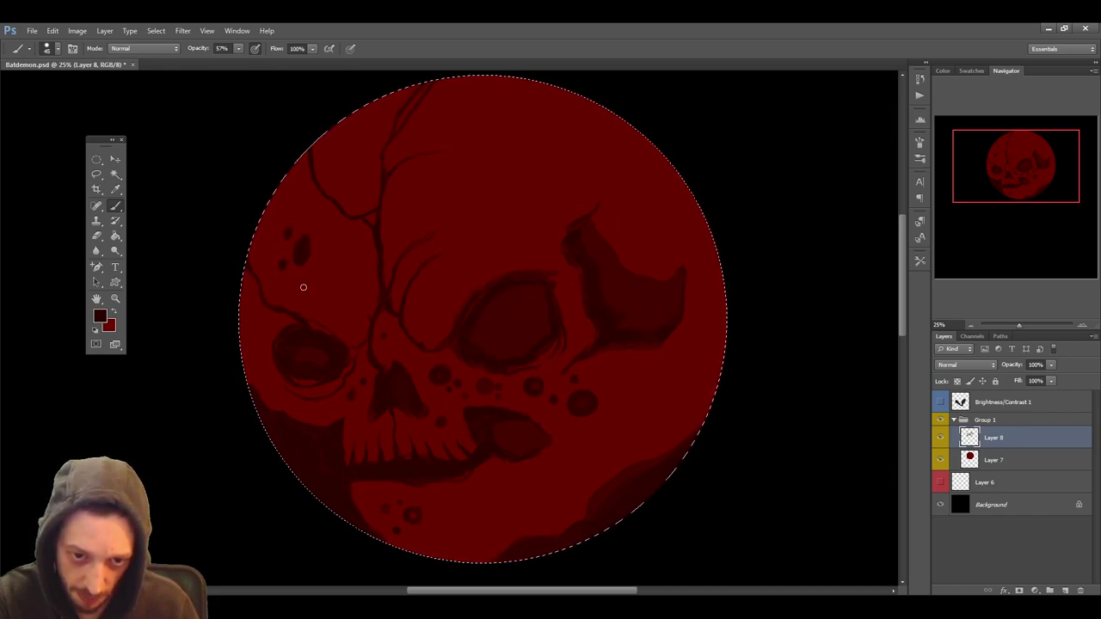
pyautogui.click(303, 288)
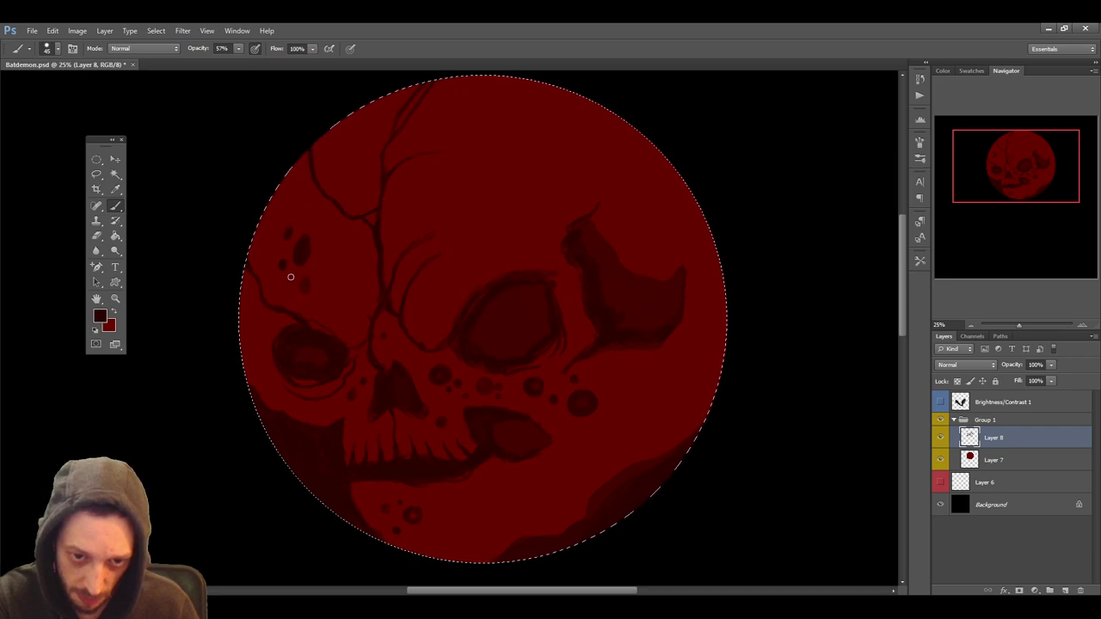
pyautogui.click(302, 284)
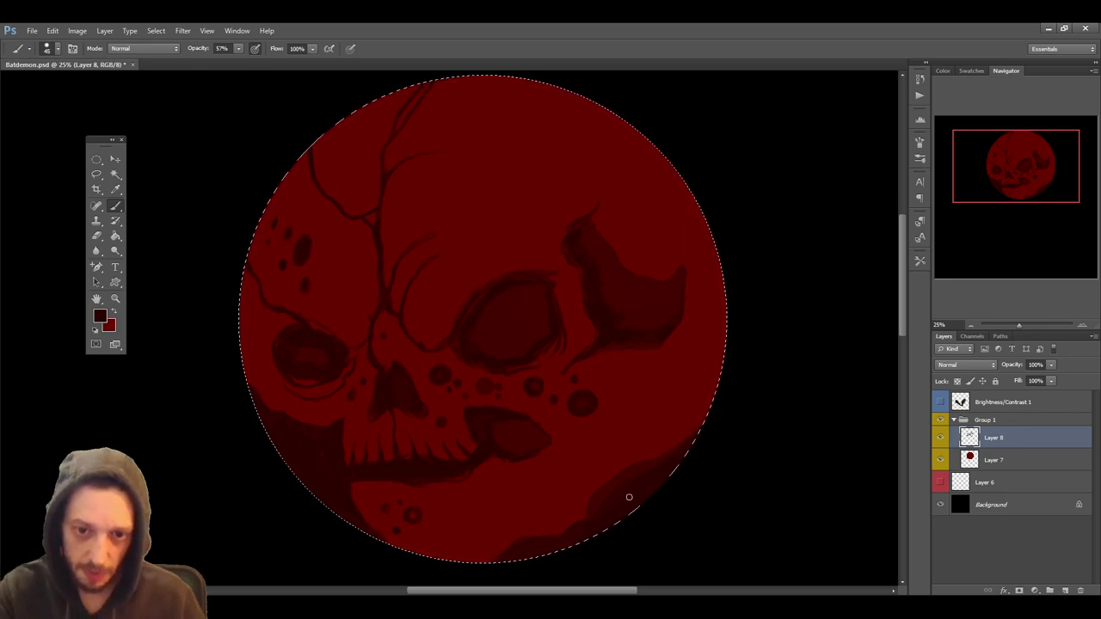
# Save the document and show the Brightness/Contrast 1 layer to check the bat against the moon
pyautogui.hotkey('ctrl', 's')
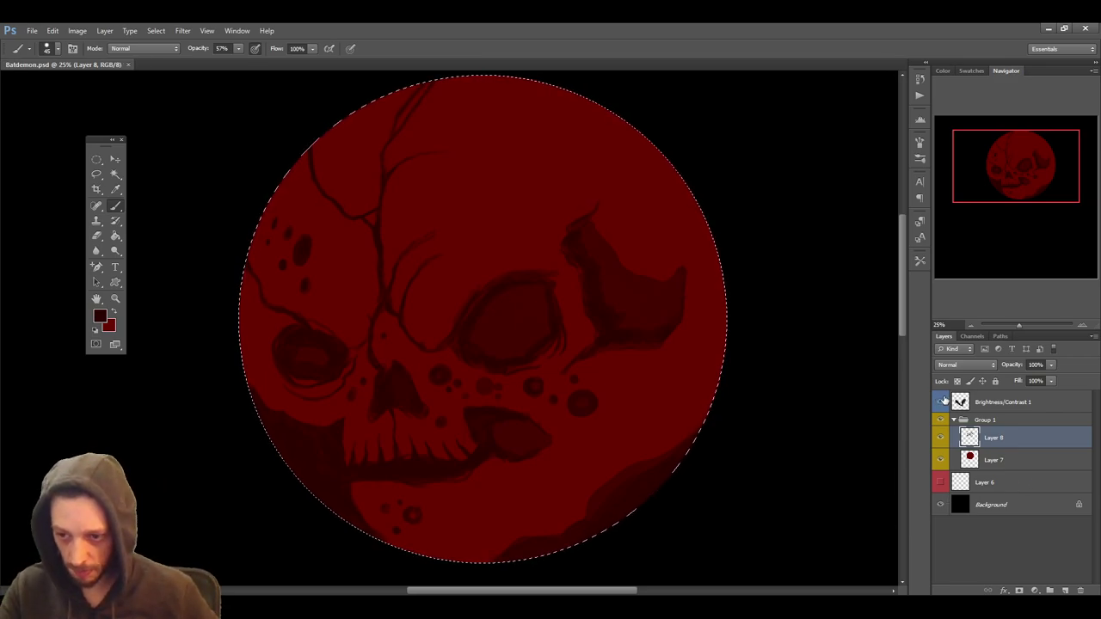
pyautogui.click(941, 401)
pyautogui.click(941, 401)
pyautogui.click(941, 402)
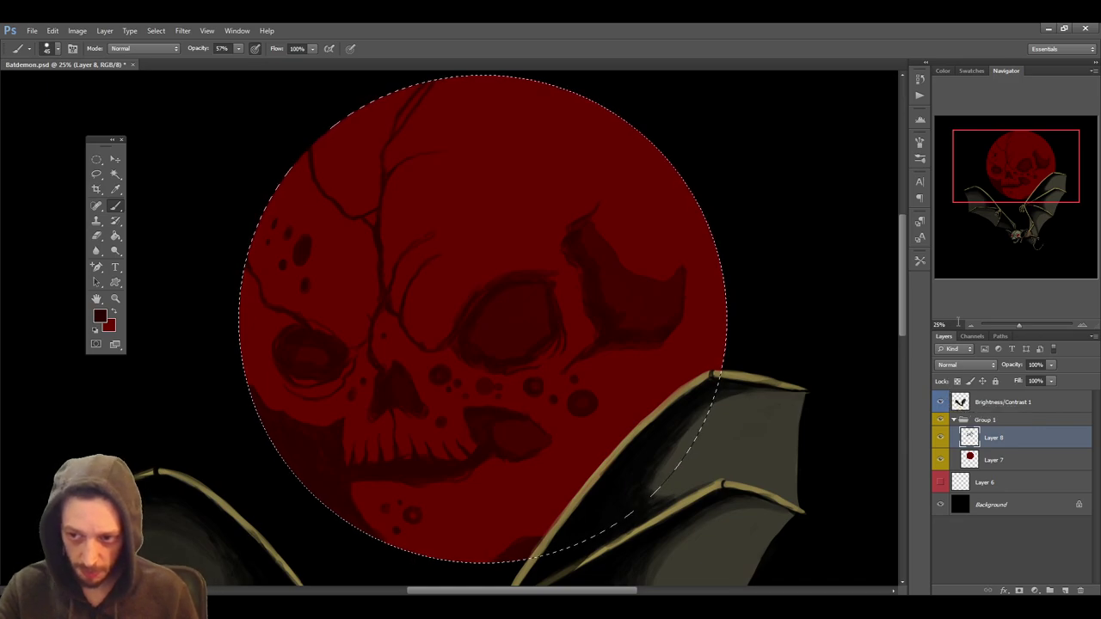
pyautogui.click(969, 325)
pyautogui.scroll(-3, 842, 314)
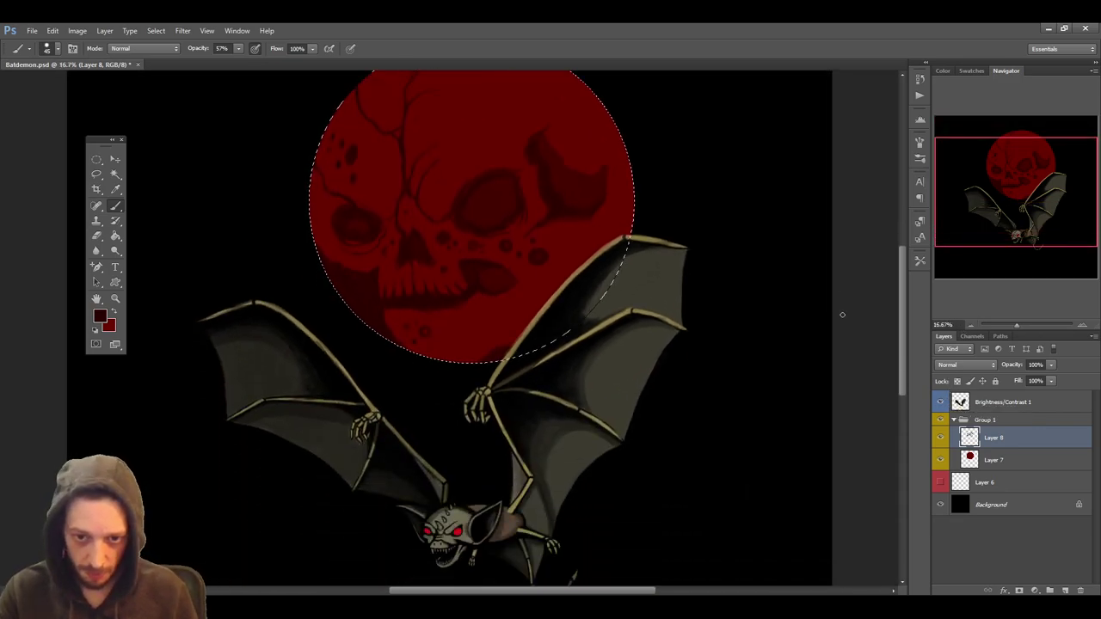
pyautogui.scroll(2, 842, 314)
pyautogui.scroll(1, 346, 570)
# Restore the moon's selection and paint a dark patch on its upper edge and an oval forehead crater with a size 66 brush
pyautogui.hotkey('ctrl', 'd')
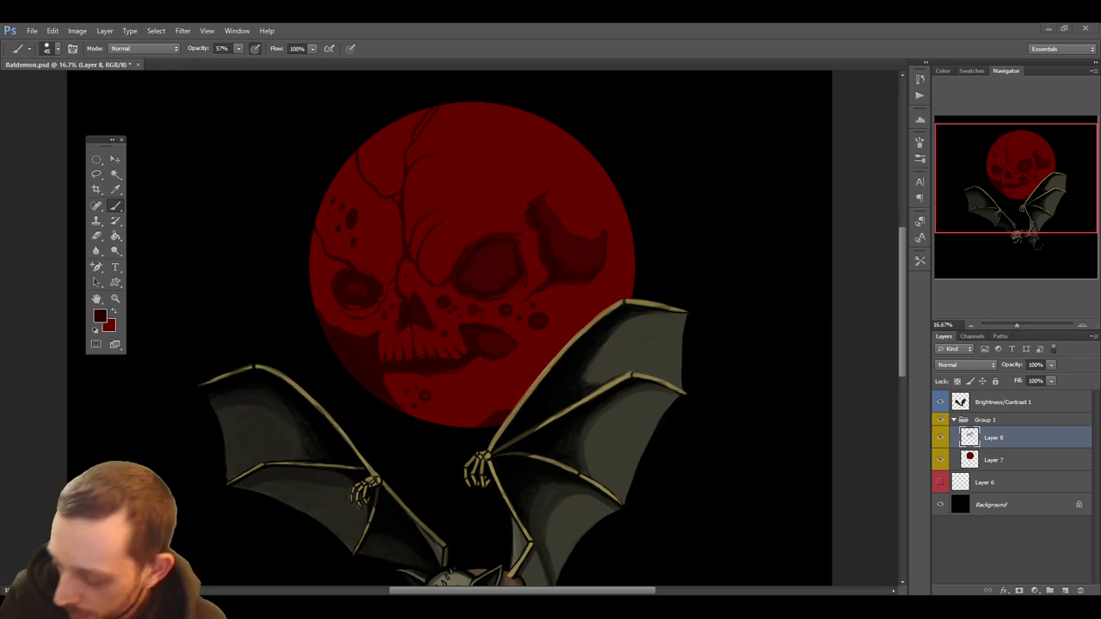
pyautogui.hotkey('ctrl', 'shift', 'd')
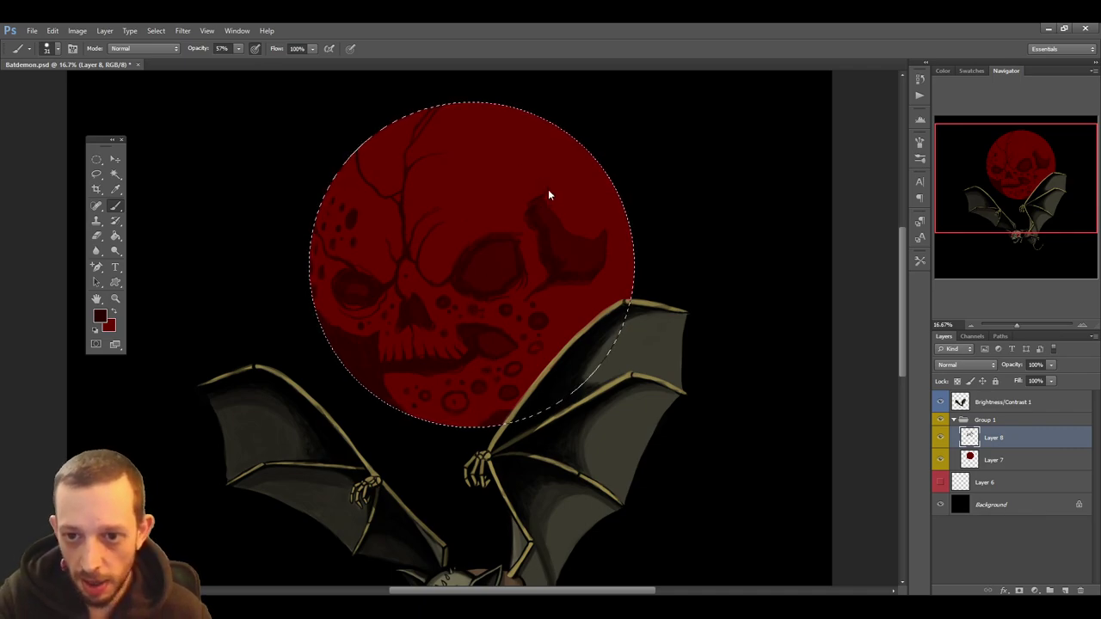
pyautogui.press(']')
pyautogui.press(']')
pyautogui.press(']')
pyautogui.moveTo(469, 178)
pyautogui.mouseDown()
pyautogui.moveTo(487, 182)
pyautogui.moveTo(467, 181)
pyautogui.moveTo(468, 172)
pyautogui.moveTo(509, 157)
pyautogui.moveTo(504, 145)
pyautogui.moveTo(575, 138)
pyautogui.mouseUp()
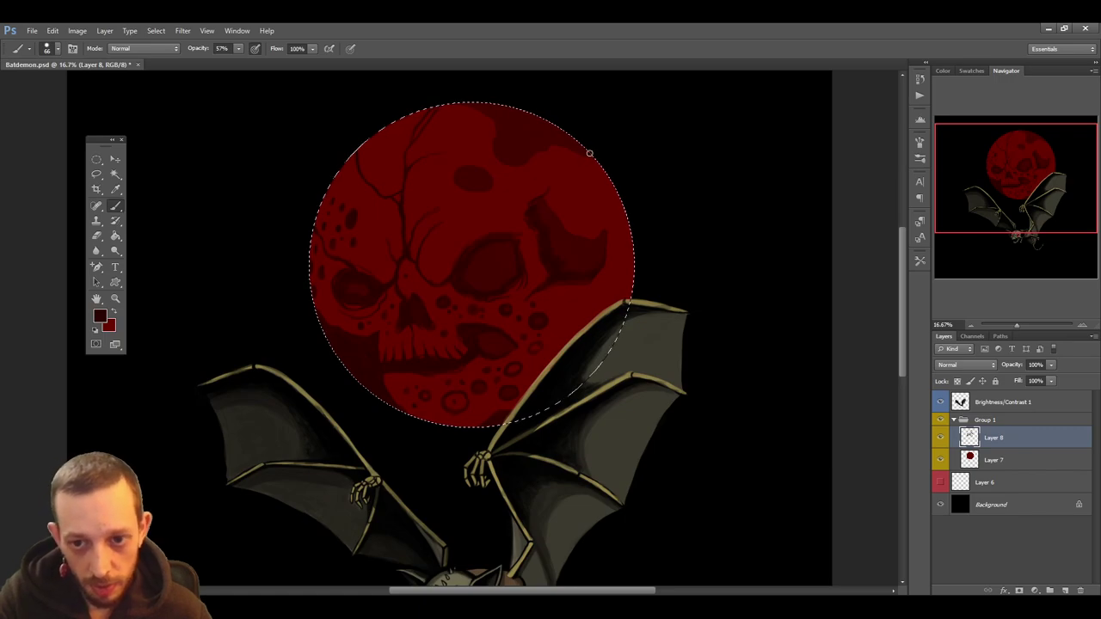
# Shade the rims of the upper-edge patch and the oval forehead crater with a smaller brush
pyautogui.press('[')
pyautogui.press('[')
pyautogui.press('[')
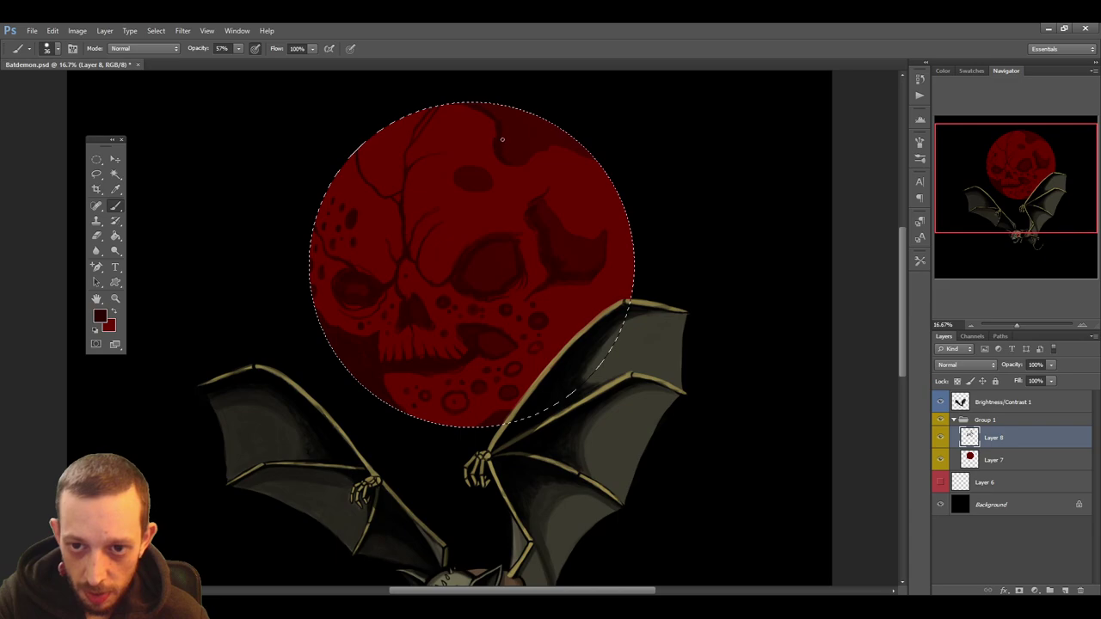
pyautogui.moveTo(499, 143)
pyautogui.mouseDown()
pyautogui.moveTo(504, 157)
pyautogui.moveTo(516, 152)
pyautogui.moveTo(511, 163)
pyautogui.moveTo(529, 157)
pyautogui.mouseUp()
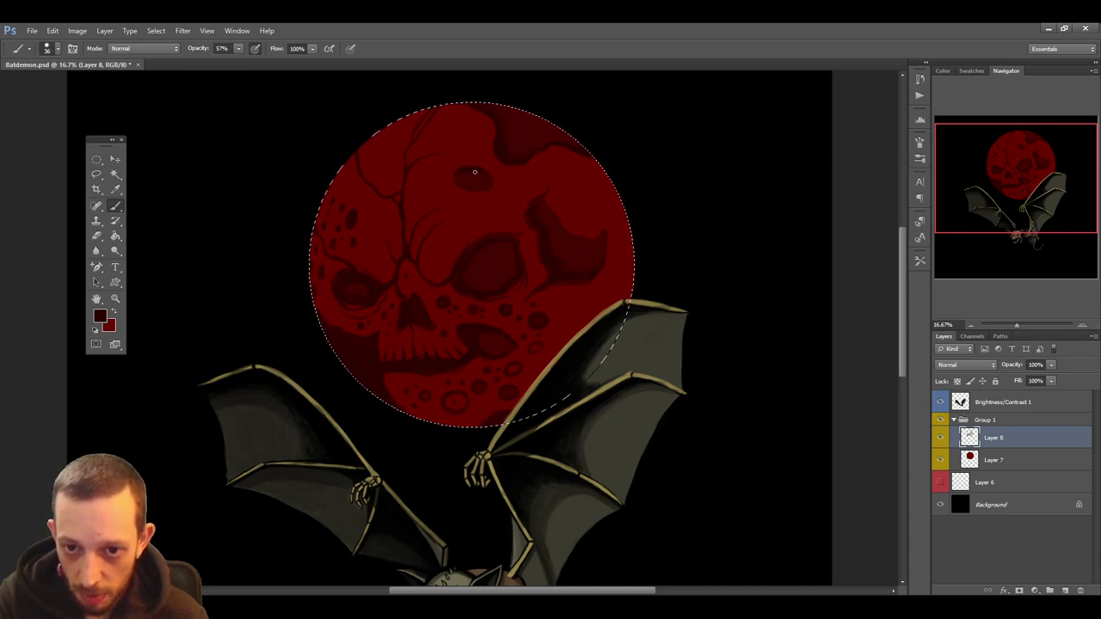
# Restore the moon's selection, fill in the jaw craters and add small pits around the larger eye socket, finishing with a size 34 brush
pyautogui.hotkey('ctrl', 'd')
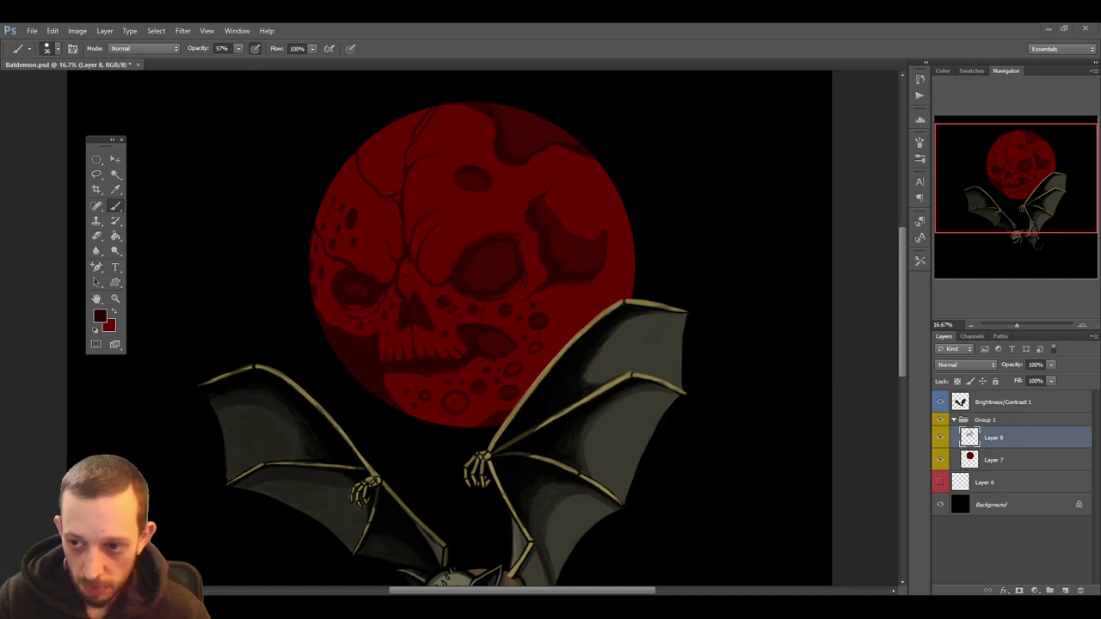
pyautogui.hotkey('ctrl', 'shift', 'd')
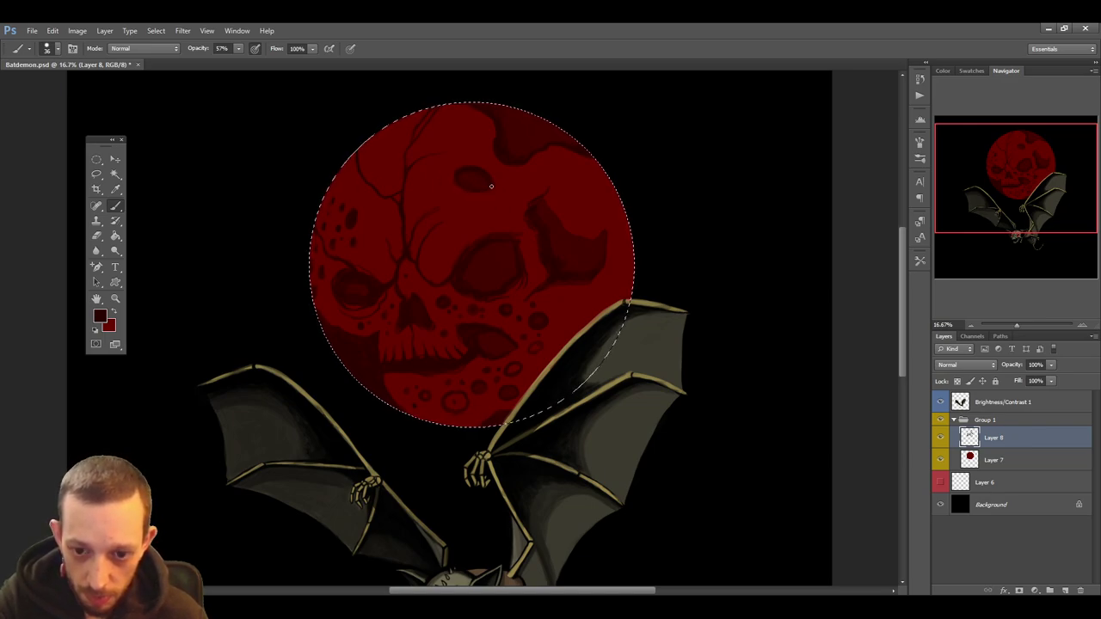
pyautogui.press(']')
pyautogui.press(']')
pyautogui.press(']')
pyautogui.press(']')
pyautogui.press(']')
pyautogui.press(']')
pyautogui.press(']')
pyautogui.press(']')
pyautogui.press(']')
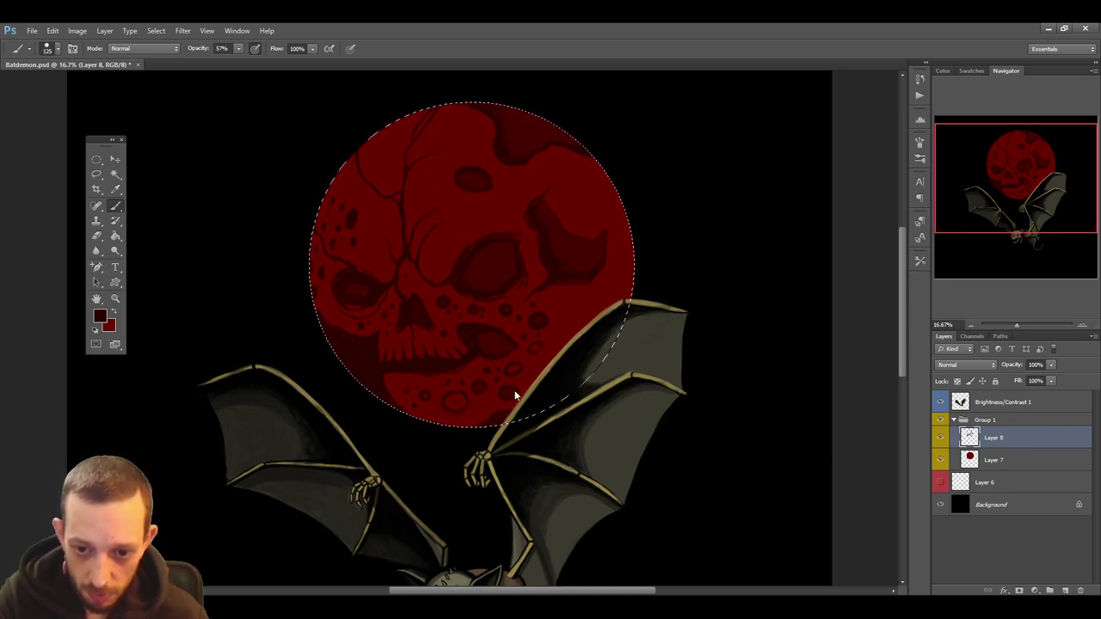
pyautogui.press('[')
pyautogui.press('[')
pyautogui.press('[')
pyautogui.press('[')
pyautogui.press('[')
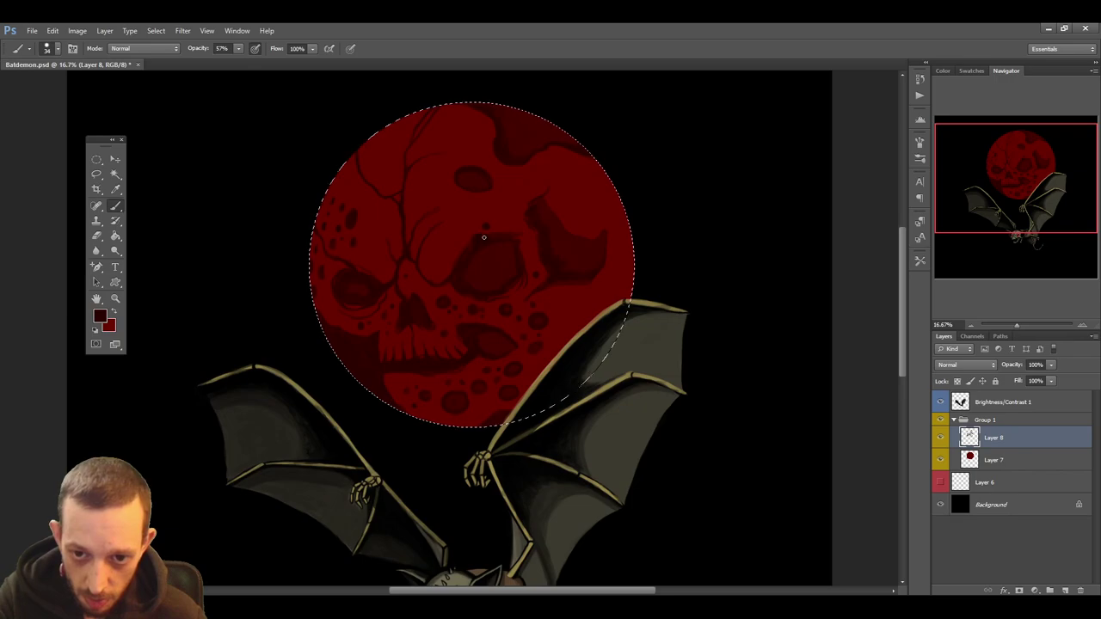
# Sample the dark red inside the larger eye socket and touch up the socket with the Brush
pyautogui.press('i')
pyautogui.click(488, 261)
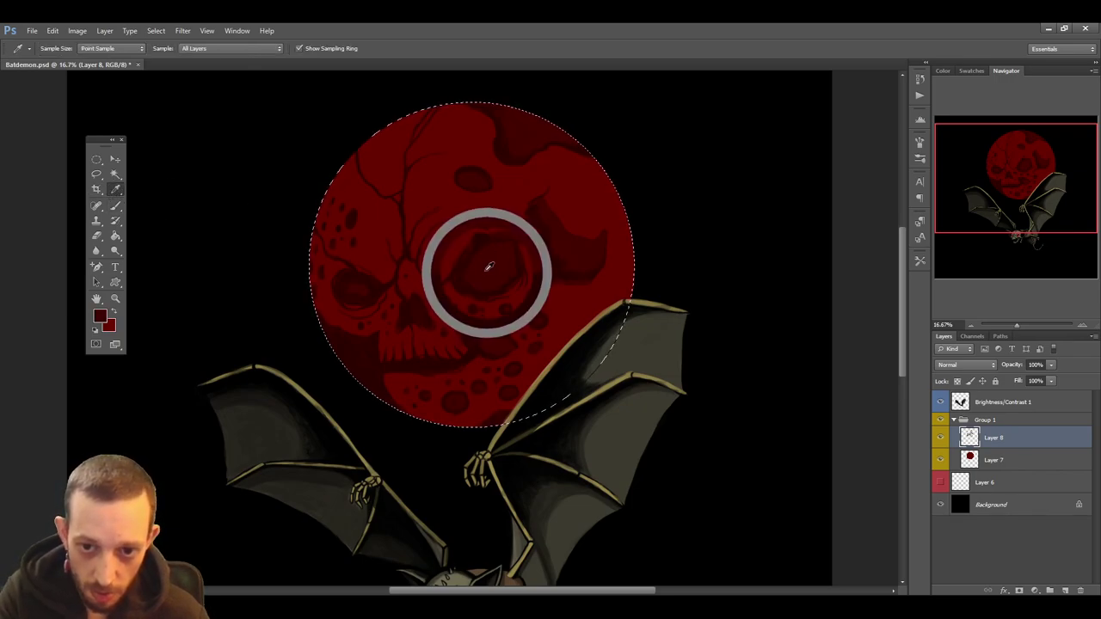
pyautogui.click(116, 207)
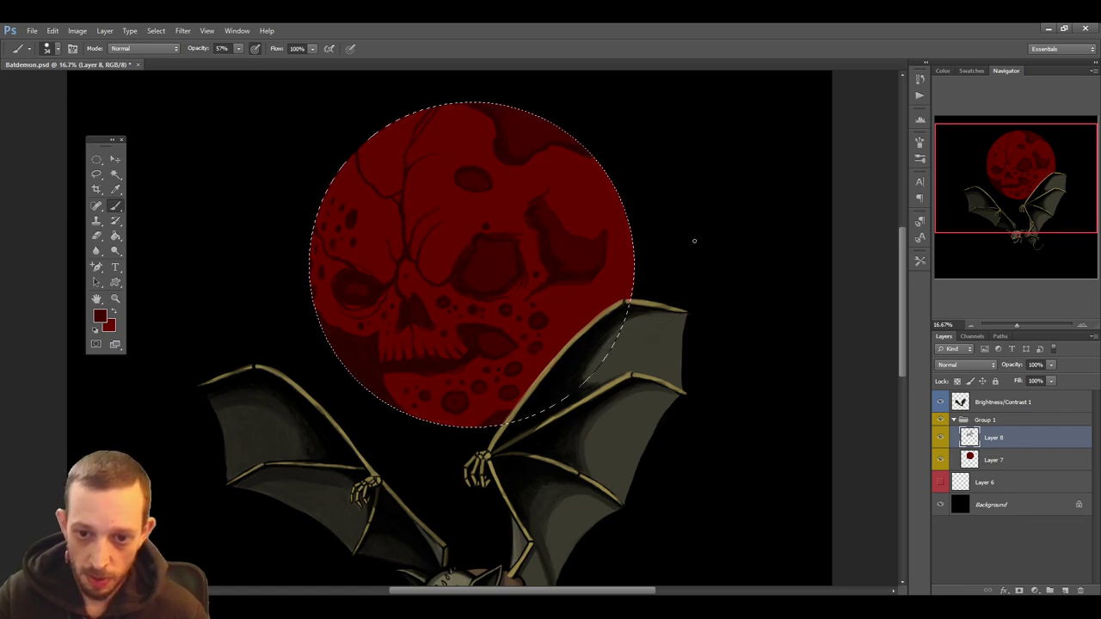
pyautogui.scroll(-3, 732, 273)
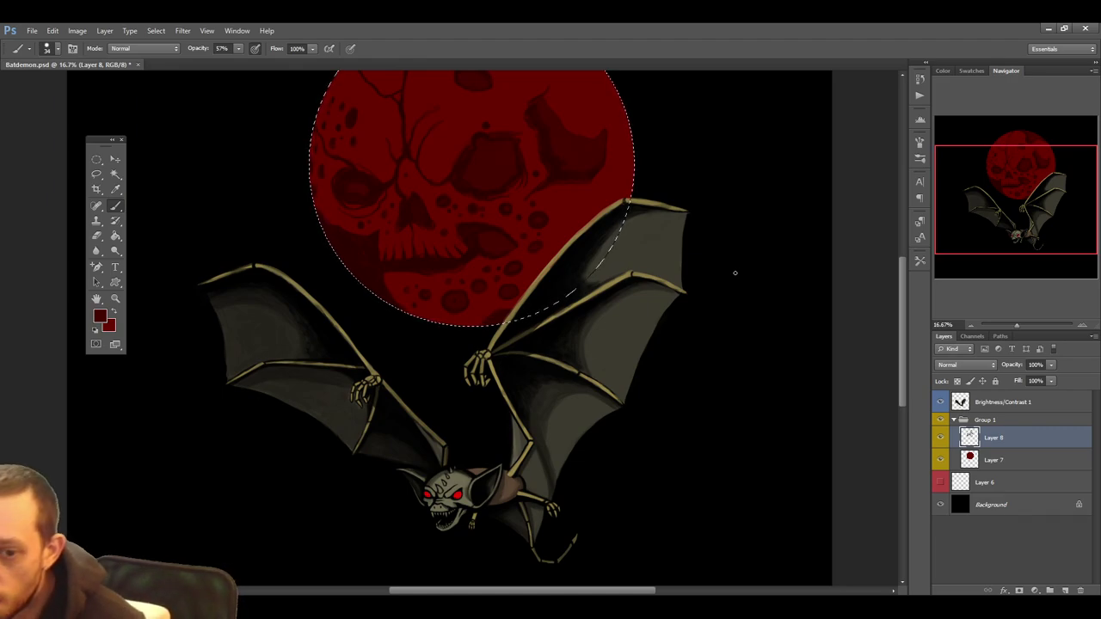
pyautogui.scroll(-3, 735, 272)
pyautogui.hotkey('ctrl', 'd')
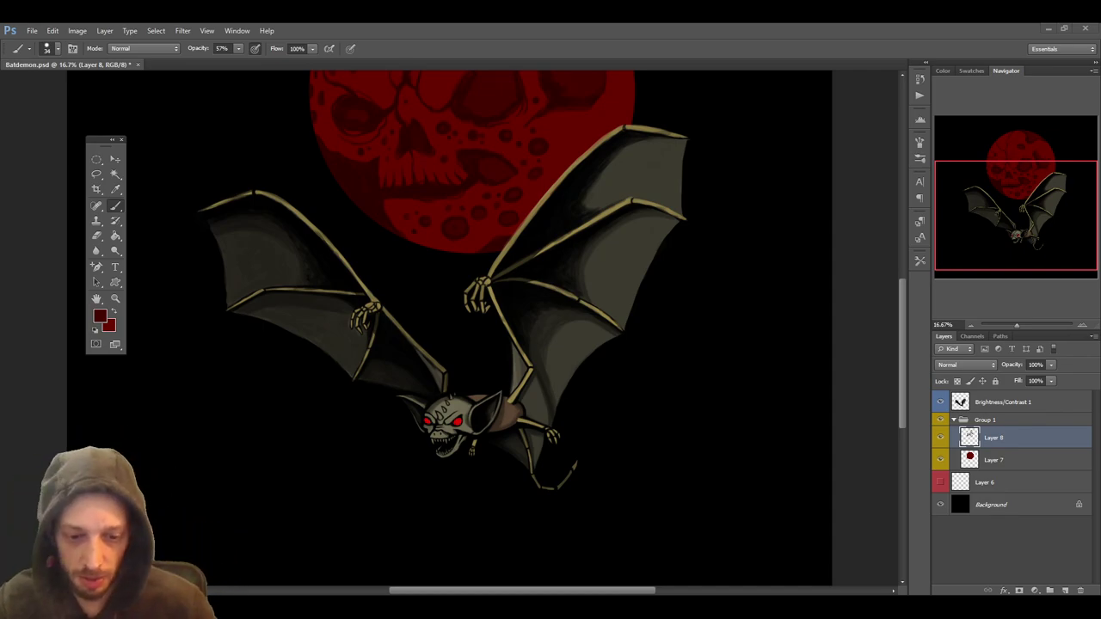
pyautogui.hotkey('ctrl', 'h')
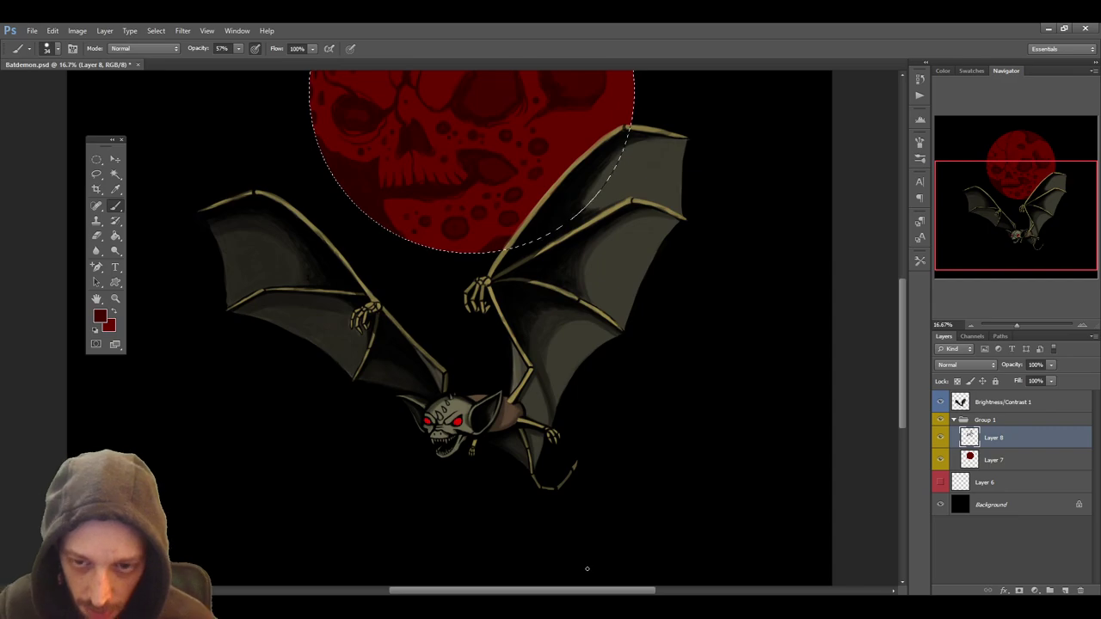
pyautogui.scroll(5, 720, 209)
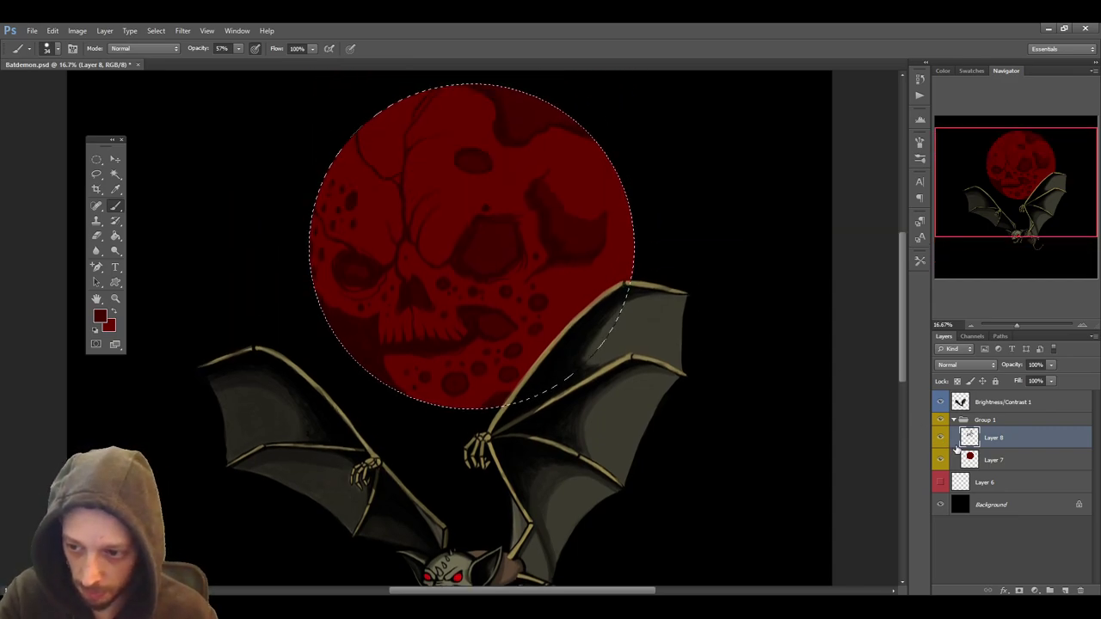
# Hide the Brightness/Contrast 1 layer and shade the moon's lower-right edge with a size 75 brush
pyautogui.click(939, 402)
pyautogui.click(939, 403)
pyautogui.click(939, 402)
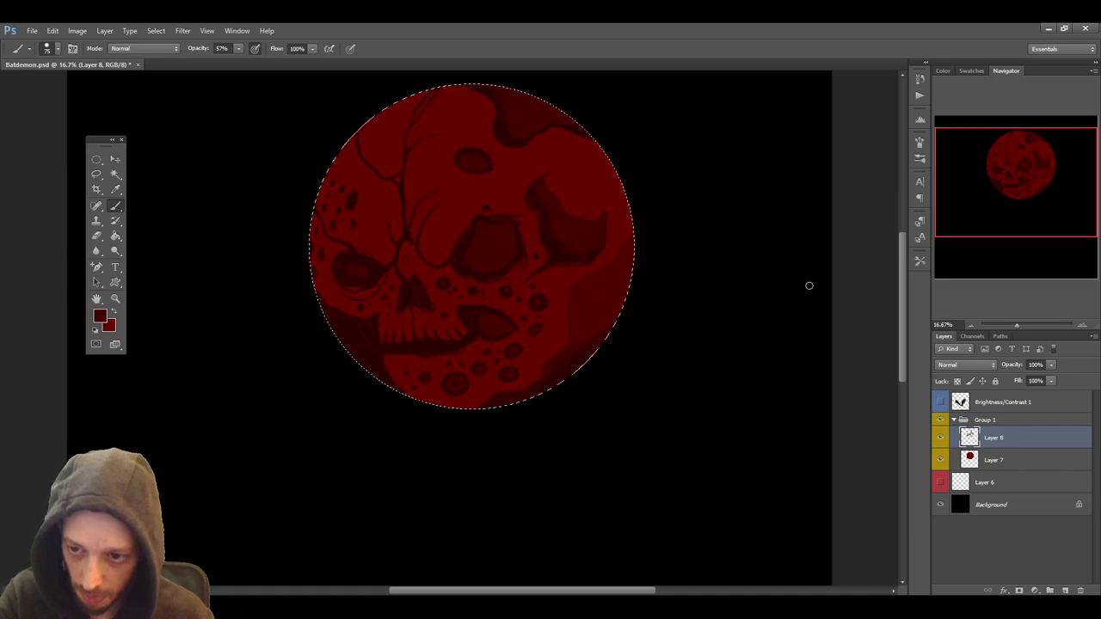
pyautogui.click(940, 401)
pyautogui.click(940, 401)
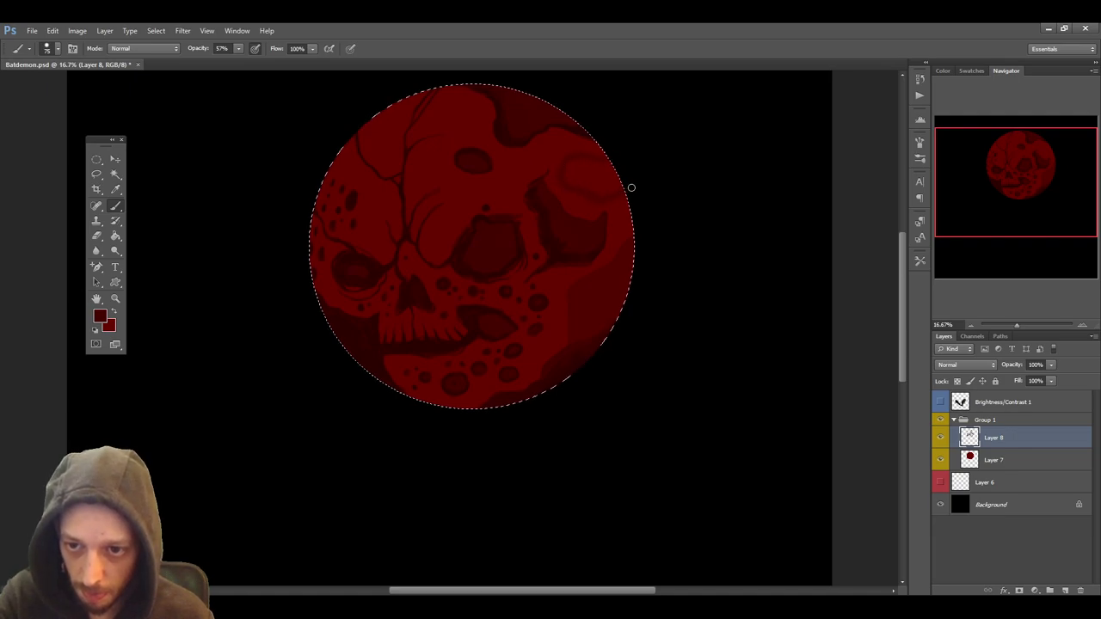
# Fill a rounded dark patch near the moon's upper-right edge, above the horned dark shape
pyautogui.moveTo(588, 192)
pyautogui.mouseDown()
pyautogui.moveTo(565, 172)
pyautogui.moveTo(572, 162)
pyautogui.mouseUp()
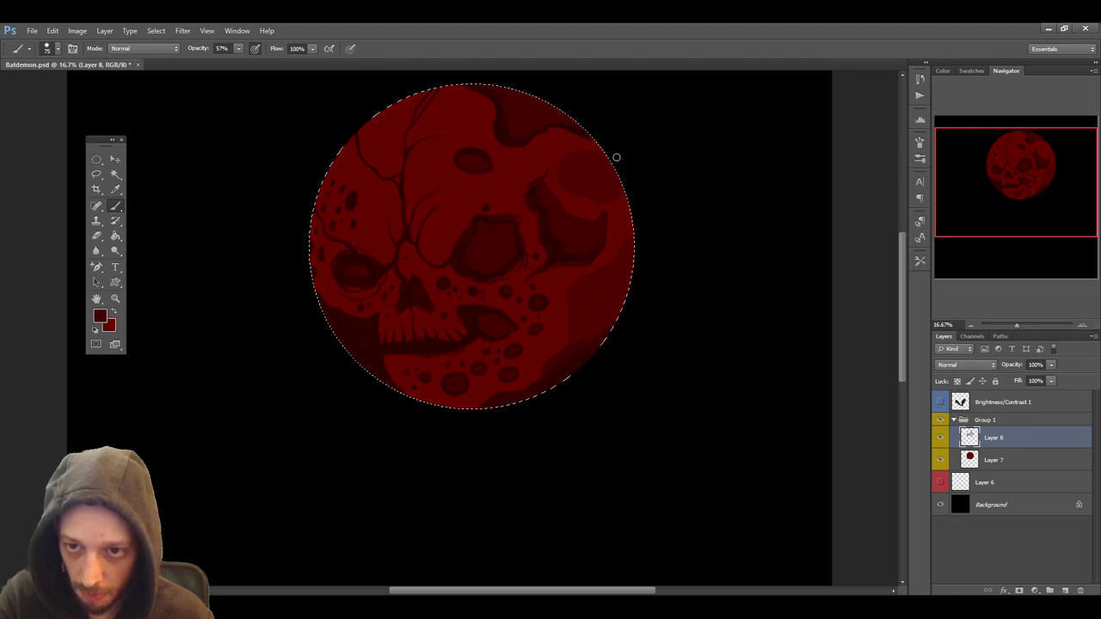
pyautogui.click(941, 402)
pyautogui.click(942, 402)
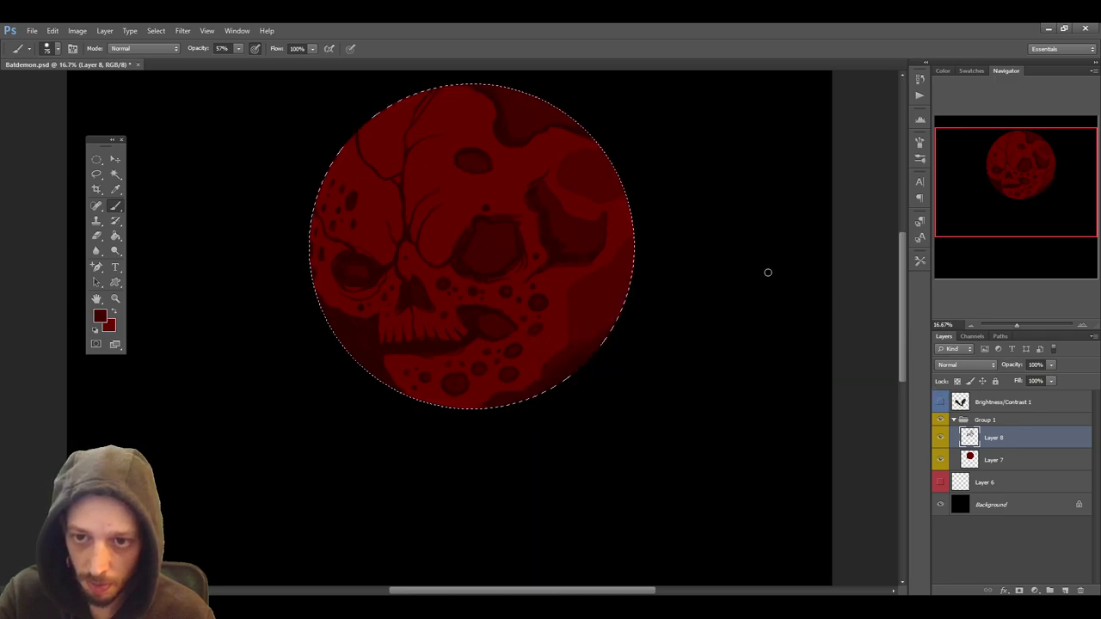
# Shade the rounded dark patch near the moon's upper-right edge with a size 34 brush at 36% opacity
pyautogui.press('3')
pyautogui.press('6')
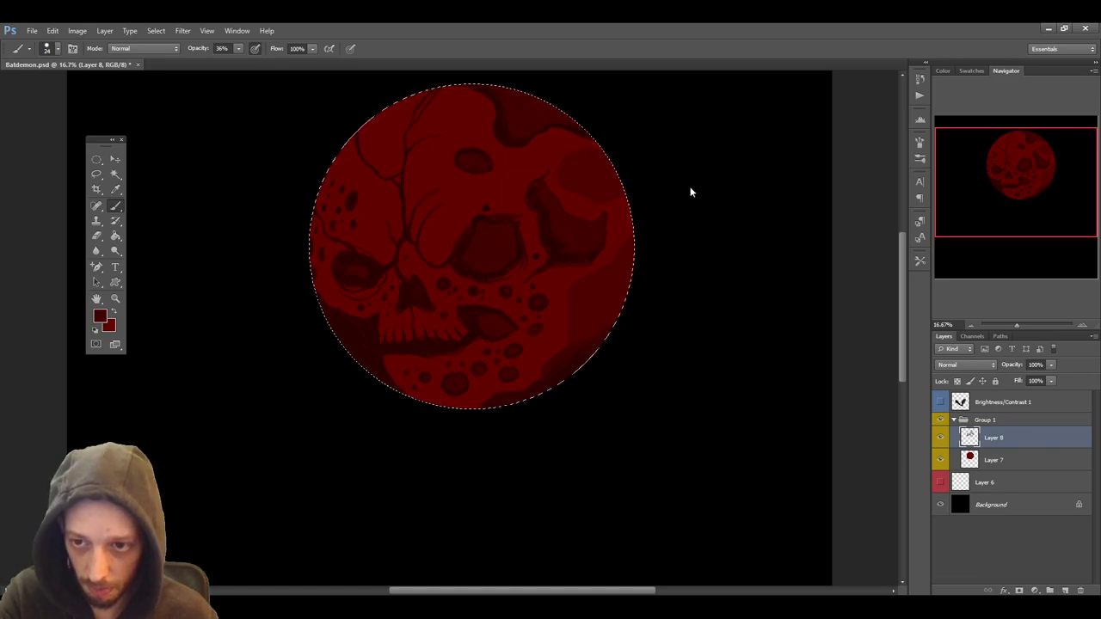
pyautogui.press(']')
pyautogui.press(']')
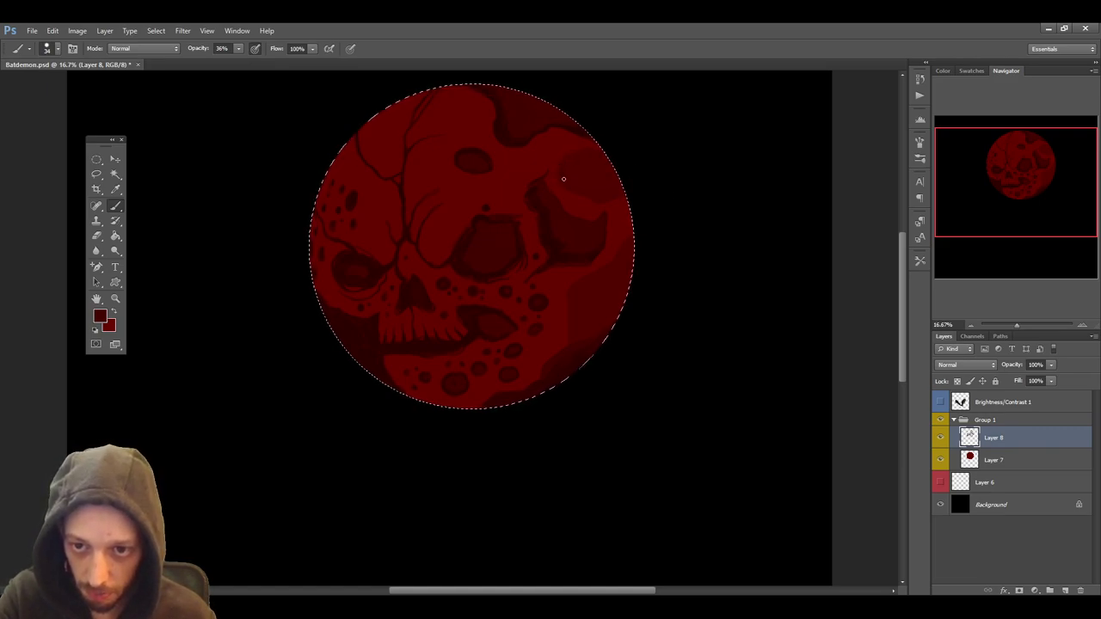
pyautogui.moveTo(568, 187)
pyautogui.mouseDown()
pyautogui.moveTo(565, 160)
pyautogui.moveTo(573, 187)
pyautogui.moveTo(602, 198)
pyautogui.mouseUp()
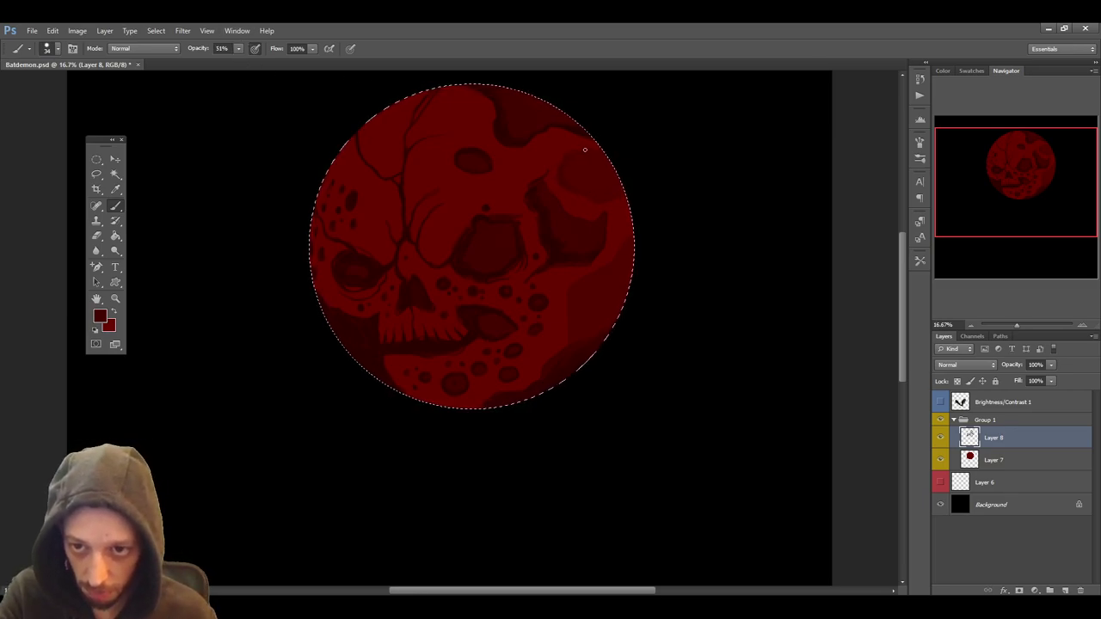
# Sample the dark red of the smaller eye socket and outline the moon's upper-right patch with a size 34 brush at 63% opacity
pyautogui.moveTo(237, 52); pyautogui.dragTo(241, 60)
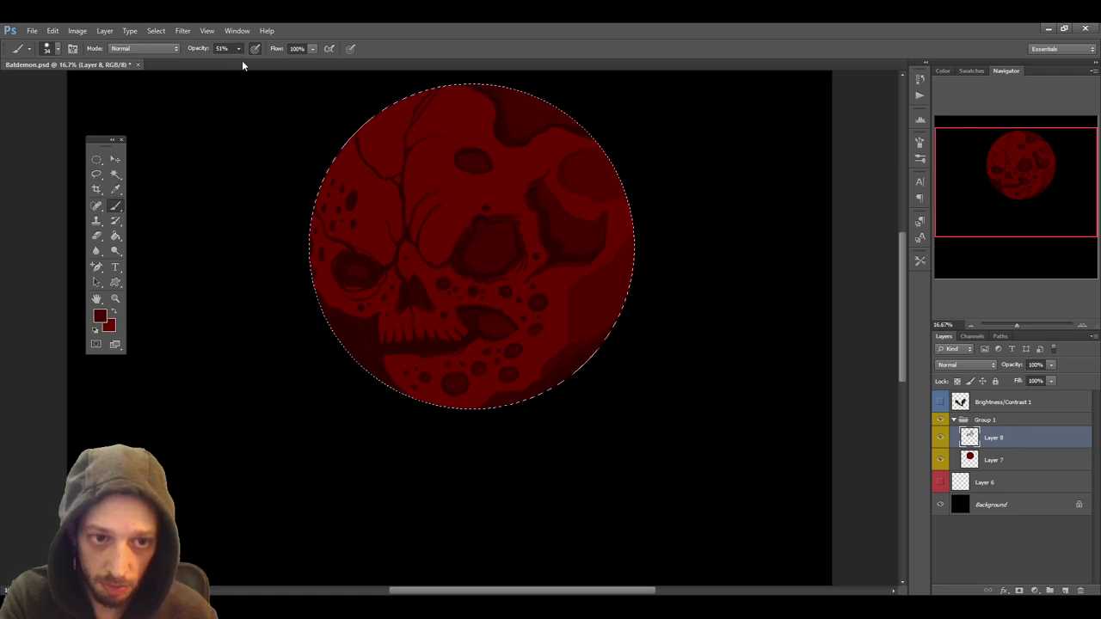
pyautogui.click(115, 188)
pyautogui.click(347, 262)
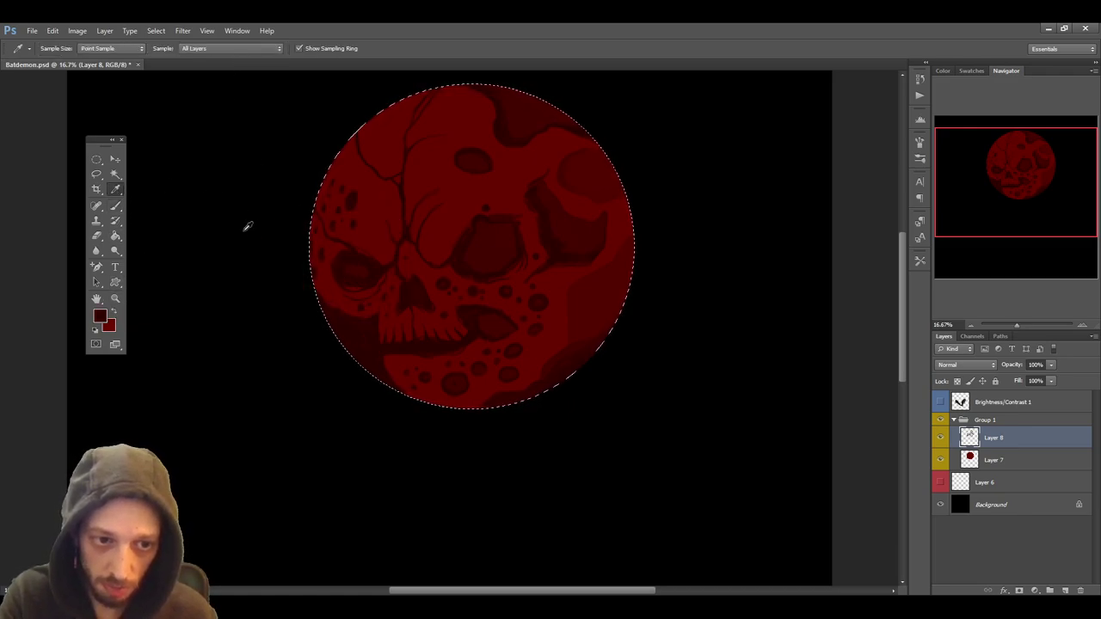
pyautogui.click(115, 207)
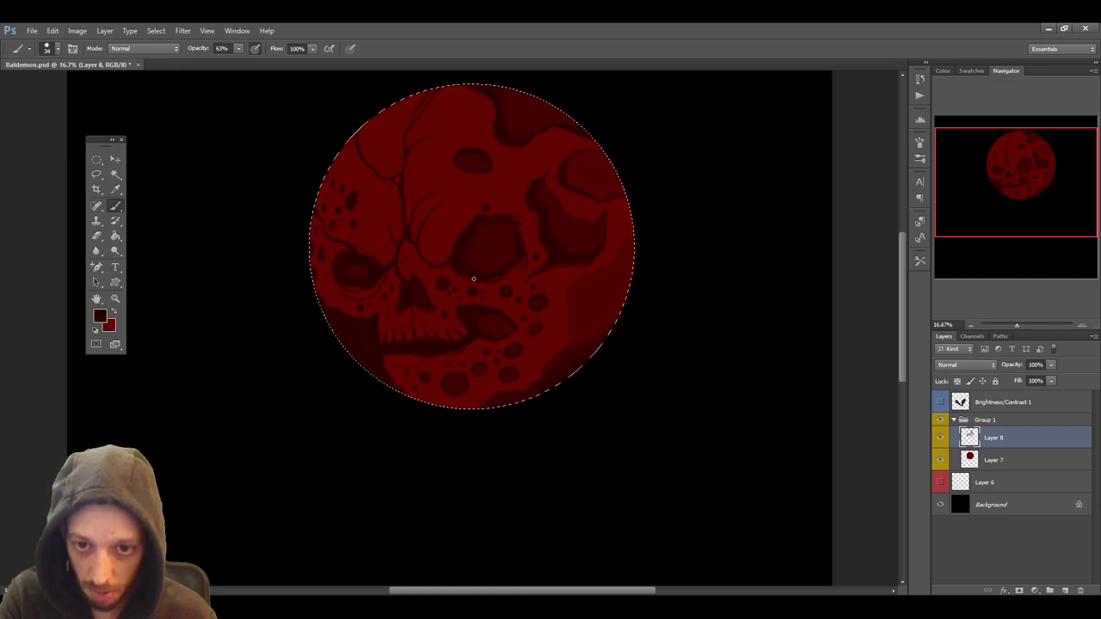
# Add small craters on the skull's forehead, the upper-right patch and the moon's right edge with a size 33 brush, keeping the moon's selection
pyautogui.hotkey('ctrl', 'd')
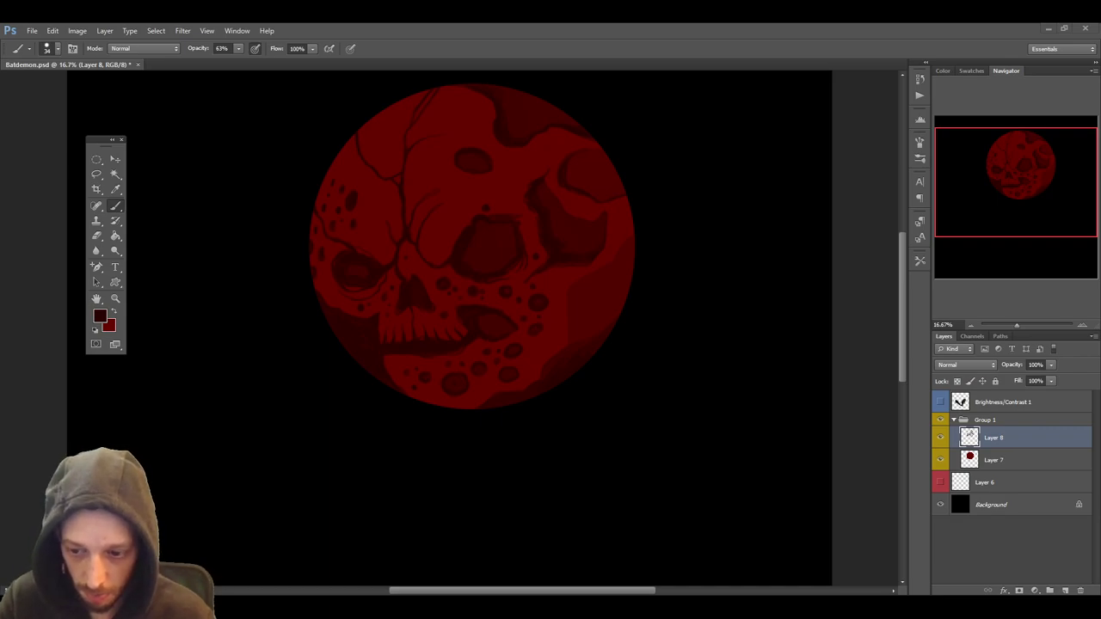
pyautogui.hotkey('ctrl', 'shift', 'd')
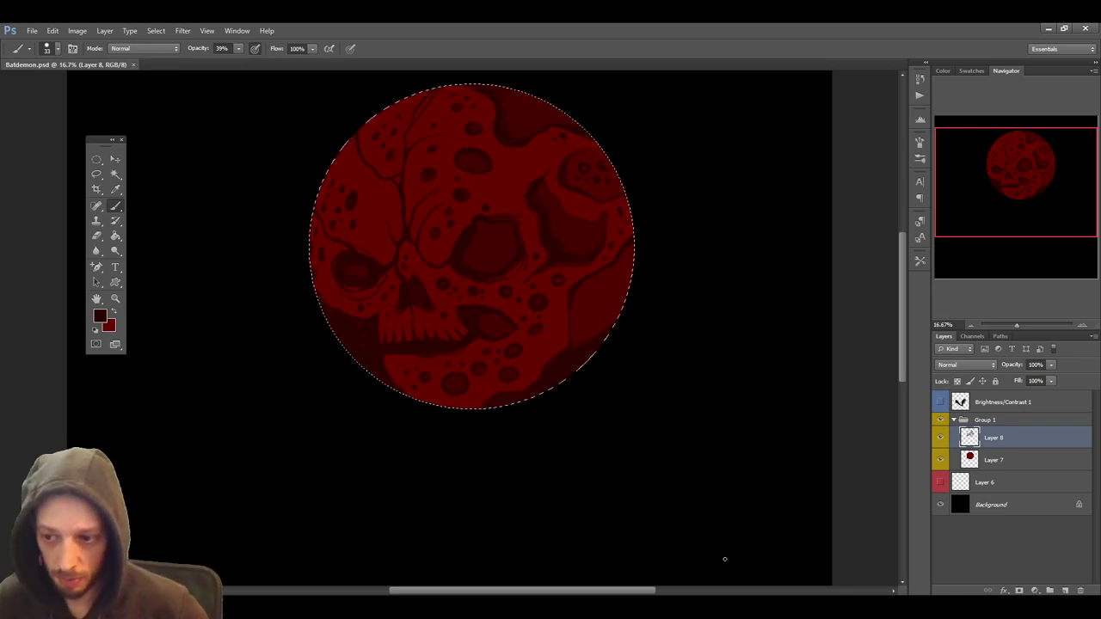
pyautogui.hotkey('ctrl', 'd')
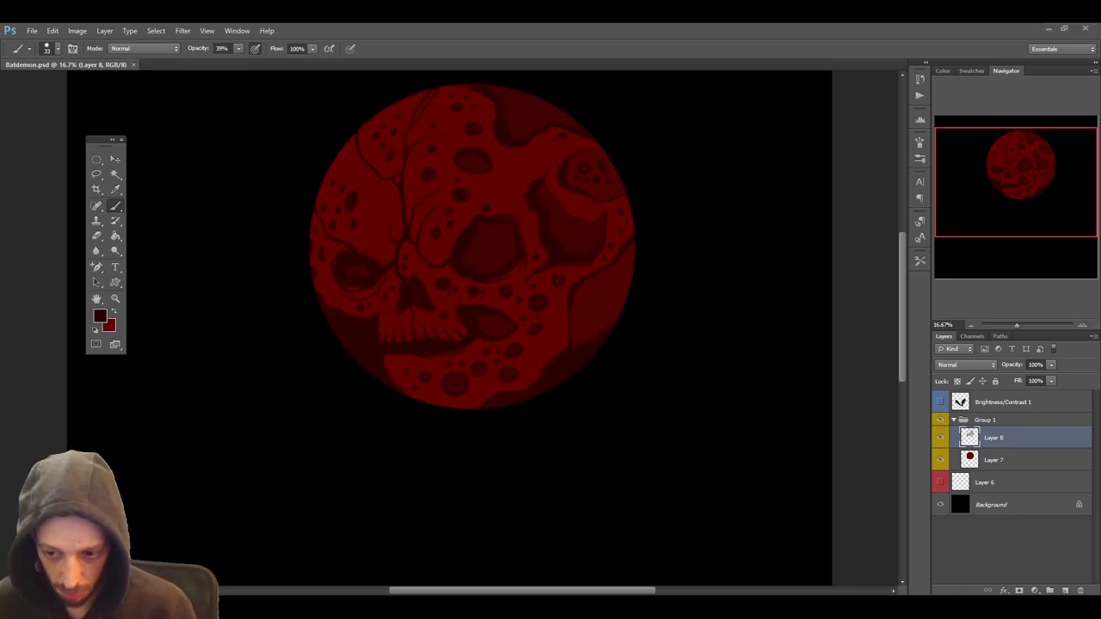
pyautogui.hotkey('ctrl', 'shift', 'd')
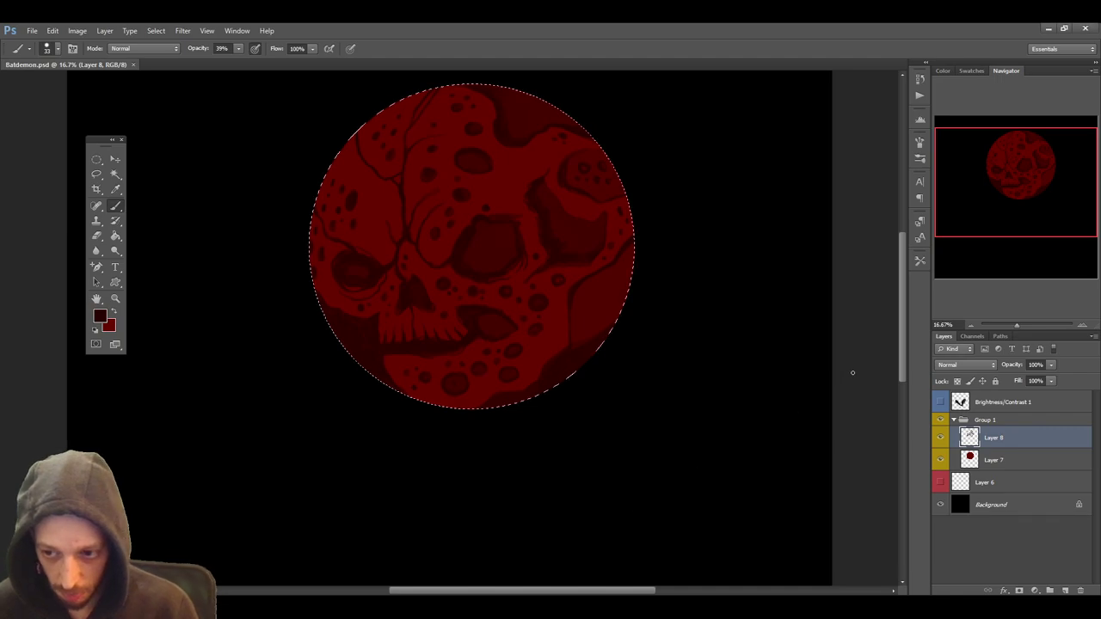
# Show the Brightness/Contrast 1 layer and add a new layer above Layer 8
pyautogui.click(940, 402)
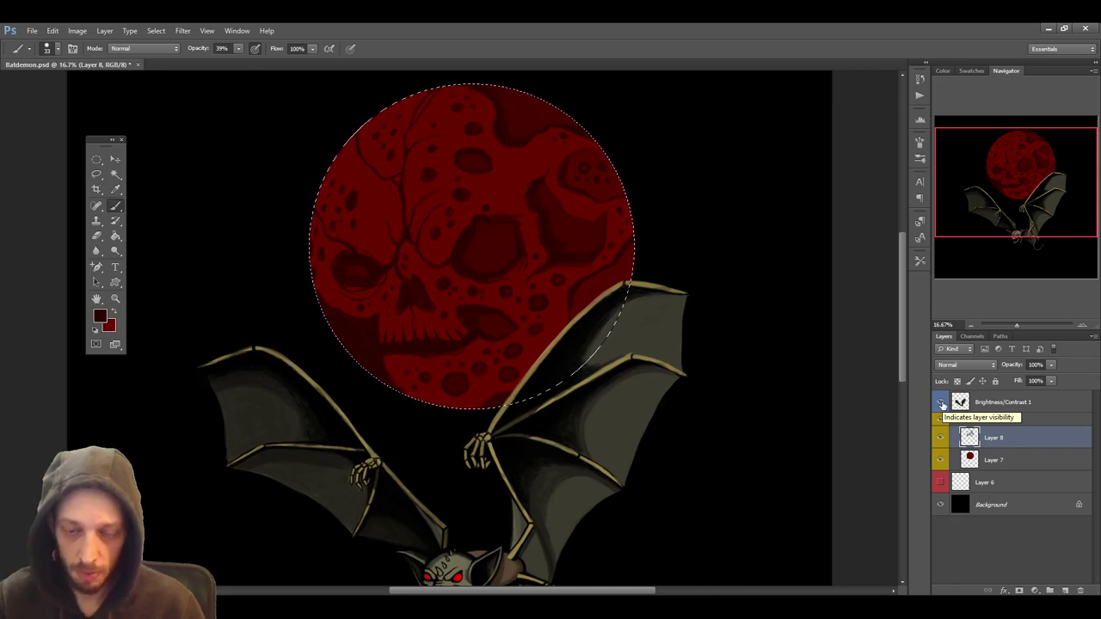
pyautogui.click(1064, 591)
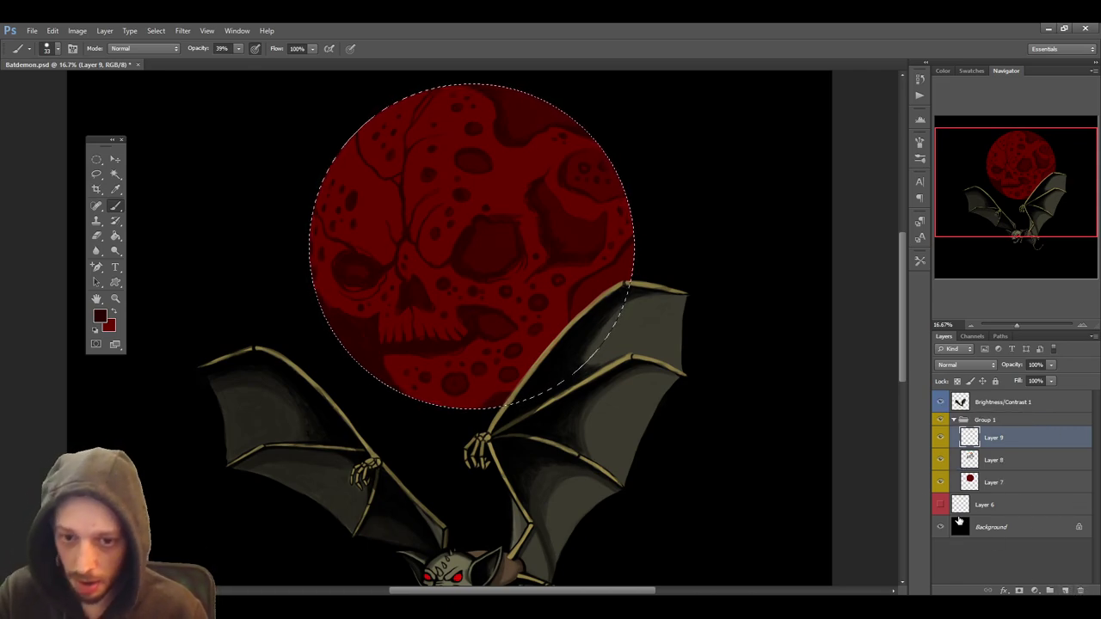
# Swap the foreground and background colors and set the foreground to the brighter red 970000
pyautogui.click(101, 316)
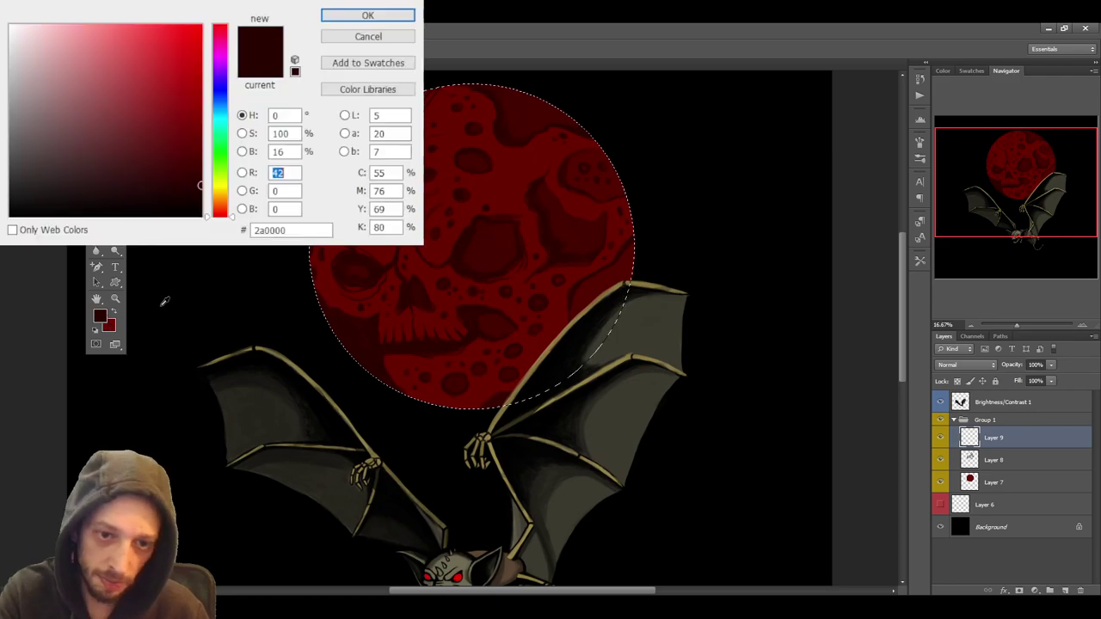
pyautogui.click(337, 39)
pyautogui.click(117, 311)
pyautogui.press('i')
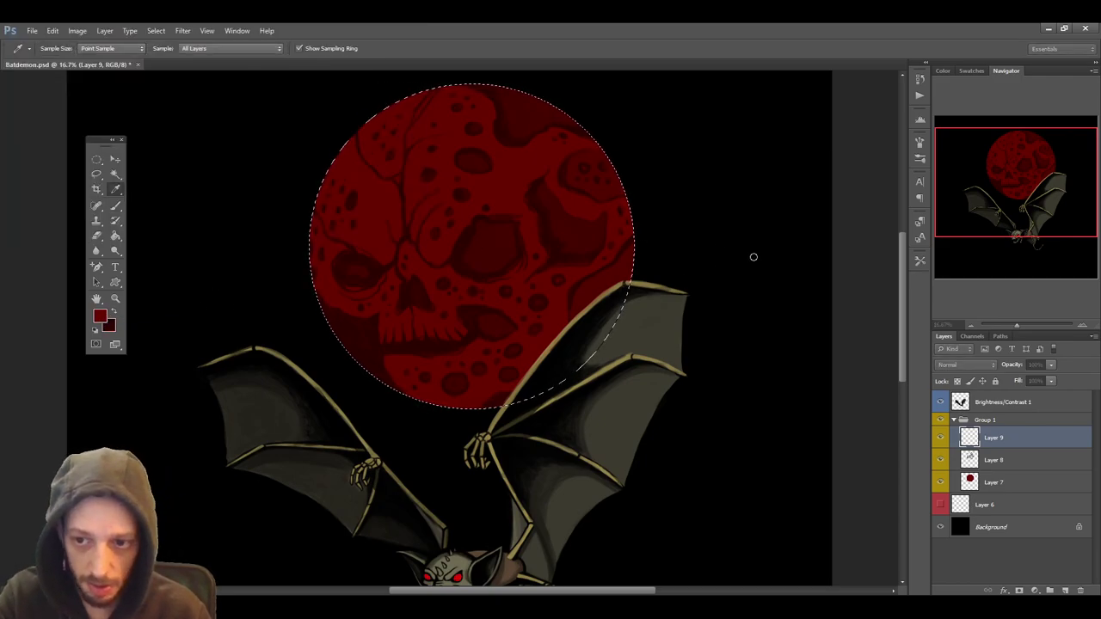
pyautogui.click(101, 315)
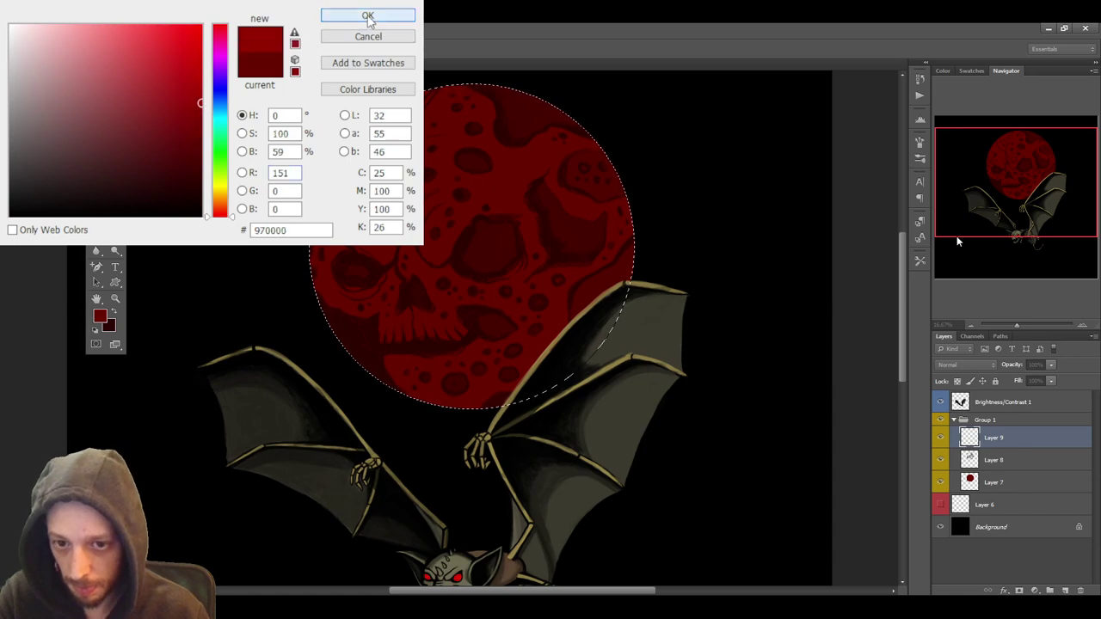
pyautogui.click(367, 15)
# Brush a large soft red glow over the skull's face on Layer 9 and place that layer beneath Layer 8
pyautogui.press(']')
pyautogui.press(']')
pyautogui.press(']')
pyautogui.press(']')
pyautogui.press(']')
pyautogui.press(']')
pyautogui.press(']')
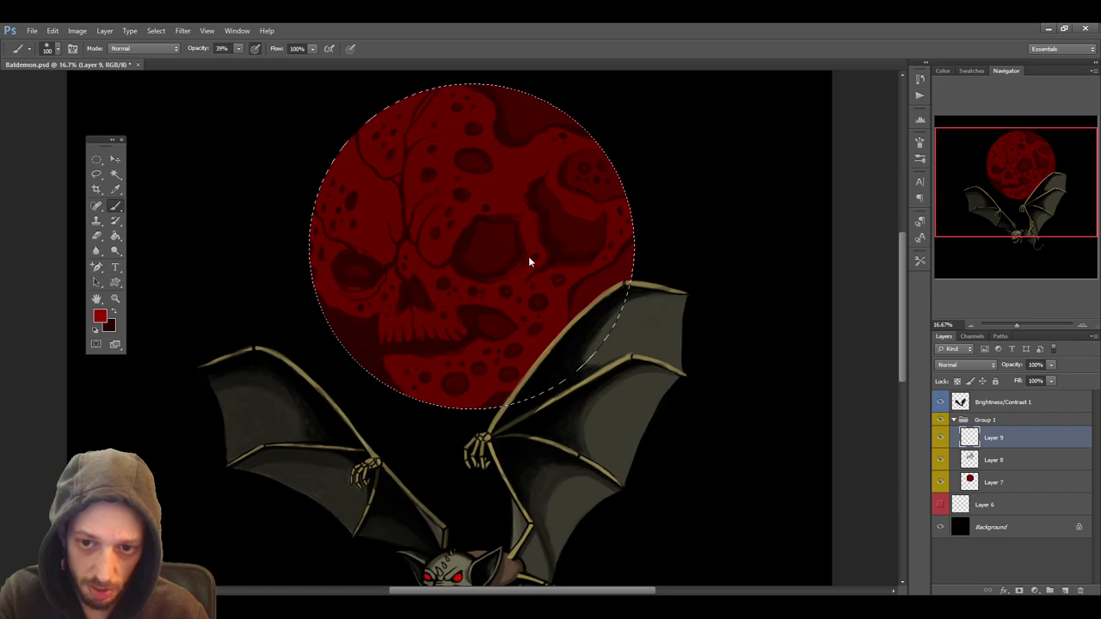
pyautogui.press(']')
pyautogui.press(']')
pyautogui.press(']')
pyautogui.press(']')
pyautogui.press(']')
pyautogui.press(']')
pyautogui.press(']')
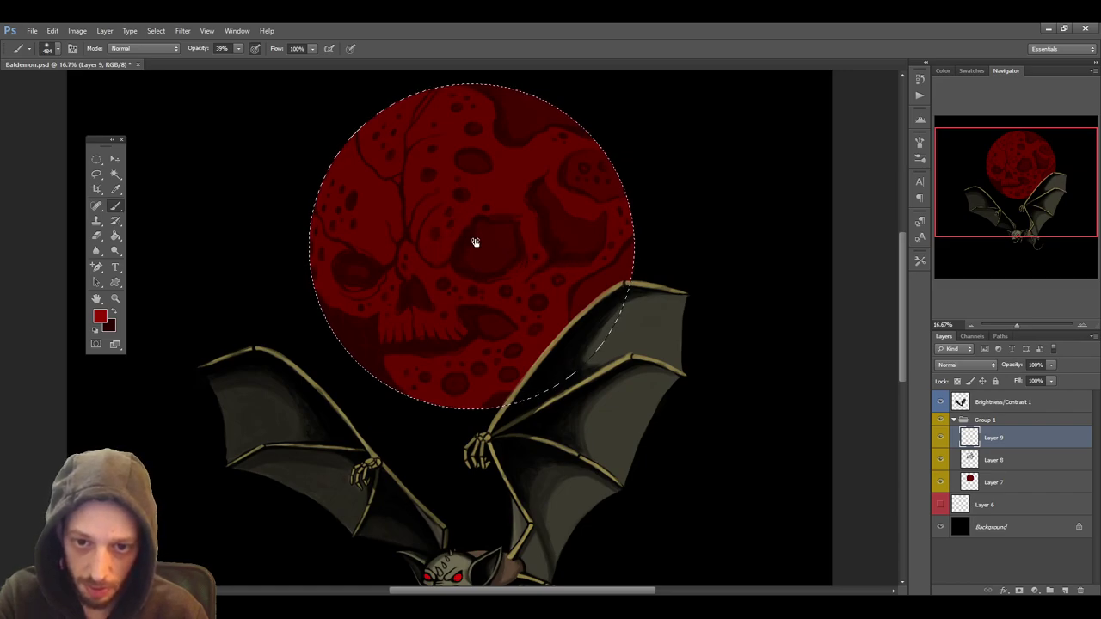
pyautogui.press(']')
pyautogui.press(']')
pyautogui.press(']')
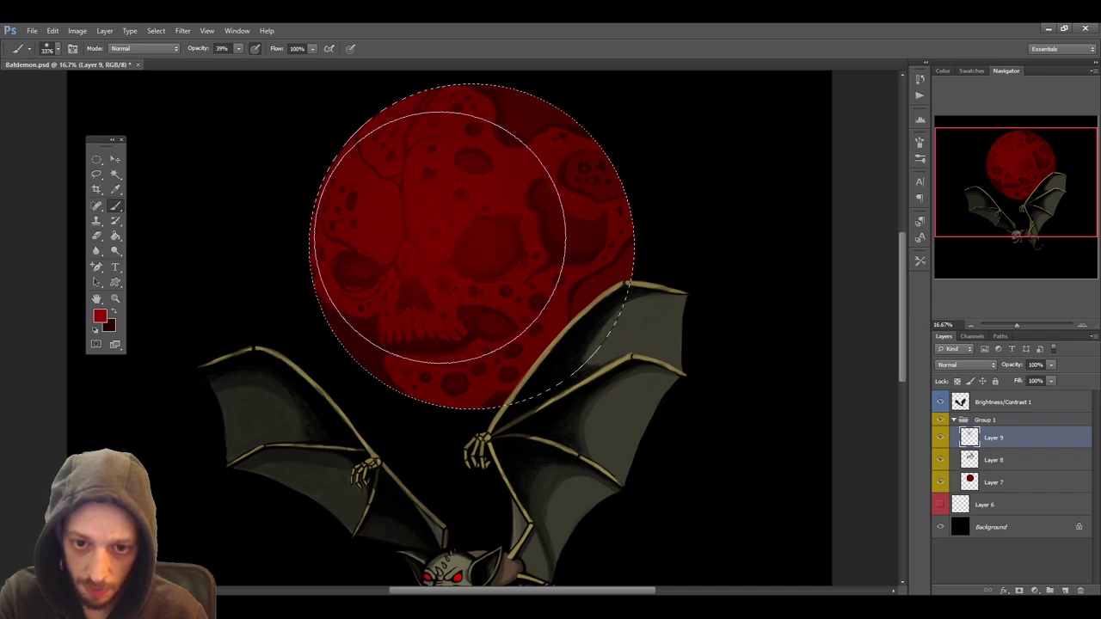
pyautogui.moveTo(1024, 437); pyautogui.dragTo(1022, 467)
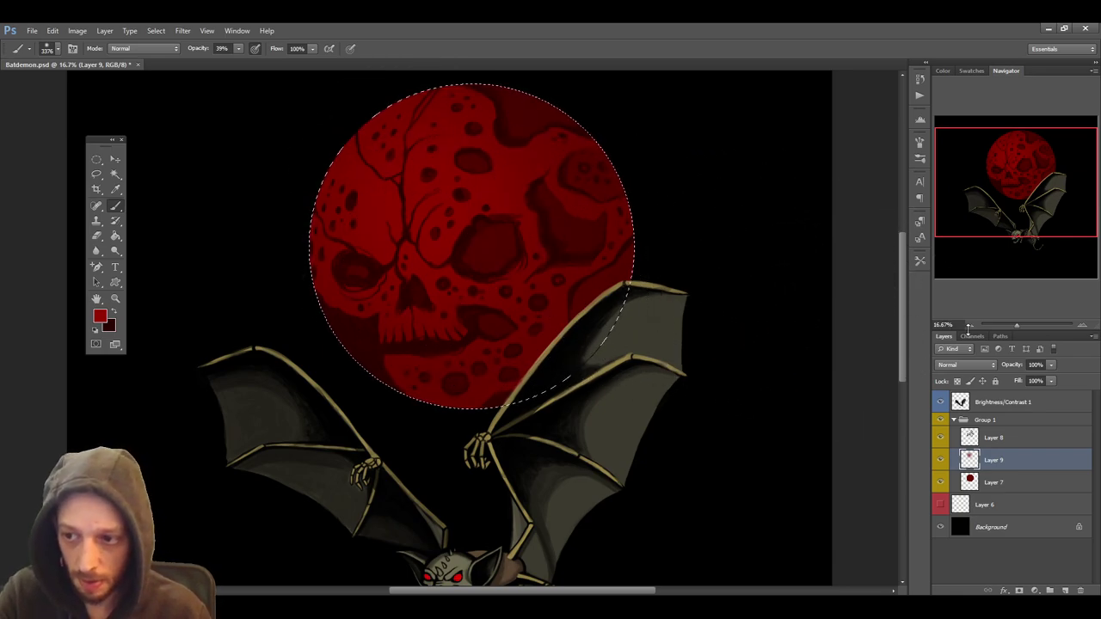
# Compare the moon with the glow on Layer 9 hidden and shown
pyautogui.click(970, 325)
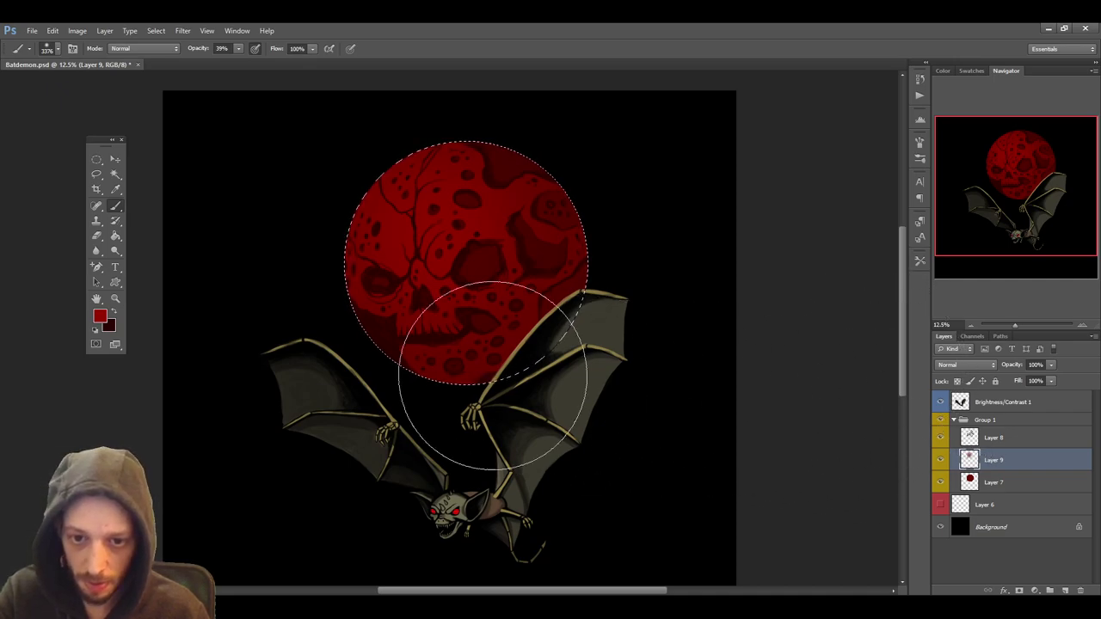
pyautogui.click(98, 238)
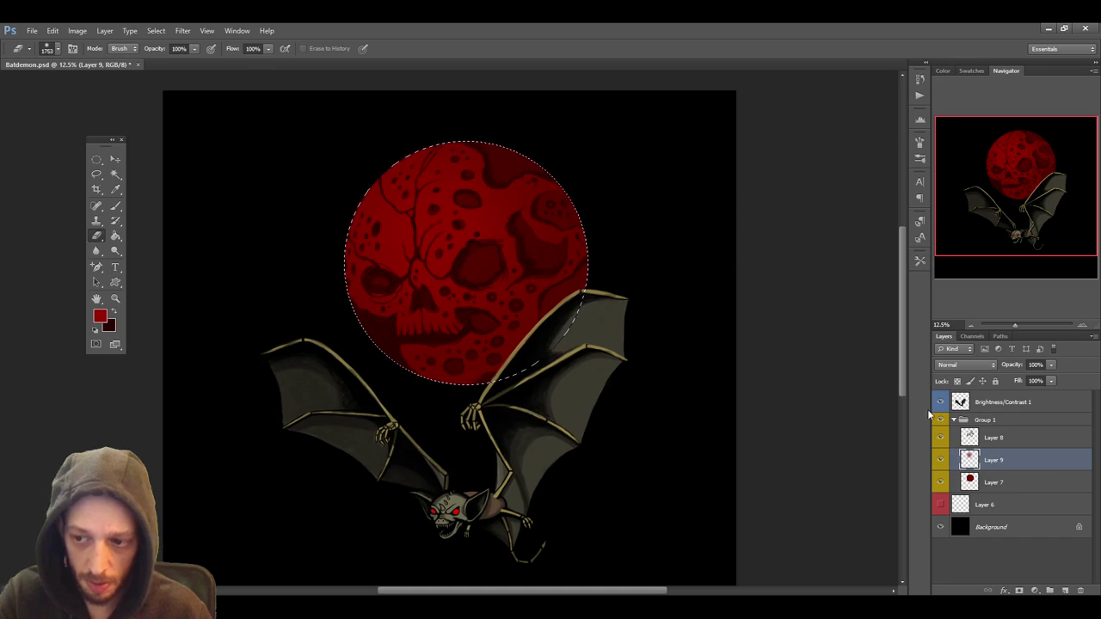
pyautogui.click(940, 461)
pyautogui.click(940, 461)
pyautogui.click(940, 462)
pyautogui.click(940, 462)
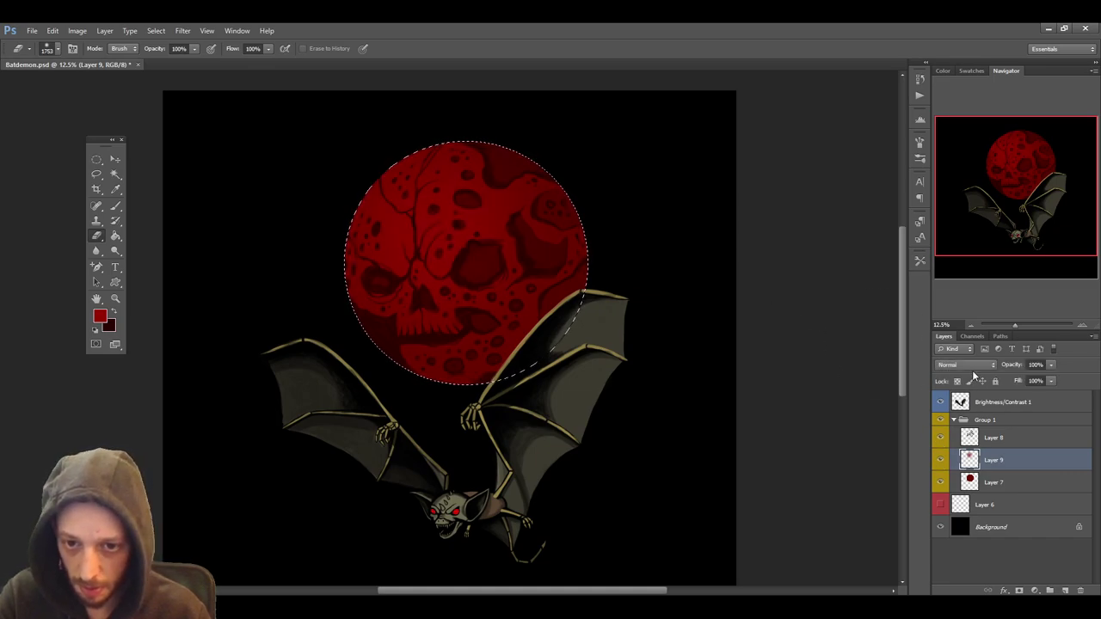
# Select Layer 8 and review the moon together with the bat, checking the composition with the moon's selection off and on
pyautogui.click(1082, 326)
pyautogui.click(1005, 446)
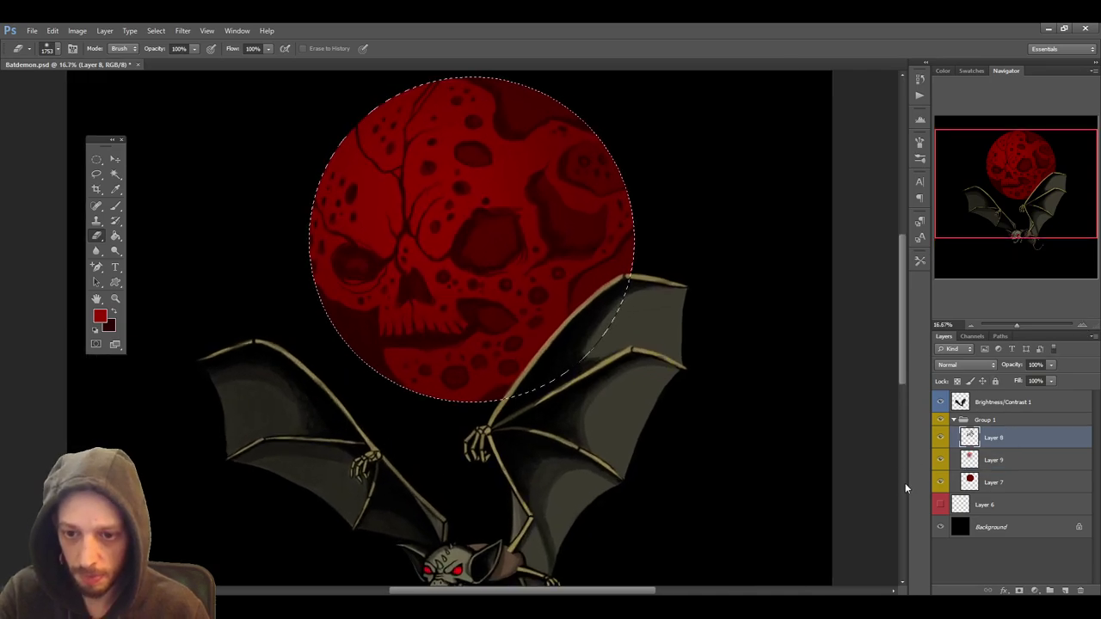
pyautogui.scroll(-3, 872, 319)
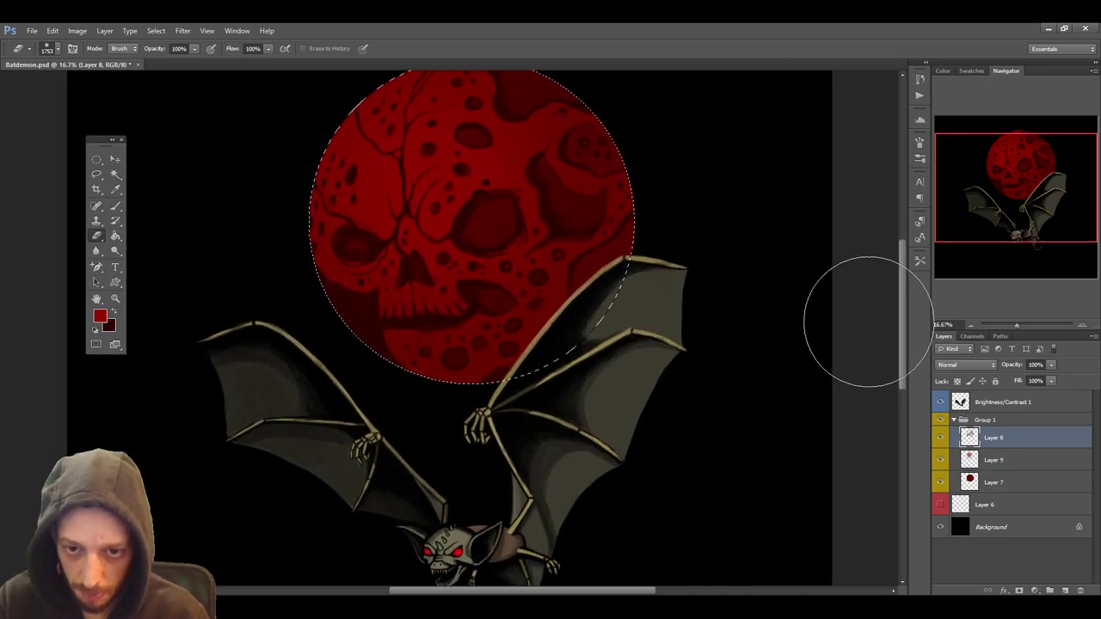
pyautogui.scroll(2, 816, 311)
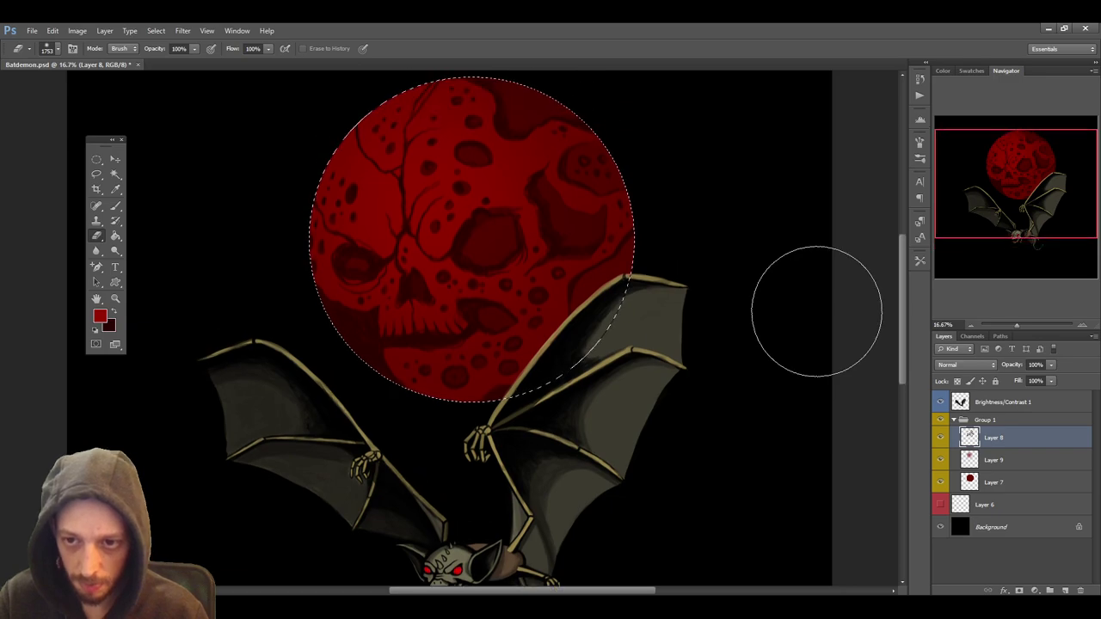
pyautogui.click(117, 160)
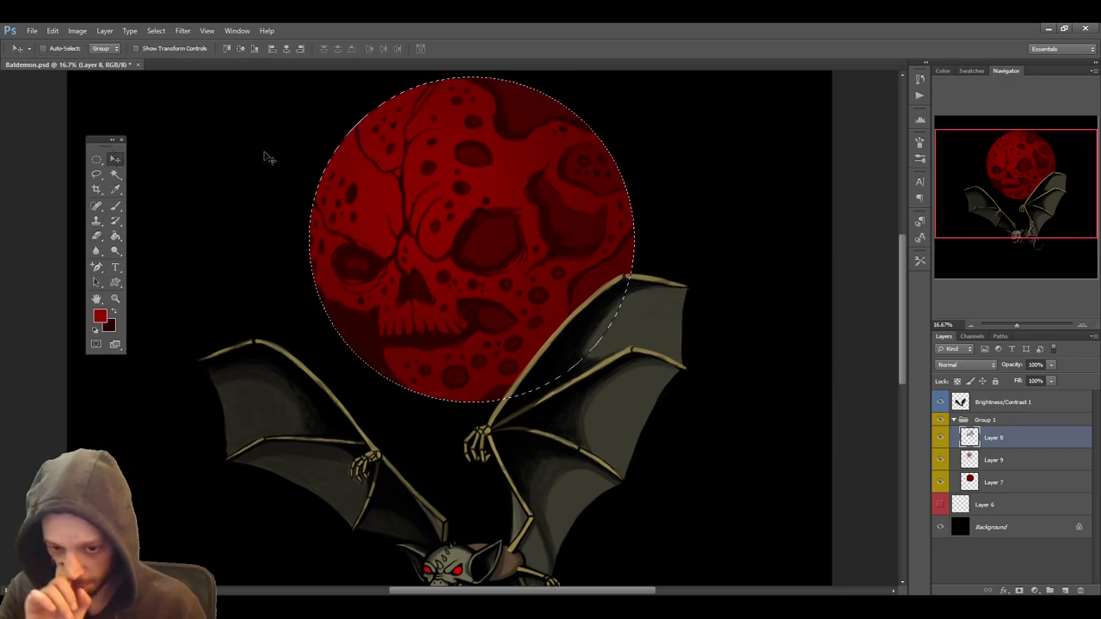
pyautogui.scroll(-2, 419, 228)
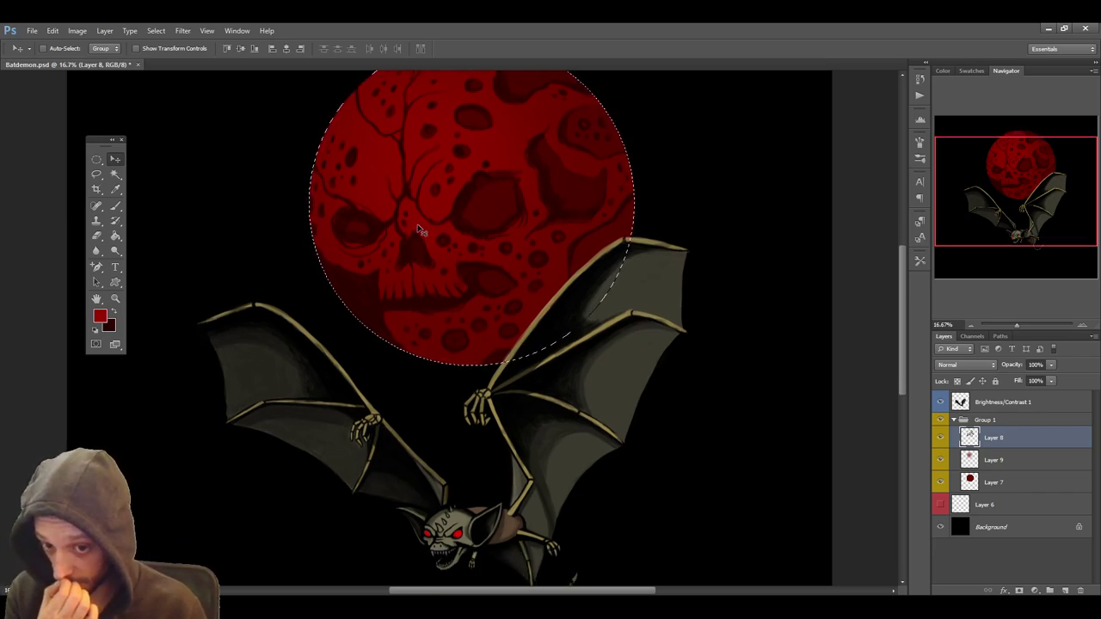
pyautogui.hotkey('ctrl', 'd')
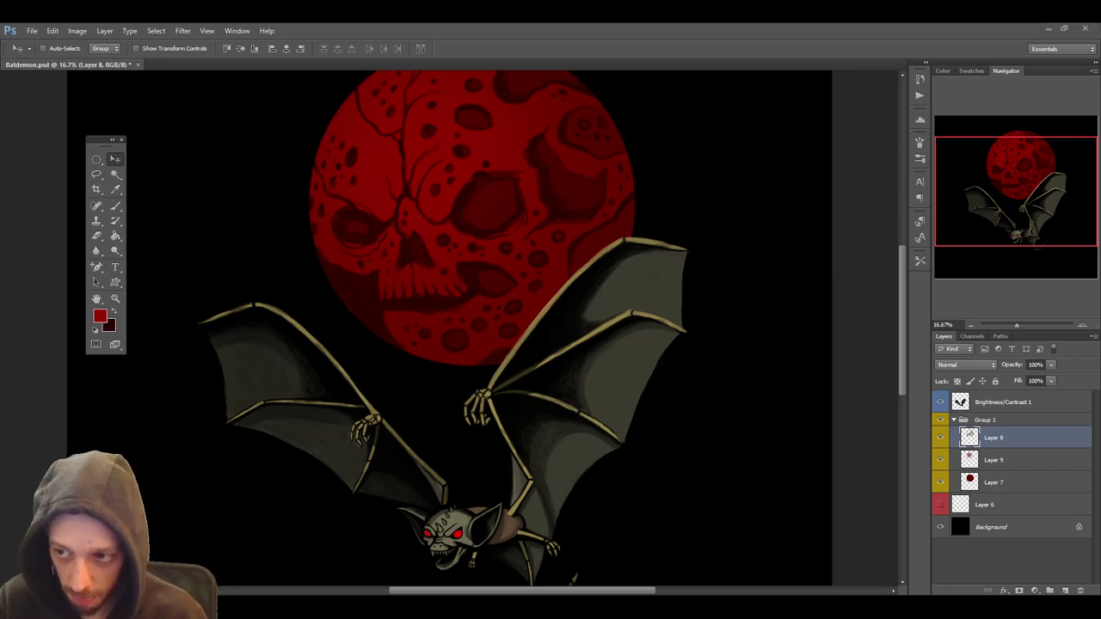
pyautogui.hotkey('ctrl', 'shift', 'd')
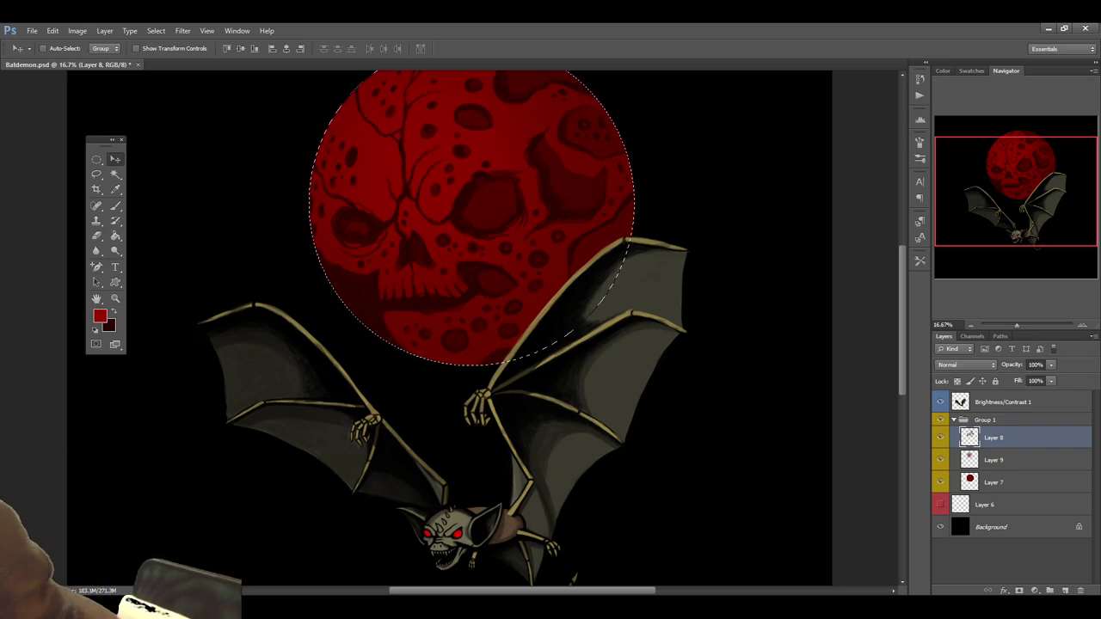
pyautogui.hotkey('ctrl', 'd')
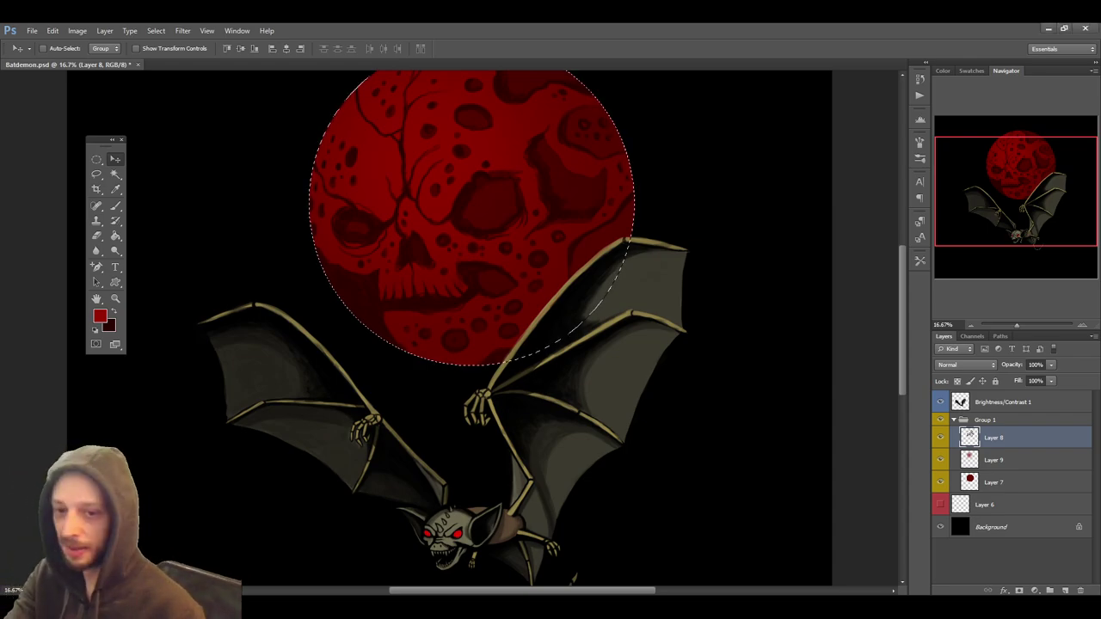
pyautogui.scroll(1, 692, 453)
pyautogui.hotkey('ctrl', 'z')
pyautogui.scroll(-2, 692, 453)
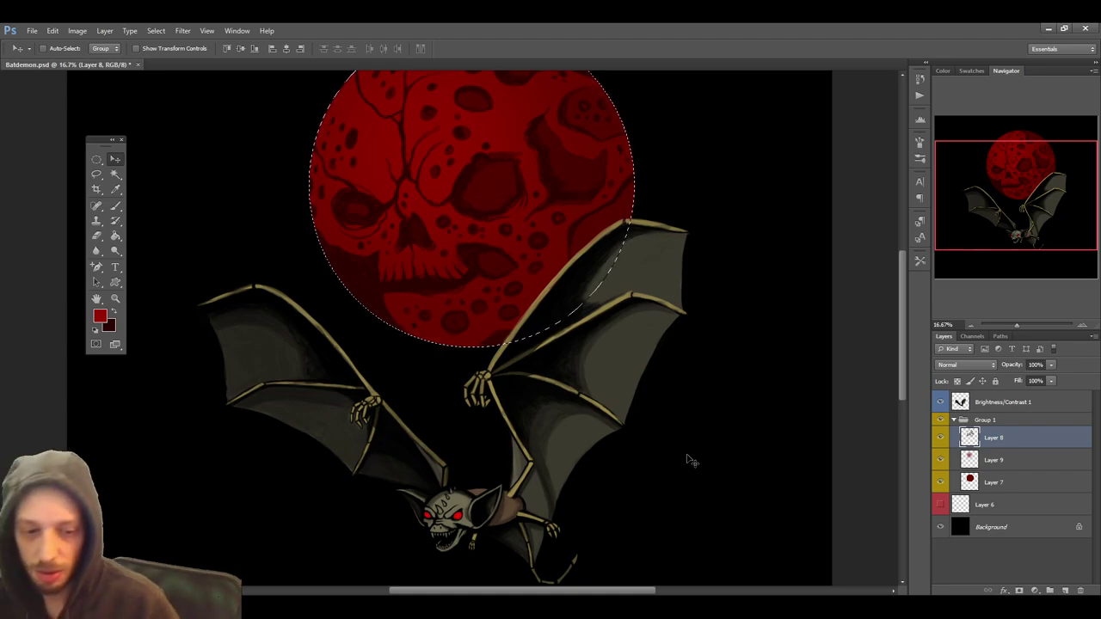
pyautogui.hotkey('ctrl', 'd')
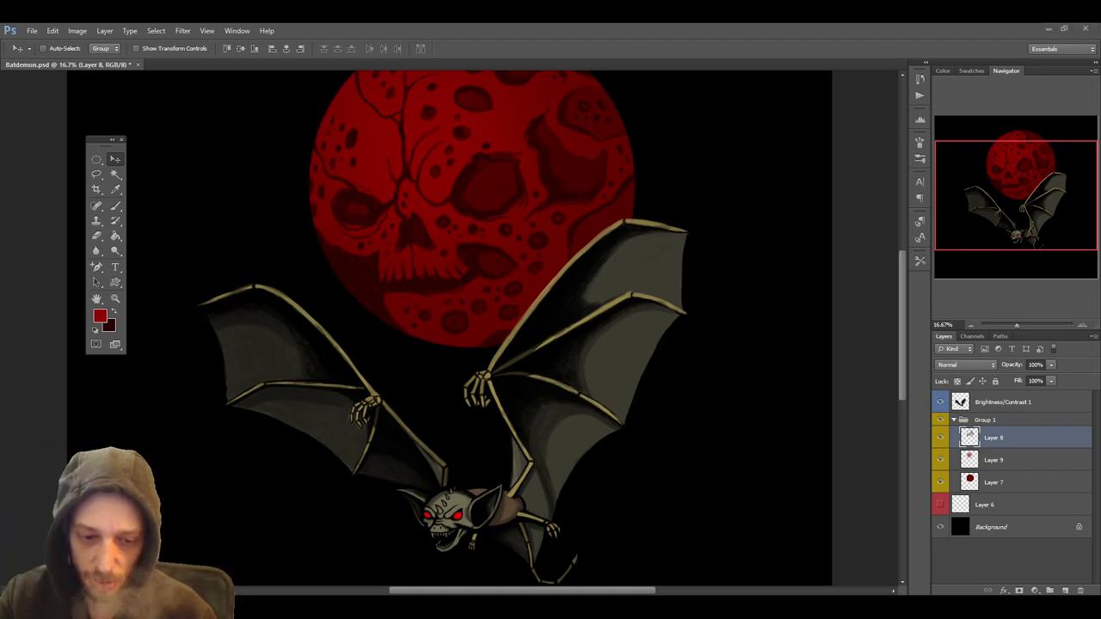
pyautogui.hotkey('ctrl', 'shift', 'd')
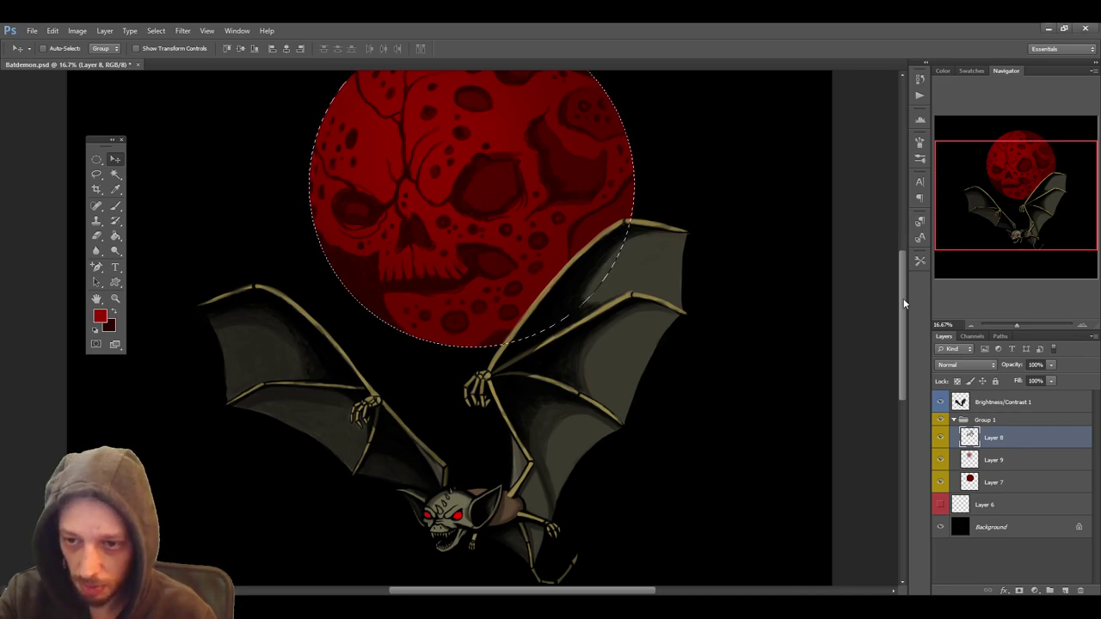
# Paint more dark pits on the skull's forehead and deepen the larger eye socket on Layer 8 with a dark red size 67 brush
pyautogui.moveTo(903, 297); pyautogui.dragTo(905, 276)
pyautogui.click(942, 438)
pyautogui.click(941, 439)
pyautogui.press('x')
pyautogui.press('b')
pyautogui.press('[')
pyautogui.press('[')
pyautogui.press('[')
pyautogui.press('[')
pyautogui.press('[')
pyautogui.press('[')
pyautogui.press('[')
pyautogui.press('[')
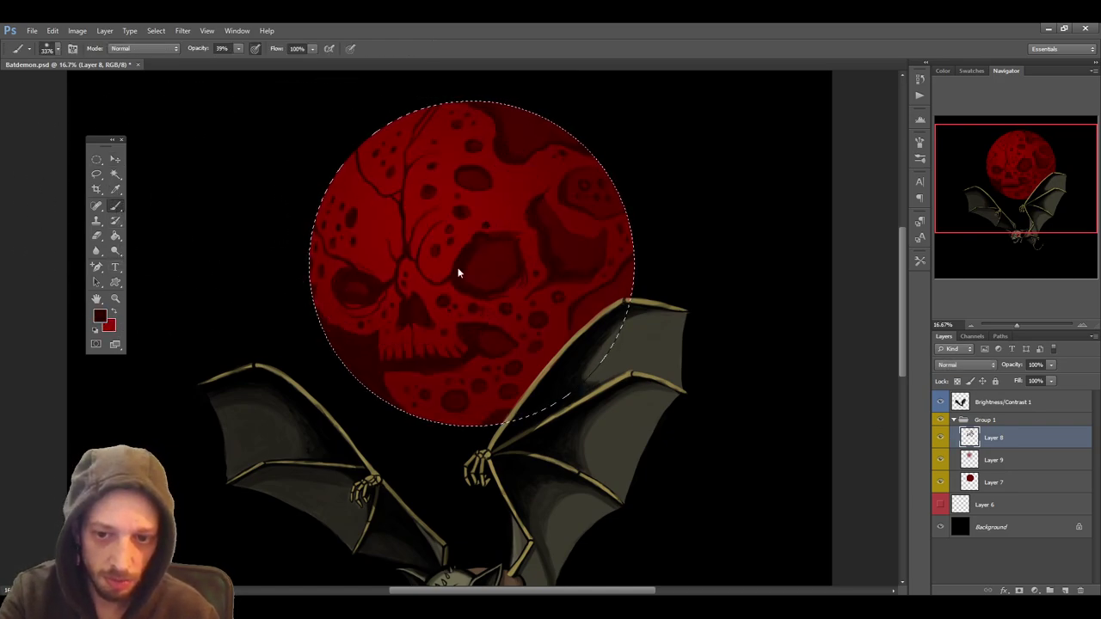
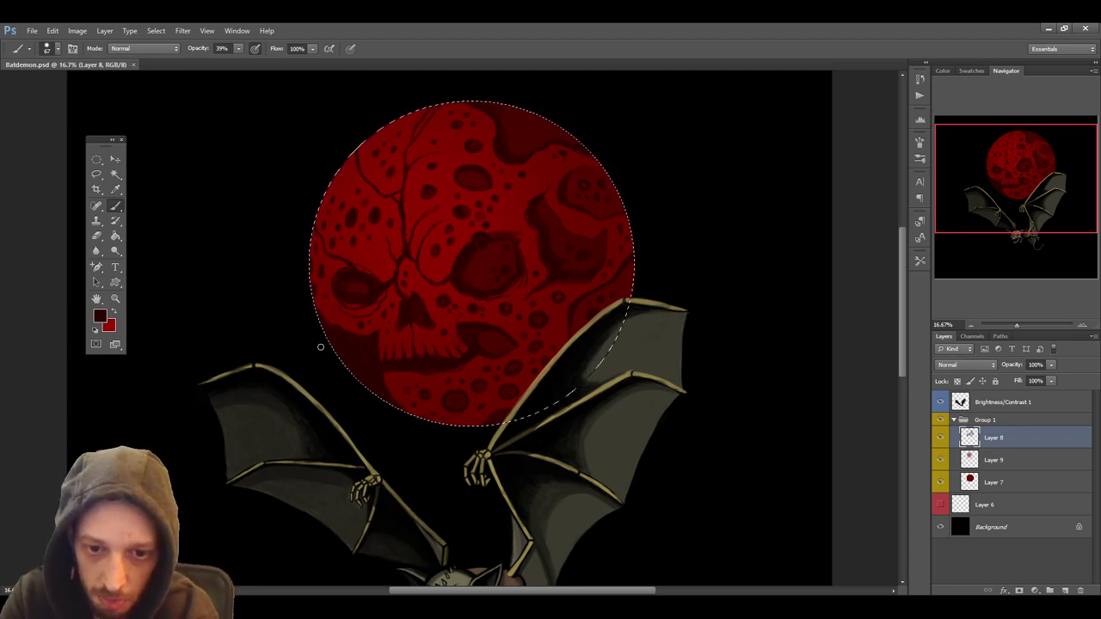
# Create a new layer above Layer 8 and brush sampled bright red around the skull's nose and upper teeth at size 67
pyautogui.click(123, 193)
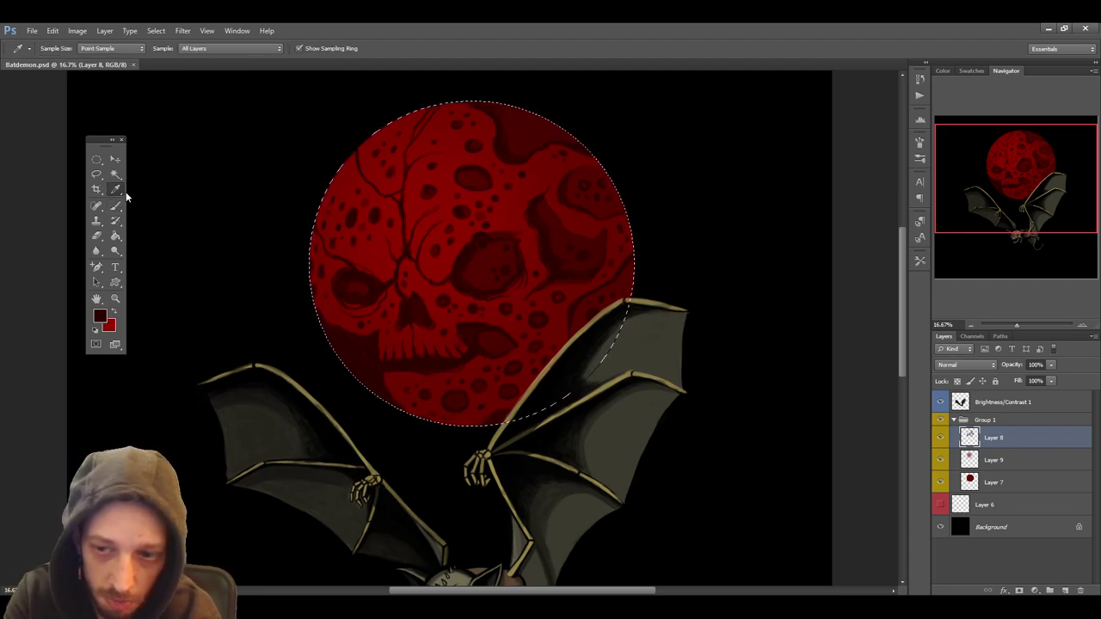
pyautogui.click(1065, 591)
pyautogui.click(463, 265)
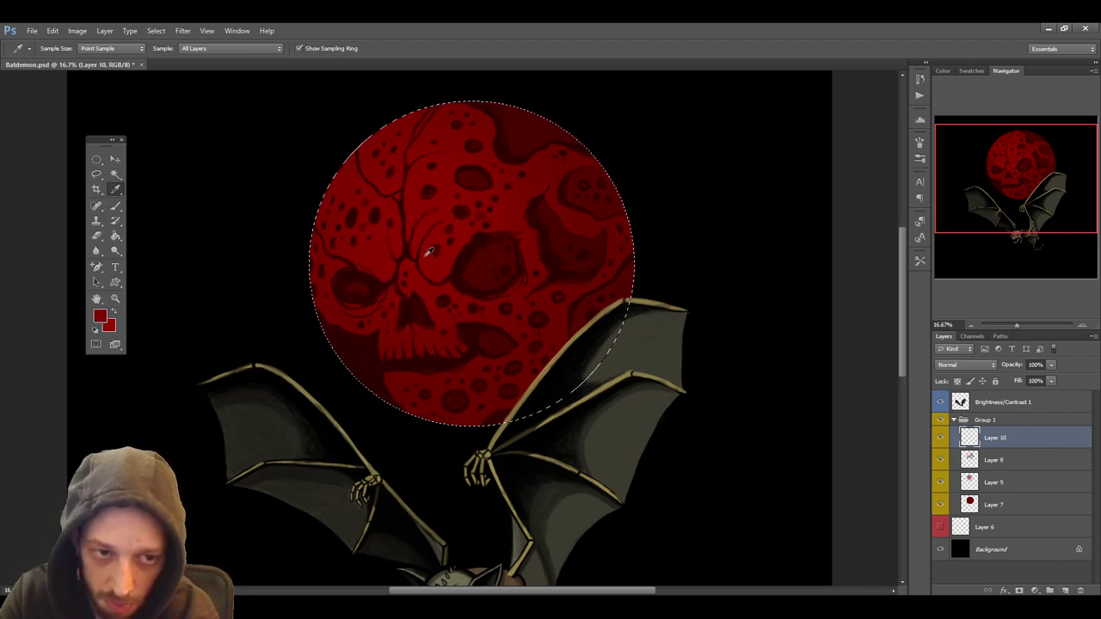
pyautogui.click(116, 206)
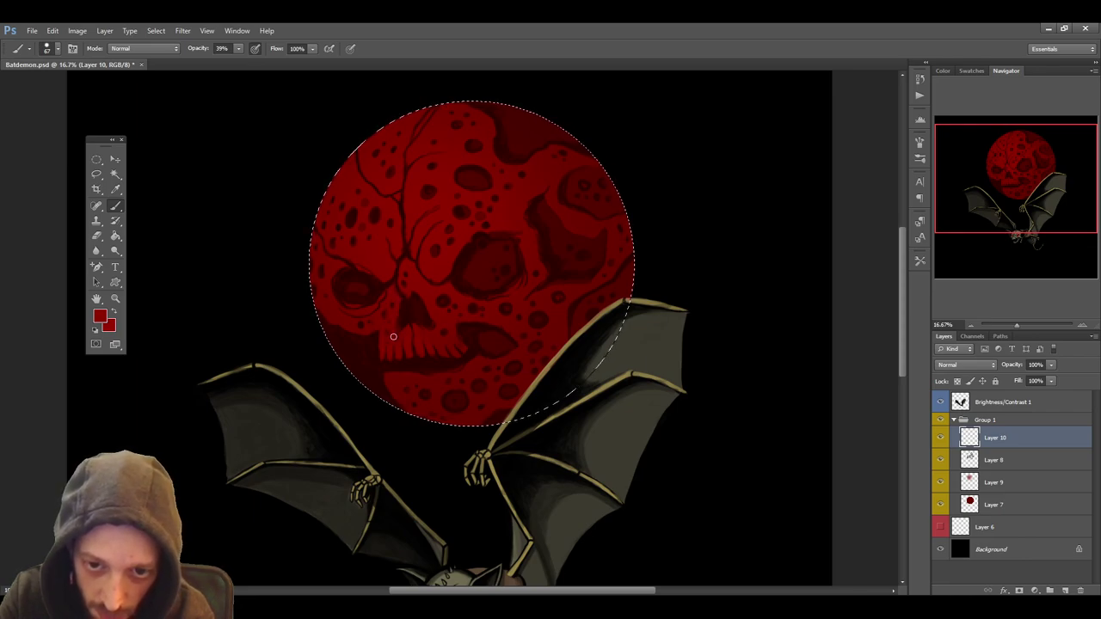
pyautogui.click(970, 326)
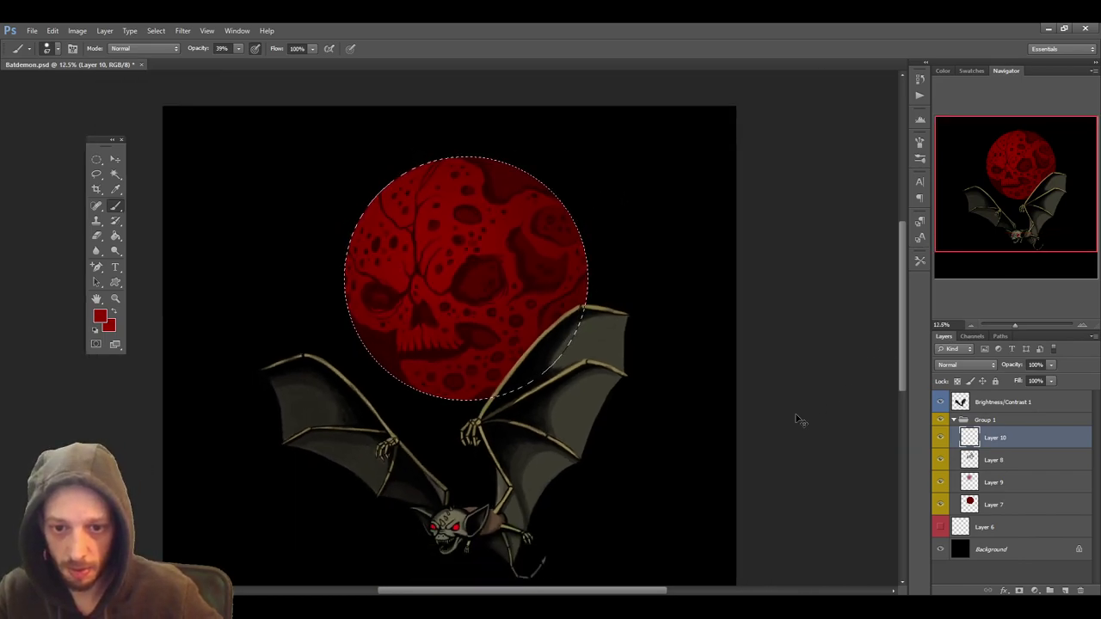
# Darken the skull's smaller eye socket on Layer 10 with sampled dark red and a size 104 brush
pyautogui.click(115, 188)
pyautogui.click(394, 303)
pyautogui.press('b')
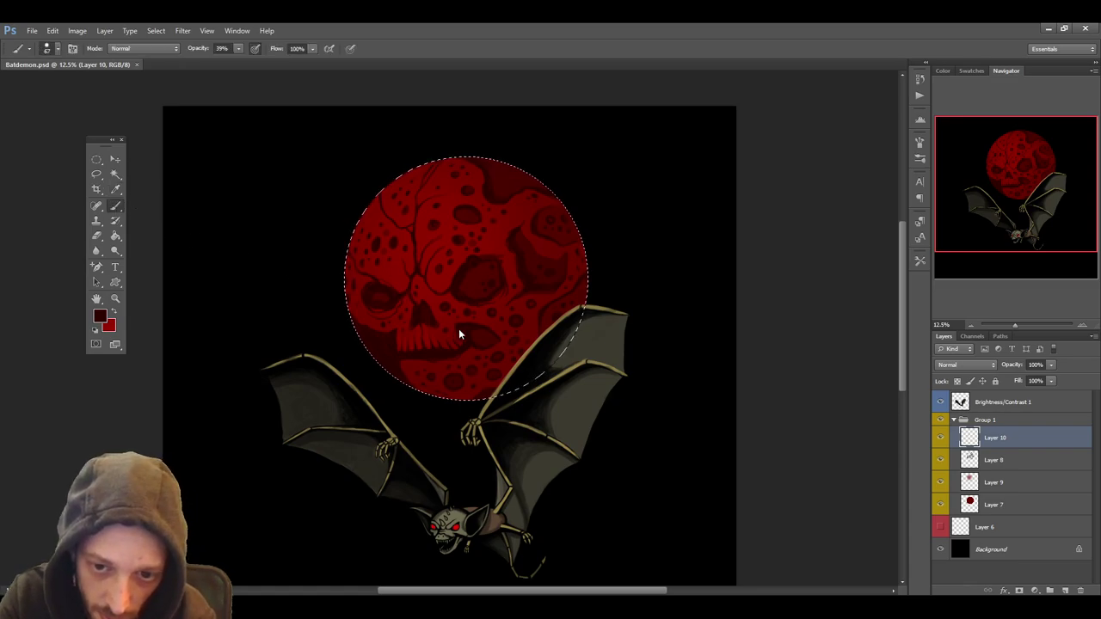
pyautogui.press(']')
pyautogui.press(']')
pyautogui.press(']')
pyautogui.press(']')
pyautogui.click(383, 299)
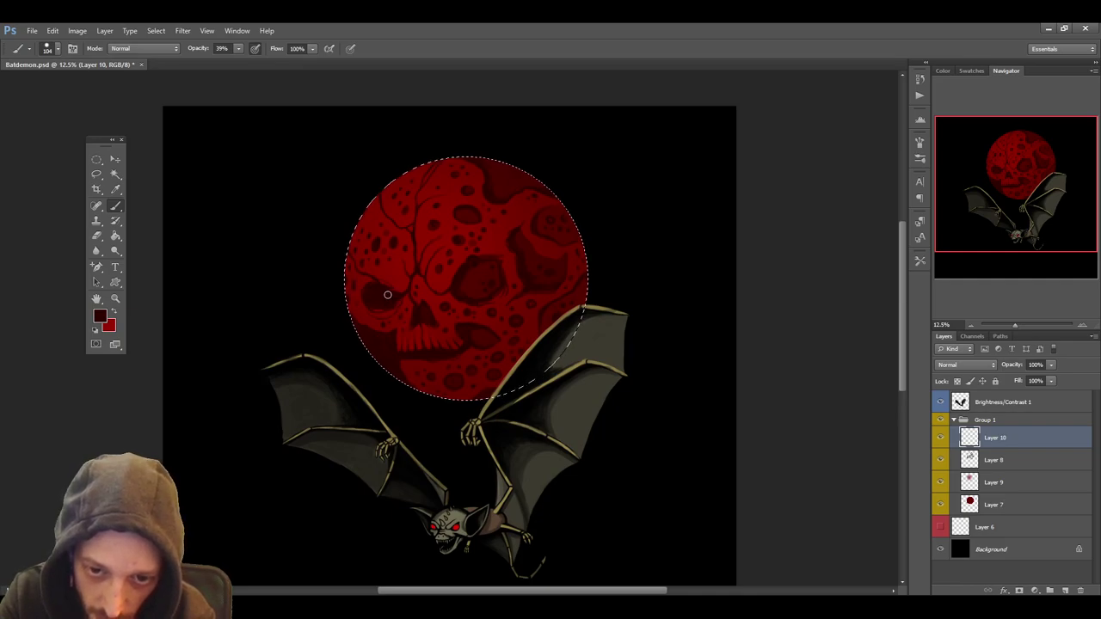
# Review the moon together with the whole bat, checking the composition with the moon's selection off and on
pyautogui.scroll(-2, 901, 292)
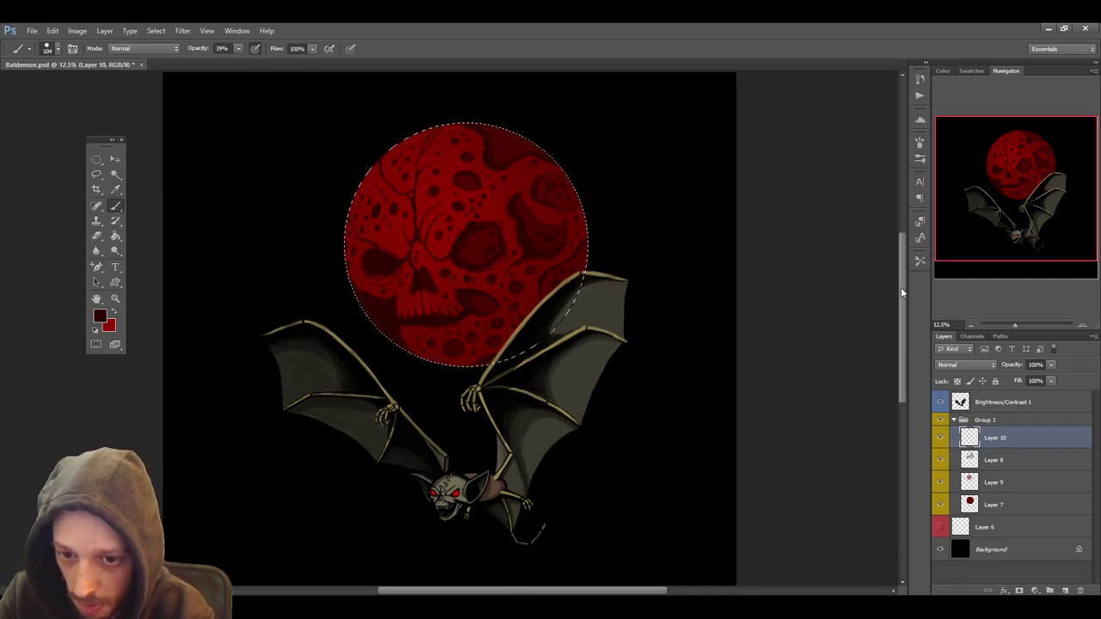
pyautogui.scroll(-2, 900, 287)
pyautogui.hotkey('ctrl', 'd')
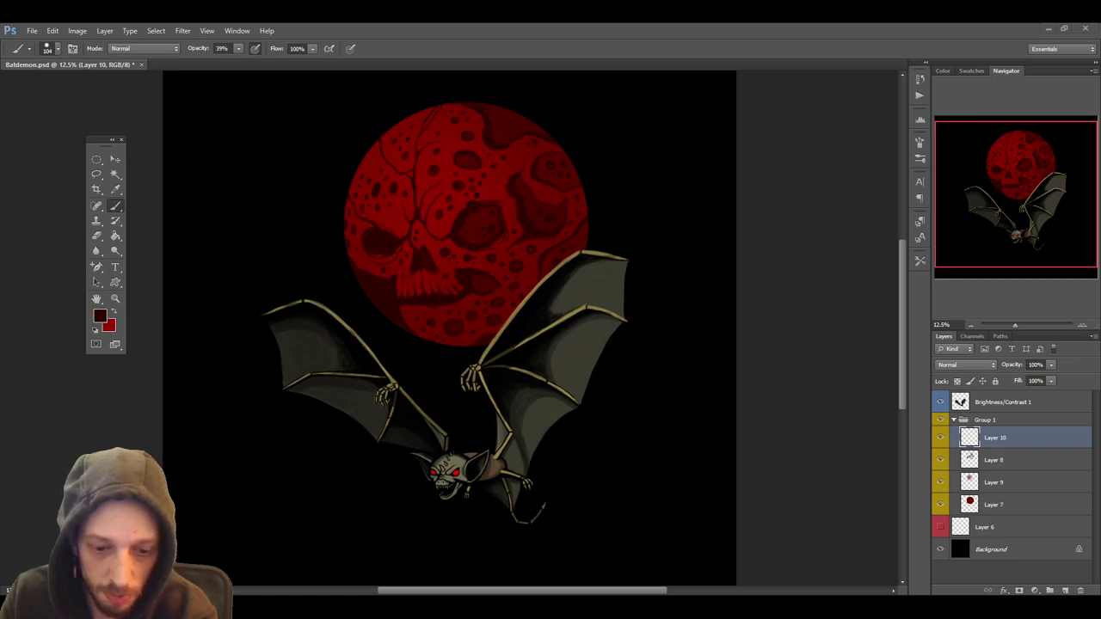
pyautogui.scroll(3, 713, 422)
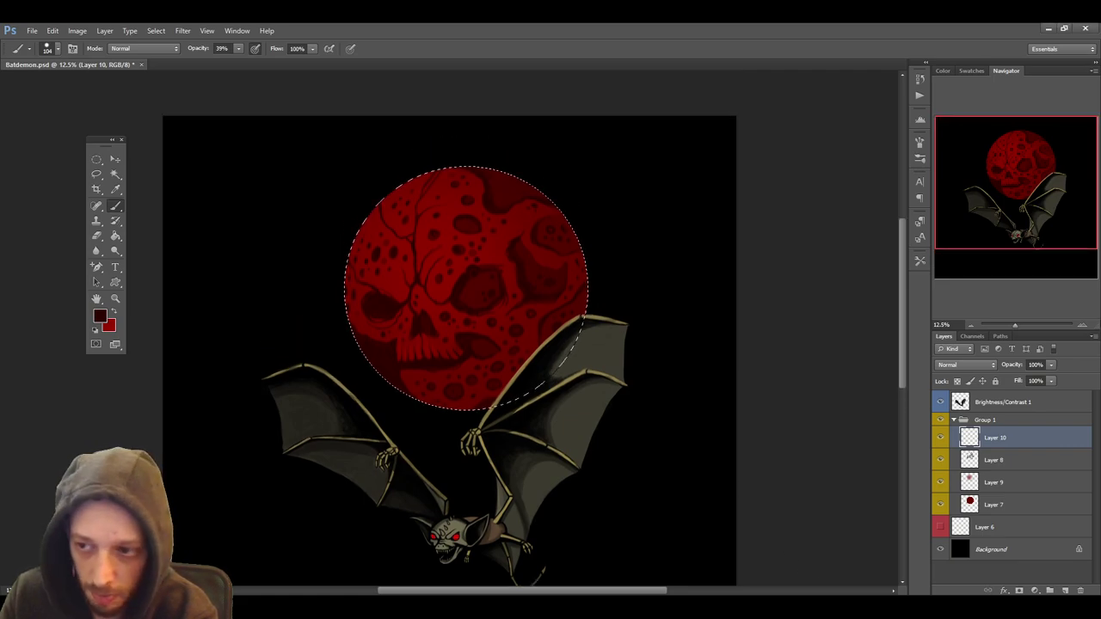
pyautogui.click(1082, 326)
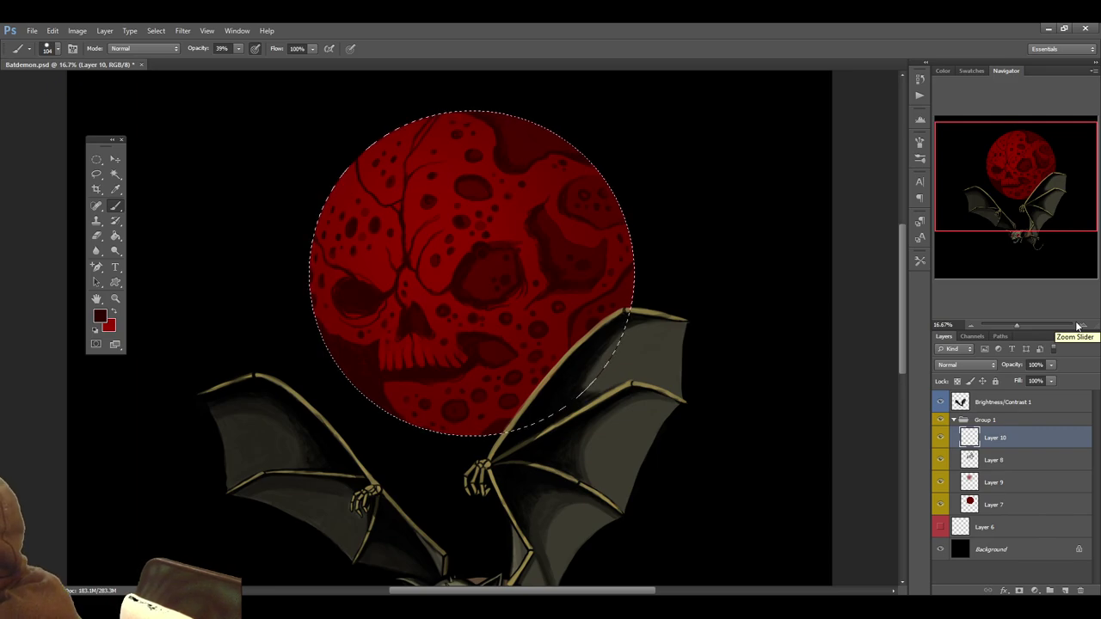
pyautogui.hotkey('ctrl', 'd')
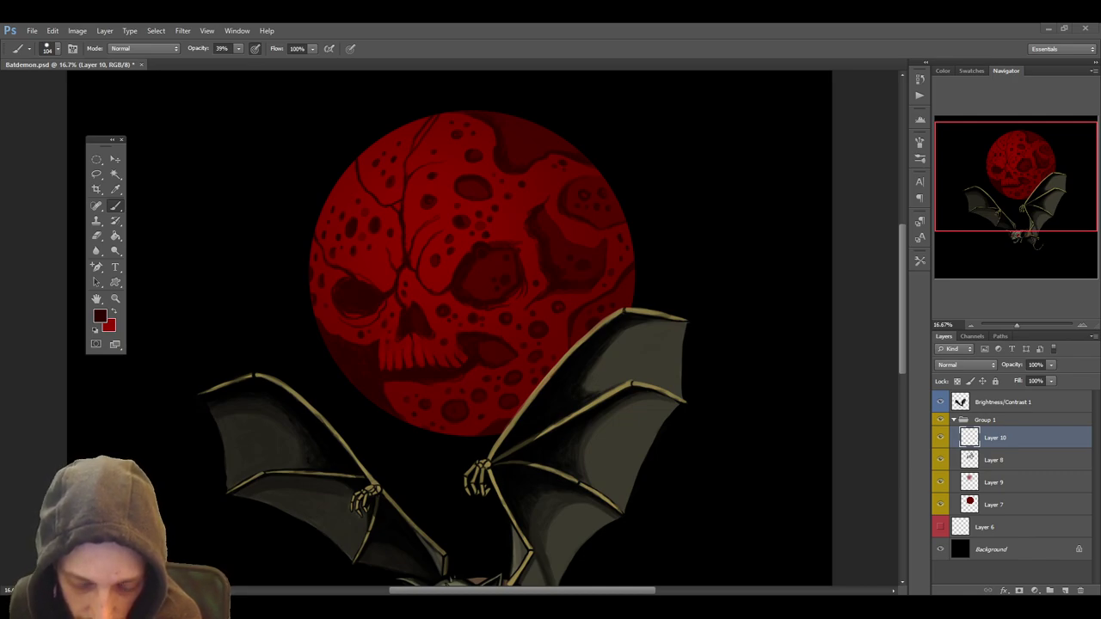
pyautogui.hotkey('ctrl', 'shift', 'd')
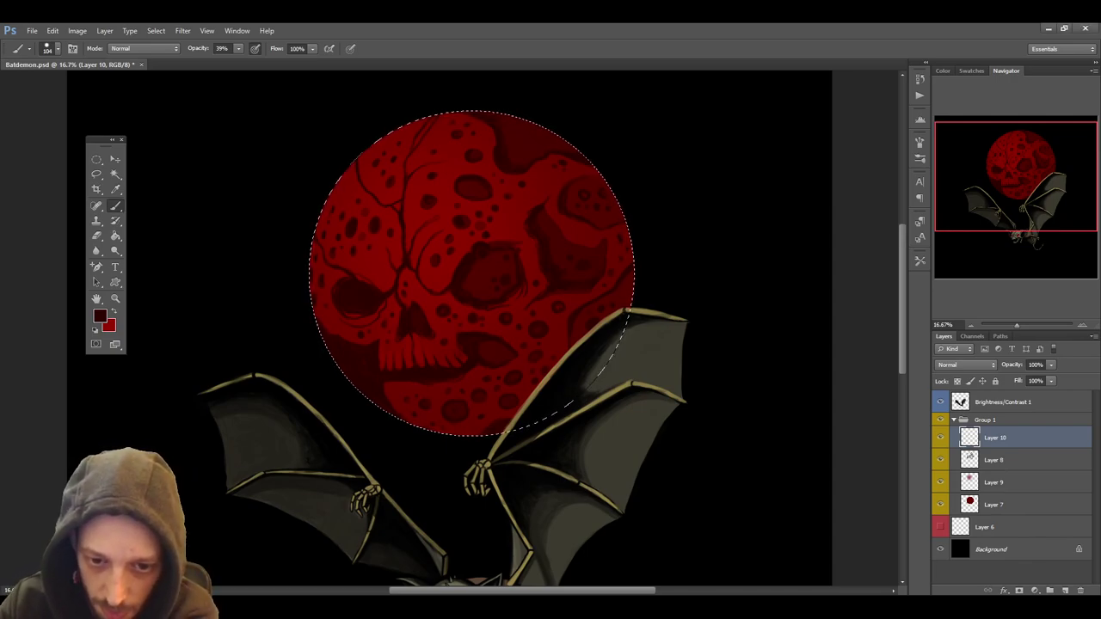
# Paint extra teeth in the shaded cheek beside the existing row, using sampled red at size 65 and dark red at size 32
pyautogui.click(115, 189)
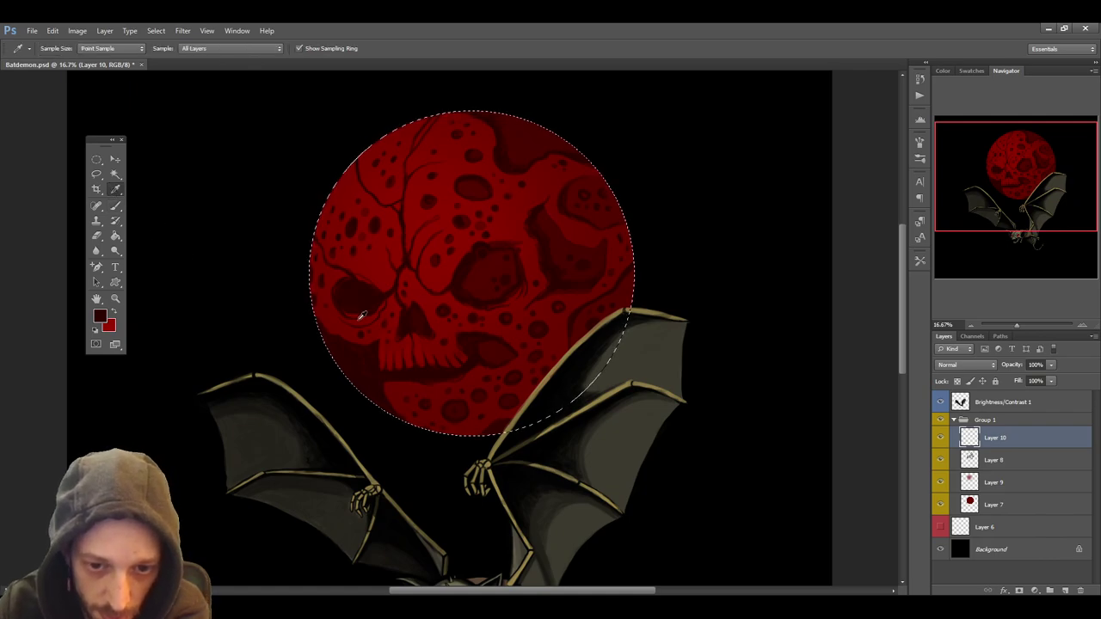
pyautogui.click(351, 325)
pyautogui.click(116, 209)
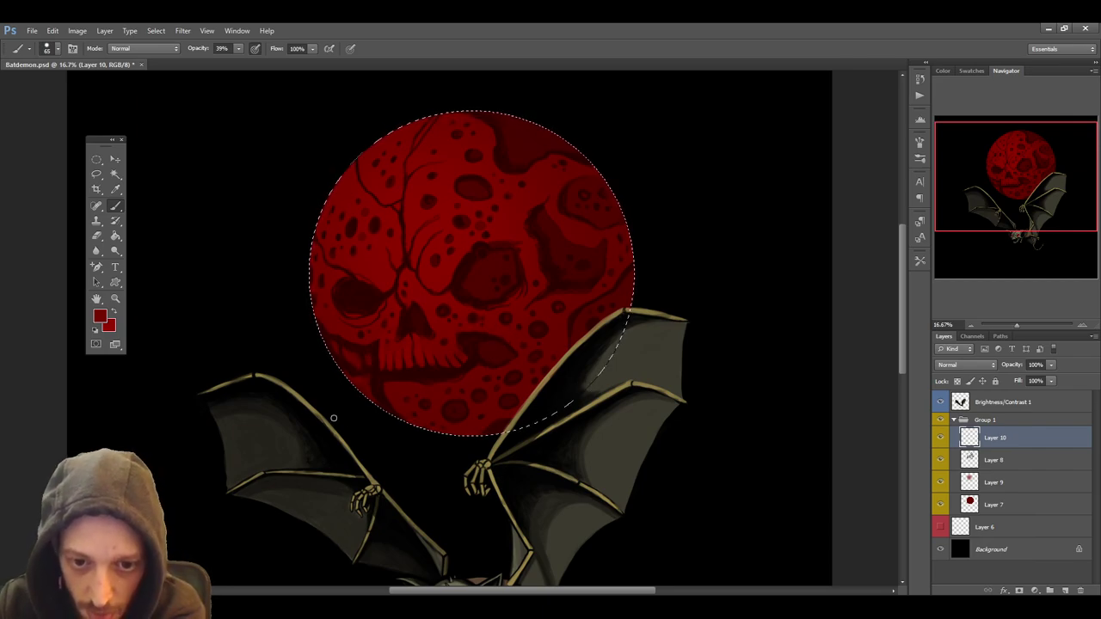
pyautogui.click(115, 188)
pyautogui.click(370, 301)
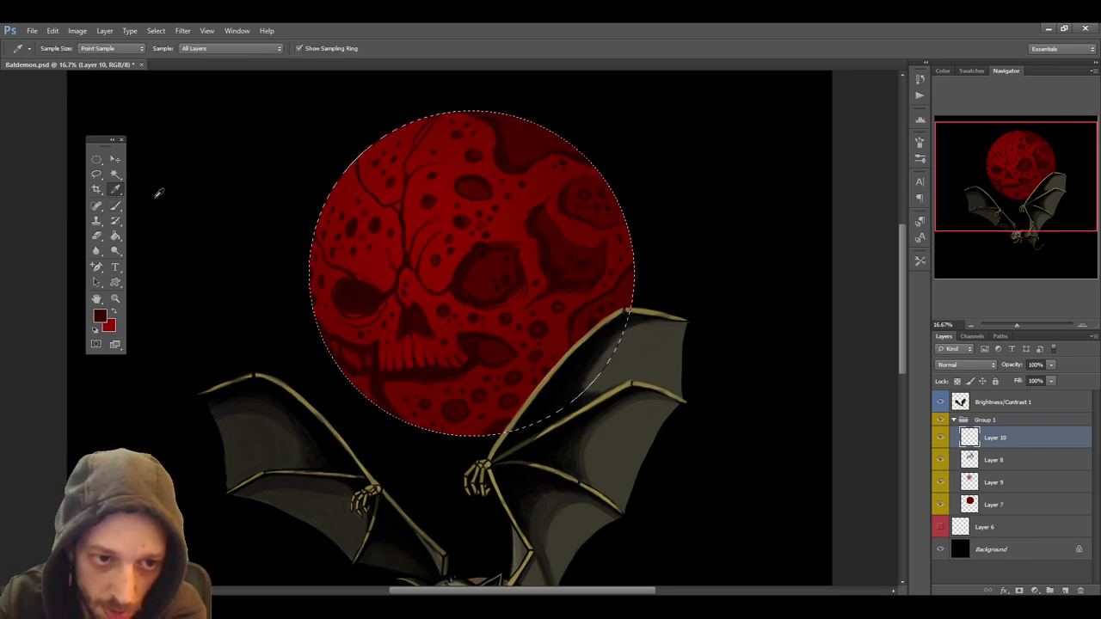
pyautogui.click(115, 207)
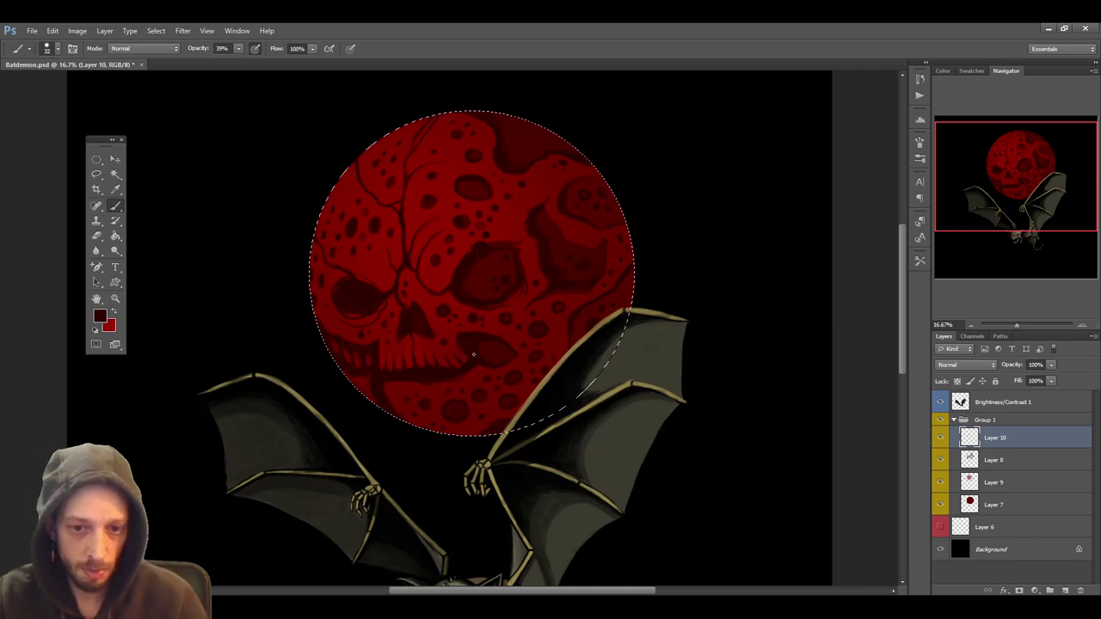
# Paint over the extra cheek teeth with sampled dark red and a size 59 brush, and save the file
pyautogui.click(116, 188)
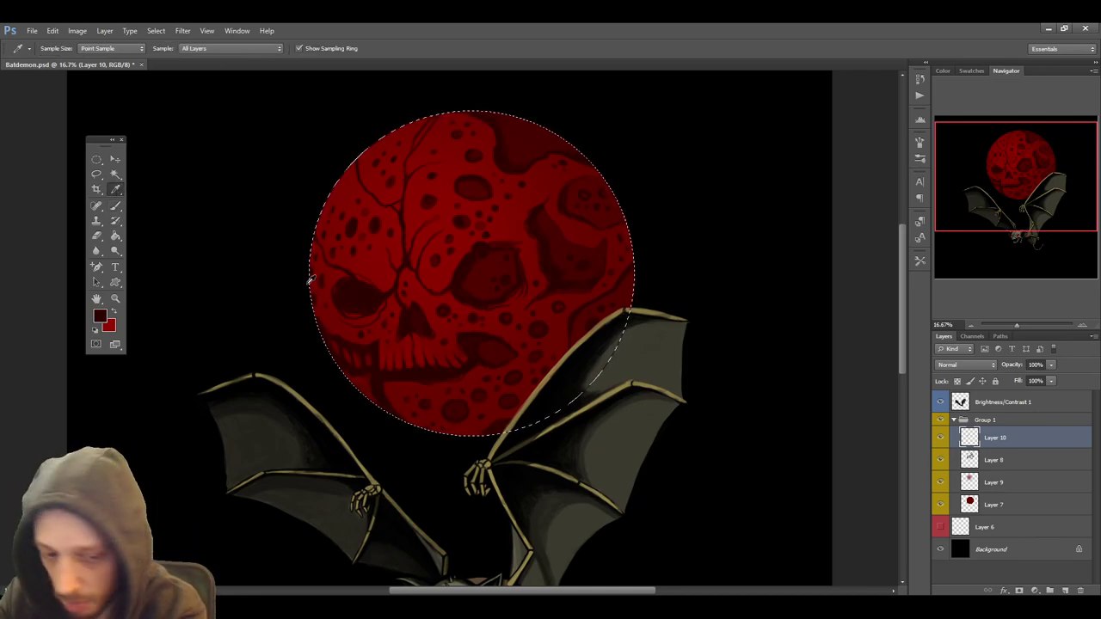
pyautogui.click(368, 378)
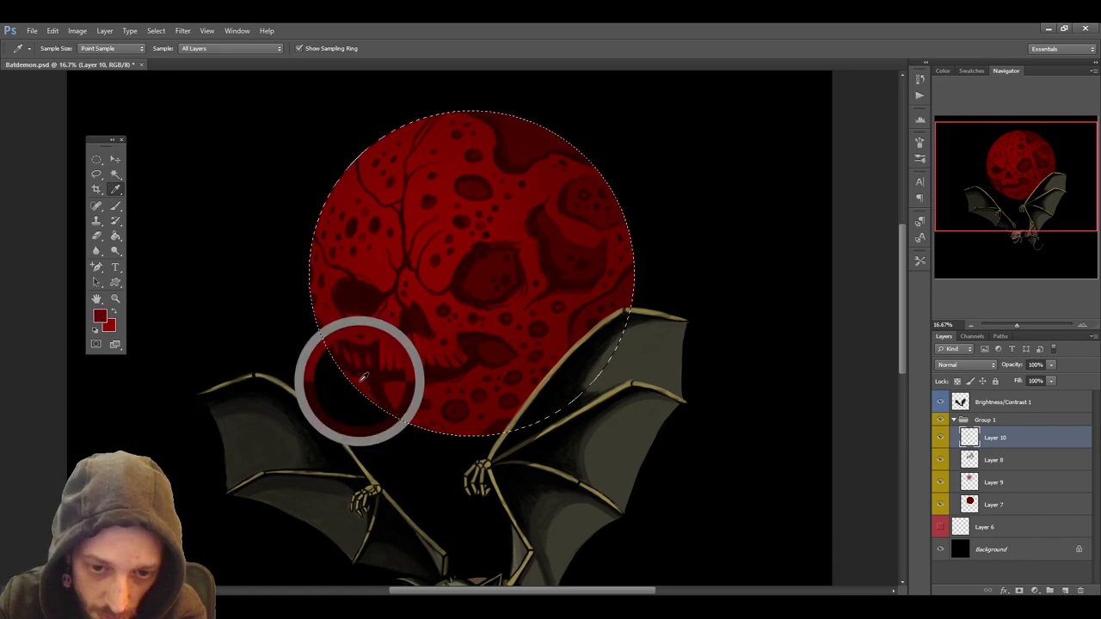
pyautogui.click(116, 207)
pyautogui.press(']')
pyautogui.press(']')
pyautogui.press(']')
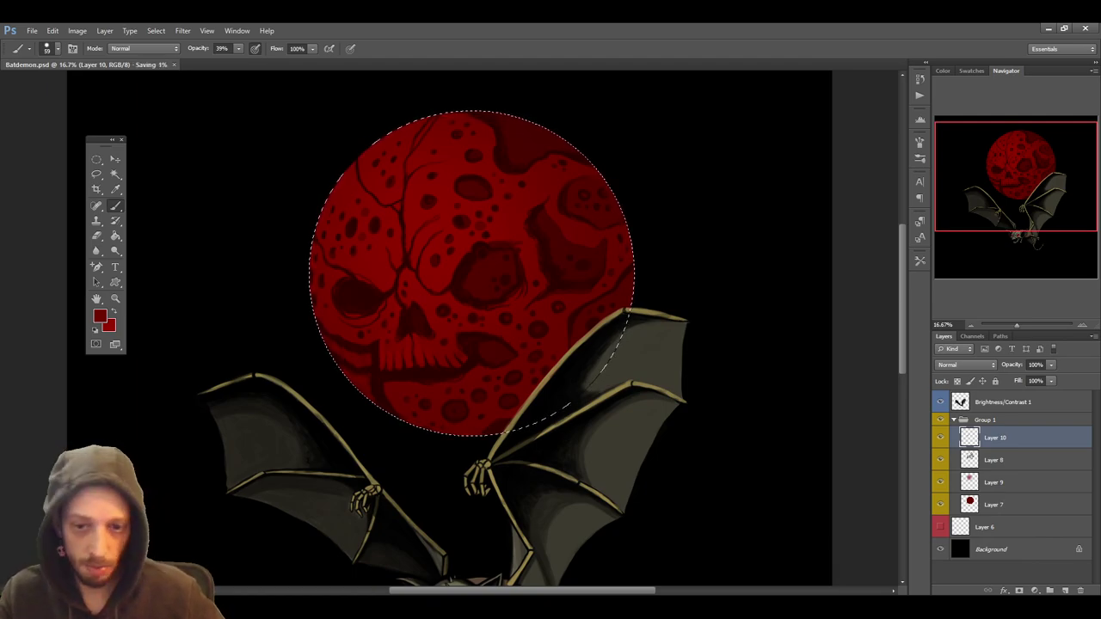
# Inspect the repainted cheek against the bat with the moon's selection off and on
pyautogui.scroll(-2, 773, 428)
pyautogui.scroll(-2, 772, 427)
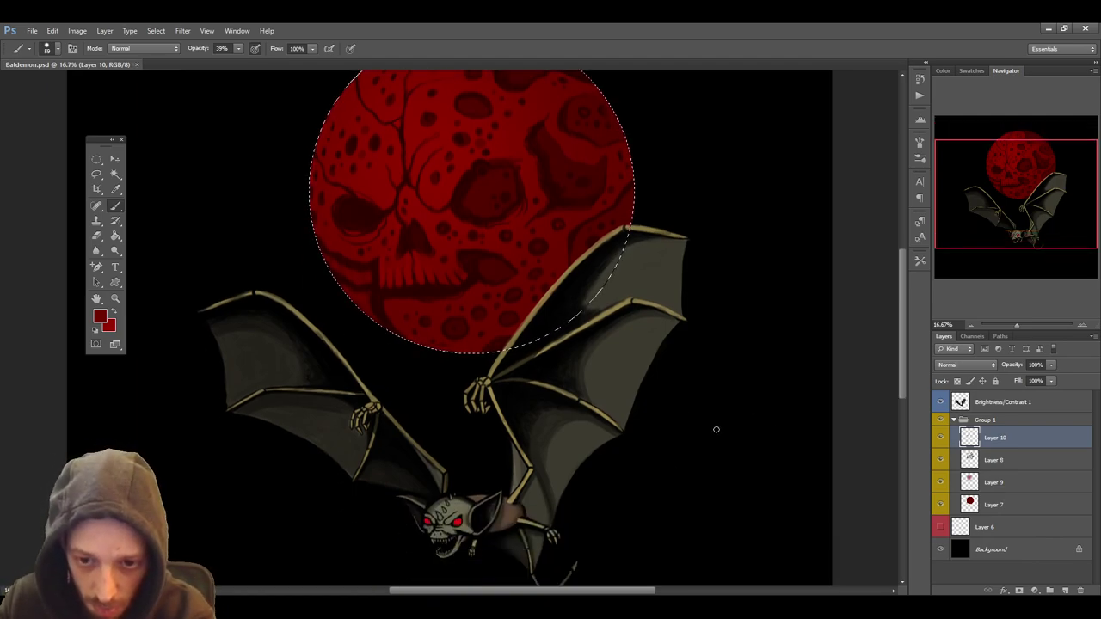
pyautogui.hotkey('ctrl', 'd')
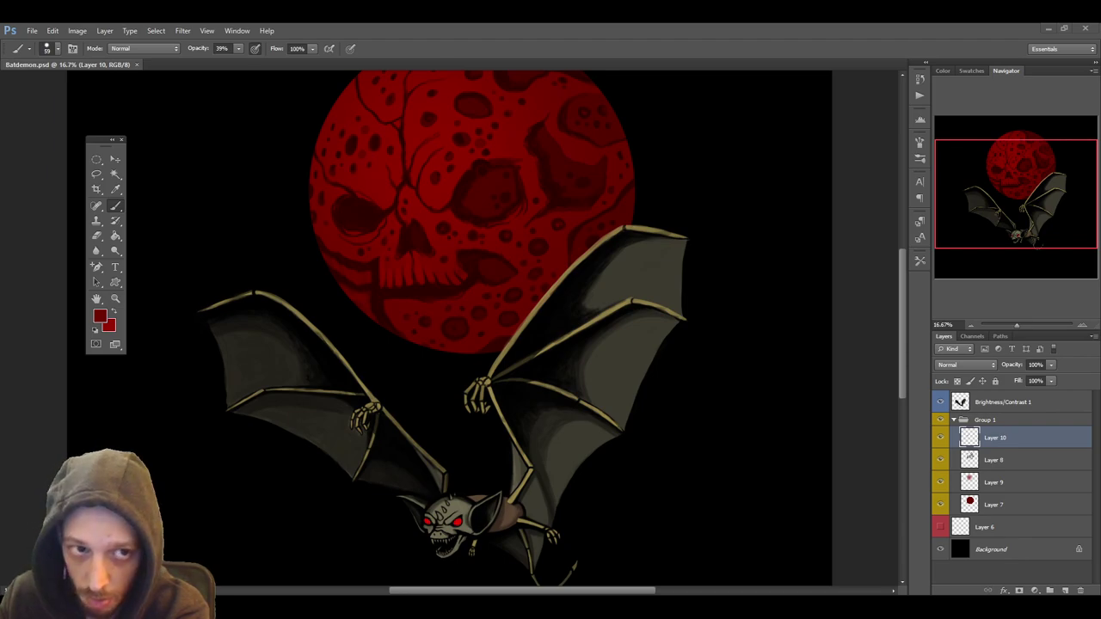
pyautogui.hotkey('ctrl', 'h')
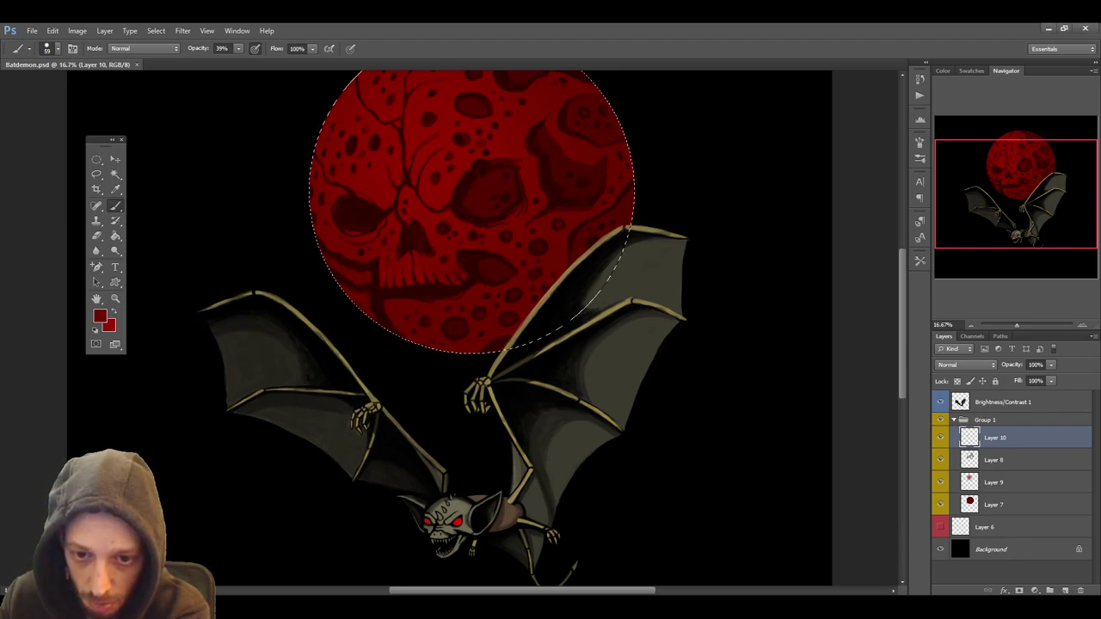
# Shade the skull's cheek beside the mouth with dark red sampled from the smaller eye socket, at 27% brush opacity
pyautogui.scroll(3, 559, 440)
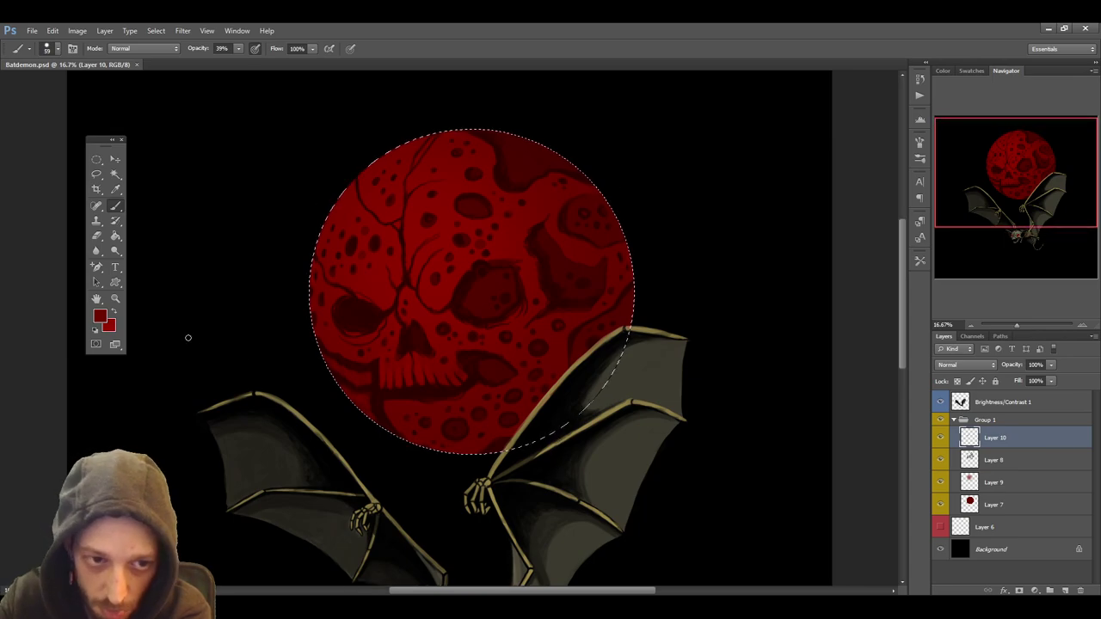
pyautogui.click(117, 189)
pyautogui.click(358, 313)
pyautogui.click(116, 206)
pyautogui.moveTo(240, 49); pyautogui.dragTo(236, 63)
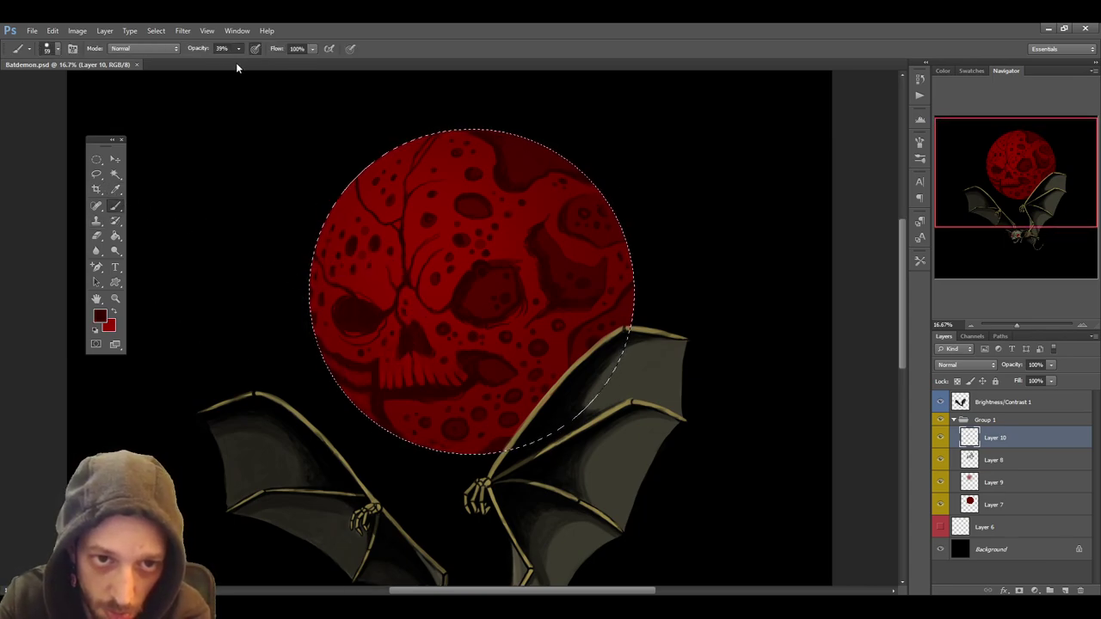
pyautogui.moveTo(340, 368)
pyautogui.mouseDown()
pyautogui.moveTo(322, 347)
pyautogui.moveTo(371, 375)
pyautogui.moveTo(368, 398)
pyautogui.moveTo(337, 374)
pyautogui.mouseUp()
pyautogui.hotkey('ctrl', 'd')
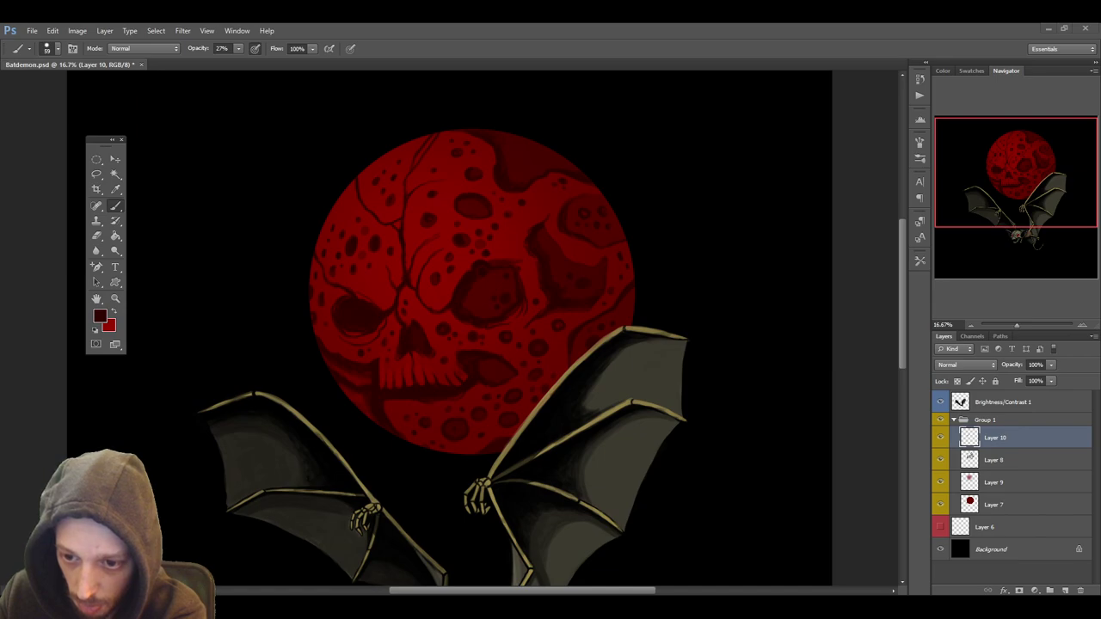
pyautogui.hotkey('ctrl', 'shift', 'd')
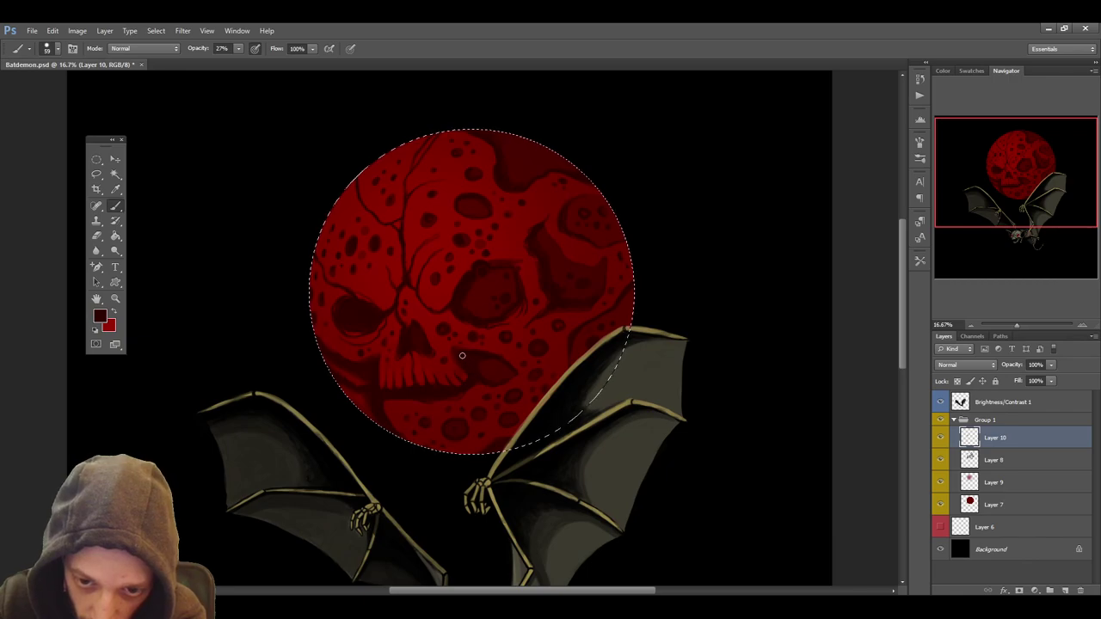
# Brush fine highlights below the smaller eye socket with brighter red sampled from the nose bridge and a smaller brush
pyautogui.click(116, 189)
pyautogui.click(417, 307)
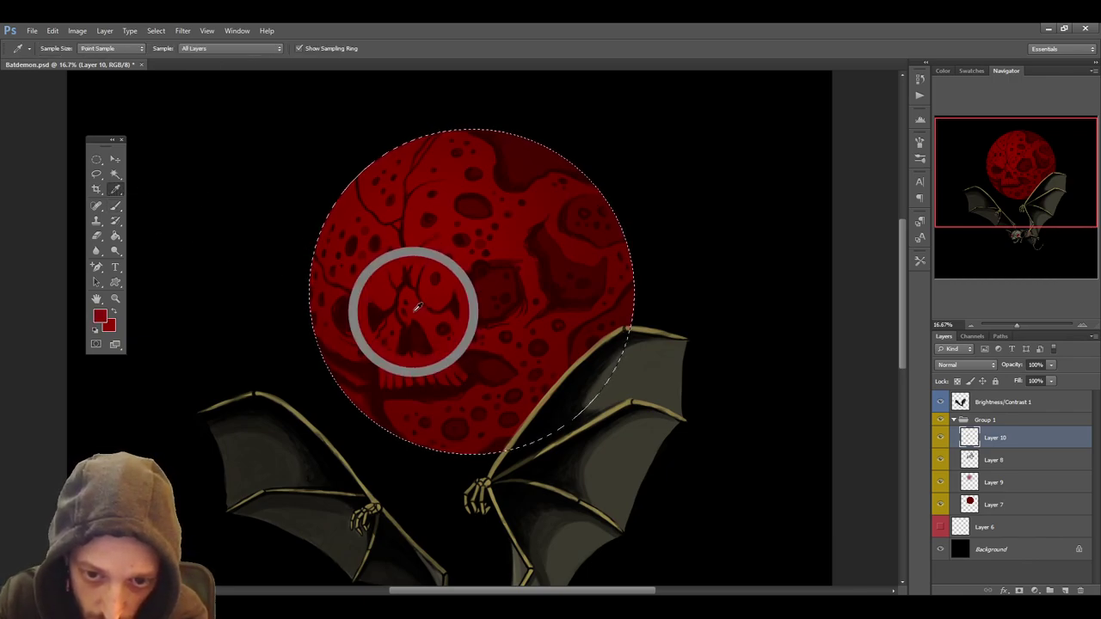
pyautogui.press('b')
pyautogui.press('[')
pyautogui.press('[')
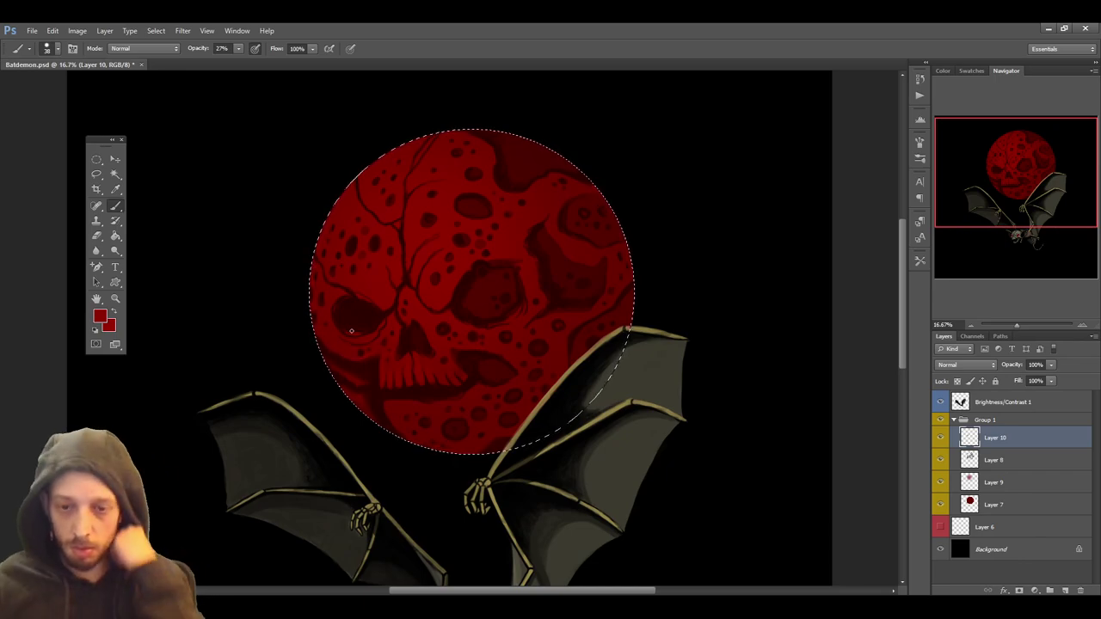
# Blend the surface around the larger eye socket and the cheek with sampled red, reducing the brush to size 42
pyautogui.click(115, 188)
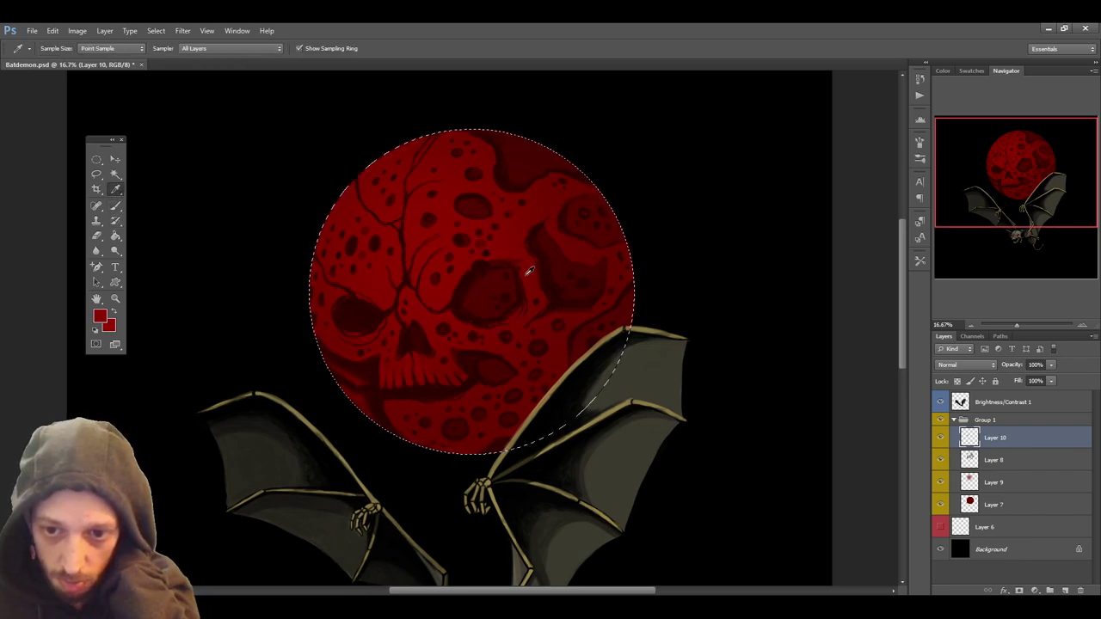
pyautogui.click(115, 205)
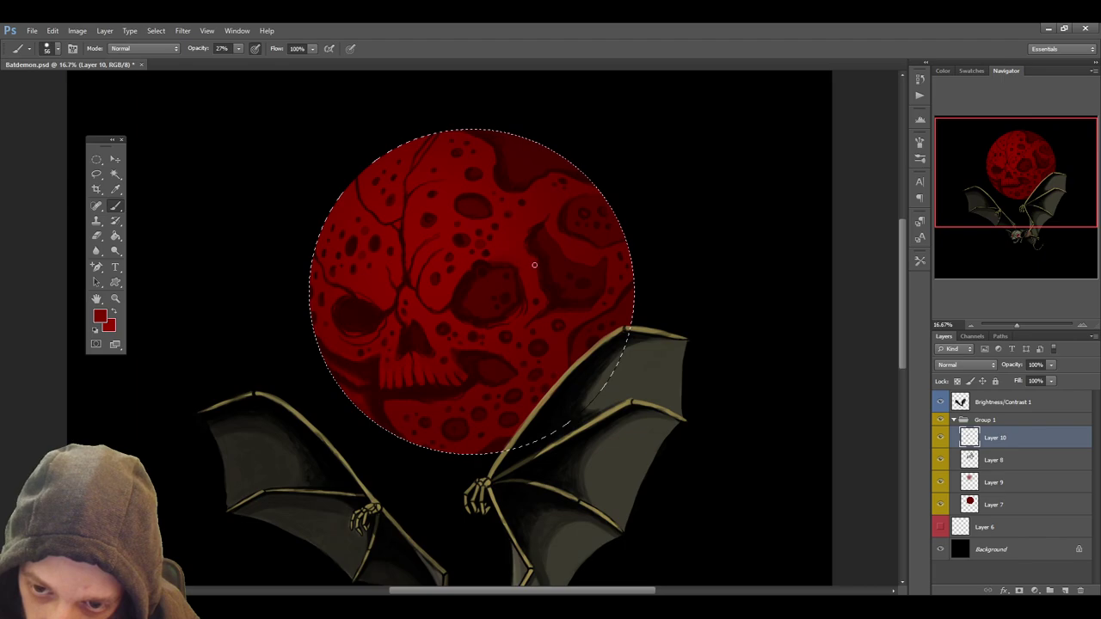
pyautogui.press('[')
pyautogui.press('[')
pyautogui.press('[')
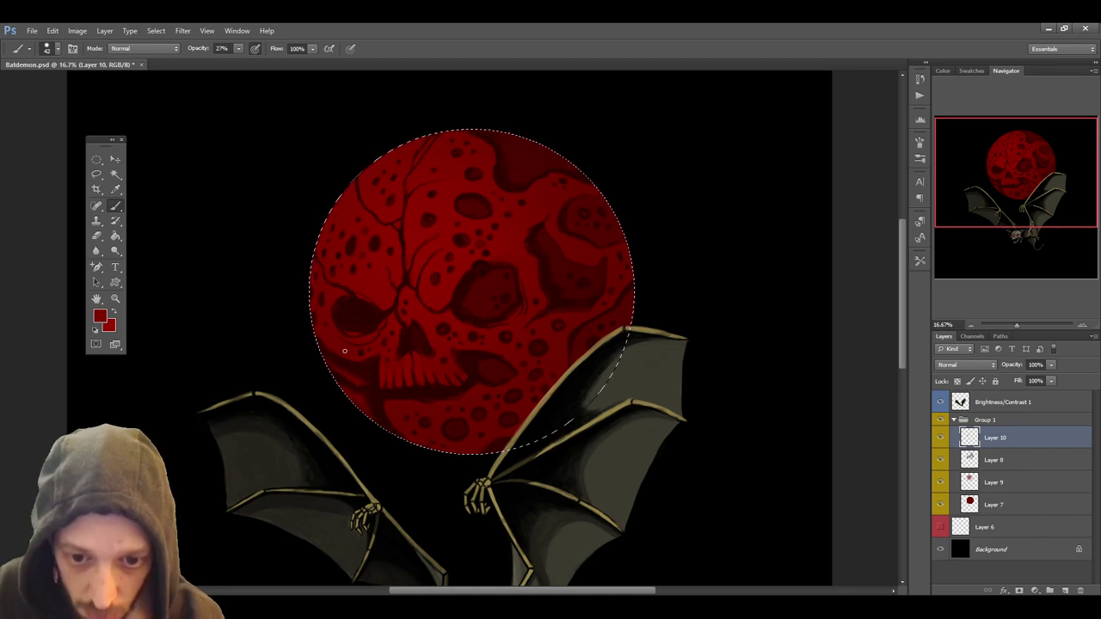
# Deepen the edges of the eye sockets, nose and large dark patches with sampled black and a size 27 brush
pyautogui.click(117, 189)
pyautogui.click(179, 191)
pyautogui.click(115, 207)
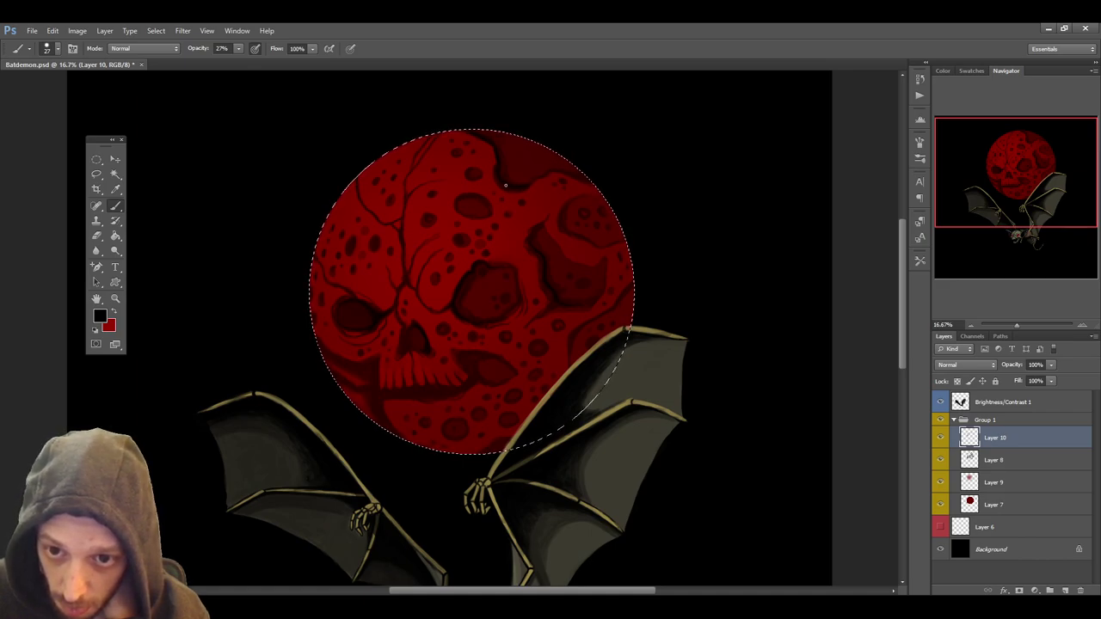
pyautogui.moveTo(509, 184); pyautogui.dragTo(526, 175)
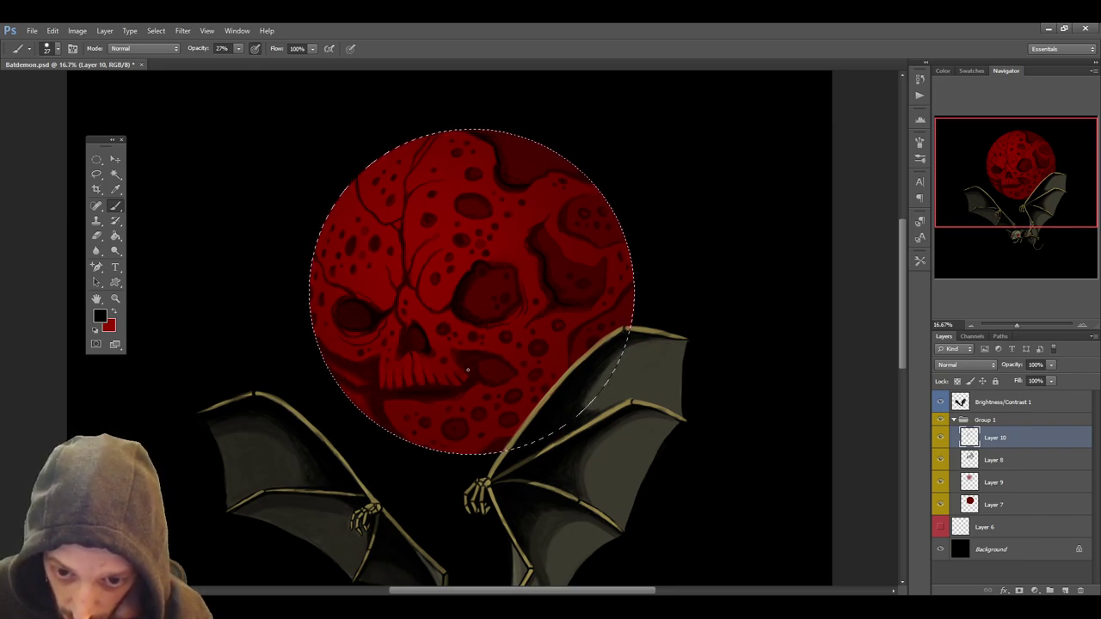
# Blacken the mouth line and the upper dark patch's edge with a size 48 brush, and deselect the moon
pyautogui.press(']')
pyautogui.press(']')
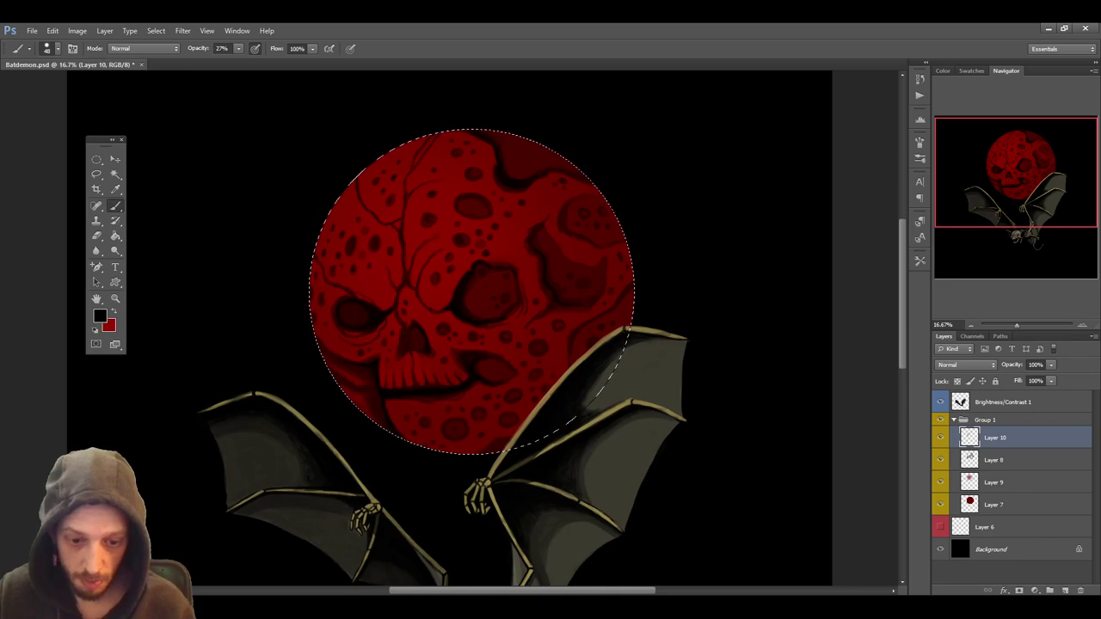
pyautogui.hotkey('ctrl', 'd')
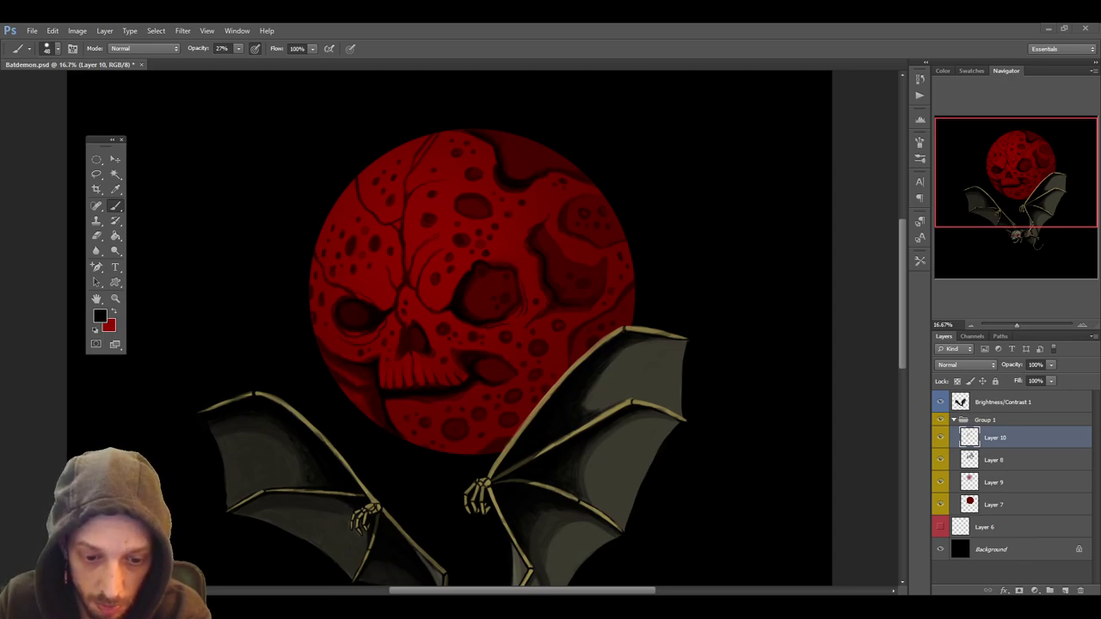
# Darken the moon's craters in black within its outline selection using a size 32 brush, and save the file
pyautogui.keyDown('ctrl'); pyautogui.click(969, 504); pyautogui.keyUp('ctrl')
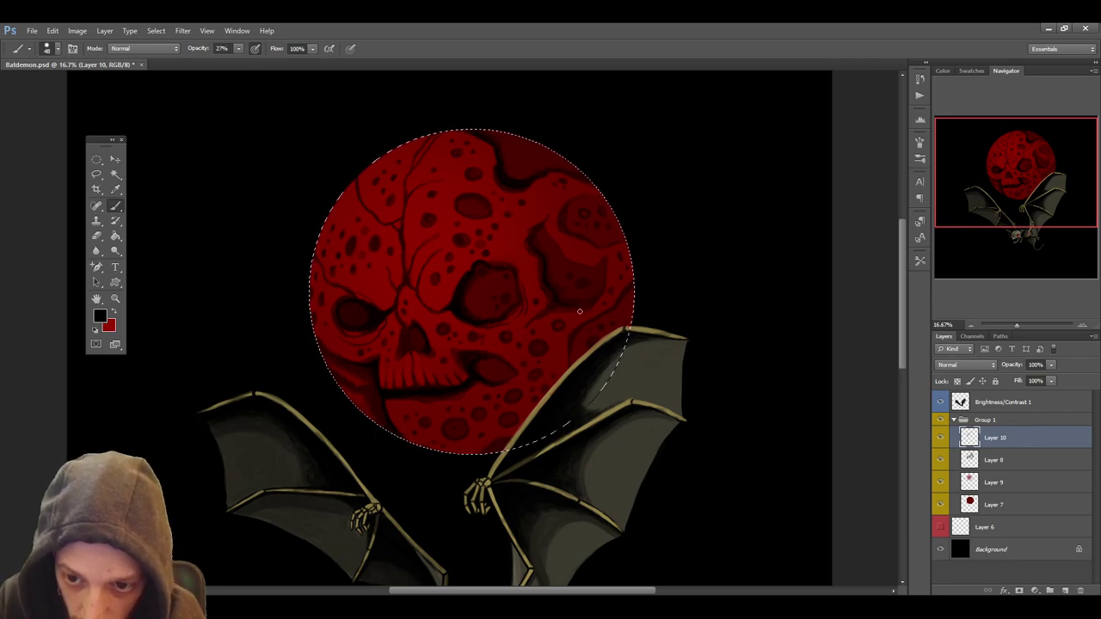
pyautogui.moveTo(587, 301); pyautogui.dragTo(524, 342)
pyautogui.press('[')
pyautogui.press('[')
pyautogui.press('[')
pyautogui.press(']')
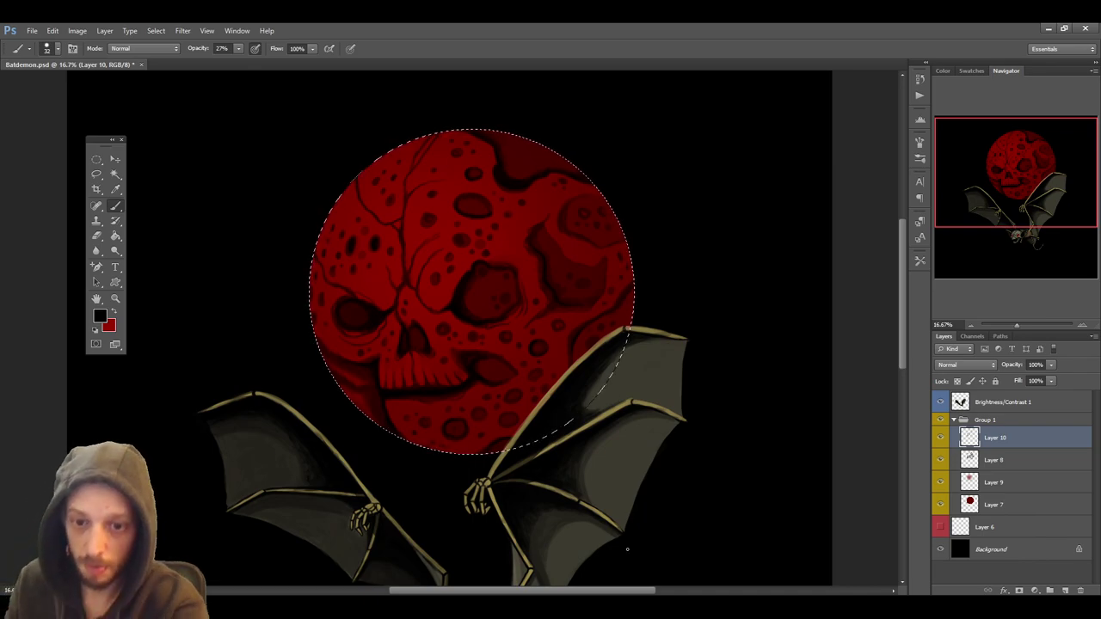
pyautogui.hotkey('ctrl', 's')
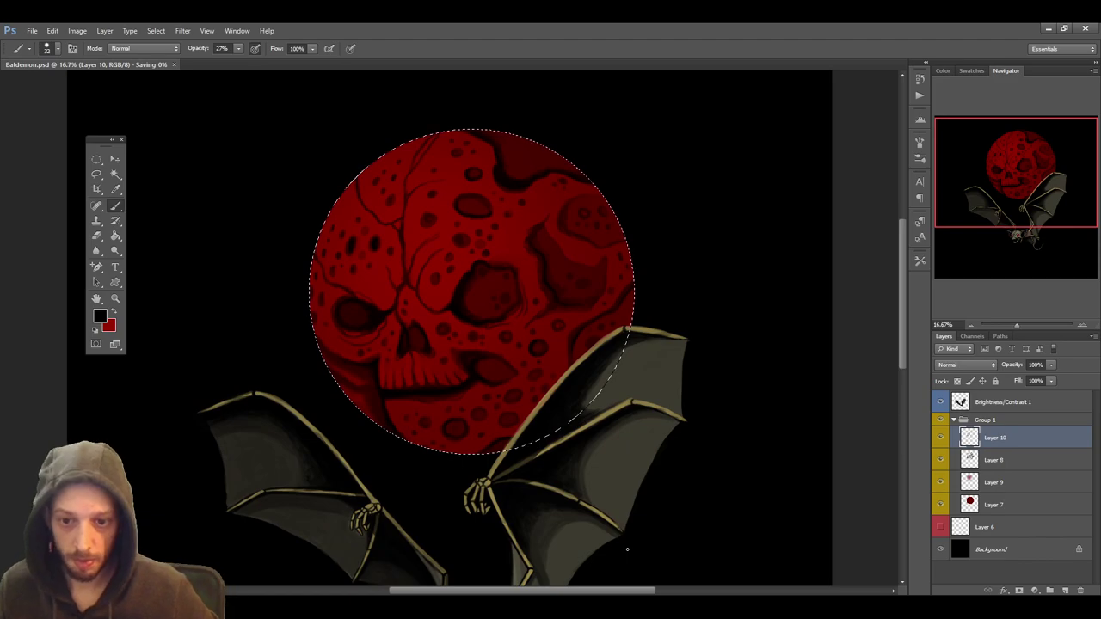
# Brush black over the moon's lower-left rim with the selection cleared, and restore the moon selection
pyautogui.scroll(-2, 627, 549)
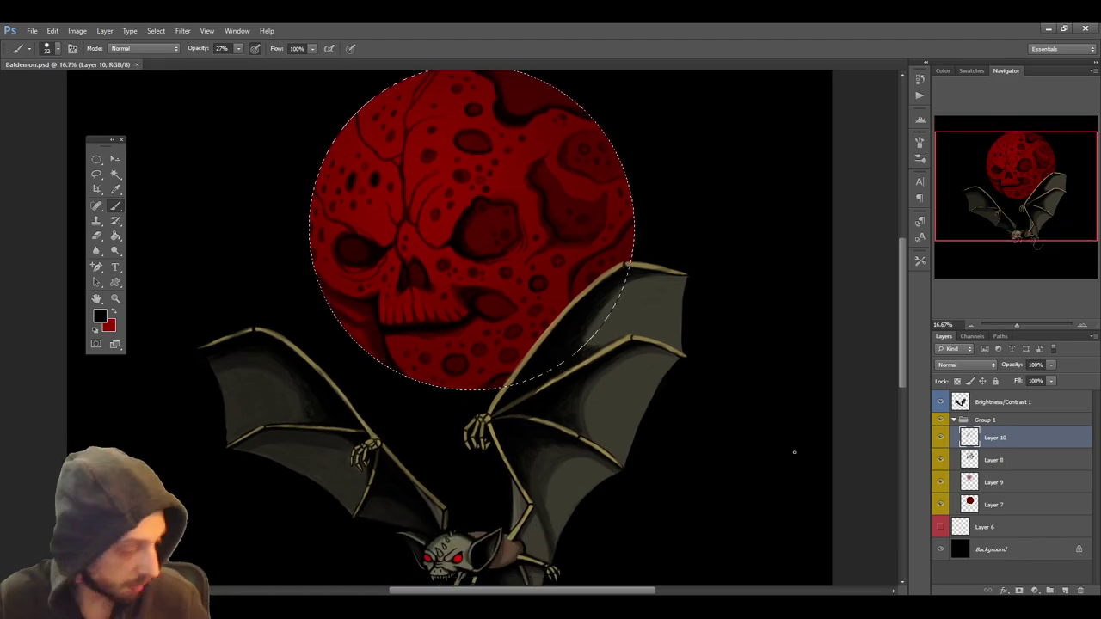
pyautogui.hotkey('ctrl', 'd')
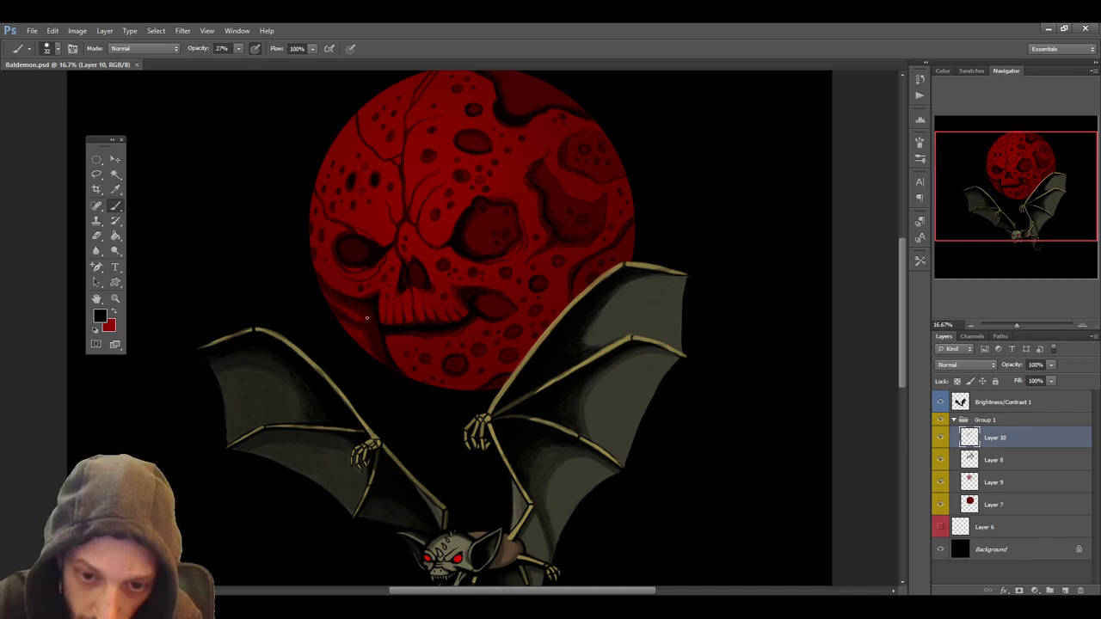
pyautogui.moveTo(406, 376); pyautogui.dragTo(399, 371)
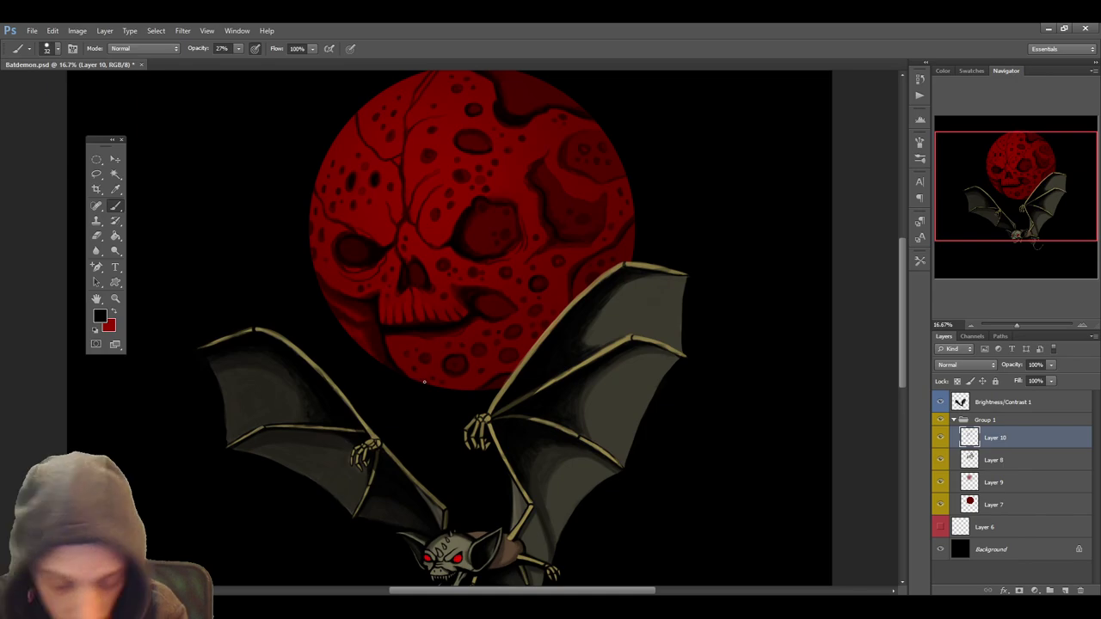
pyautogui.hotkey('ctrl', 'shift', 'd')
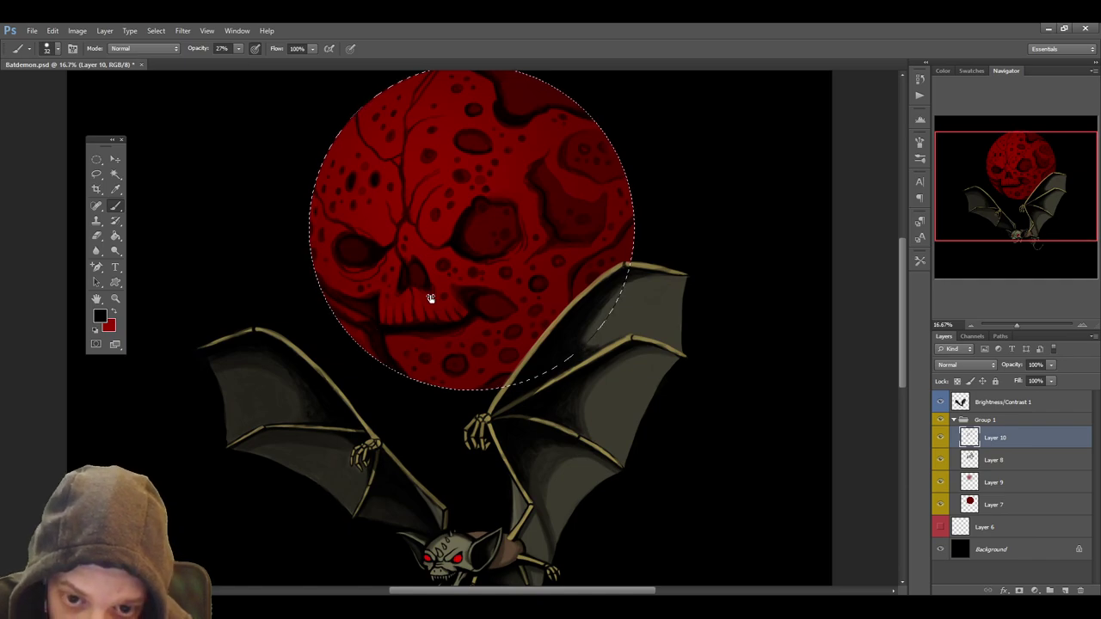
# Shade the dark jaw hollow beside the skull's teeth with sampled dark reds and a size 55 brush, and deselect the moon
pyautogui.click(114, 188)
pyautogui.click(358, 297)
pyautogui.click(117, 206)
pyautogui.press(']')
pyautogui.press(']')
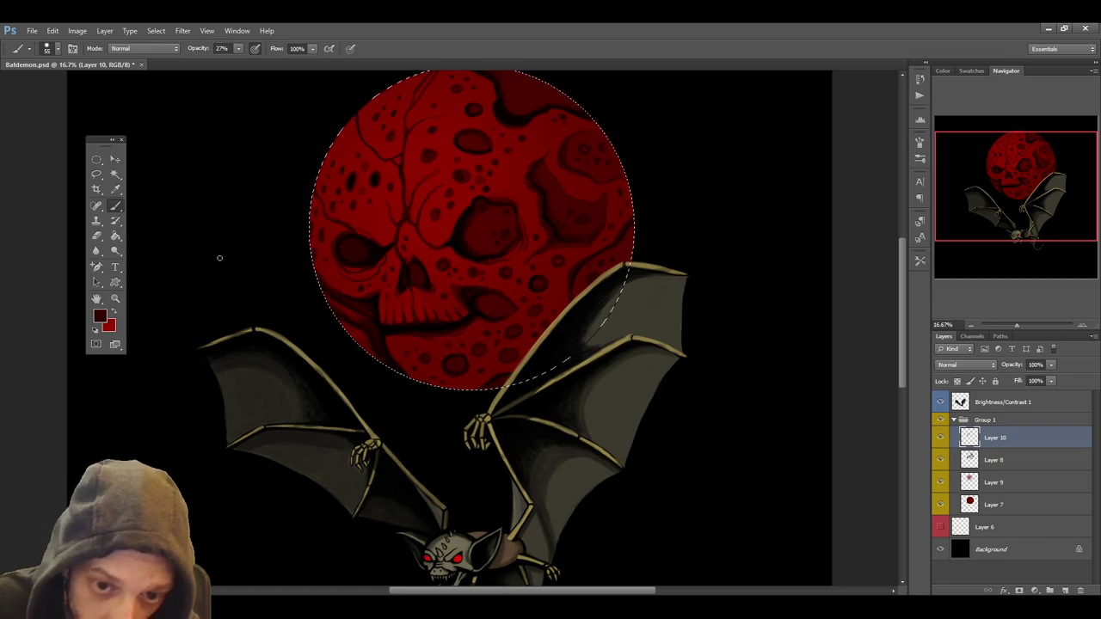
pyautogui.click(115, 188)
pyautogui.click(369, 306)
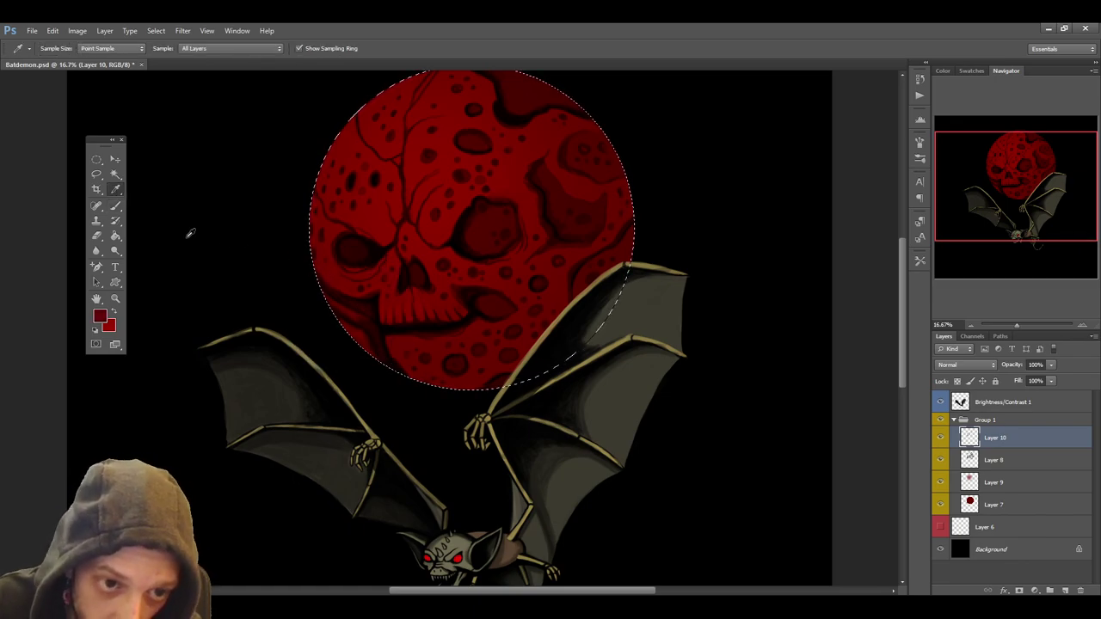
pyautogui.click(117, 206)
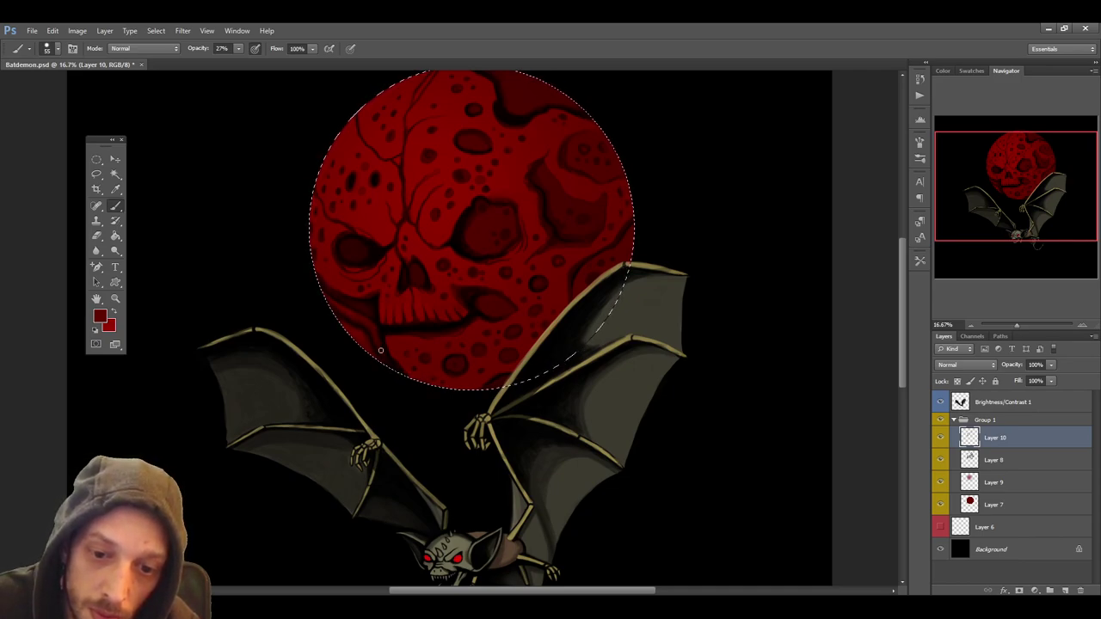
pyautogui.hotkey('ctrl', 'd')
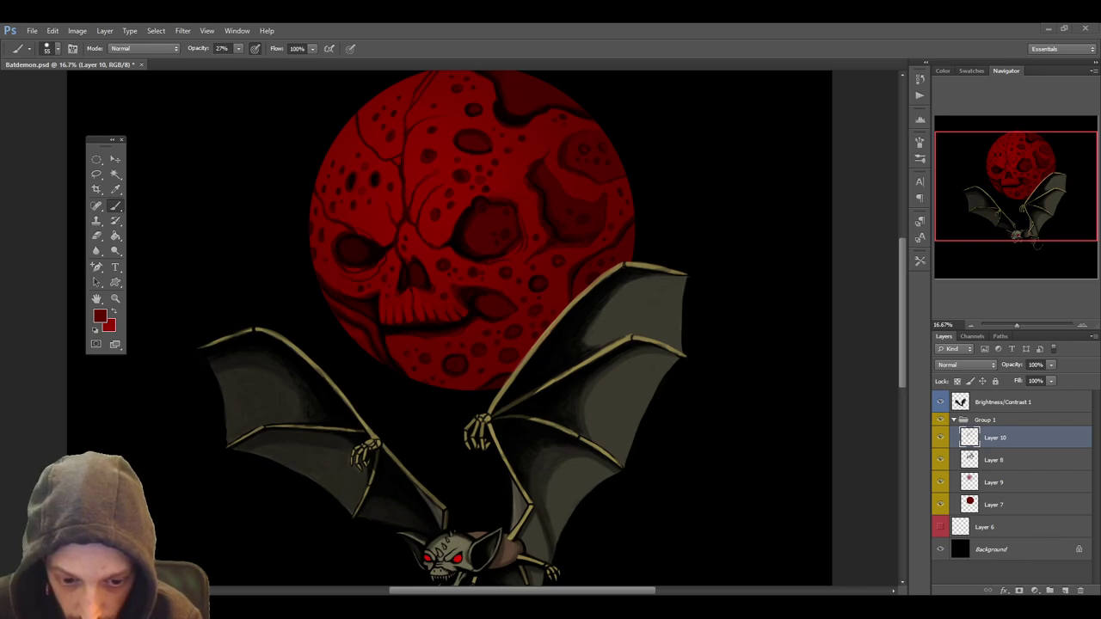
pyautogui.hotkey('ctrl', 'z')
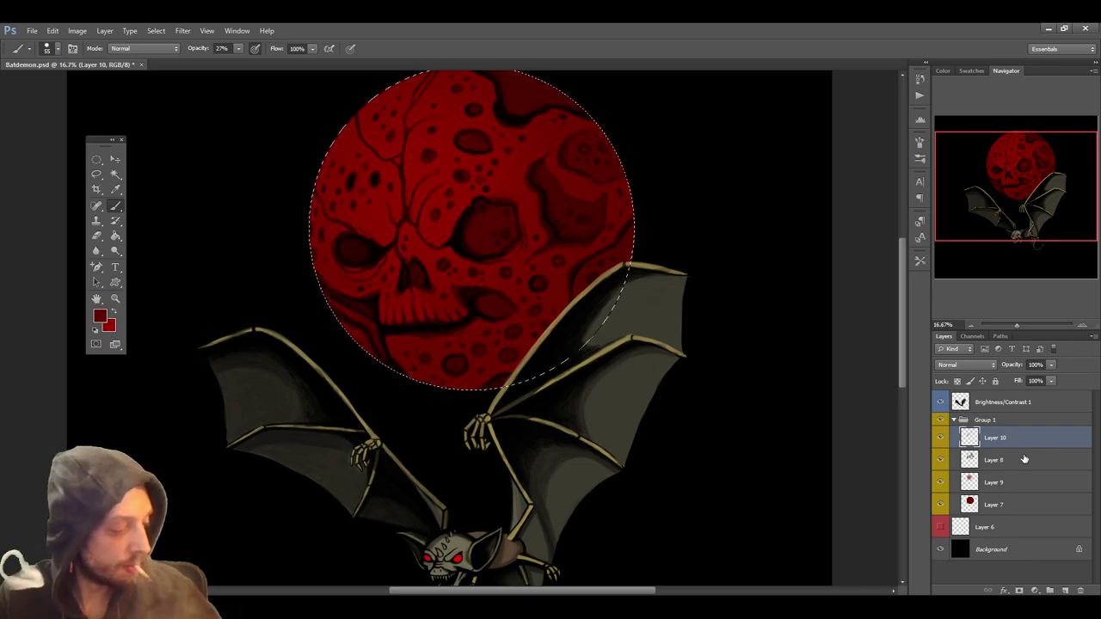
pyautogui.hotkey('ctrl', 'd')
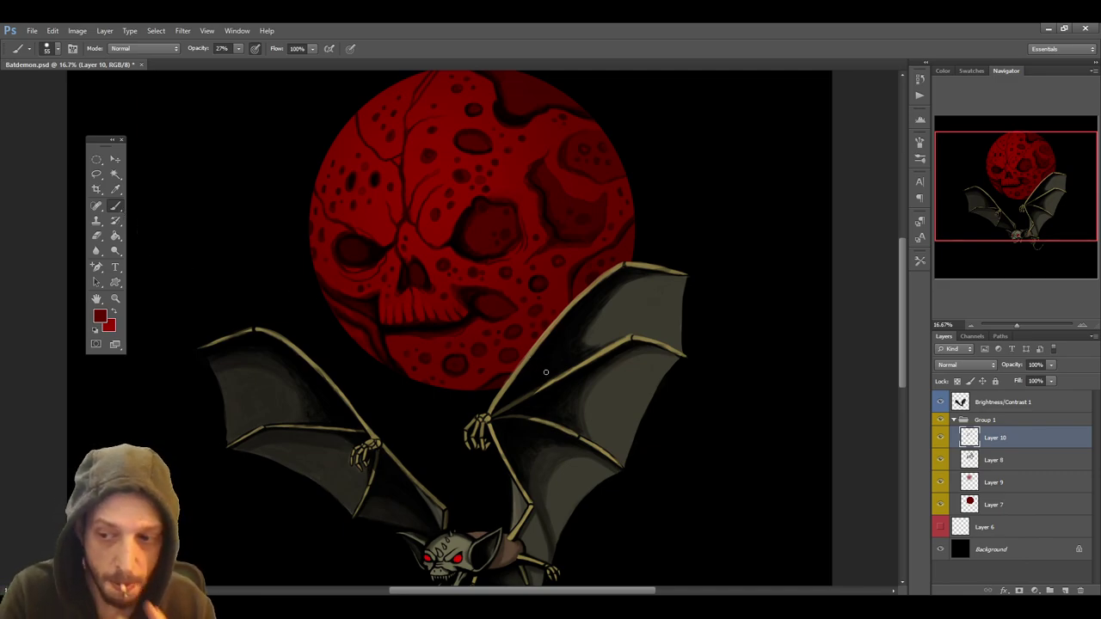
# Select the moon's disc on Layer 7 with the Magic Wand and make Layer 10 active again
pyautogui.click(1024, 507)
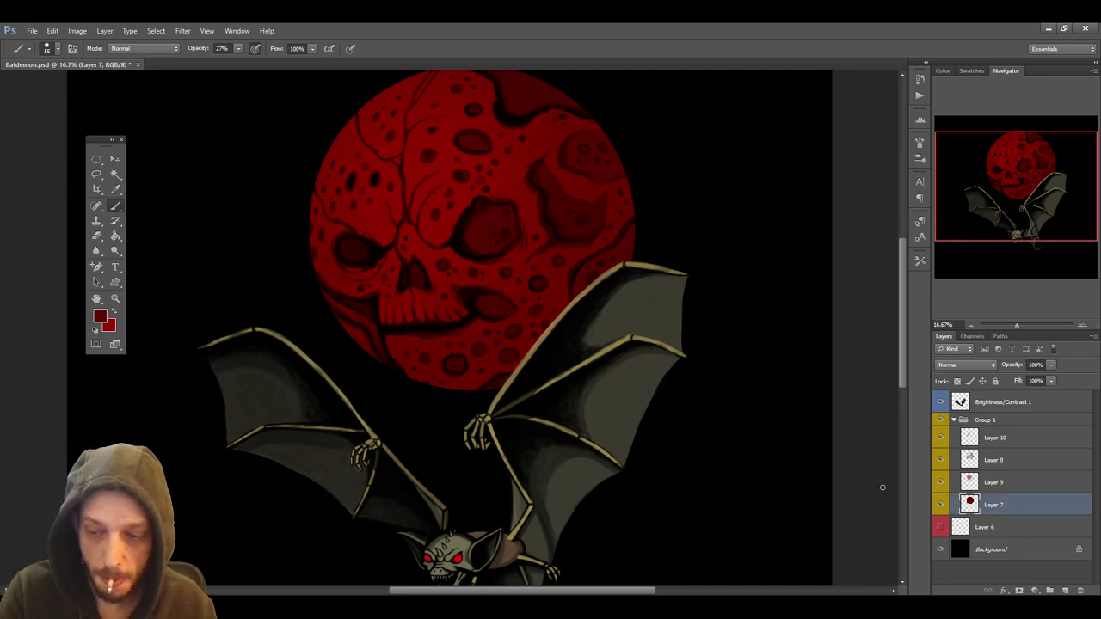
pyautogui.click(115, 173)
pyautogui.click(344, 224)
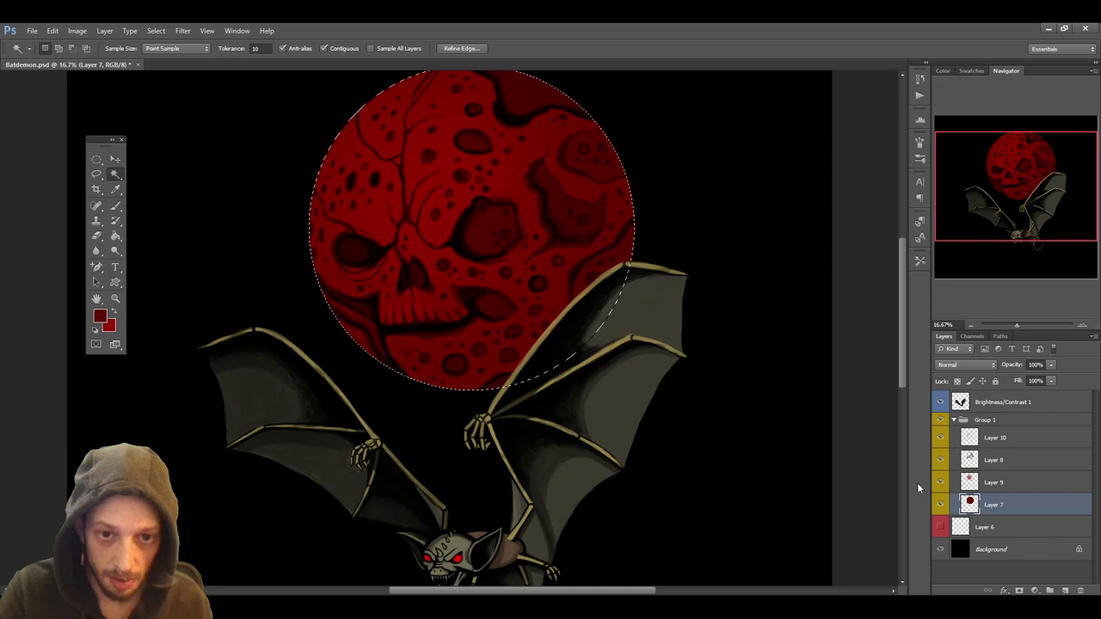
pyautogui.click(1028, 438)
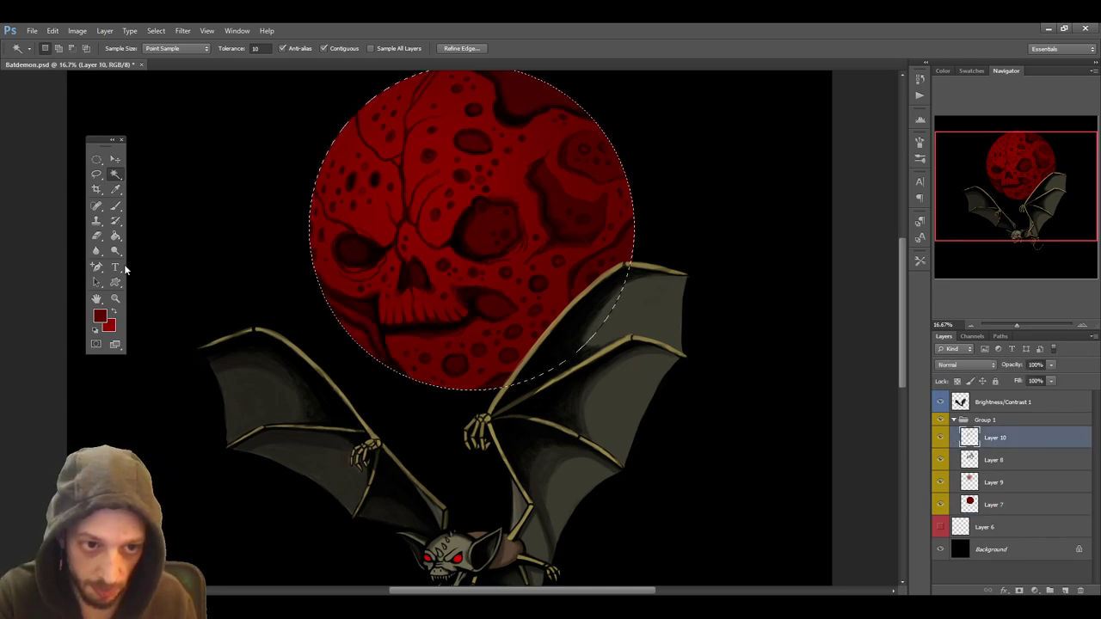
# Blacken the moon's lower-left rim and jaw hollow with sampled black, a size 27 brush and 73% opacity
pyautogui.click(115, 206)
pyautogui.keyDown('alt'); pyautogui.click(163, 195); pyautogui.keyUp('alt')
pyautogui.moveTo(311, 199)
pyautogui.mouseDown()
pyautogui.moveTo(306, 305)
pyautogui.moveTo(341, 272)
pyautogui.moveTo(312, 248)
pyautogui.moveTo(315, 273)
pyautogui.mouseUp()
pyautogui.press('[')
pyautogui.press('[')
pyautogui.press('[')
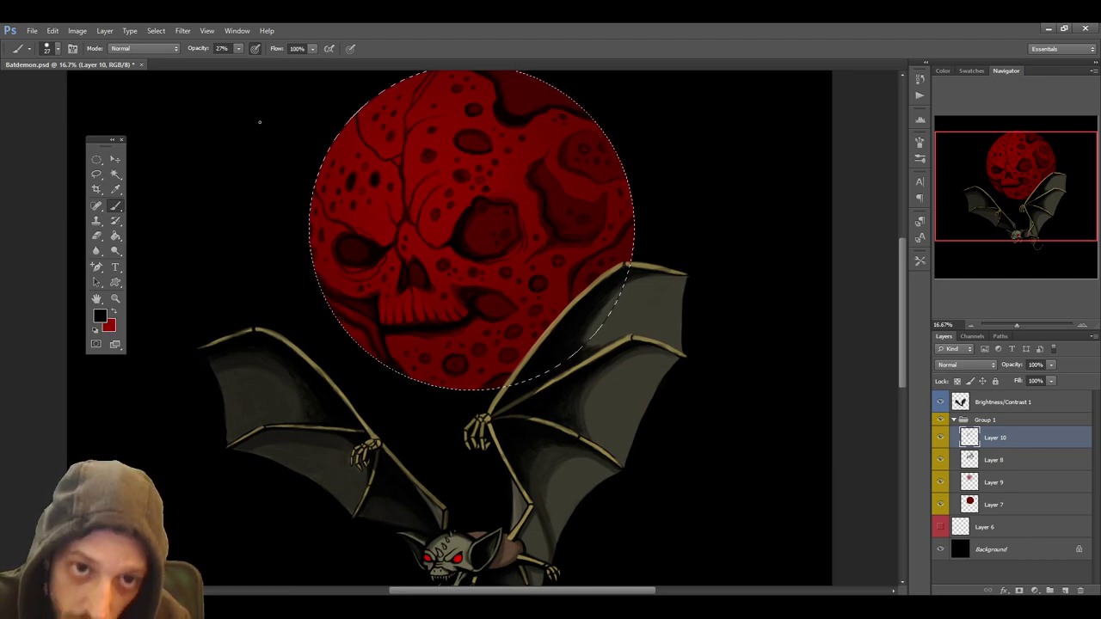
pyautogui.moveTo(236, 48); pyautogui.dragTo(262, 60)
pyautogui.moveTo(320, 302)
pyautogui.mouseDown()
pyautogui.moveTo(317, 274)
pyautogui.moveTo(320, 283)
pyautogui.mouseUp()
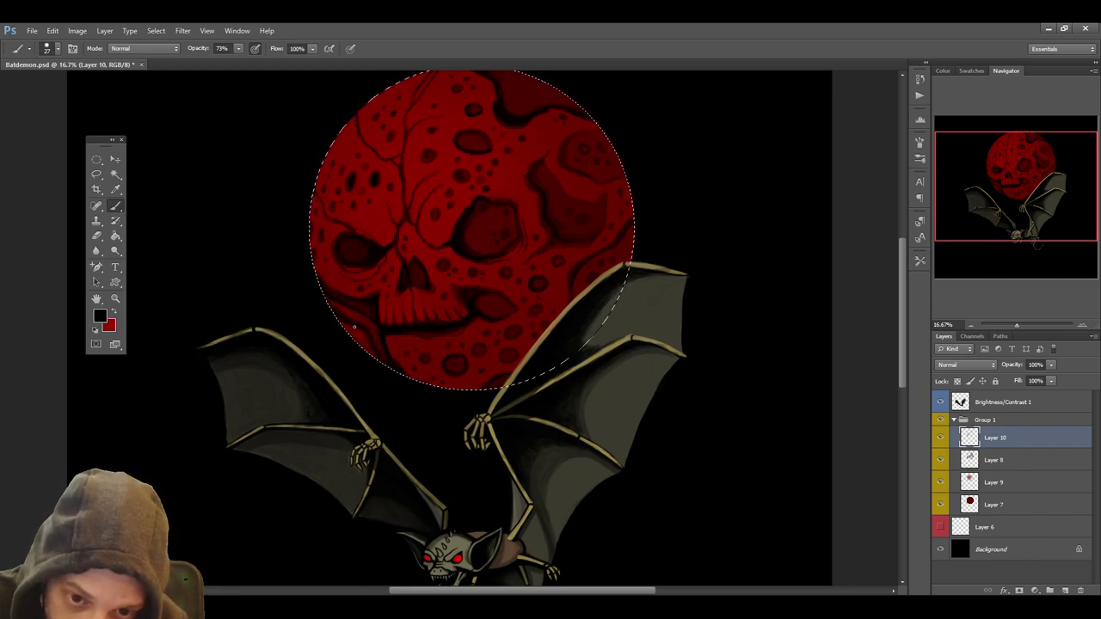
pyautogui.moveTo(347, 319)
pyautogui.mouseDown()
pyautogui.moveTo(317, 275)
pyautogui.moveTo(378, 361)
pyautogui.moveTo(315, 263)
pyautogui.moveTo(396, 374)
pyautogui.mouseUp()
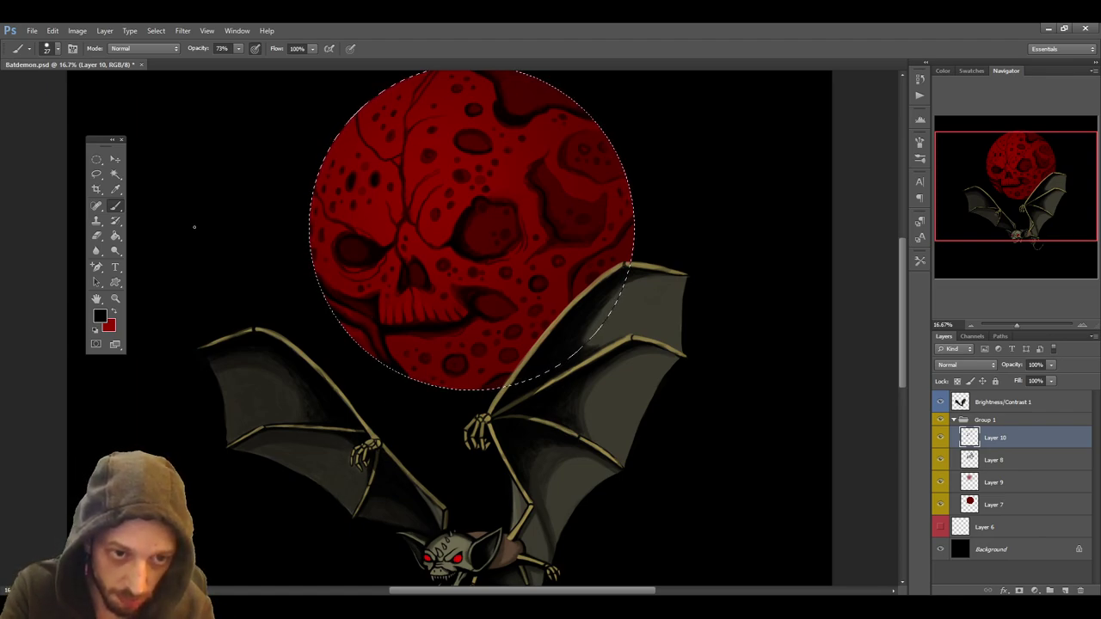
# Deepen the jaw hollow's shadows with sampled near-black tones and a size 59 brush, and deselect the moon
pyautogui.click(115, 188)
pyautogui.click(375, 301)
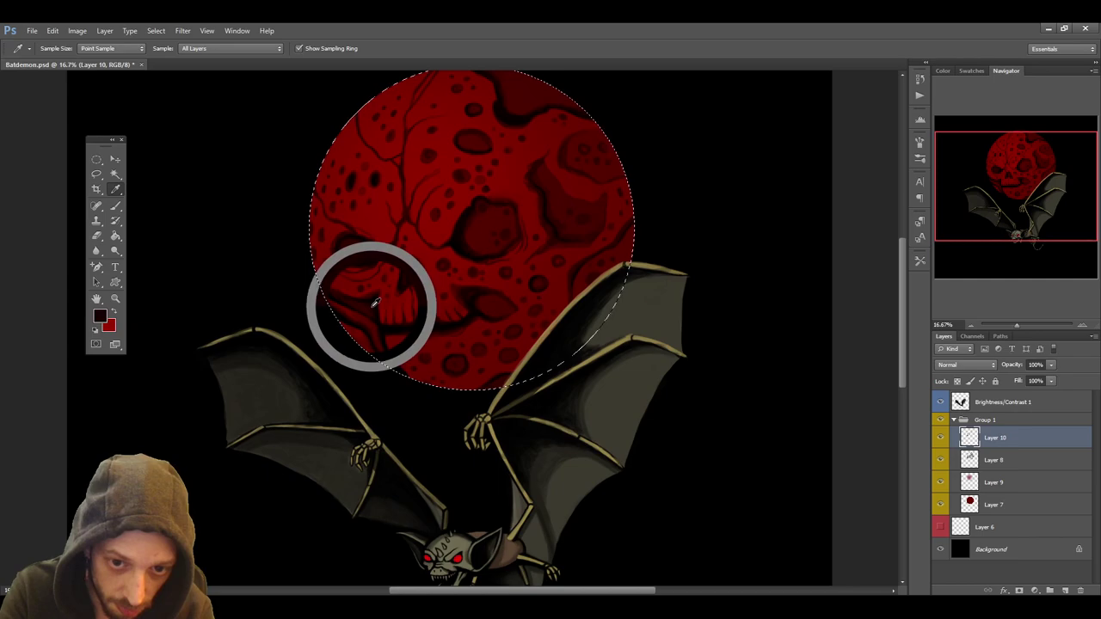
pyautogui.click(115, 206)
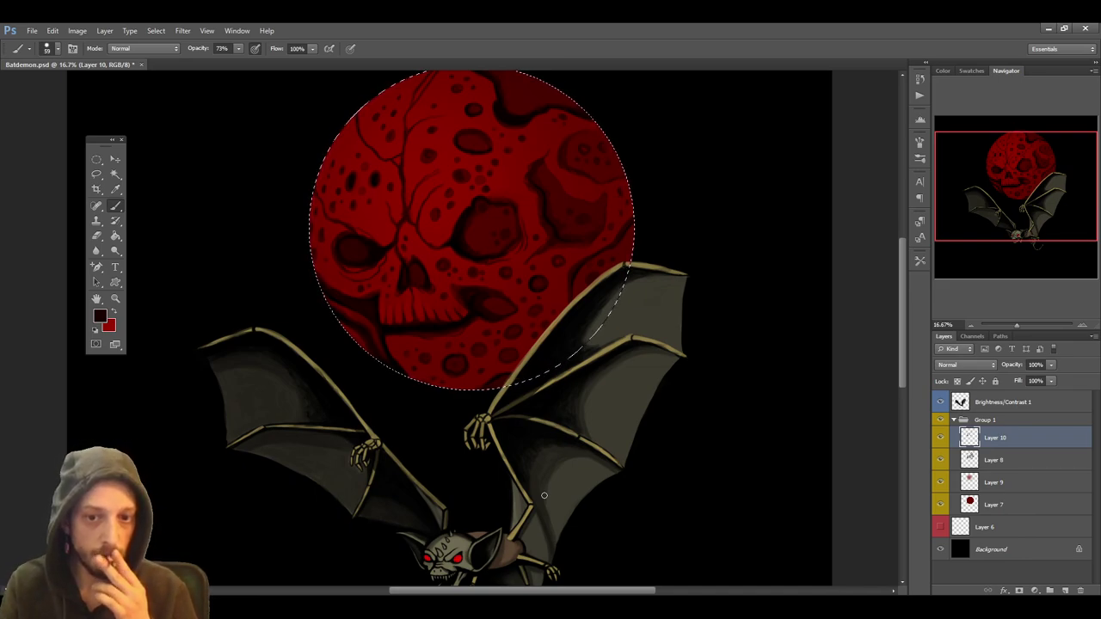
pyautogui.click(115, 188)
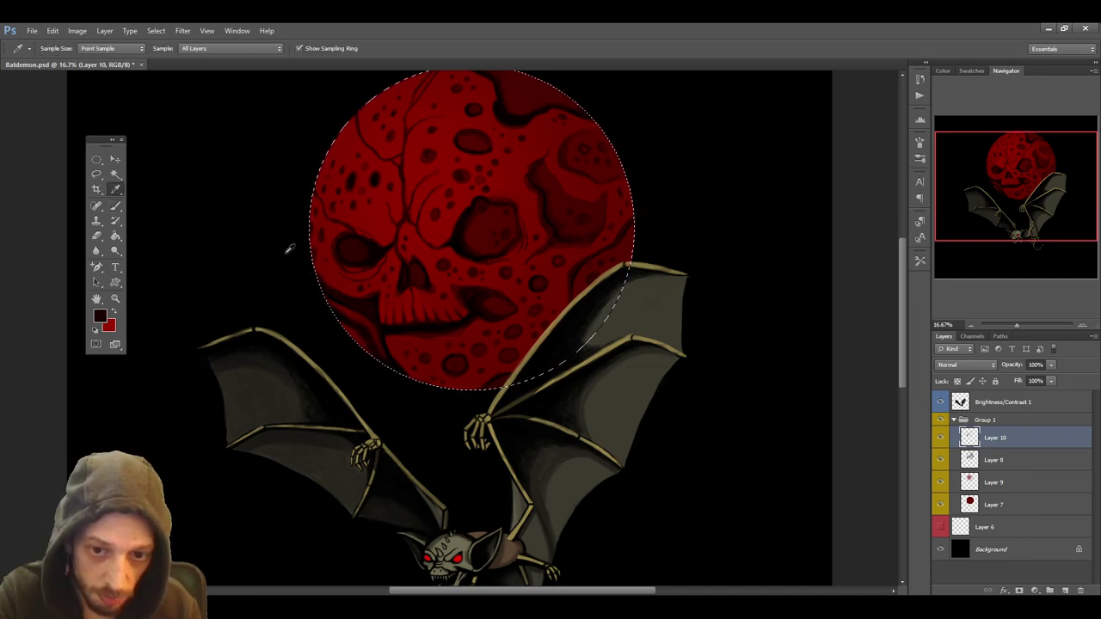
pyautogui.click(424, 325)
pyautogui.click(116, 206)
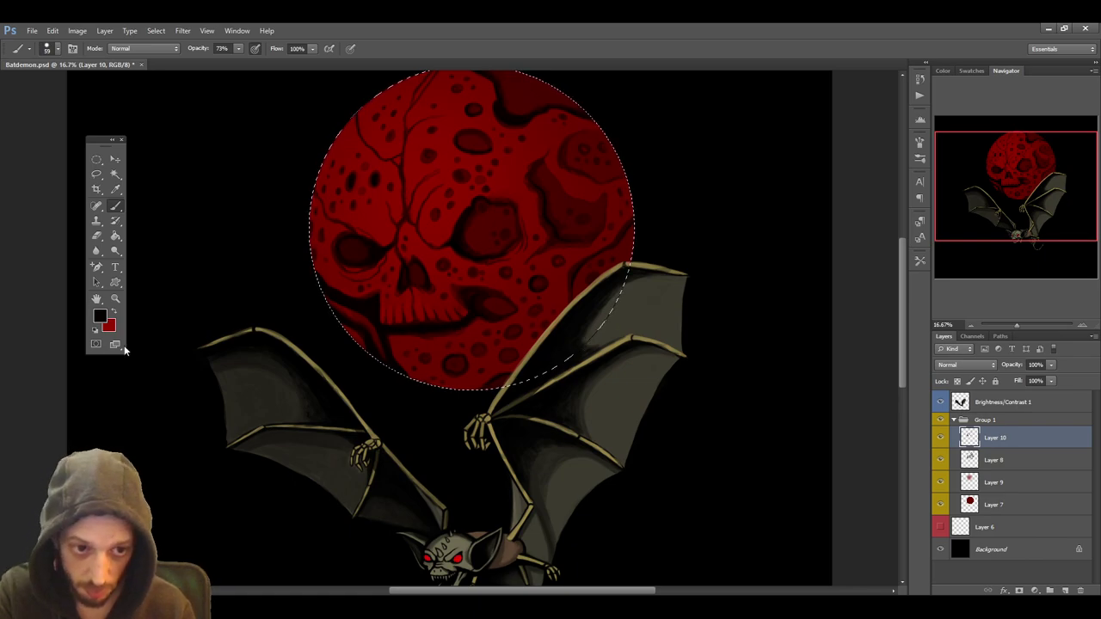
pyautogui.click(102, 315)
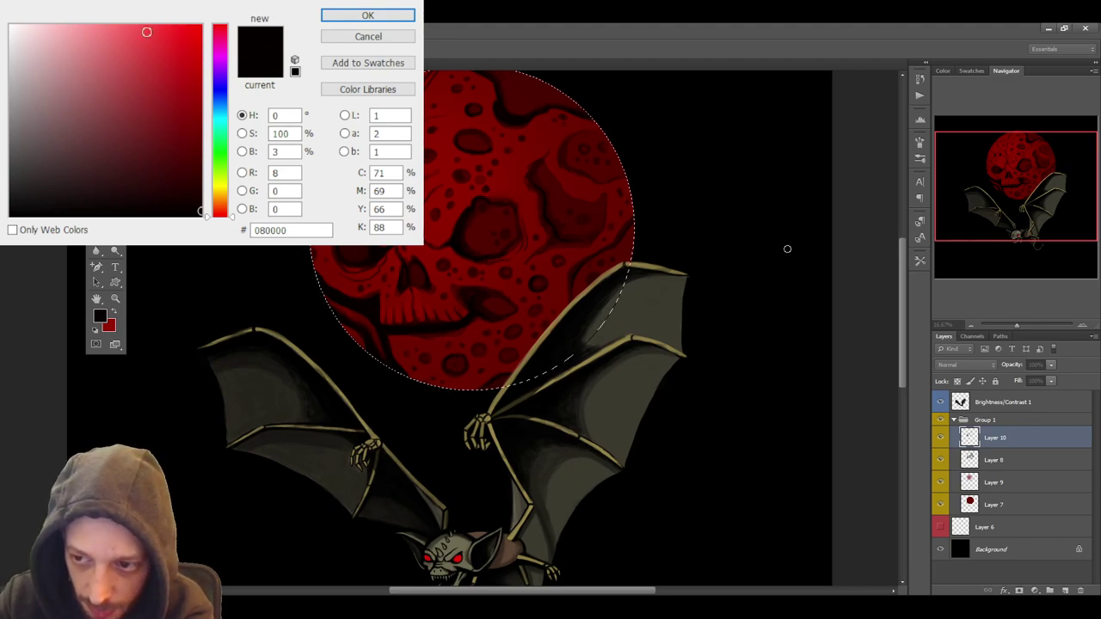
pyautogui.click(368, 17)
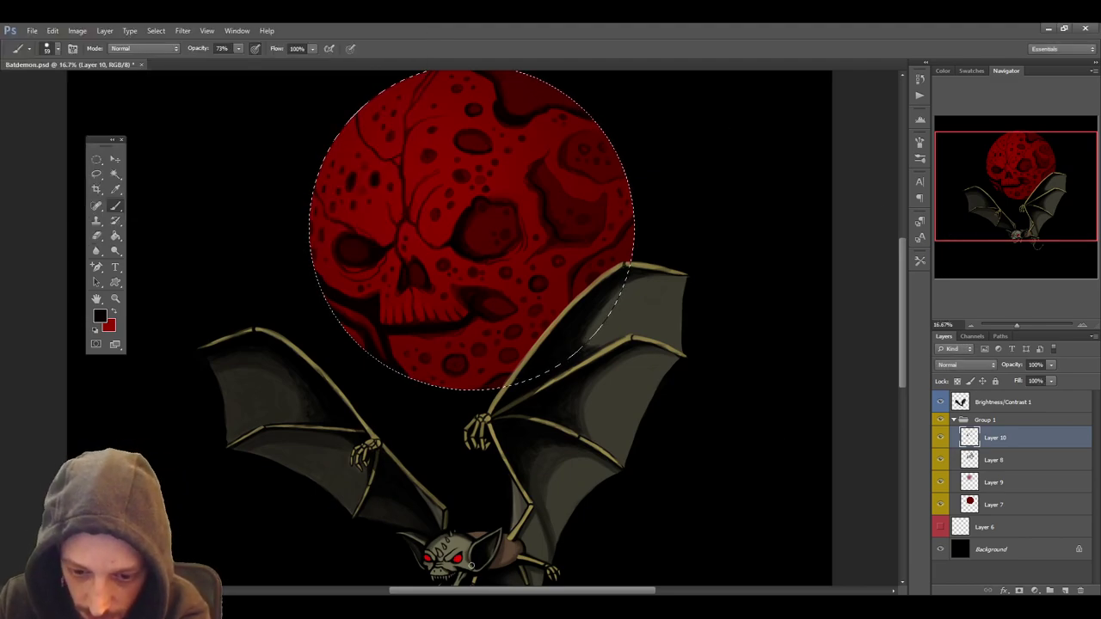
pyautogui.hotkey('ctrl', 'd')
pyautogui.hotkey('ctrl', 'shift', 'd')
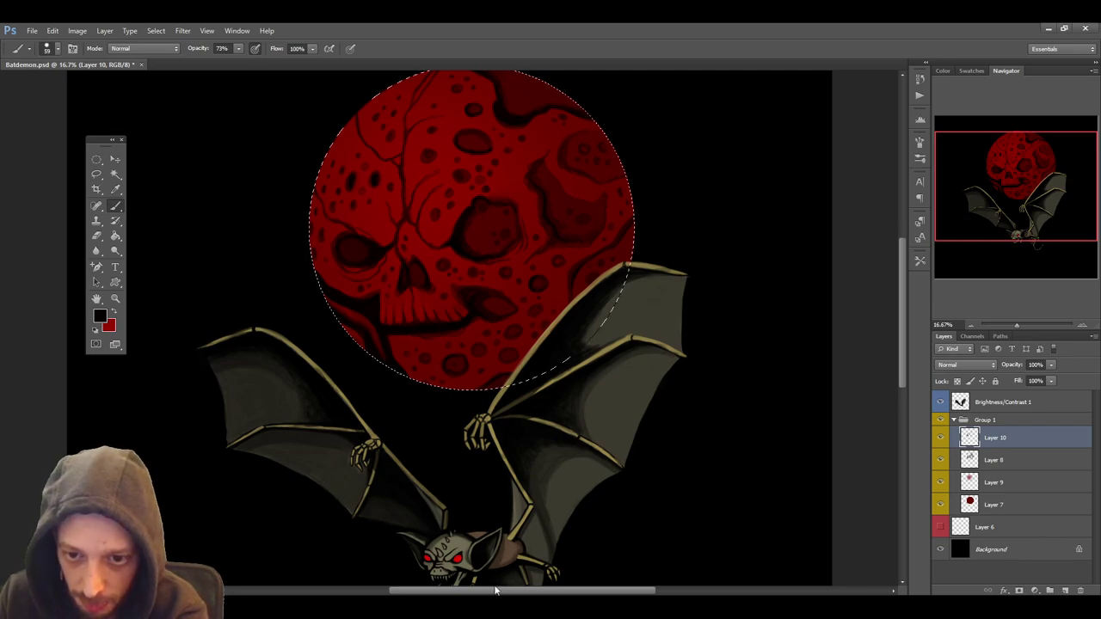
pyautogui.hotkey('ctrl', 'd')
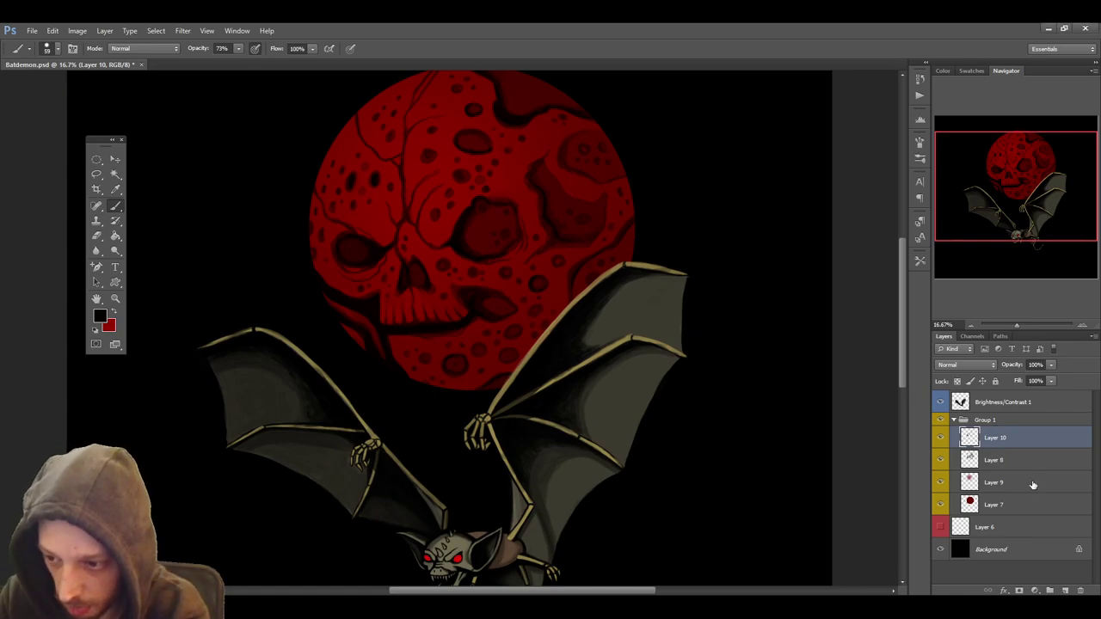
# Add a new layer above Layer 10 and set the brush colour to bright red with a red value of 255
pyautogui.click(1065, 590)
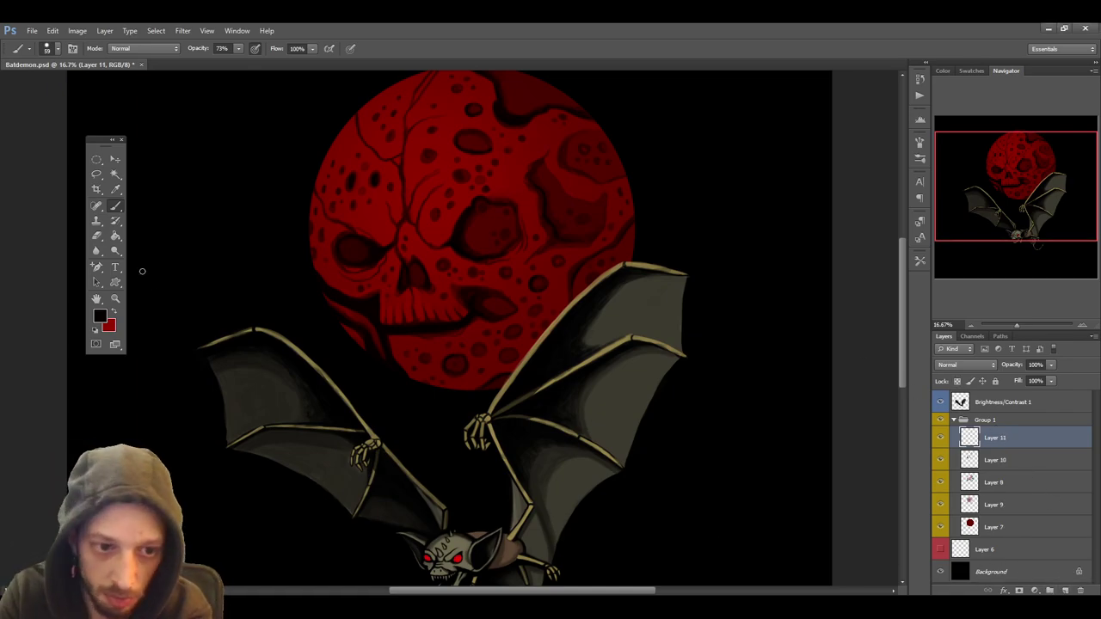
pyautogui.click(114, 312)
pyautogui.press('i')
pyautogui.click(100, 316)
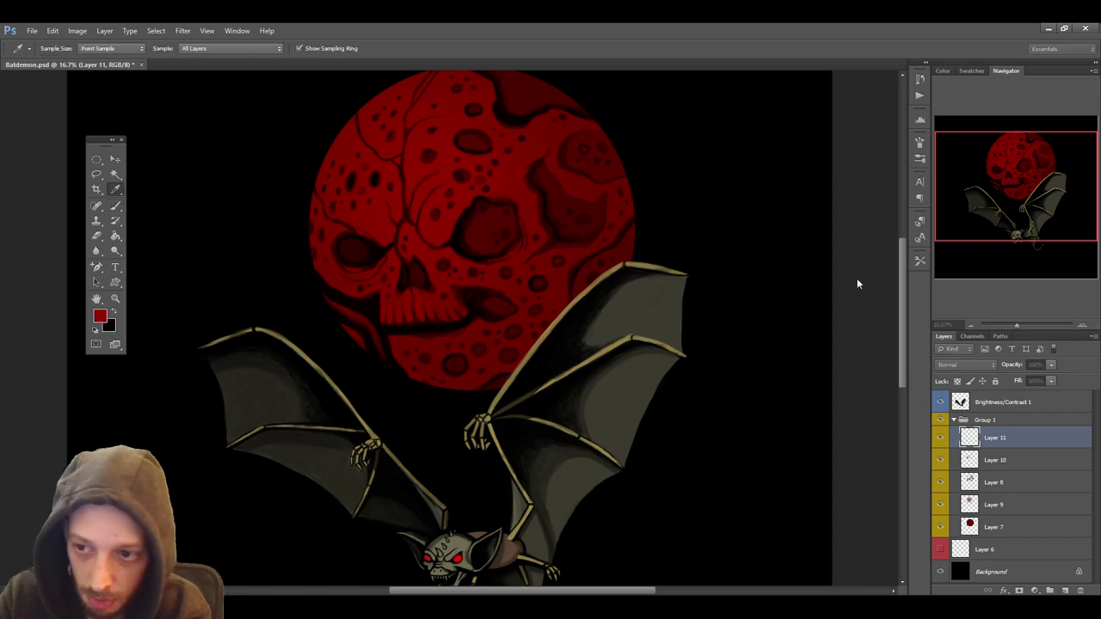
pyautogui.write('255')
pyautogui.click(357, 17)
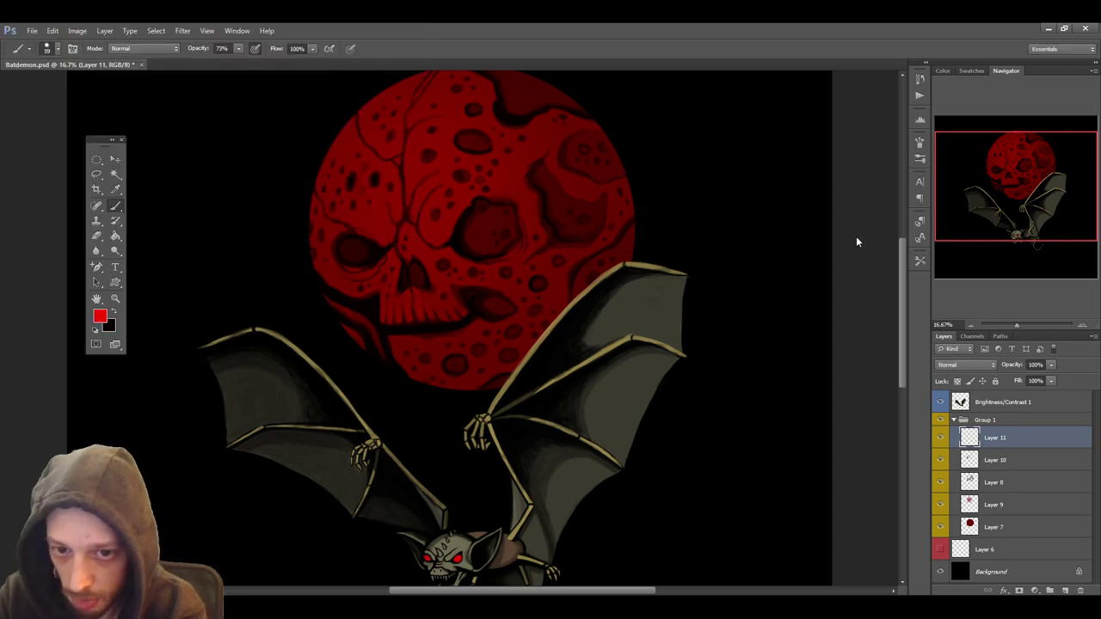
# Paint bright red highlights on Layer 11 beneath the skull's larger eye socket, across the cheek, beside the nose and along the lower lip
pyautogui.moveTo(456, 252)
pyautogui.mouseDown()
pyautogui.moveTo(501, 257)
pyautogui.moveTo(482, 262)
pyautogui.moveTo(450, 248)
pyautogui.moveTo(457, 257)
pyautogui.moveTo(421, 291)
pyautogui.mouseUp()
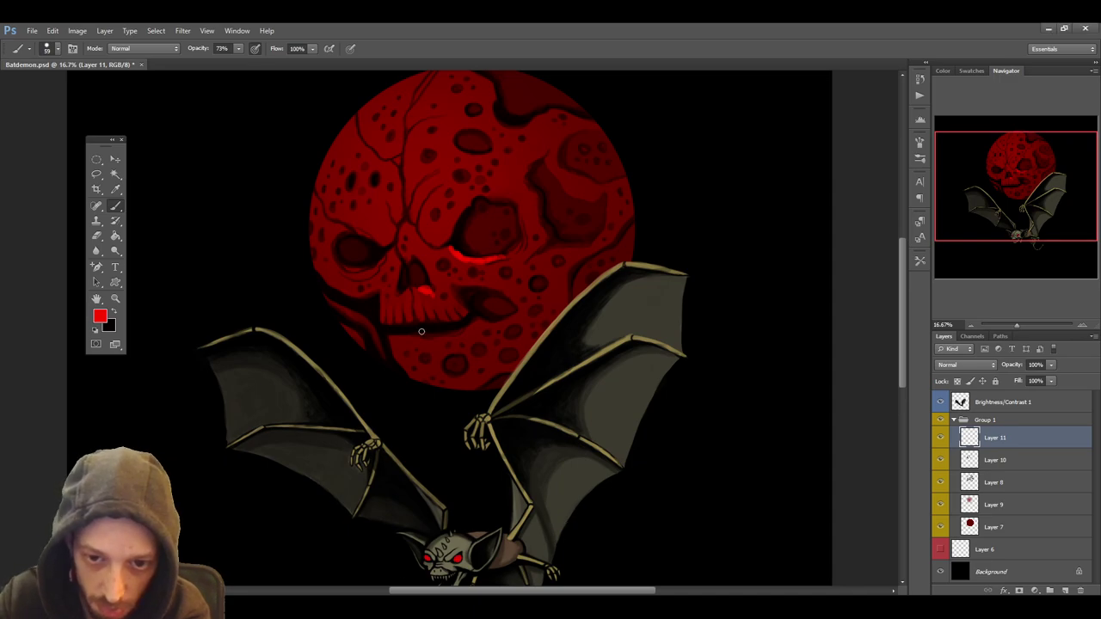
pyautogui.moveTo(388, 339); pyautogui.dragTo(414, 334)
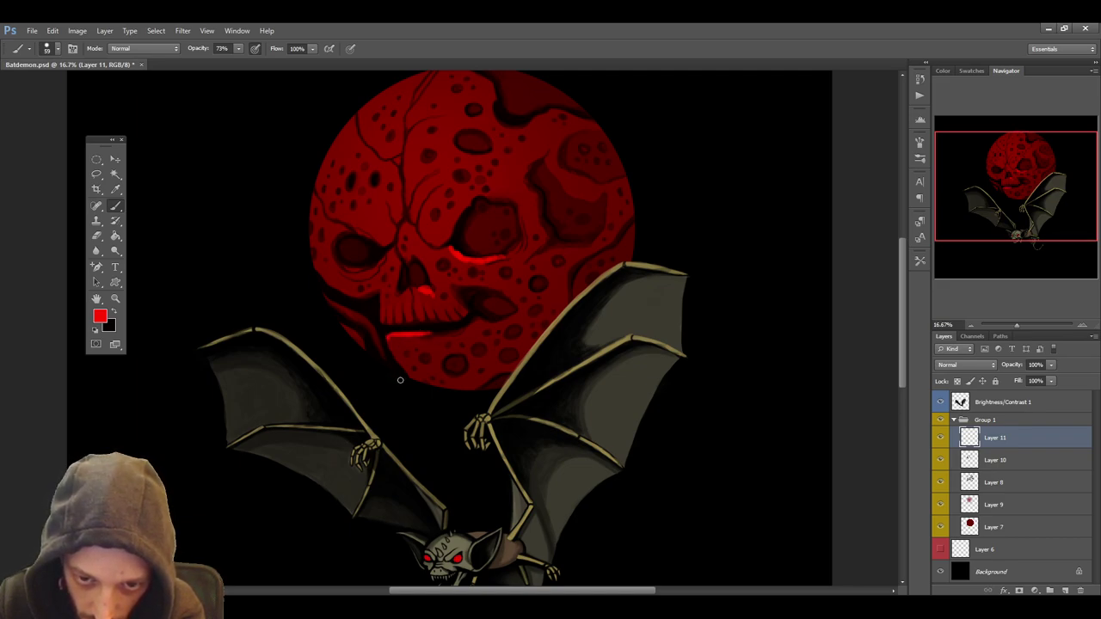
pyautogui.moveTo(433, 298); pyautogui.dragTo(436, 316)
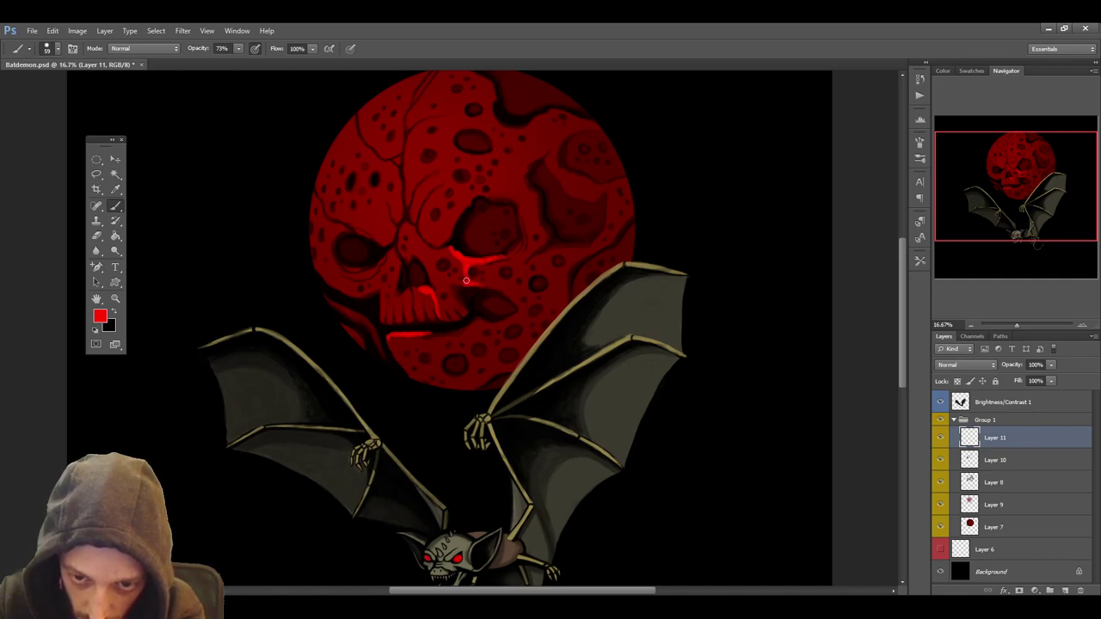
pyautogui.moveTo(463, 286)
pyautogui.mouseDown()
pyautogui.moveTo(466, 314)
pyautogui.moveTo(438, 337)
pyautogui.moveTo(469, 324)
pyautogui.moveTo(426, 333)
pyautogui.moveTo(471, 321)
pyautogui.mouseUp()
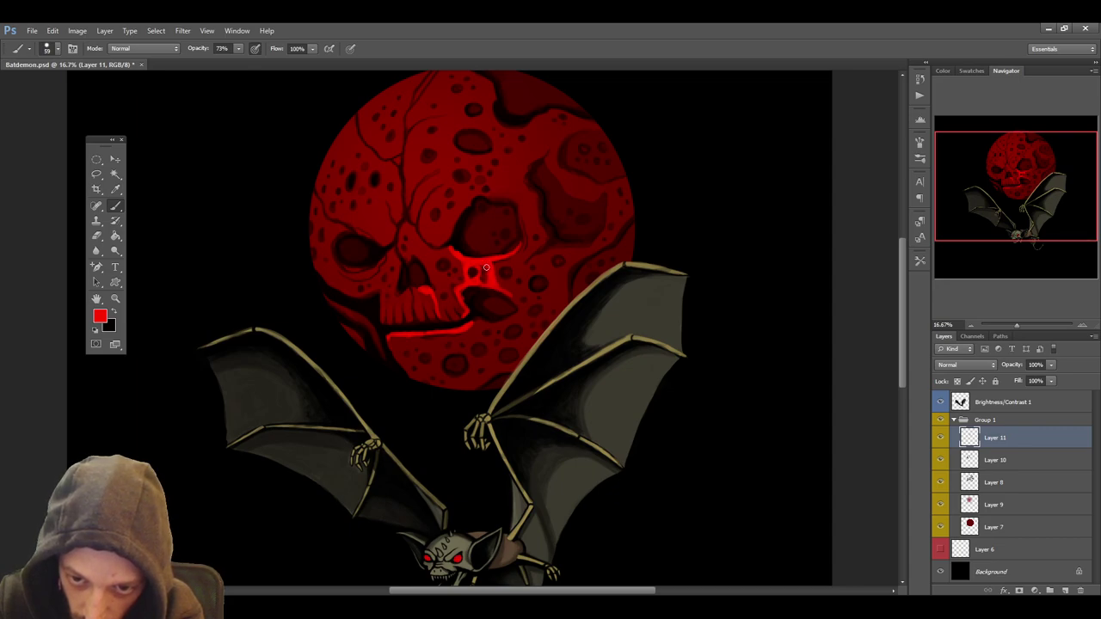
pyautogui.press(']')
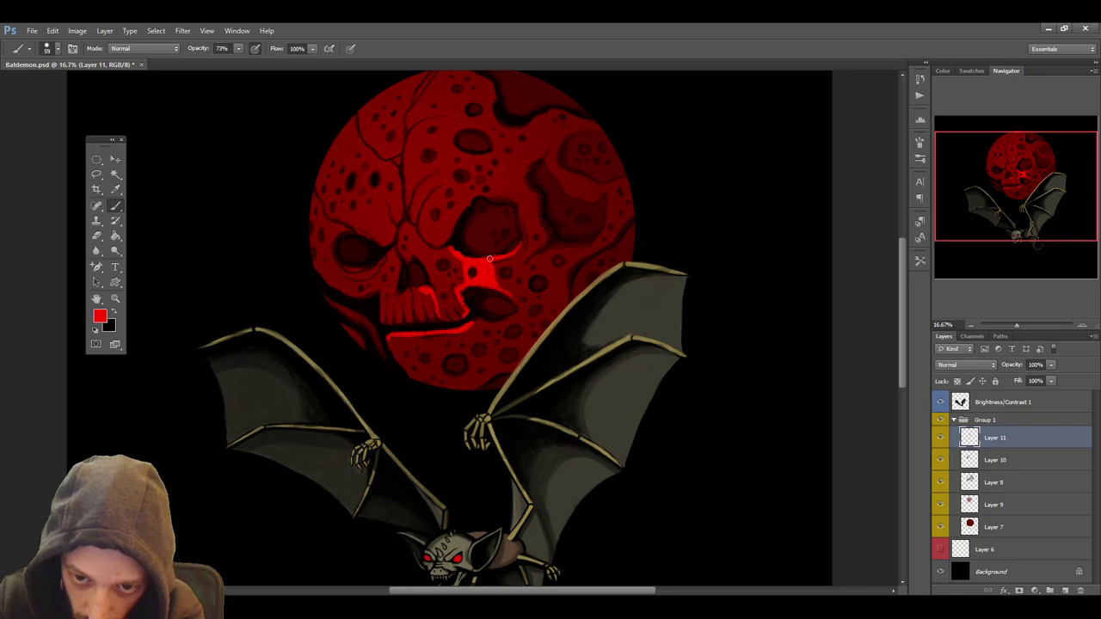
pyautogui.click(473, 278)
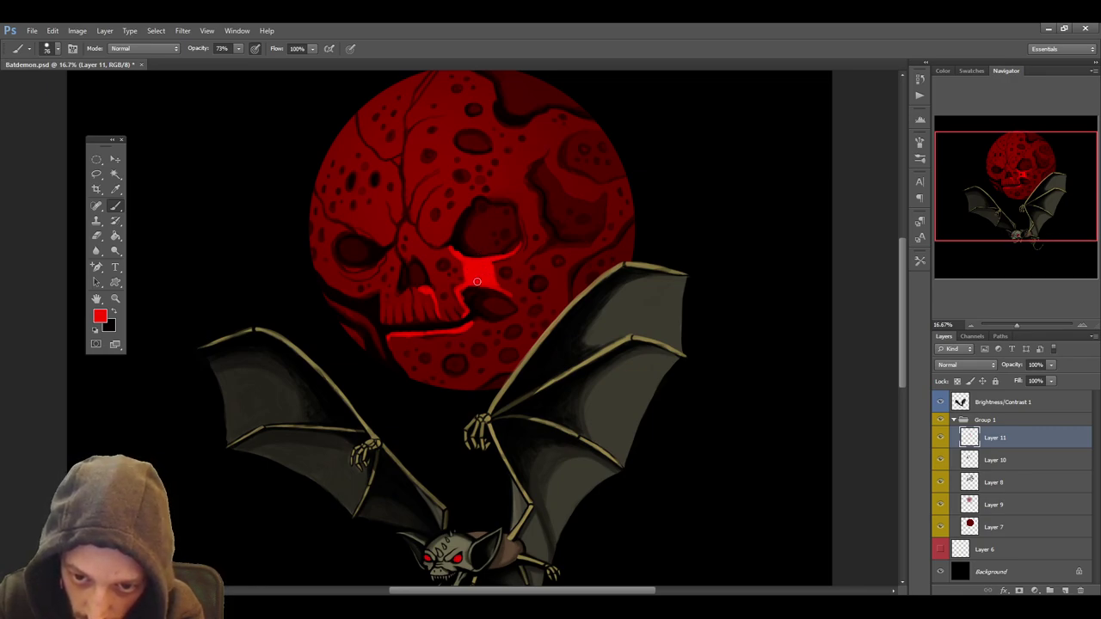
# Fill the skull's chin below the mouth with bright red, using a size 56 brush for the edges and size 145 for the interior
pyautogui.press('[')
pyautogui.press('[')
pyautogui.press('[')
pyautogui.press('[')
pyautogui.press('[')
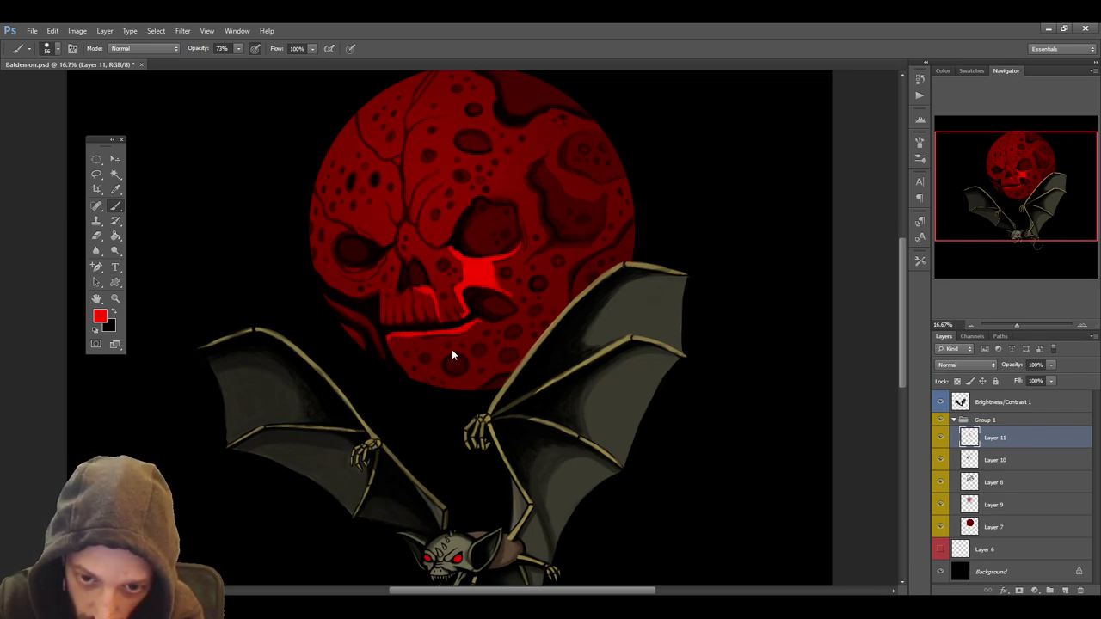
pyautogui.moveTo(397, 337); pyautogui.dragTo(411, 379)
pyautogui.moveTo(412, 337)
pyautogui.mouseDown()
pyautogui.moveTo(432, 382)
pyautogui.moveTo(422, 338)
pyautogui.moveTo(435, 383)
pyautogui.moveTo(426, 330)
pyautogui.mouseUp()
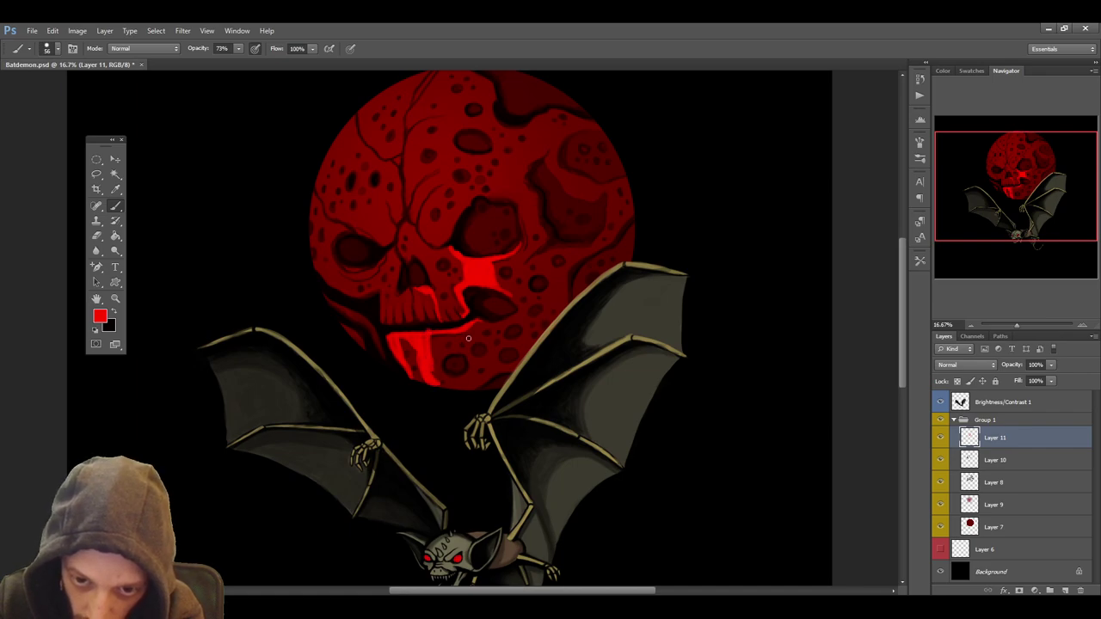
pyautogui.press(']')
pyautogui.press(']')
pyautogui.press(']')
pyautogui.press(']')
pyautogui.moveTo(434, 340)
pyautogui.mouseDown()
pyautogui.moveTo(452, 368)
pyautogui.moveTo(453, 337)
pyautogui.moveTo(464, 374)
pyautogui.moveTo(463, 349)
pyautogui.moveTo(439, 339)
pyautogui.mouseUp()
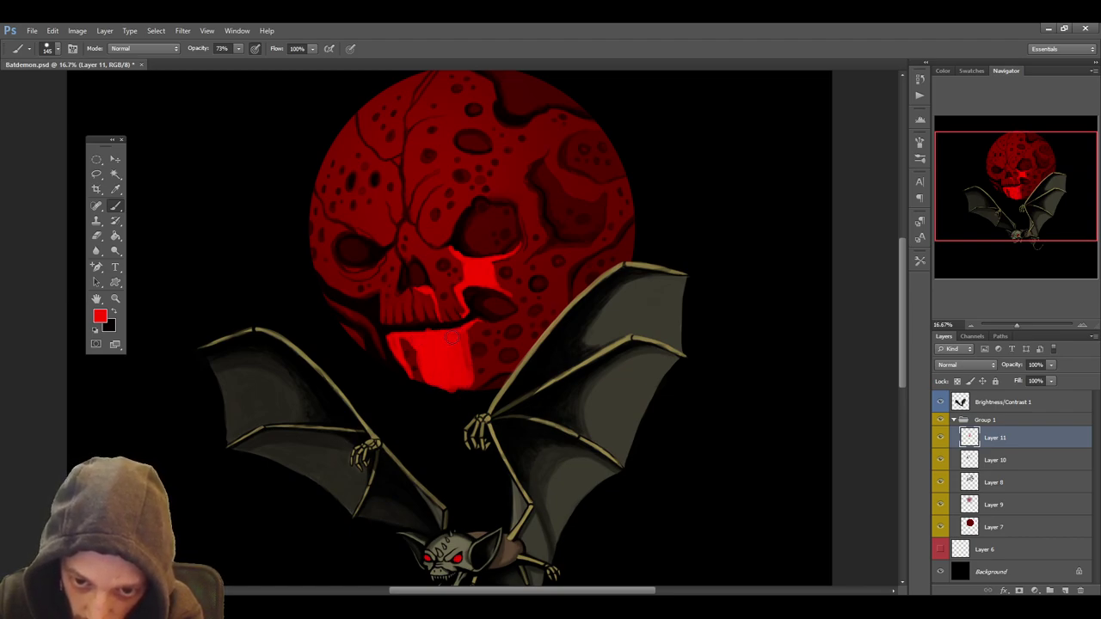
# Paint bright red highlights beneath the skull's smaller eye socket and down its cheekbone with a size 53 brush
pyautogui.press('[')
pyautogui.press('[')
pyautogui.press('[')
pyautogui.press('[')
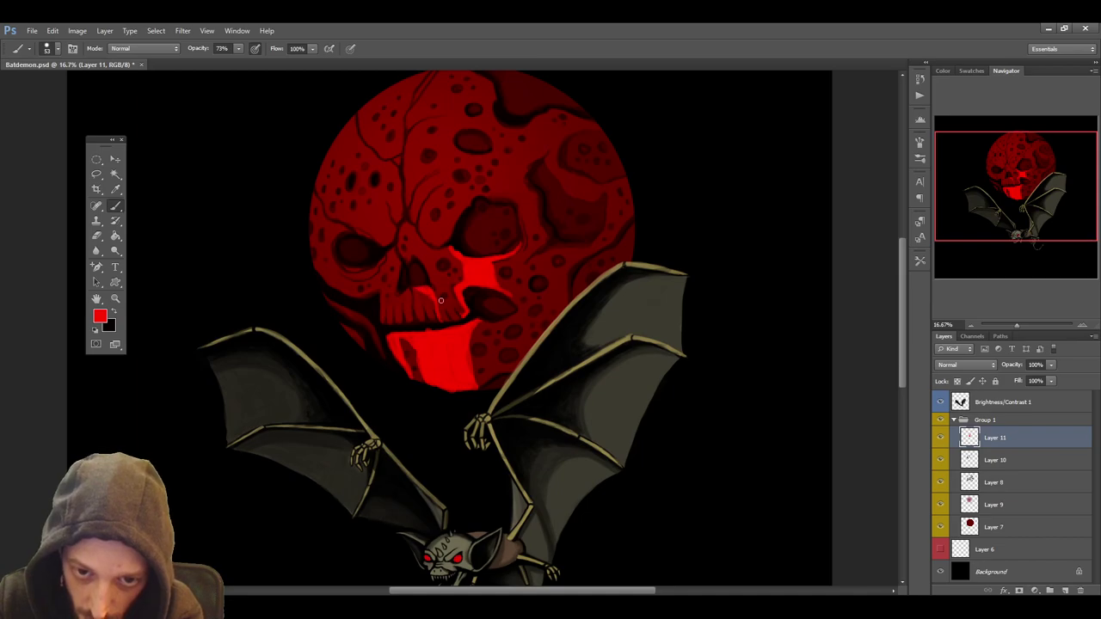
pyautogui.moveTo(348, 263); pyautogui.dragTo(357, 269)
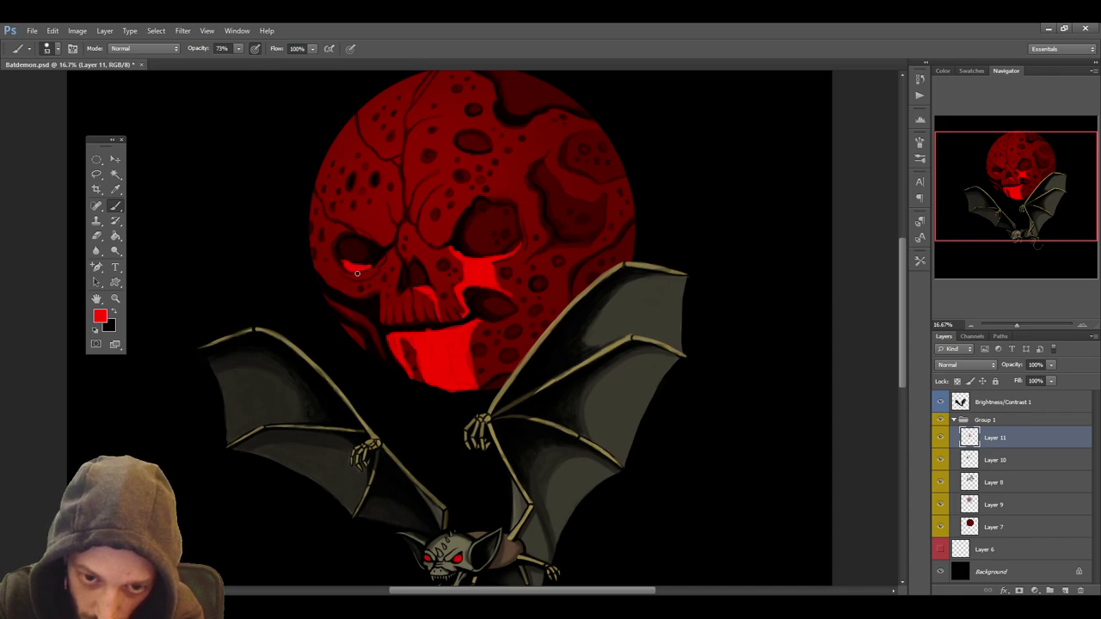
pyautogui.moveTo(355, 279); pyautogui.dragTo(355, 294)
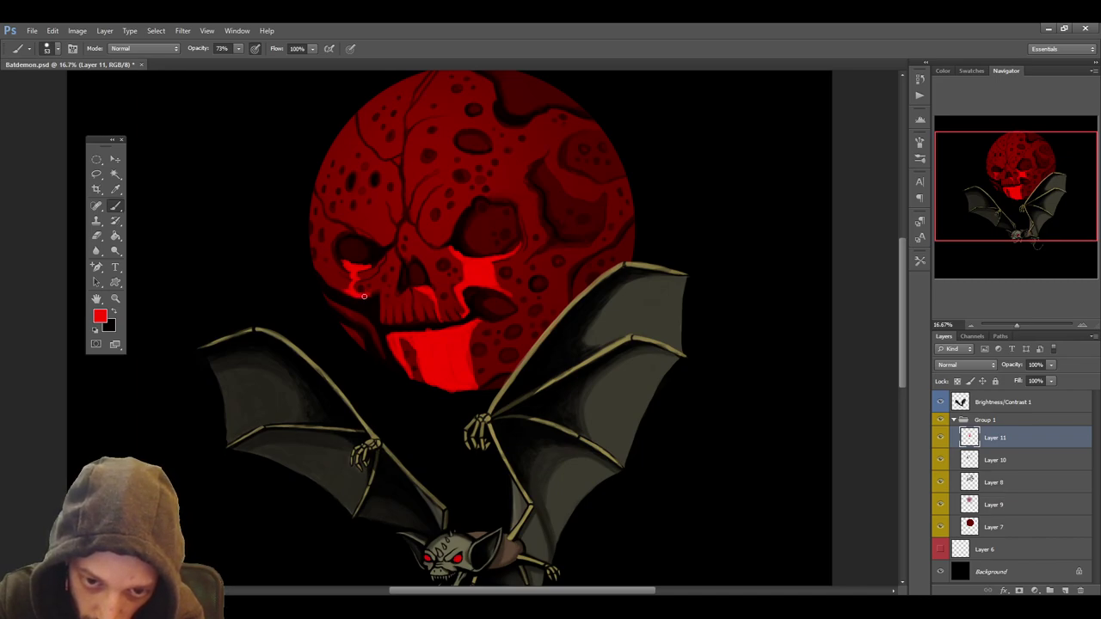
# Paint thin red drips running from the smaller eye's cheek and off the chin into the black, with brush sizes 53 and 43
pyautogui.moveTo(357, 297)
pyautogui.mouseDown()
pyautogui.moveTo(398, 403)
pyautogui.moveTo(409, 374)
pyautogui.moveTo(423, 417)
pyautogui.mouseUp()
pyautogui.moveTo(415, 379)
pyautogui.mouseDown()
pyautogui.moveTo(435, 461)
pyautogui.moveTo(411, 373)
pyautogui.moveTo(430, 455)
pyautogui.moveTo(426, 380)
pyautogui.moveTo(443, 445)
pyautogui.mouseUp()
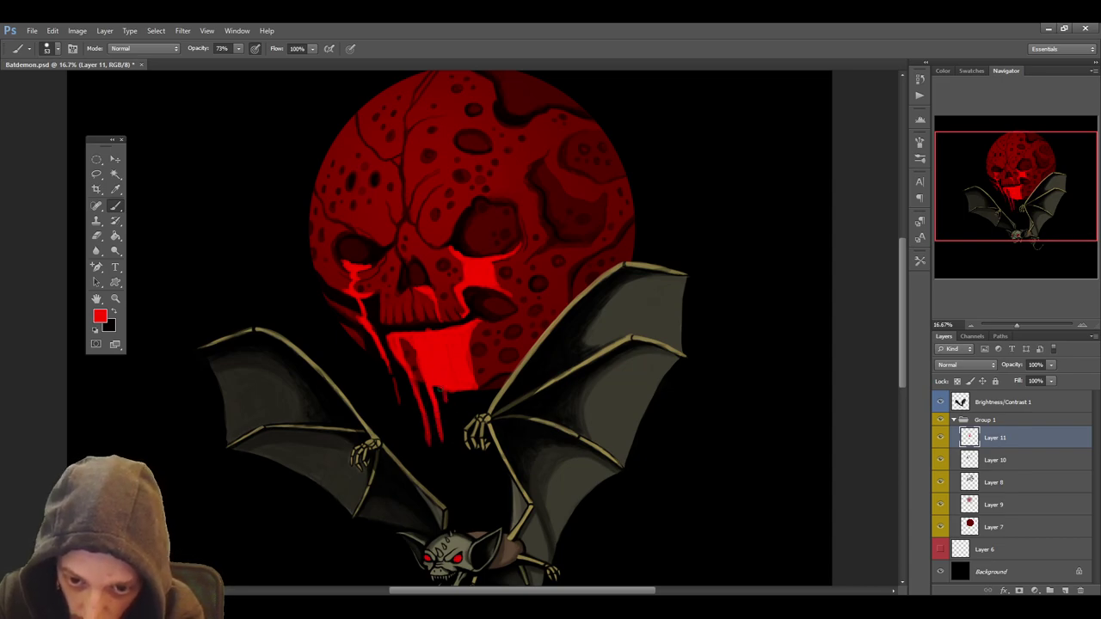
pyautogui.moveTo(442, 385); pyautogui.dragTo(458, 466)
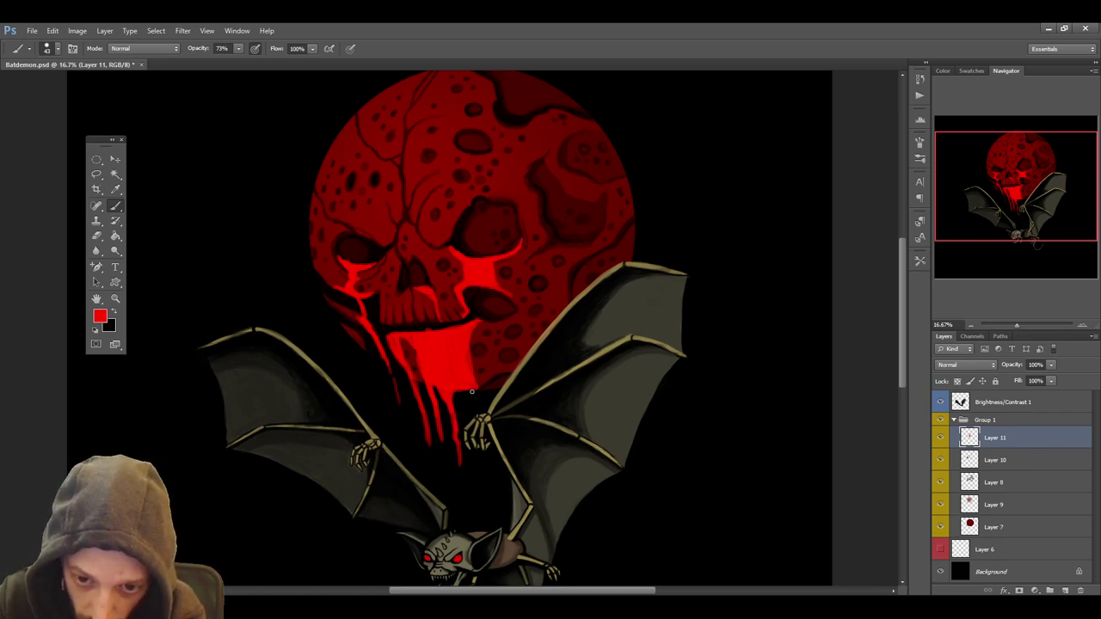
pyautogui.moveTo(469, 389); pyautogui.dragTo(486, 420)
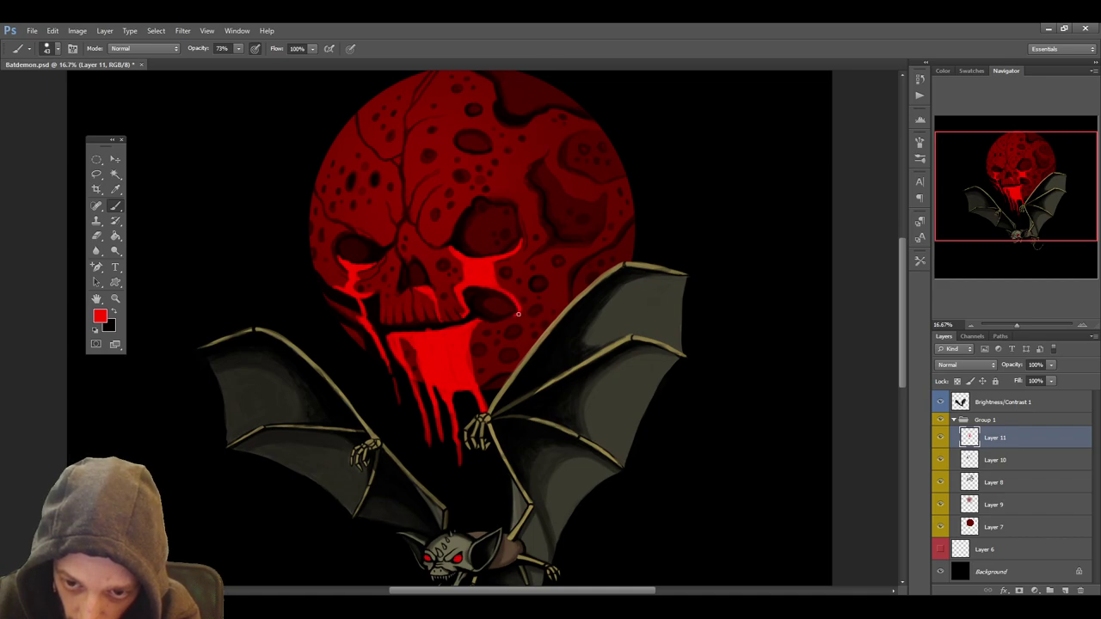
# Hide the Brightness/Contrast 1 bat layer and paint size 43 red drips from the larger eye across the cheek and over the upper teeth
pyautogui.click(940, 402)
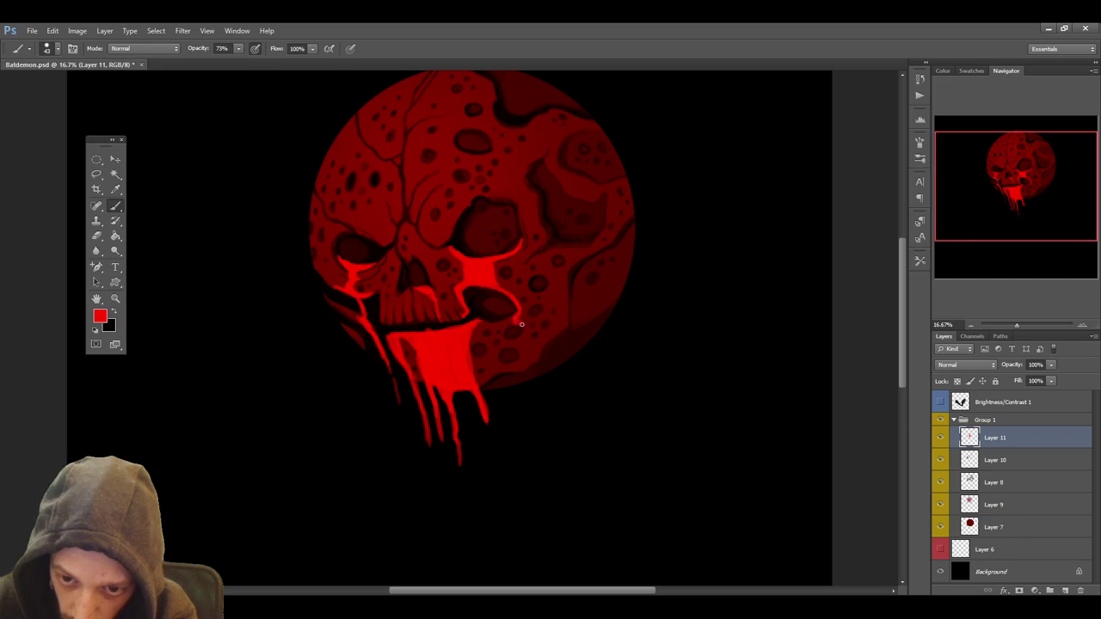
pyautogui.moveTo(521, 325); pyautogui.dragTo(541, 368)
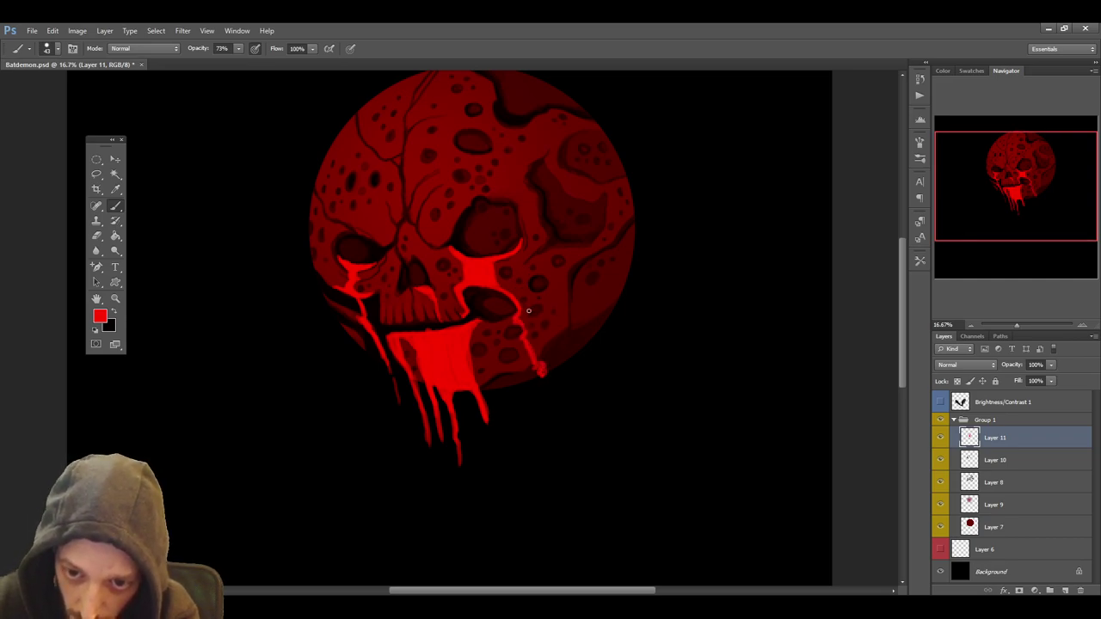
pyautogui.moveTo(518, 251)
pyautogui.mouseDown()
pyautogui.moveTo(533, 319)
pyautogui.moveTo(560, 368)
pyautogui.mouseUp()
pyautogui.moveTo(522, 230); pyautogui.dragTo(530, 271)
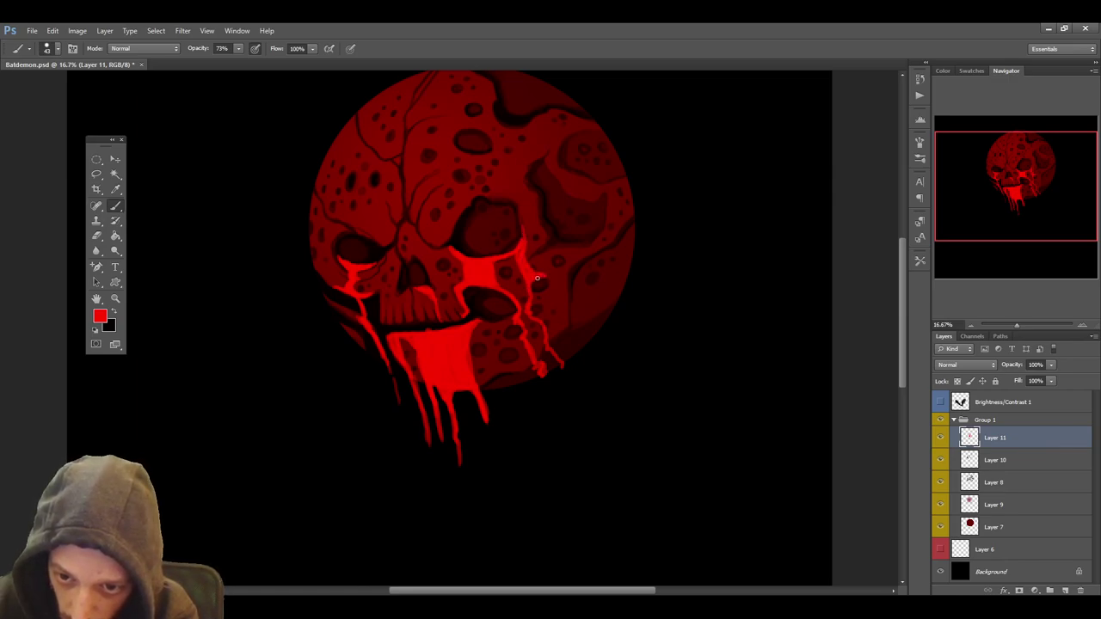
pyautogui.moveTo(543, 277); pyautogui.dragTo(573, 364)
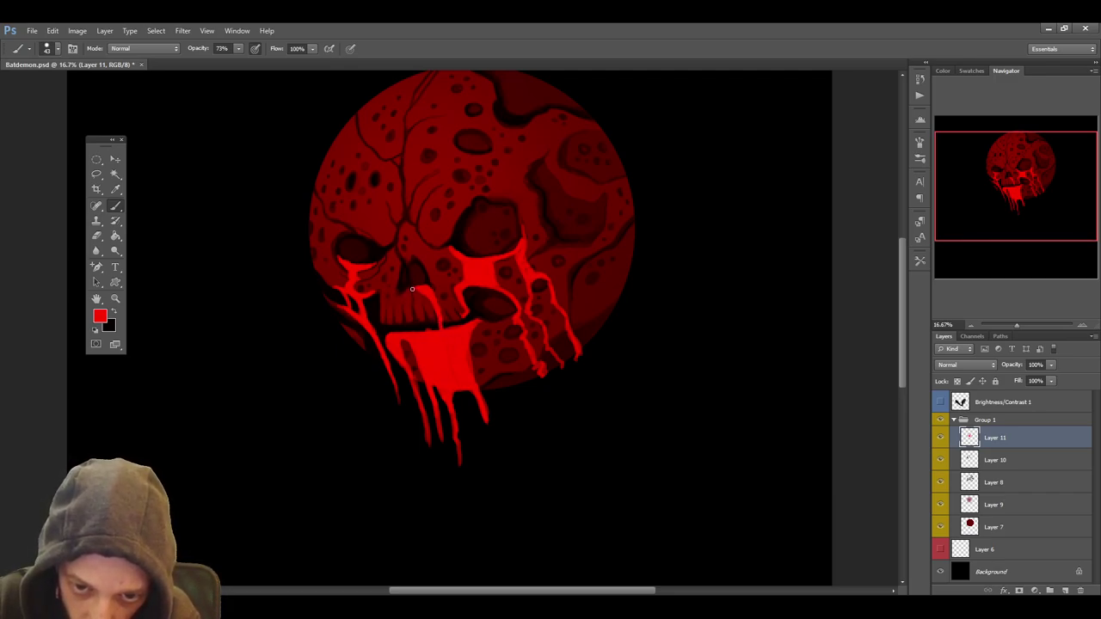
pyautogui.moveTo(414, 297); pyautogui.dragTo(423, 333)
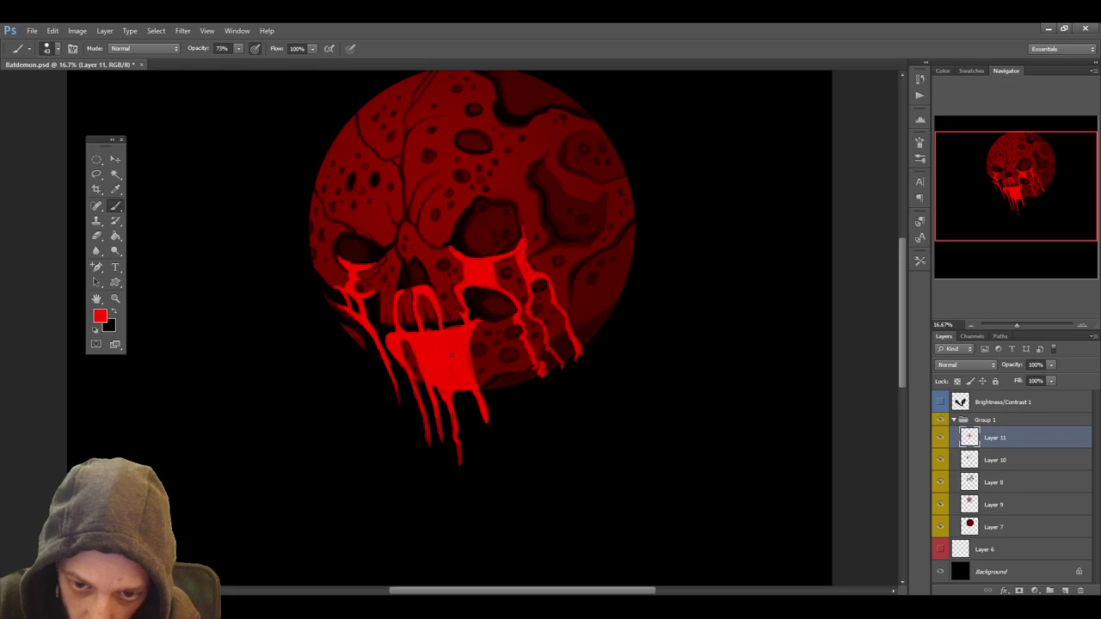
# Clean up the red around the larger eye's corner with the Eraser and thicken the cheek drips with the brush
pyautogui.click(98, 235)
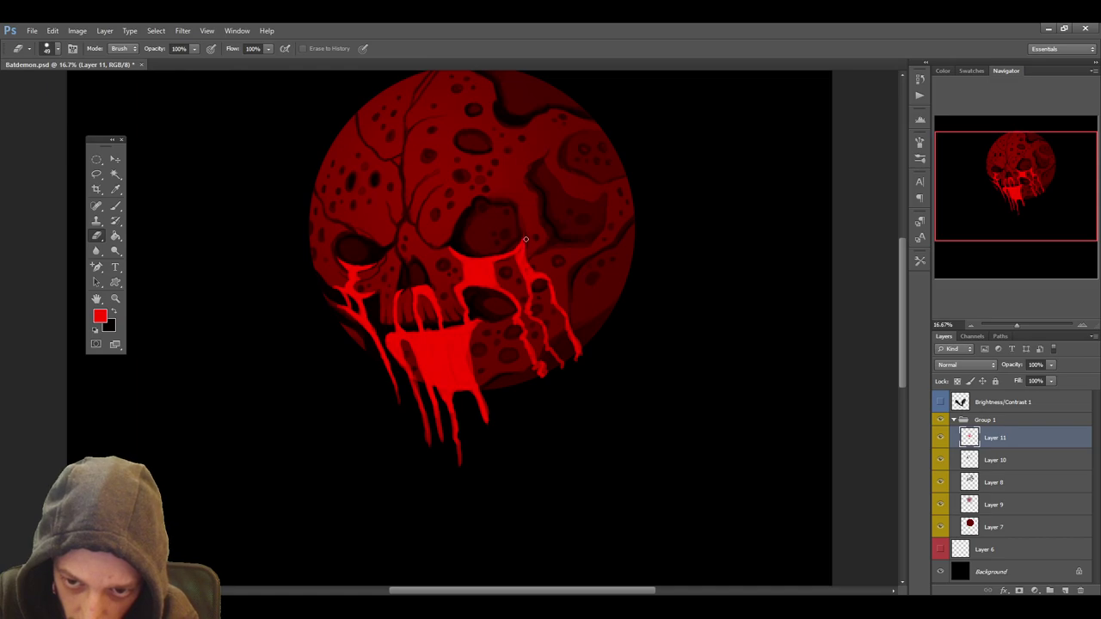
pyautogui.click(115, 206)
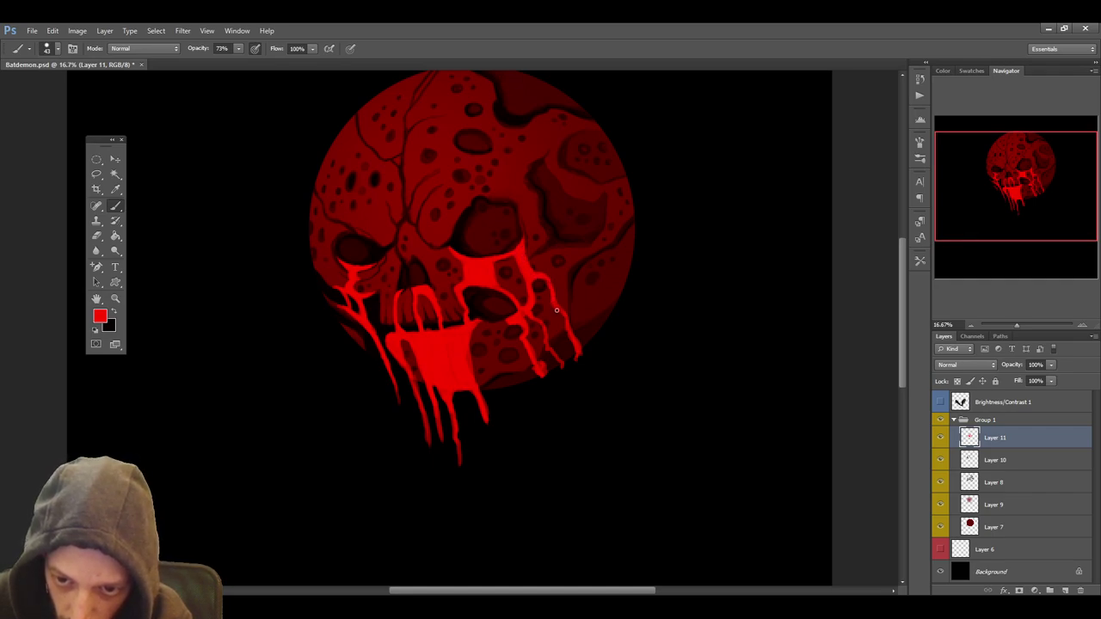
pyautogui.moveTo(575, 346)
pyautogui.mouseDown()
pyautogui.moveTo(580, 359)
pyautogui.moveTo(559, 326)
pyautogui.mouseUp()
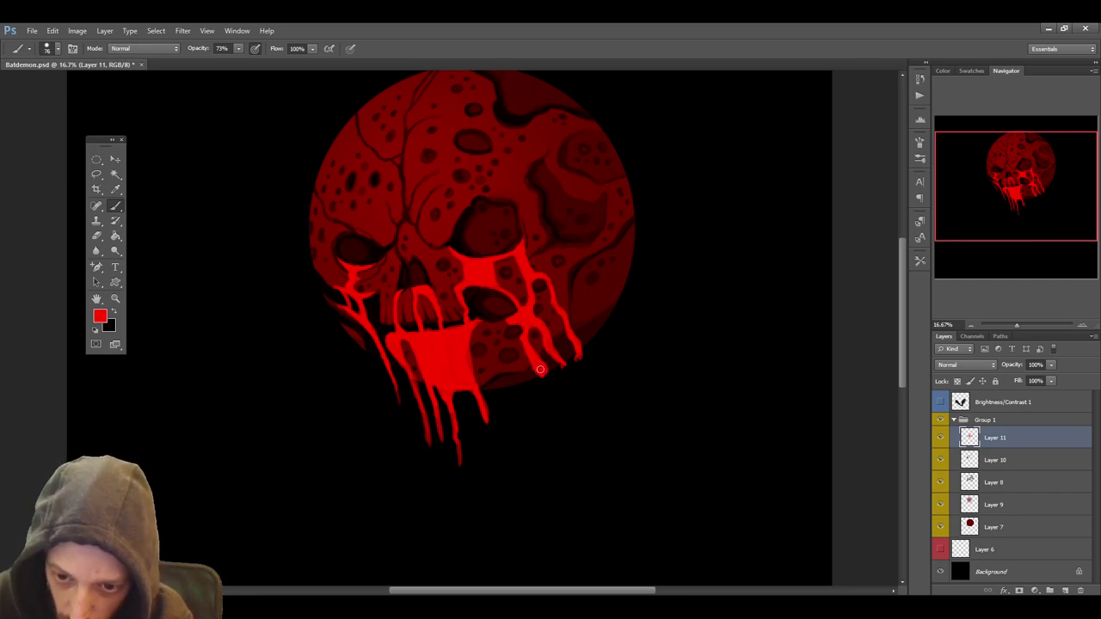
# Extend the three cheek drips into long wavy red streams beyond the moon with a size 76 brush and show the bat layer again
pyautogui.moveTo(540, 371); pyautogui.dragTo(573, 435)
pyautogui.moveTo(551, 344); pyautogui.dragTo(594, 419)
pyautogui.moveTo(572, 372); pyautogui.dragTo(609, 434)
pyautogui.moveTo(578, 360)
pyautogui.mouseDown()
pyautogui.moveTo(635, 413)
pyautogui.moveTo(774, 483)
pyautogui.mouseUp()
pyautogui.moveTo(590, 418)
pyautogui.mouseDown()
pyautogui.moveTo(631, 477)
pyautogui.moveTo(738, 559)
pyautogui.mouseUp()
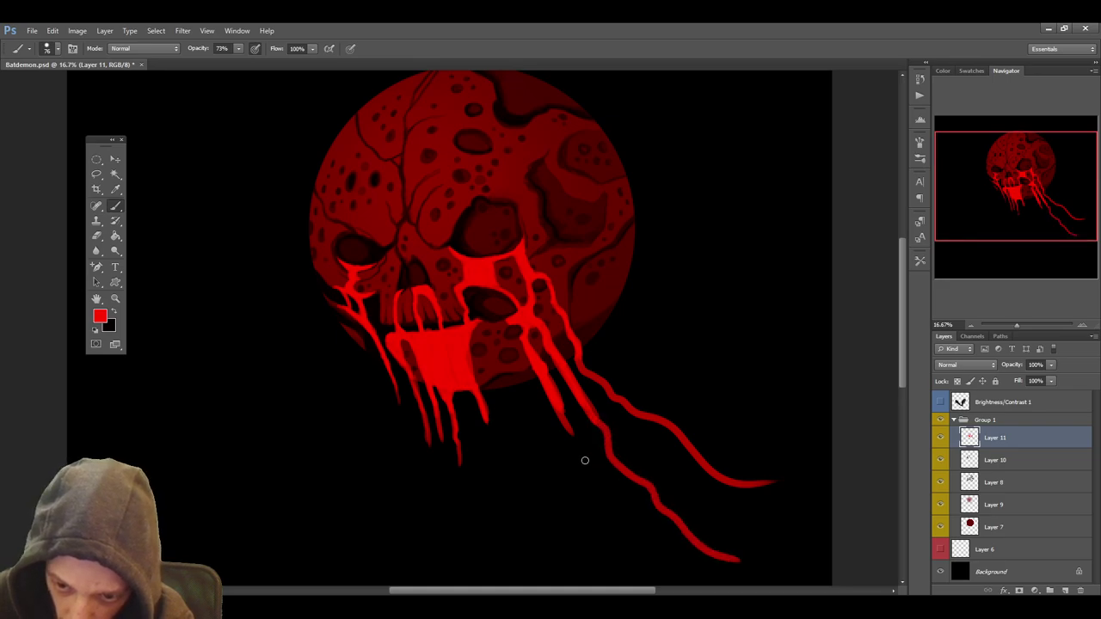
pyautogui.moveTo(557, 406)
pyautogui.mouseDown()
pyautogui.moveTo(580, 465)
pyautogui.moveTo(679, 566)
pyautogui.mouseUp()
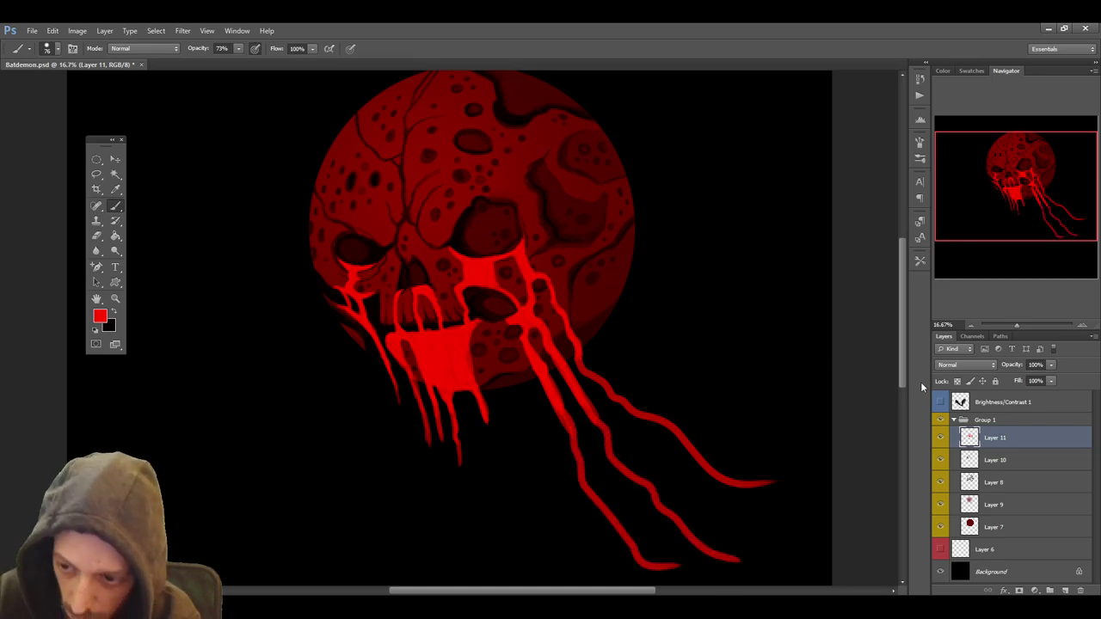
pyautogui.click(940, 400)
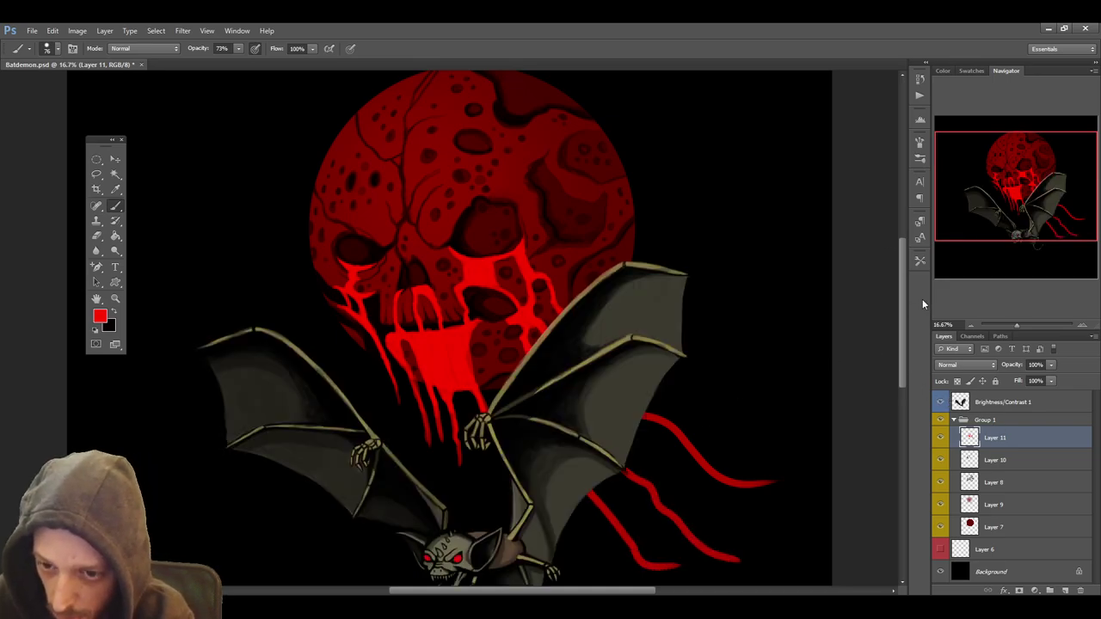
# Hide the bat layer, thicken the long red streams, trim them with the Eraser and fill their junction on the cheek
pyautogui.click(940, 402)
pyautogui.scroll(-3, 900, 317)
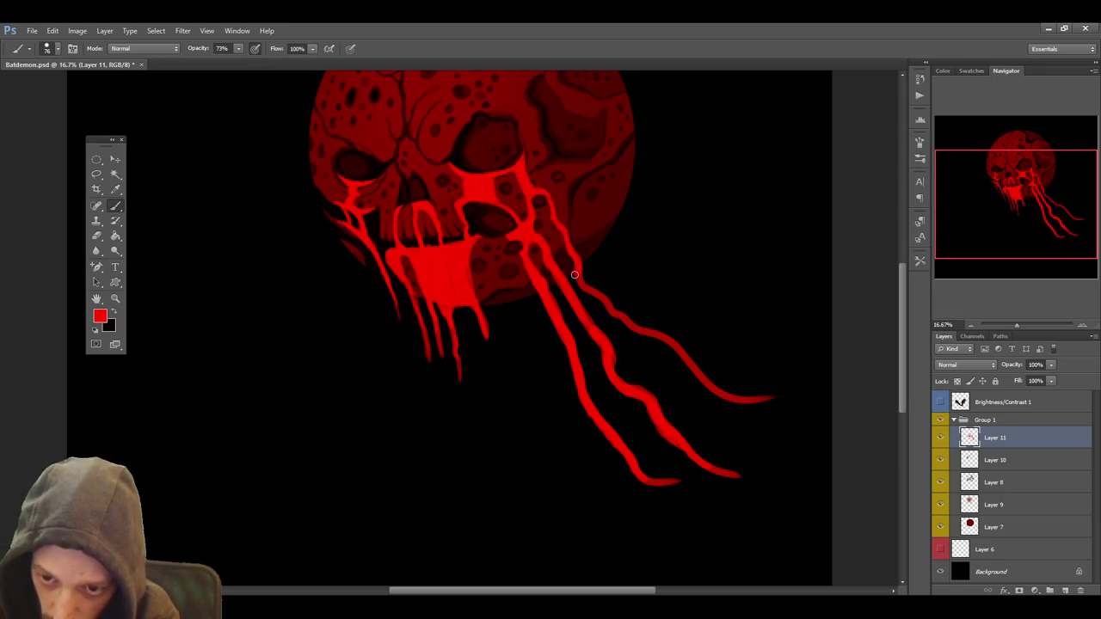
pyautogui.click(97, 237)
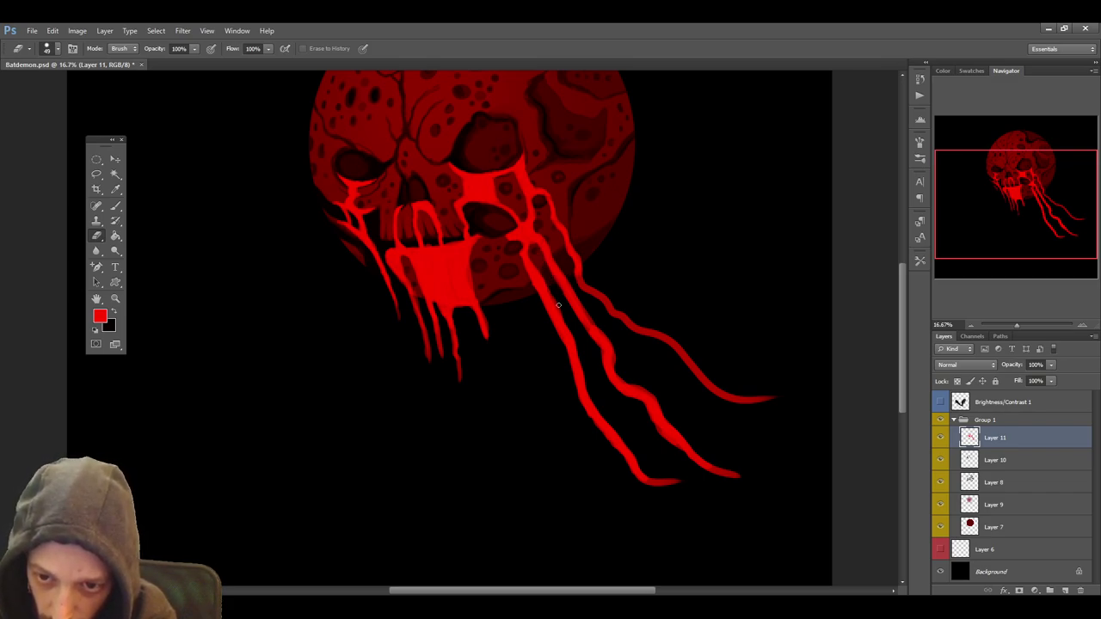
pyautogui.click(116, 206)
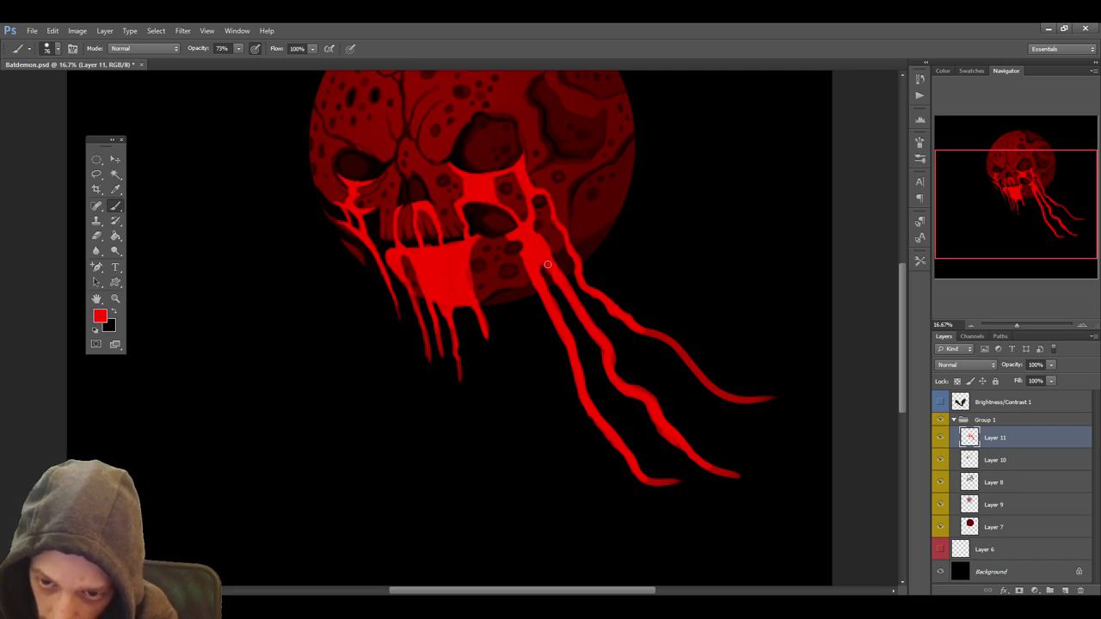
# Lengthen the tips of the three long red streams with the bat layer hidden, and make the bat visible again
pyautogui.click(942, 402)
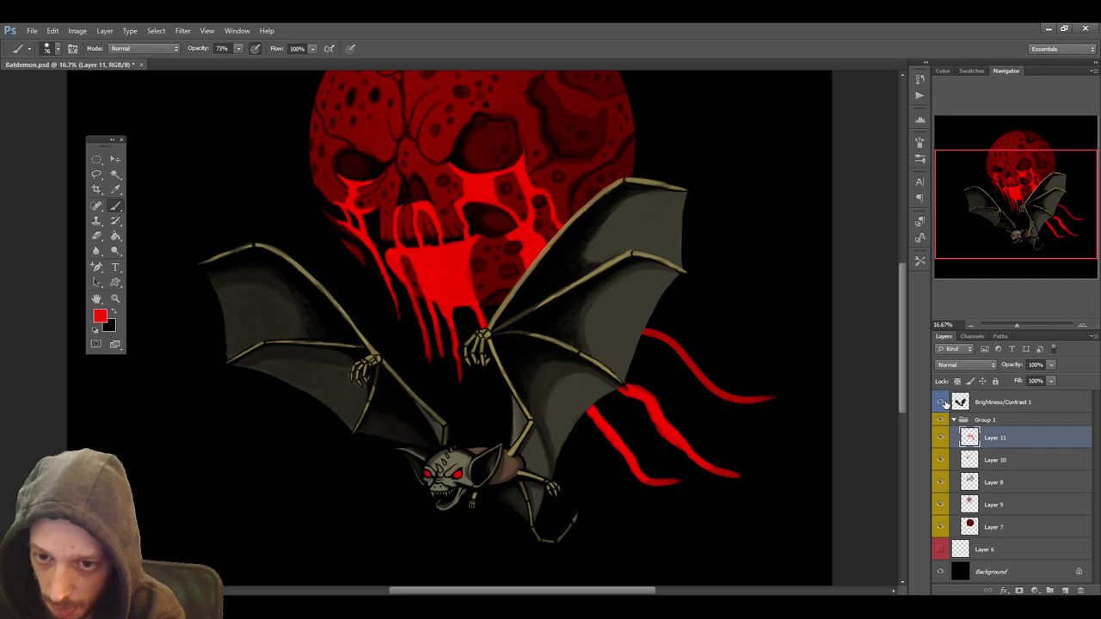
pyautogui.click(943, 405)
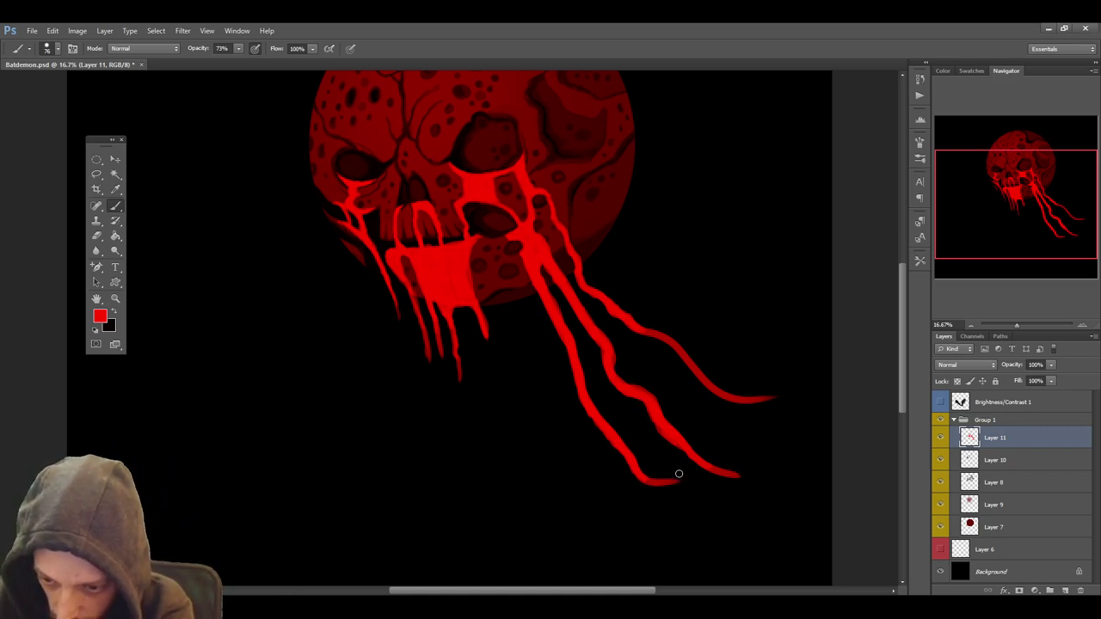
pyautogui.moveTo(655, 483)
pyautogui.mouseDown()
pyautogui.moveTo(688, 484)
pyautogui.moveTo(719, 513)
pyautogui.moveTo(750, 491)
pyautogui.moveTo(738, 480)
pyautogui.moveTo(763, 520)
pyautogui.mouseUp()
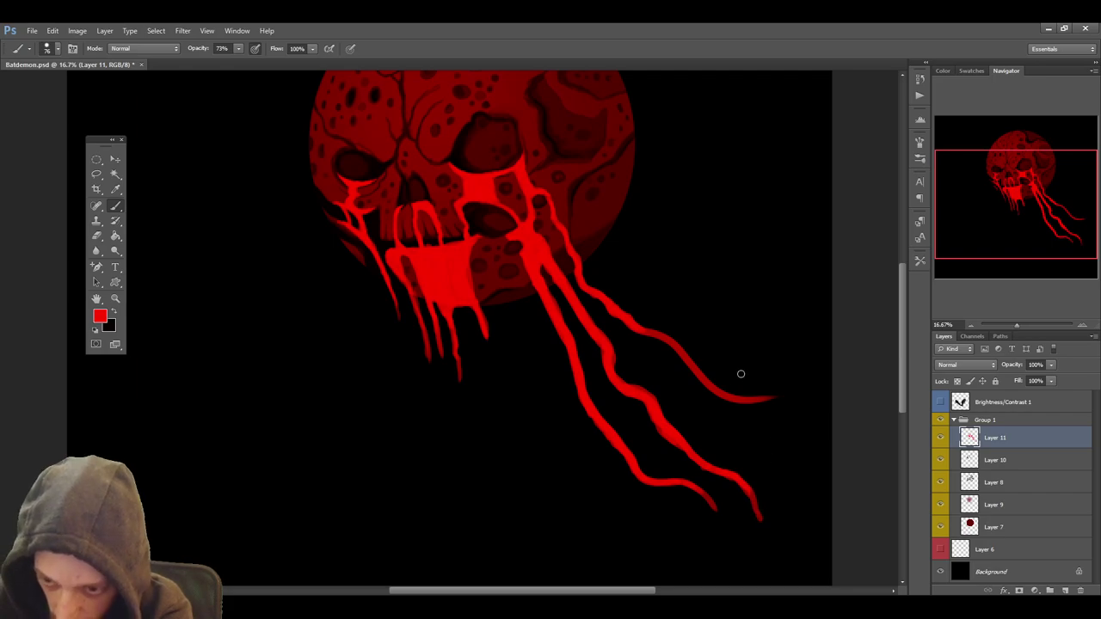
pyautogui.moveTo(752, 400); pyautogui.dragTo(790, 397)
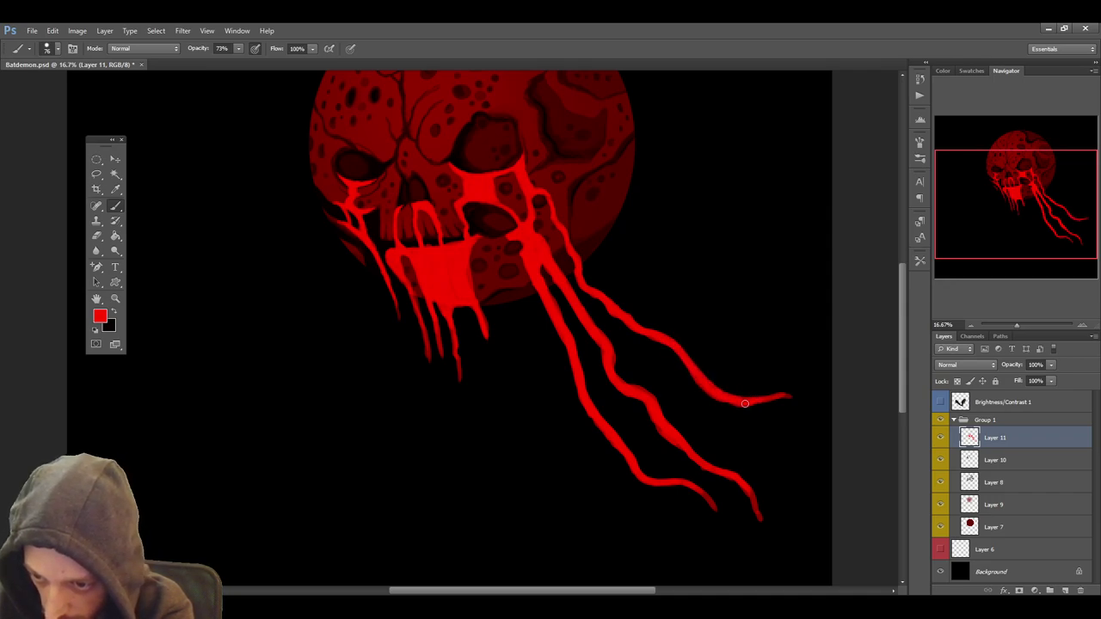
pyautogui.click(939, 402)
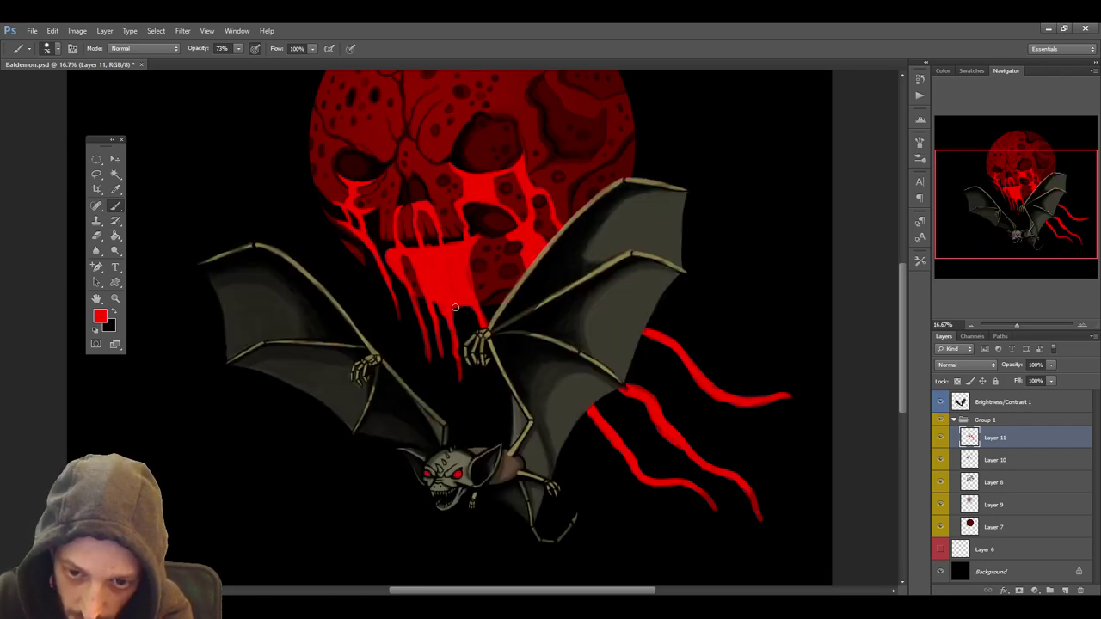
# Extend the chin drips into long red streams flowing down behind the bat's head and body
pyautogui.moveTo(458, 363); pyautogui.dragTo(502, 432)
pyautogui.moveTo(436, 325); pyautogui.dragTo(472, 435)
pyautogui.moveTo(403, 281)
pyautogui.mouseDown()
pyautogui.moveTo(447, 428)
pyautogui.moveTo(487, 445)
pyautogui.moveTo(462, 415)
pyautogui.moveTo(499, 587)
pyautogui.mouseUp()
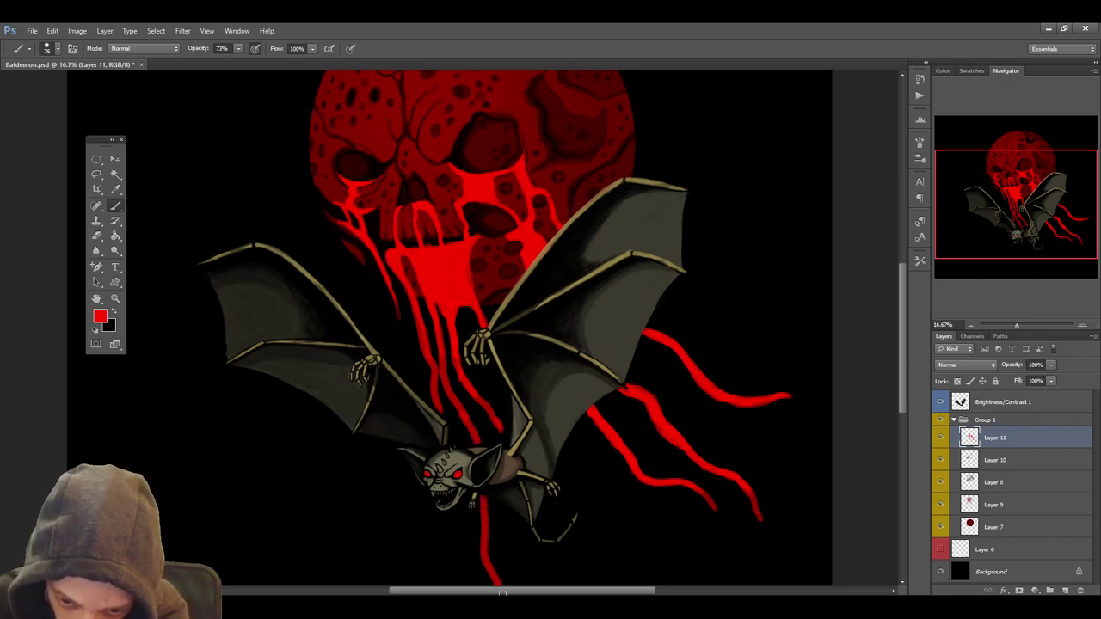
# Paint three wavy red blood streams below the bat on Layer 11, continuing the drips behind its body
pyautogui.moveTo(903, 372); pyautogui.dragTo(849, 421)
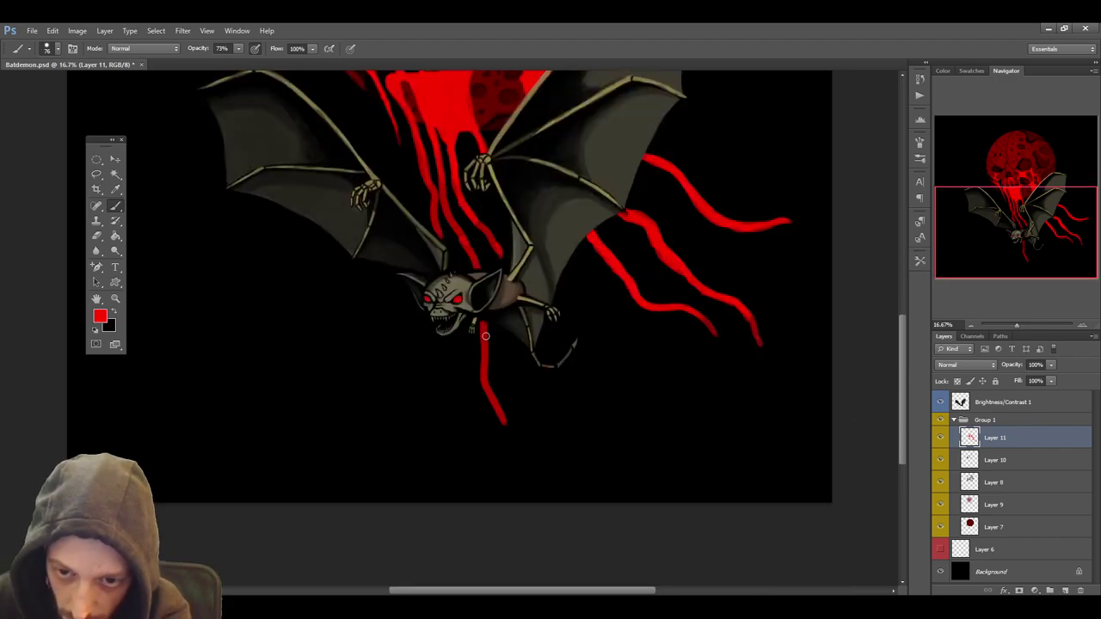
pyautogui.moveTo(519, 340)
pyautogui.mouseDown()
pyautogui.moveTo(546, 450)
pyautogui.moveTo(566, 484)
pyautogui.mouseUp()
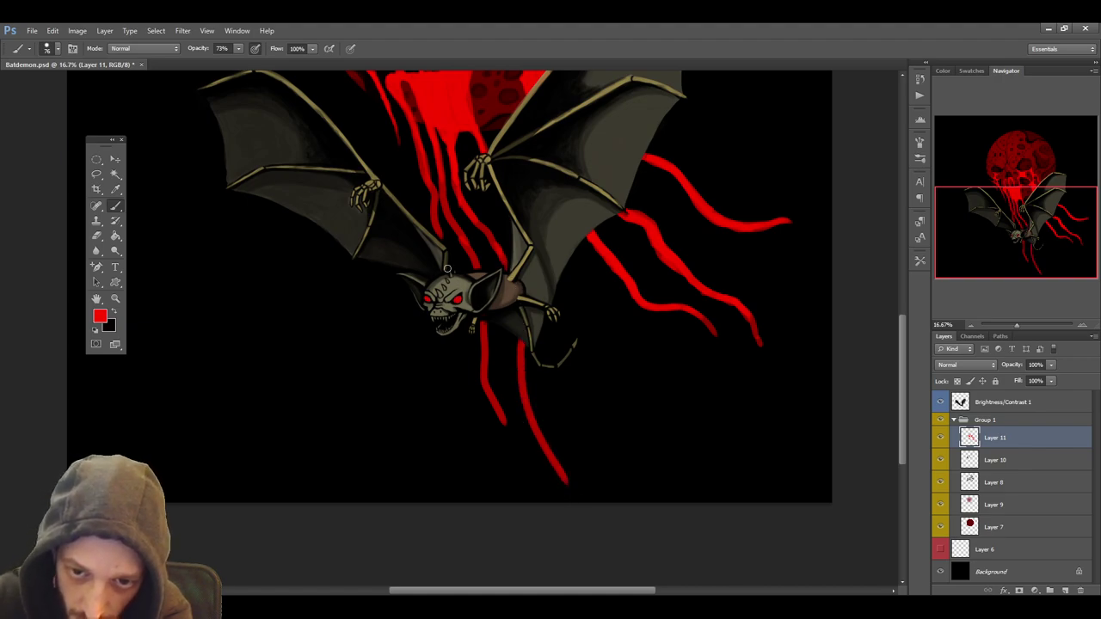
pyautogui.moveTo(440, 339); pyautogui.dragTo(461, 463)
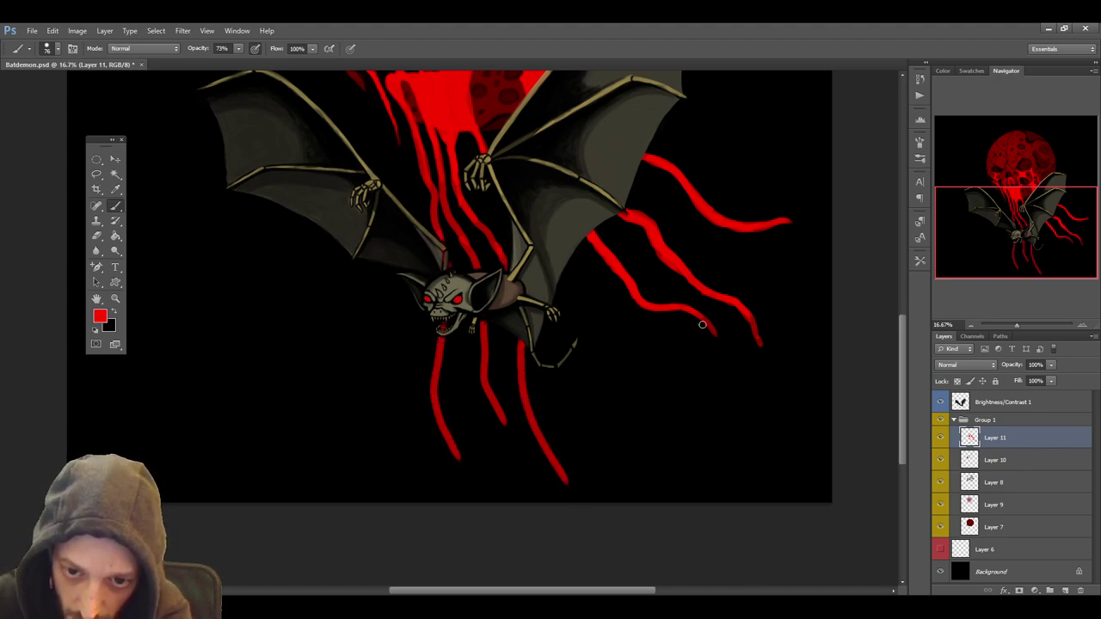
pyautogui.moveTo(905, 359); pyautogui.dragTo(905, 331)
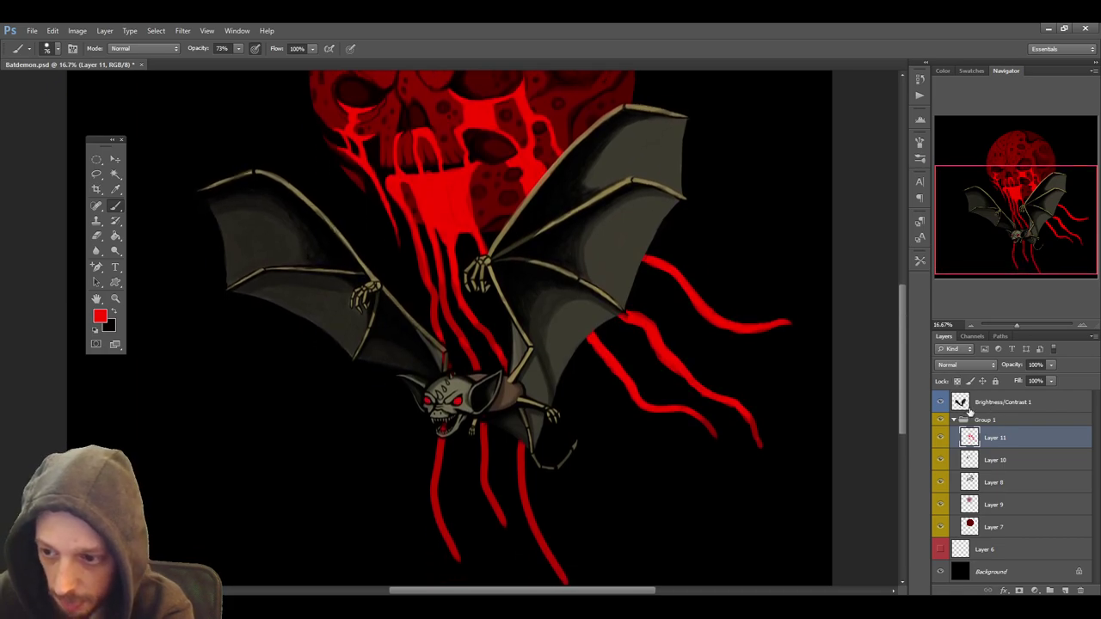
# Hide the bat layer and paint red over the gaps joining the lower streams to the drips from the skull's mouth
pyautogui.click(940, 401)
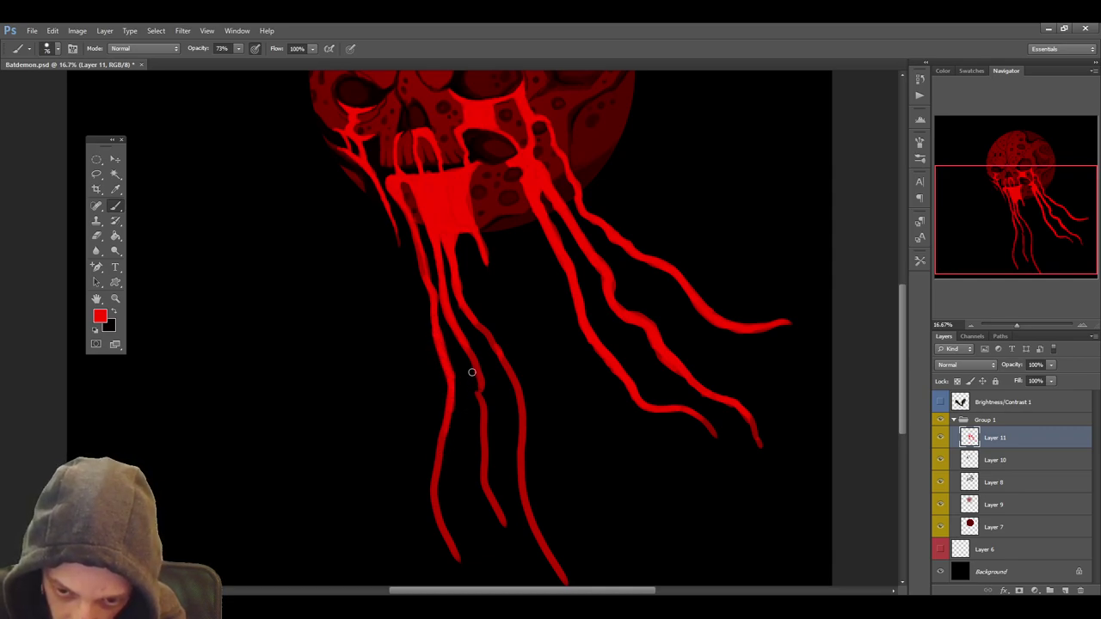
pyautogui.moveTo(462, 342); pyautogui.dragTo(483, 413)
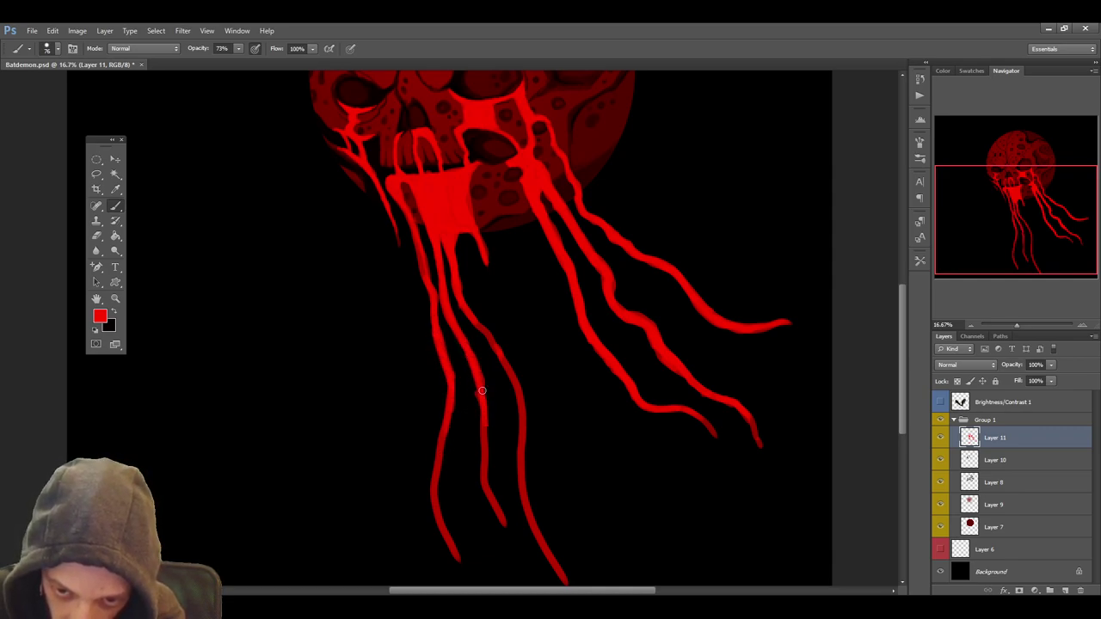
# Erase the uneven edges of the red streams below the mouth to separate and slim them
pyautogui.moveTo(905, 350); pyautogui.dragTo(907, 322)
pyautogui.click(97, 235)
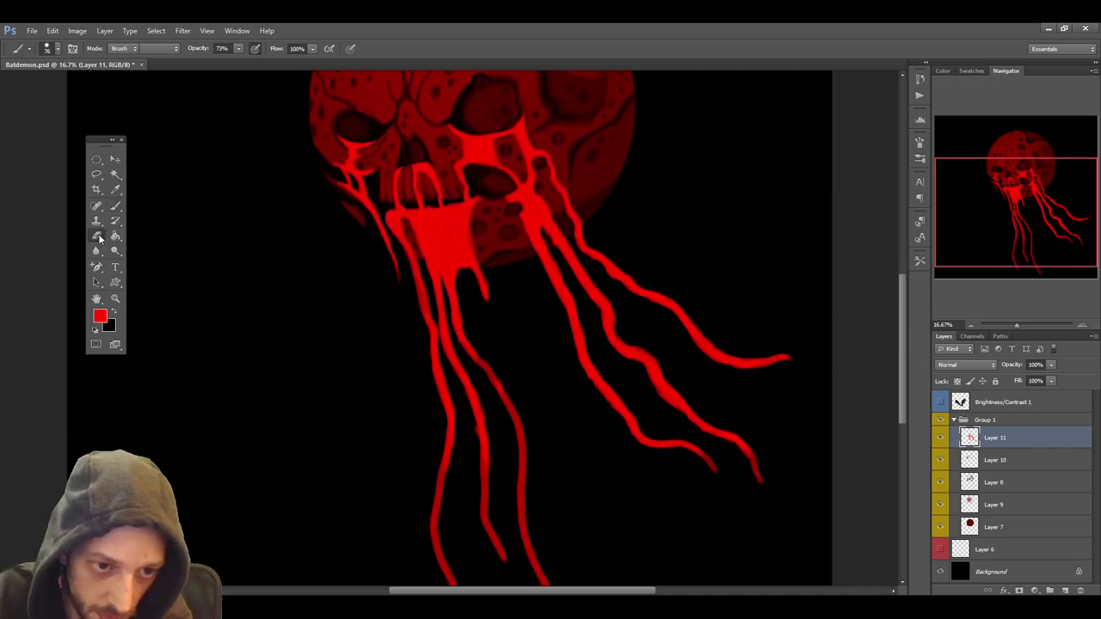
pyautogui.moveTo(433, 316); pyautogui.dragTo(434, 323)
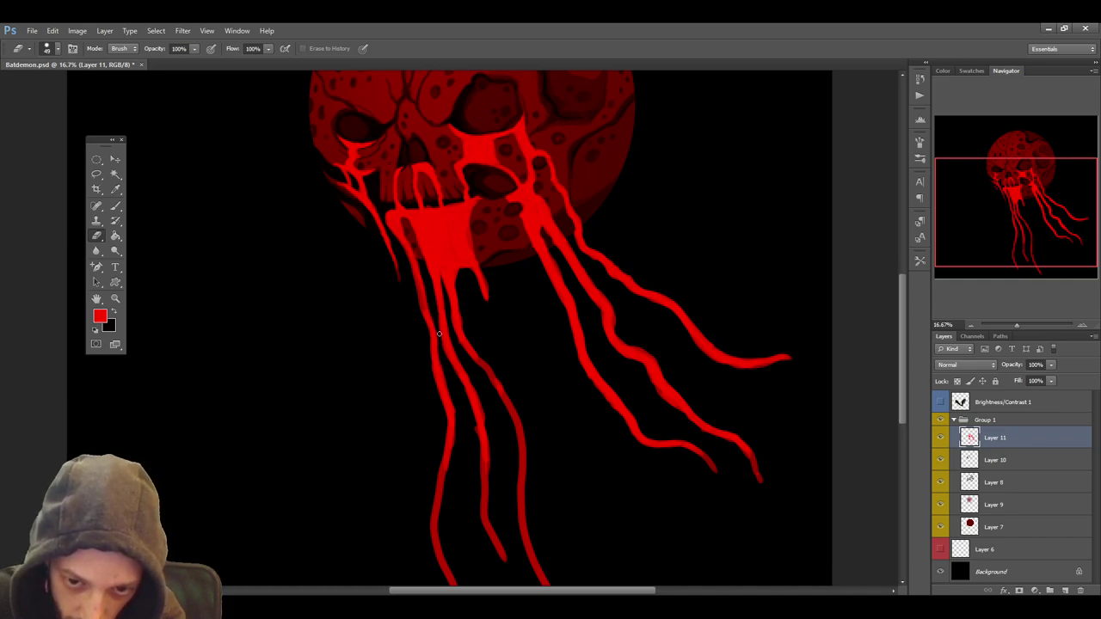
pyautogui.moveTo(432, 378)
pyautogui.mouseDown()
pyautogui.moveTo(446, 430)
pyautogui.moveTo(479, 442)
pyautogui.mouseUp()
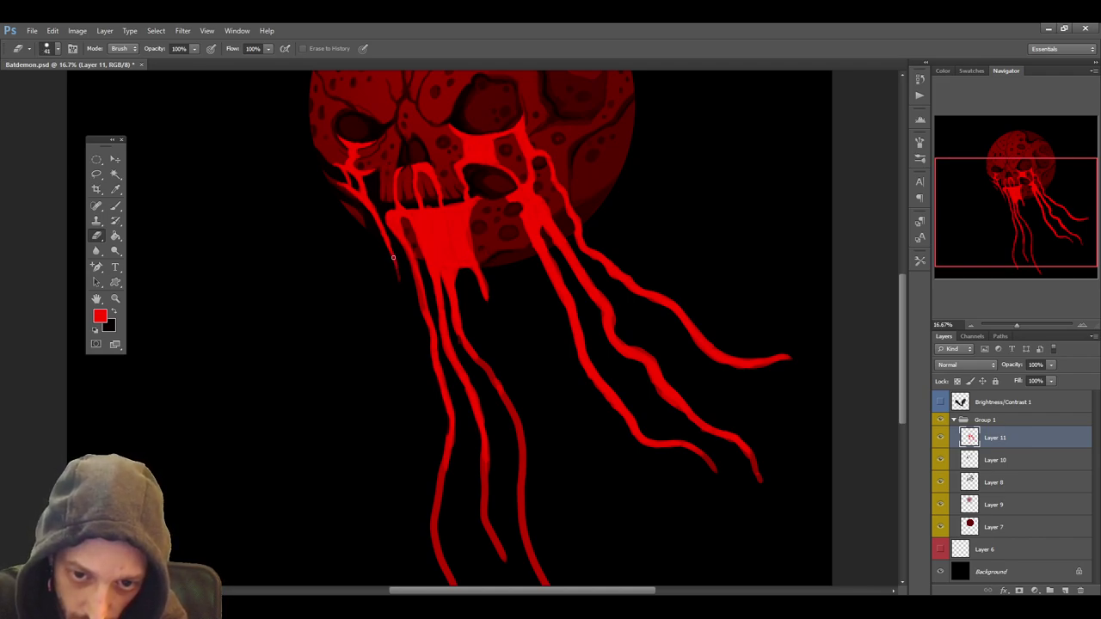
# Reduce the brush to size 40 and paint thin, branching red drips extending the leftmost stream from the skull's cheek
pyautogui.click(115, 204)
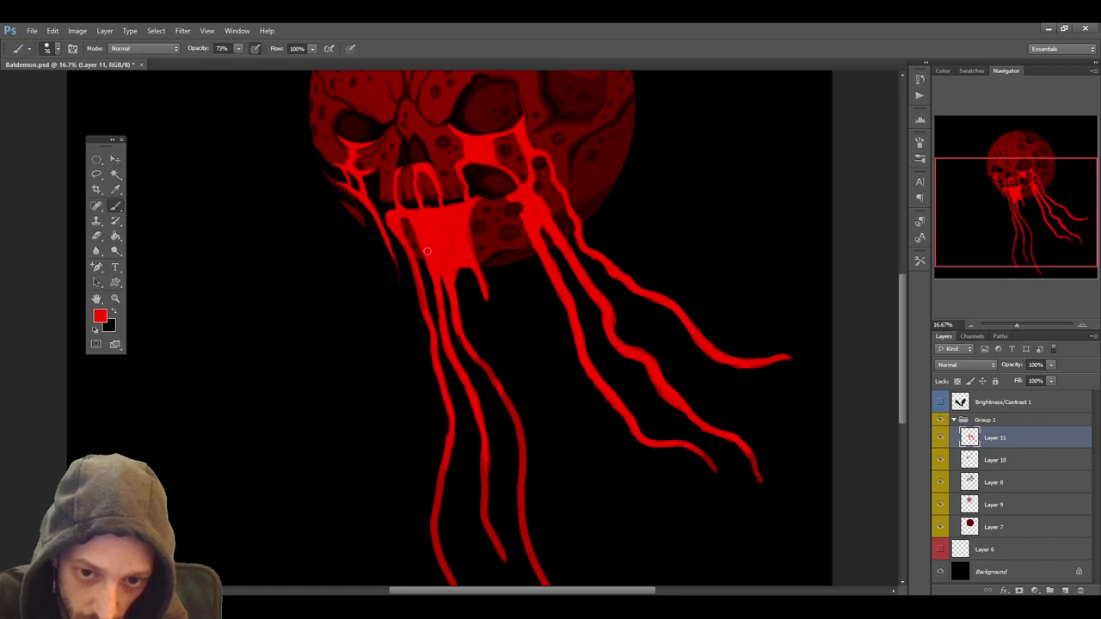
pyautogui.press('[')
pyautogui.press('[')
pyautogui.press('[')
pyautogui.press('[')
pyautogui.moveTo(390, 254); pyautogui.dragTo(404, 302)
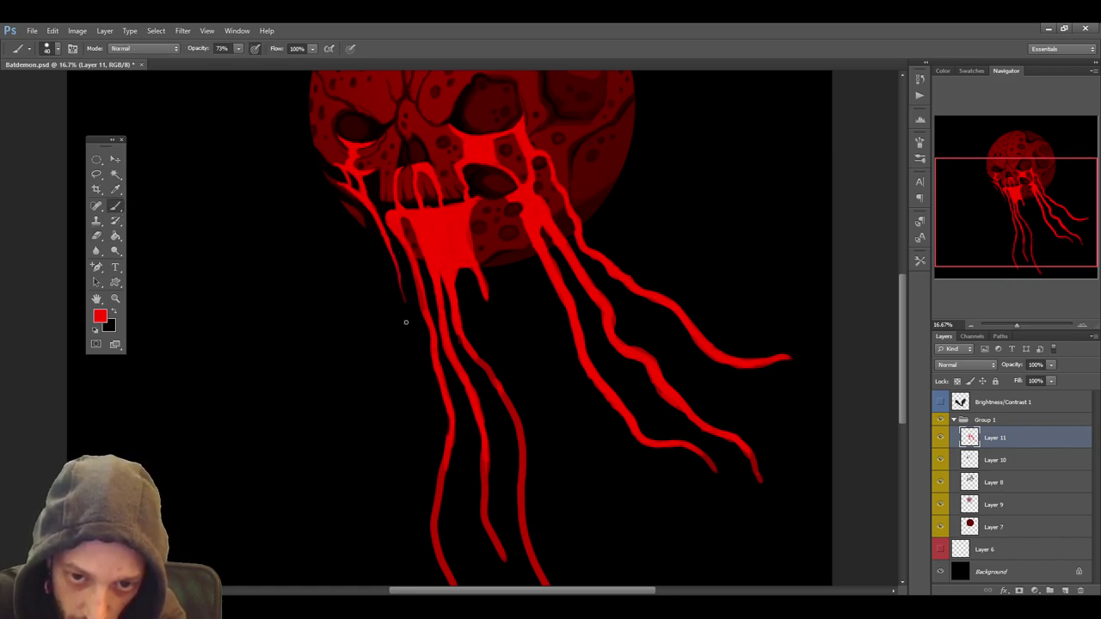
pyautogui.moveTo(380, 239); pyautogui.dragTo(419, 346)
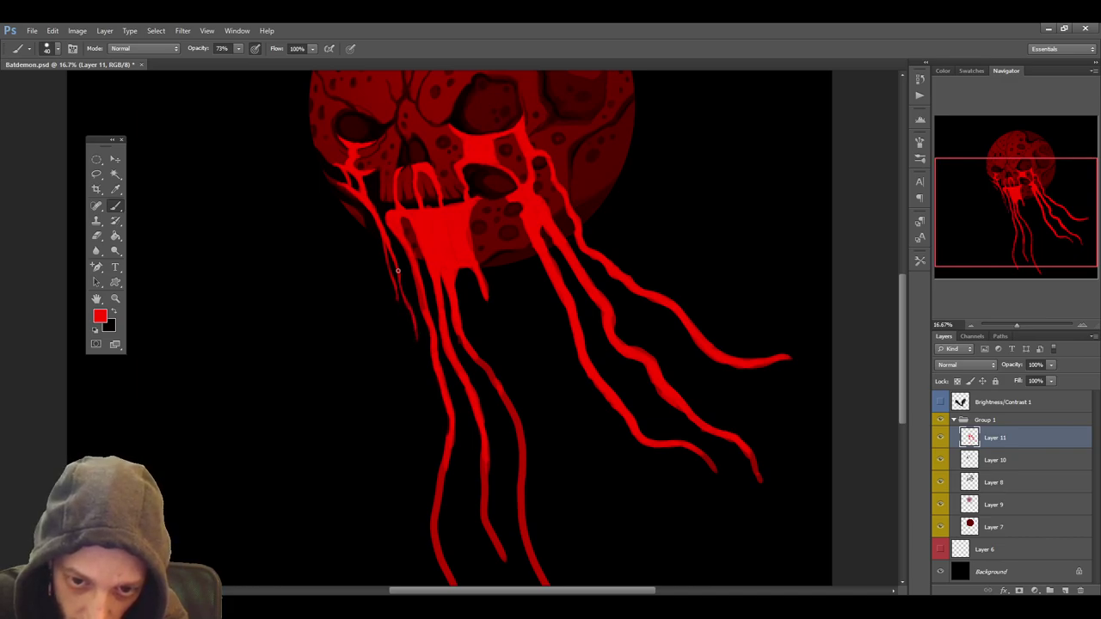
pyautogui.moveTo(400, 279); pyautogui.dragTo(408, 303)
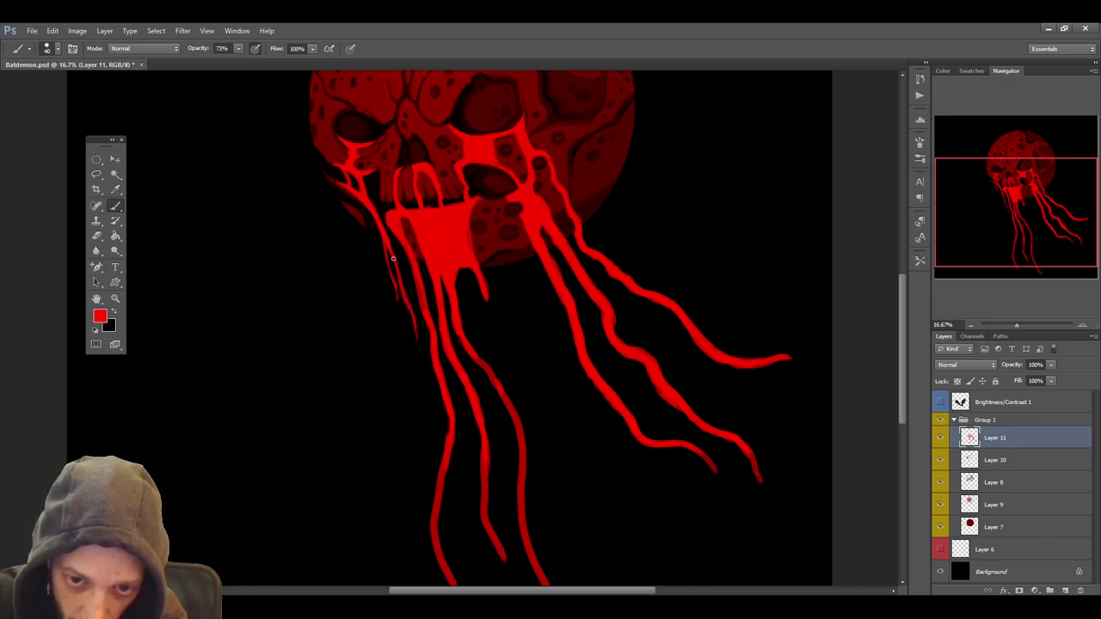
# Trim the thin cheek drips with a size 27 eraser and briefly show the bat to check the composition
pyautogui.click(96, 236)
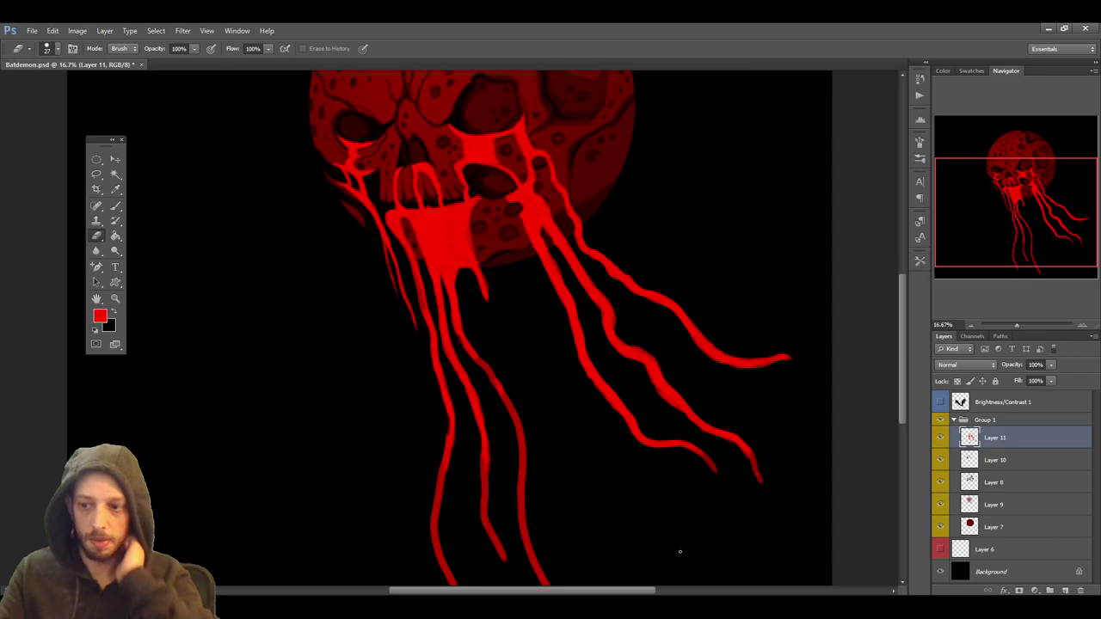
pyautogui.click(941, 402)
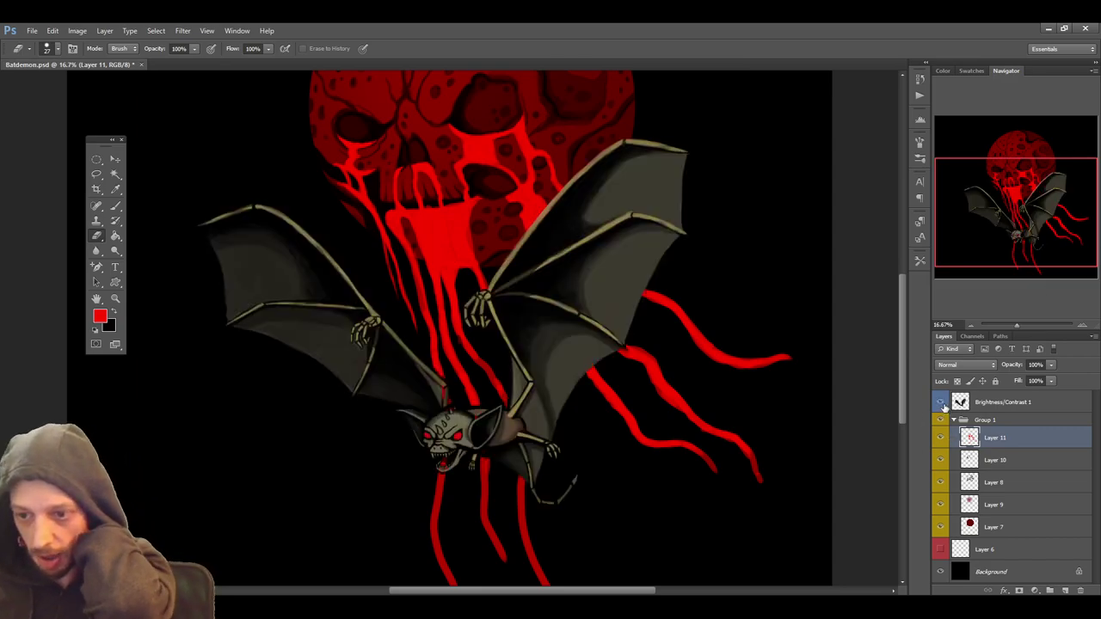
pyautogui.click(941, 403)
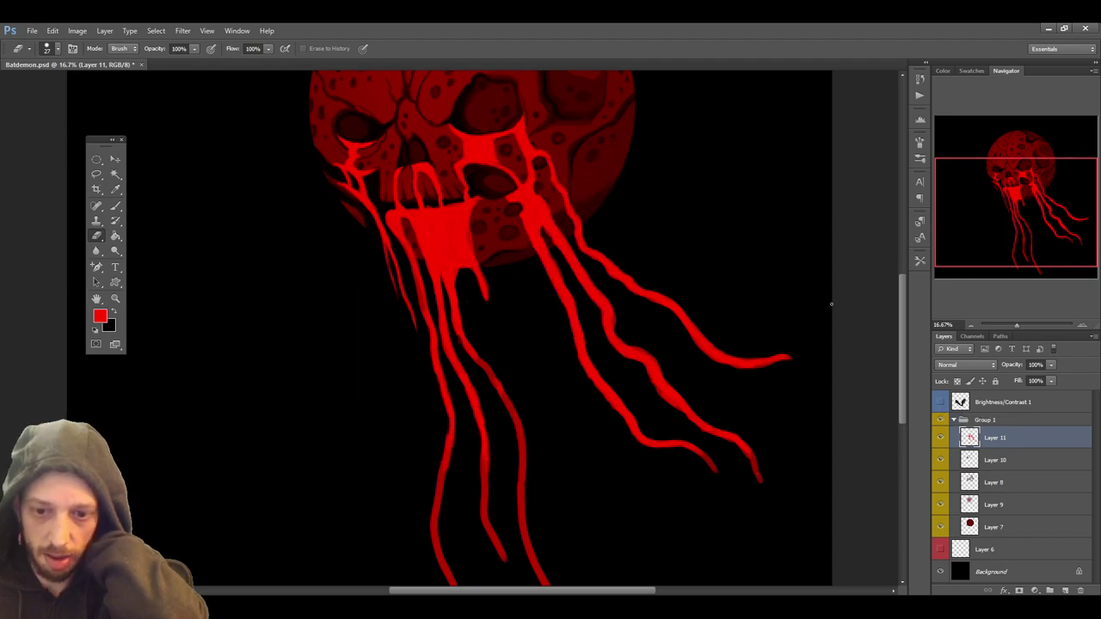
# Enlarge the brush to size 81 and thicken the rightmost of the three long streams falling from the mouth
pyautogui.scroll(-3, 725, 215)
pyautogui.click(115, 207)
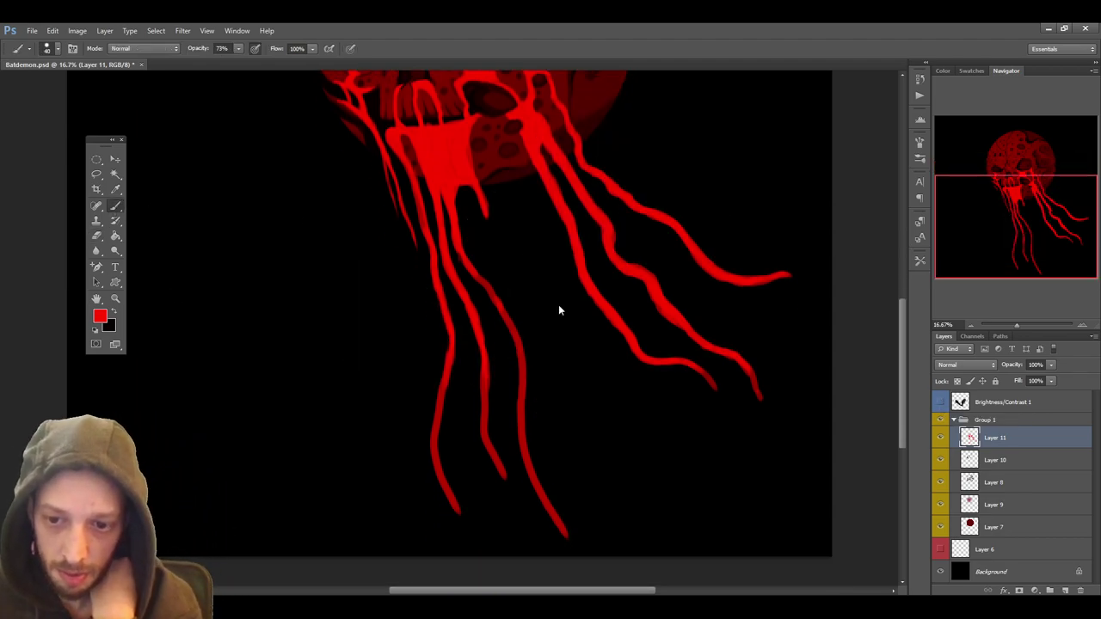
pyautogui.press(']')
pyautogui.press(']')
pyautogui.press(']')
pyautogui.press(']')
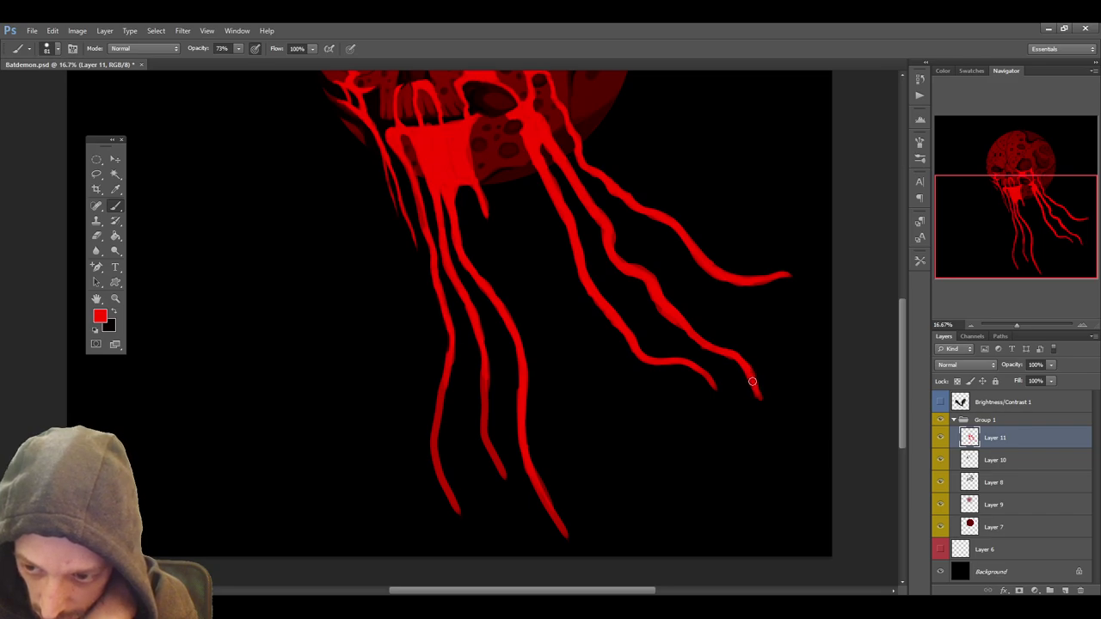
# Taper the ends of all six long blood streams into points with a size 67 eraser
pyautogui.click(96, 235)
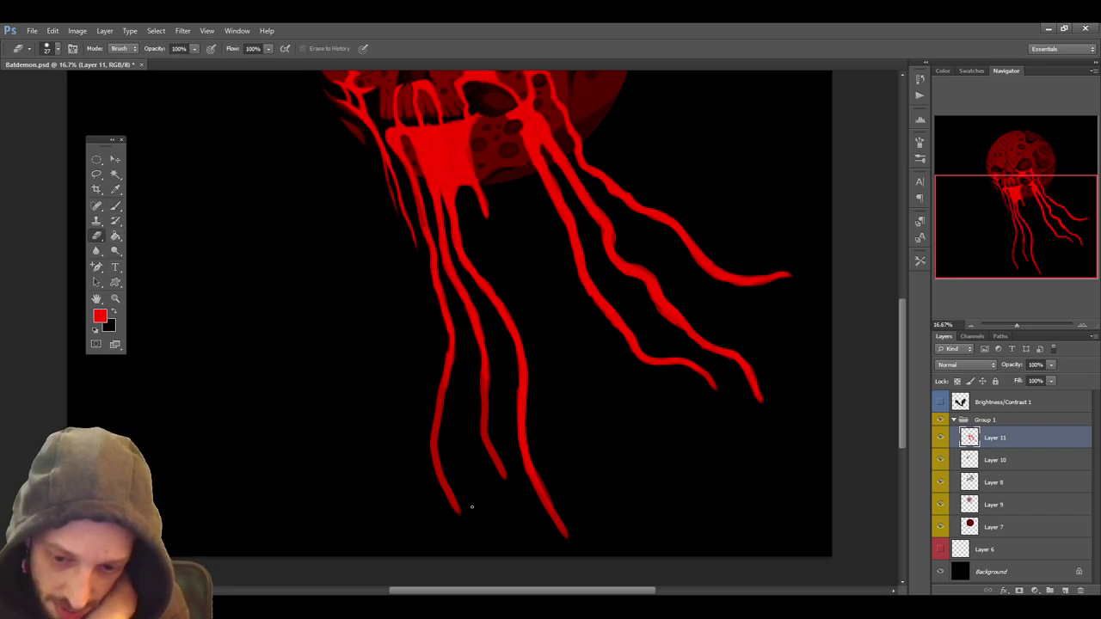
pyautogui.moveTo(455, 486); pyautogui.dragTo(463, 517)
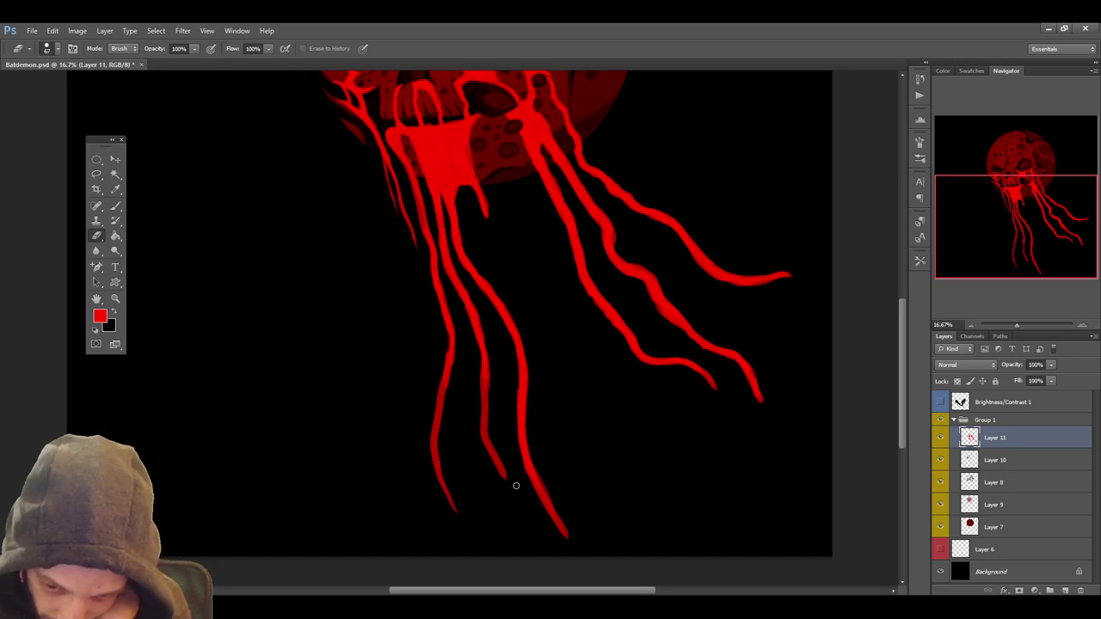
pyautogui.moveTo(507, 474)
pyautogui.mouseDown()
pyautogui.moveTo(494, 461)
pyautogui.moveTo(508, 476)
pyautogui.mouseUp()
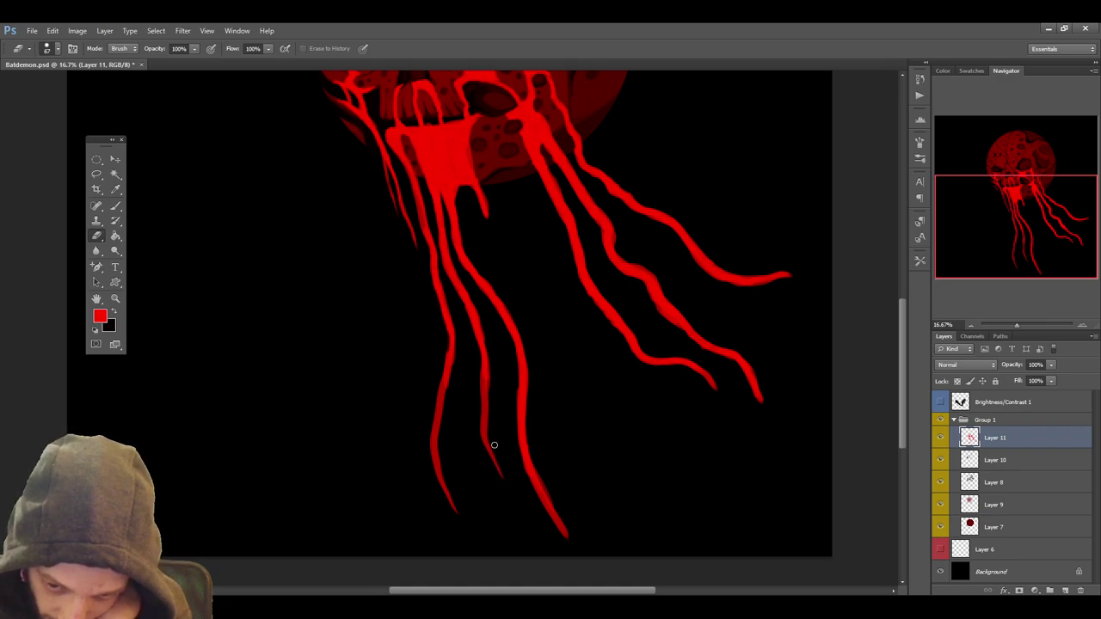
pyautogui.moveTo(570, 536); pyautogui.dragTo(534, 452)
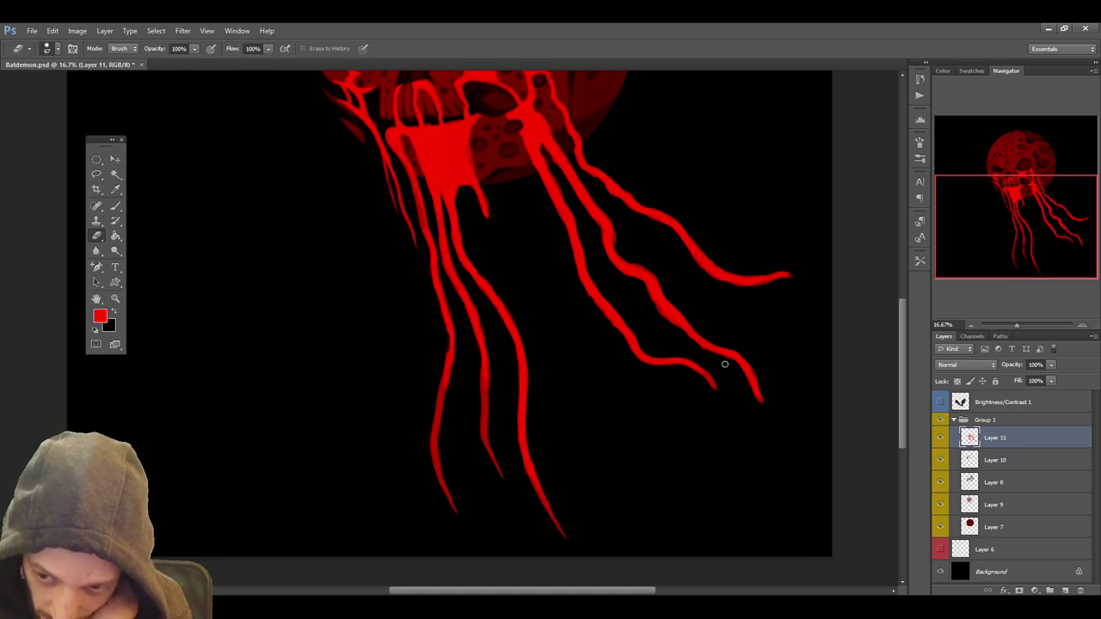
pyautogui.moveTo(702, 379)
pyautogui.mouseDown()
pyautogui.moveTo(750, 390)
pyautogui.moveTo(756, 409)
pyautogui.moveTo(754, 392)
pyautogui.mouseUp()
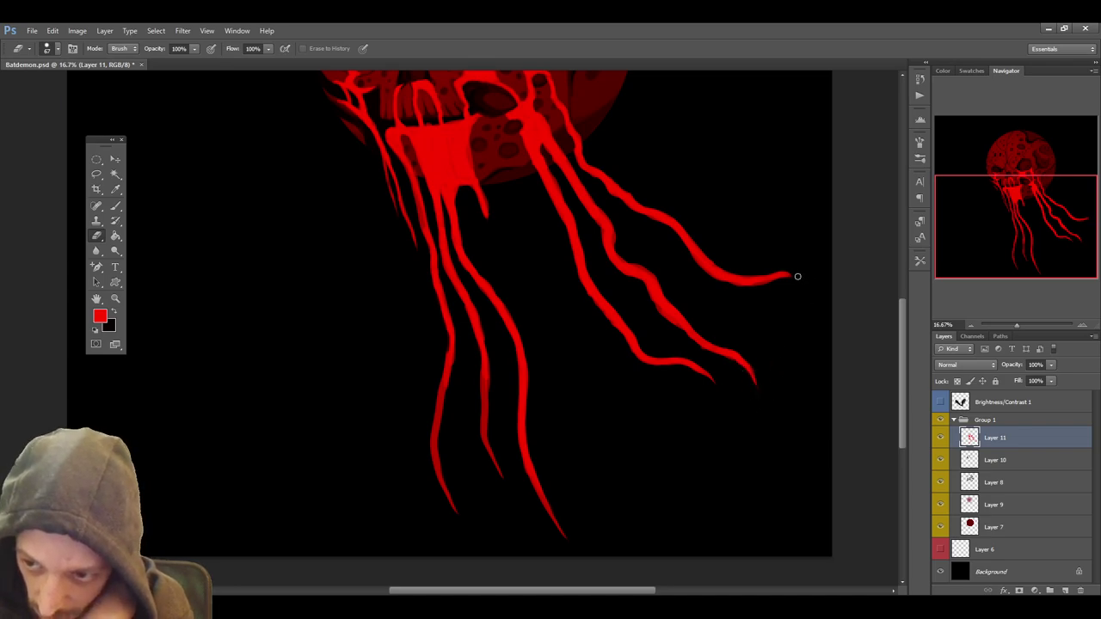
pyautogui.moveTo(791, 279); pyautogui.dragTo(763, 291)
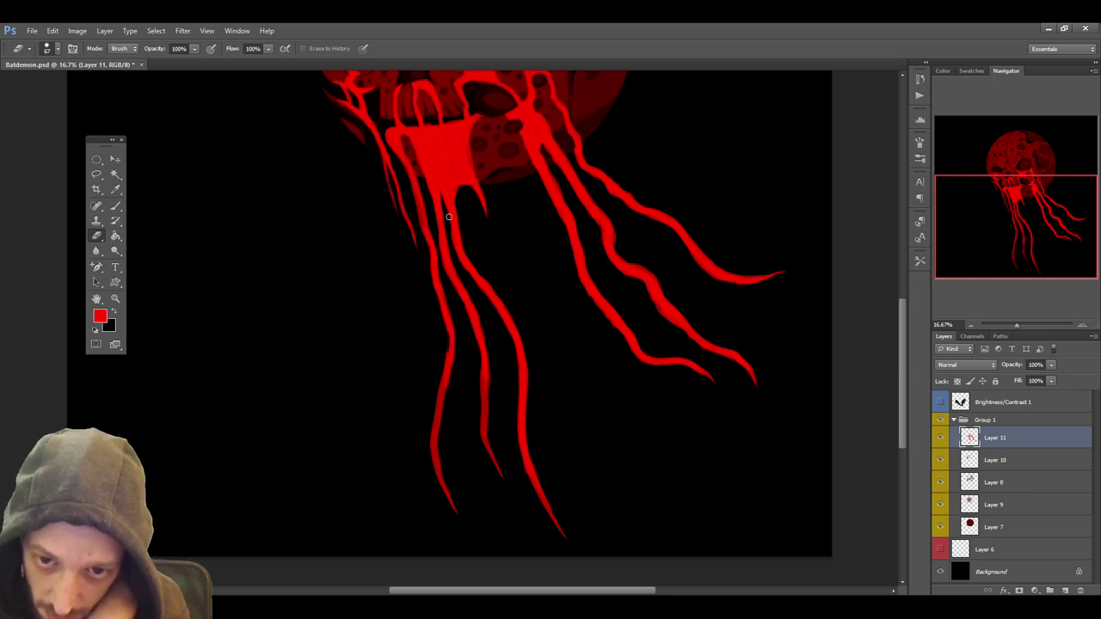
# Touch up the streams below the mouth with a size 30 brush and show the bat layer again
pyautogui.click(120, 206)
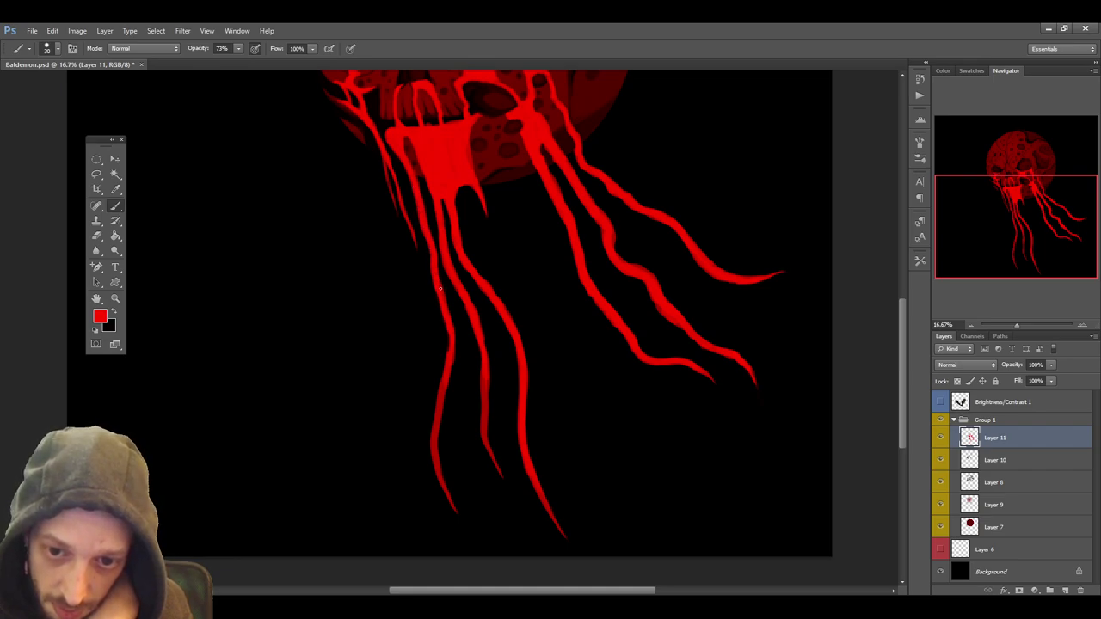
pyautogui.click(940, 402)
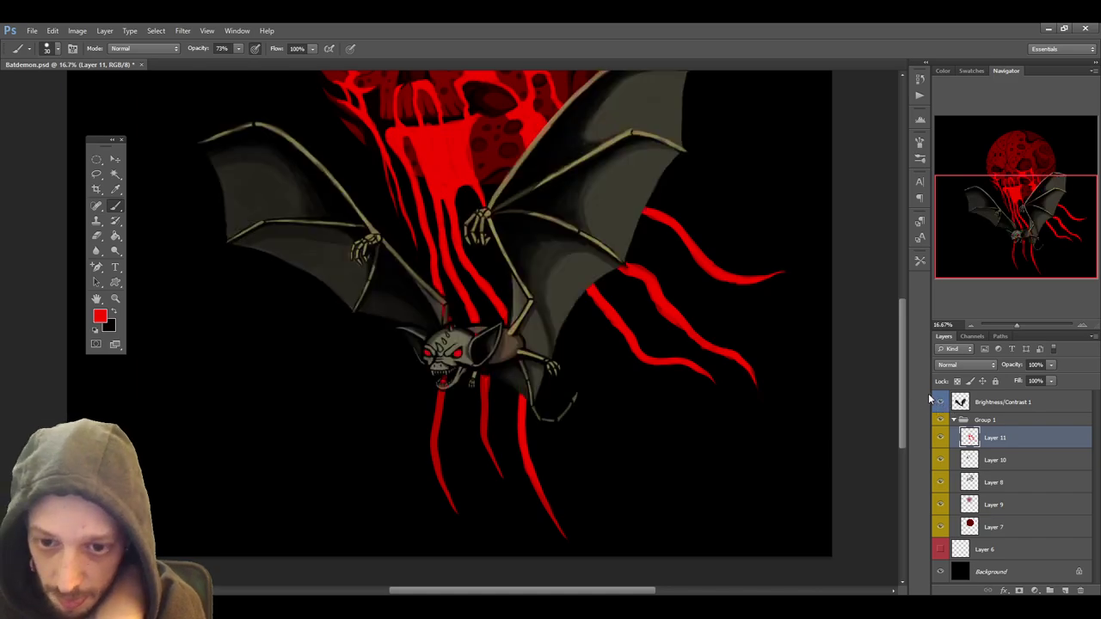
# Create a new layer and place it between the Brightness/Contrast 1 bat layer and Group 1
pyautogui.click(1015, 420)
pyautogui.click(1018, 403)
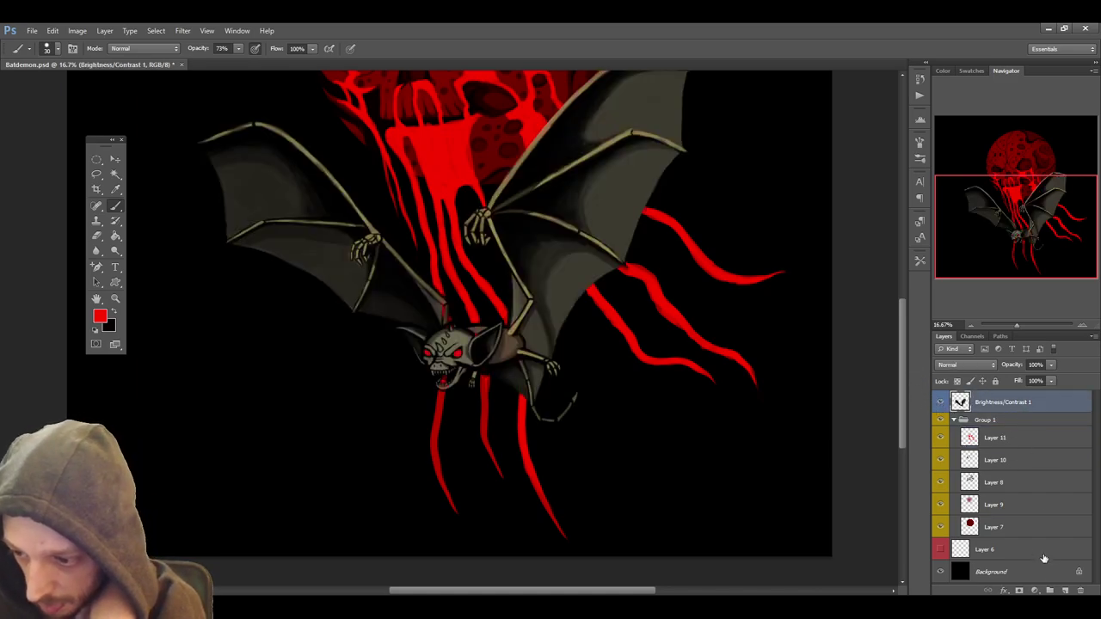
pyautogui.click(1065, 591)
pyautogui.moveTo(1042, 418); pyautogui.dragTo(1039, 430)
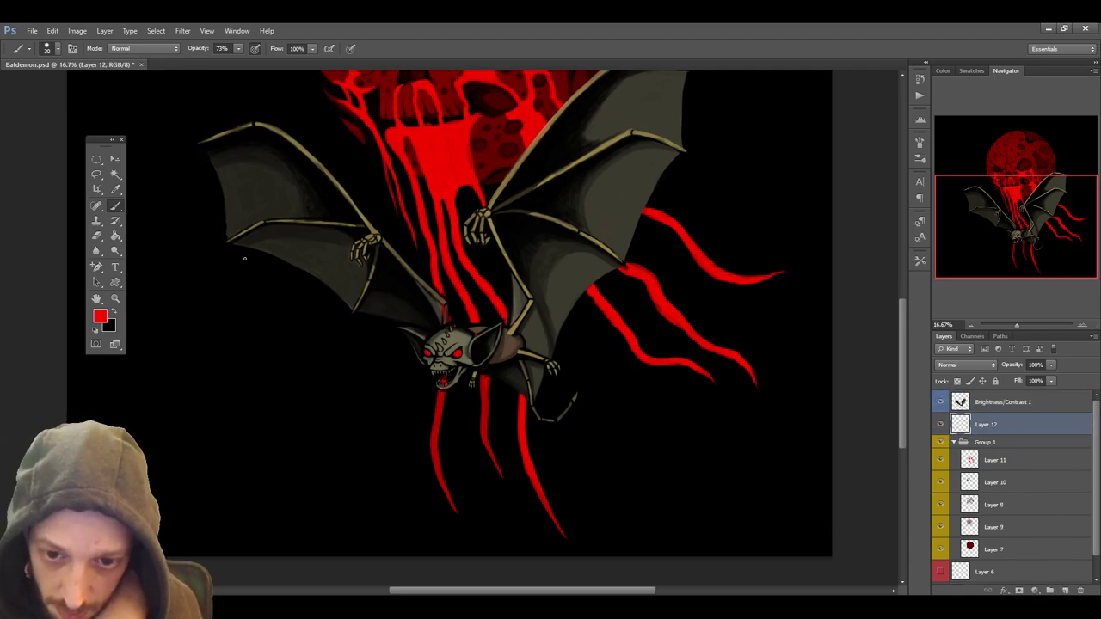
# Set the foreground colour to black (000000) and paint over the red showing through the bat's head and body on Layer 12
pyautogui.click(97, 236)
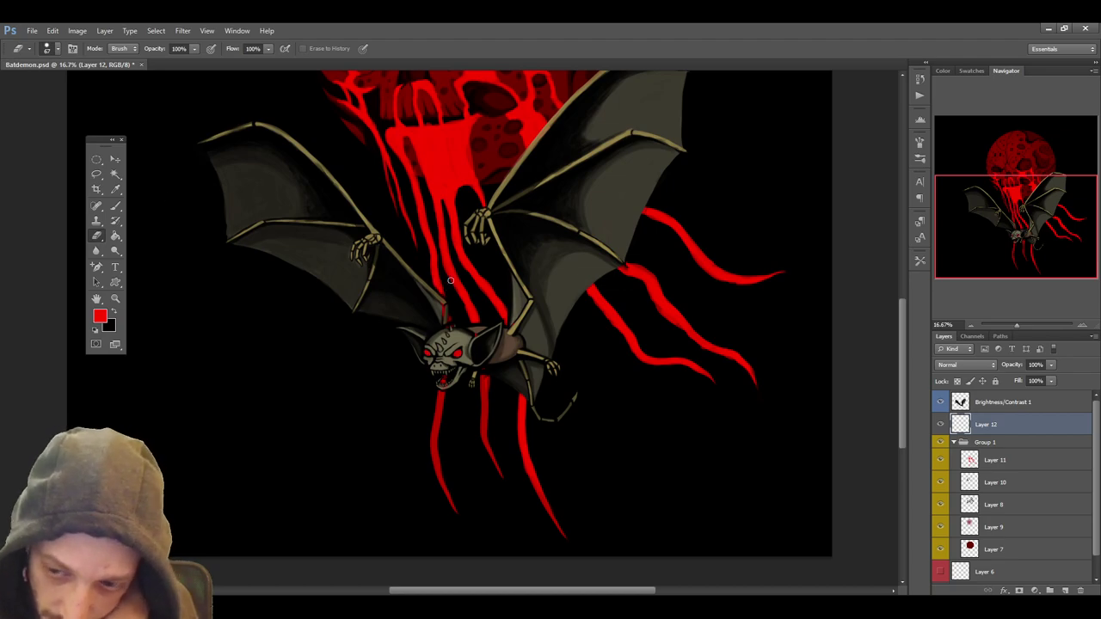
pyautogui.click(1028, 403)
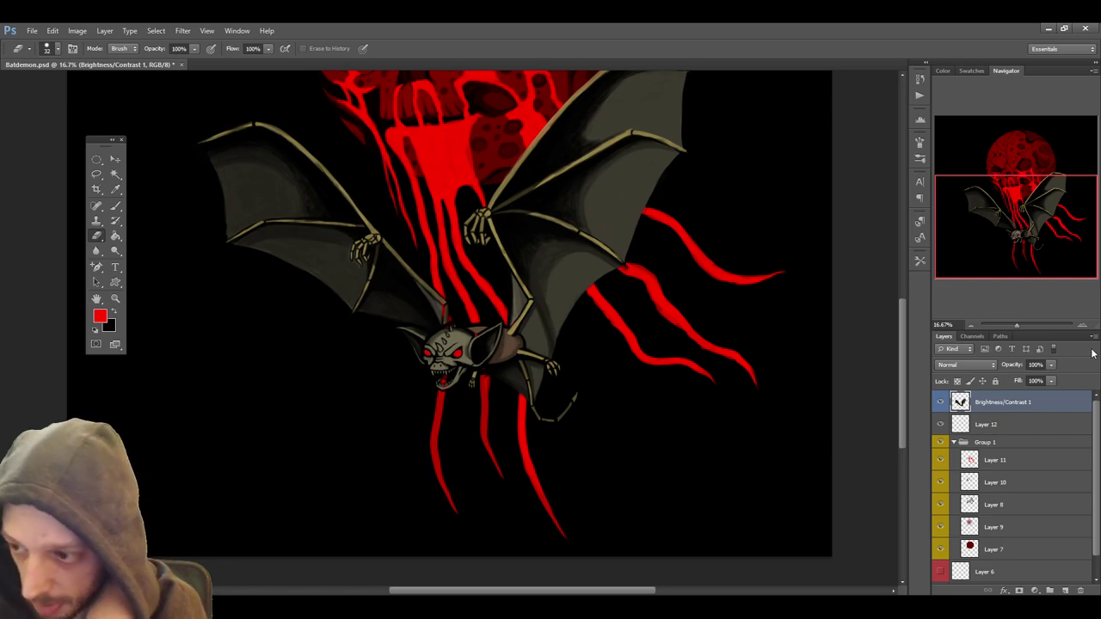
pyautogui.click(1082, 325)
pyautogui.click(116, 208)
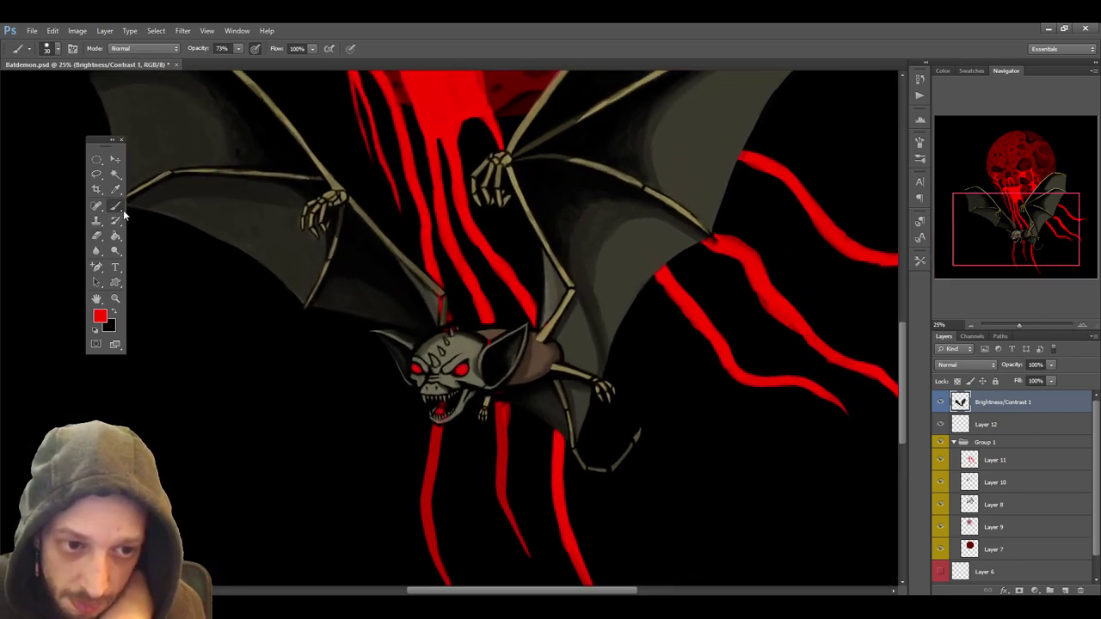
pyautogui.keyDown('alt'); pyautogui.click(169, 282); pyautogui.keyUp('alt')
pyautogui.click(97, 319)
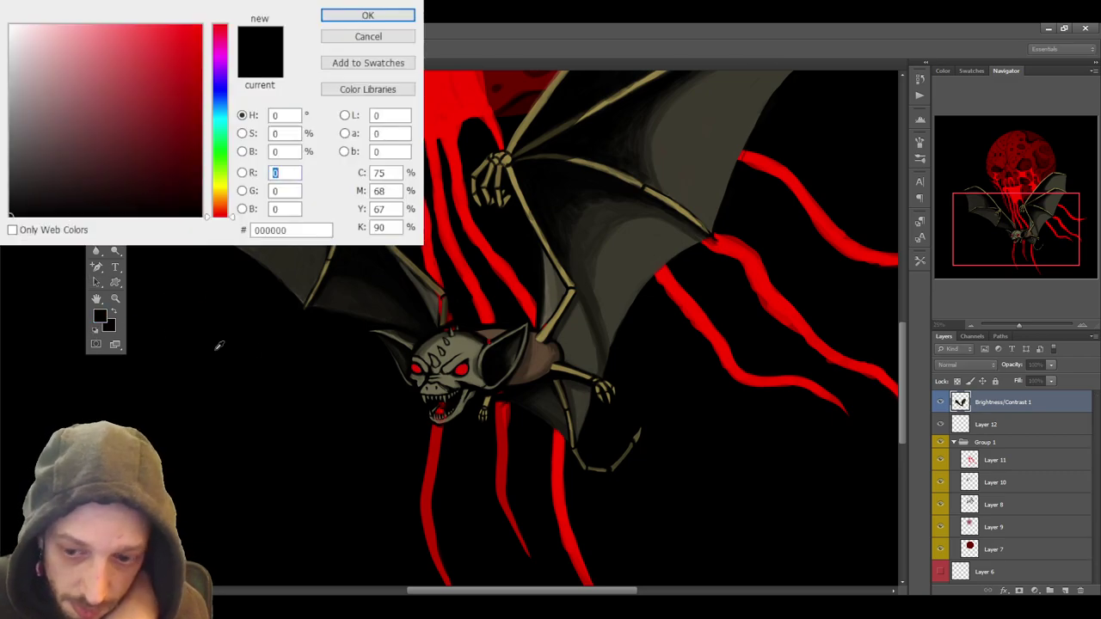
pyautogui.click(353, 20)
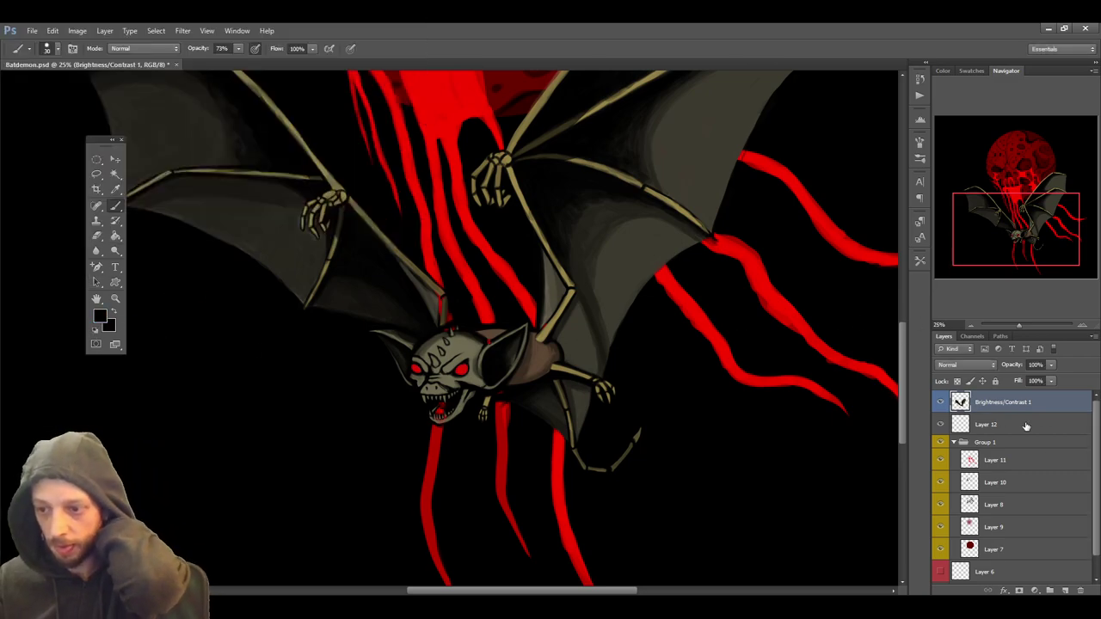
pyautogui.click(1028, 425)
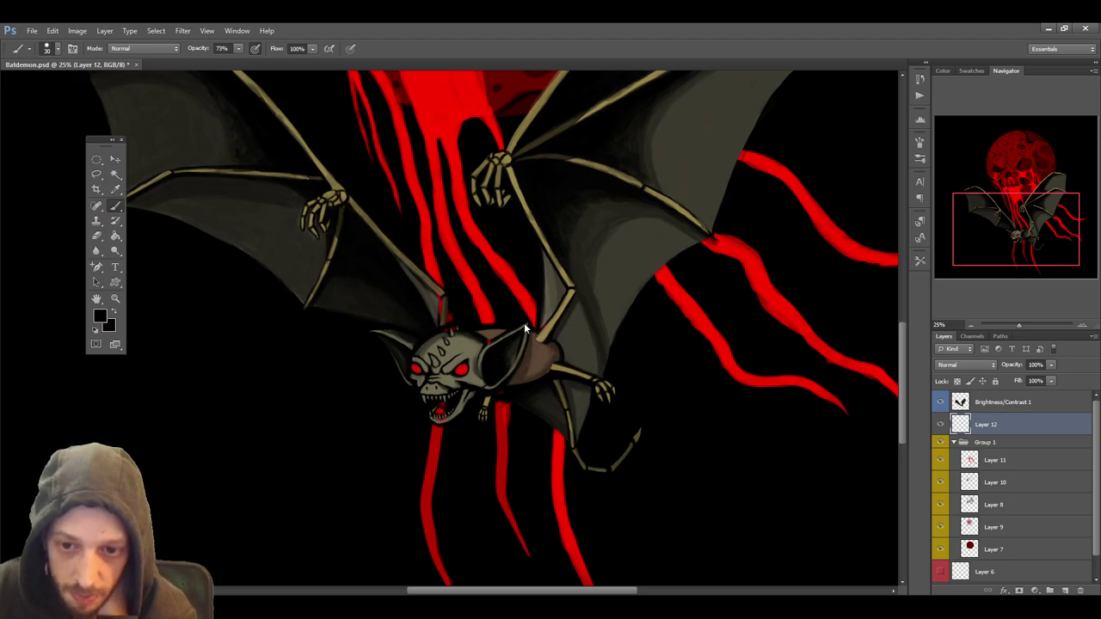
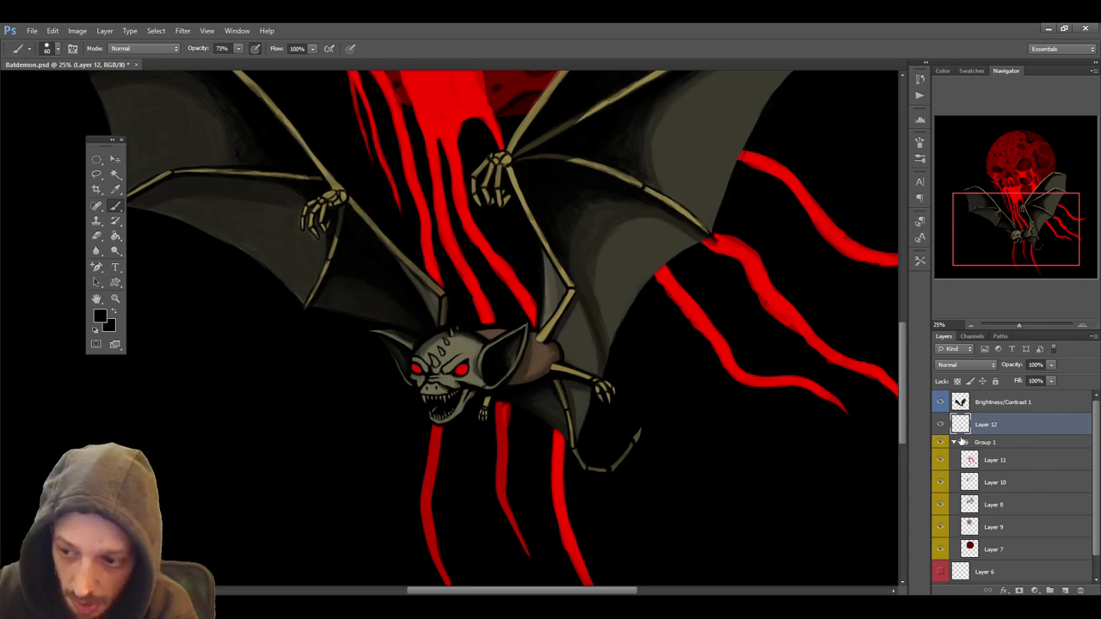
pyautogui.click(1002, 459)
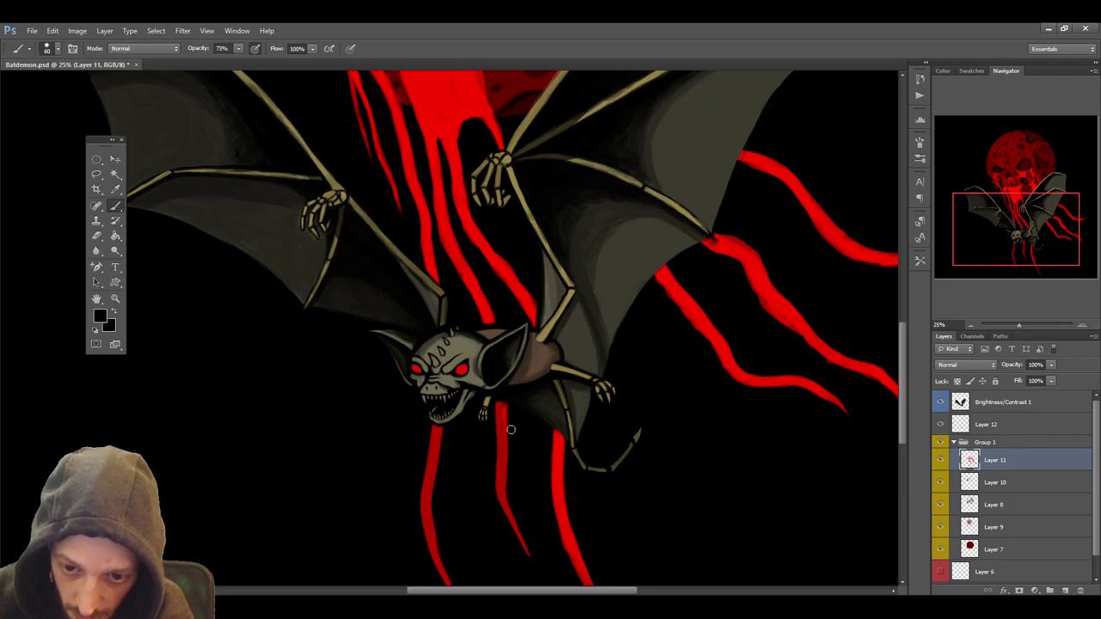
pyautogui.click(1023, 403)
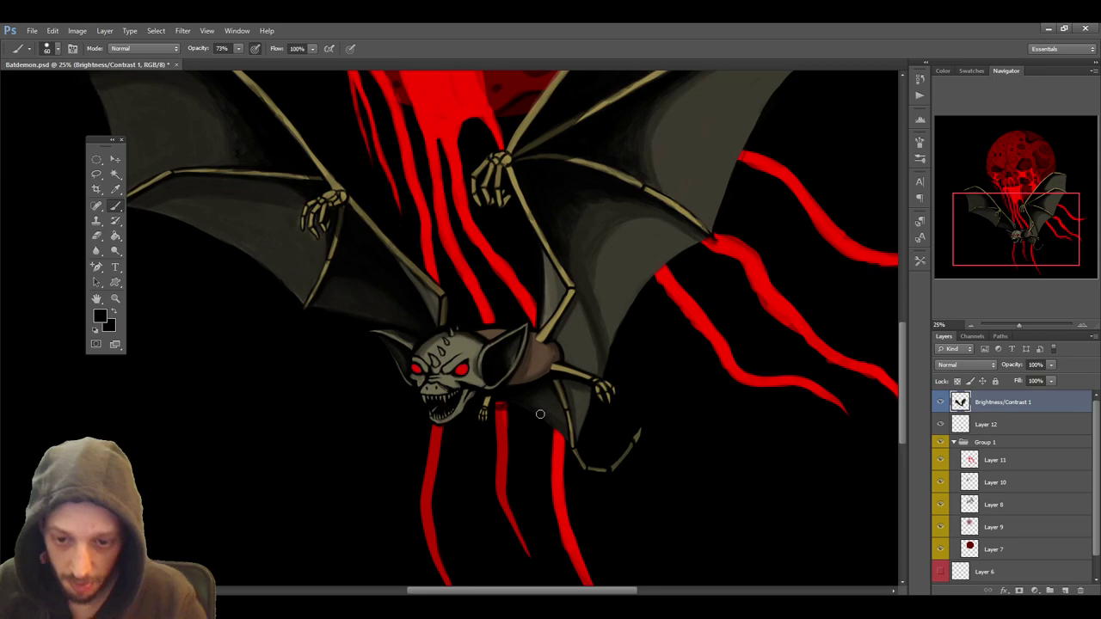
pyautogui.keyDown('ctrl'); pyautogui.click(584, 426); pyautogui.keyUp('ctrl')
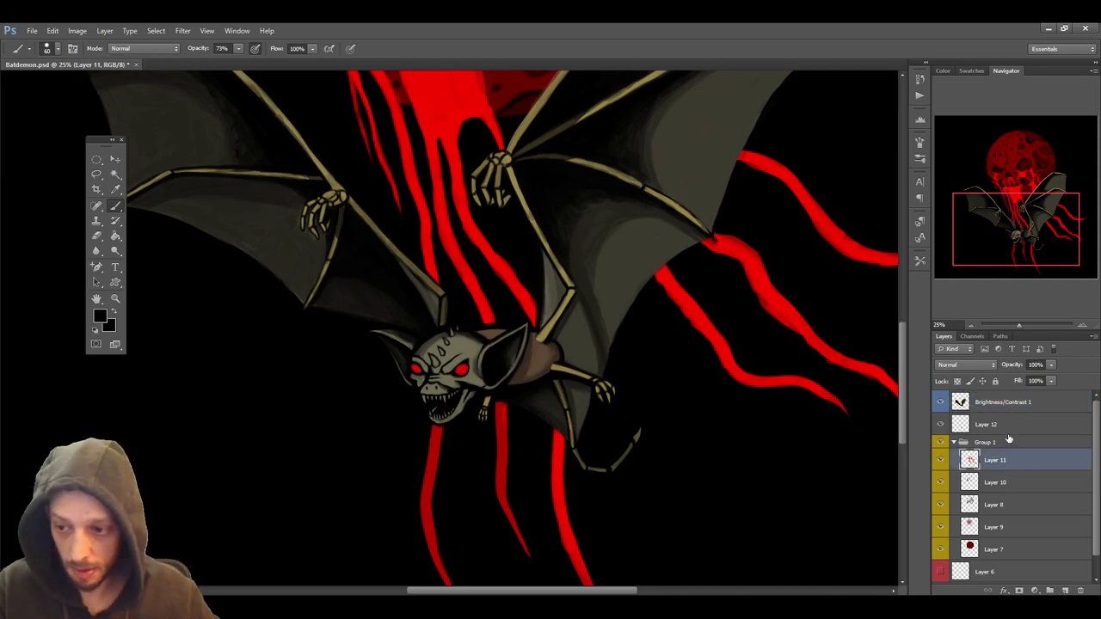
# Clean up the wing tip on the Brightness/Contrast 1 layer with the size 32 eraser where the middle blood stream meets it
pyautogui.click(1002, 403)
pyautogui.keyDown('alt'); pyautogui.click(940, 402); pyautogui.keyUp('alt')
pyautogui.keyDown('alt'); pyautogui.click(940, 402); pyautogui.keyUp('alt')
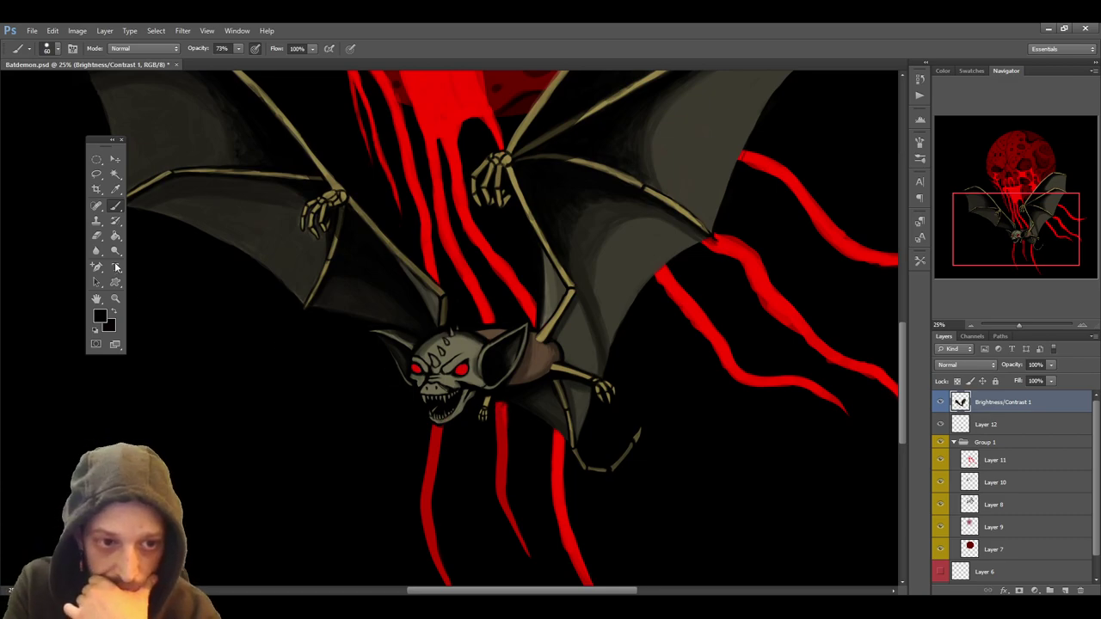
pyautogui.click(97, 235)
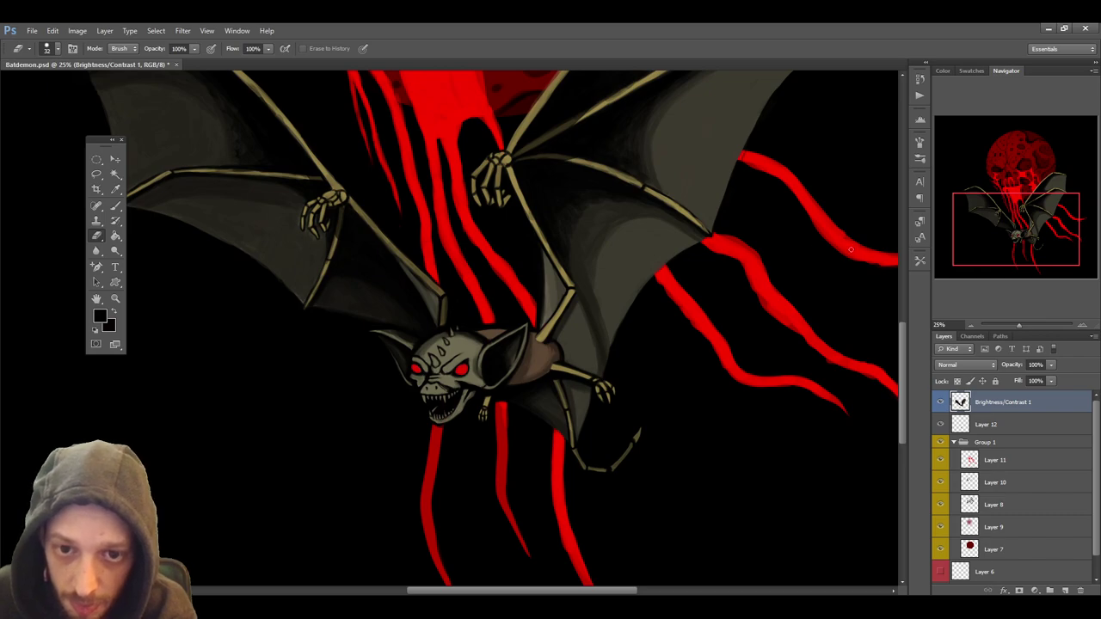
pyautogui.press('b')
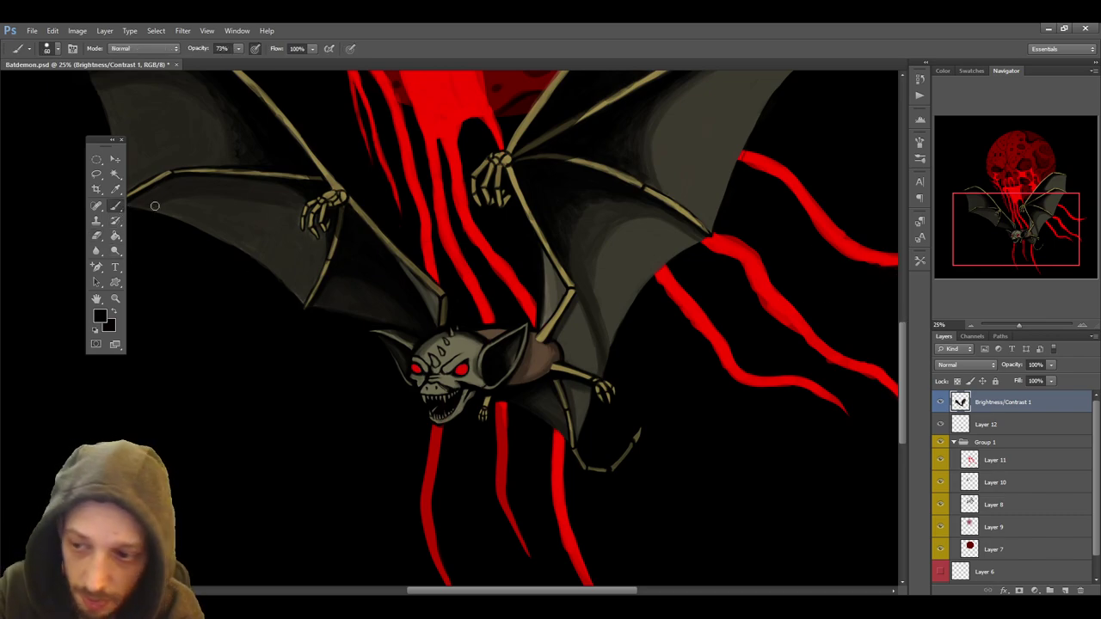
# Paint black on Layer 12 at 53% opacity where the middle and lower side streams emerge from the wing edge
pyautogui.click(994, 418)
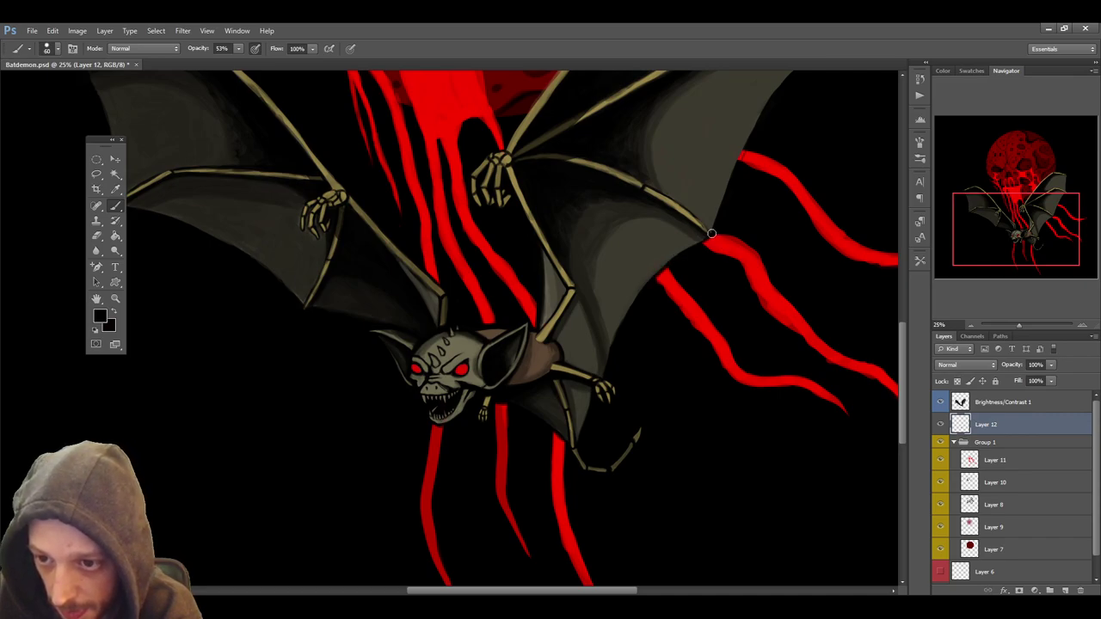
pyautogui.click(1000, 459)
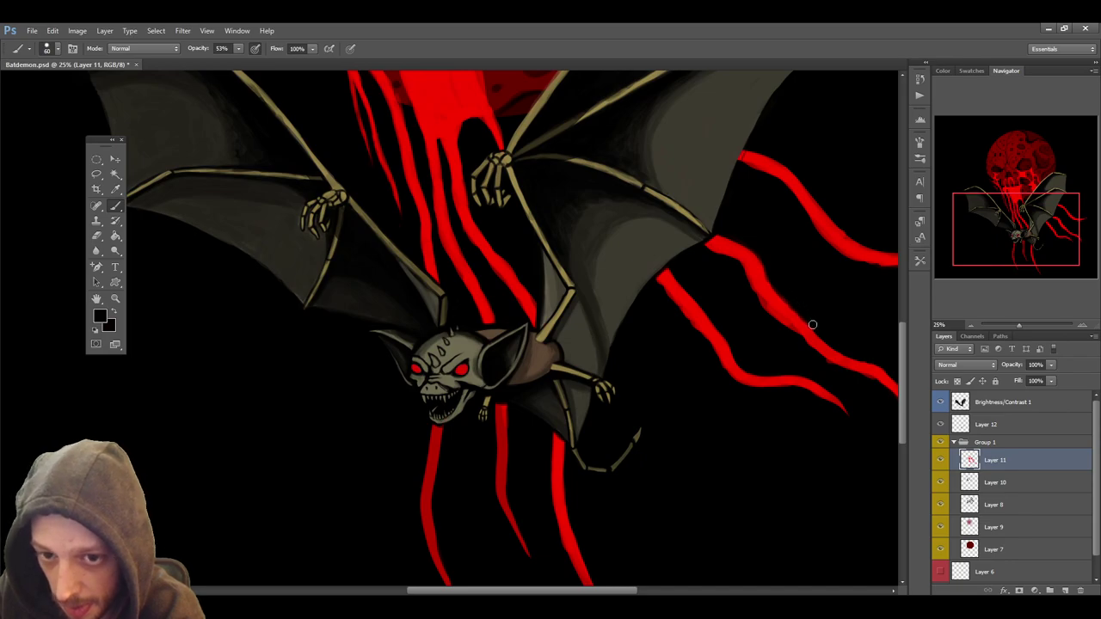
pyautogui.click(1028, 403)
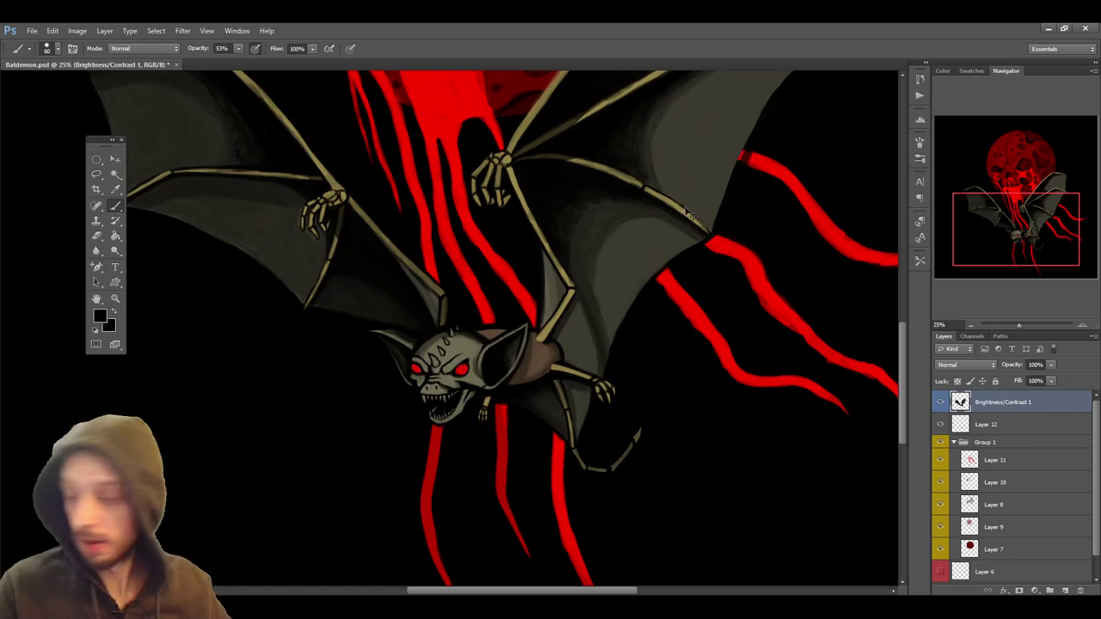
pyautogui.keyDown('ctrl'); pyautogui.click(670, 229); pyautogui.keyUp('ctrl')
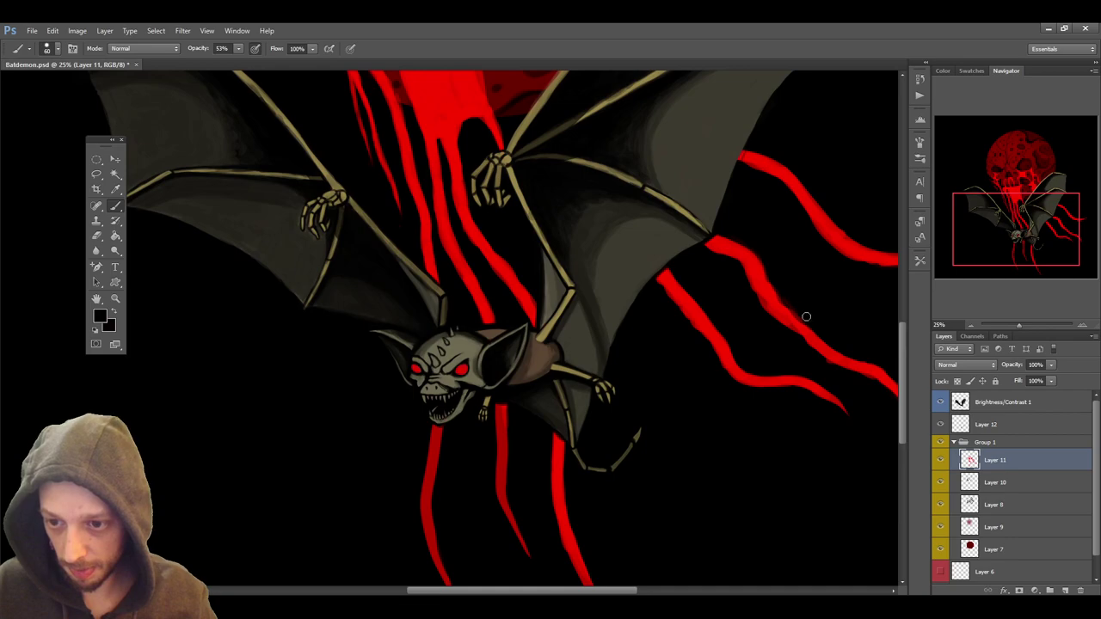
# Paint black on Layer 12 over the start of the uppermost side stream at the wing edge and check it by toggling the bat layer
pyautogui.click(1029, 406)
pyautogui.click(97, 235)
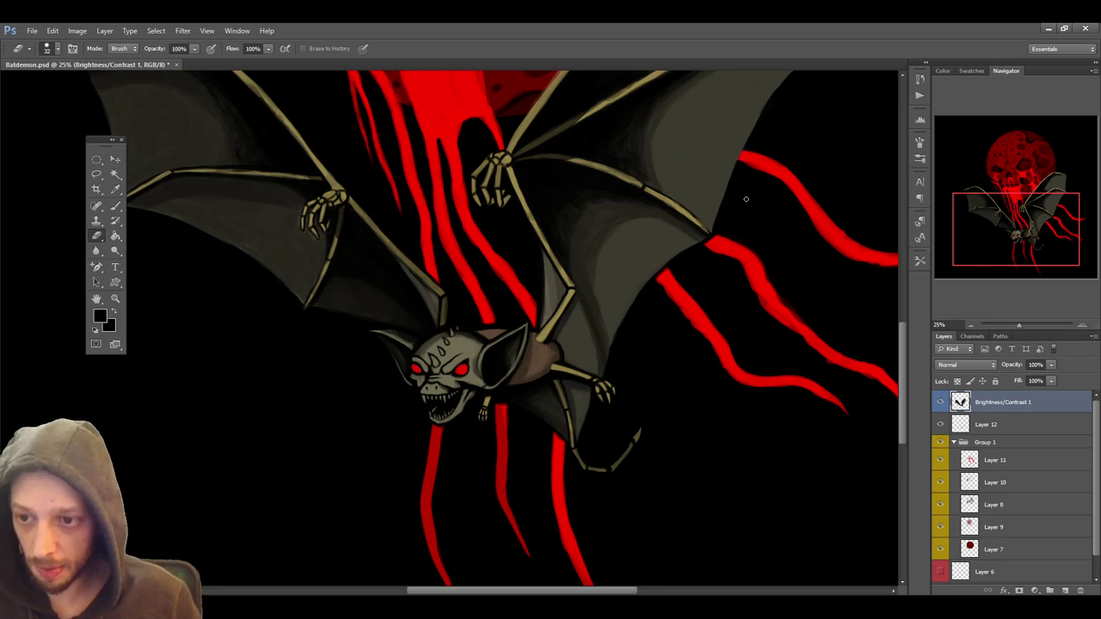
pyautogui.click(1003, 425)
pyautogui.click(113, 207)
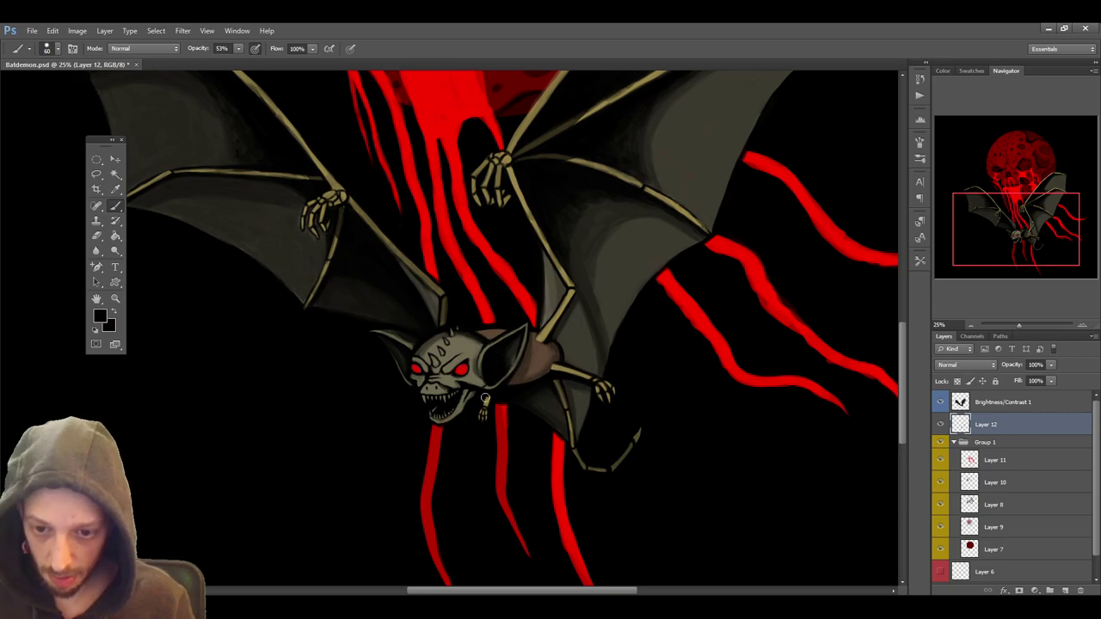
pyautogui.click(971, 326)
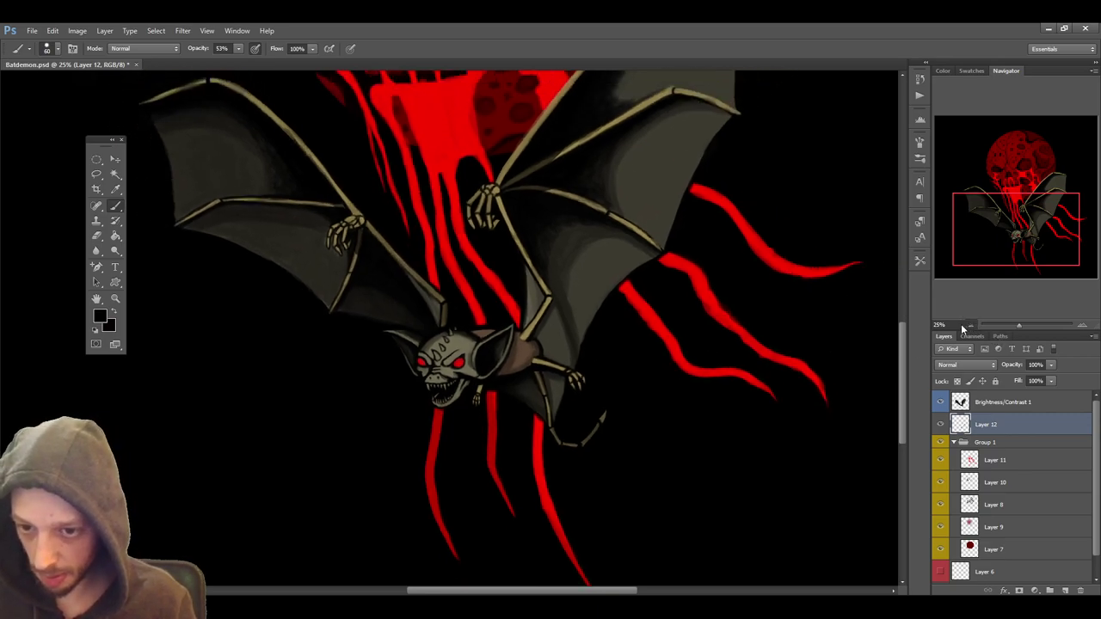
pyautogui.scroll(3, 903, 327)
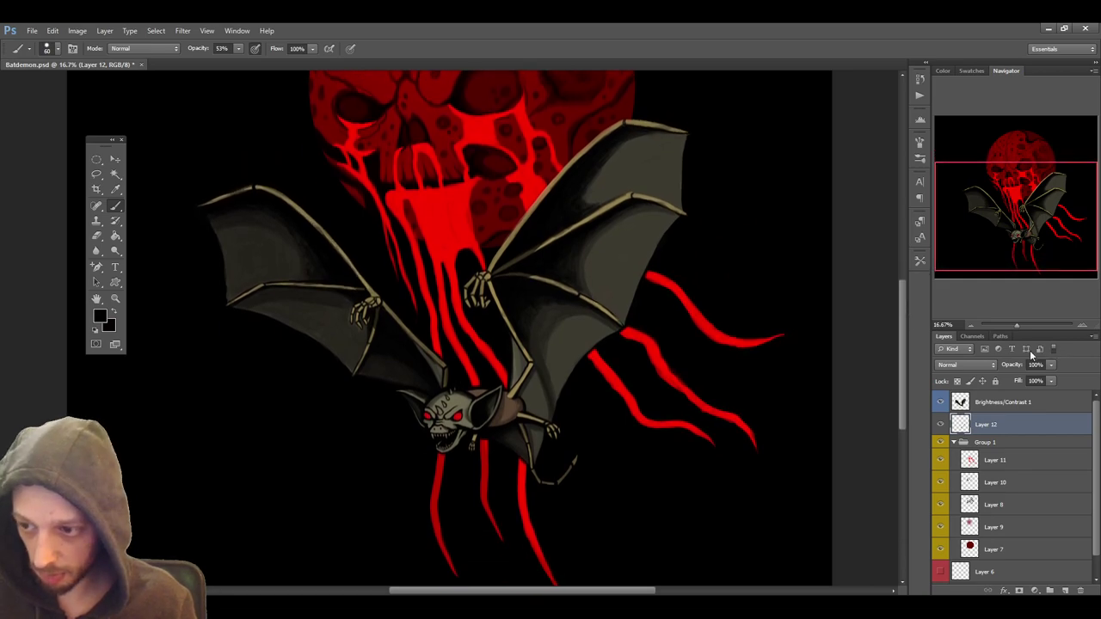
pyautogui.click(940, 402)
pyautogui.click(940, 404)
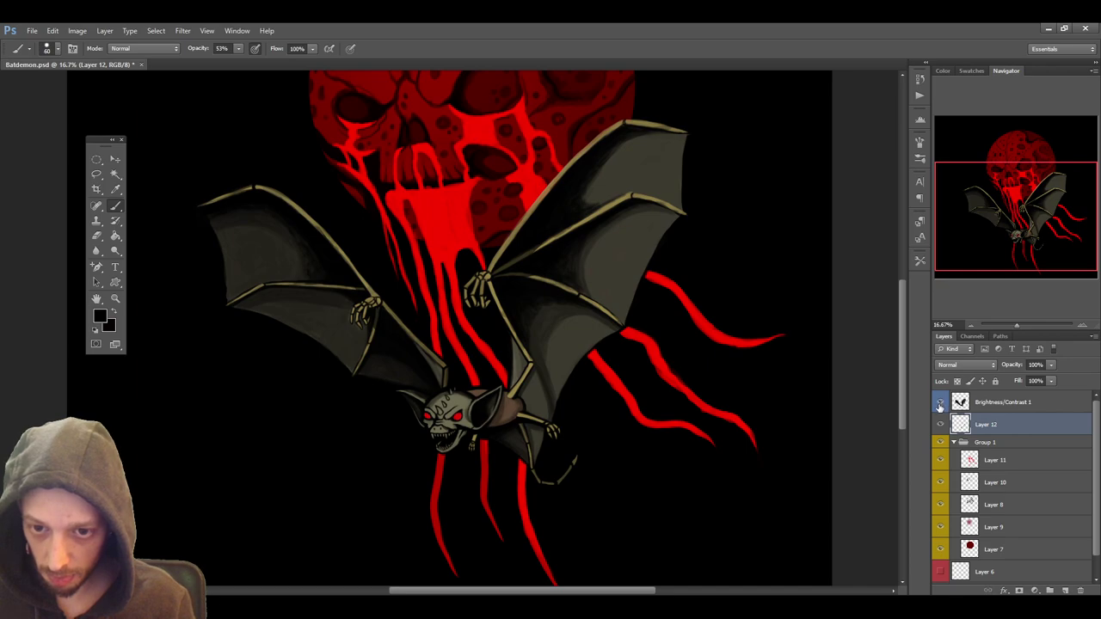
# Sample the red of the blood, touch up the skull's mouth area on Layer 11 with a smaller brush, and save the file
pyautogui.click(1023, 460)
pyautogui.click(115, 188)
pyautogui.click(424, 225)
pyautogui.click(115, 207)
pyautogui.press('[')
pyautogui.press('[')
pyautogui.press('[')
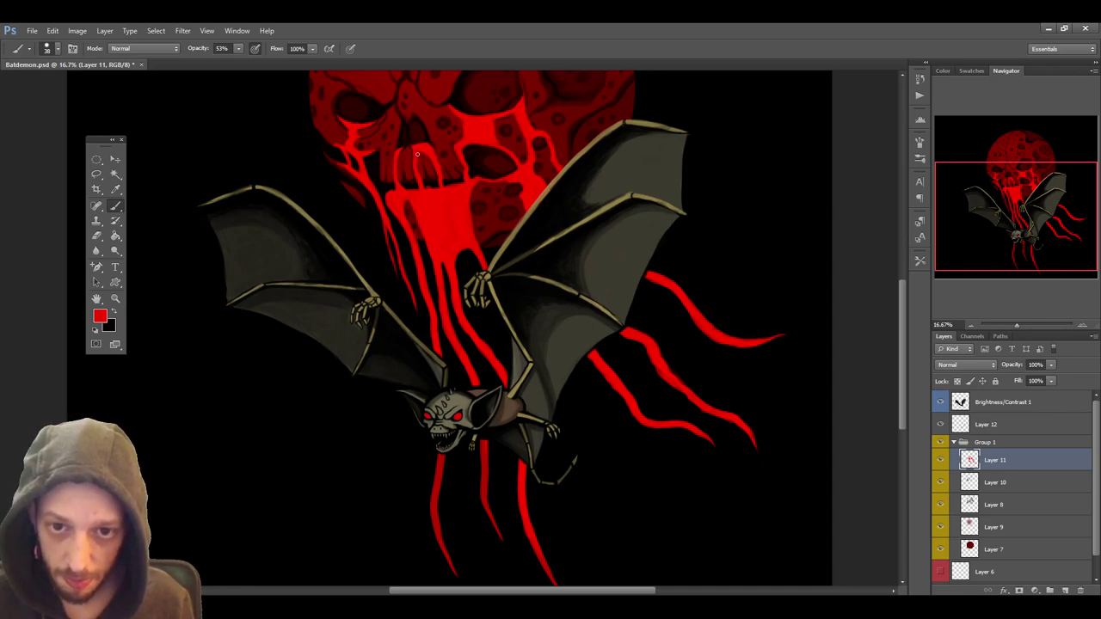
pyautogui.scroll(2, 747, 397)
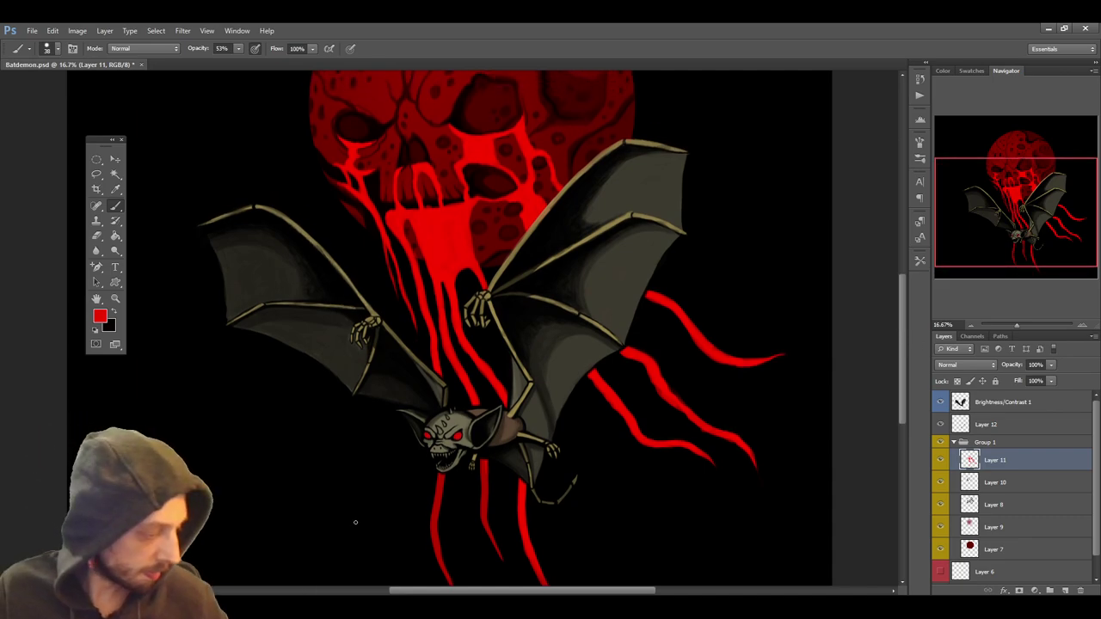
pyautogui.hotkey('ctrl', 's')
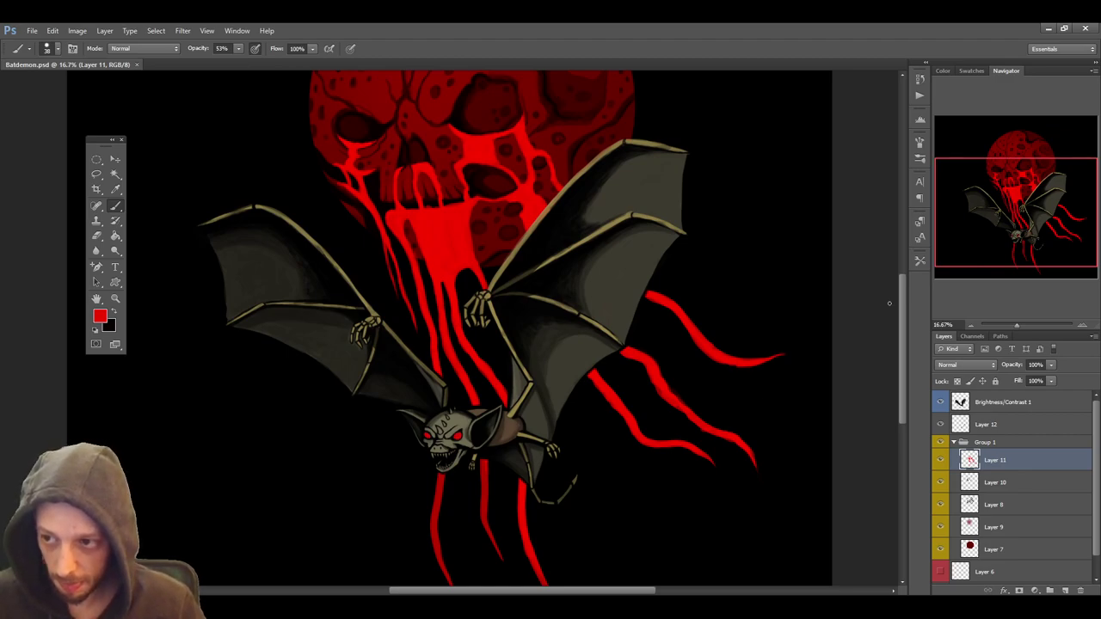
# Sample the bright red from the skull's mouth and repaint the streams below the bat with a size 64 brush
pyautogui.scroll(6, 740, 289)
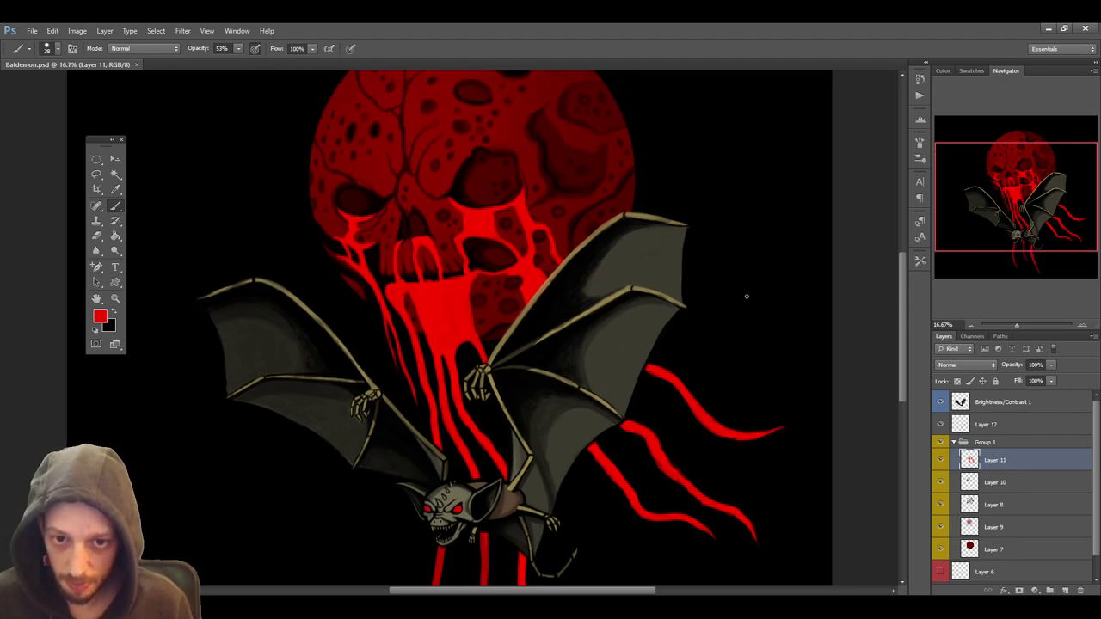
pyautogui.scroll(-6, 747, 296)
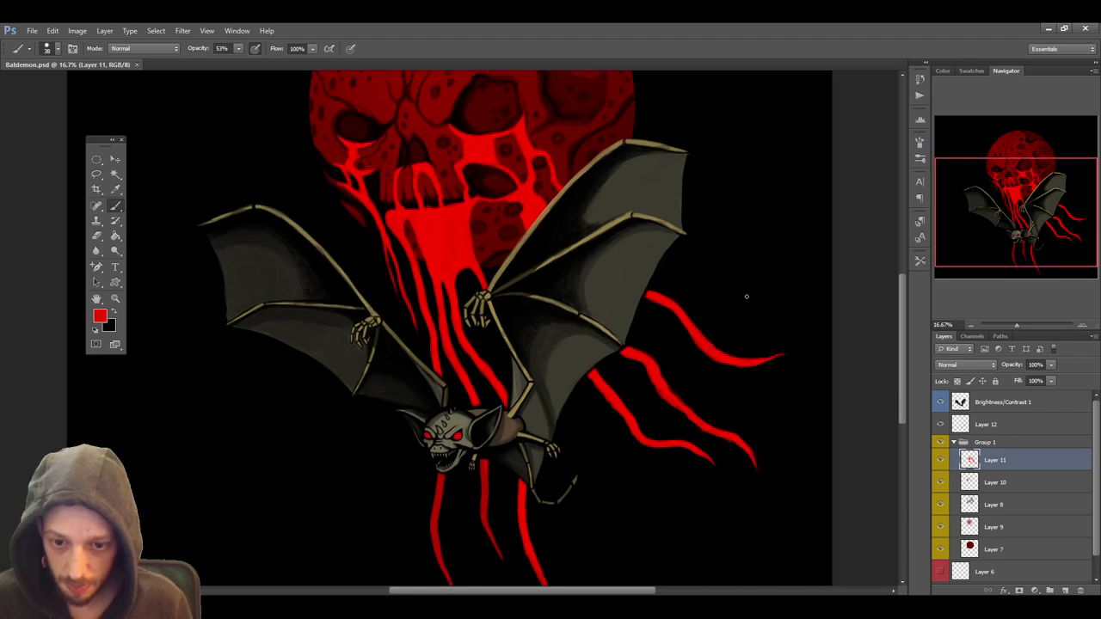
pyautogui.scroll(-2, 746, 296)
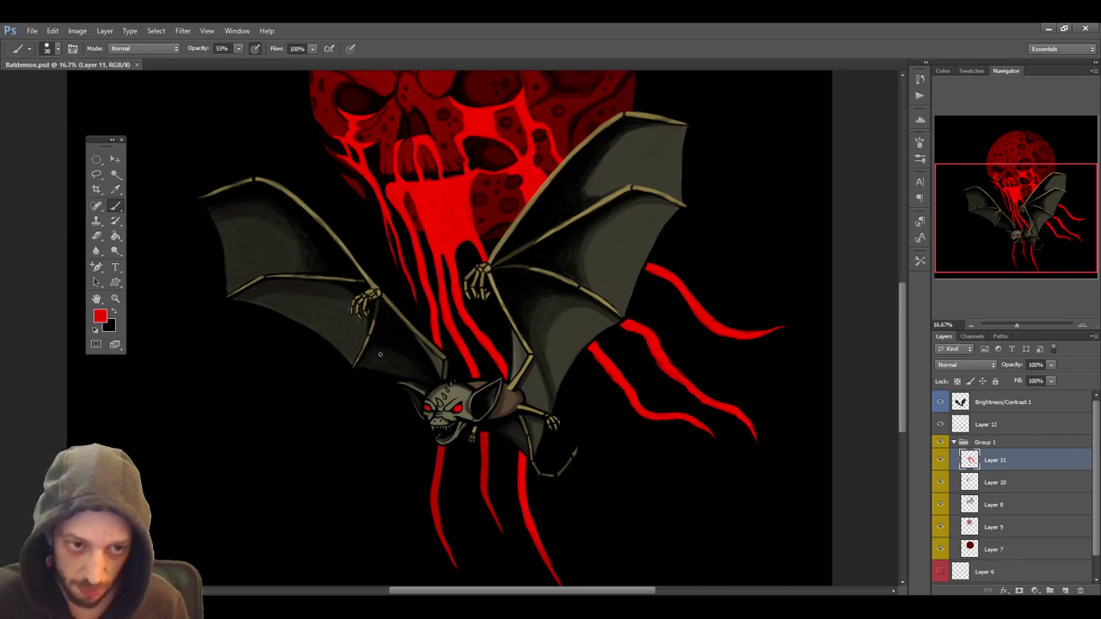
pyautogui.click(115, 188)
pyautogui.click(438, 201)
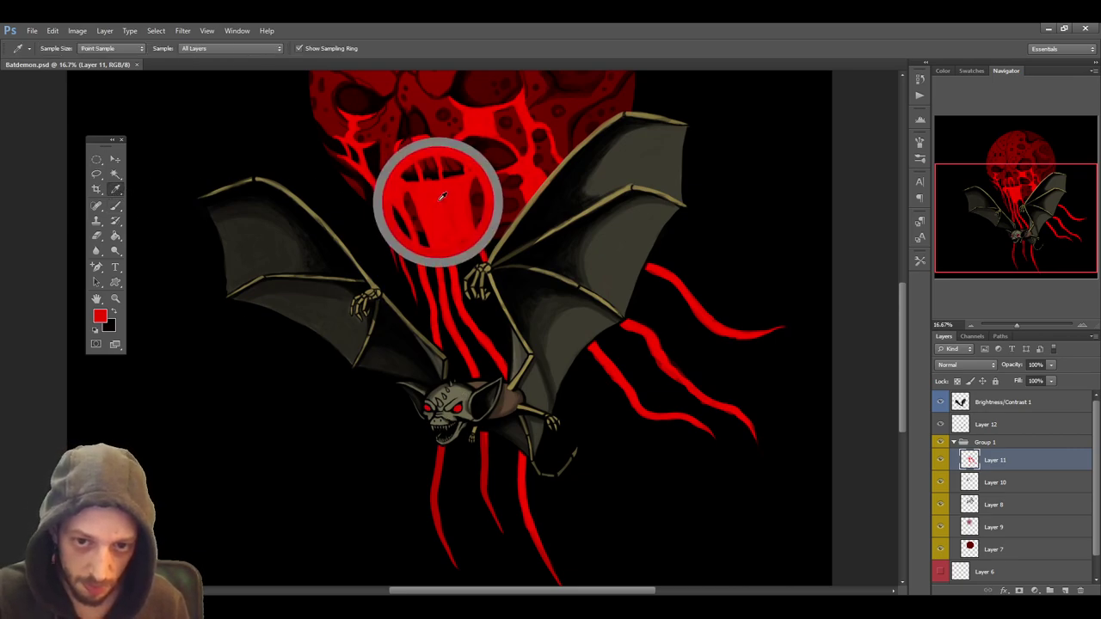
pyautogui.click(115, 205)
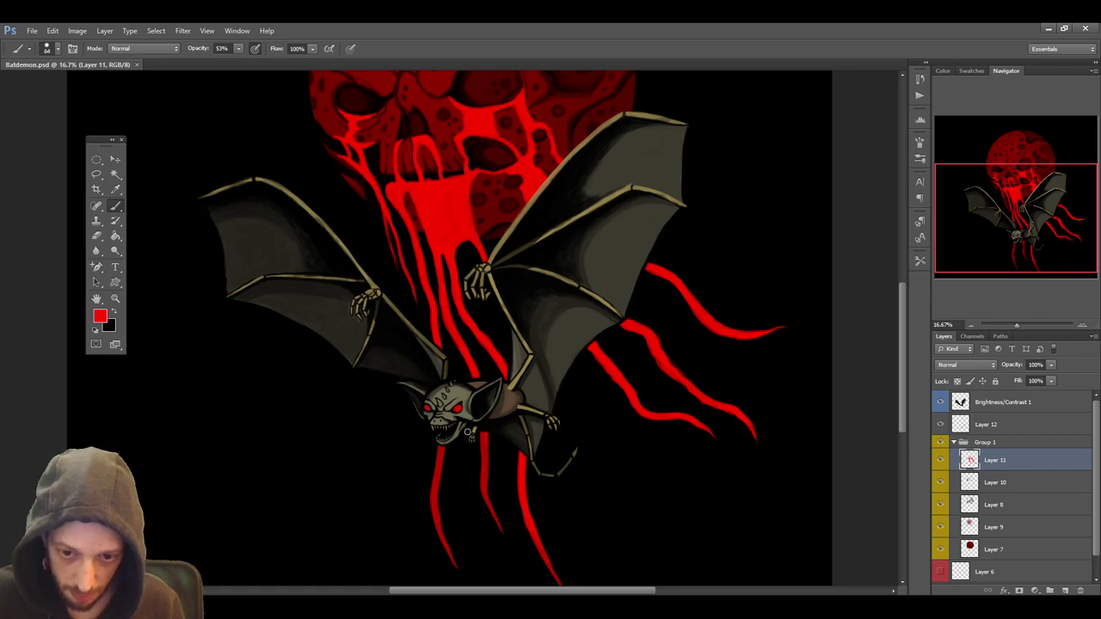
pyautogui.moveTo(442, 443); pyautogui.dragTo(440, 456)
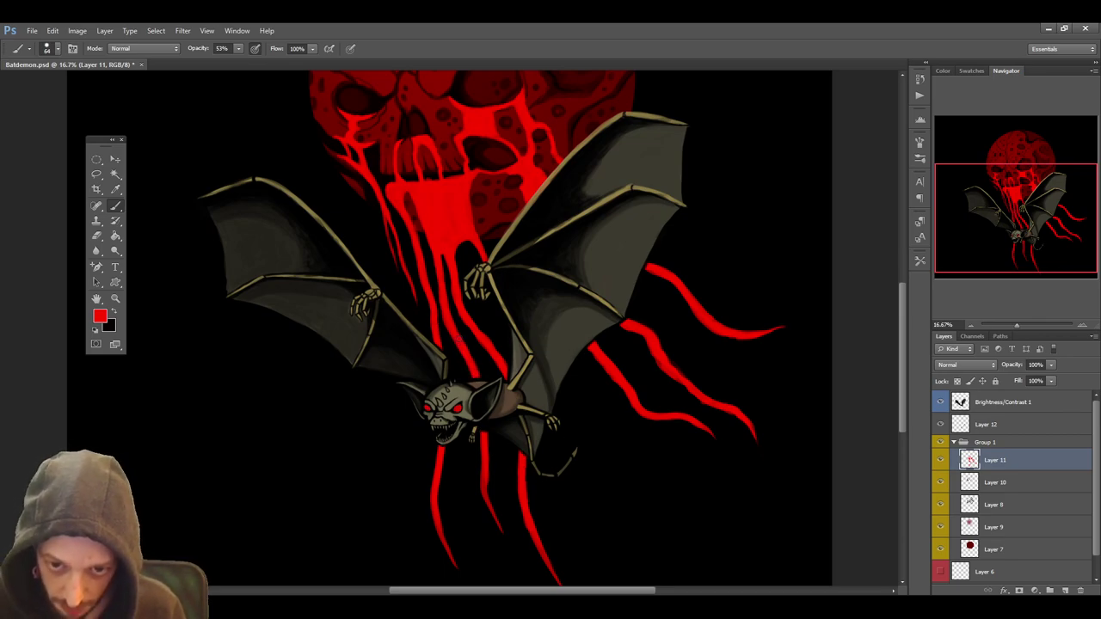
# Refine the blood strands below the skull's mouth on Layer 11 with a size 34 brush and a size 32 eraser
pyautogui.click(97, 235)
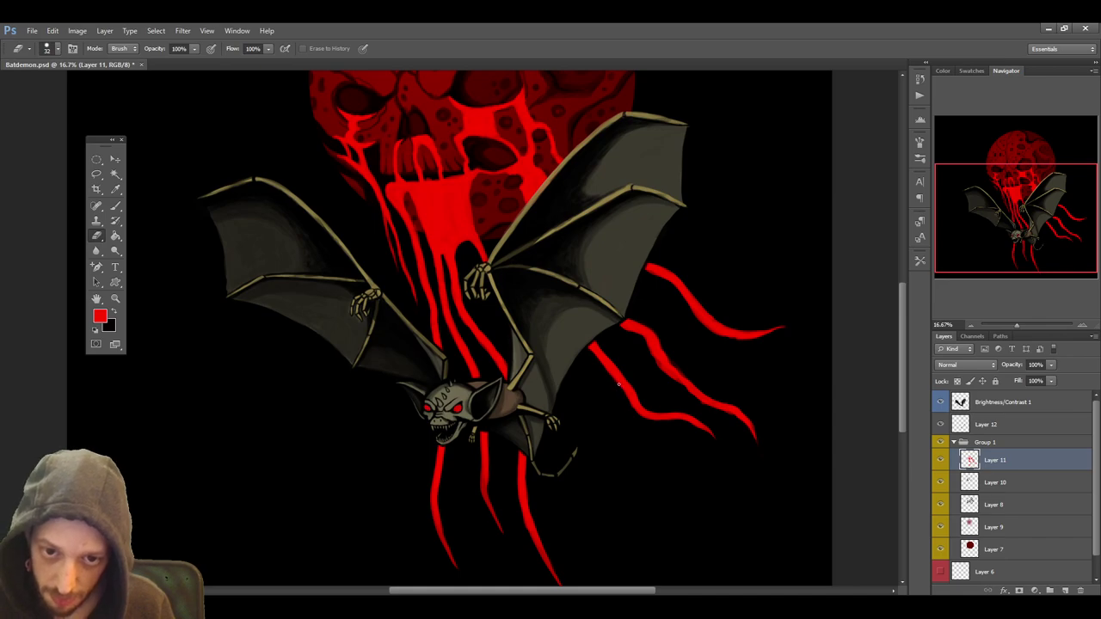
pyautogui.click(116, 206)
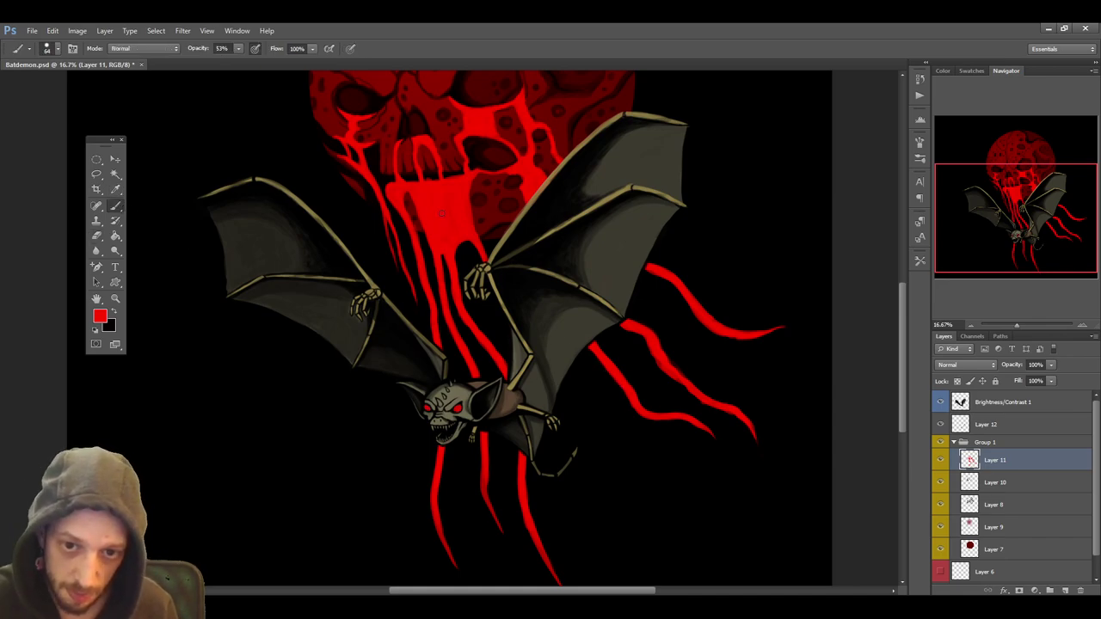
pyautogui.press('[')
pyautogui.press('[')
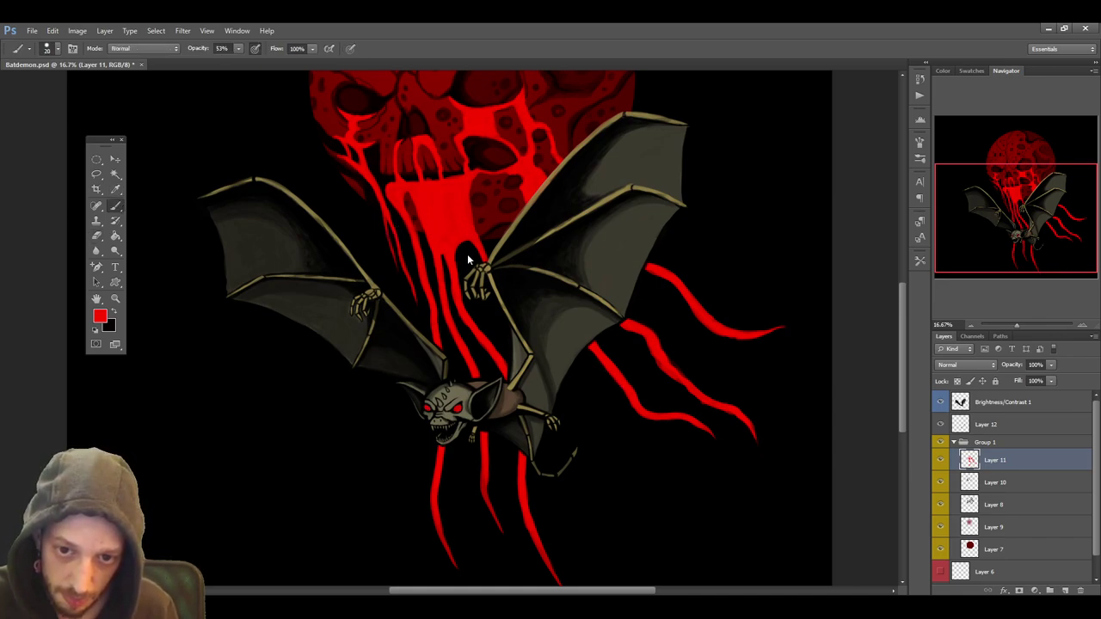
pyautogui.press('[')
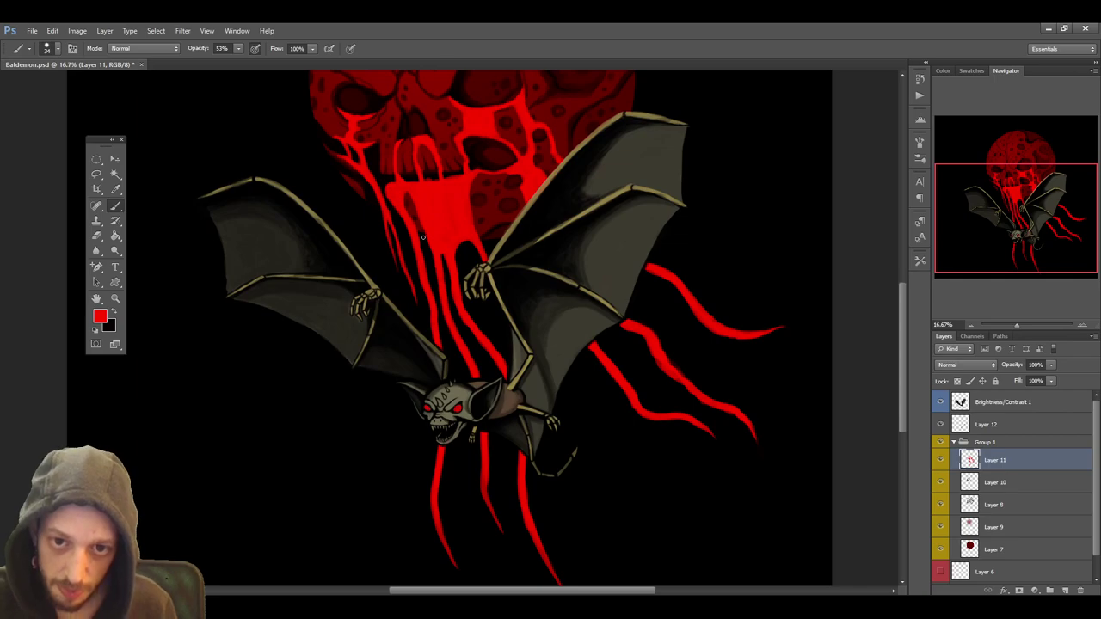
pyautogui.click(97, 235)
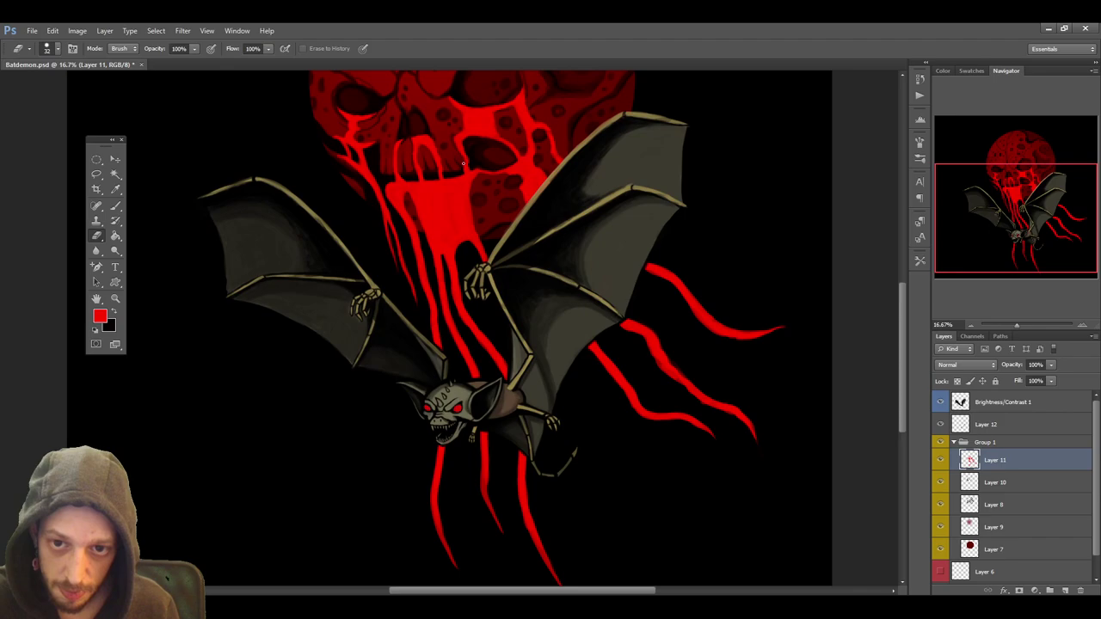
# Check the streams with the bat layer hidden, show it again, and save Batdemon.psd
pyautogui.scroll(3, 902, 337)
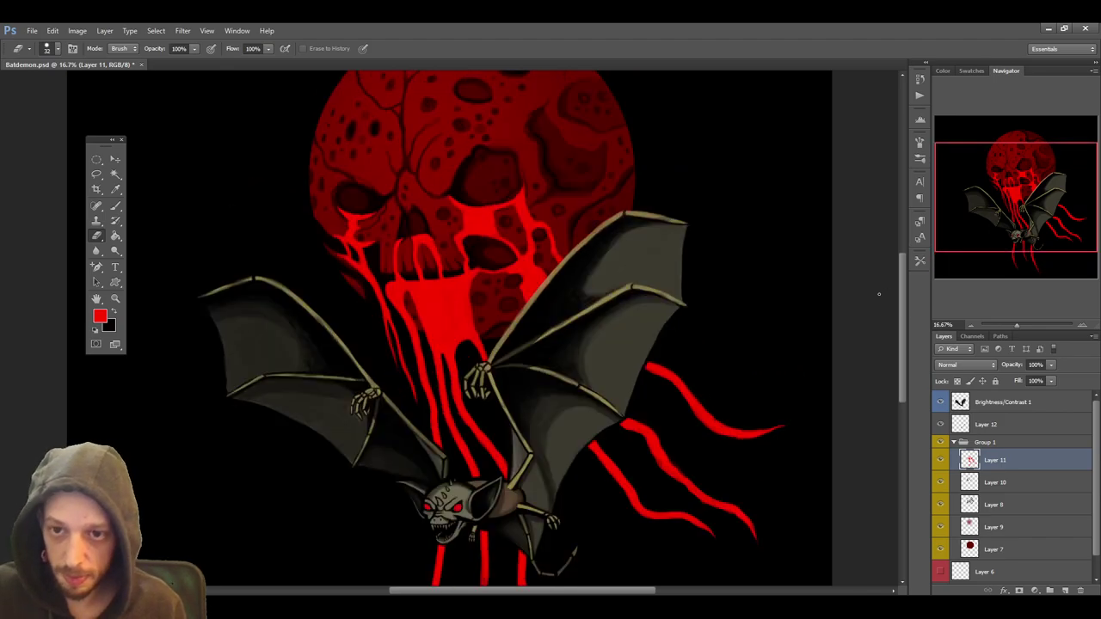
pyautogui.click(939, 404)
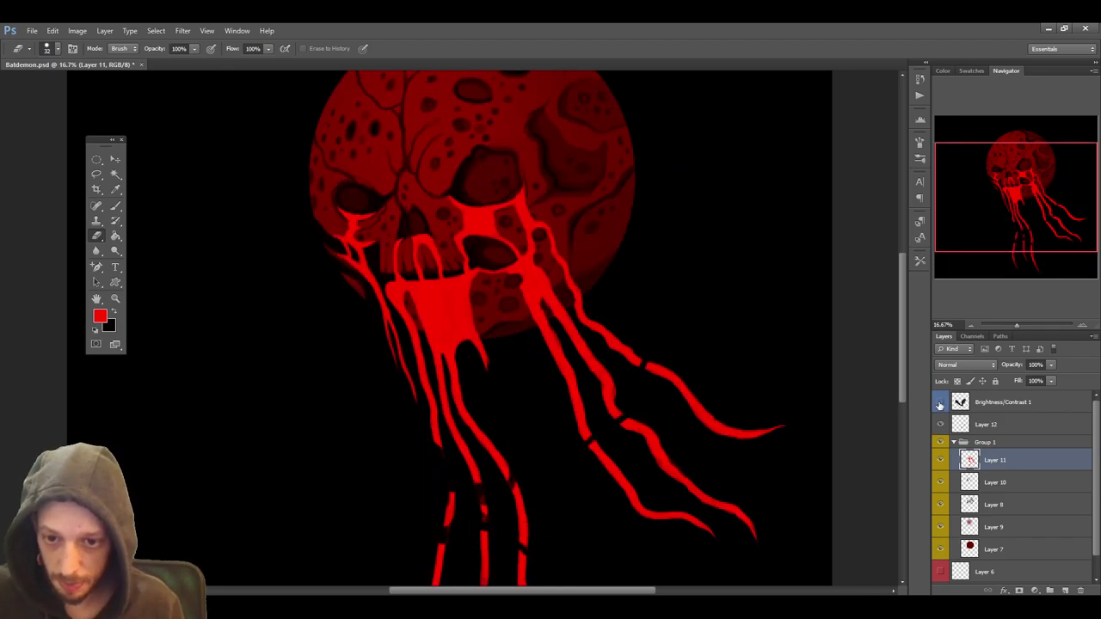
pyautogui.click(939, 404)
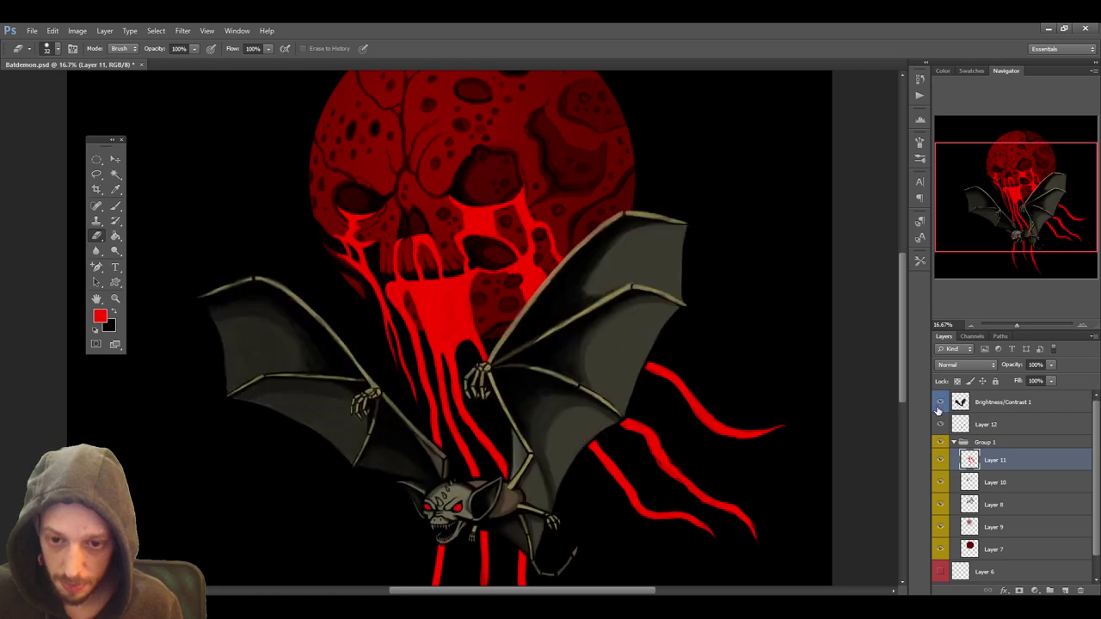
pyautogui.click(971, 325)
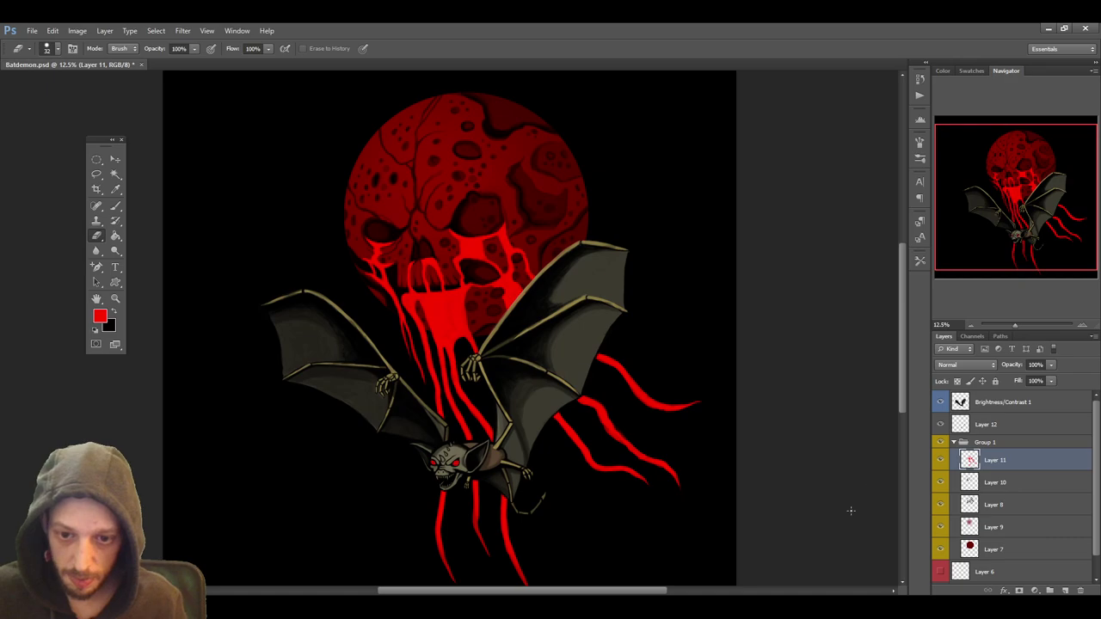
pyautogui.hotkey('ctrl', 's')
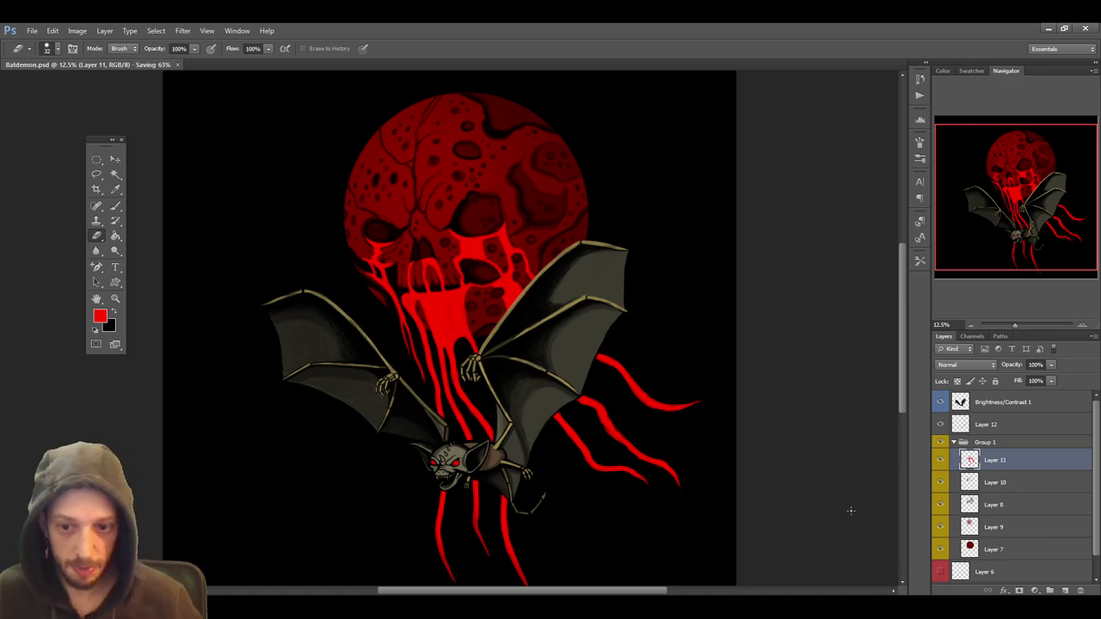
pyautogui.scroll(-2, 688, 430)
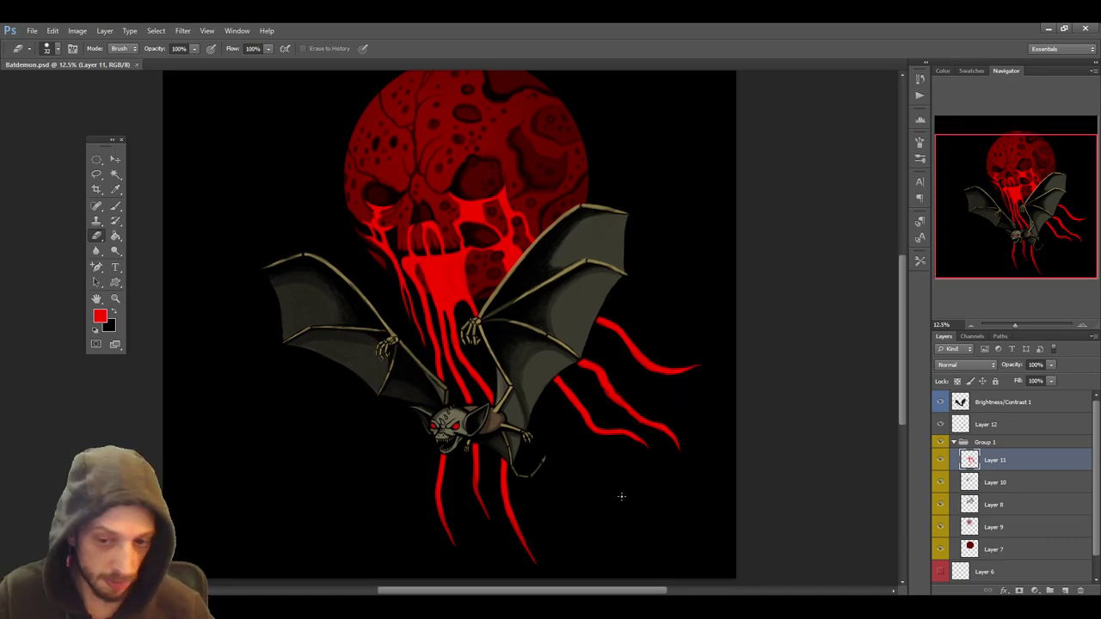
# Examine the whole illustration in full-screen view and at 16.67% zoom, checking the blood streams around the bat
pyautogui.moveTo(563, 593); pyautogui.dragTo(545, 593)
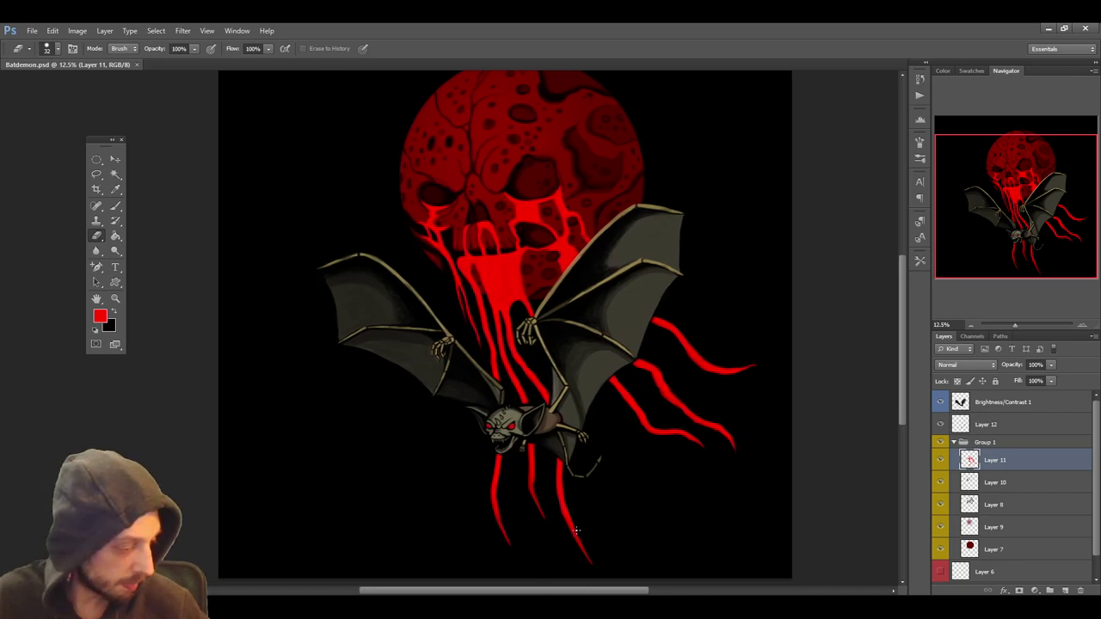
pyautogui.press('f')
pyautogui.press('f')
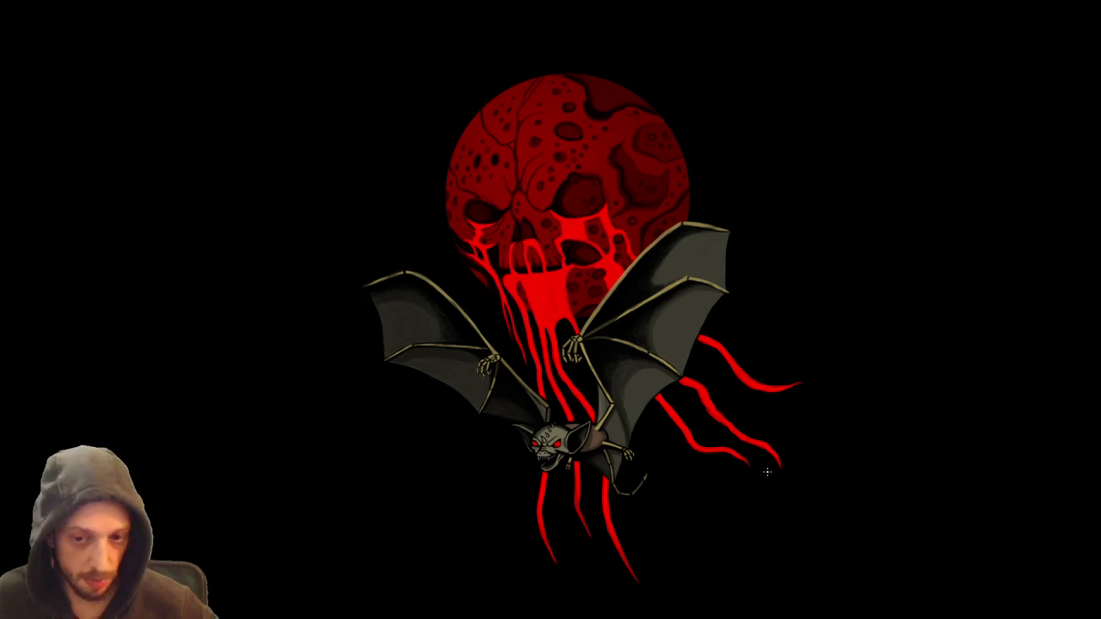
pyautogui.press('f')
pyautogui.click(1082, 326)
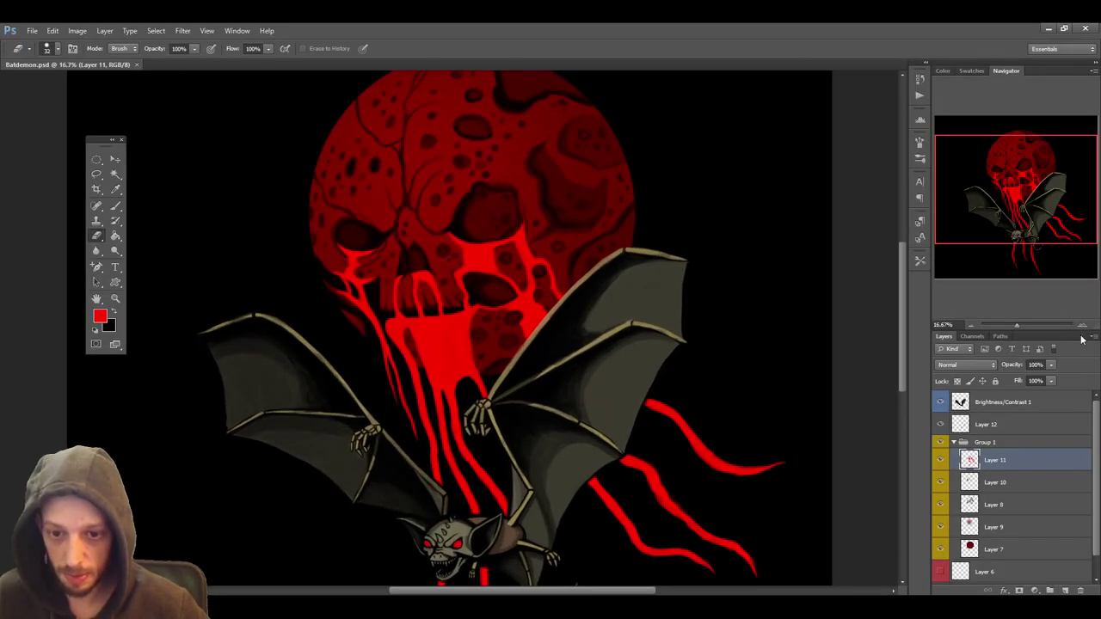
pyautogui.scroll(-2, 865, 400)
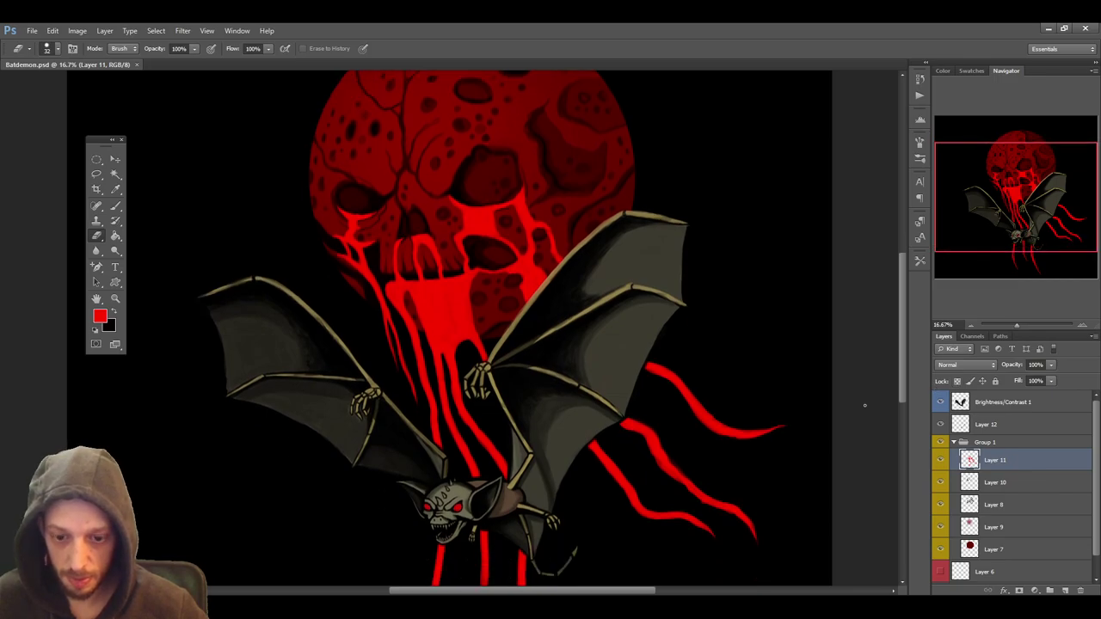
pyautogui.scroll(-1, 864, 405)
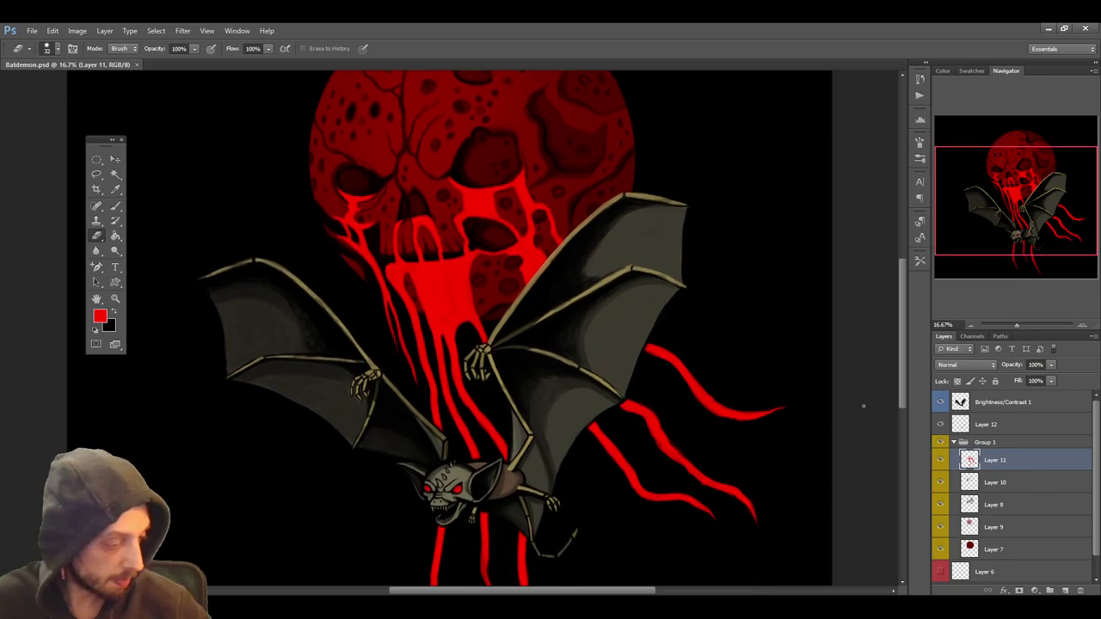
pyautogui.hotkey('ctrl', '0')
pyautogui.press('f')
pyautogui.press('f')
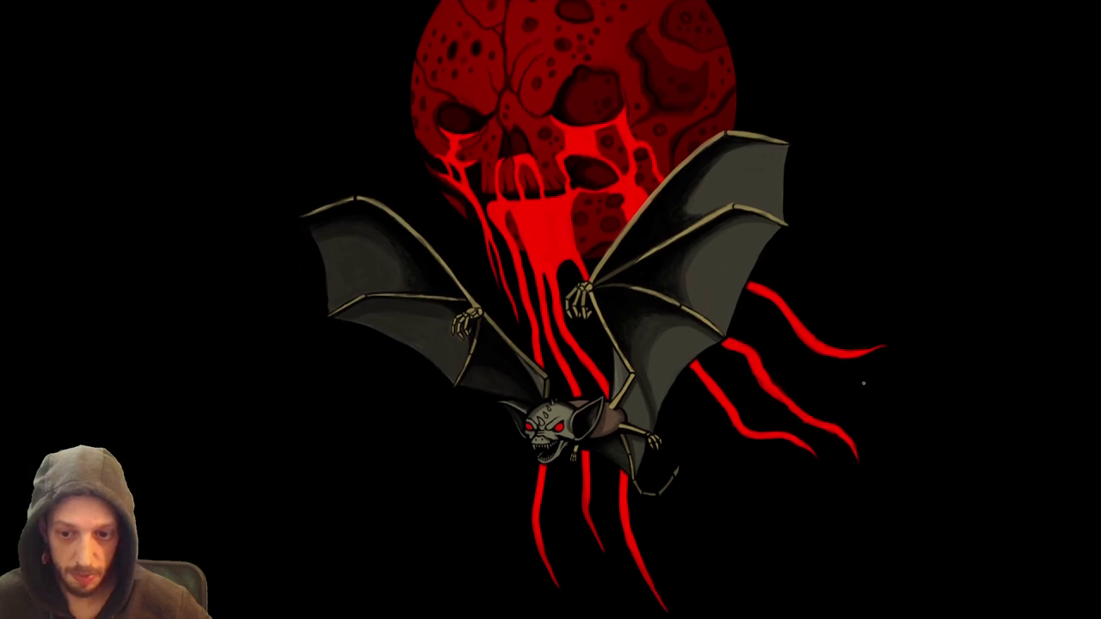
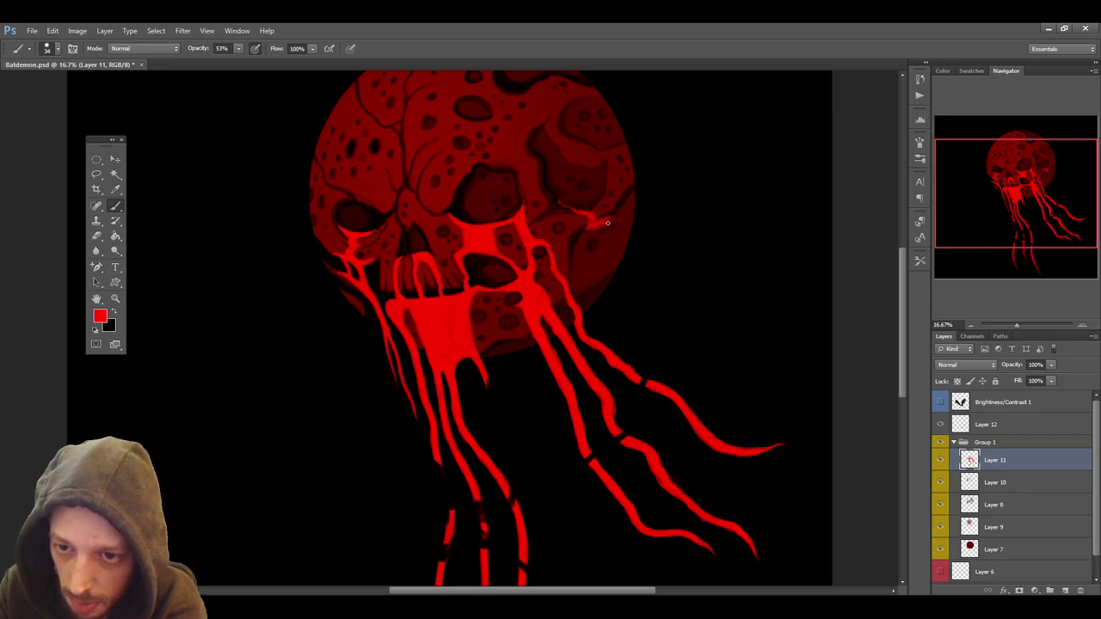
# Paint a bright red blood patch at the moon's right edge on Layer 11 with a size 74 brush and check it against the bat layer
pyautogui.moveTo(607, 228)
pyautogui.mouseDown()
pyautogui.moveTo(621, 255)
pyautogui.moveTo(596, 225)
pyautogui.moveTo(623, 234)
pyautogui.moveTo(612, 225)
pyautogui.moveTo(628, 253)
pyautogui.mouseUp()
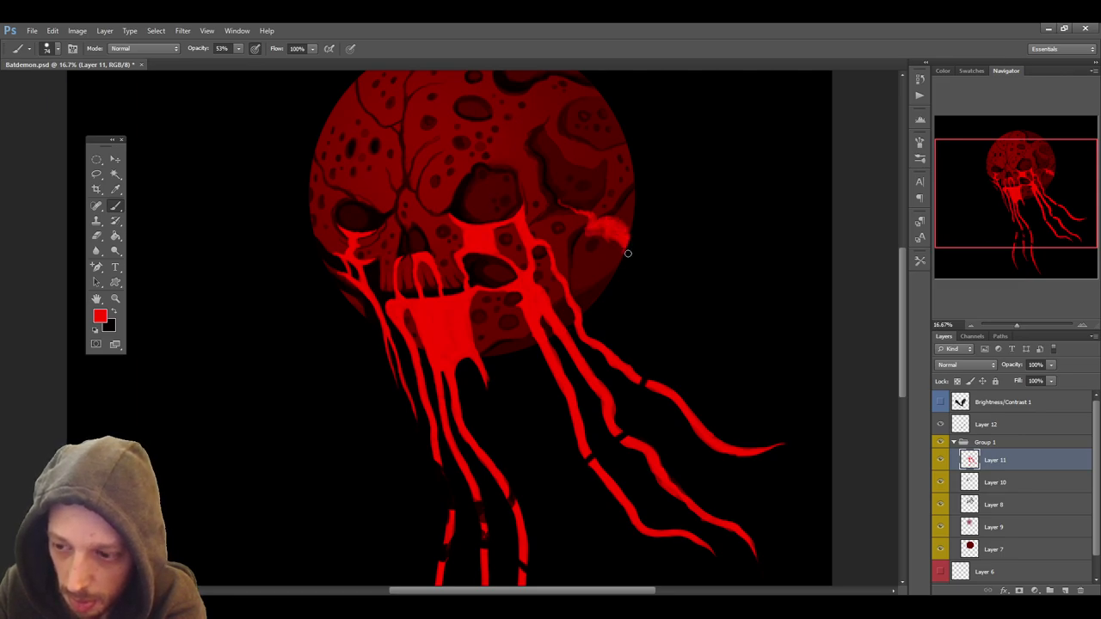
pyautogui.click(941, 403)
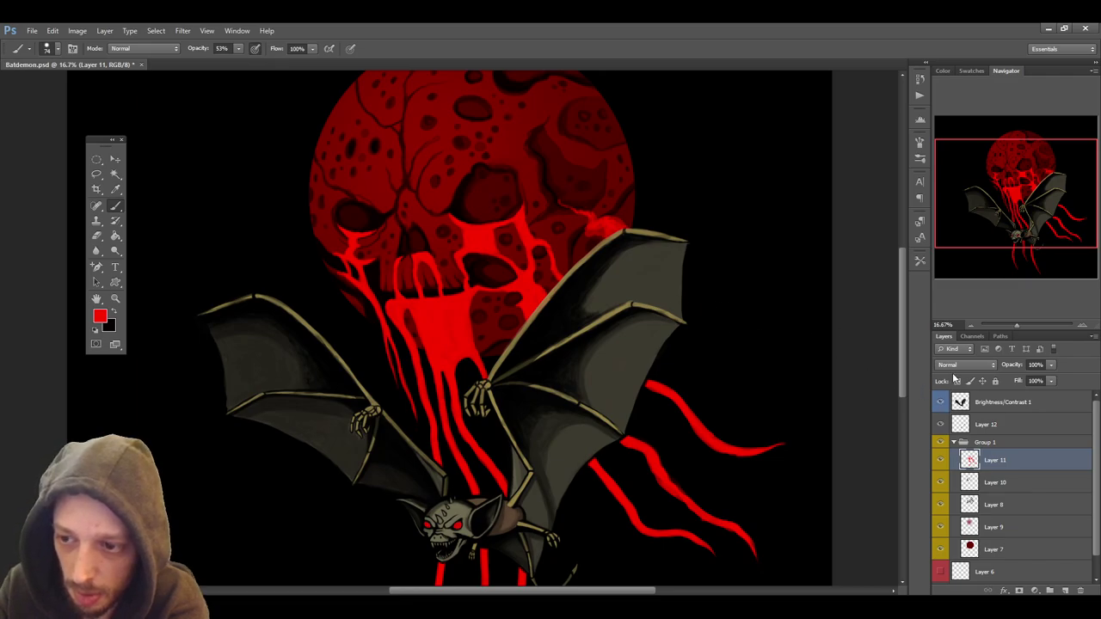
pyautogui.click(941, 404)
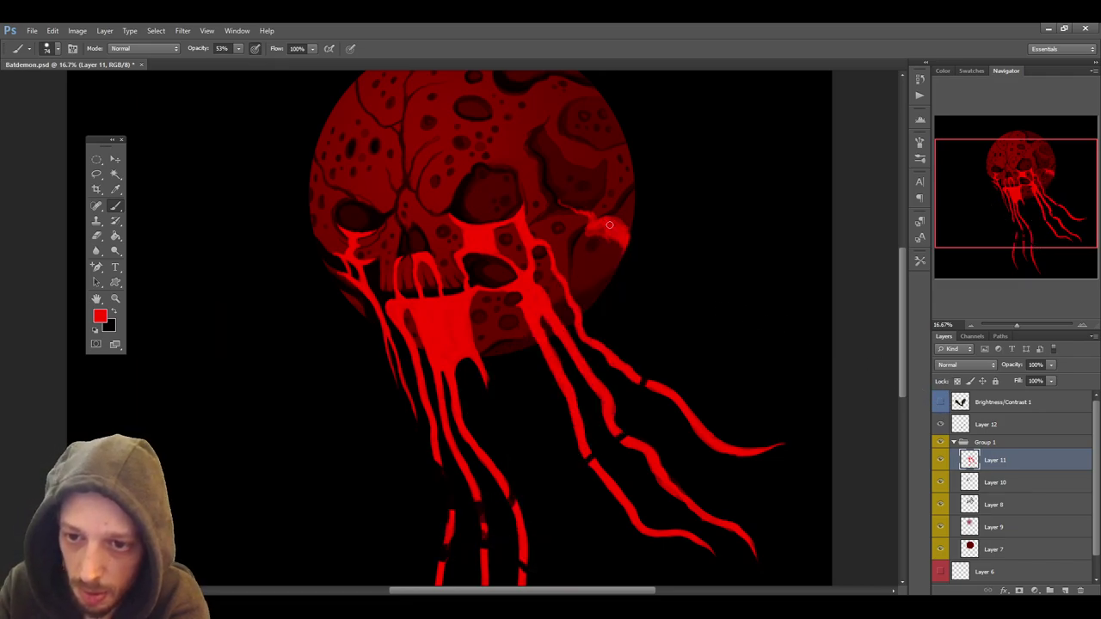
pyautogui.moveTo(593, 226)
pyautogui.mouseDown()
pyautogui.moveTo(636, 264)
pyautogui.moveTo(729, 292)
pyautogui.moveTo(824, 271)
pyautogui.mouseUp()
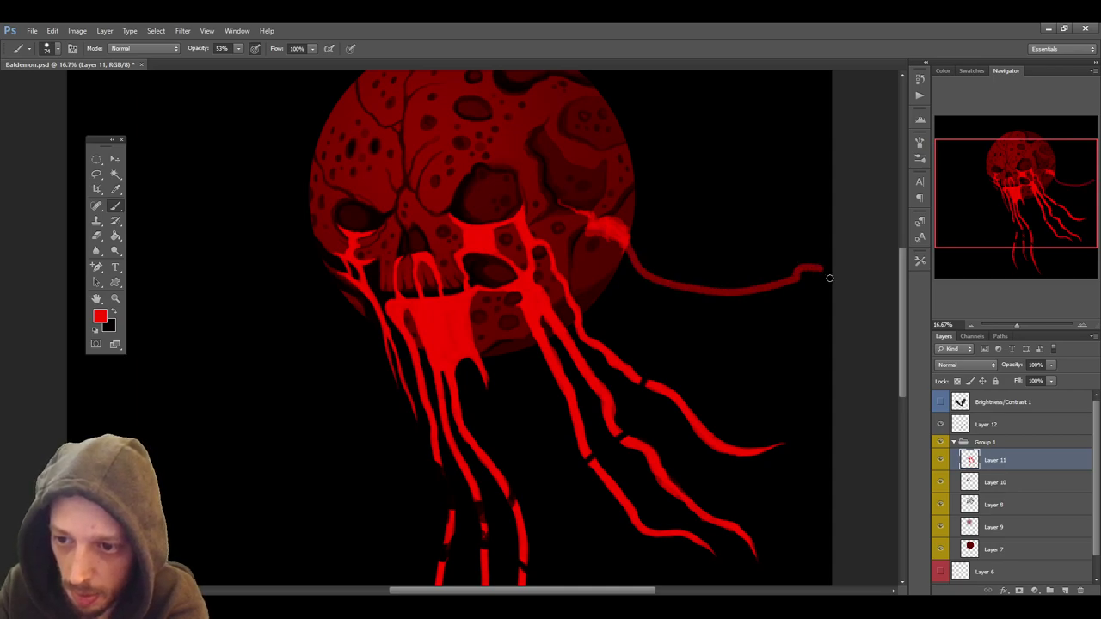
pyautogui.hotkey('ctrl', 'z')
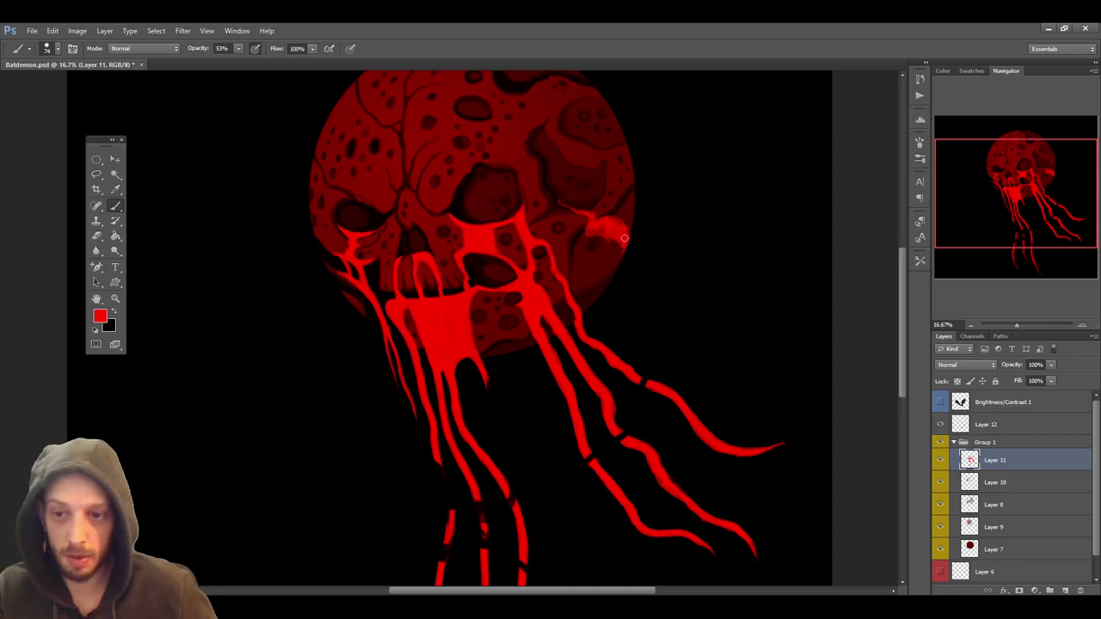
pyautogui.moveTo(648, 242)
pyautogui.mouseDown()
pyautogui.moveTo(714, 243)
pyautogui.moveTo(813, 231)
pyautogui.mouseUp()
pyautogui.hotkey('ctrl', 'z')
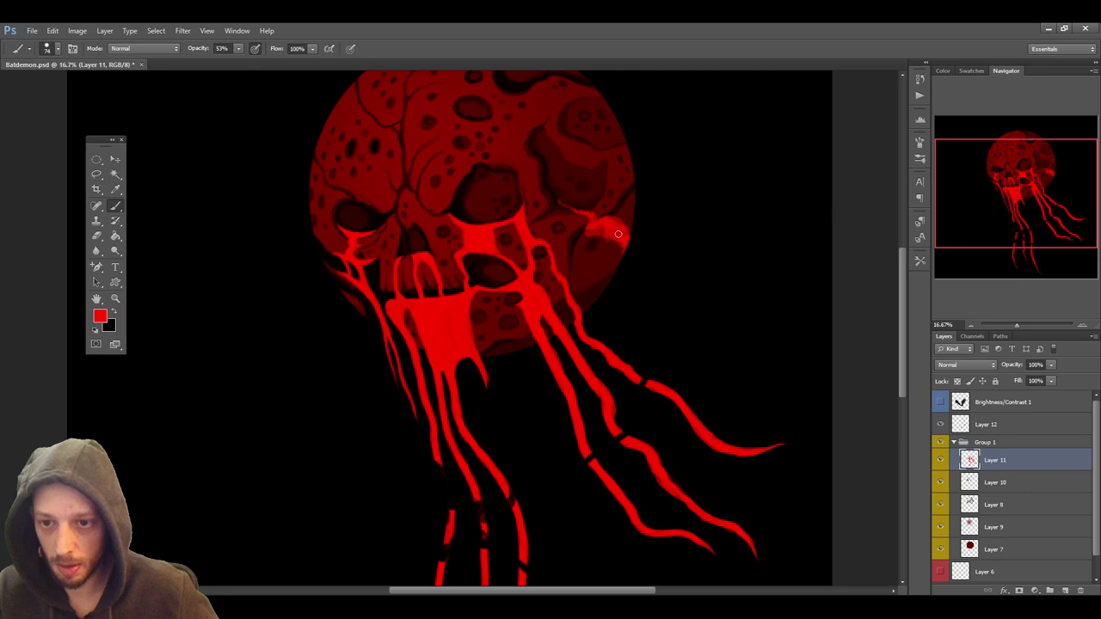
pyautogui.moveTo(628, 241)
pyautogui.mouseDown()
pyautogui.moveTo(753, 260)
pyautogui.moveTo(817, 242)
pyautogui.mouseUp()
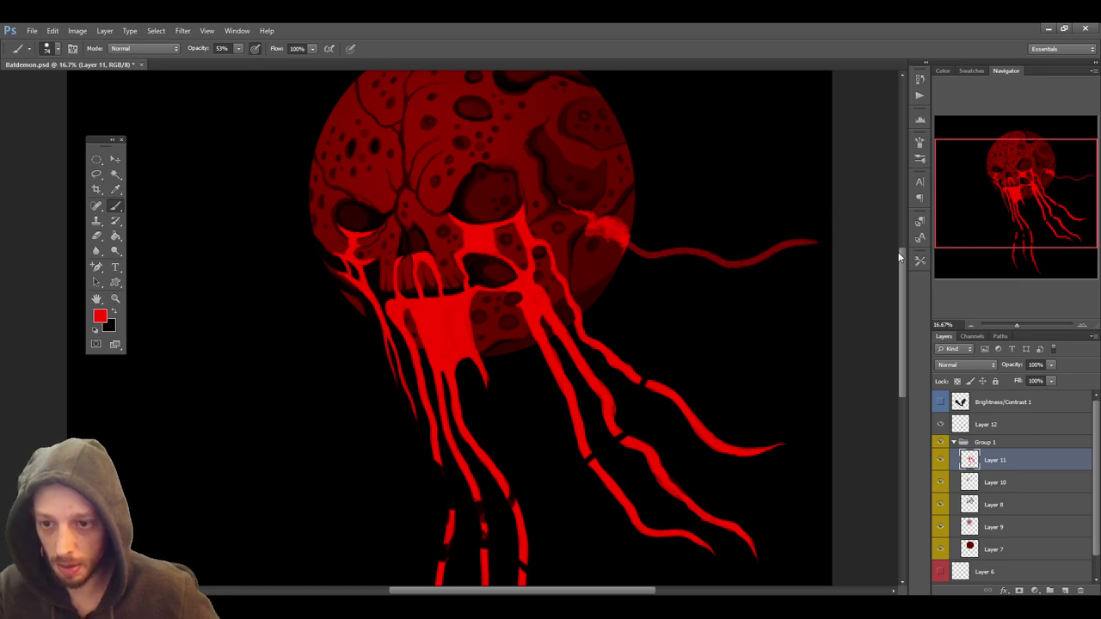
pyautogui.click(940, 402)
pyautogui.click(940, 403)
pyautogui.hotkey('ctrl', 'z')
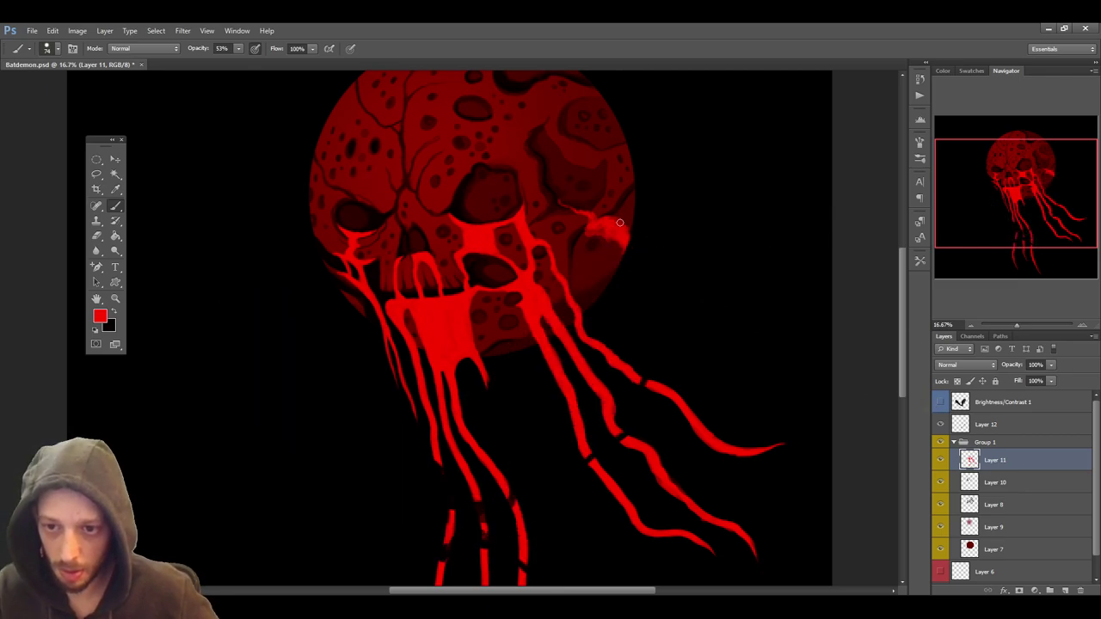
pyautogui.moveTo(623, 241)
pyautogui.mouseDown()
pyautogui.moveTo(749, 304)
pyautogui.moveTo(792, 288)
pyautogui.mouseUp()
pyautogui.hotkey('ctrl', 'z')
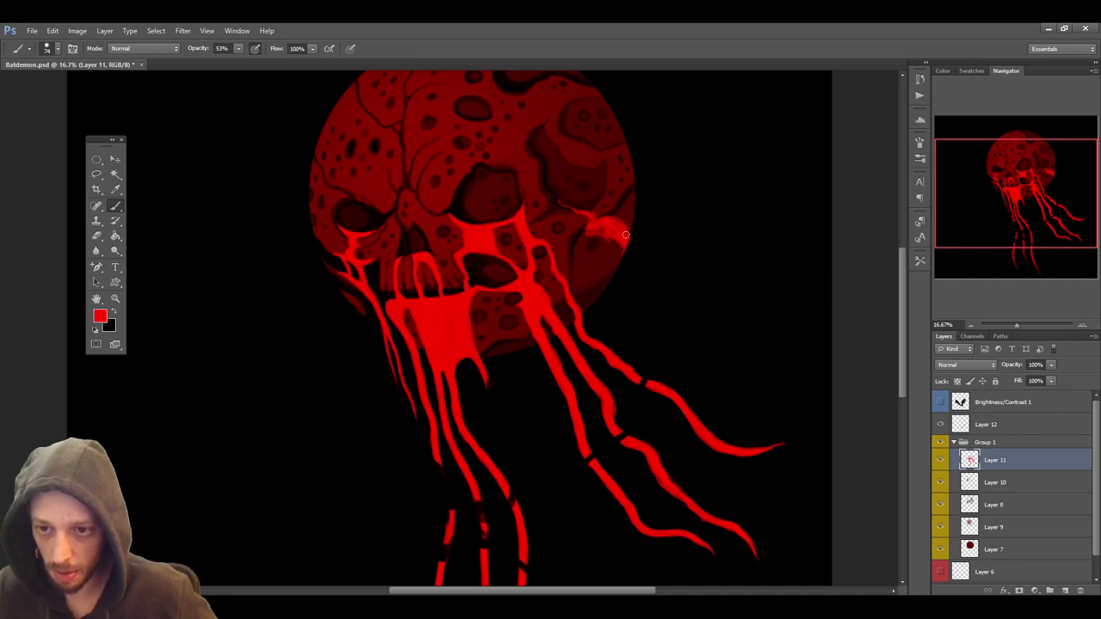
pyautogui.moveTo(624, 236); pyautogui.dragTo(983, 355)
pyautogui.click(940, 402)
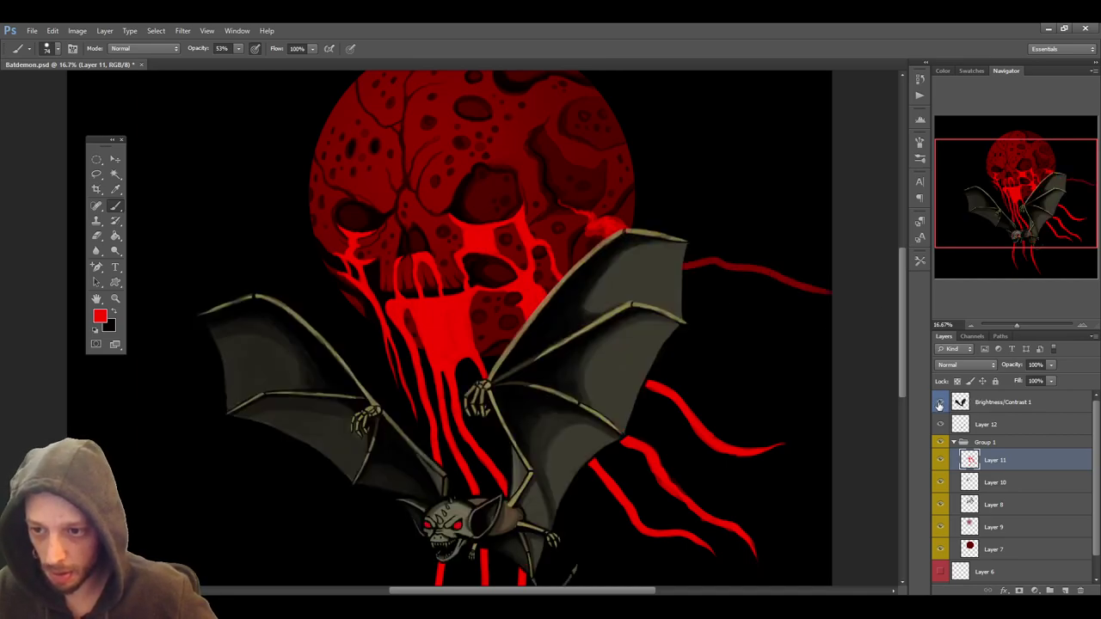
pyautogui.click(940, 402)
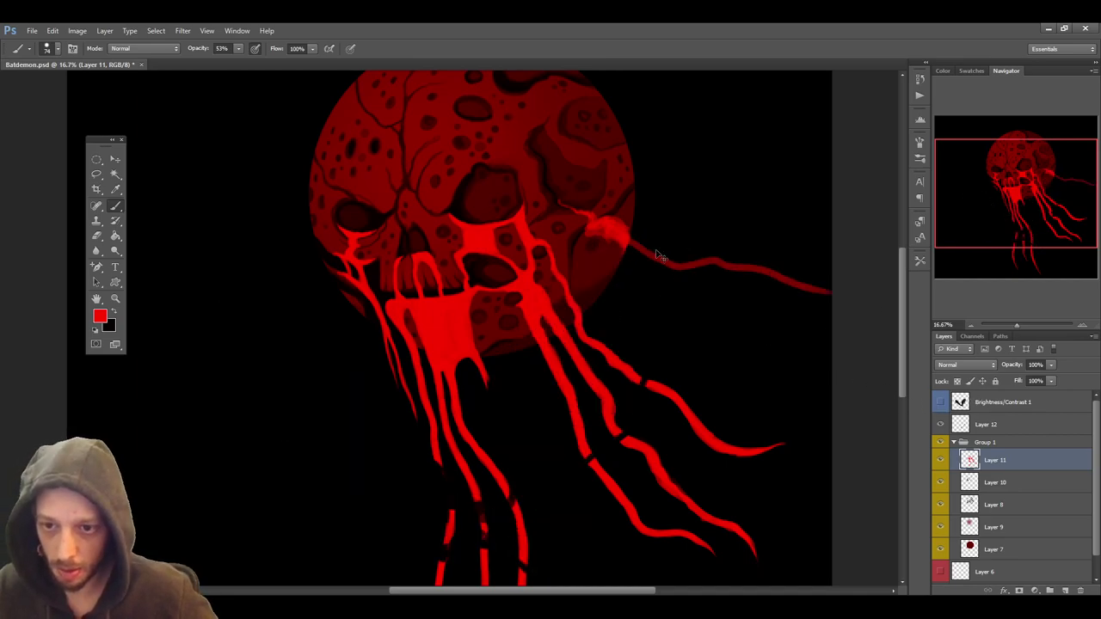
pyautogui.hotkey('ctrl', 'z')
pyautogui.moveTo(626, 243)
pyautogui.mouseDown()
pyautogui.moveTo(687, 313)
pyautogui.moveTo(784, 353)
pyautogui.mouseUp()
pyautogui.hotkey('ctrl', 'z')
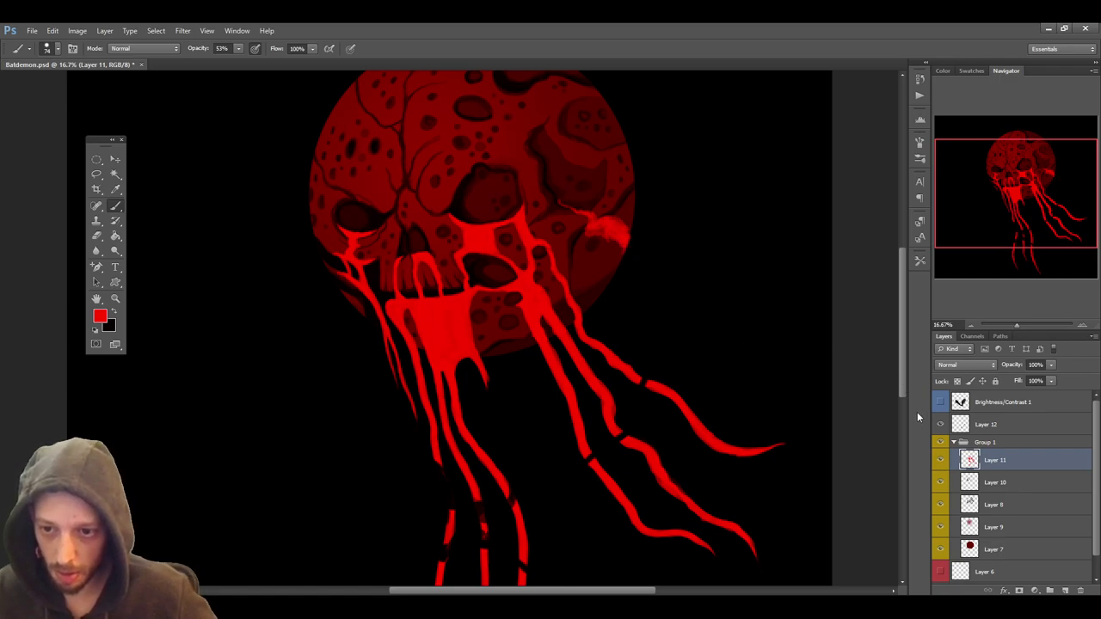
pyautogui.moveTo(624, 238)
pyautogui.mouseDown()
pyautogui.moveTo(650, 278)
pyautogui.moveTo(823, 379)
pyautogui.mouseUp()
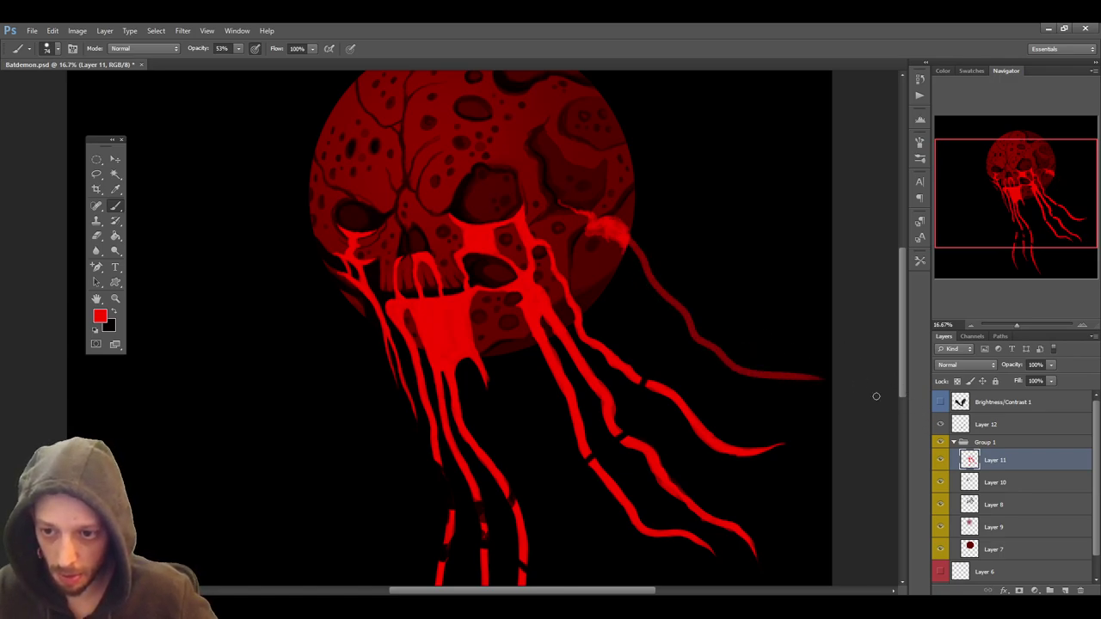
pyautogui.hotkey('ctrl', 'z')
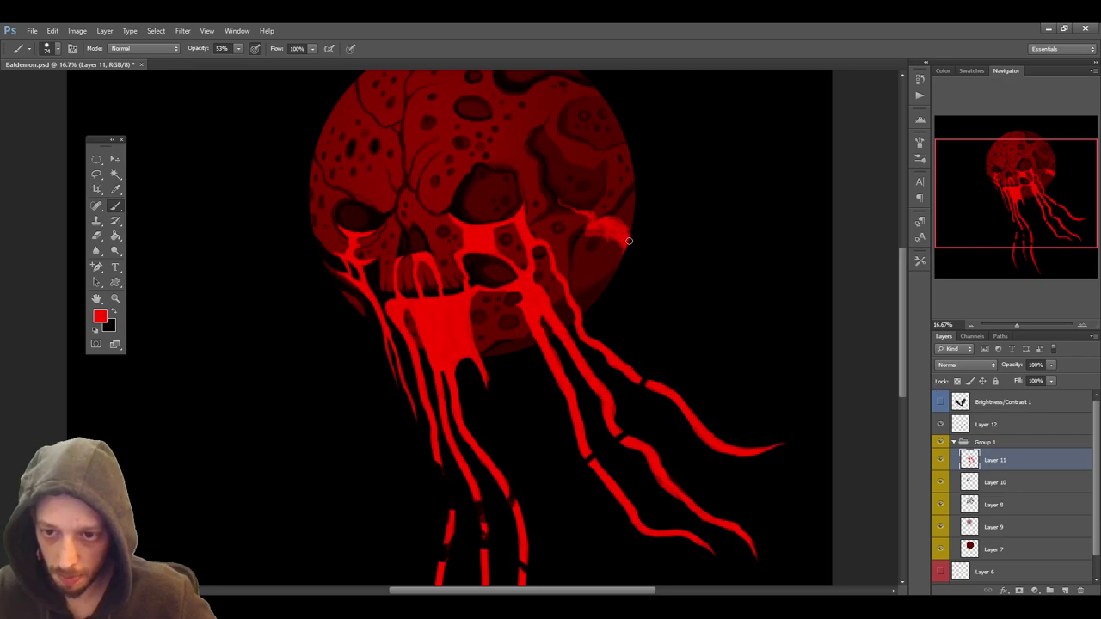
# Paint a wavy blood strand from the moon's right edge down past the wing on Layer 11 and brighten it with the size 74 brush
pyautogui.moveTo(625, 240)
pyautogui.mouseDown()
pyautogui.moveTo(725, 332)
pyautogui.moveTo(813, 378)
pyautogui.mouseUp()
pyautogui.click(940, 402)
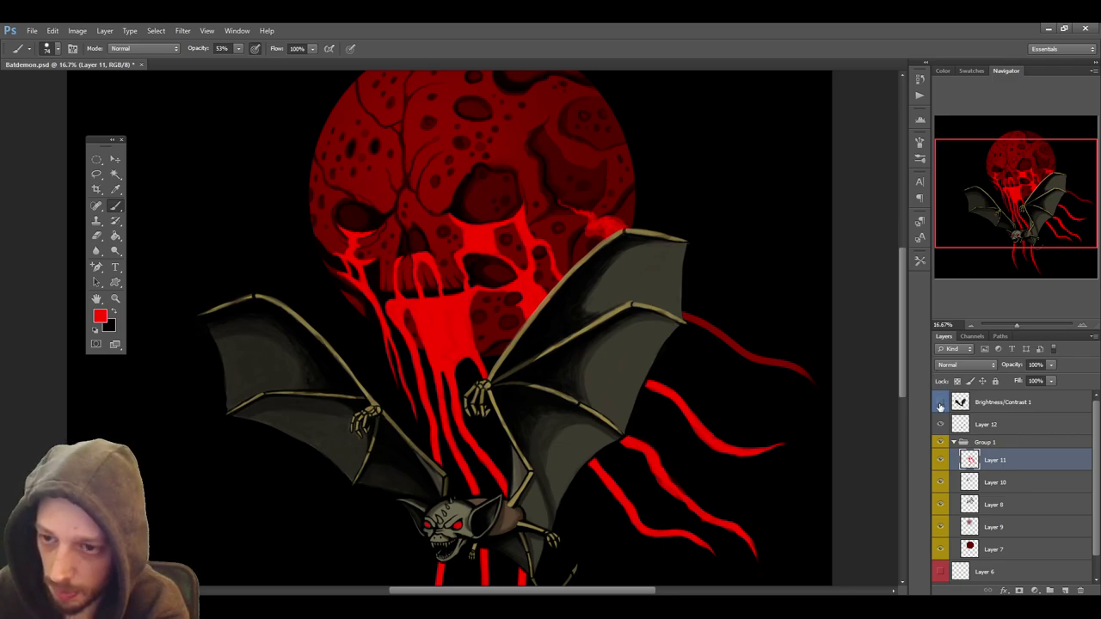
pyautogui.click(940, 403)
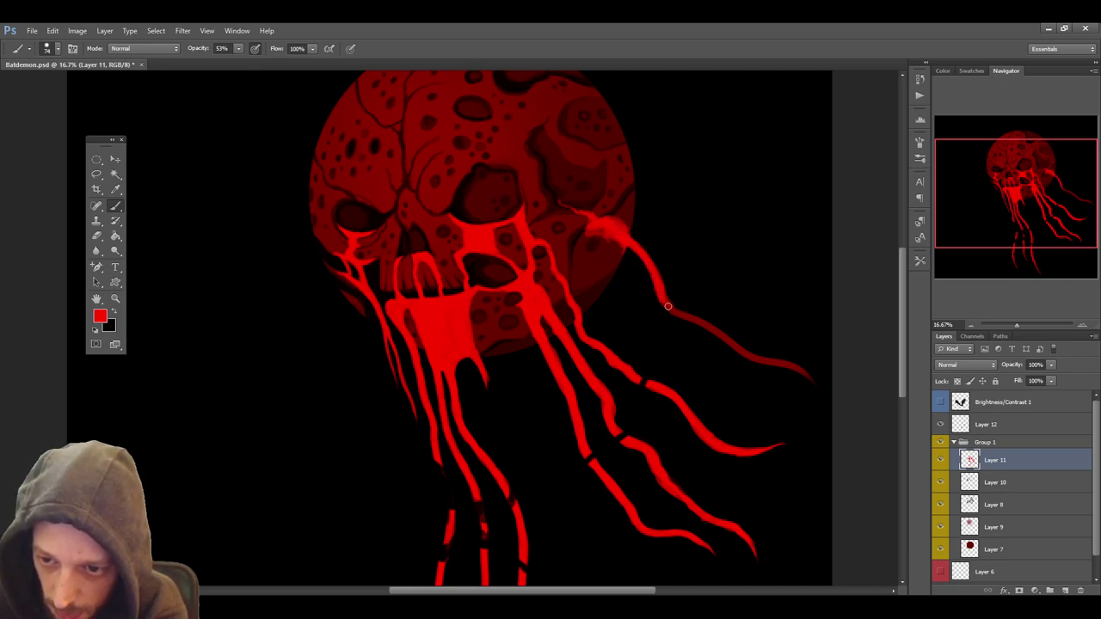
pyautogui.moveTo(667, 307); pyautogui.dragTo(786, 366)
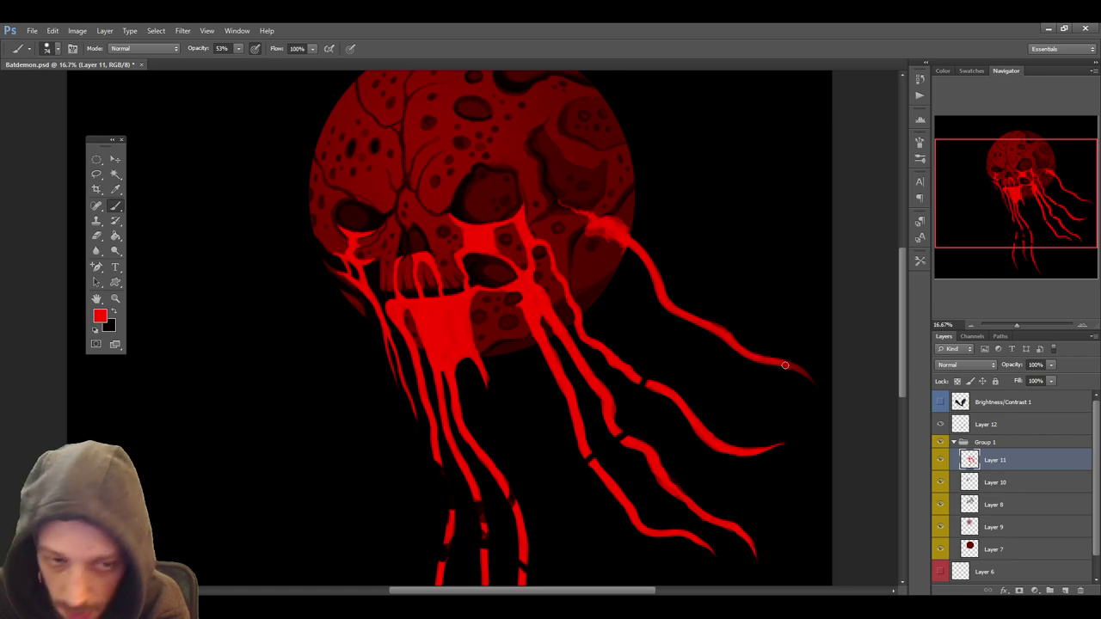
# Trim the new strand's origin and tapered tip with a size 58 eraser and show the bat layer again
pyautogui.click(96, 234)
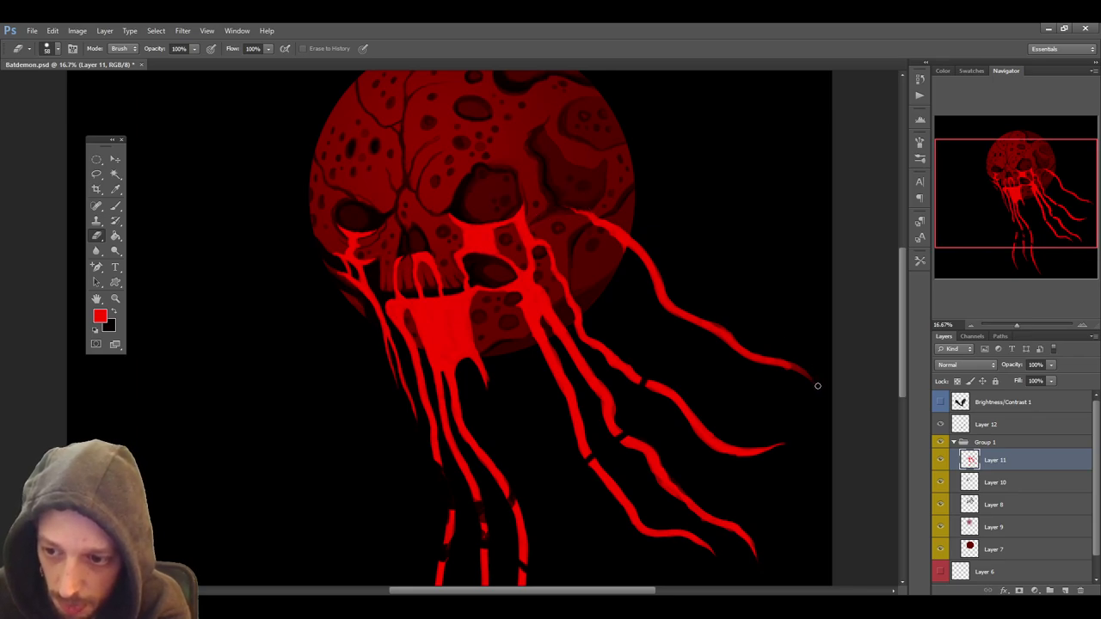
pyautogui.moveTo(813, 377)
pyautogui.mouseDown()
pyautogui.moveTo(763, 365)
pyautogui.moveTo(808, 373)
pyautogui.moveTo(774, 356)
pyautogui.mouseUp()
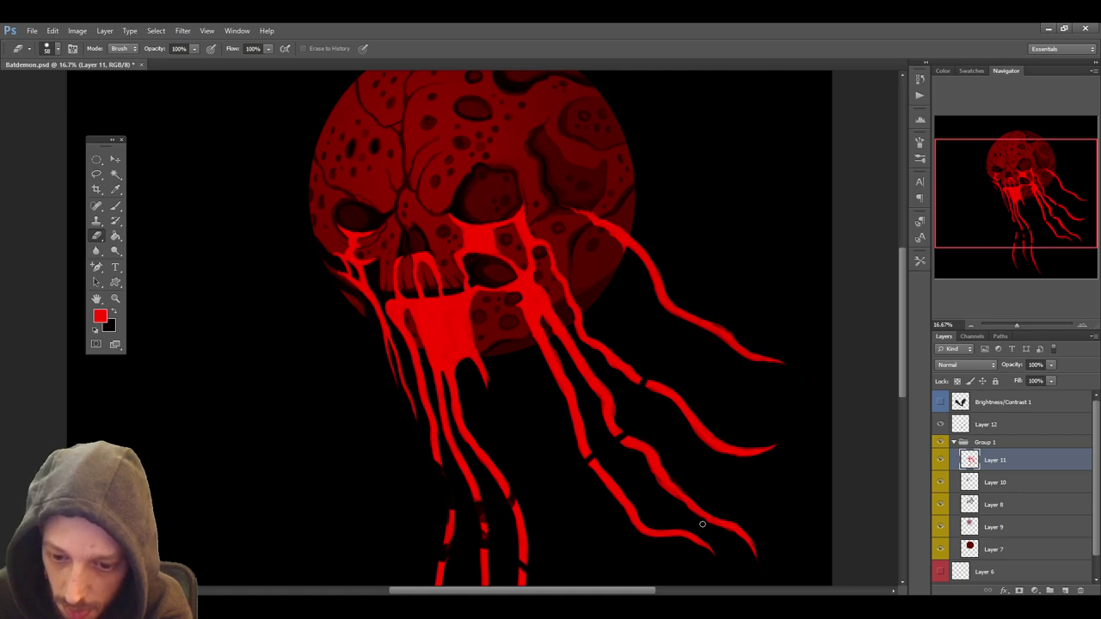
pyautogui.click(941, 403)
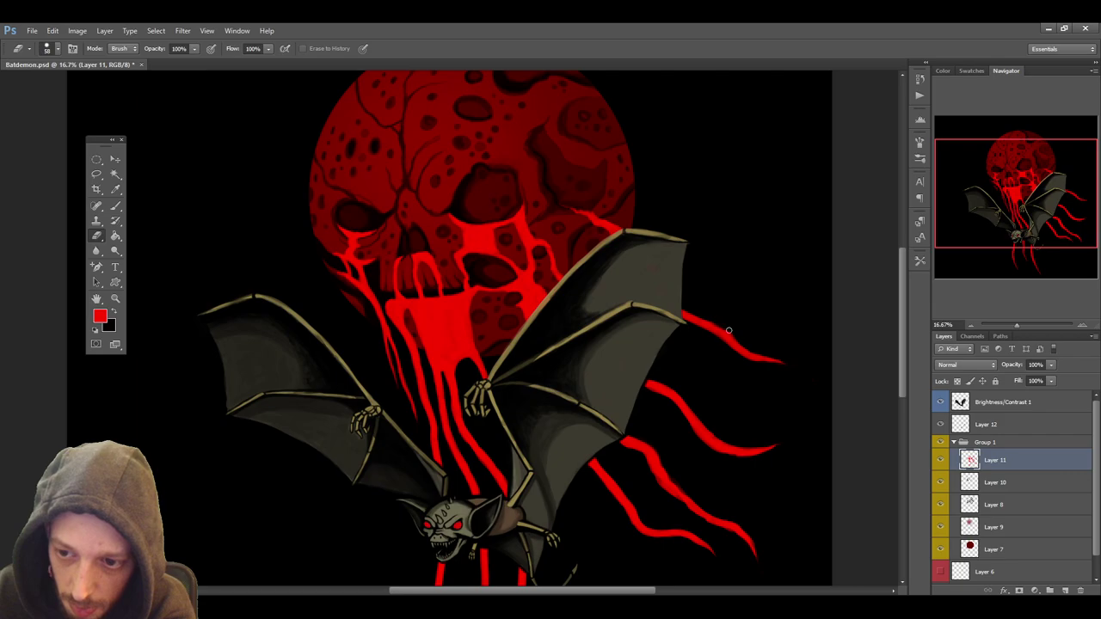
# On Layer 12, paint a black gap where the new strand meets the bat's wing edge, and save Batdemon.psd
pyautogui.click(1009, 404)
pyautogui.click(997, 424)
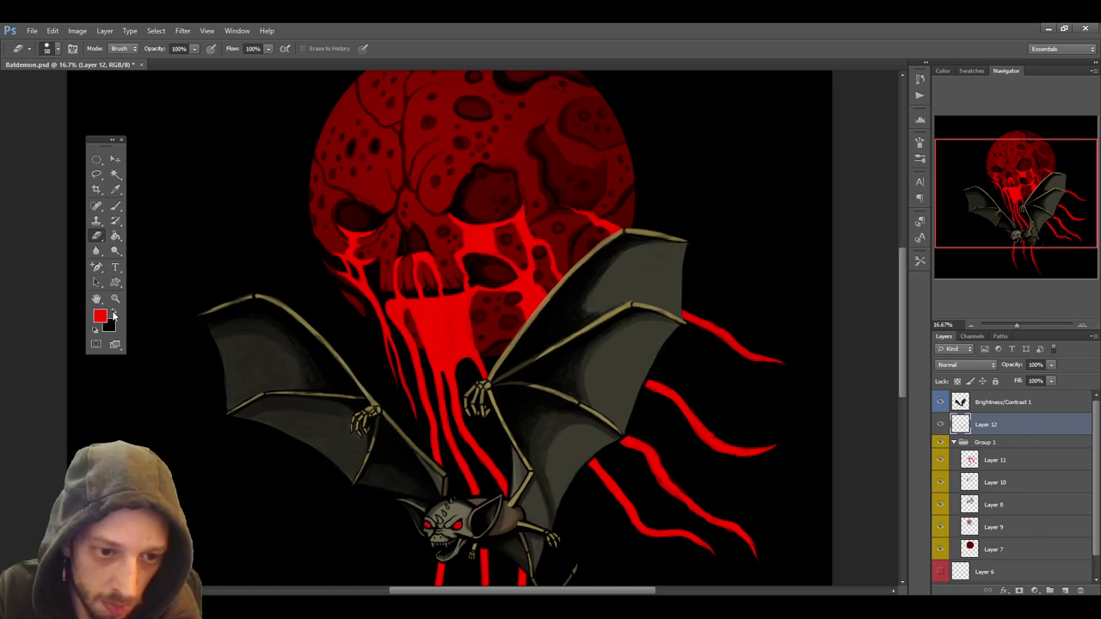
pyautogui.click(113, 314)
pyautogui.click(116, 206)
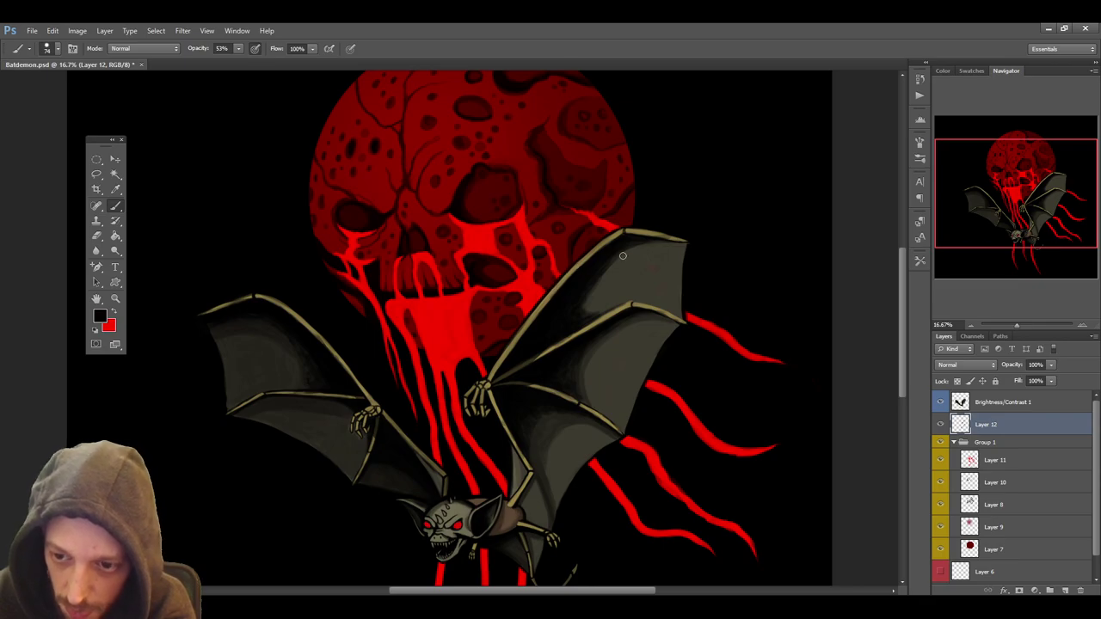
pyautogui.scroll(-2, 902, 323)
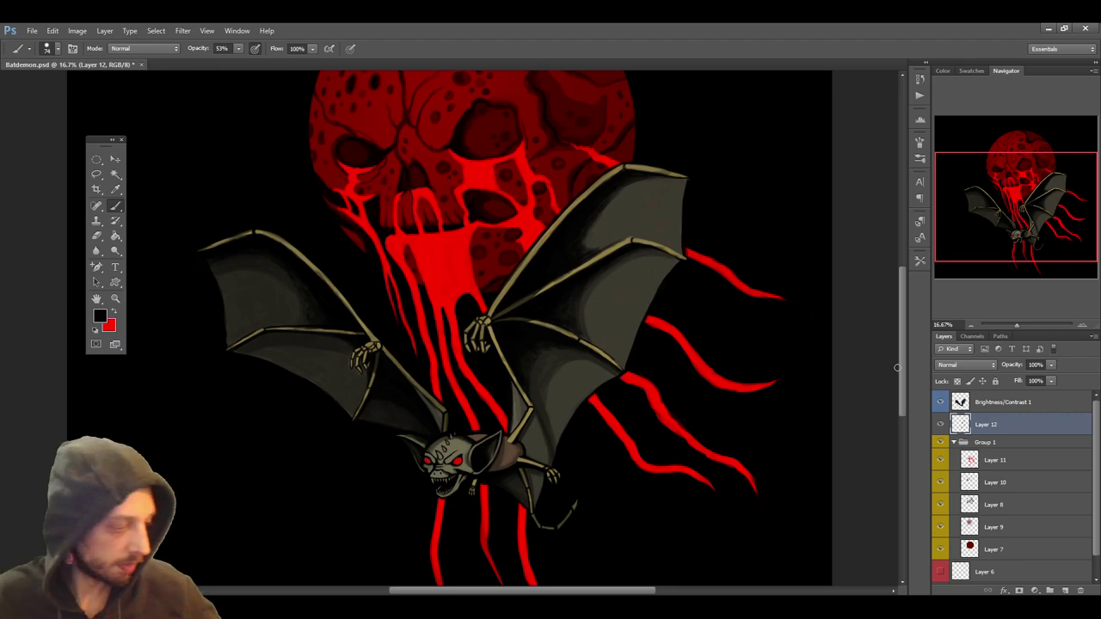
pyautogui.hotkey('ctrl', 's')
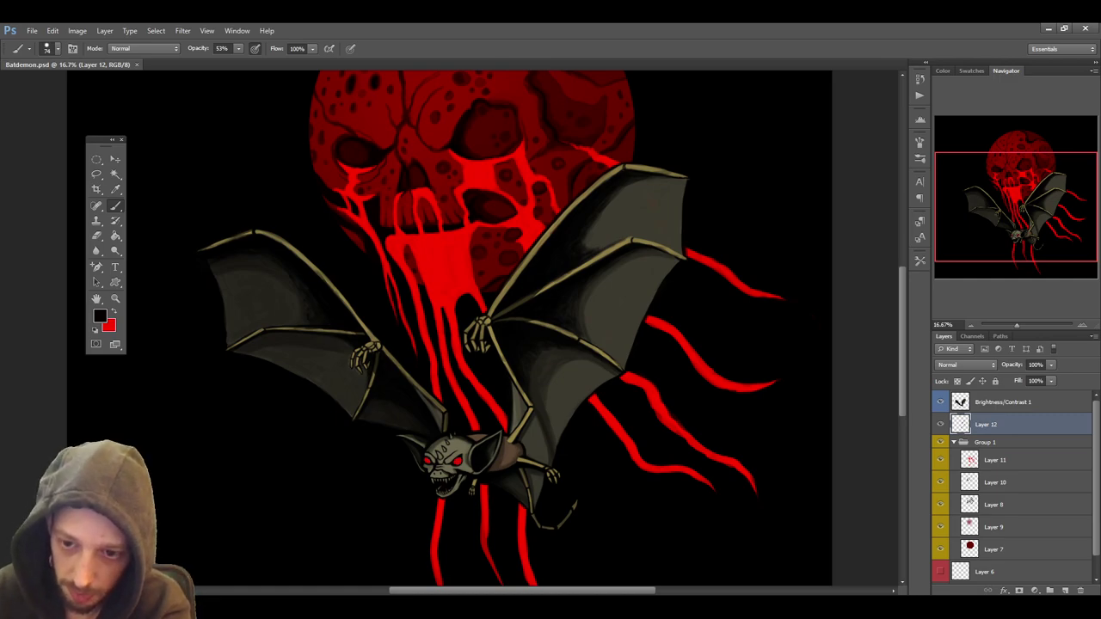
# Compare the streams with and without Layer 12 while the bat is hidden, select Layer 12 together with Brightness/Contrast 1, and show the bat
pyautogui.click(940, 401)
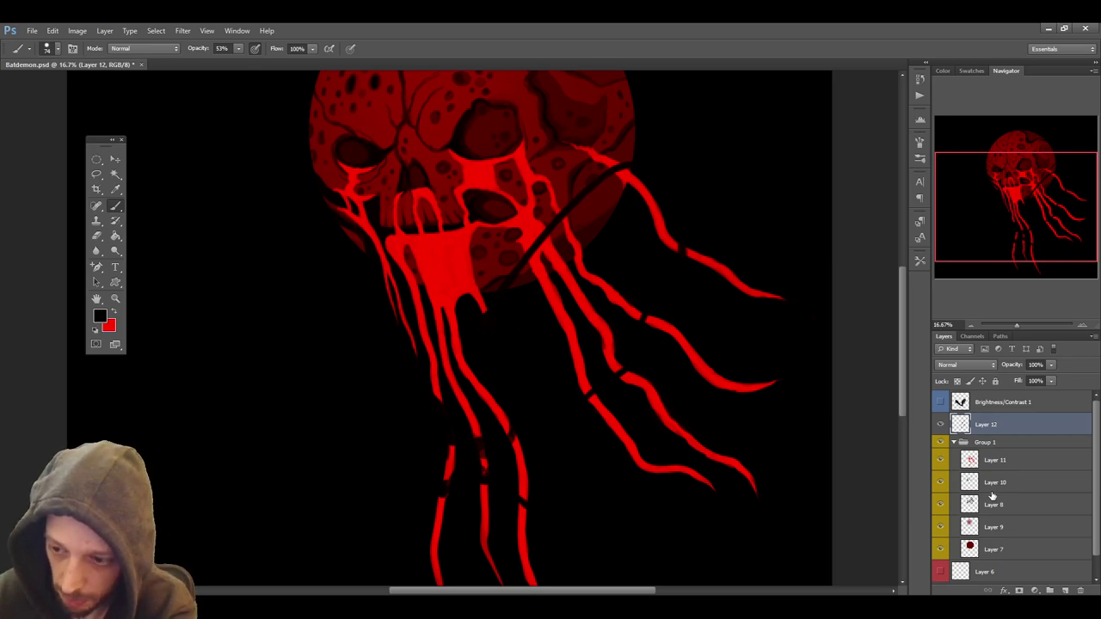
pyautogui.click(941, 426)
pyautogui.click(941, 425)
pyautogui.click(942, 426)
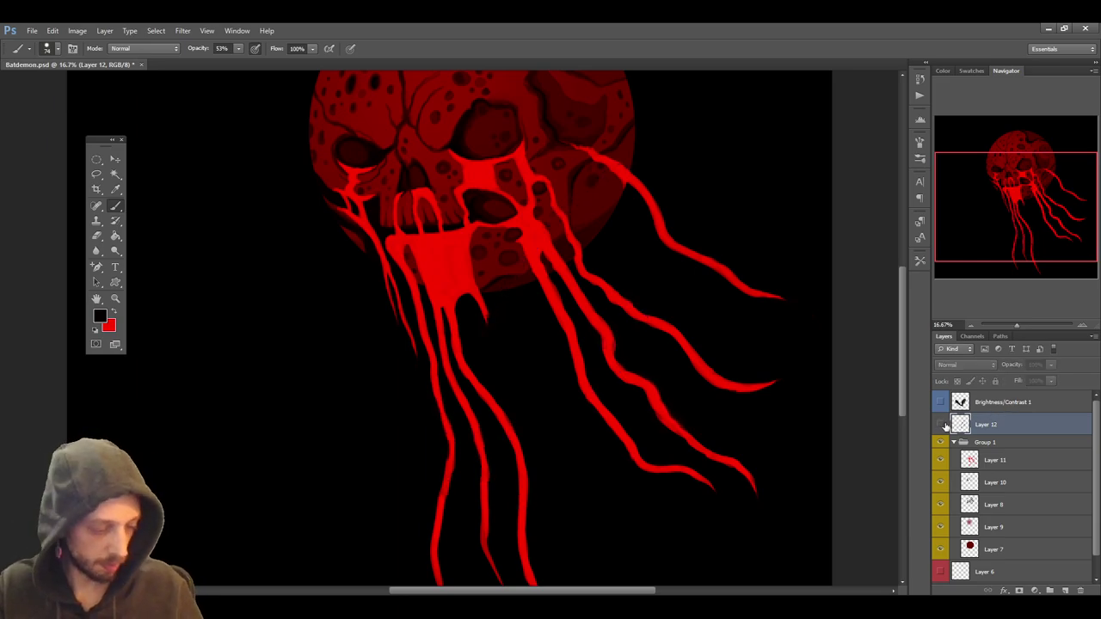
pyautogui.click(941, 426)
pyautogui.keyDown('shift'); pyautogui.click(949, 405); pyautogui.keyUp('shift')
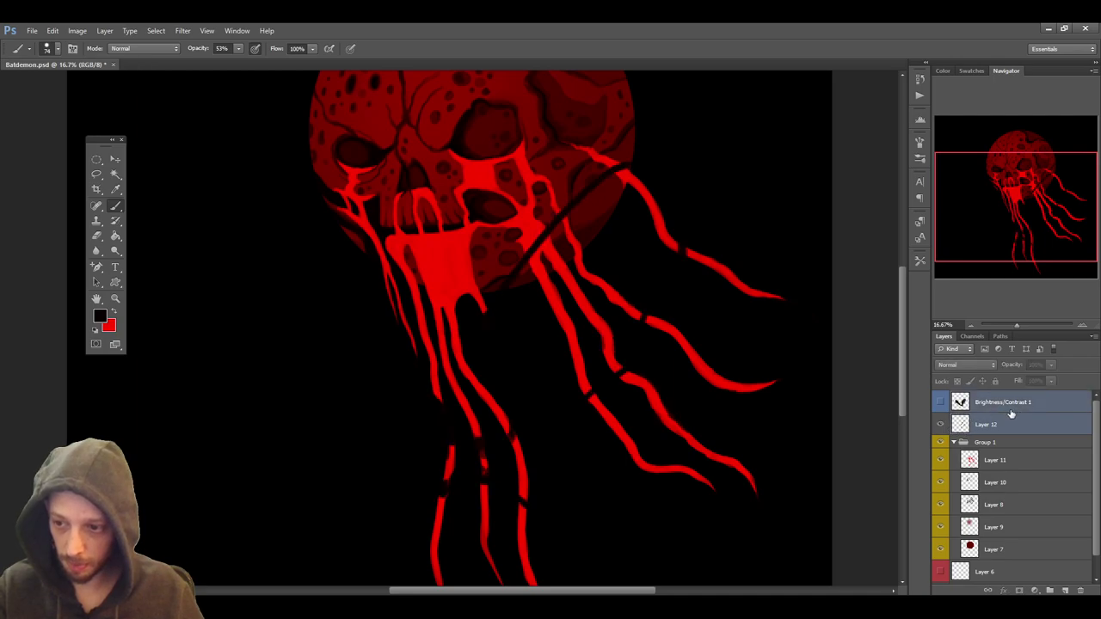
pyautogui.click(941, 402)
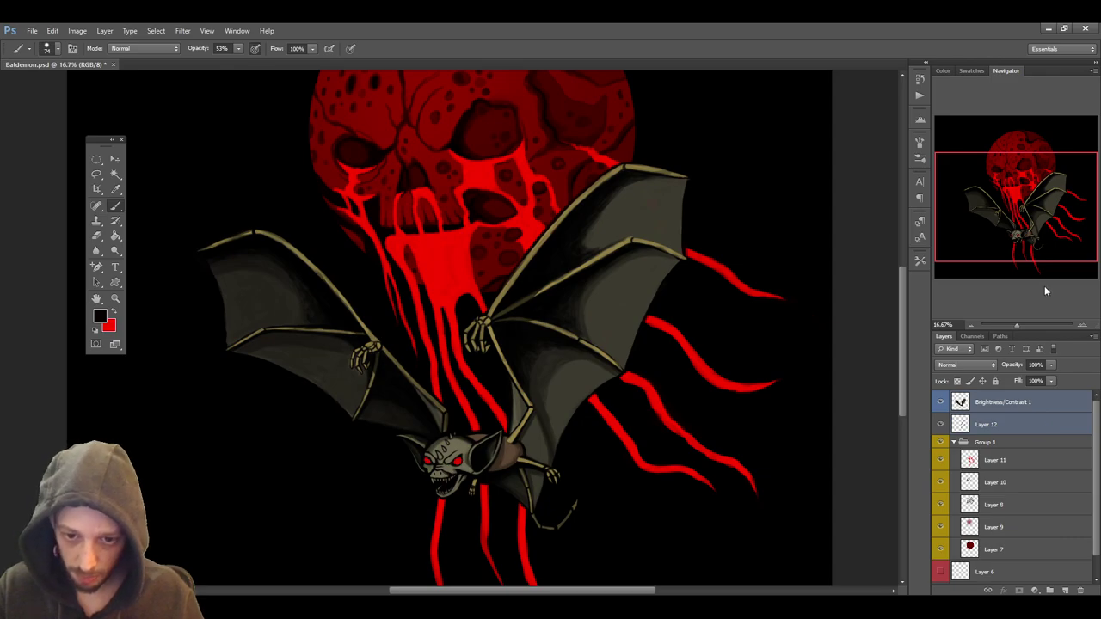
# Merge Layer 12 with the Brightness/Contrast 1 bat layer, check the merged layer by toggling its visibility, and save Batdemon.psd
pyautogui.hotkey('ctrl', 'e')
pyautogui.click(940, 402)
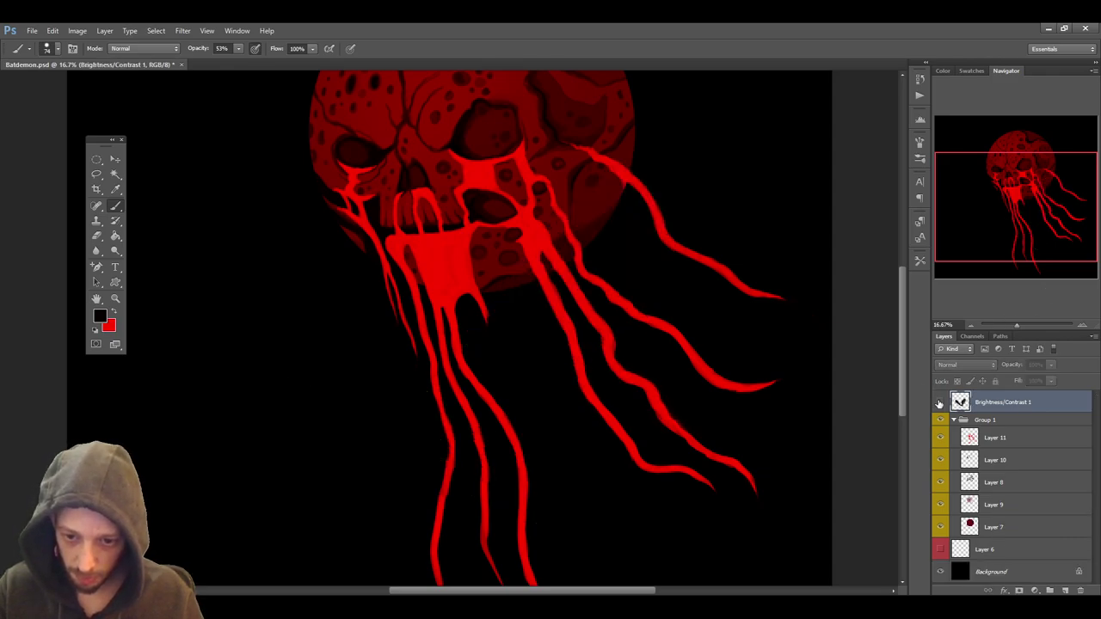
pyautogui.click(940, 402)
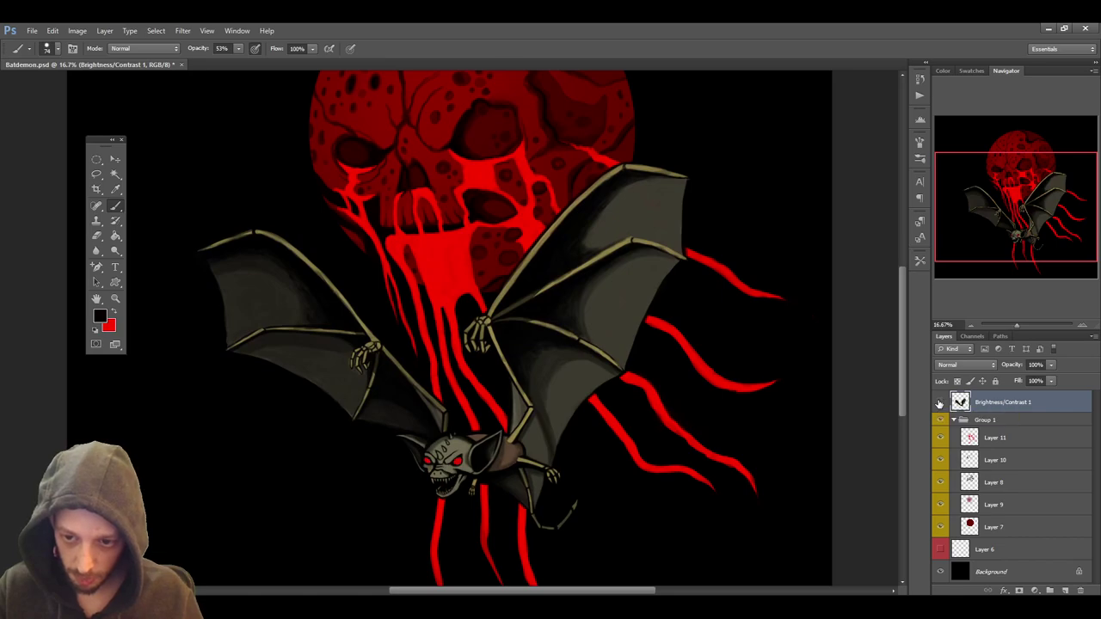
pyautogui.click(940, 402)
pyautogui.click(940, 403)
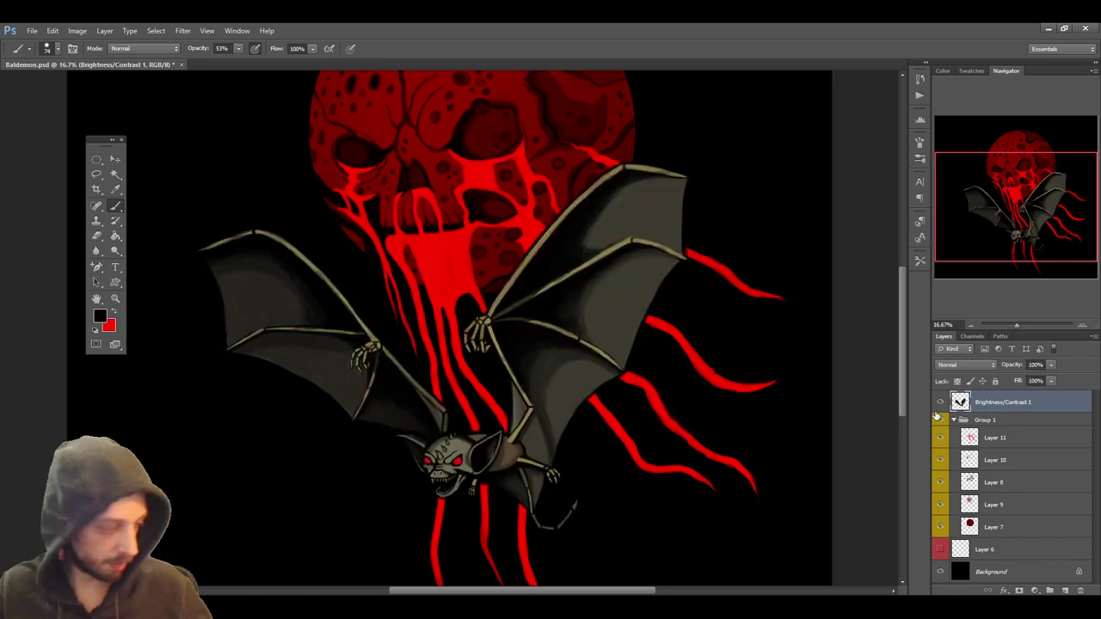
pyautogui.hotkey('ctrl', 's')
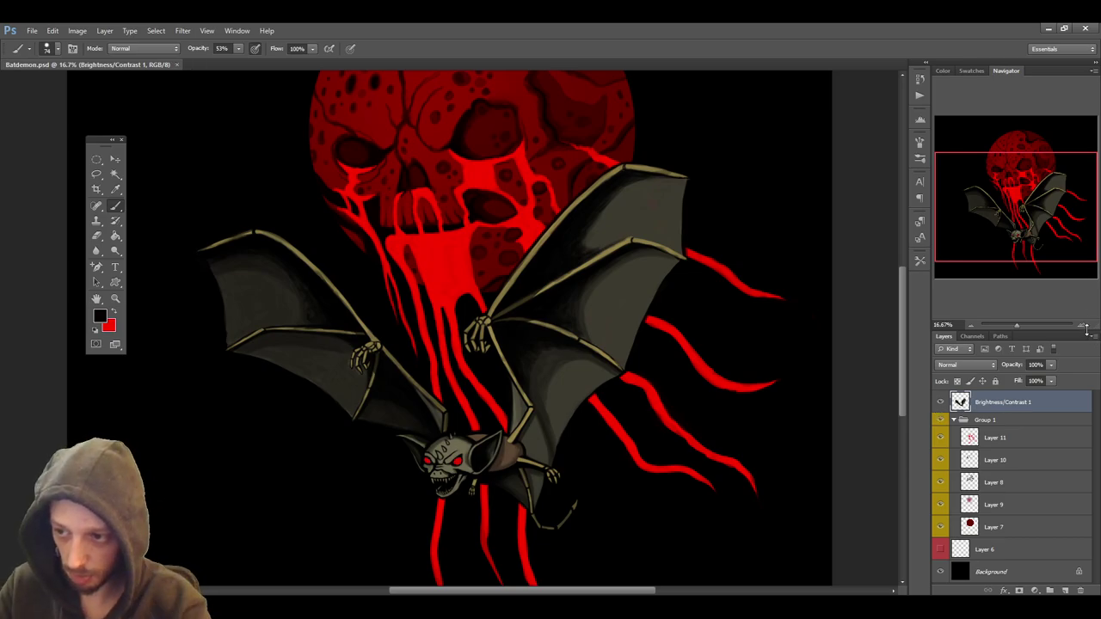
# Collapse Group 1 and repaint the bat's eyes in pure red (ff0000) with the size 20 brush on Brightness/Contrast 1
pyautogui.hotkey('ctrl', '+')
pyautogui.scroll(-2, 611, 388)
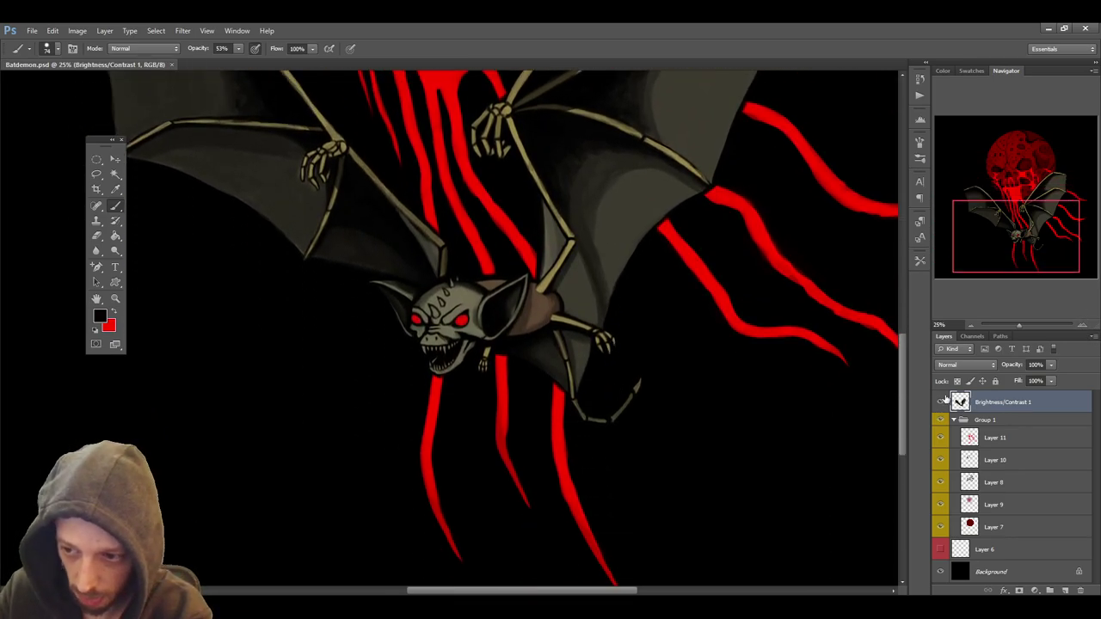
pyautogui.click(953, 420)
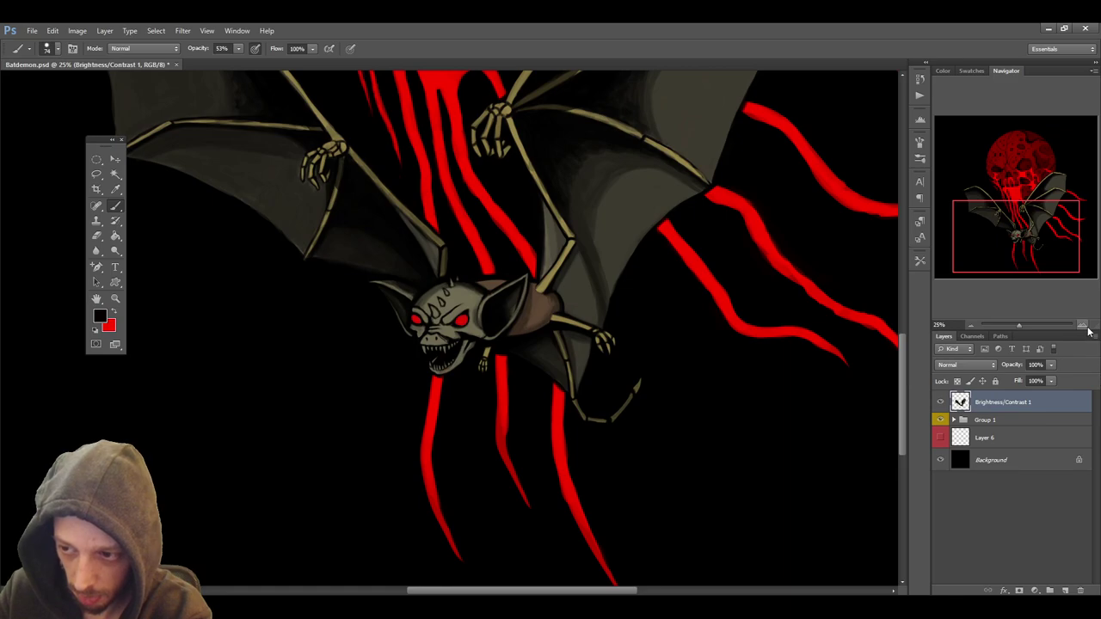
pyautogui.hotkey('ctrl', '+')
pyautogui.scroll(3, 533, 322)
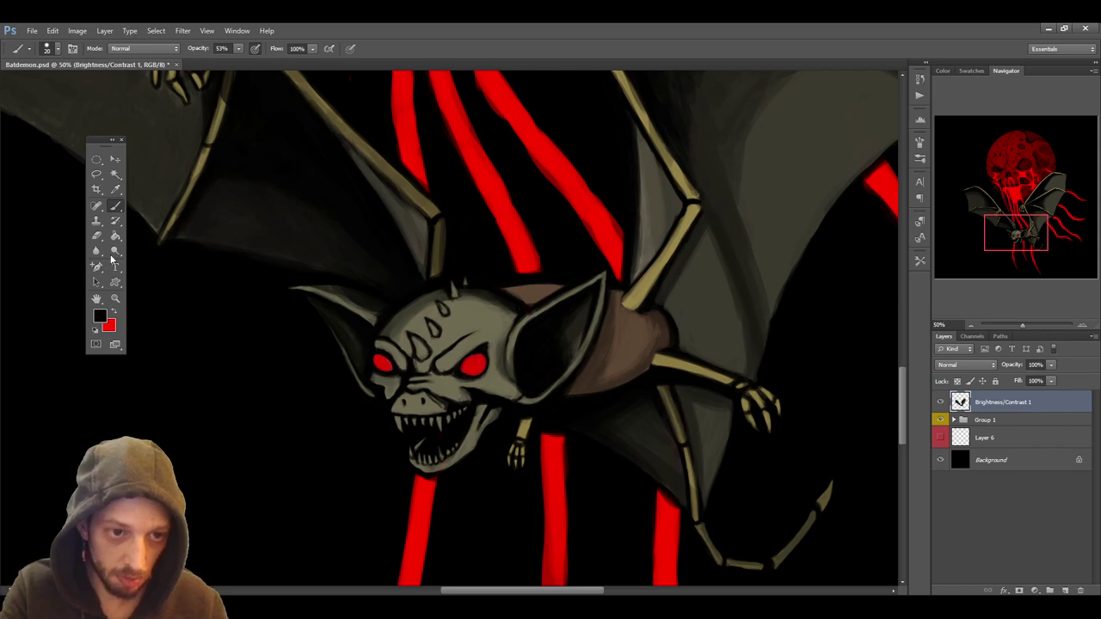
pyautogui.click(114, 311)
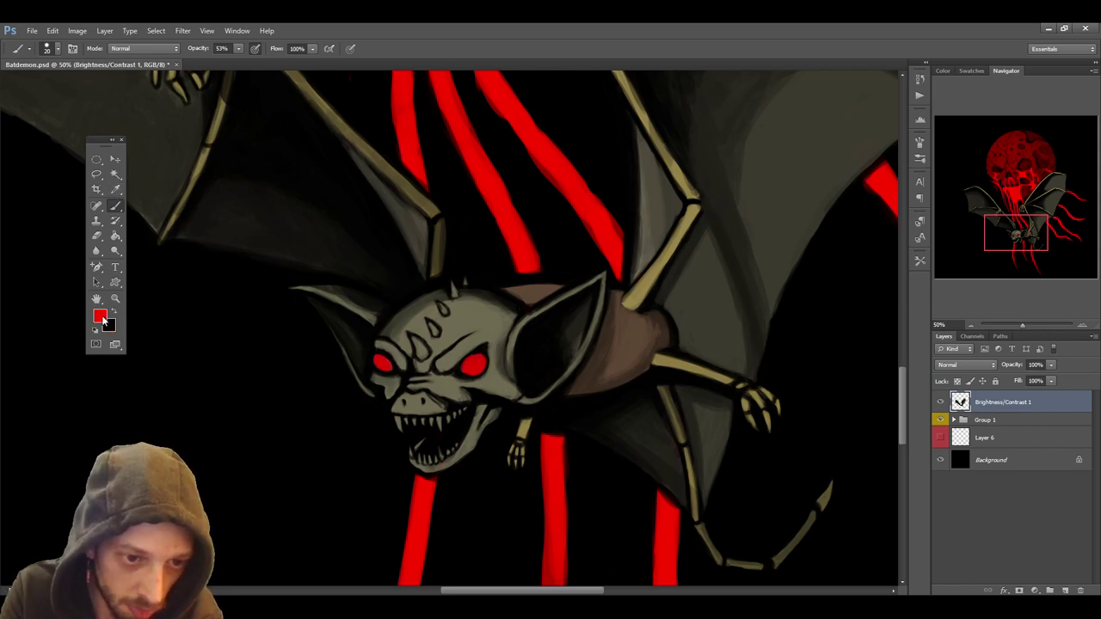
pyautogui.click(100, 317)
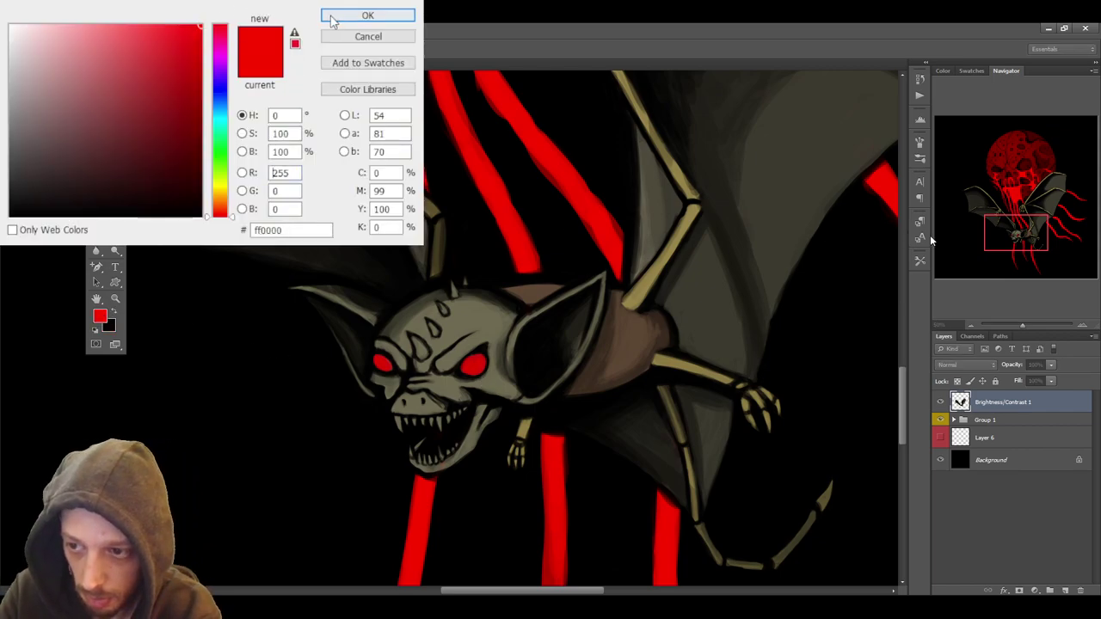
pyautogui.click(367, 15)
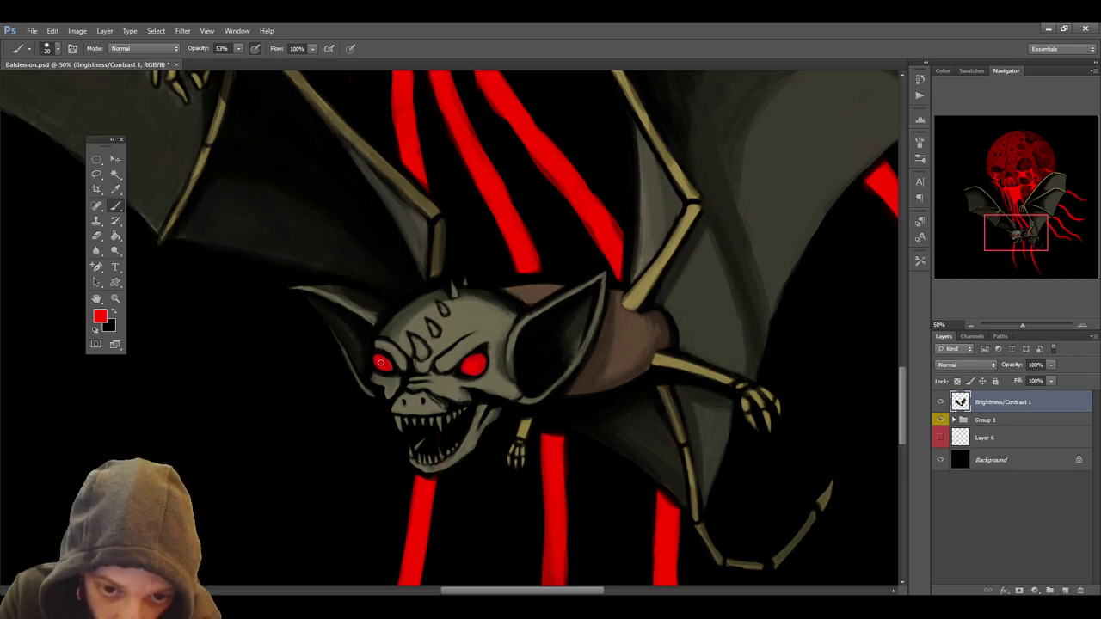
# Add pale pink highlights to both of the bat's eyes, set the brush opacity to 20%, and save the file
pyautogui.click(99, 317)
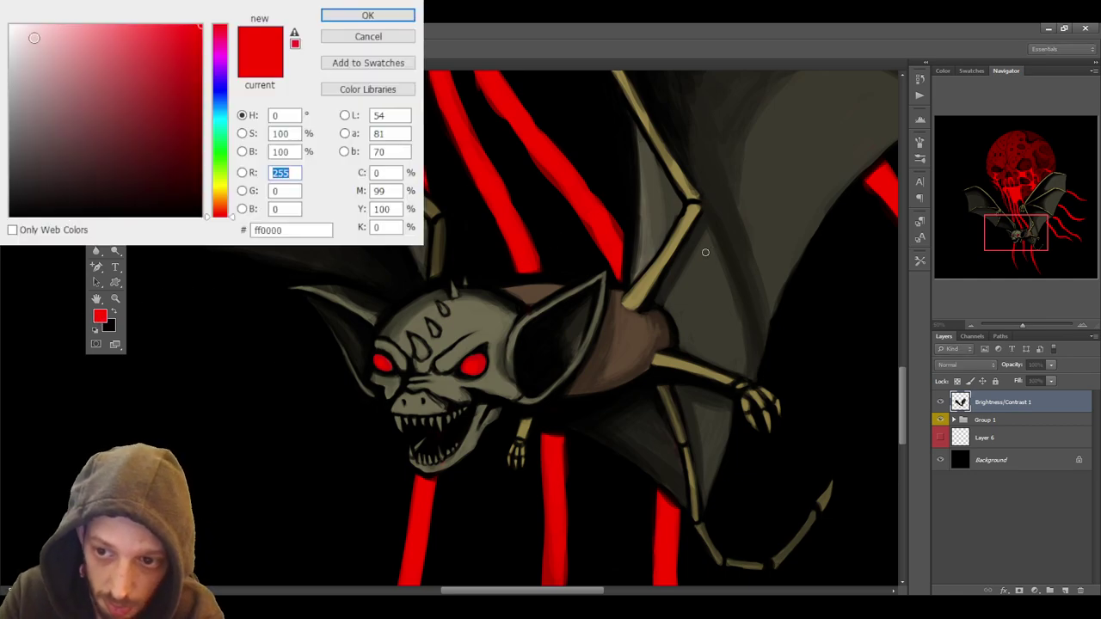
pyautogui.click(45, 28)
pyautogui.click(367, 16)
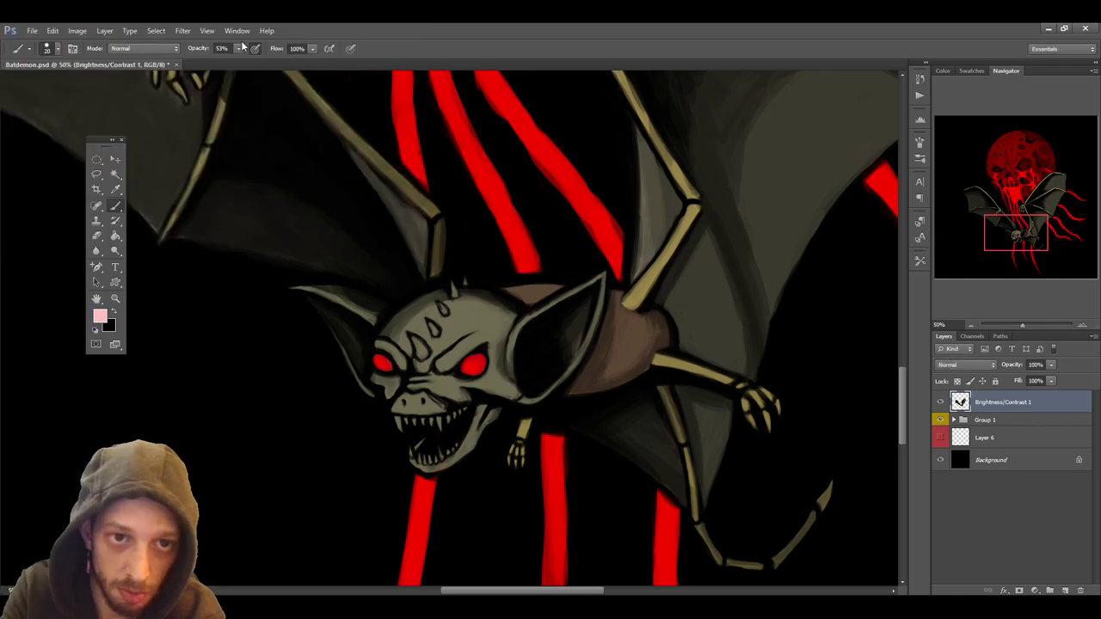
pyautogui.press('2')
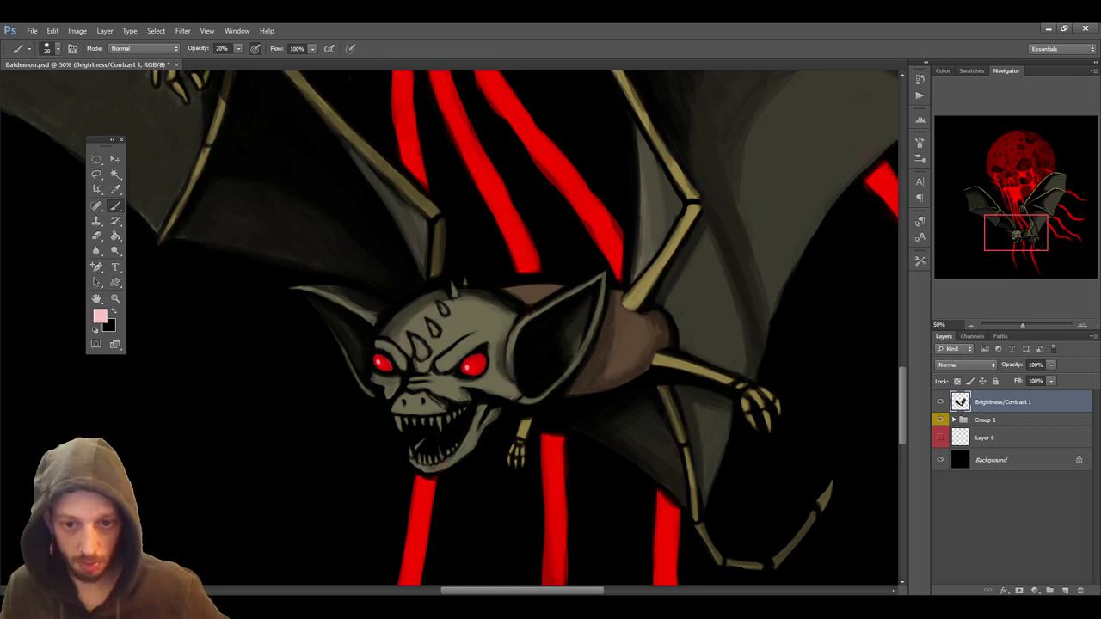
pyautogui.hotkey('ctrl', 's')
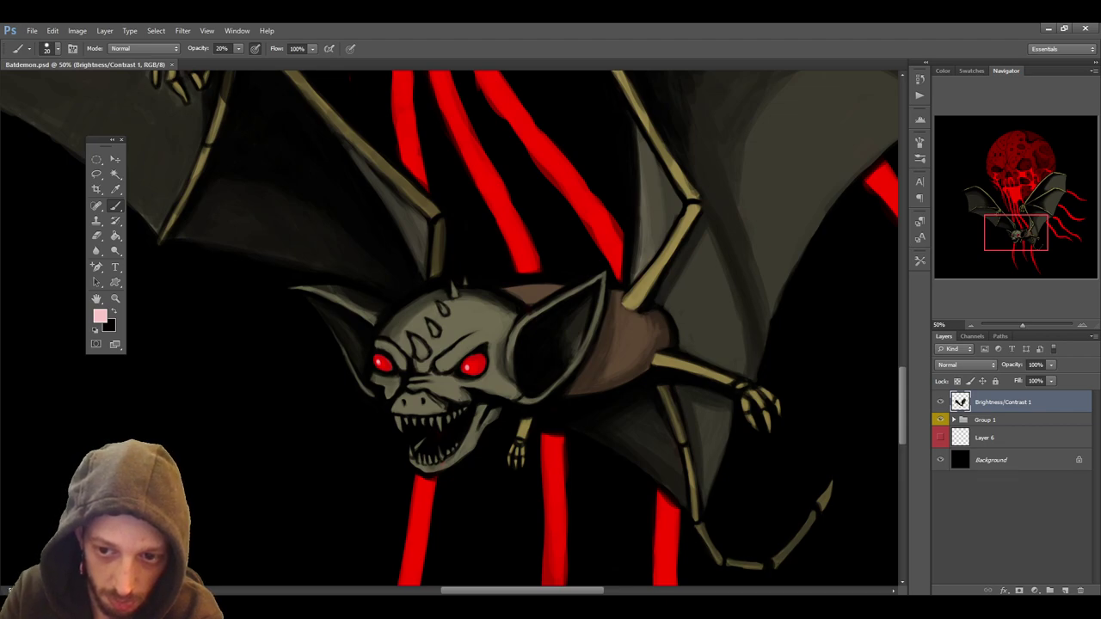
# Sample the dark brown from the bat's body and softly shade its back behind the head at 20% opacity
pyautogui.click(115, 189)
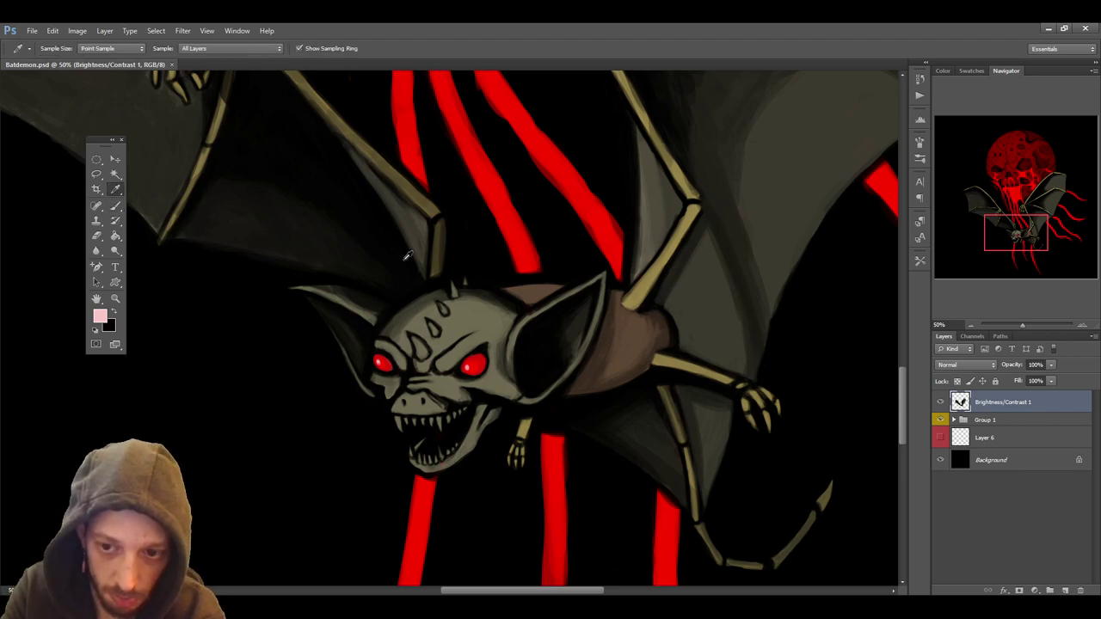
pyautogui.click(601, 338)
pyautogui.click(115, 205)
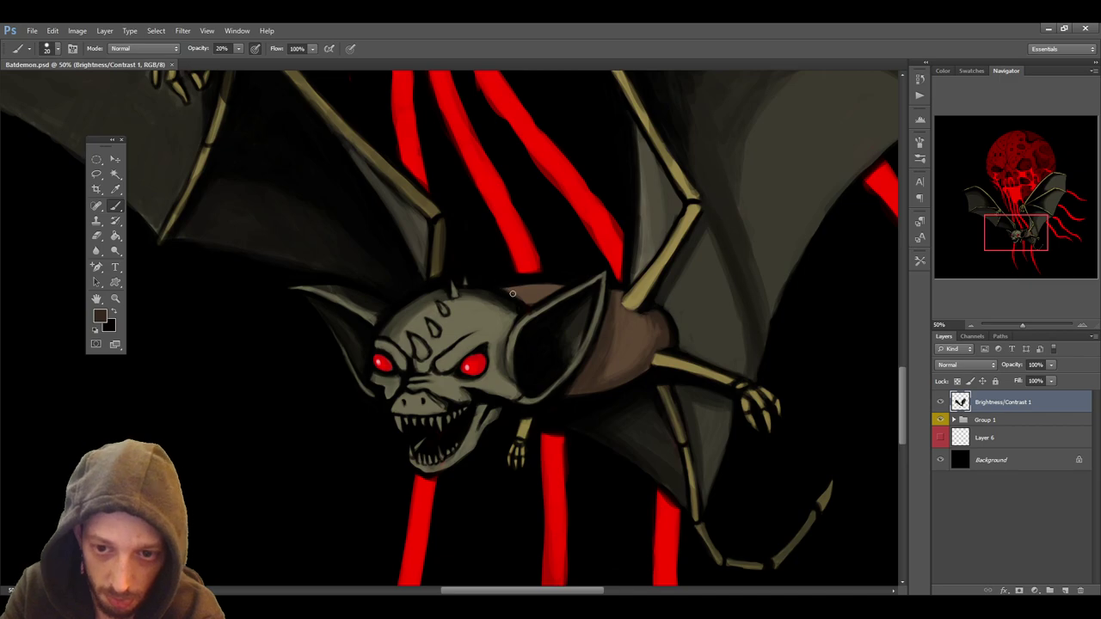
pyautogui.moveTo(508, 289); pyautogui.dragTo(552, 287)
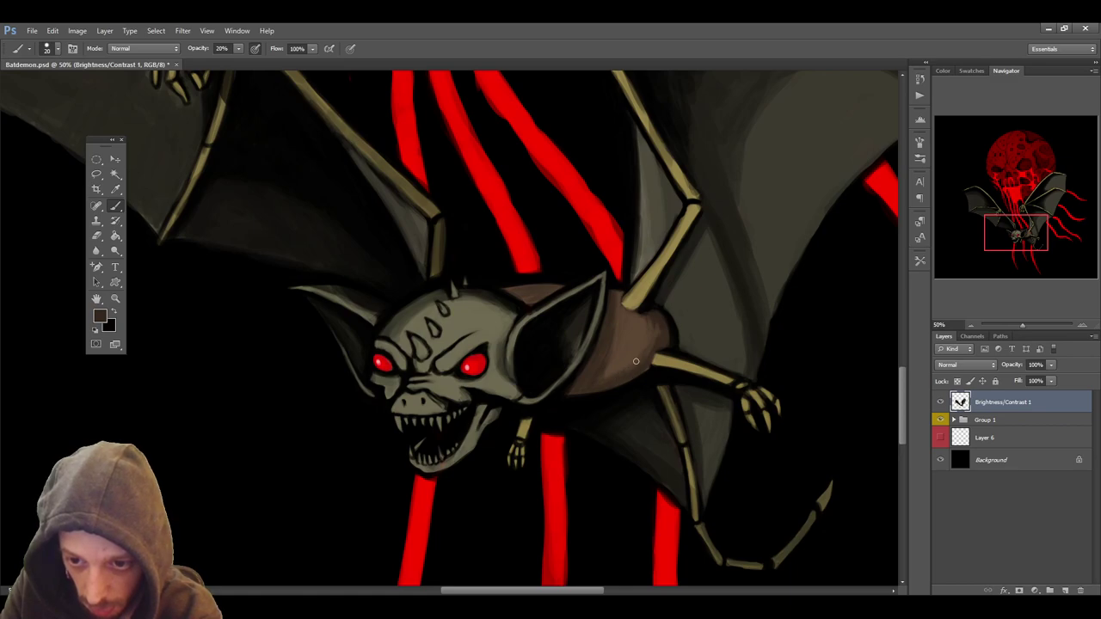
# Sample a lighter brown from the bat's body, blend the body shading with the size 20 brush, and save the file
pyautogui.click(115, 189)
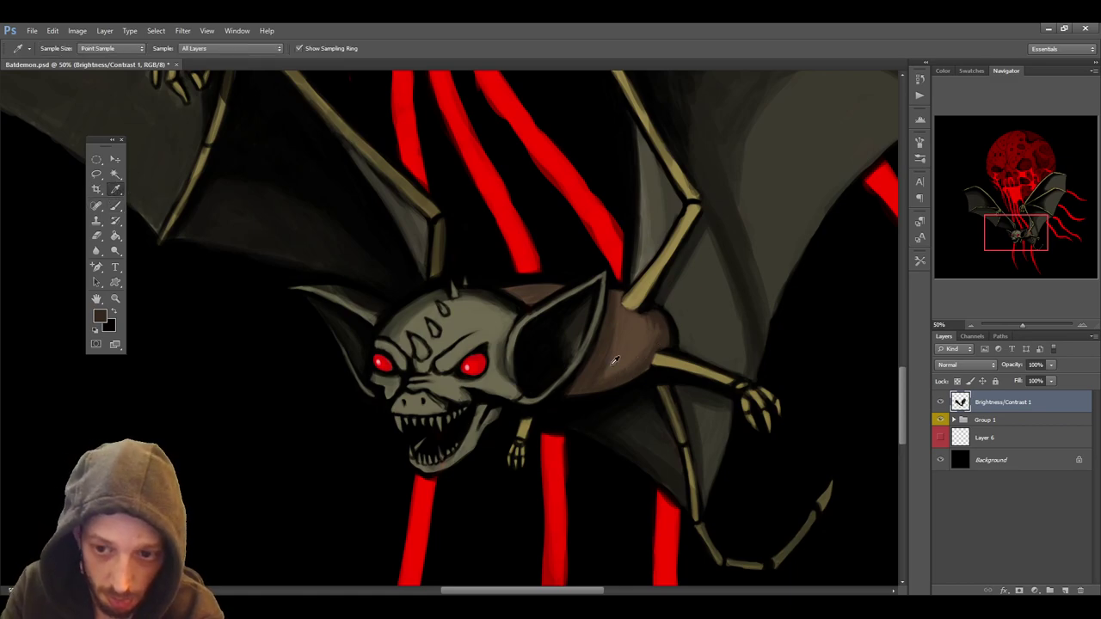
pyautogui.click(632, 347)
pyautogui.click(115, 206)
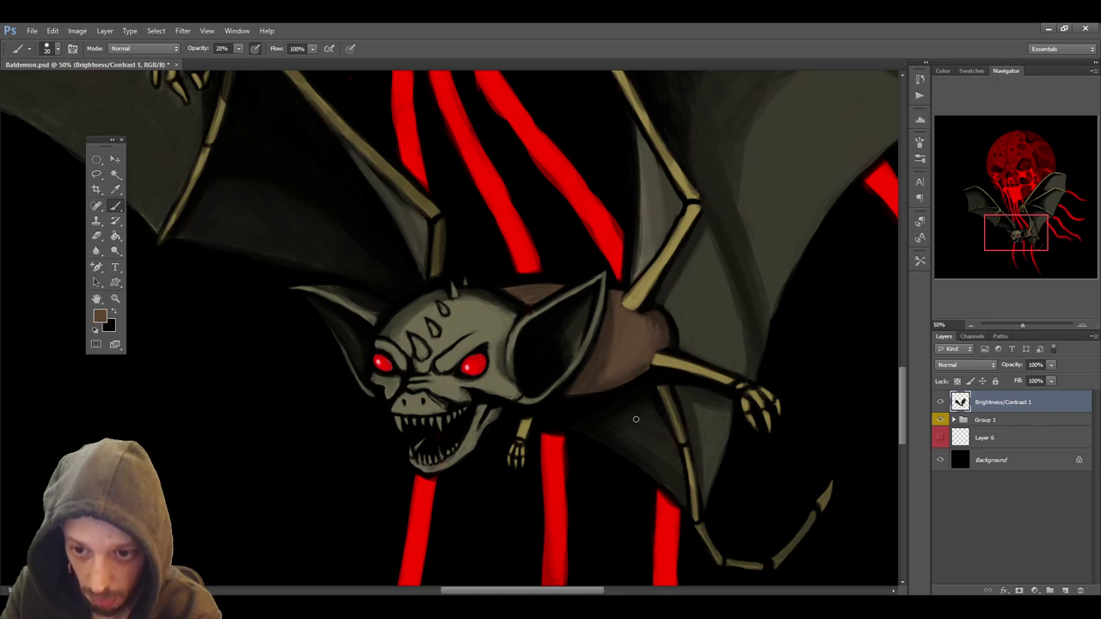
pyautogui.click(970, 325)
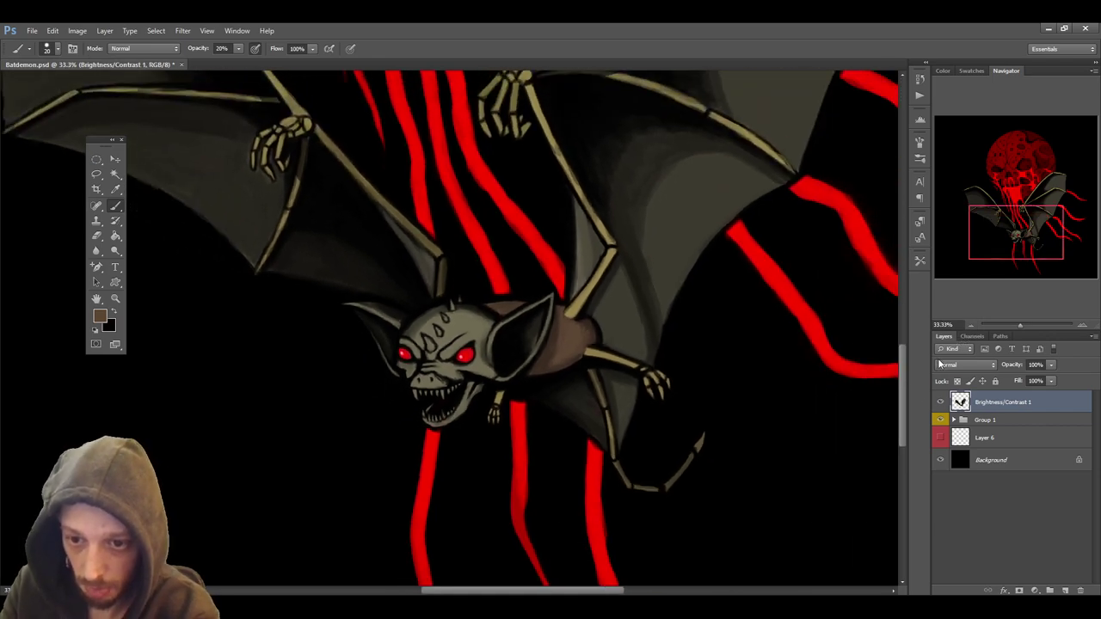
pyautogui.hotkey('ctrl', 's')
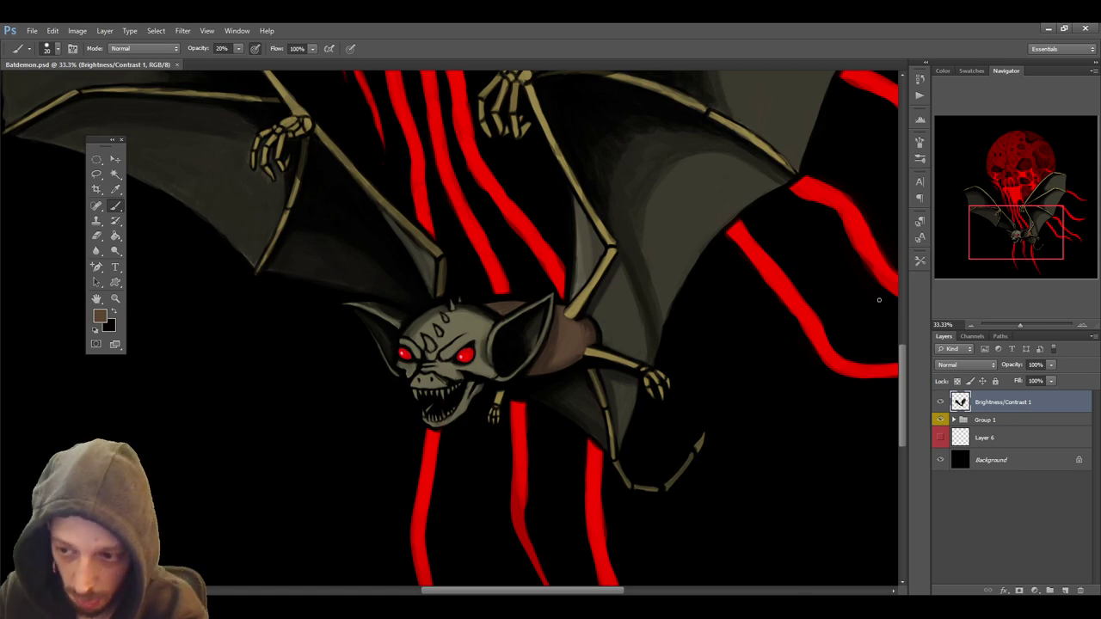
# Expand Group 1, select Layer 11, and clean the edges of the blood strands below the bat with the eraser
pyautogui.click(953, 419)
pyautogui.click(1000, 434)
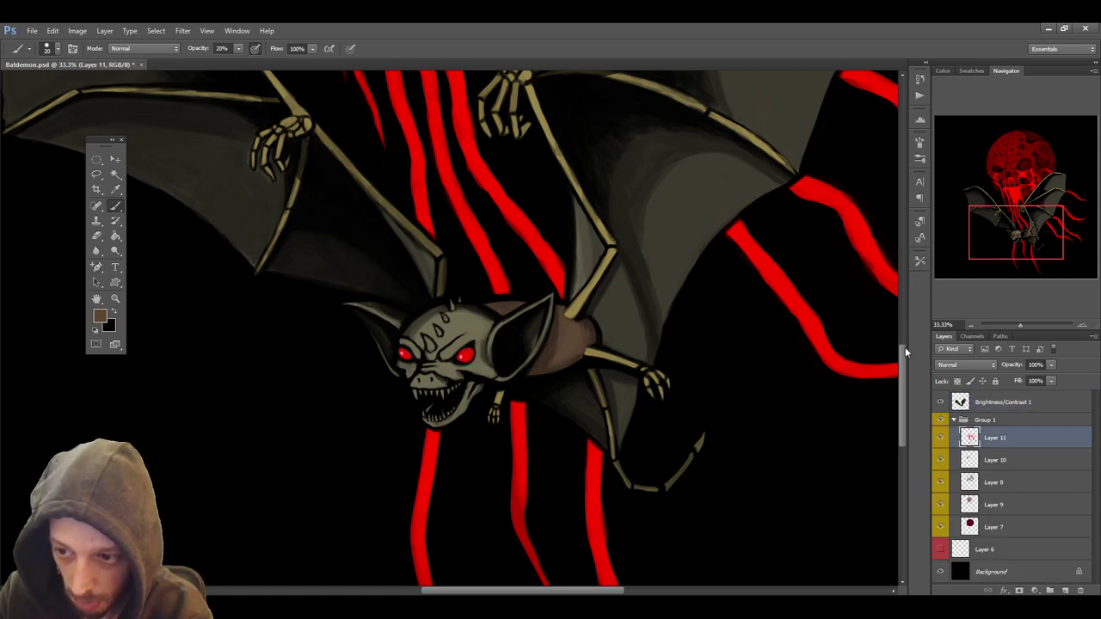
pyautogui.scroll(-3, 905, 347)
pyautogui.press('e')
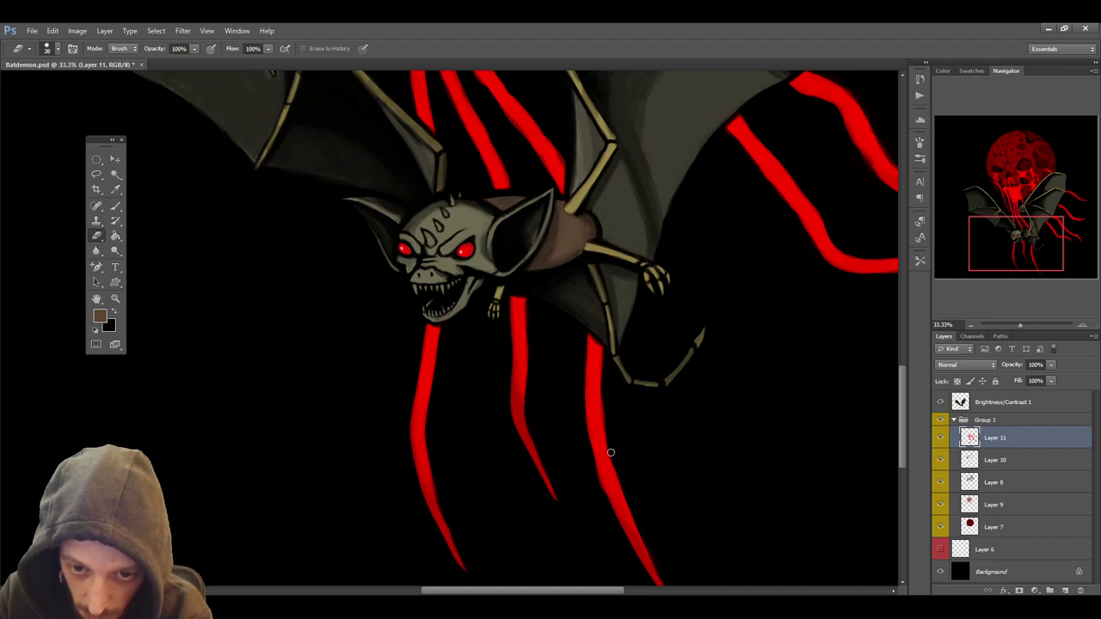
pyautogui.moveTo(907, 378); pyautogui.dragTo(903, 394)
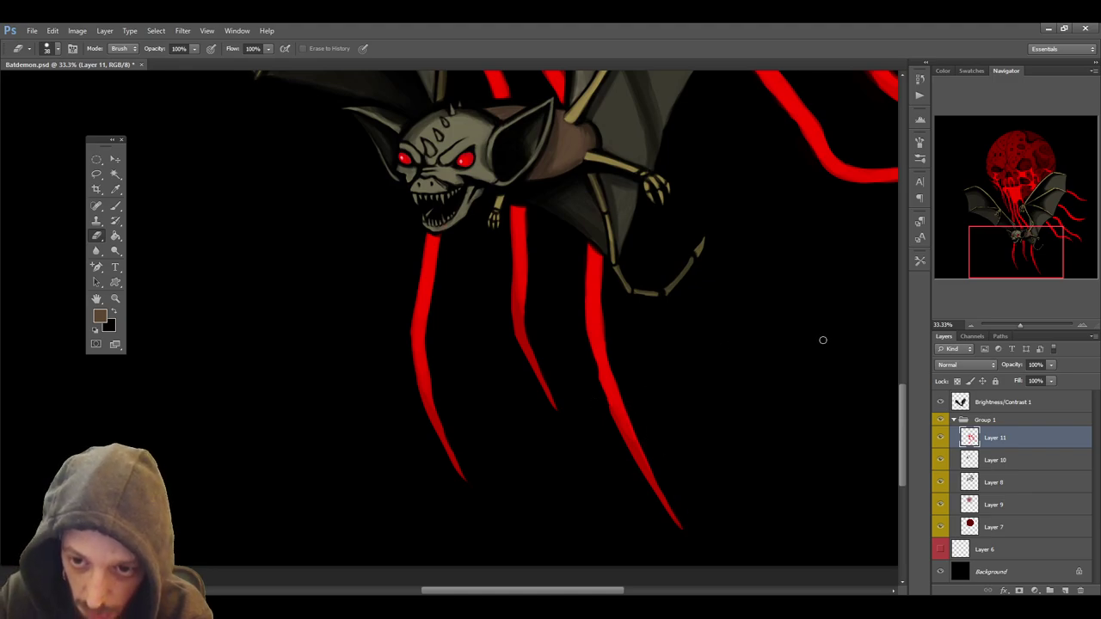
pyautogui.moveTo(907, 393); pyautogui.dragTo(904, 356)
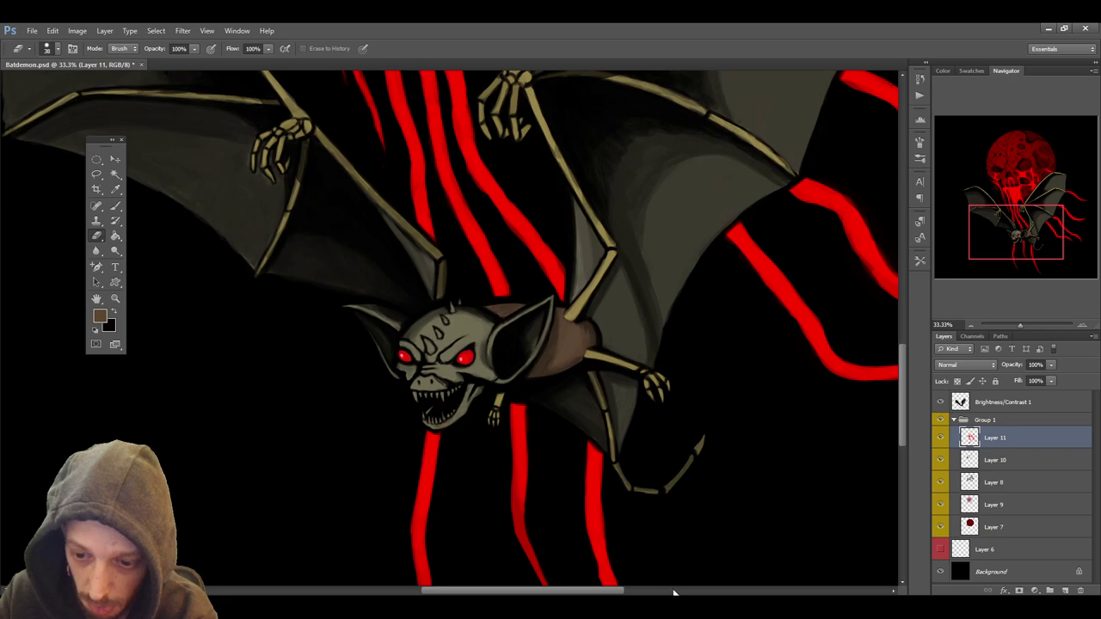
# Erase along the underside and tip of the upper wavy strand beside the bat's wing to make it slimmer
pyautogui.moveTo(621, 592); pyautogui.dragTo(719, 594)
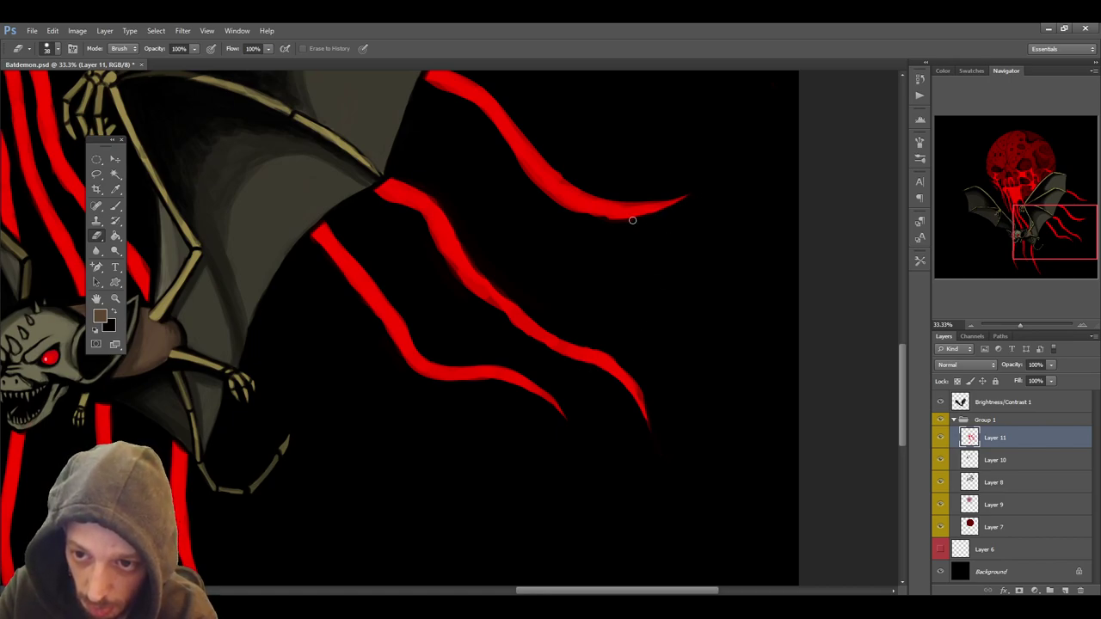
pyautogui.moveTo(658, 214); pyautogui.dragTo(576, 213)
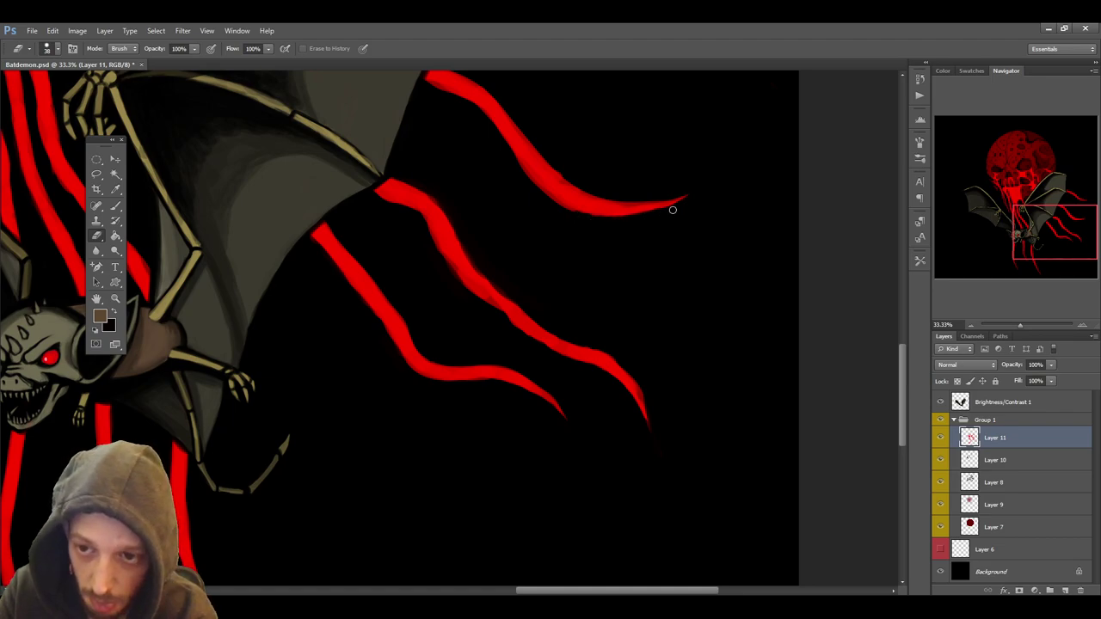
pyautogui.click(969, 325)
pyautogui.click(966, 325)
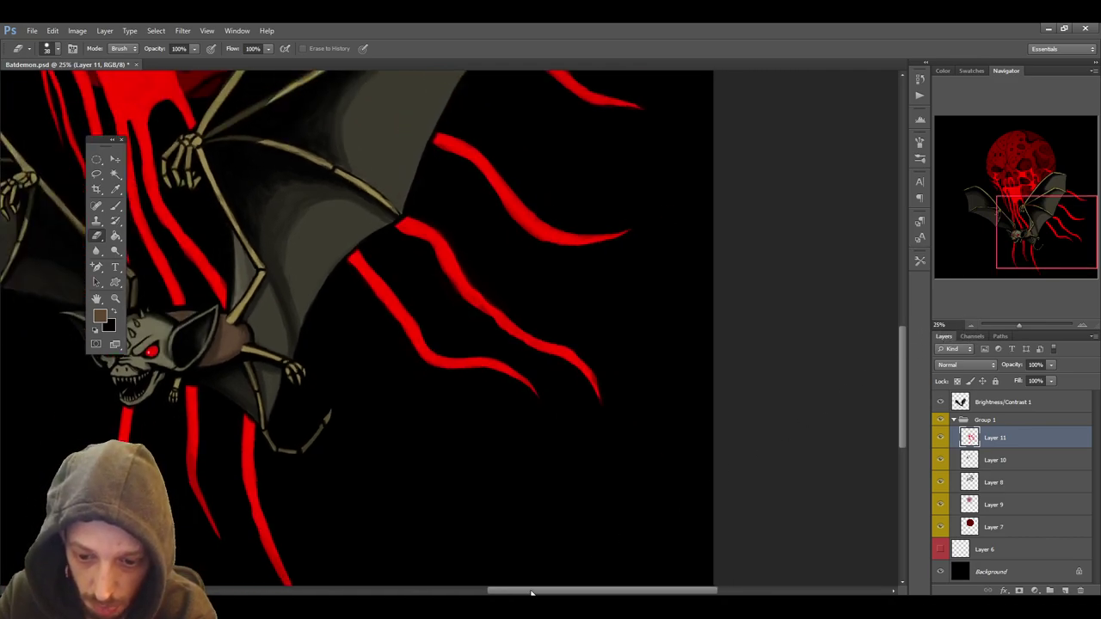
pyautogui.moveTo(531, 592); pyautogui.dragTo(458, 592)
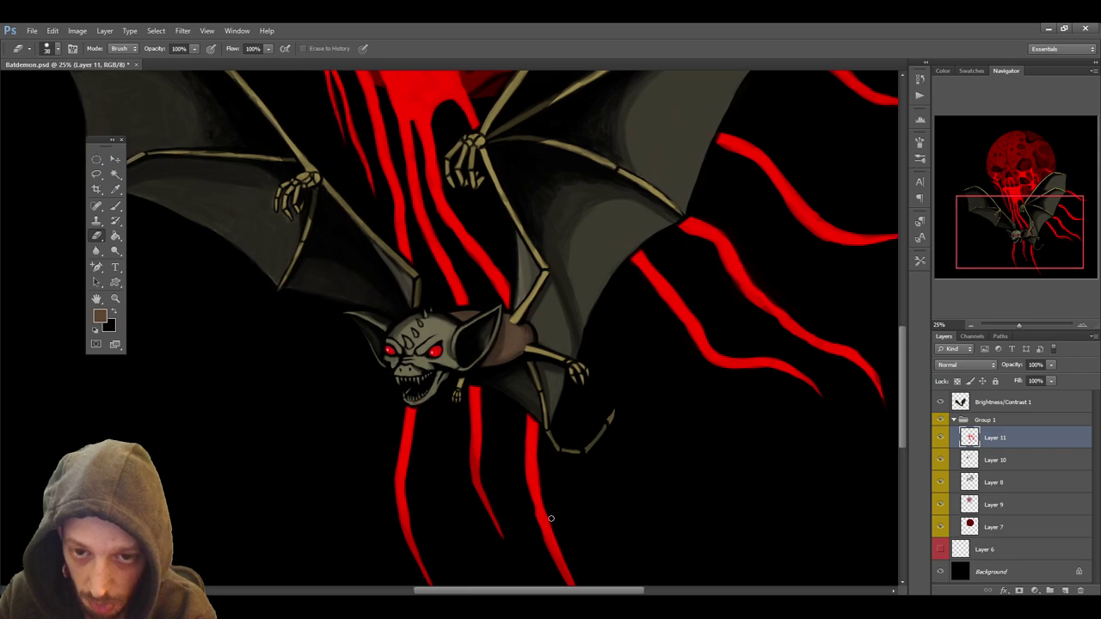
# Sample the bright red of the blood and touch up the strands on Layer 11 with the size 20 brush at 91% opacity
pyautogui.click(115, 190)
pyautogui.click(418, 97)
pyautogui.click(115, 207)
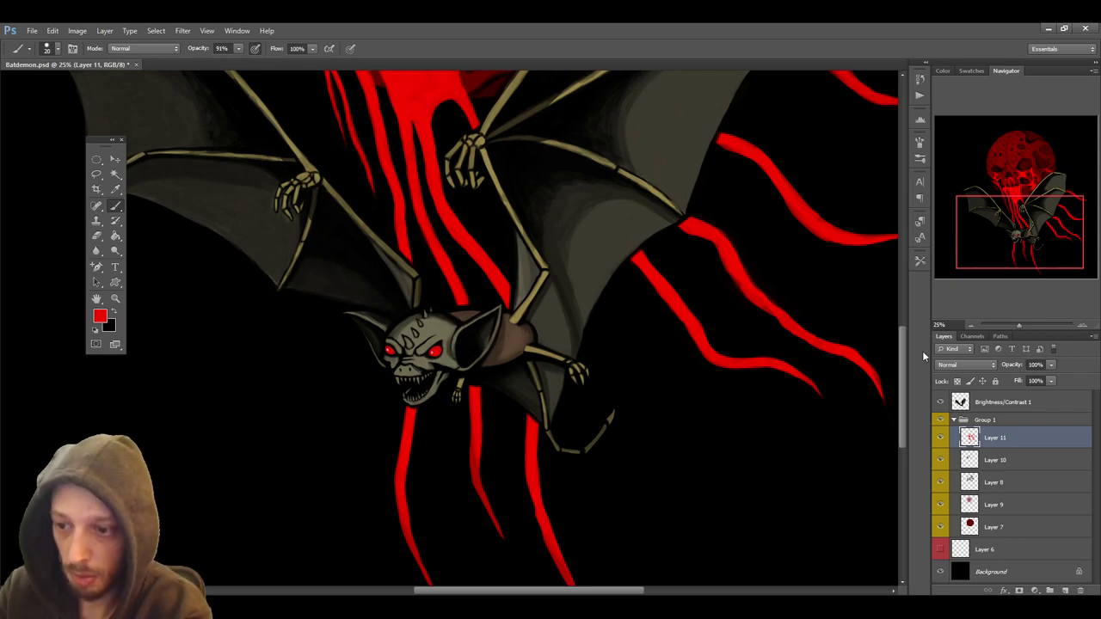
# Refine the blood's edge and drip along the skull's teeth below the cheek hollow with the size 20 red brush, and save
pyautogui.click(970, 325)
pyautogui.moveTo(903, 350); pyautogui.dragTo(903, 291)
pyautogui.click(1082, 326)
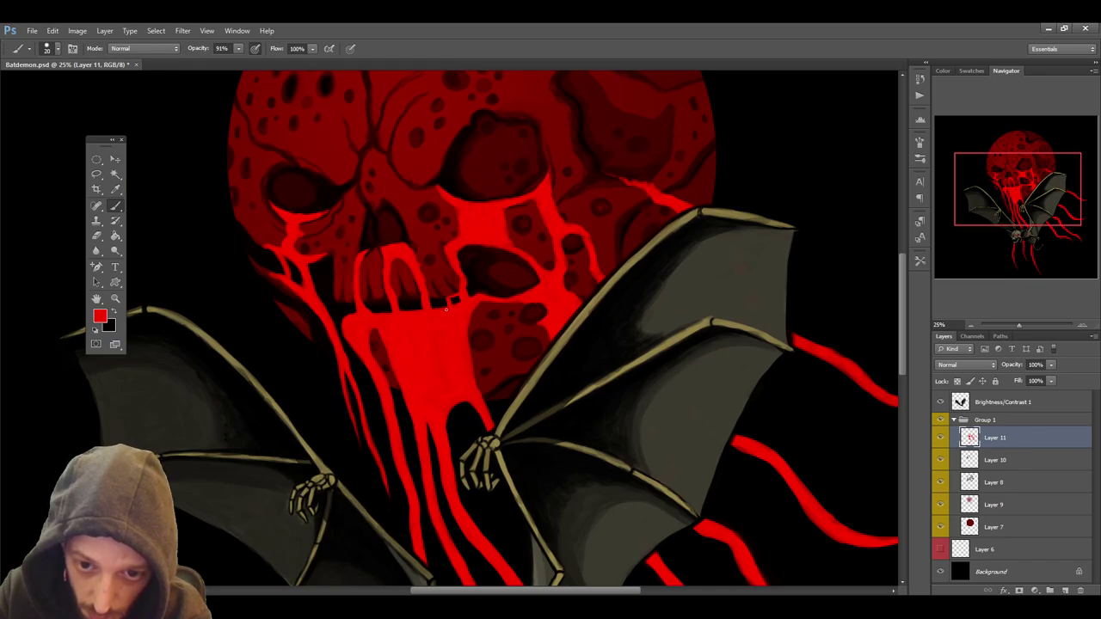
pyautogui.moveTo(446, 297)
pyautogui.mouseDown()
pyautogui.moveTo(425, 299)
pyautogui.moveTo(445, 300)
pyautogui.mouseUp()
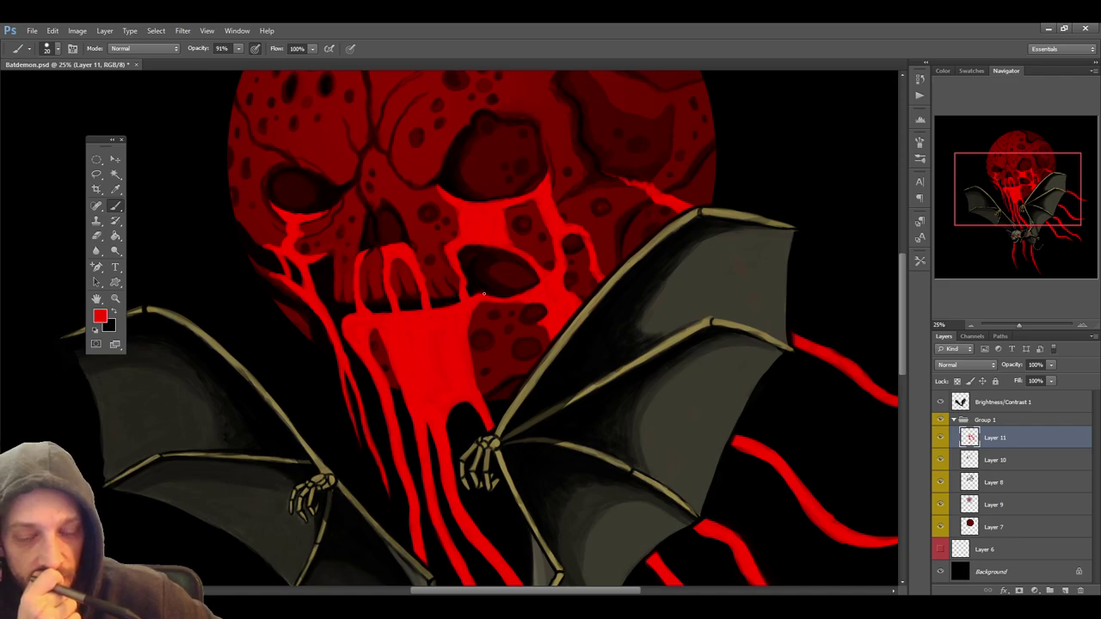
pyautogui.hotkey('ctrl', 's')
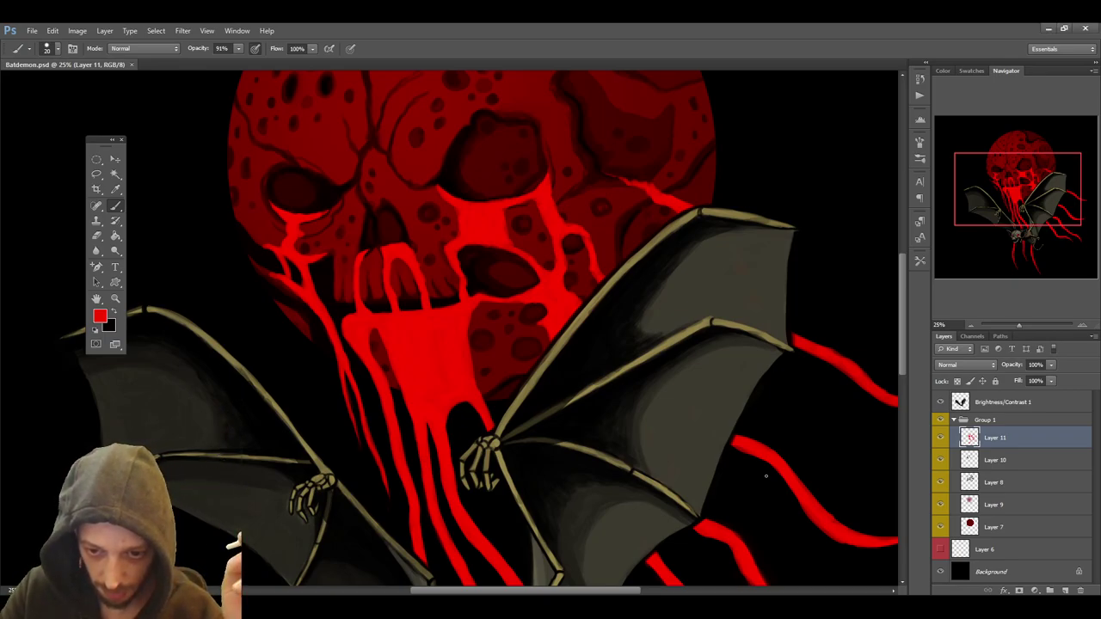
# Add a new empty layer above the Brightness/Contrast 1 layer for detailing the bat
pyautogui.scroll(-8, 754, 428)
pyautogui.scroll(-3, 753, 428)
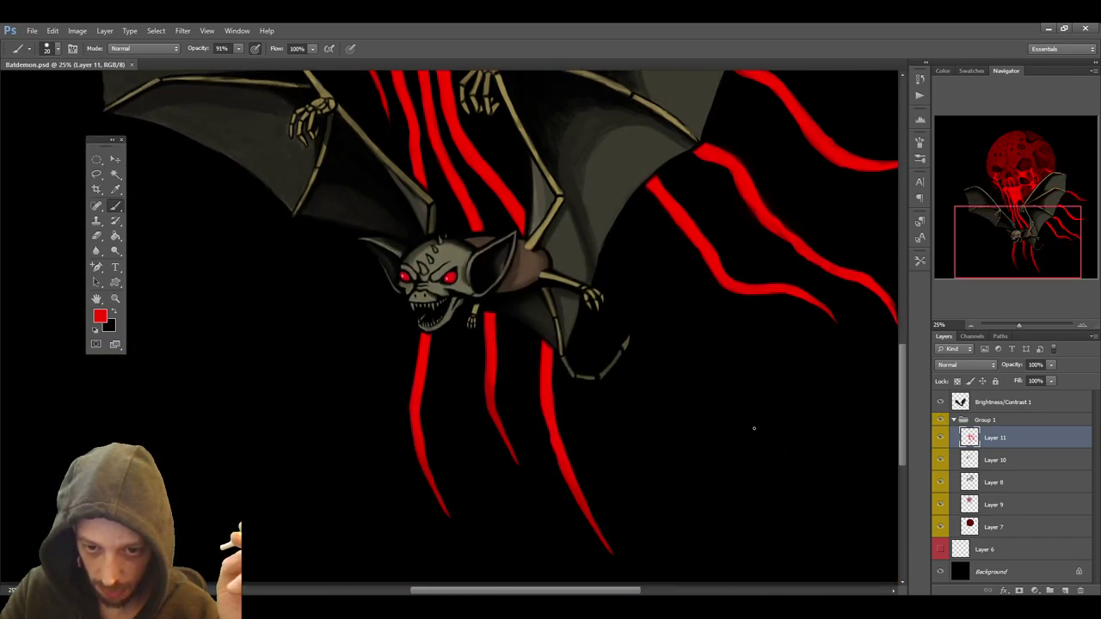
pyautogui.click(949, 426)
pyautogui.click(1008, 402)
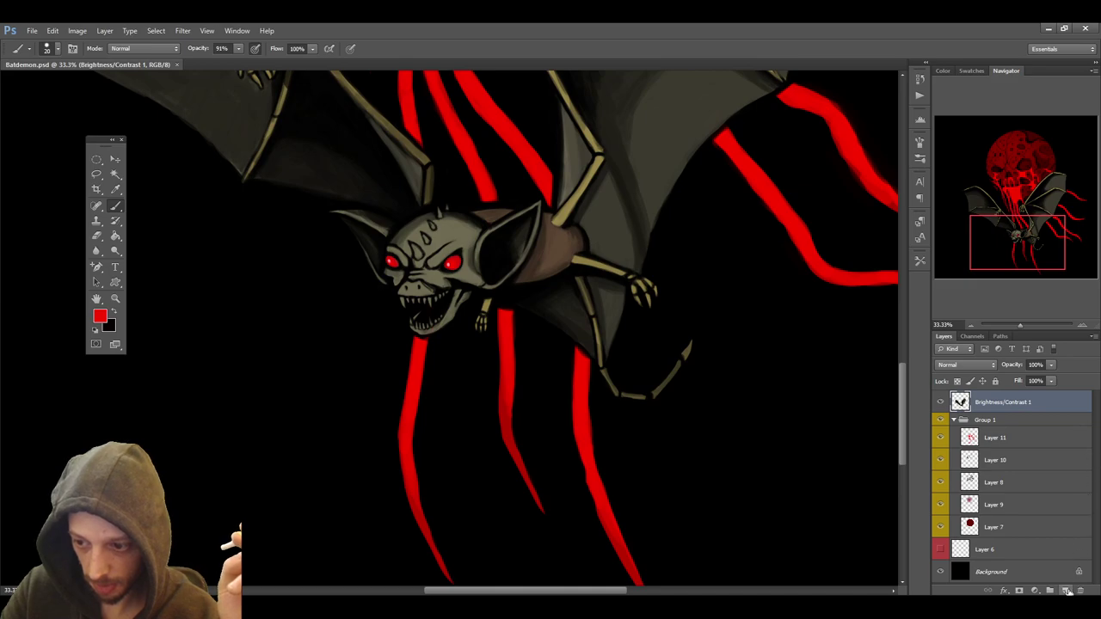
pyautogui.click(1064, 591)
pyautogui.scroll(5, 668, 295)
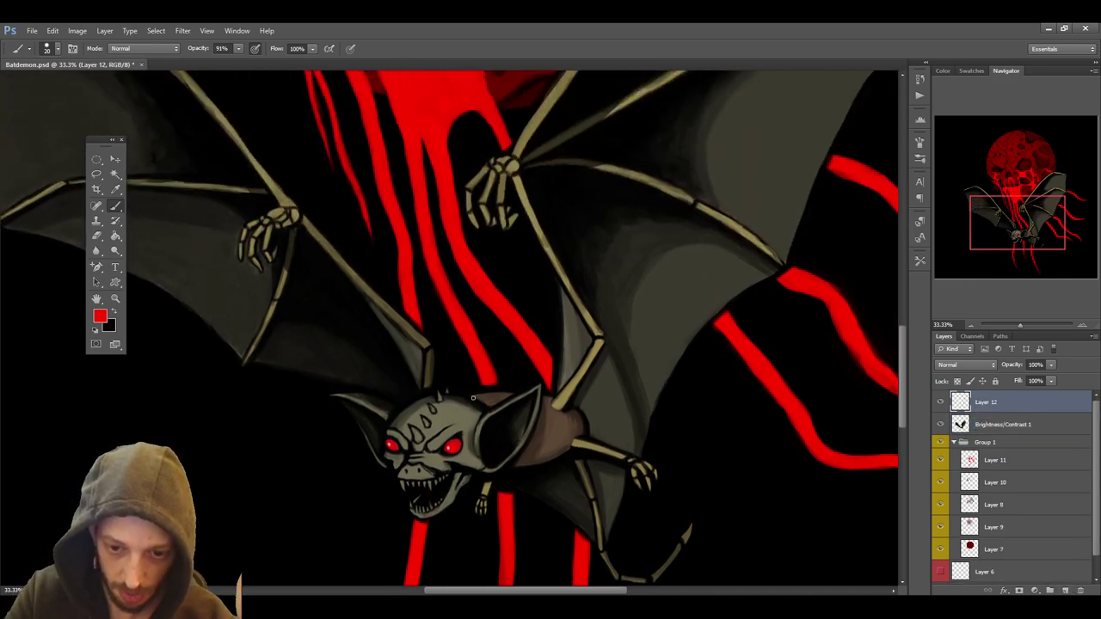
# Sample the greyish skin tone of the bat's head and lighten the foreground colour to #a6a07d
pyautogui.click(116, 187)
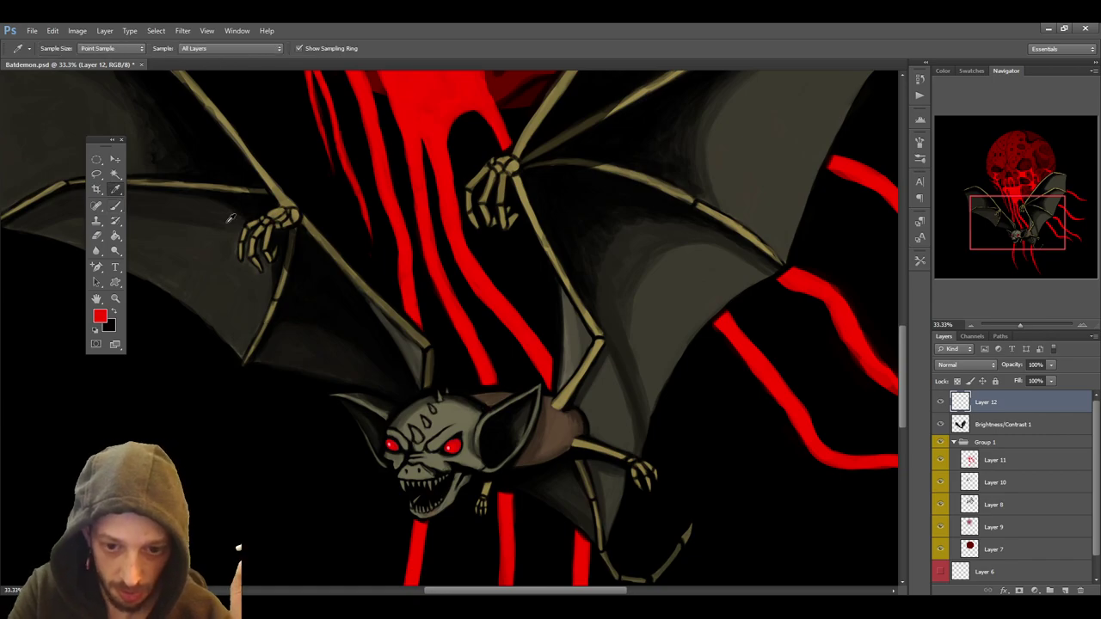
pyautogui.click(430, 401)
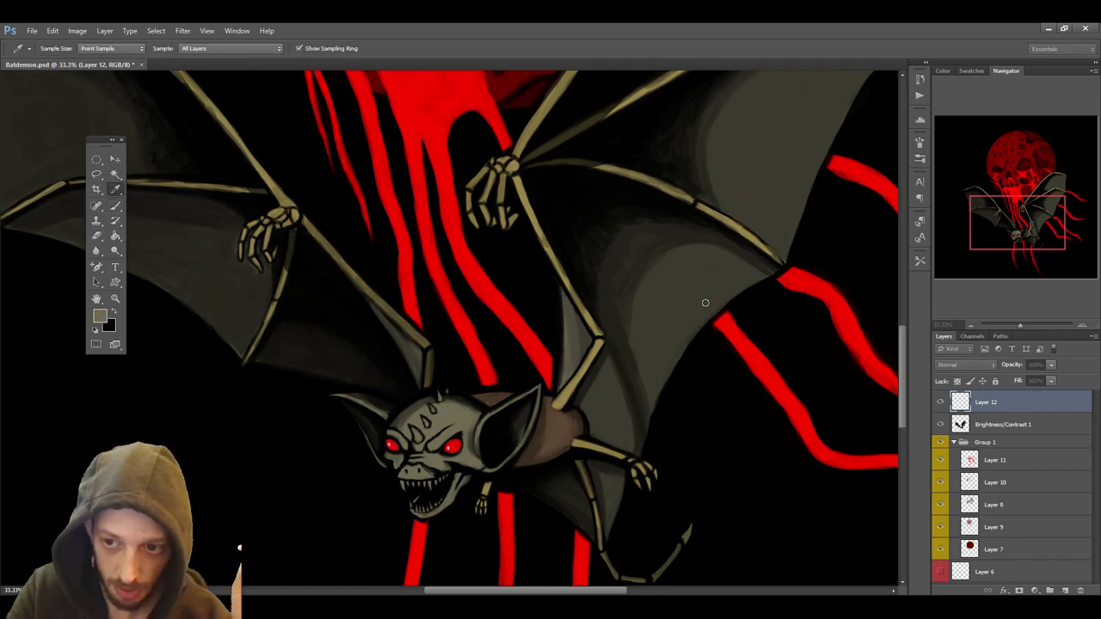
pyautogui.click(100, 315)
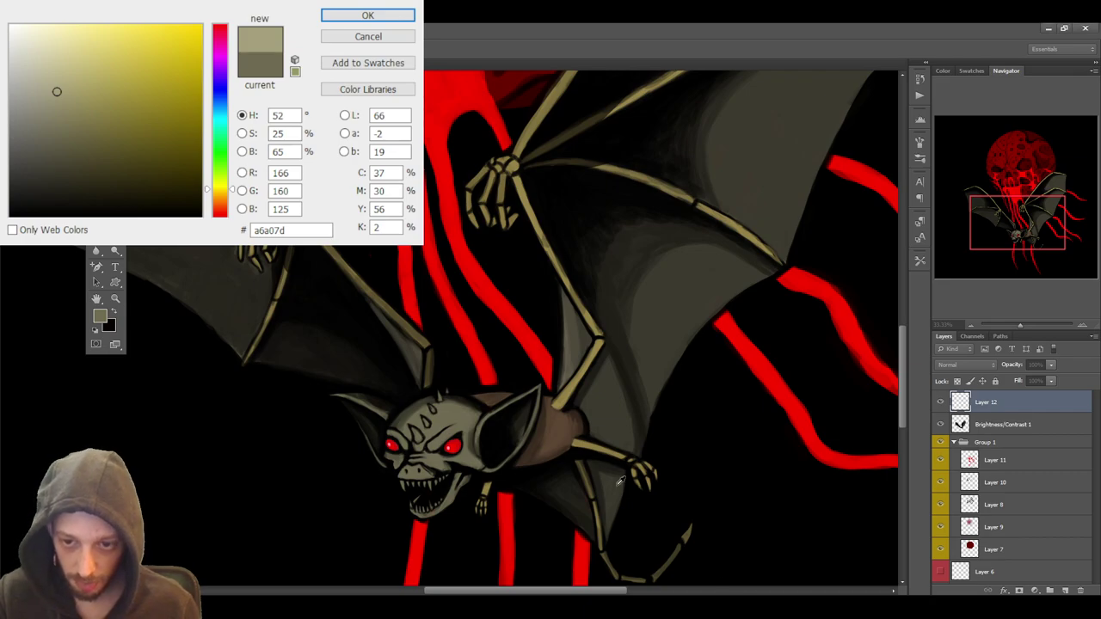
pyautogui.click(342, 18)
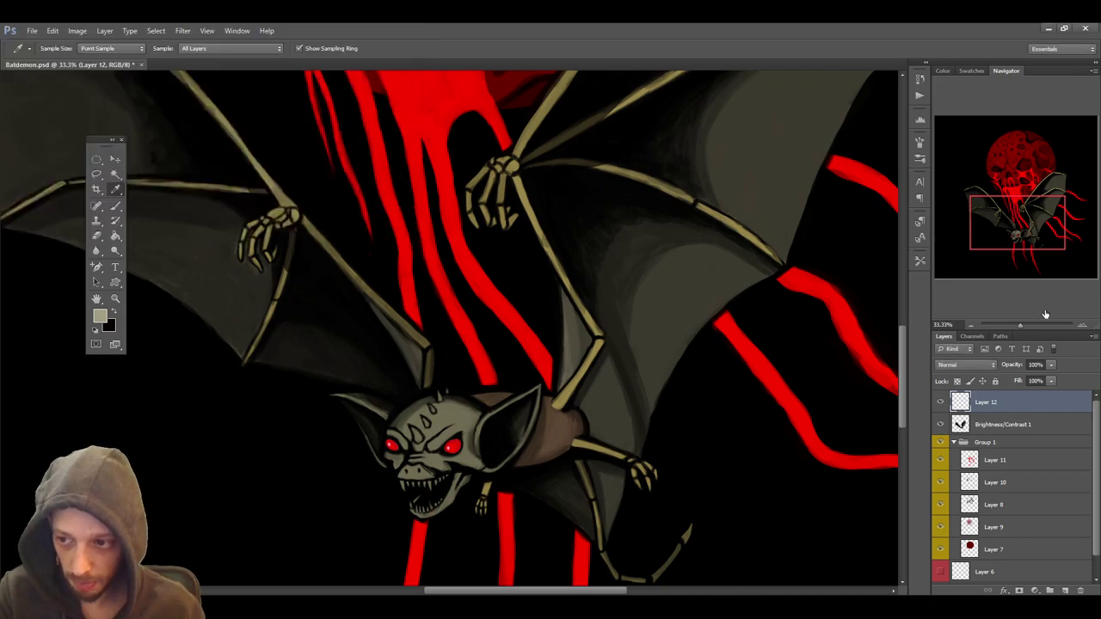
# Paint light highlights on the bat's forehead horns with a size 13 brush at 56% opacity
pyautogui.click(1082, 327)
pyautogui.click(1082, 327)
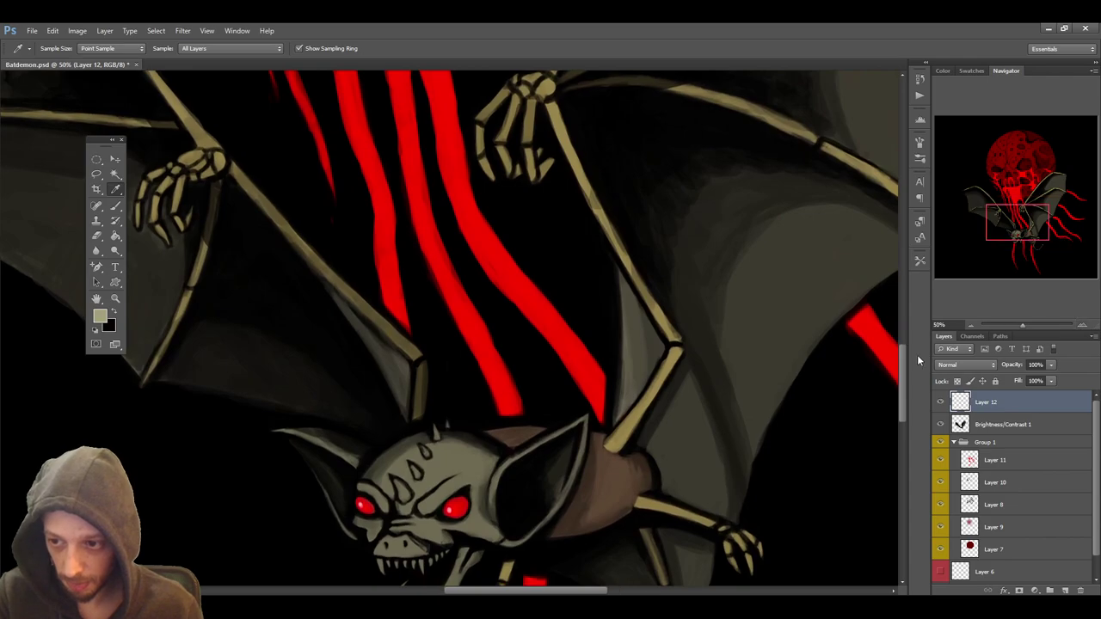
pyautogui.moveTo(904, 360); pyautogui.dragTo(905, 397)
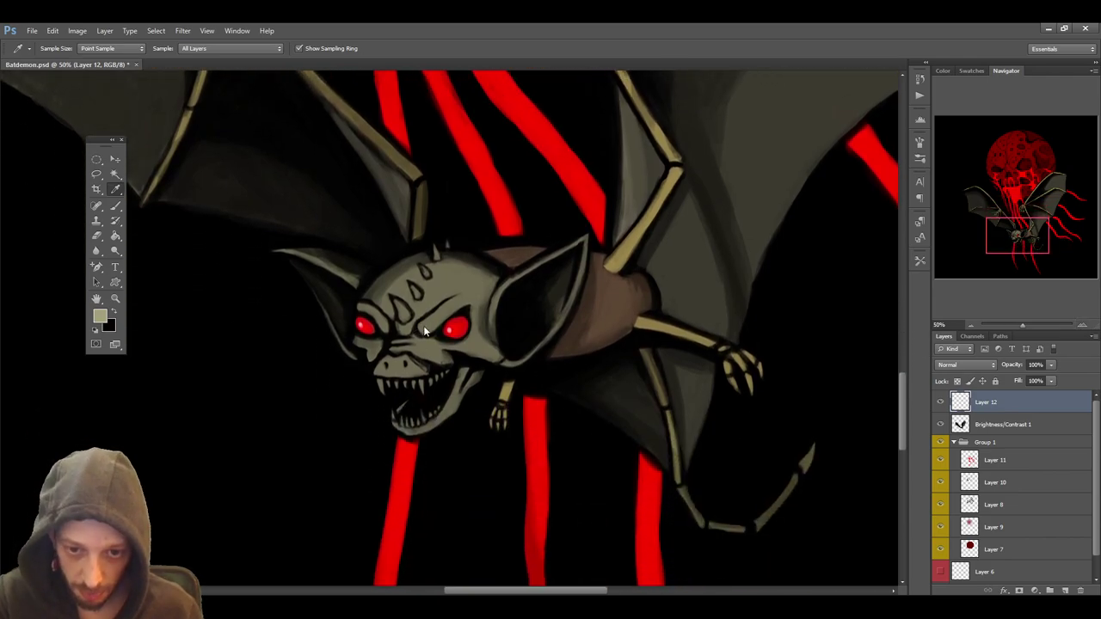
pyautogui.click(115, 206)
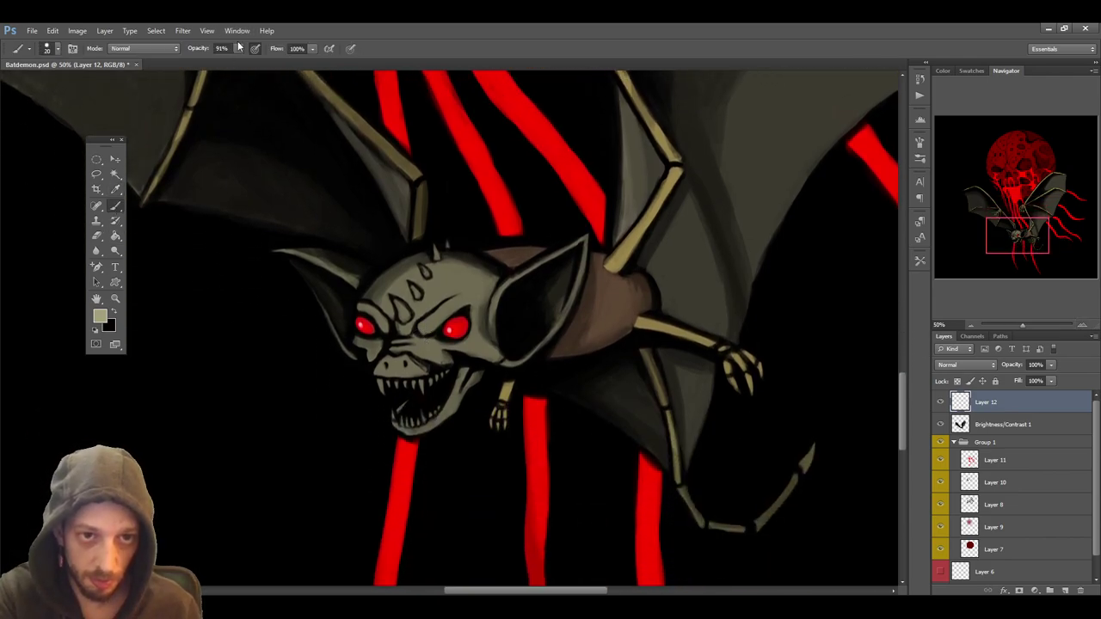
pyautogui.moveTo(240, 48); pyautogui.dragTo(220, 68)
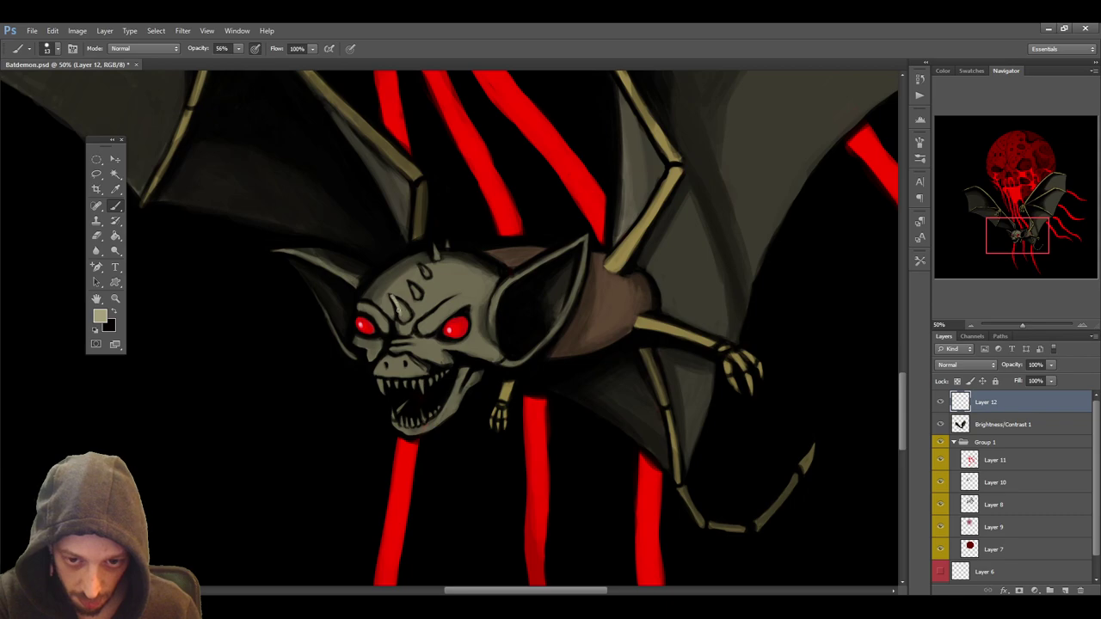
pyautogui.moveTo(395, 302); pyautogui.dragTo(402, 319)
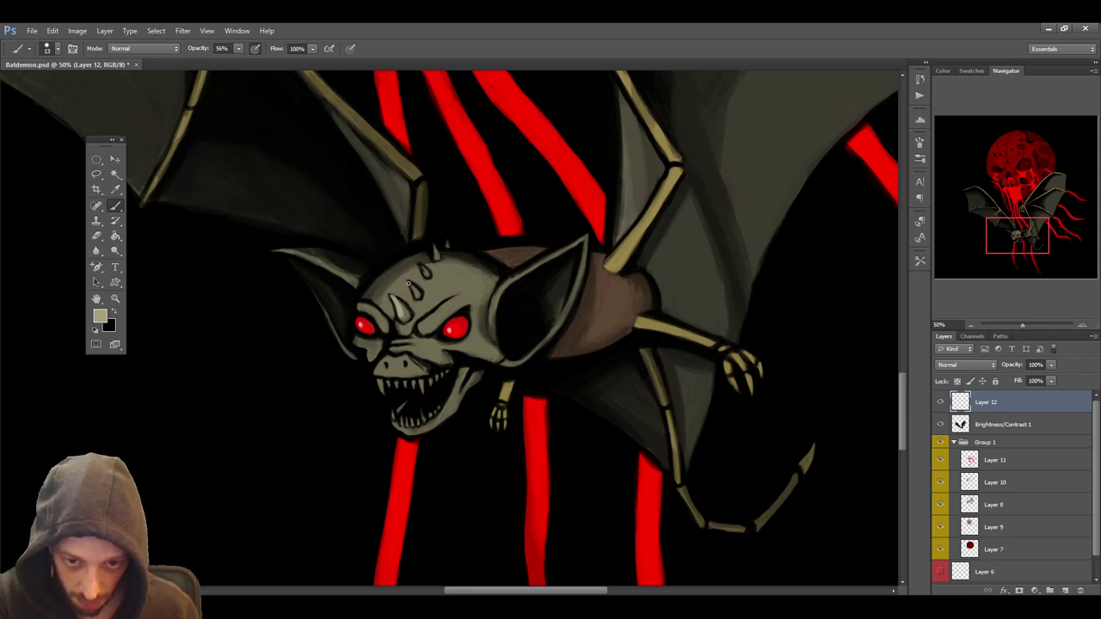
pyautogui.moveTo(413, 297); pyautogui.dragTo(414, 287)
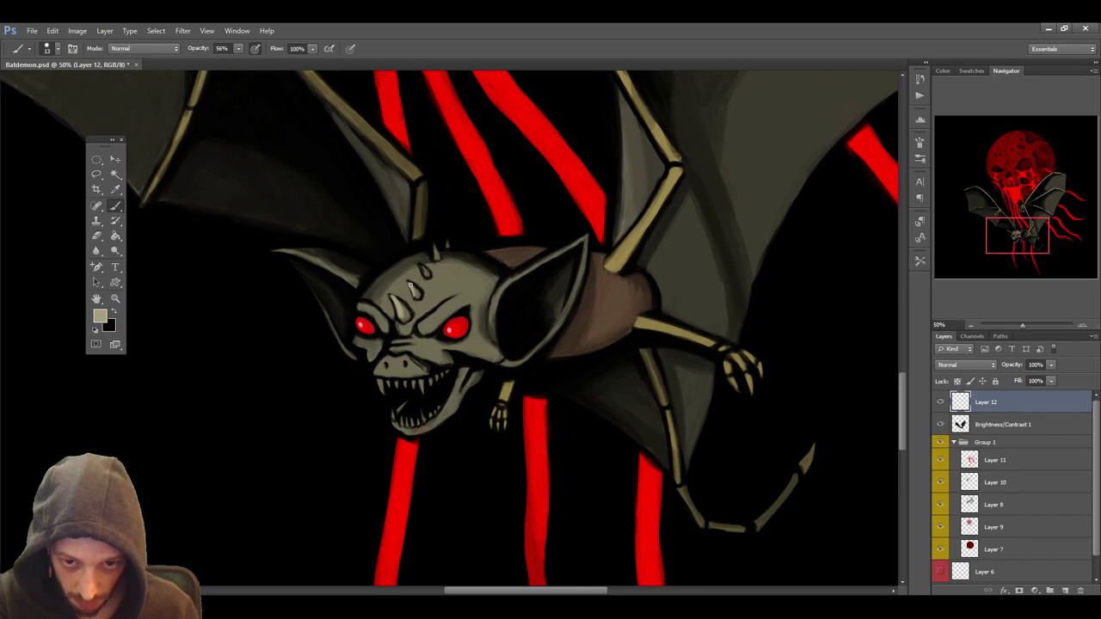
pyautogui.moveTo(422, 267); pyautogui.dragTo(424, 275)
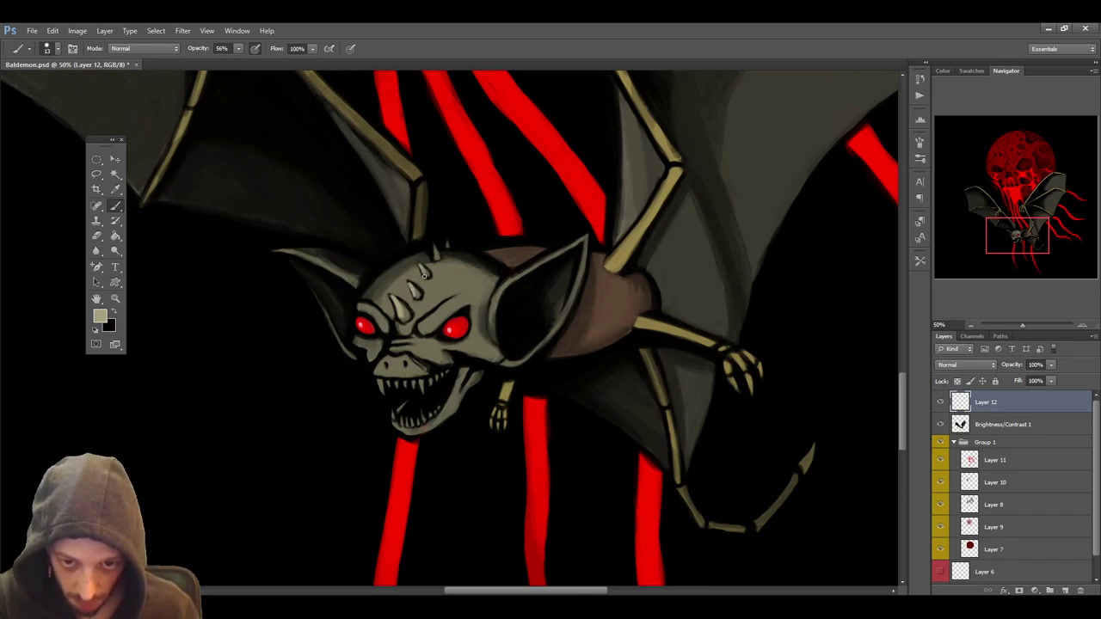
# Lower the brush opacity to 42% and highlight the ridges above the bat's eyes with a small brush
pyautogui.press('[')
pyautogui.press('[')
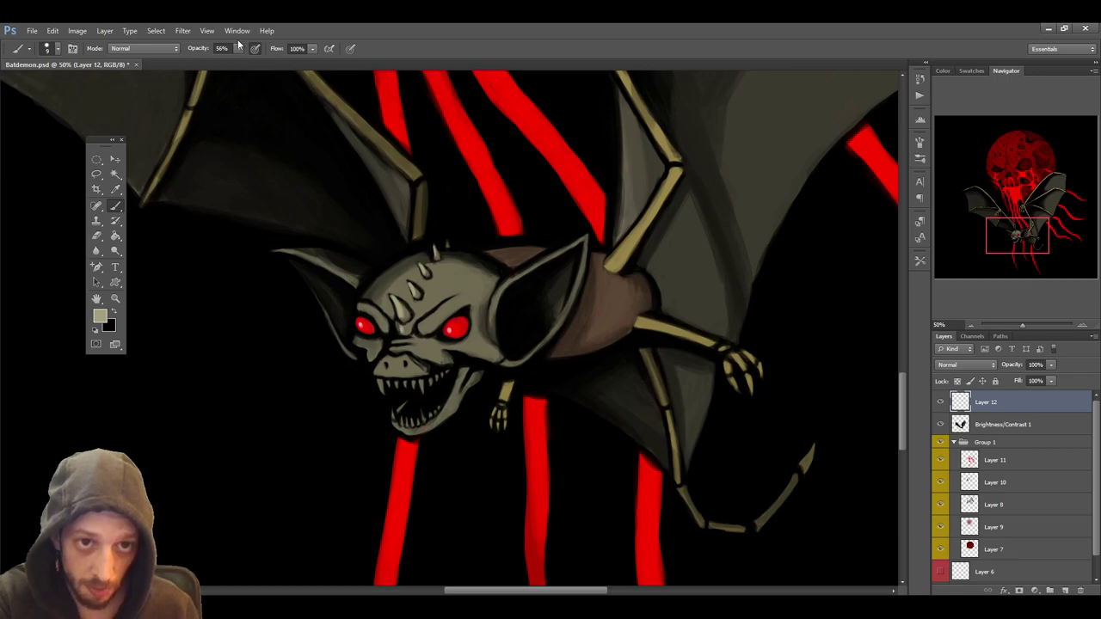
pyautogui.press('4')
pyautogui.press('2')
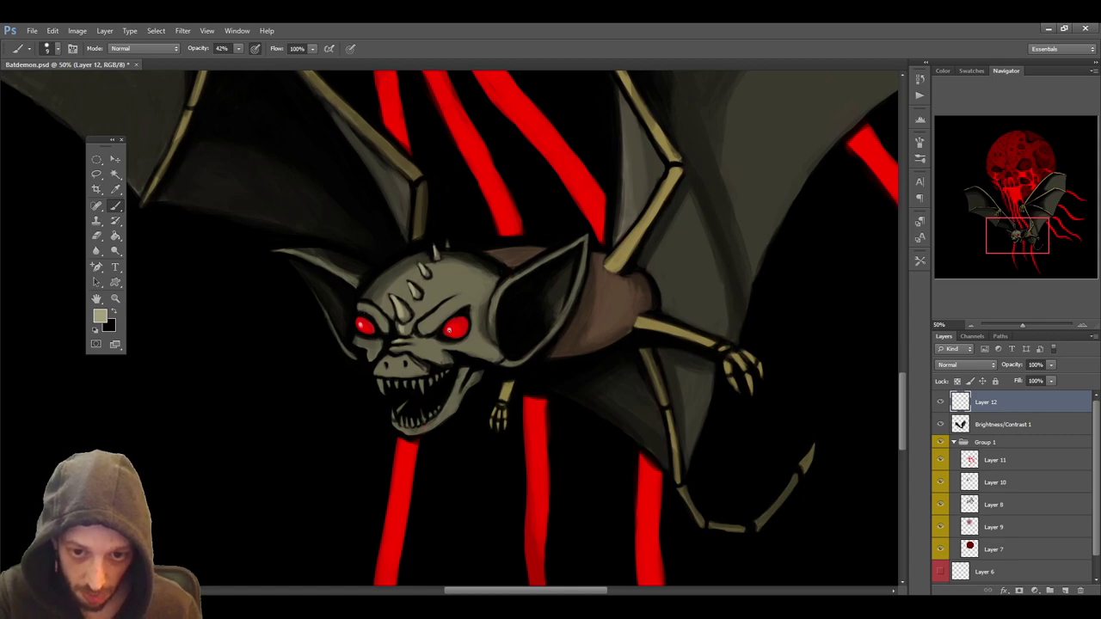
pyautogui.press(']')
pyautogui.press(']')
pyautogui.press(']')
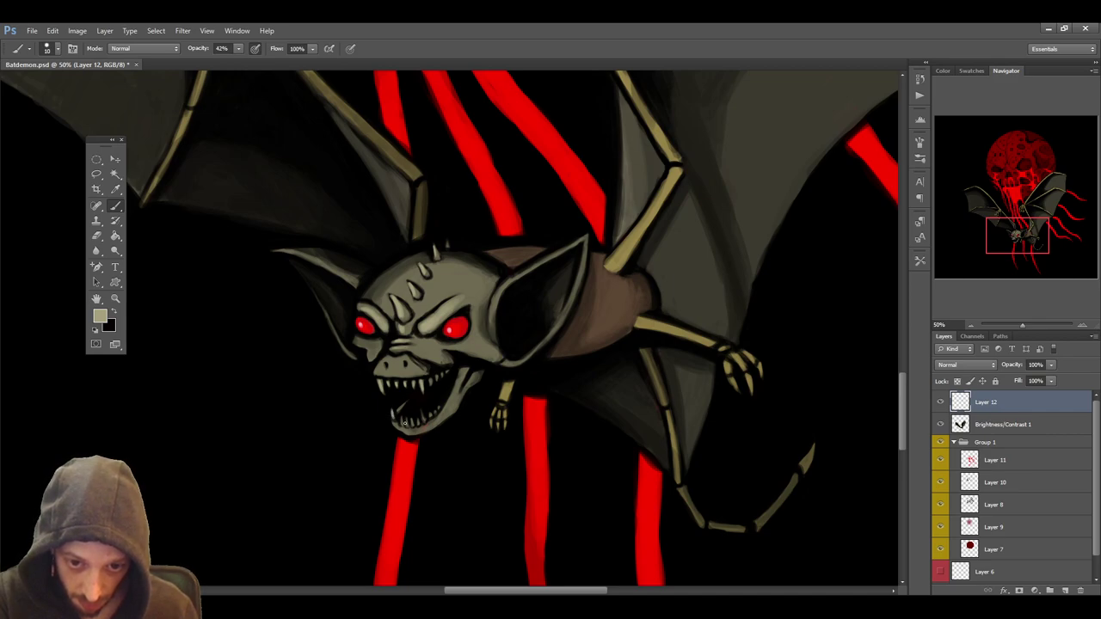
# Brighten the bat's lower teeth with the size 10 brush at 42% opacity, and save the document
pyautogui.moveTo(401, 418); pyautogui.dragTo(407, 421)
pyautogui.moveTo(423, 418); pyautogui.dragTo(421, 414)
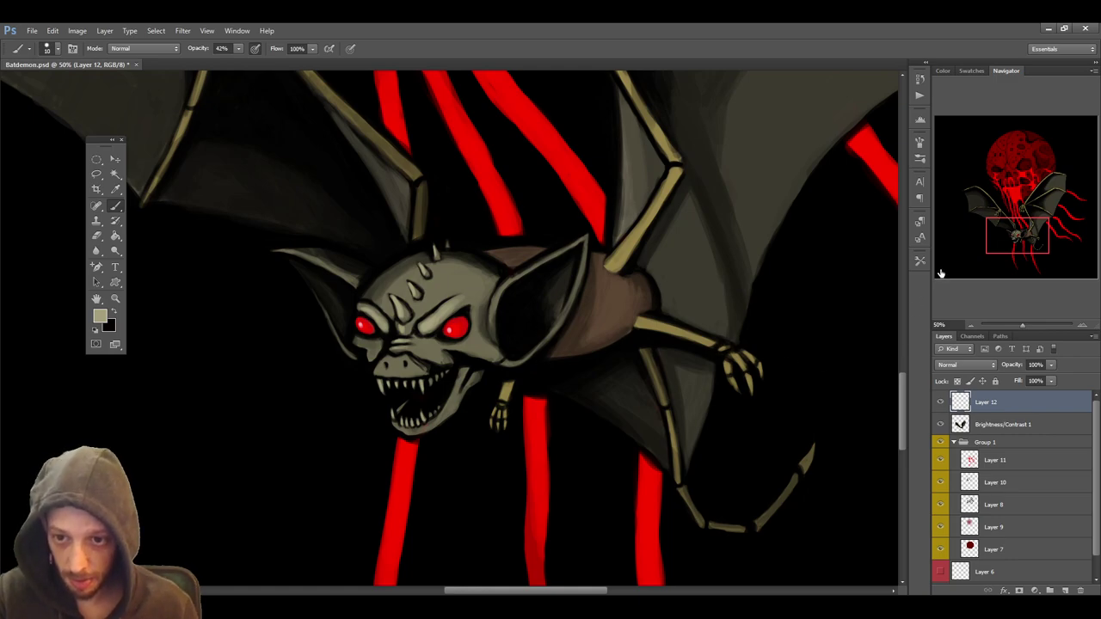
pyautogui.click(971, 325)
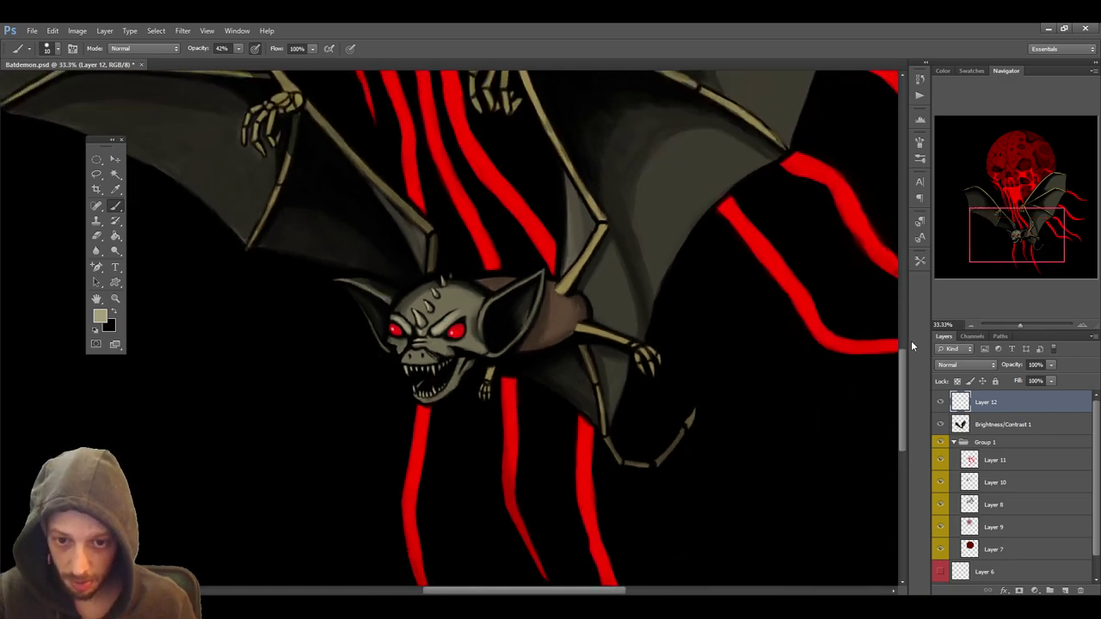
pyautogui.hotkey('ctrl', 's')
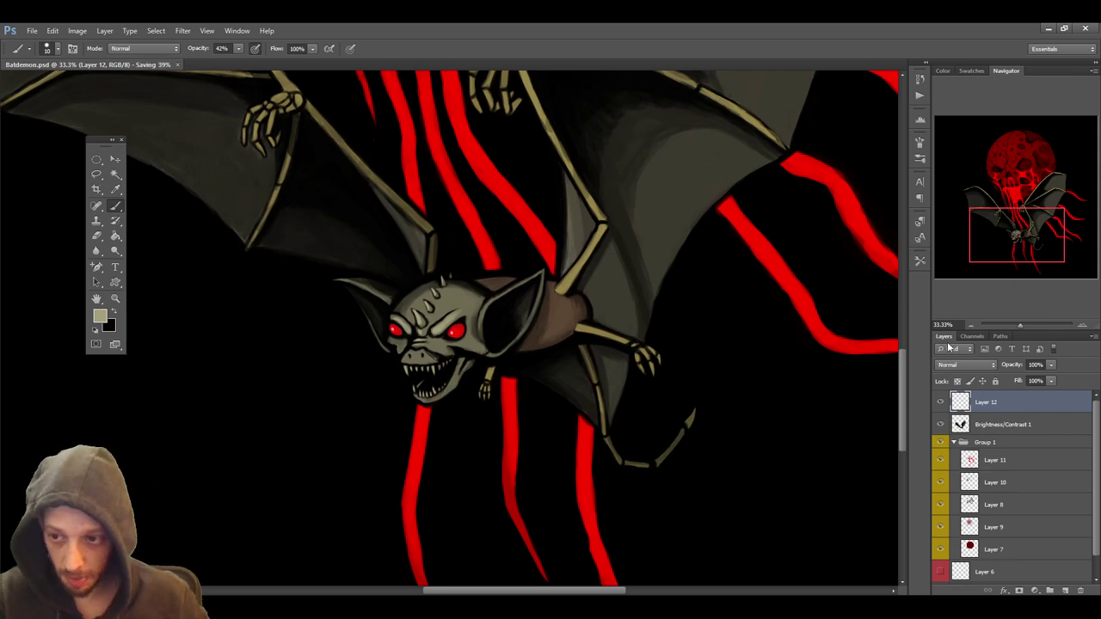
# Sample the dark shade of the left wing's membrane and paint shading around its claw hand with a larger brush at 42% opacity
pyautogui.click(971, 324)
pyautogui.click(971, 324)
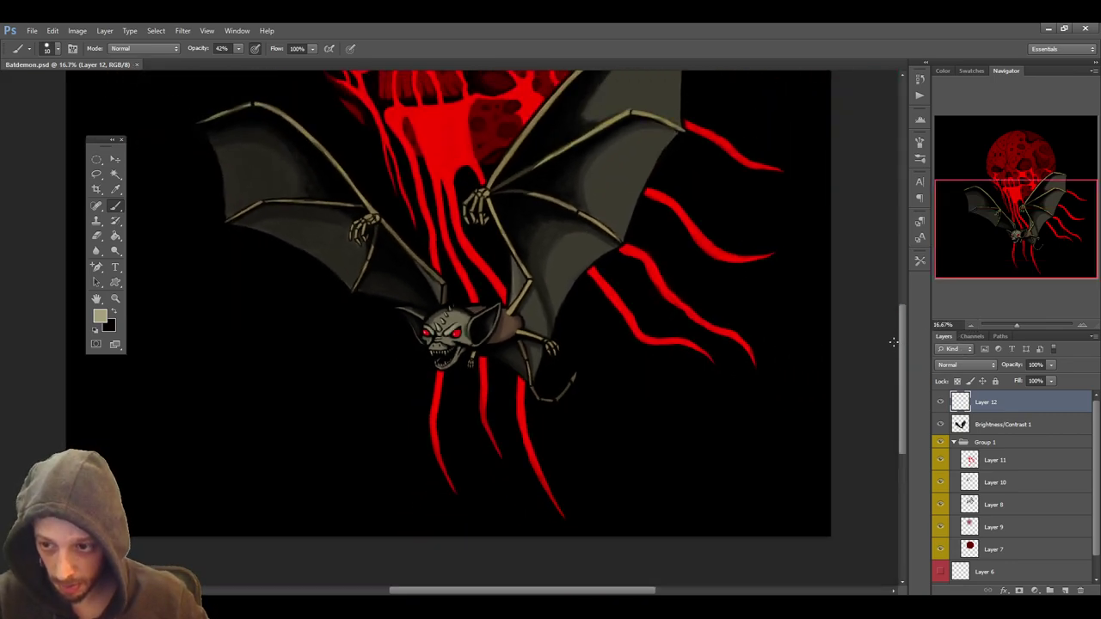
pyautogui.moveTo(902, 340); pyautogui.dragTo(903, 325)
pyautogui.moveTo(903, 312); pyautogui.dragTo(903, 300)
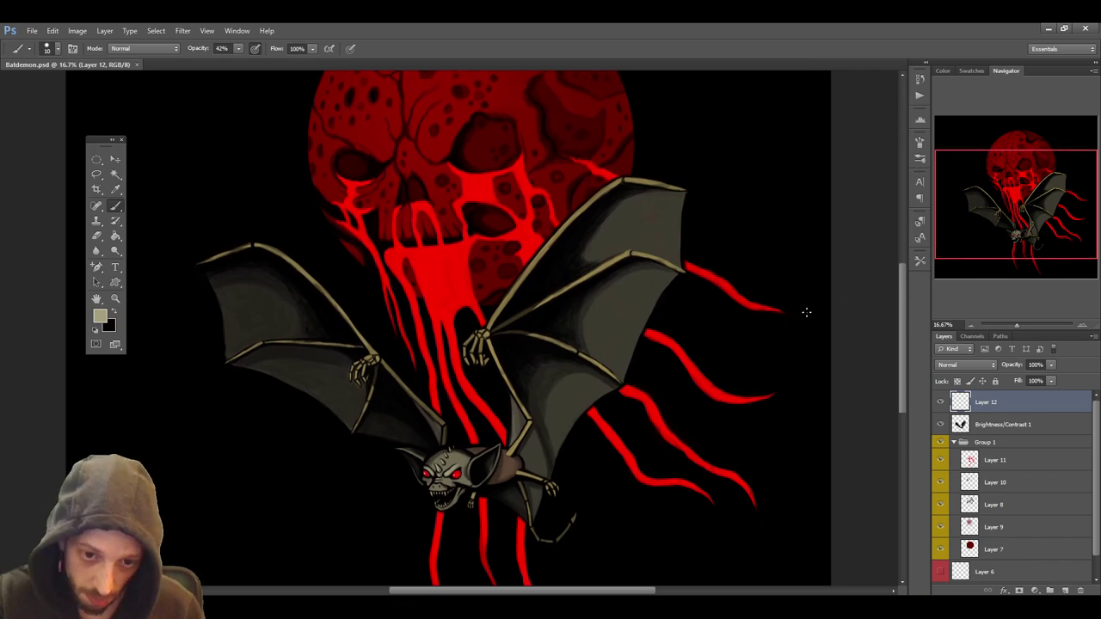
pyautogui.click(1082, 326)
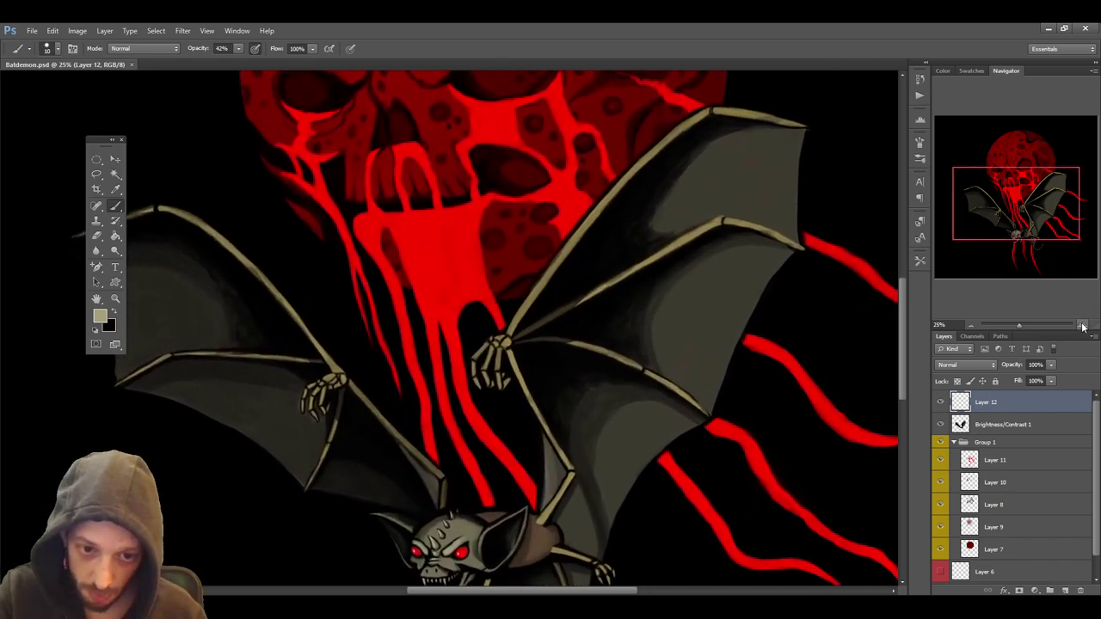
pyautogui.click(115, 189)
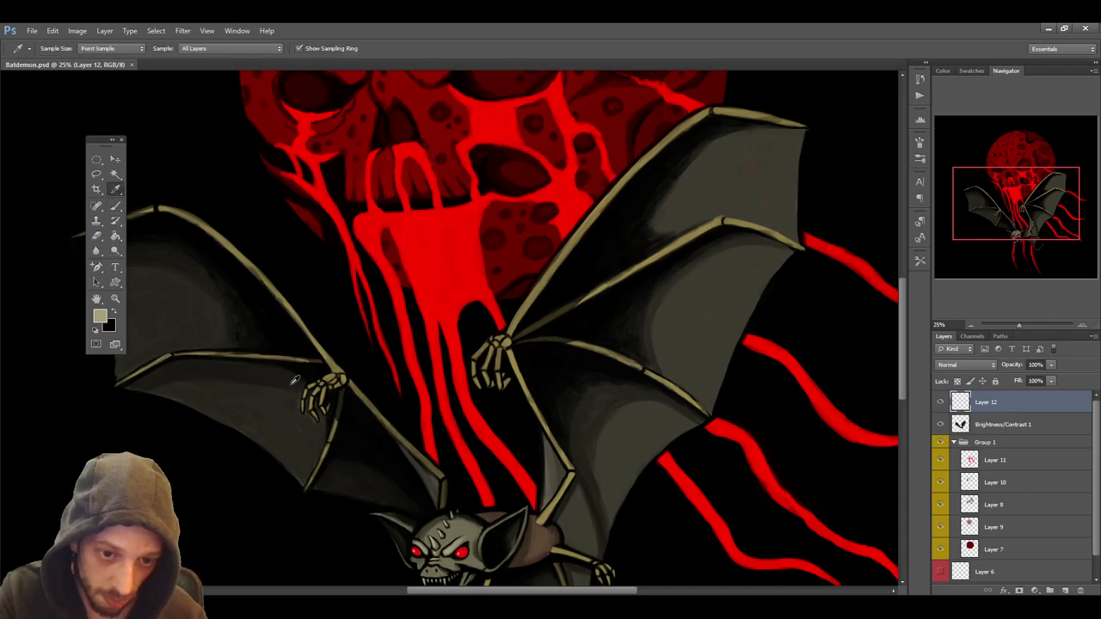
pyautogui.click(233, 321)
pyautogui.press('b')
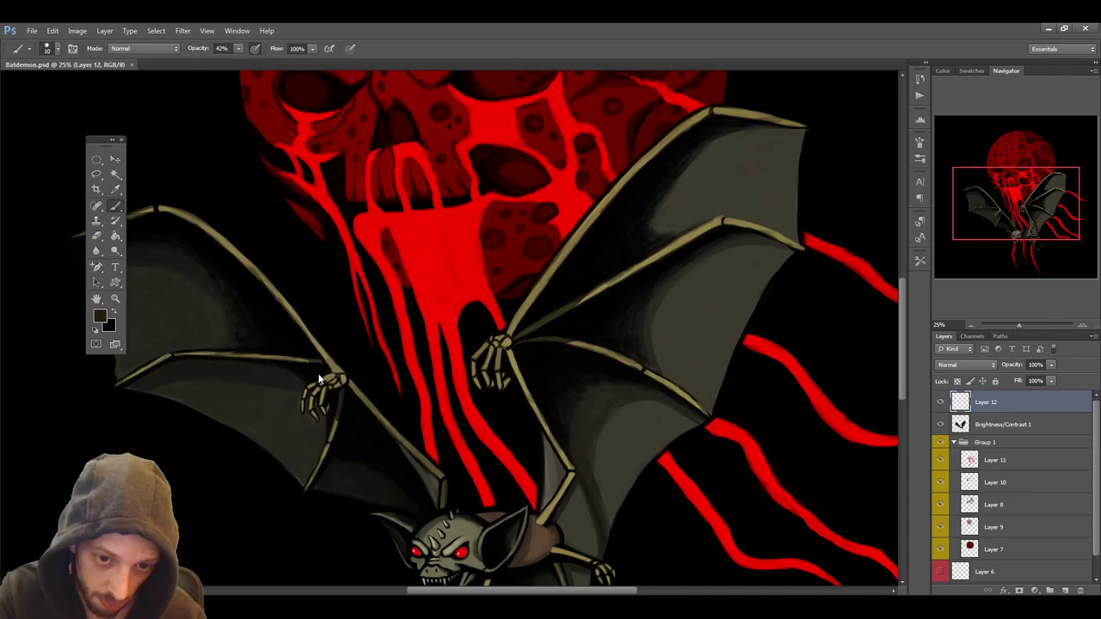
pyautogui.click(1082, 326)
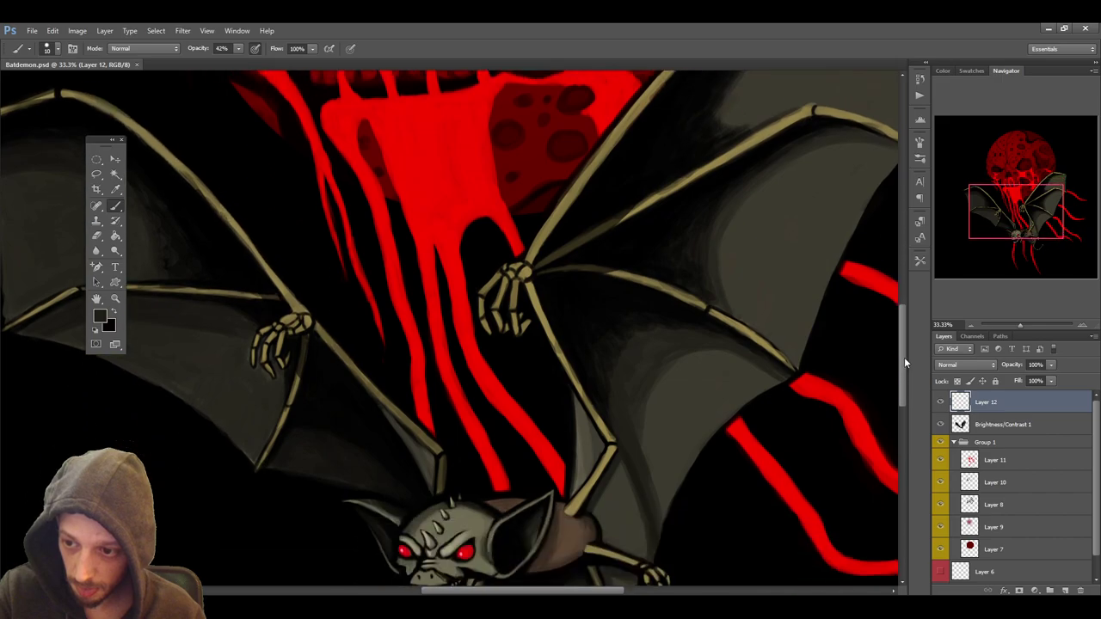
pyautogui.moveTo(904, 361); pyautogui.dragTo(903, 376)
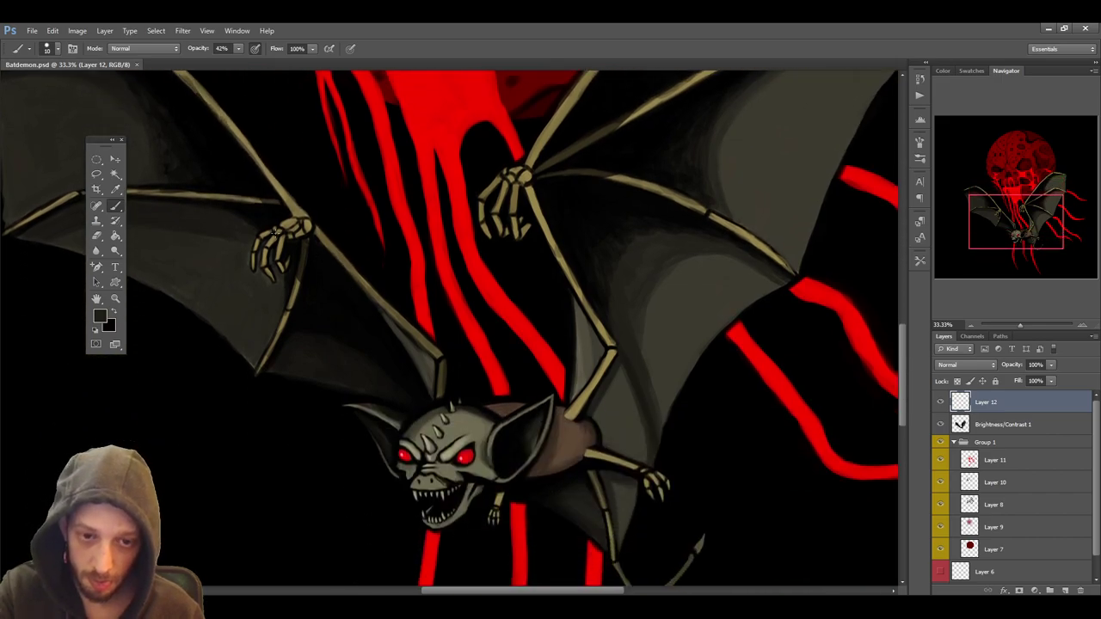
pyautogui.press(']')
pyautogui.press(']')
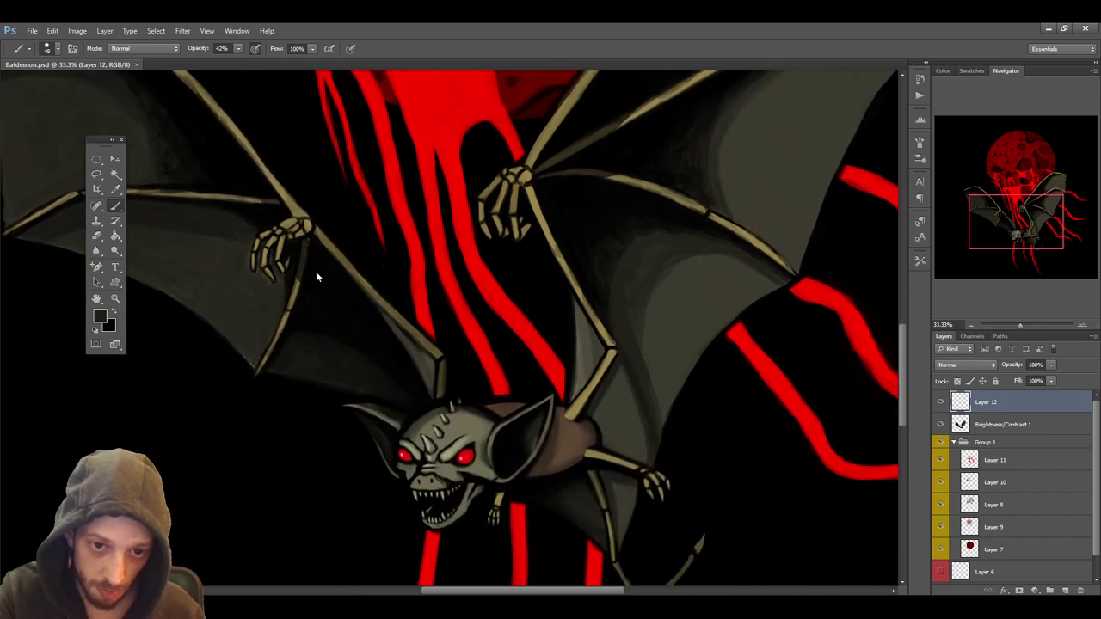
pyautogui.moveTo(270, 251); pyautogui.dragTo(272, 258)
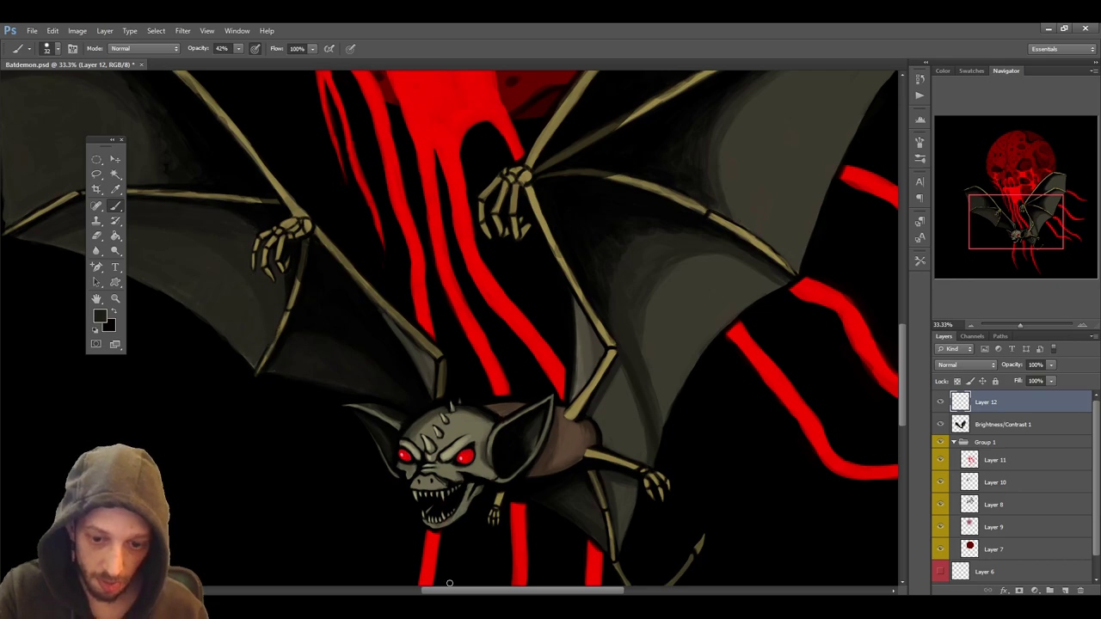
# Sample a darker membrane tone and blend the shadows below the left wing's claw hand, varying the brush between sizes 21 and 45
pyautogui.hscroll(-3, 365, 397)
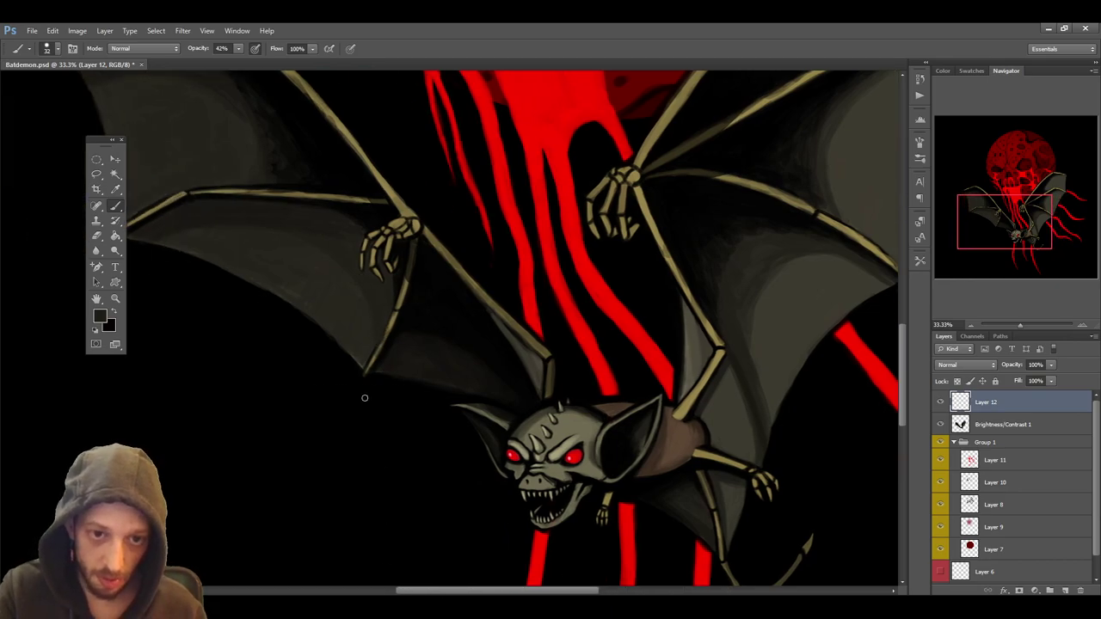
pyautogui.click(117, 189)
pyautogui.click(121, 207)
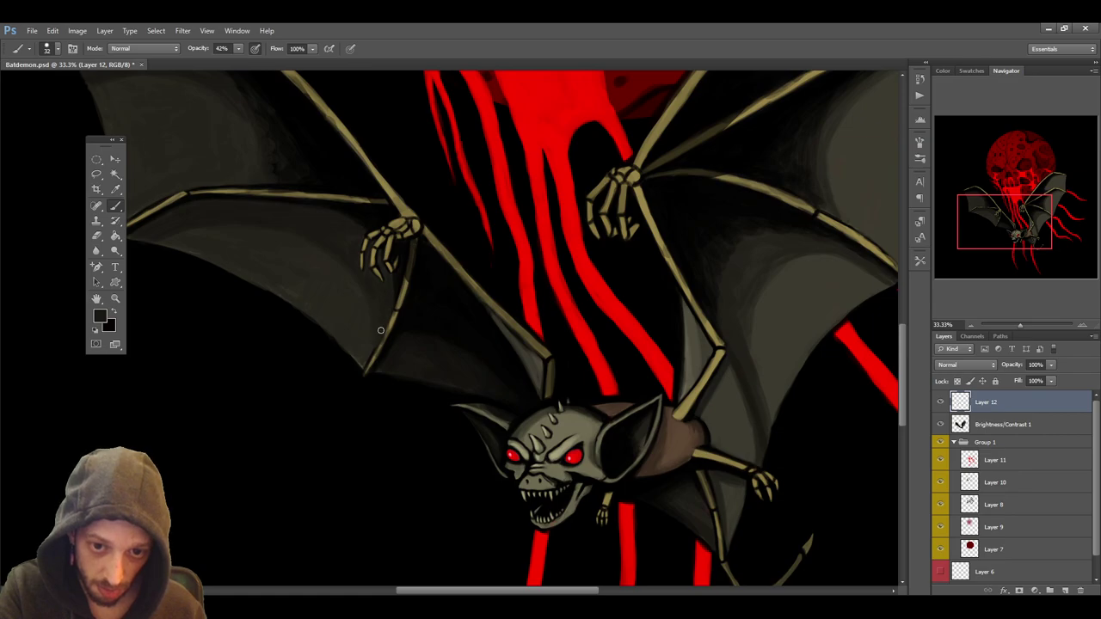
pyautogui.press('[')
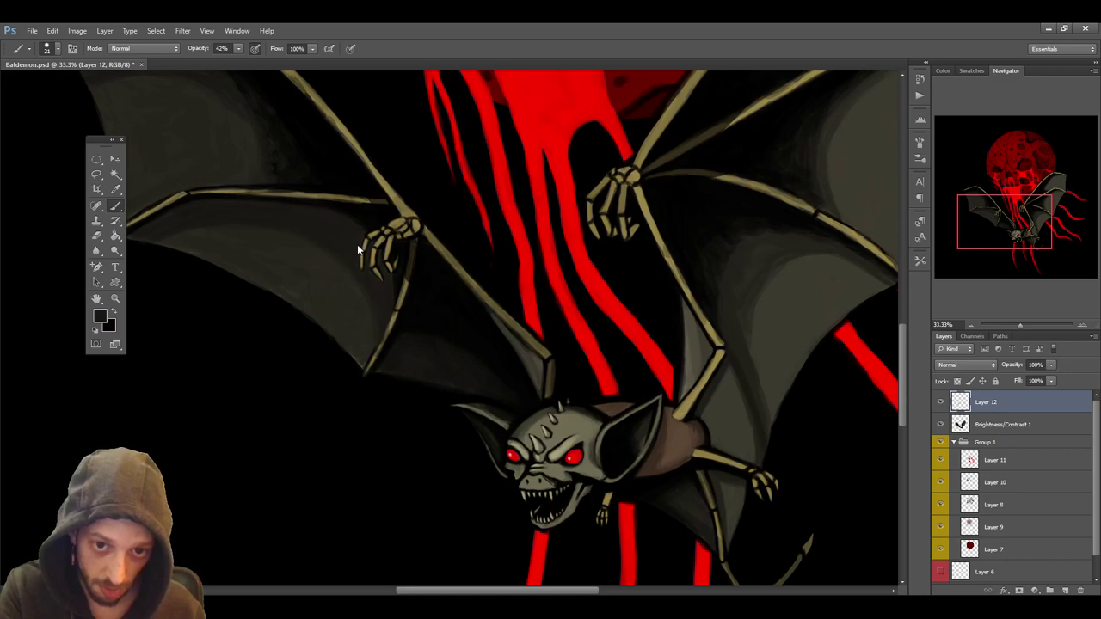
pyautogui.press(']')
pyautogui.press(']')
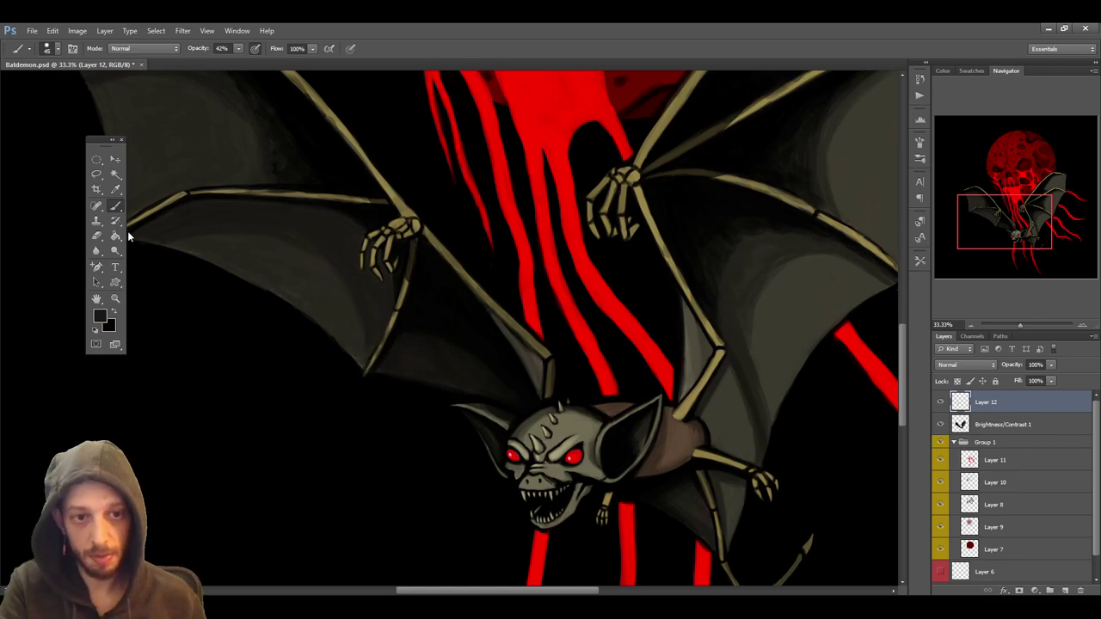
# Sample the near-black shade by the left wing's finger bone, touch up the shadows with a size 23 brush at 42% opacity, and save
pyautogui.click(116, 188)
pyautogui.click(406, 322)
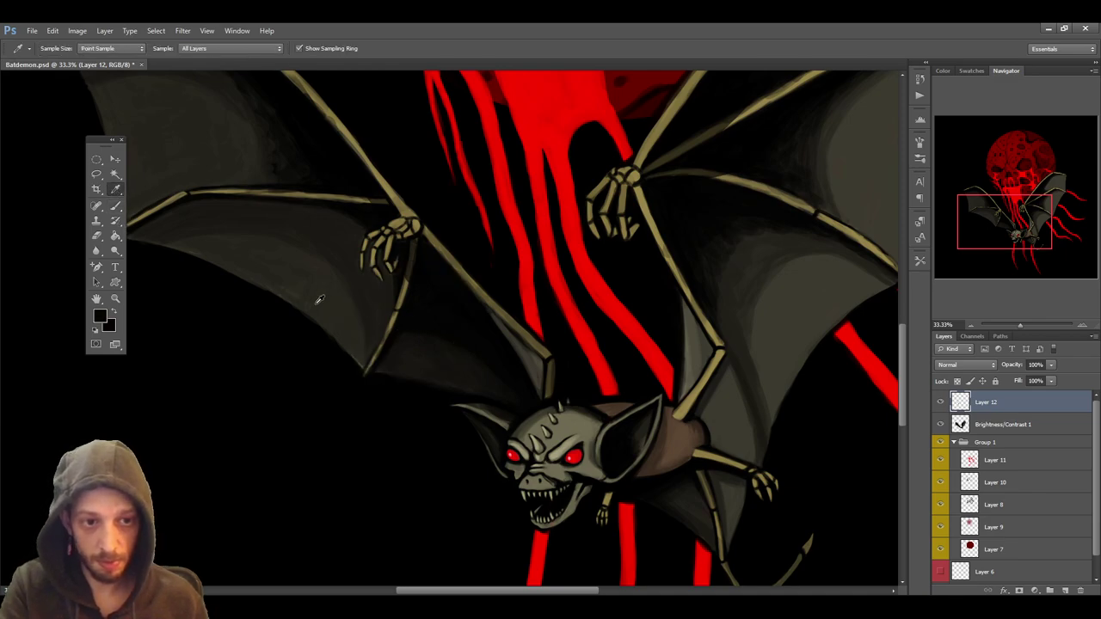
pyautogui.click(115, 207)
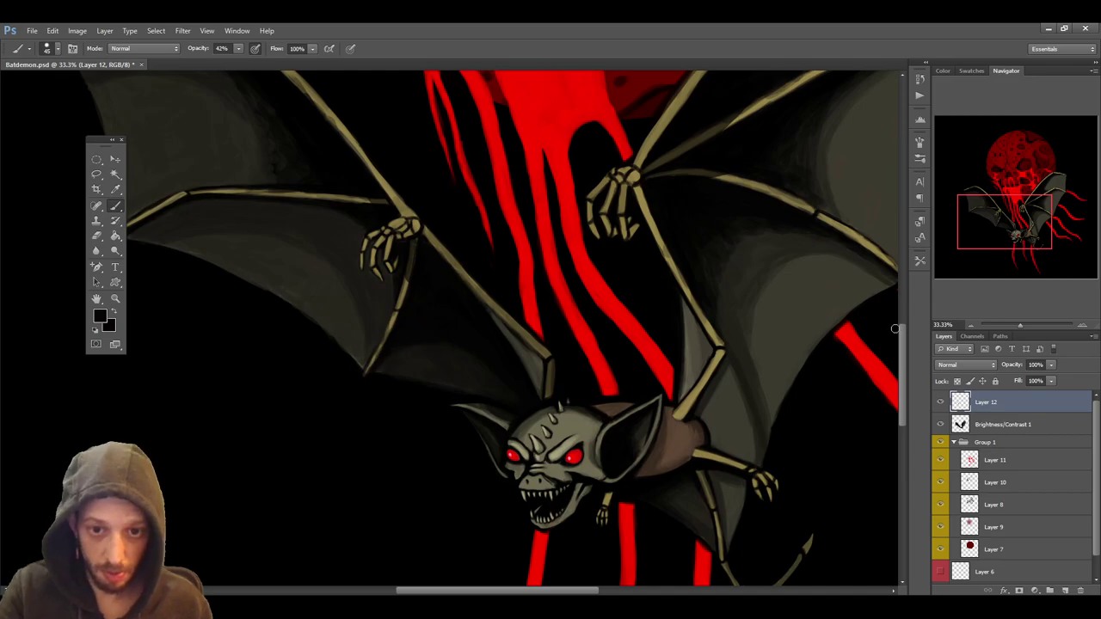
pyautogui.press('[')
pyautogui.press('[')
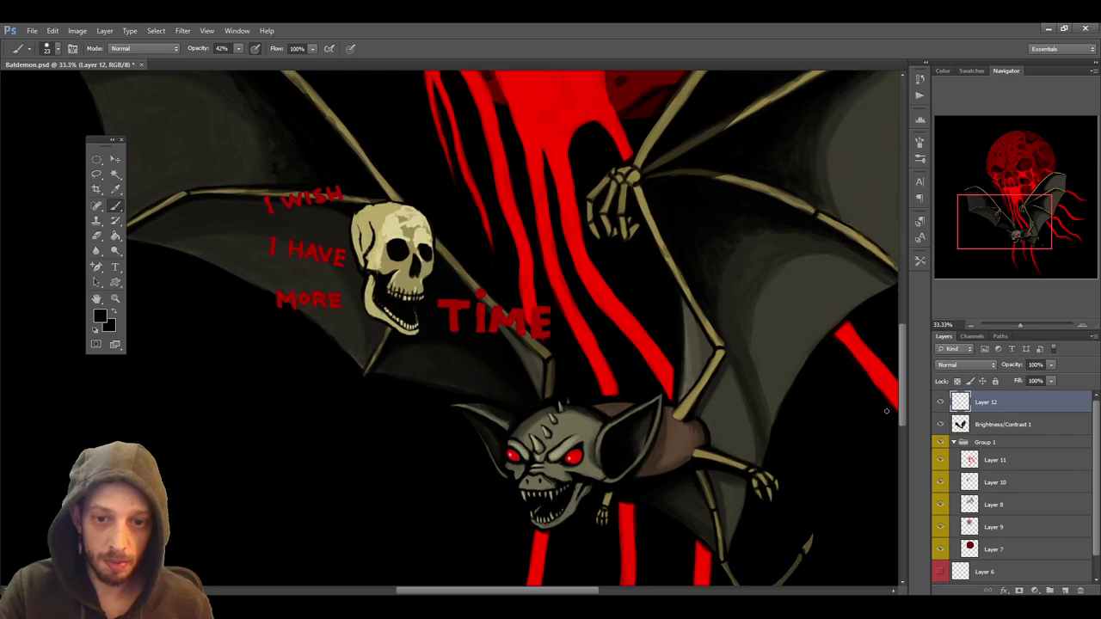
pyautogui.click(969, 325)
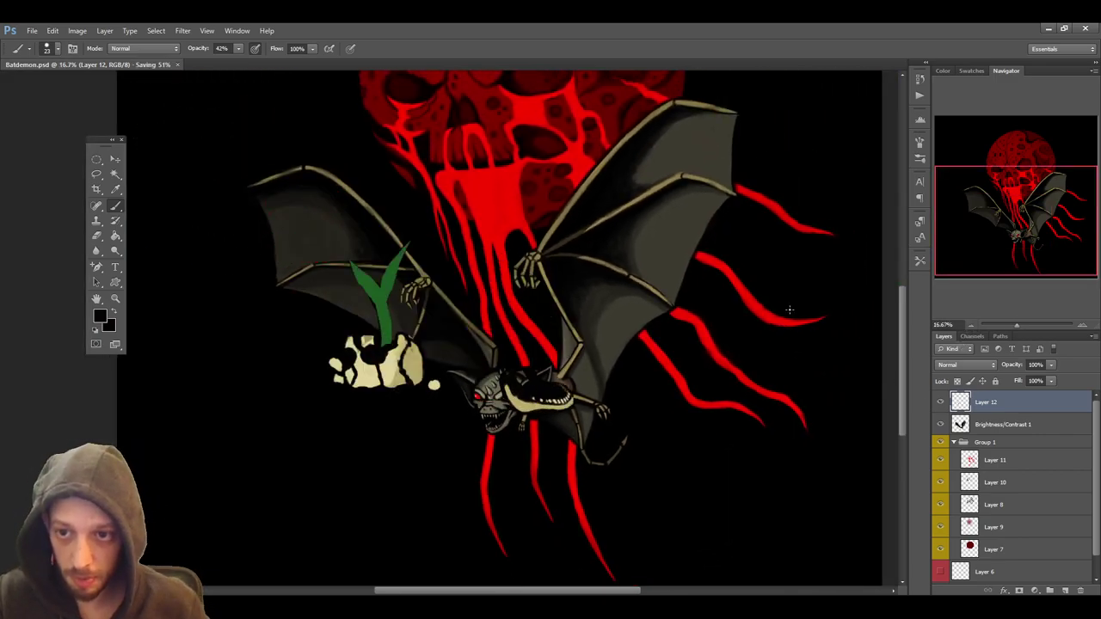
# Sample the grey membrane tone of the right wing and blend its upper shading with a size 53 brush at 42% opacity
pyautogui.press('i')
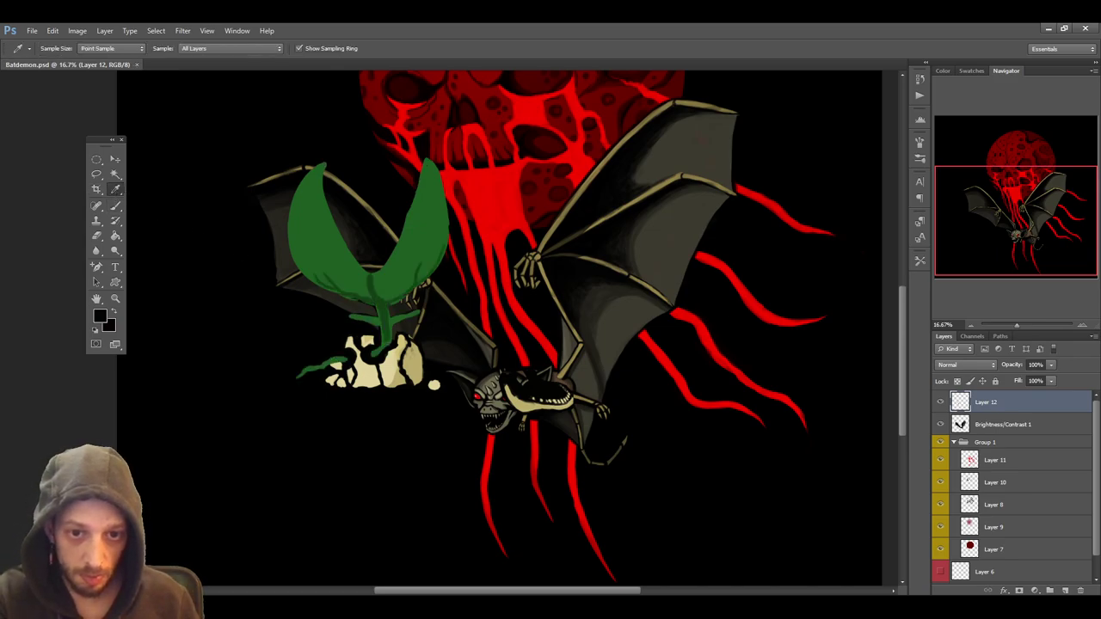
pyautogui.click(115, 207)
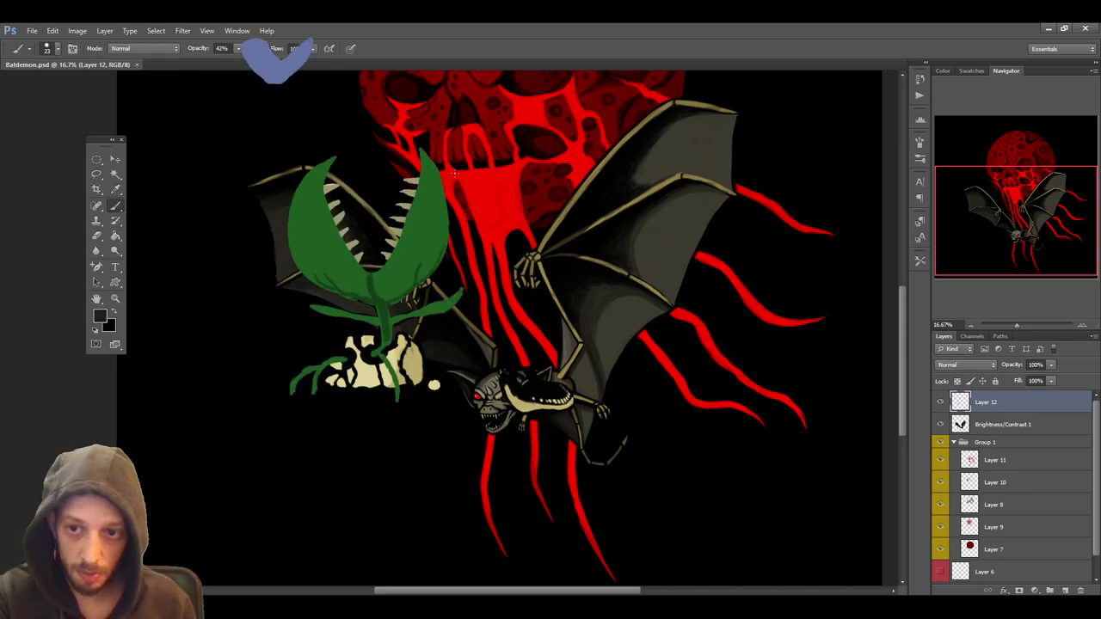
pyautogui.keyDown('alt'); pyautogui.click(665, 157); pyautogui.keyUp('alt')
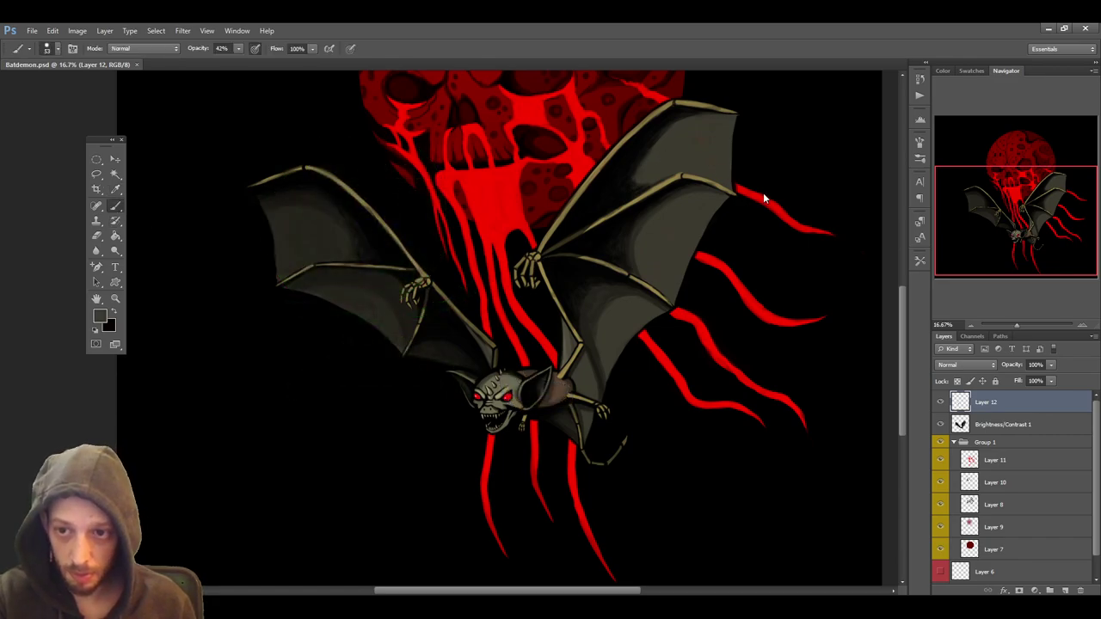
pyautogui.click(638, 182)
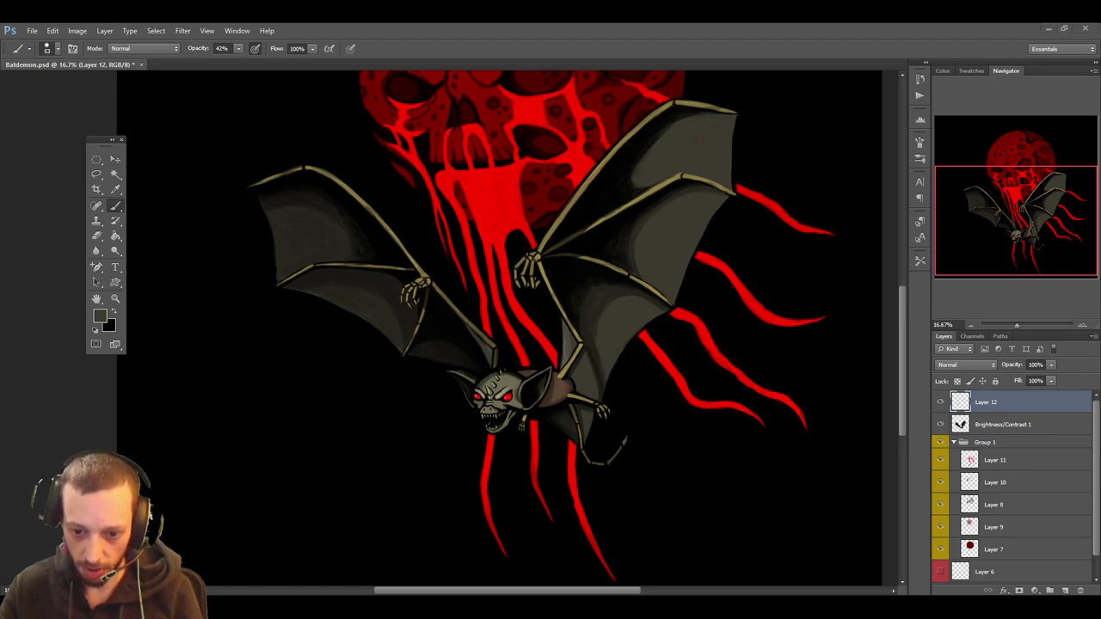
# Erase along the red blood drips beside the left wing on Layer 11 at 100% opacity, and save the document
pyautogui.scroll(3, 700, 356)
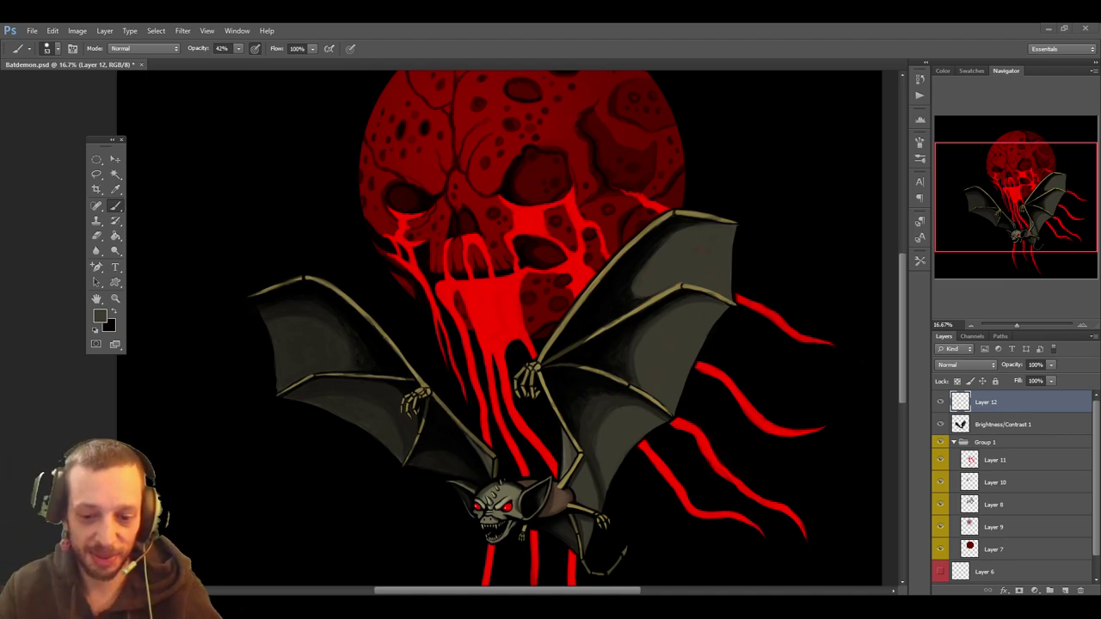
pyautogui.scroll(3, 625, 477)
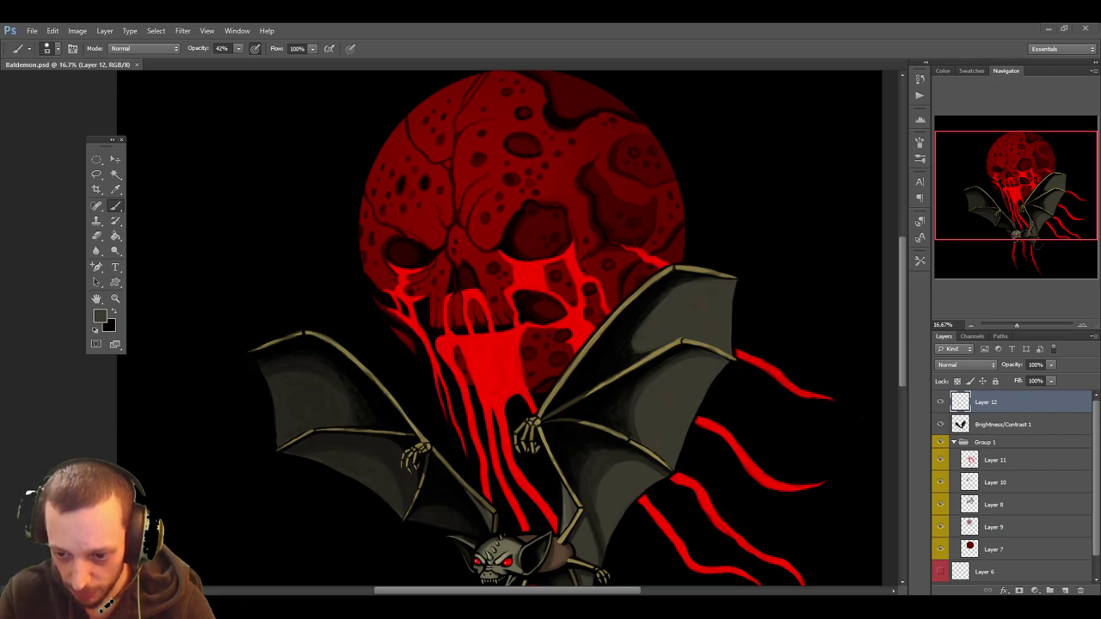
pyautogui.scroll(-4, 763, 447)
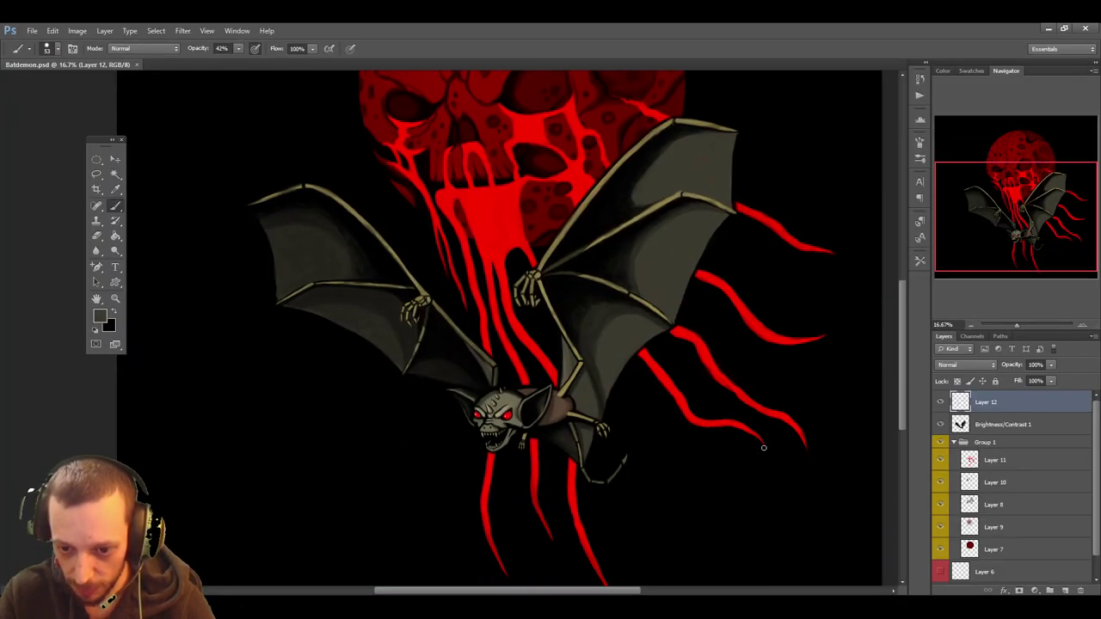
pyautogui.scroll(-2, 763, 447)
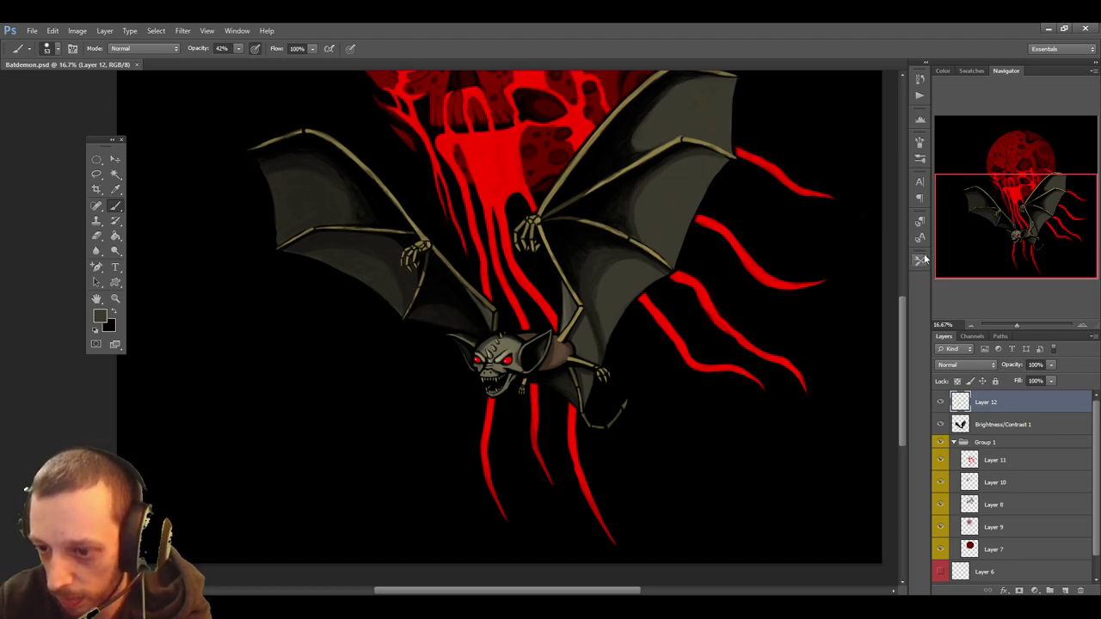
pyautogui.click(97, 236)
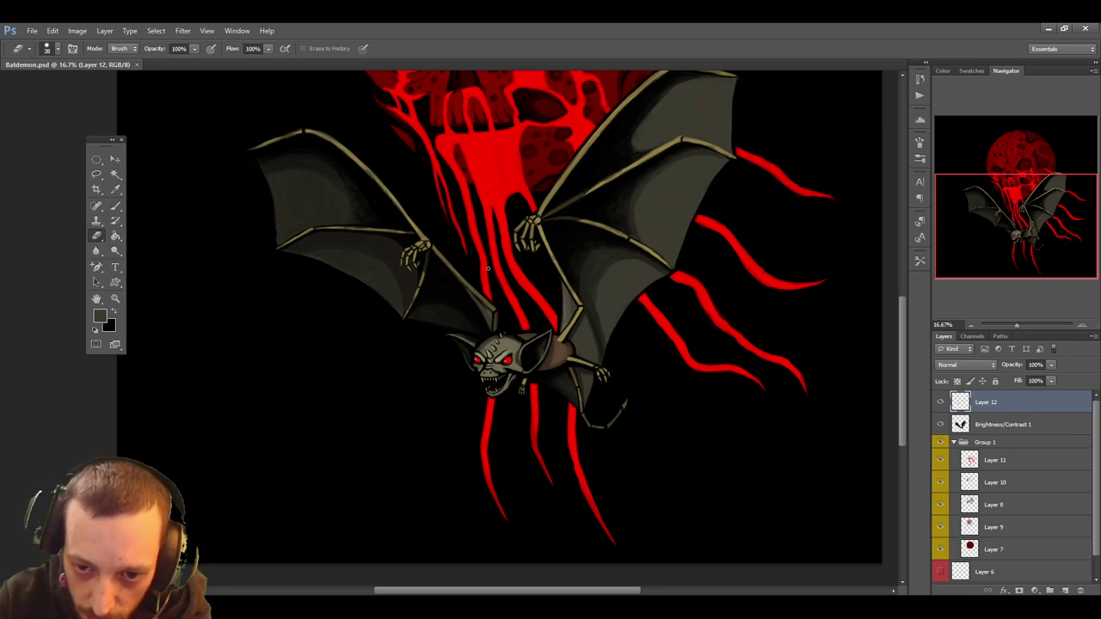
pyautogui.click(1009, 460)
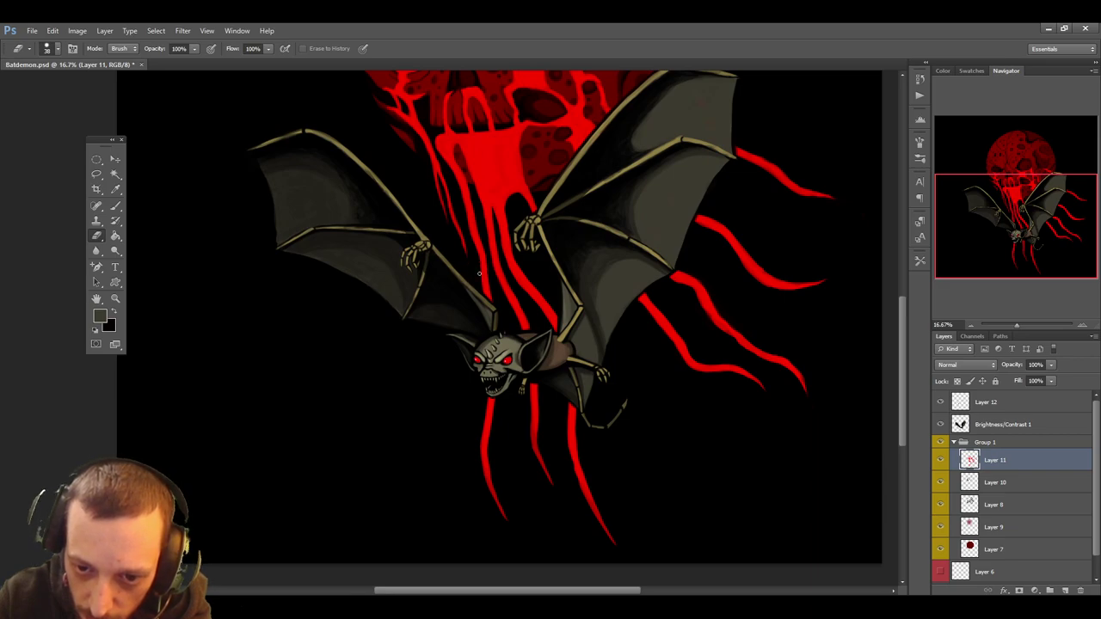
pyautogui.scroll(5, 900, 301)
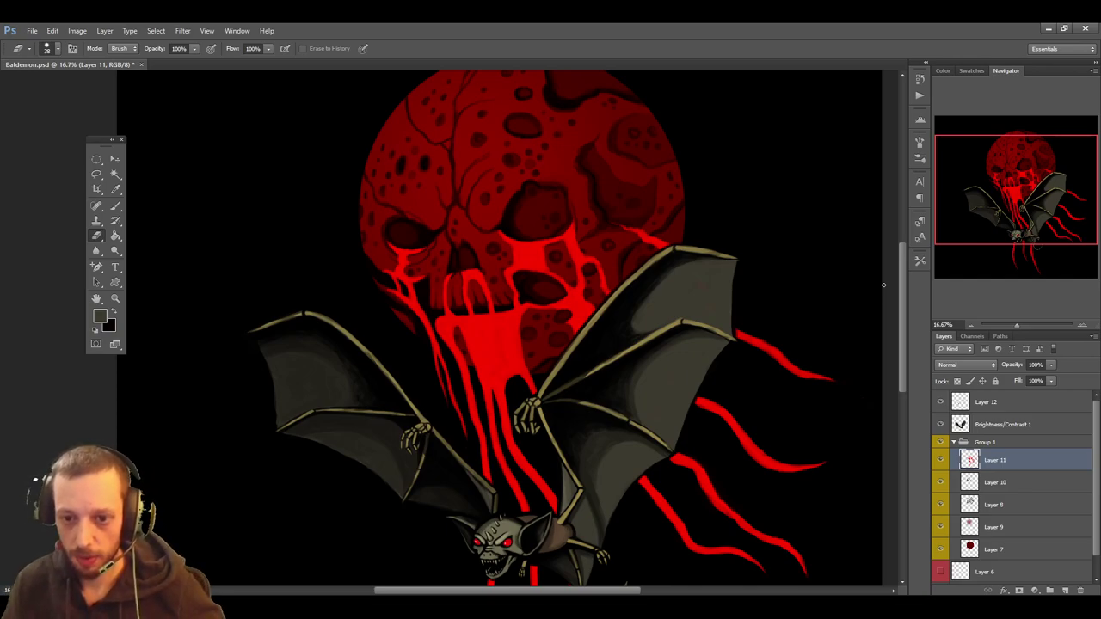
pyautogui.hotkey('ctrl', 's')
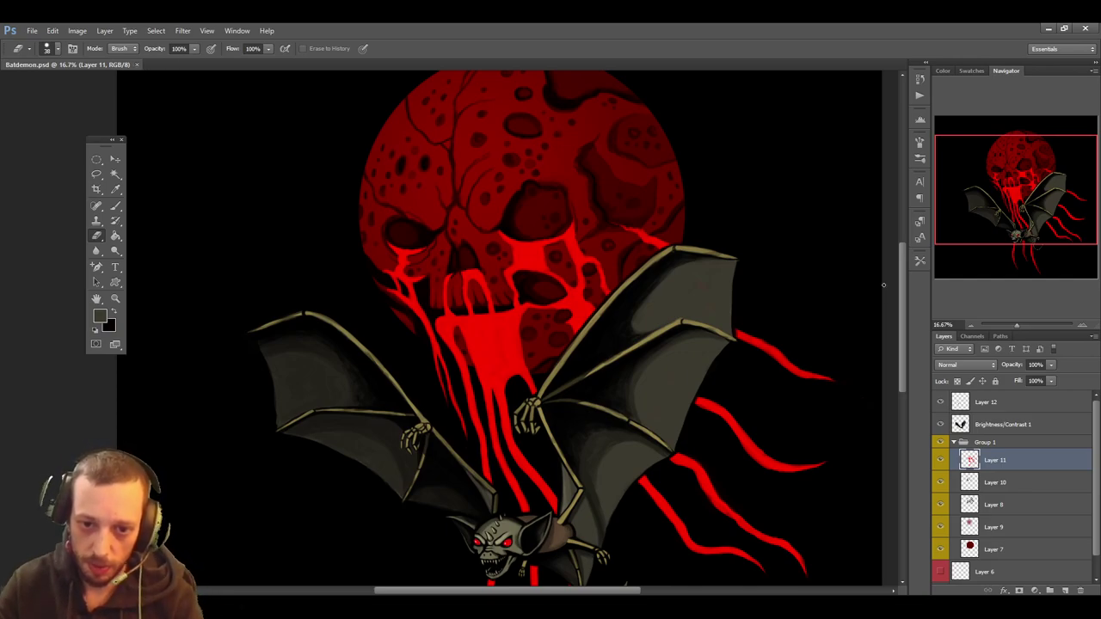
# Trim the blood at the skull's left jaw edge and sample its bright red for retouching with a size 35 brush at 42% opacity
pyautogui.moveTo(385, 291); pyautogui.dragTo(389, 293)
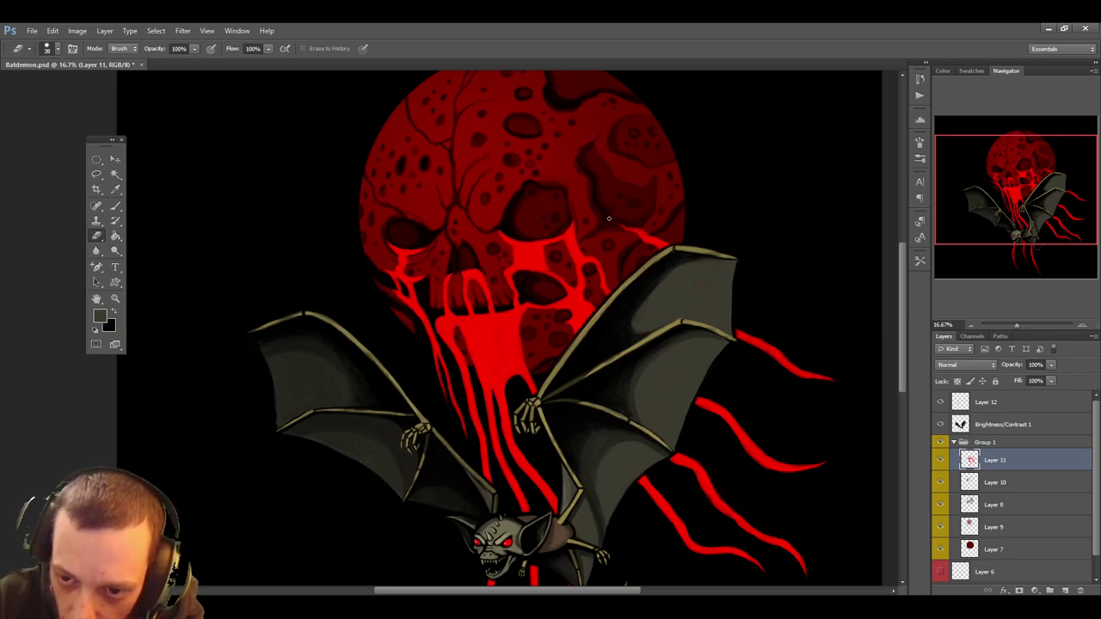
pyautogui.click(117, 189)
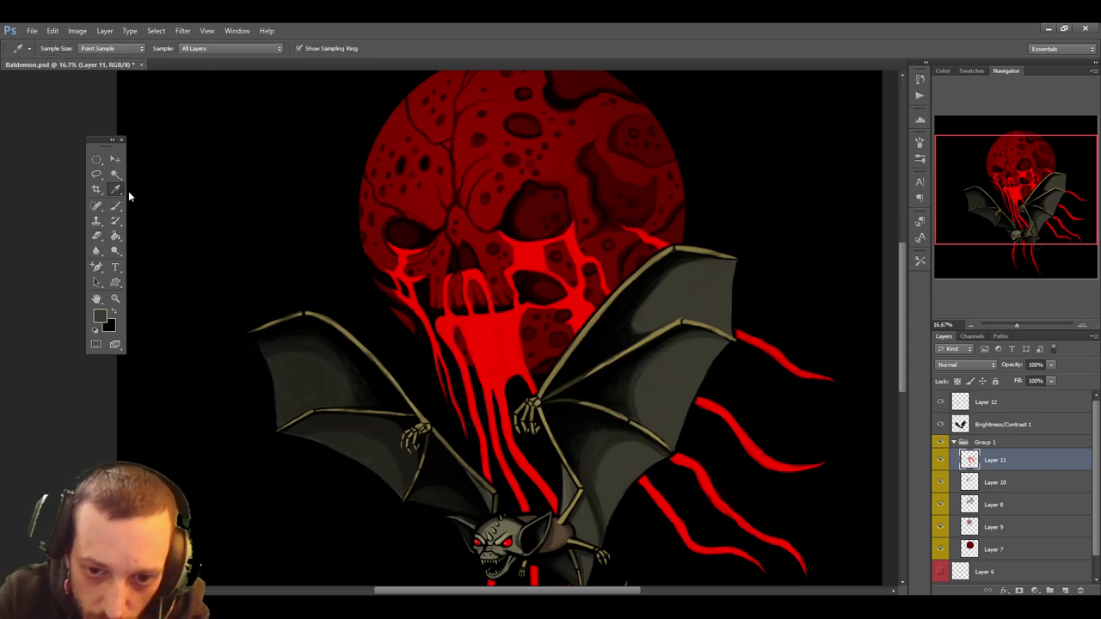
pyautogui.click(478, 335)
pyautogui.click(116, 205)
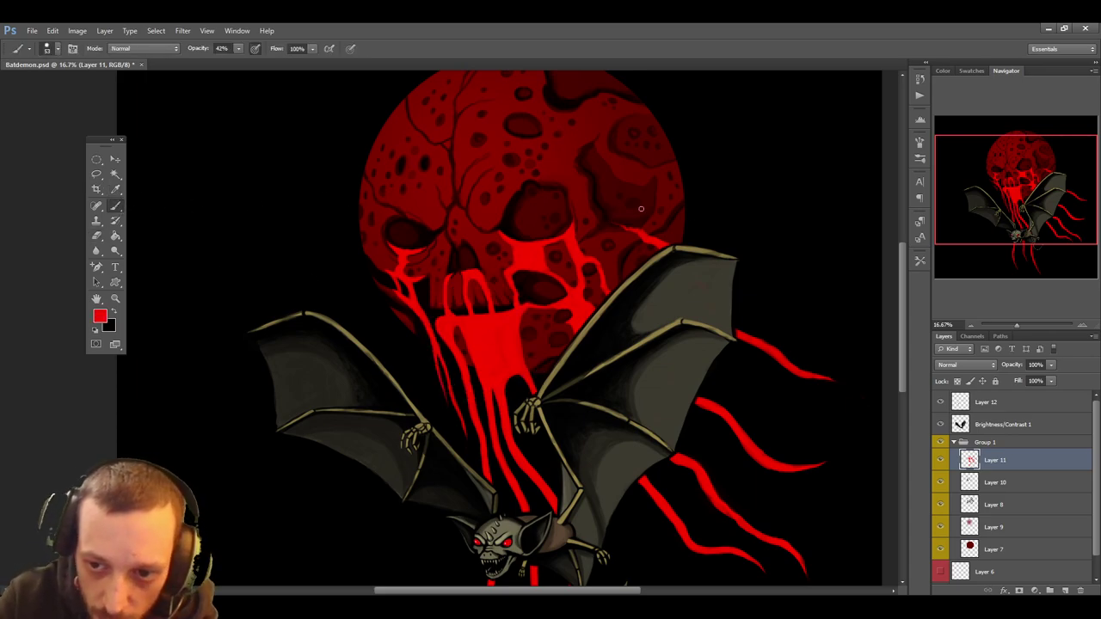
pyautogui.press(']')
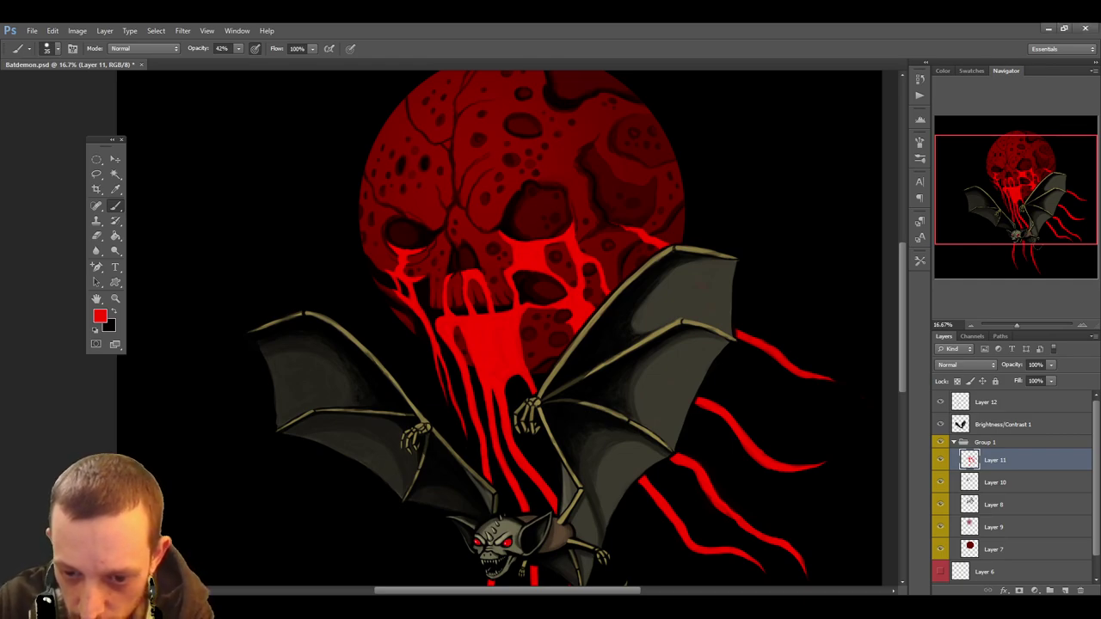
pyautogui.click(115, 188)
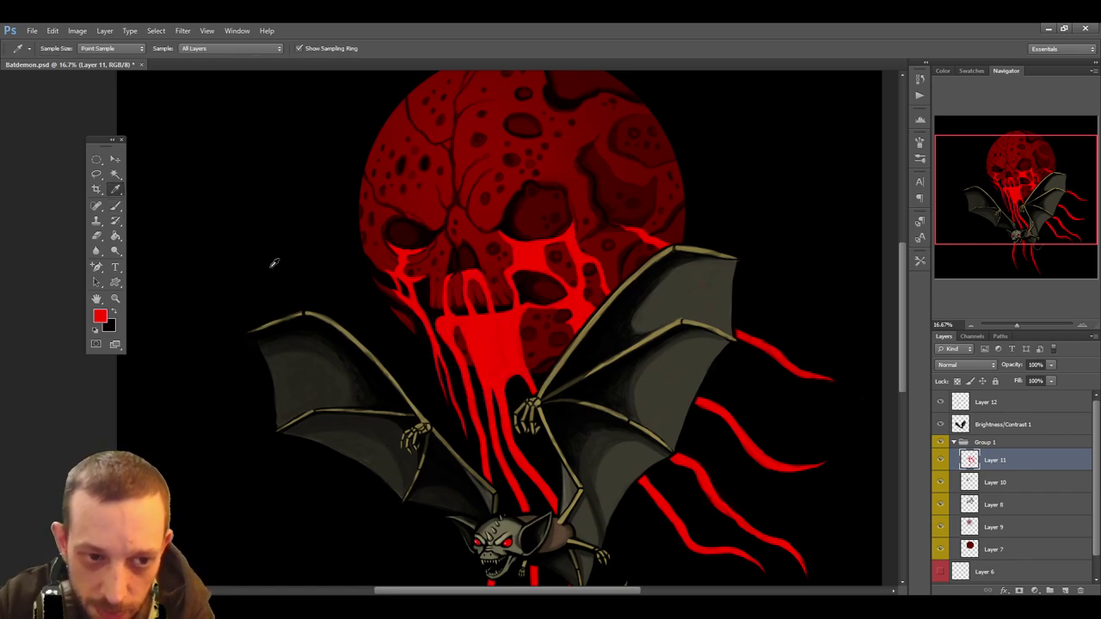
pyautogui.click(115, 206)
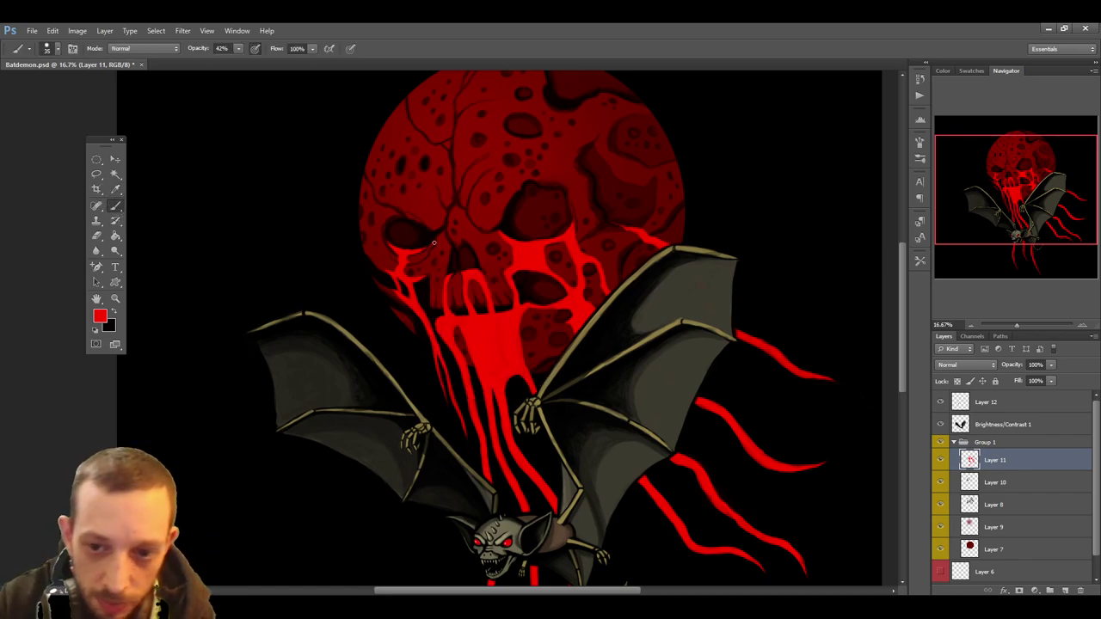
# Sample the background black, collapse Group 1, and touch up the artwork on Layer 12 with a size 60 brush at 42% opacity
pyautogui.click(972, 324)
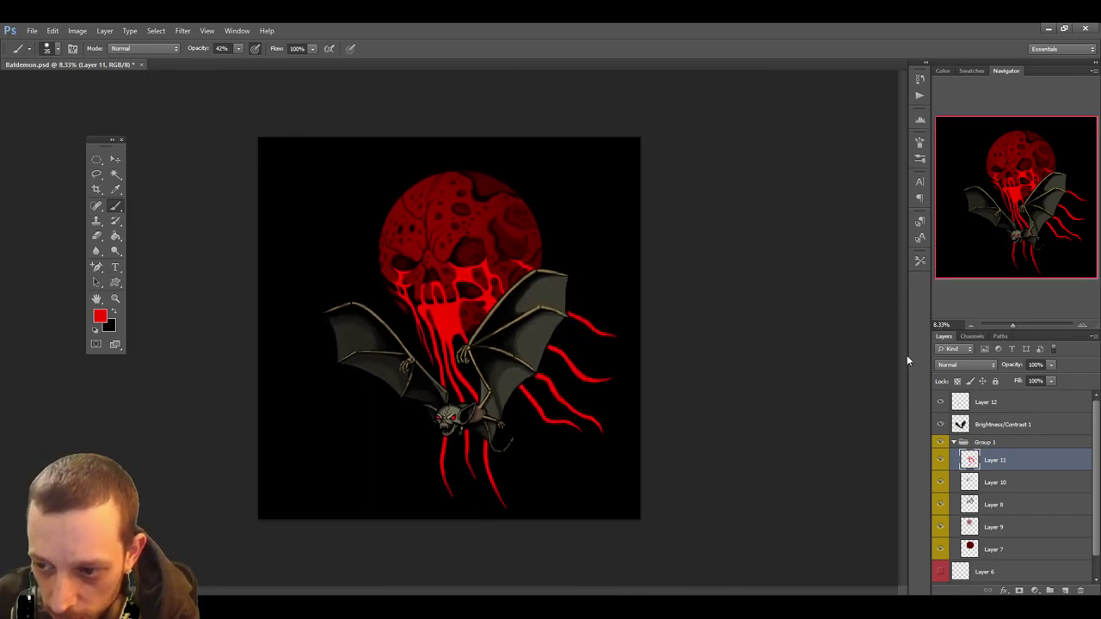
pyautogui.click(1082, 325)
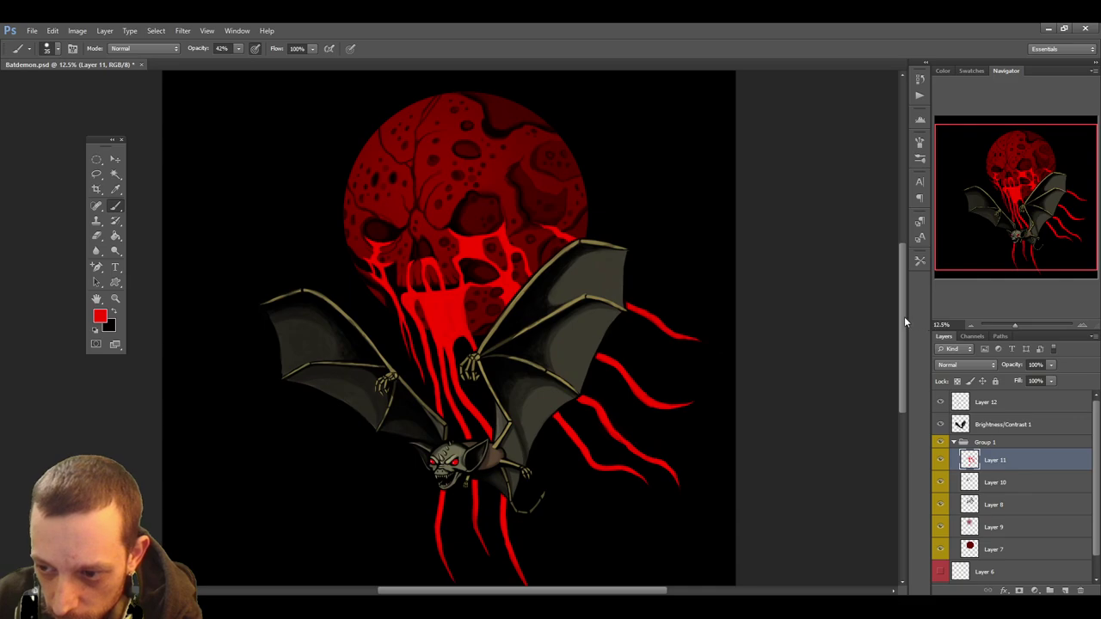
pyautogui.moveTo(904, 317); pyautogui.dragTo(910, 359)
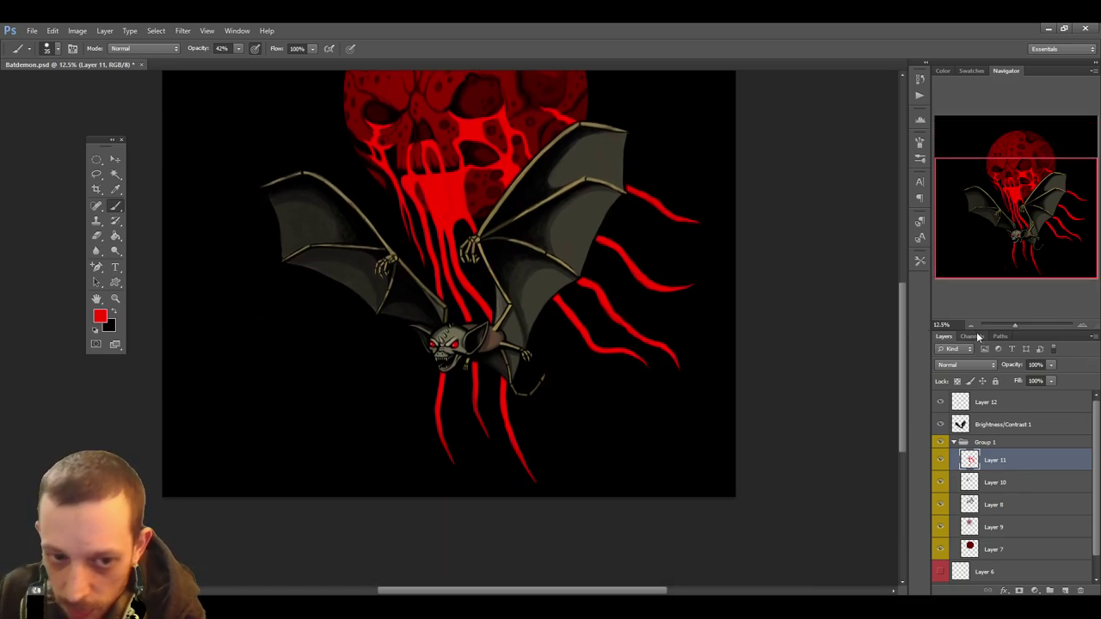
pyautogui.keyDown('alt'); pyautogui.click(194, 233); pyautogui.keyUp('alt')
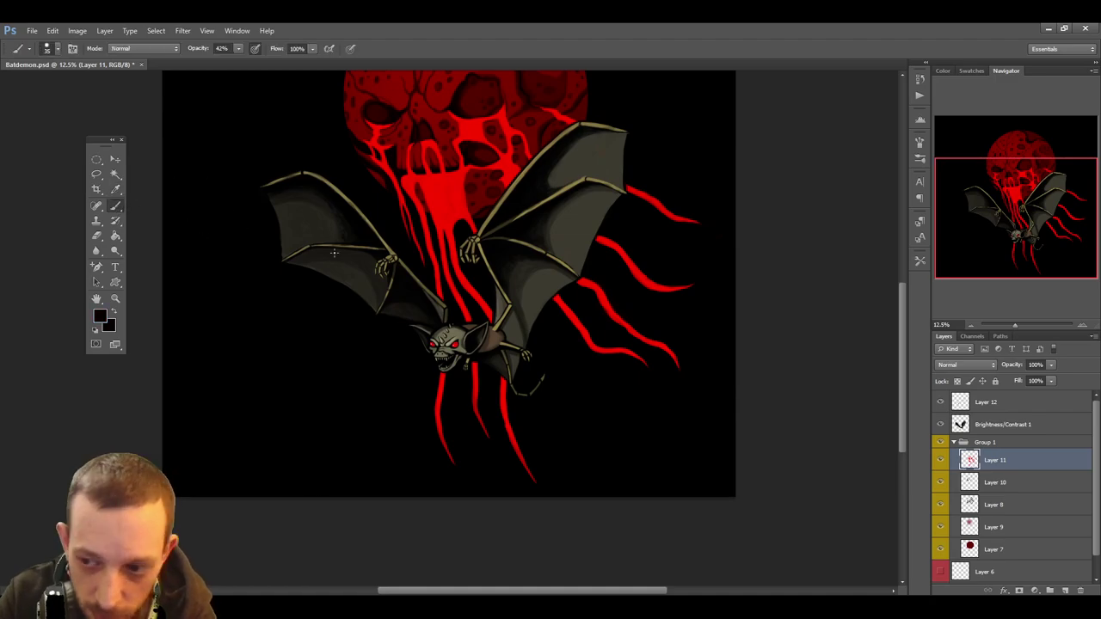
pyautogui.click(1000, 404)
pyautogui.click(953, 442)
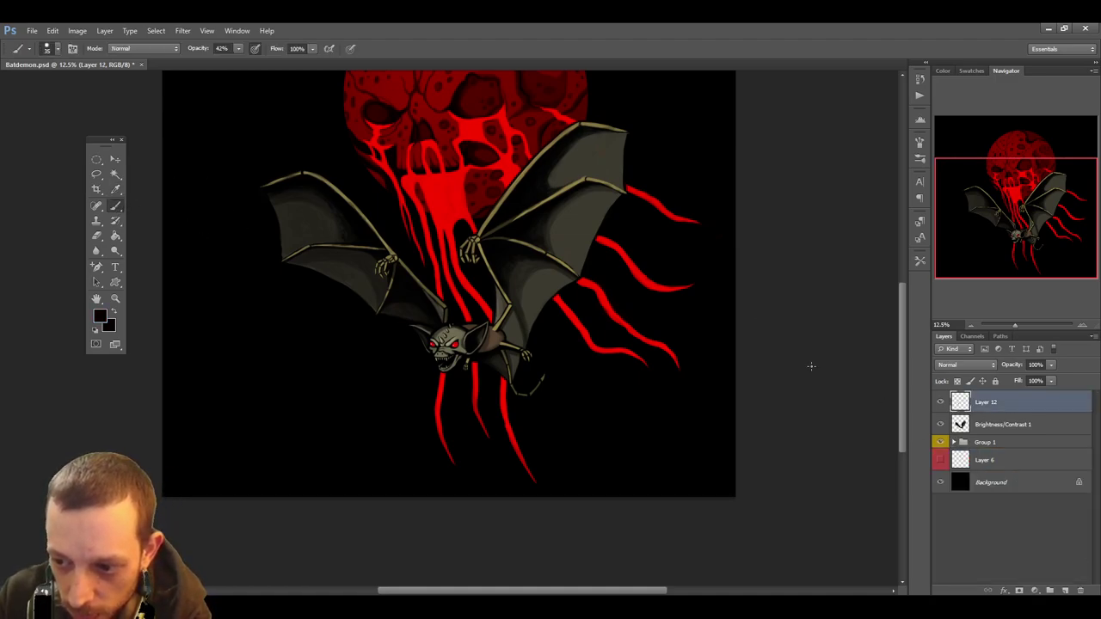
pyautogui.press(']')
pyautogui.press(']')
pyautogui.press(']')
pyautogui.press(']')
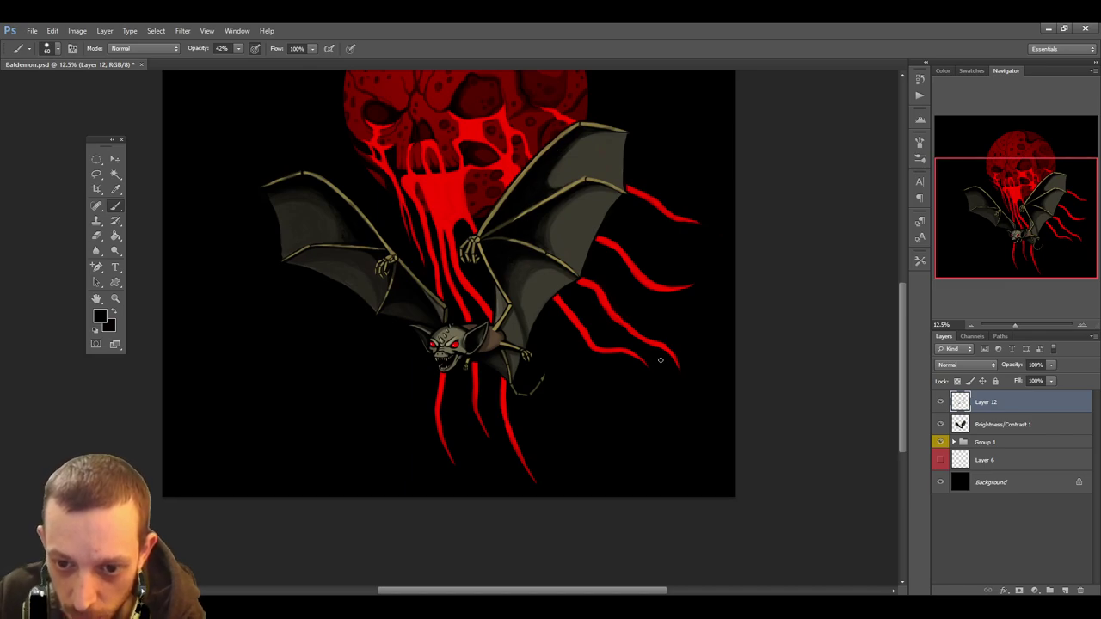
# Sample the black beneath the left wing and refine the bat's details on Layer 12 with the brush reduced to size 22
pyautogui.click(1082, 325)
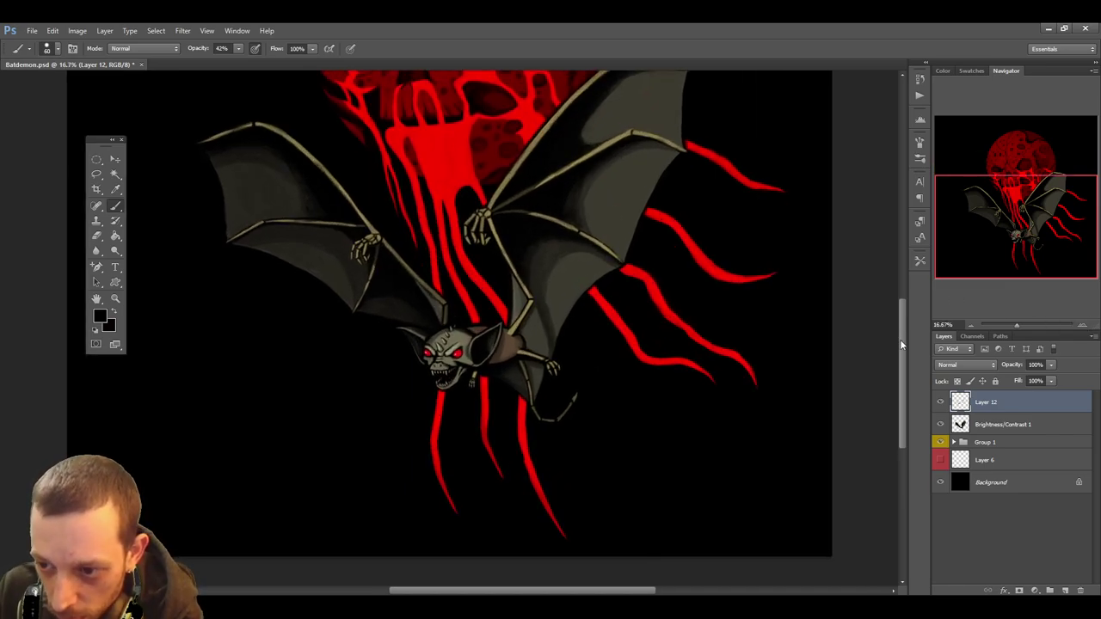
pyautogui.moveTo(900, 339); pyautogui.dragTo(916, 311)
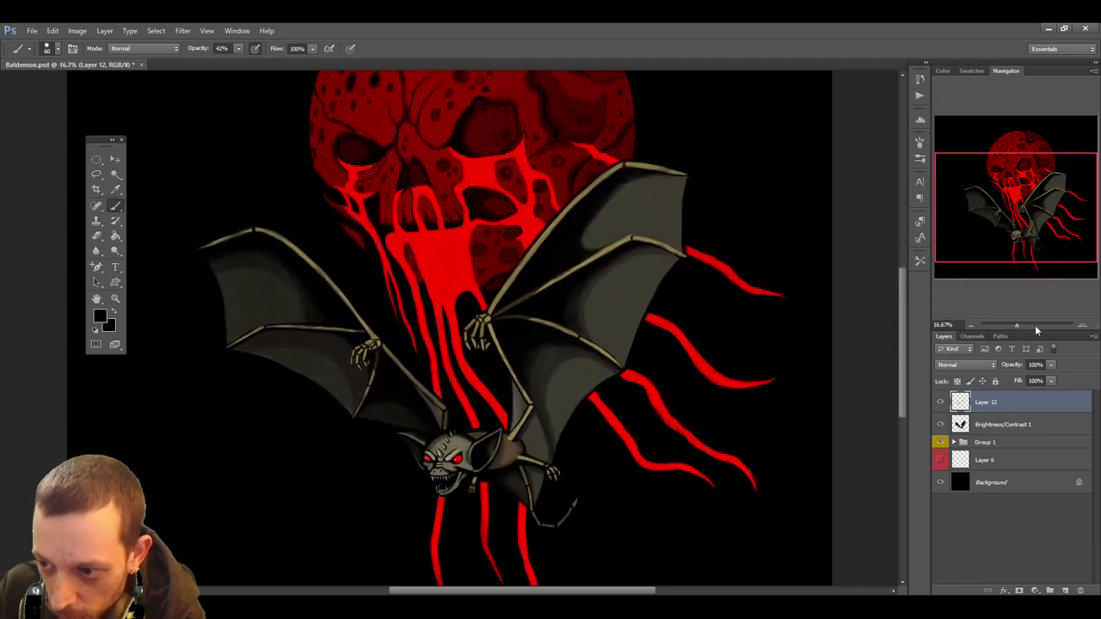
pyautogui.click(1082, 325)
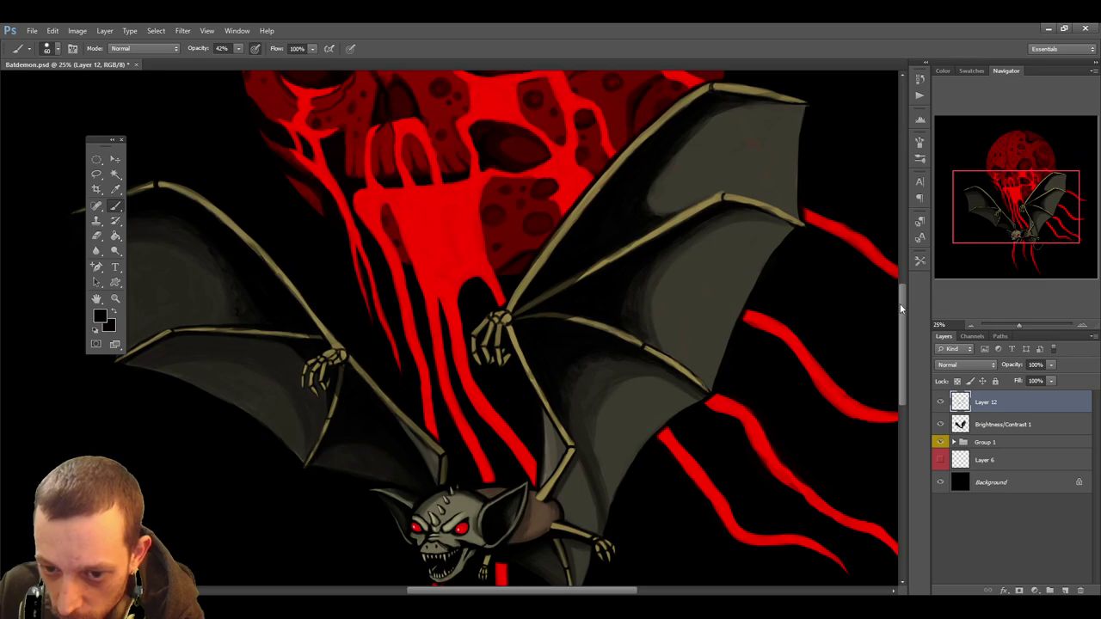
pyautogui.moveTo(901, 308)
pyautogui.mouseDown()
pyautogui.moveTo(901, 340)
pyautogui.moveTo(900, 326)
pyautogui.mouseUp()
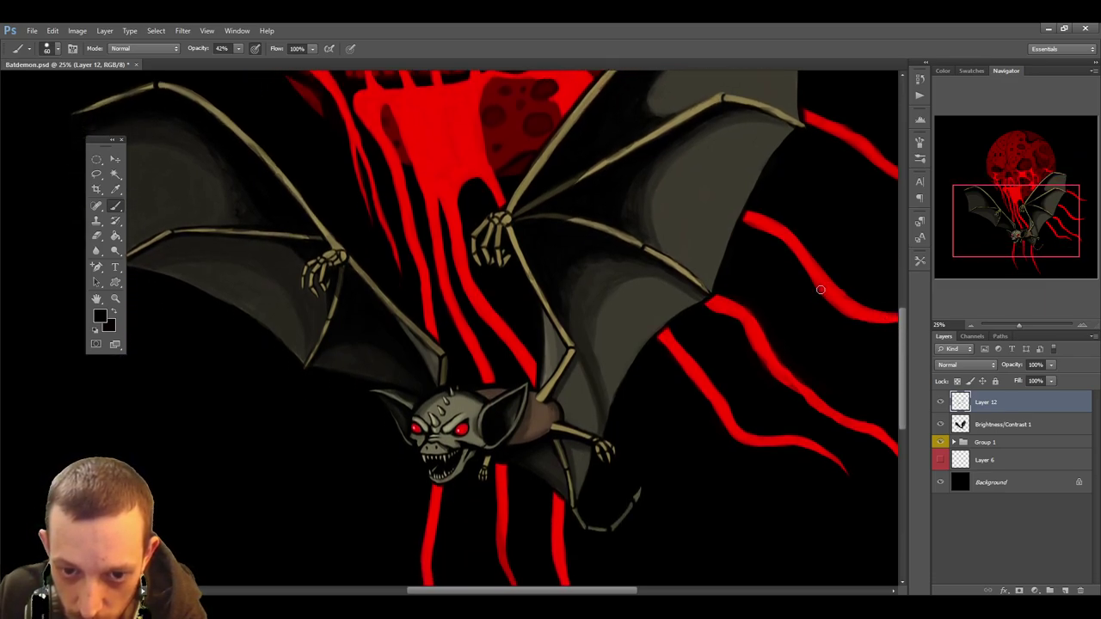
pyautogui.click(115, 189)
pyautogui.click(148, 311)
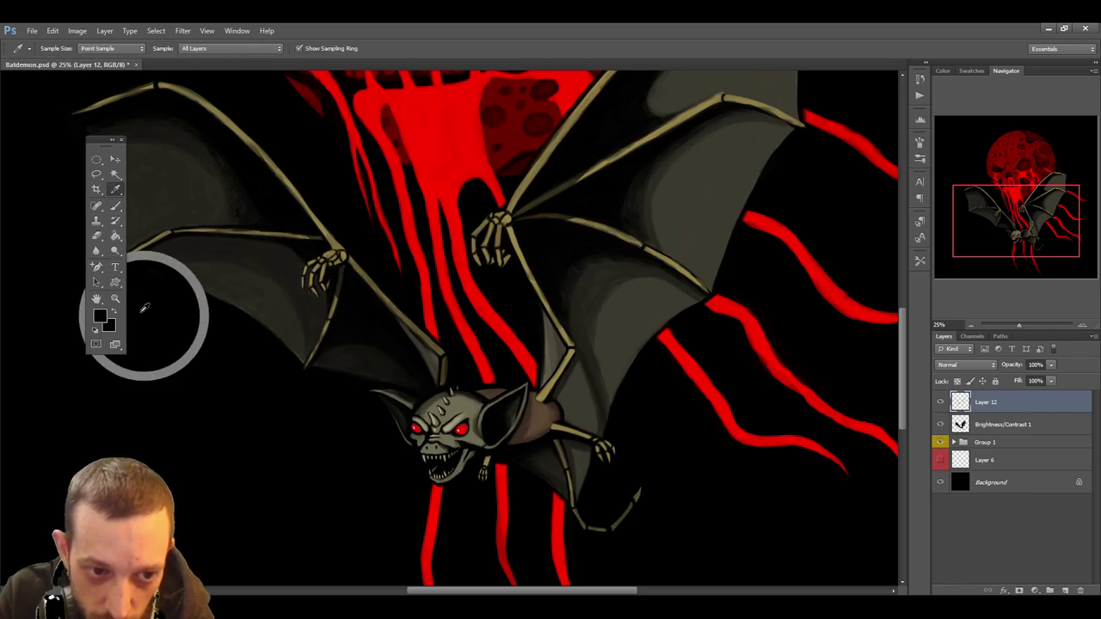
pyautogui.click(115, 209)
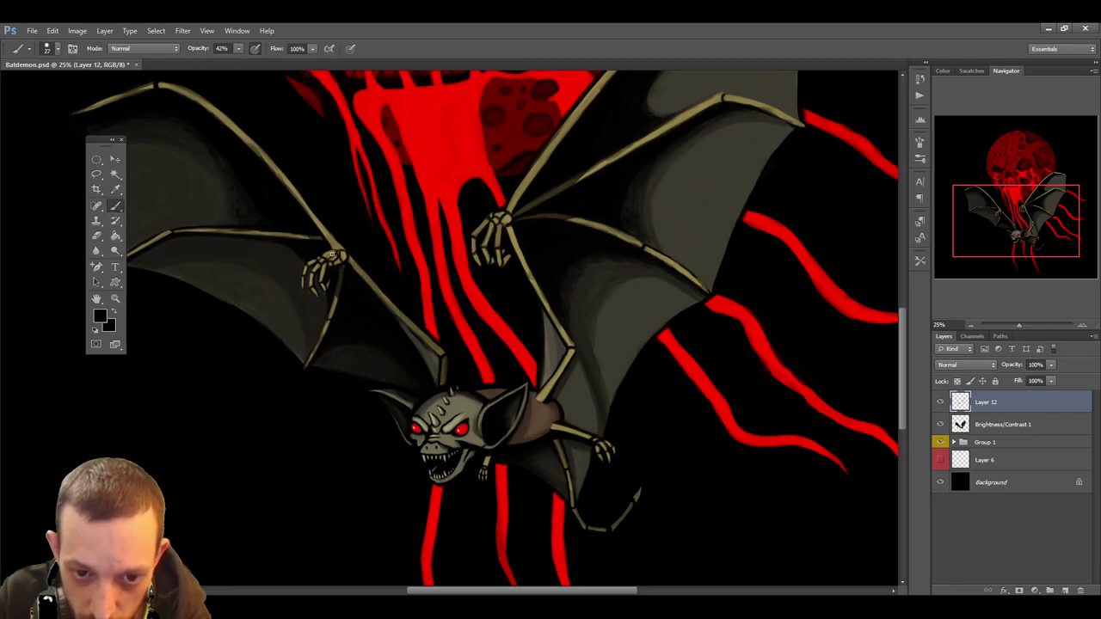
pyautogui.press('[')
pyautogui.press('[')
pyautogui.press('[')
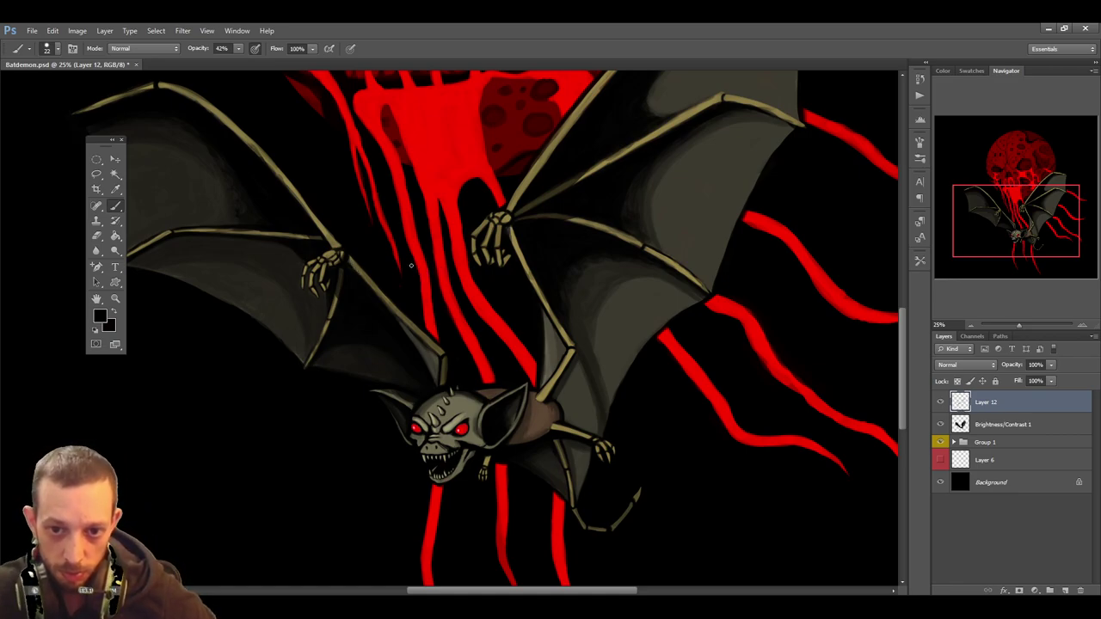
# Save the document, expand Group 1, select Layer 11, and sample the blood's bright red for the brush
pyautogui.hotkey('ctrl', 's')
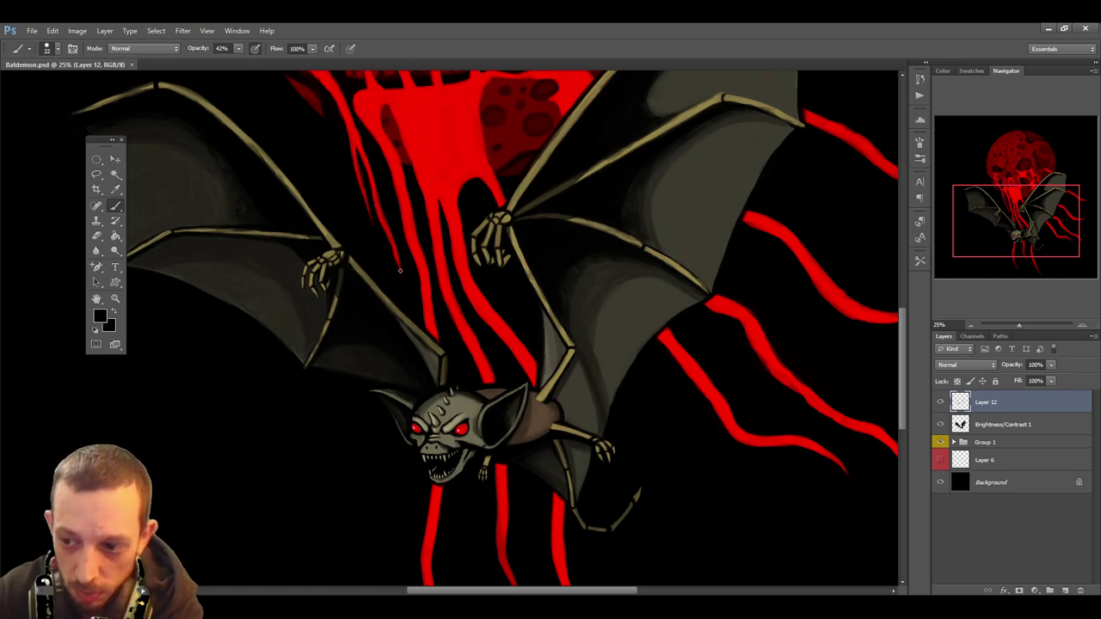
pyautogui.click(953, 442)
pyautogui.click(970, 461)
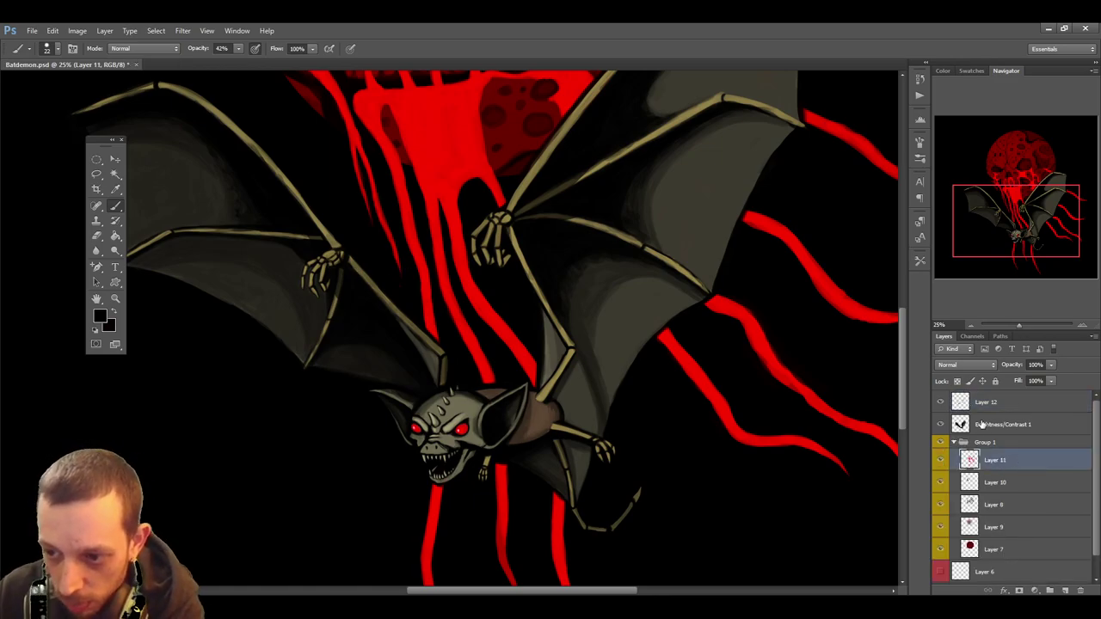
pyautogui.moveTo(902, 337); pyautogui.dragTo(903, 306)
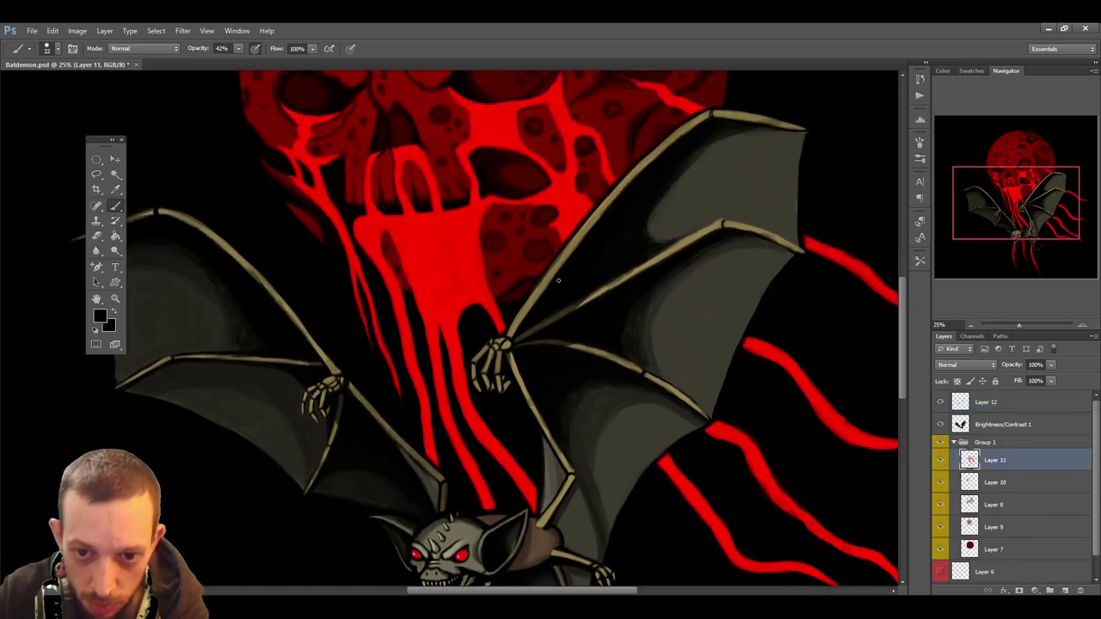
pyautogui.click(116, 188)
pyautogui.click(370, 229)
pyautogui.press('b')
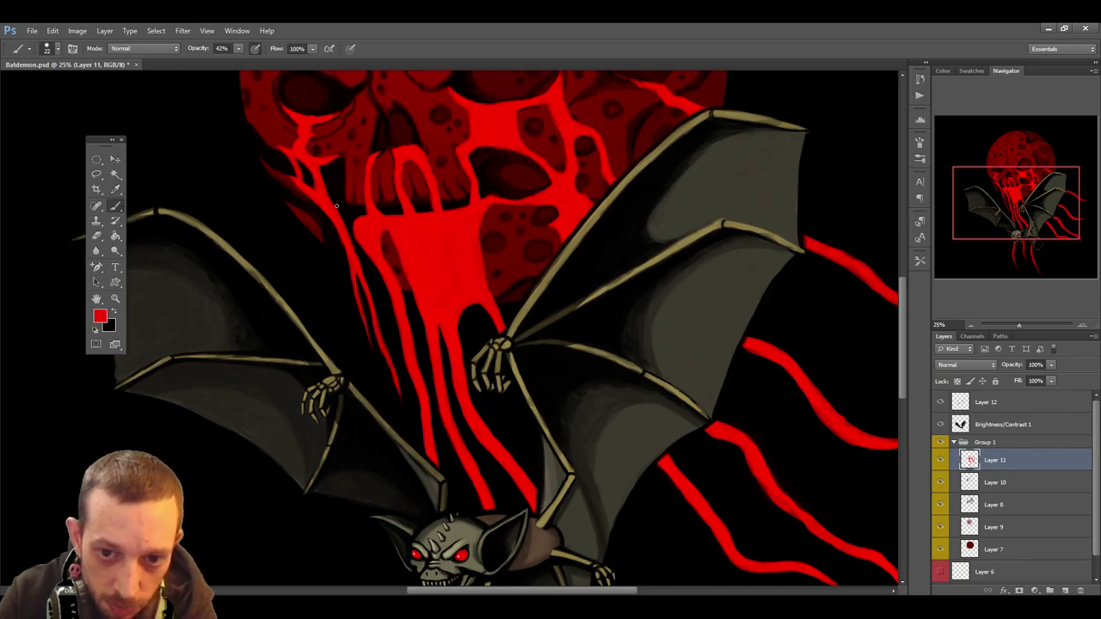
# Touch up the skull's blood on Layer 11 at 42% opacity, setting the brush size to 46
pyautogui.press(']')
pyautogui.press(']')
pyautogui.press(']')
pyautogui.press(']')
pyautogui.press(']')
pyautogui.press(']')
pyautogui.press(']')
pyautogui.press(']')
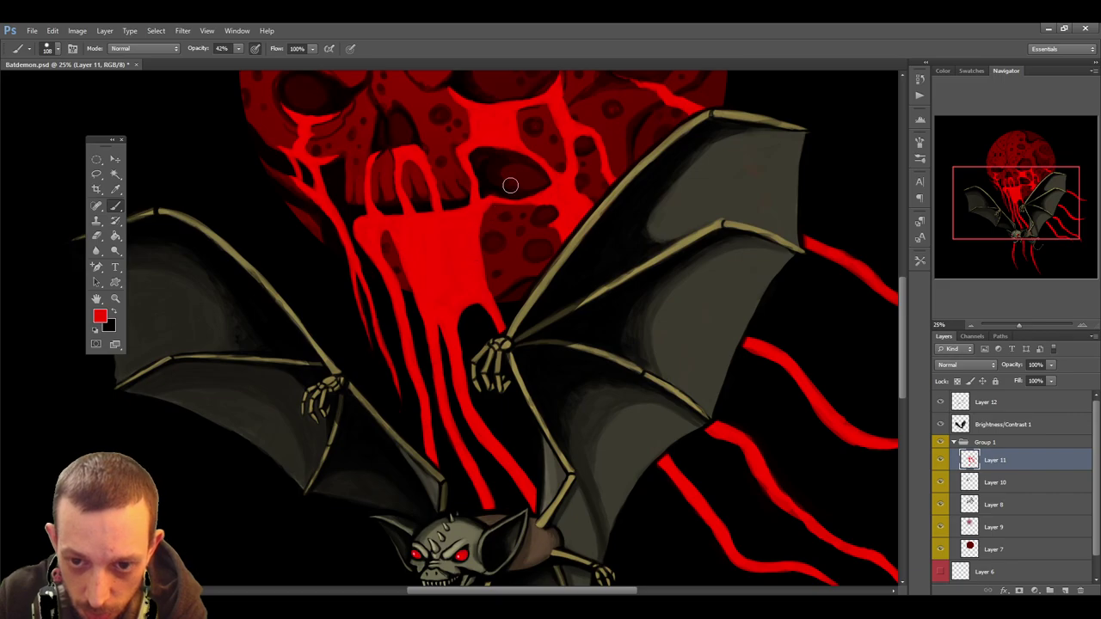
pyautogui.press('[')
pyautogui.press('[')
pyautogui.press('[')
pyautogui.press('[')
pyautogui.press('[')
pyautogui.press('[')
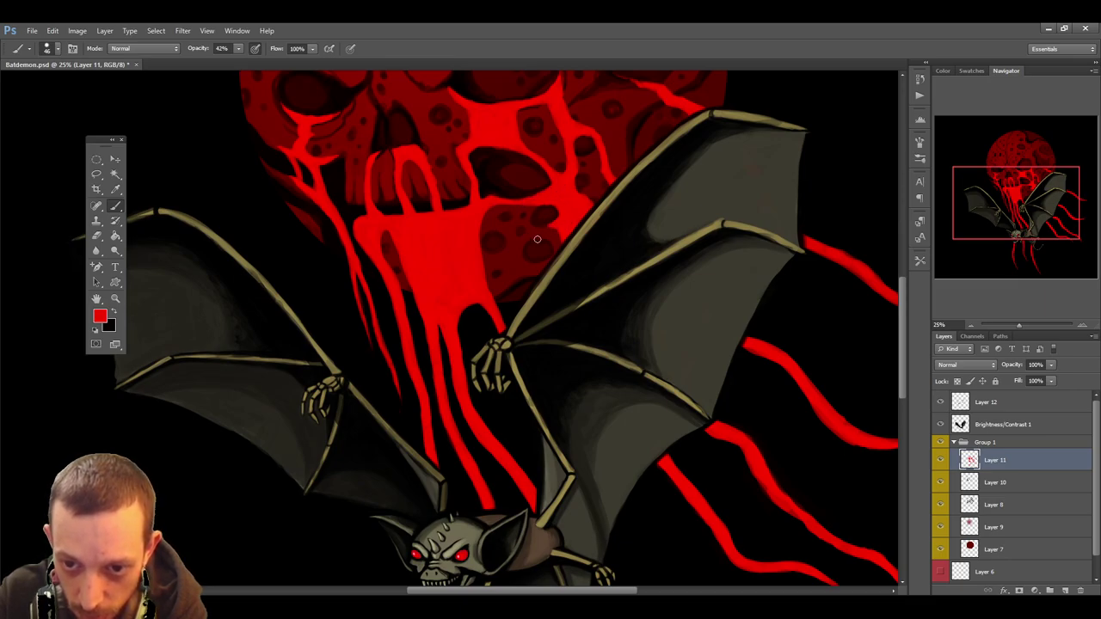
# Show Layer 6 and read the handwritten notes in the canvas's lower-left corner
pyautogui.click(970, 325)
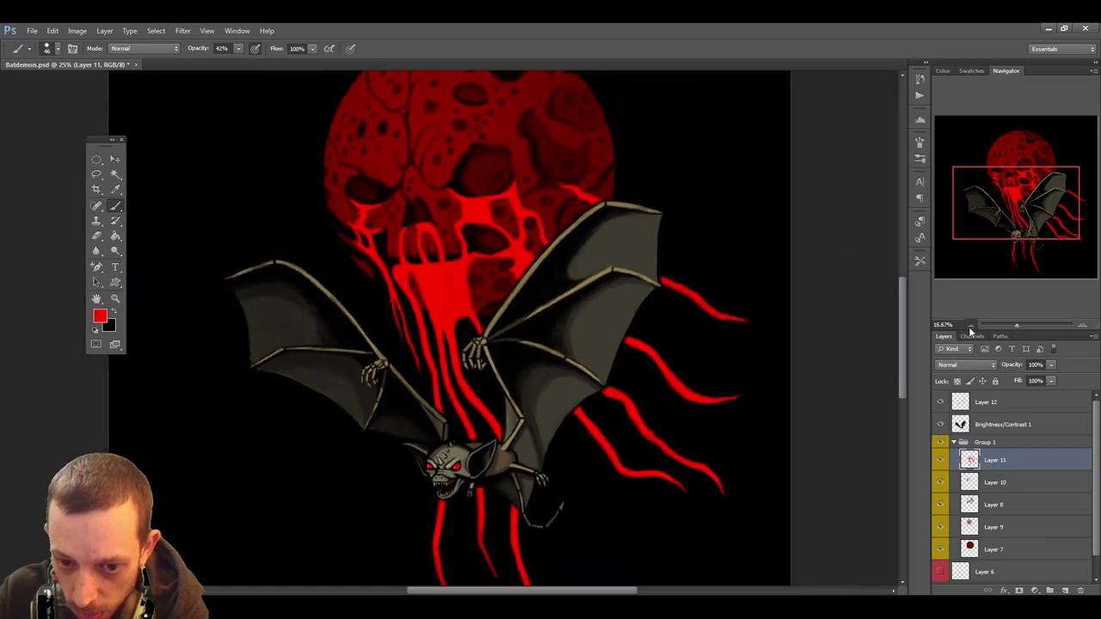
pyautogui.click(940, 574)
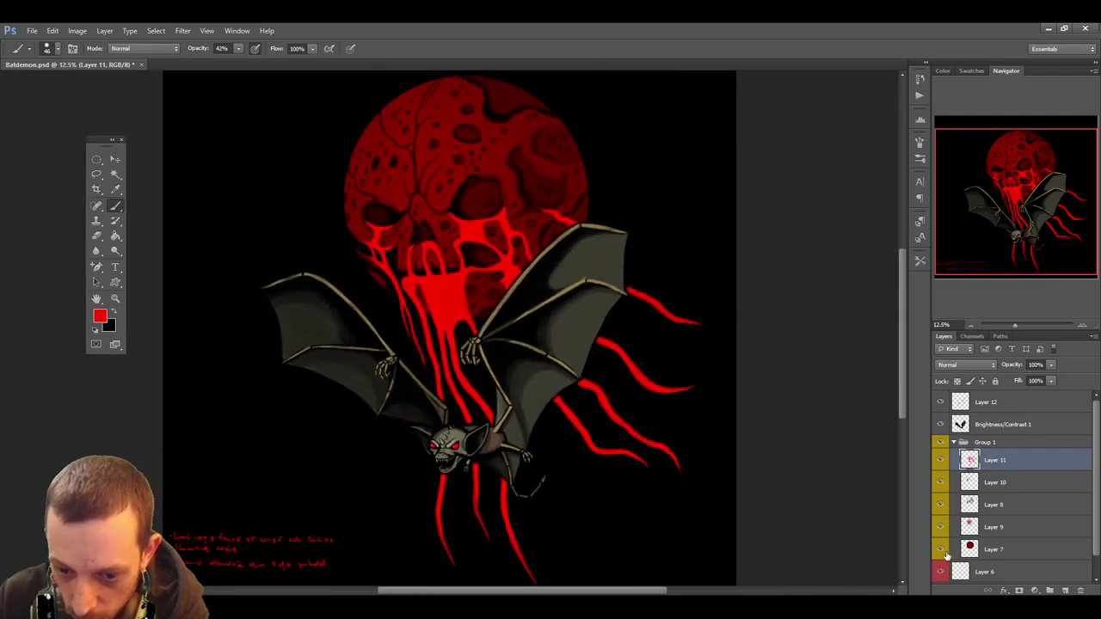
pyautogui.moveTo(902, 389); pyautogui.dragTo(902, 415)
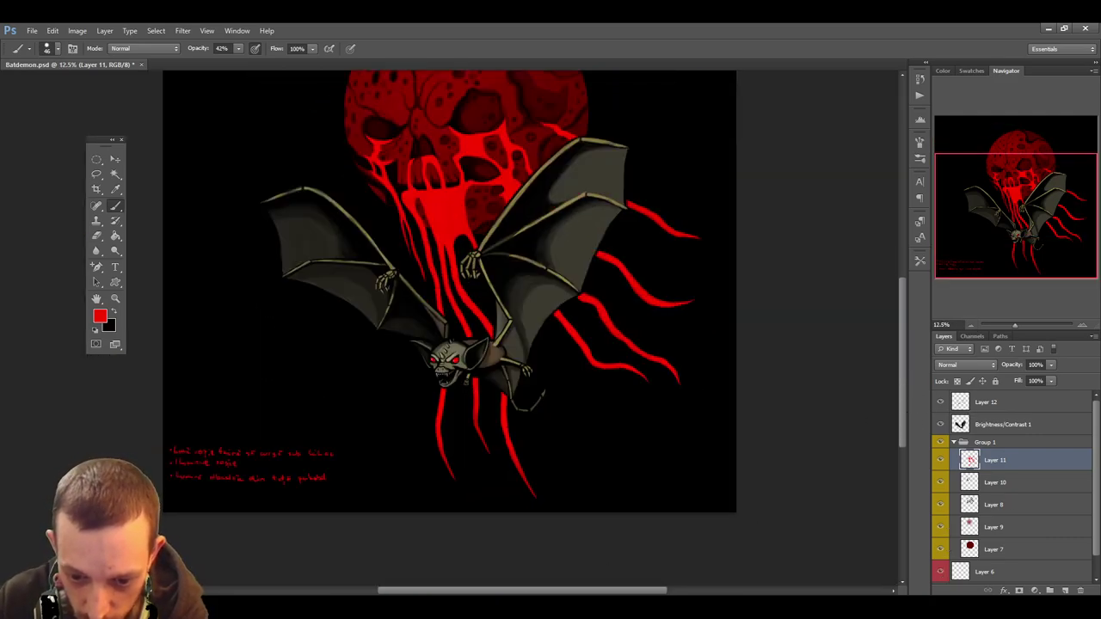
pyautogui.moveTo(511, 590); pyautogui.dragTo(441, 590)
pyautogui.hotkey('ctrl', '+')
pyautogui.hotkey('ctrl', '+')
pyautogui.hotkey('ctrl', '+')
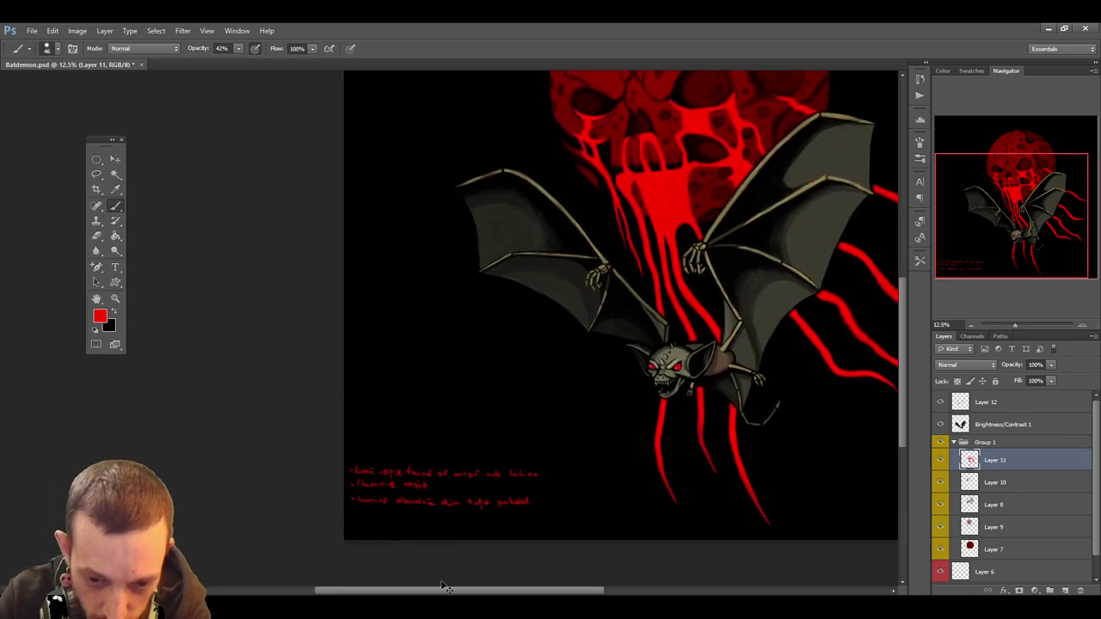
pyautogui.scroll(-1, 645, 350)
pyautogui.scroll(-3, 645, 350)
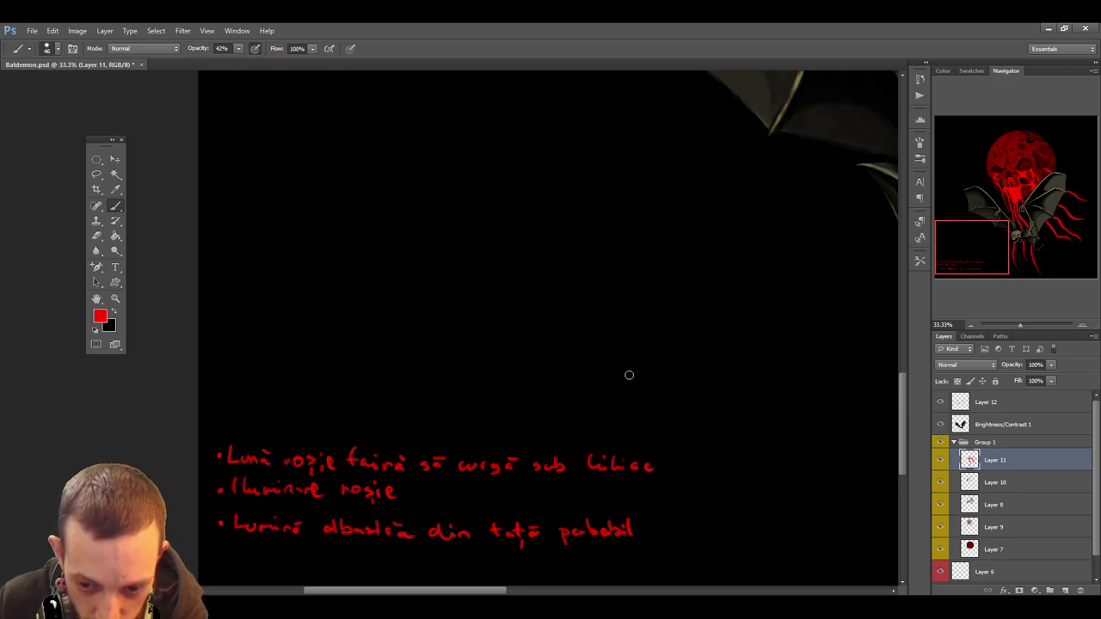
pyautogui.scroll(-1, 629, 375)
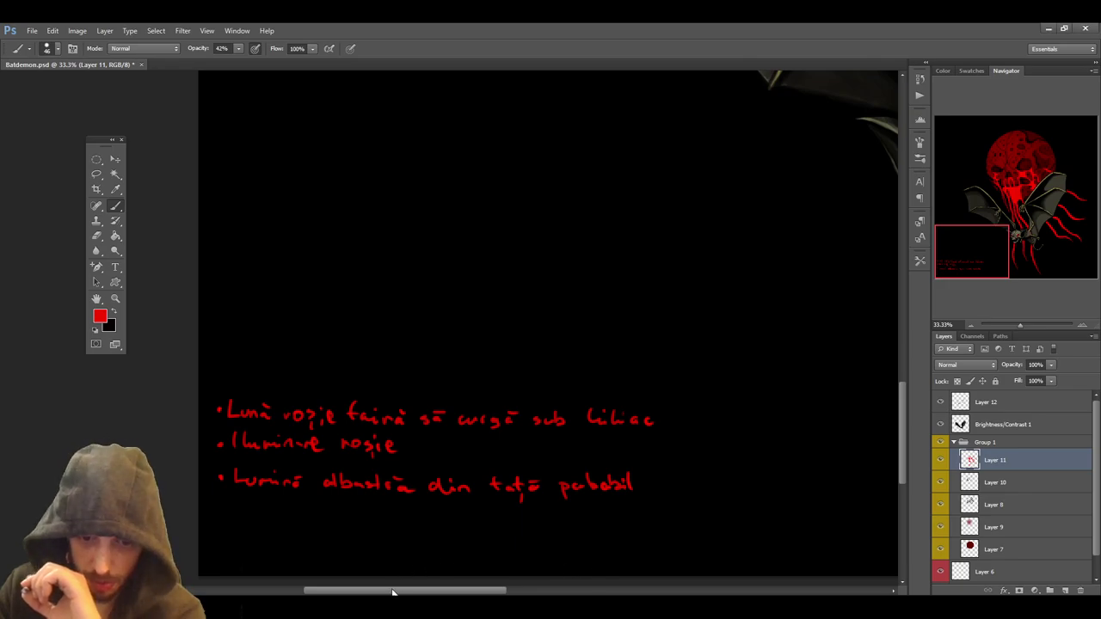
# Add a new empty layer above Layer 12 for further work on the bat
pyautogui.moveTo(394, 590); pyautogui.dragTo(477, 582)
pyautogui.scroll(5, 695, 393)
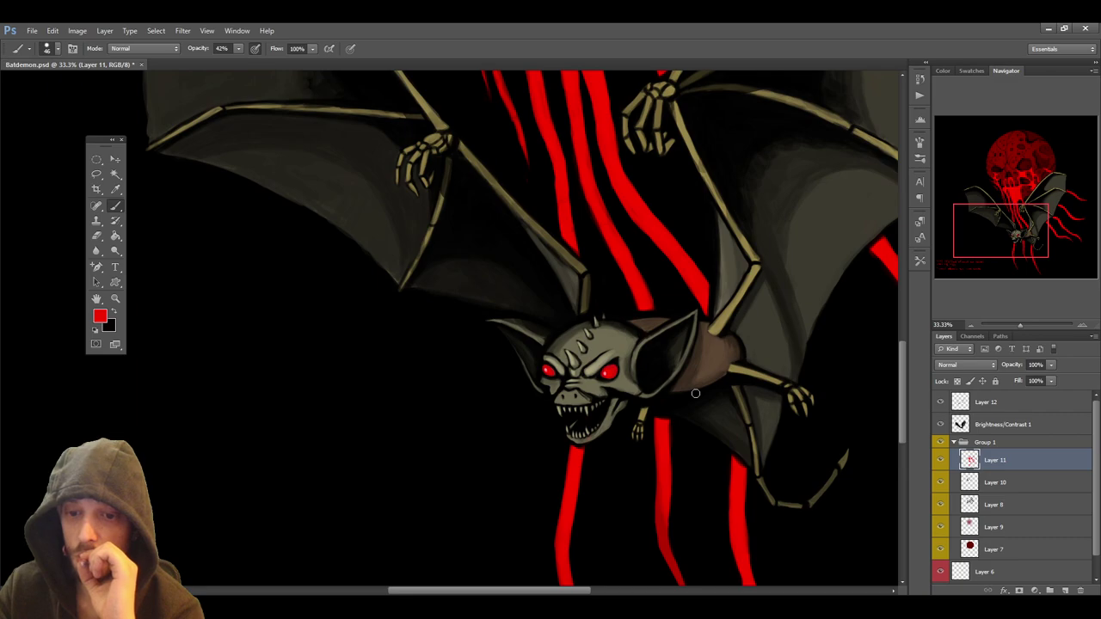
pyautogui.click(1019, 409)
pyautogui.click(1065, 590)
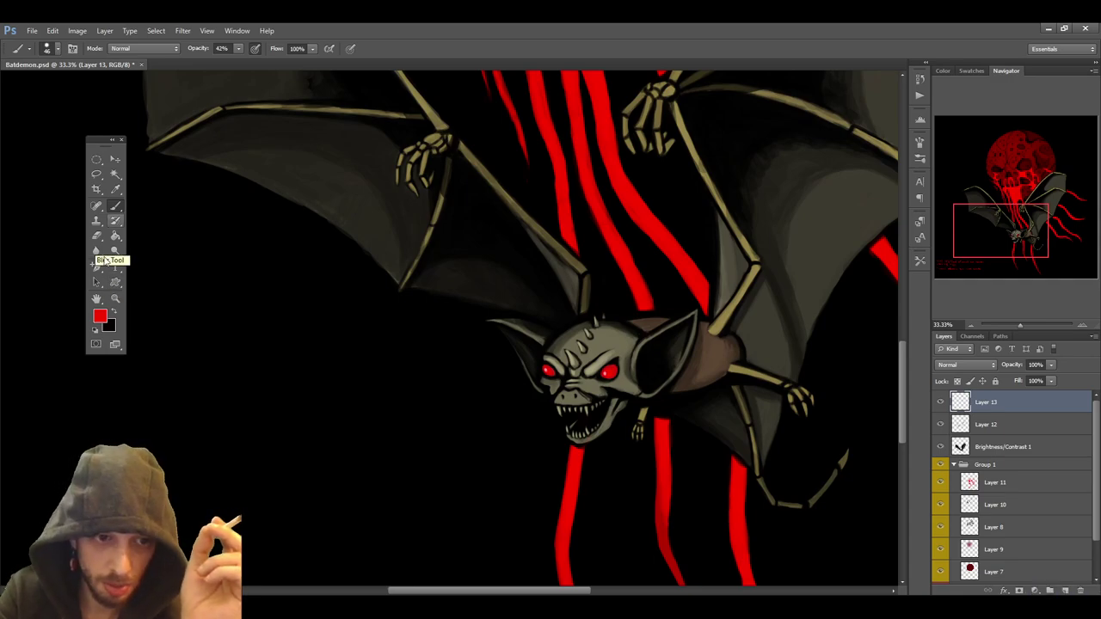
pyautogui.press('alt')
pyautogui.click(100, 315)
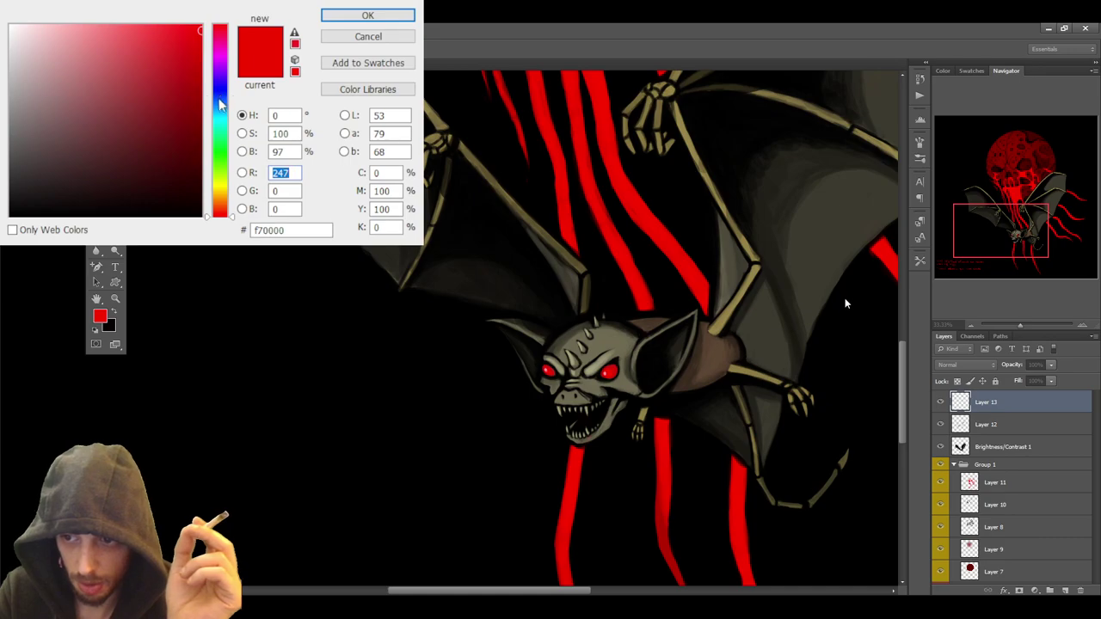
pyautogui.moveTo(222, 101); pyautogui.dragTo(222, 114)
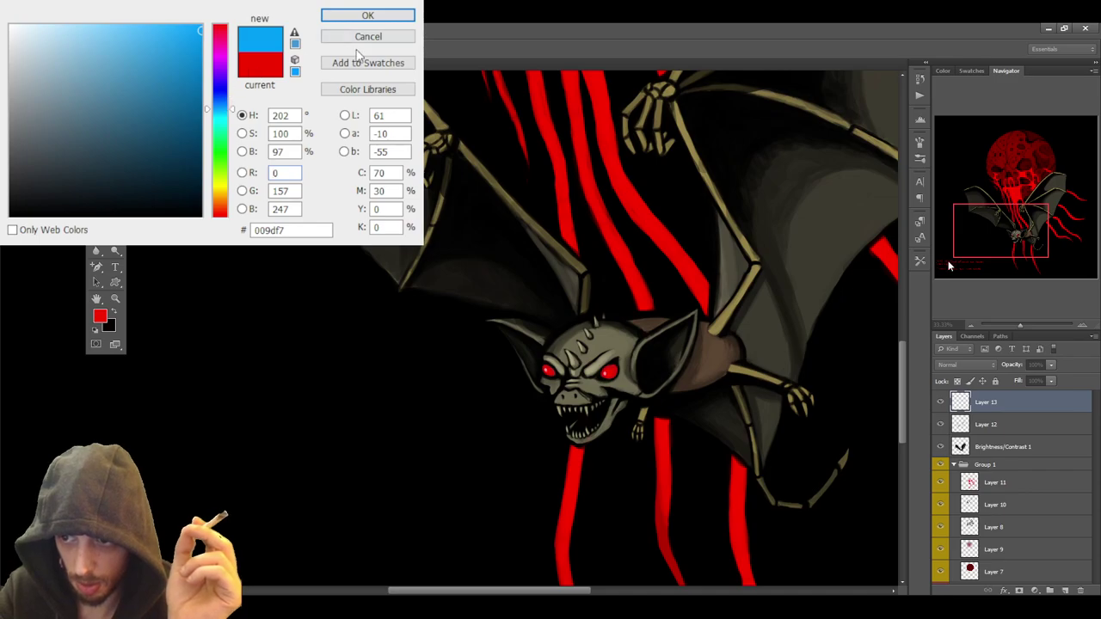
pyautogui.press('Escape')
# Cross out the third handwritten note, about blue light, on Layer 6 with a size 20 brush at 100% opacity
pyautogui.click(970, 325)
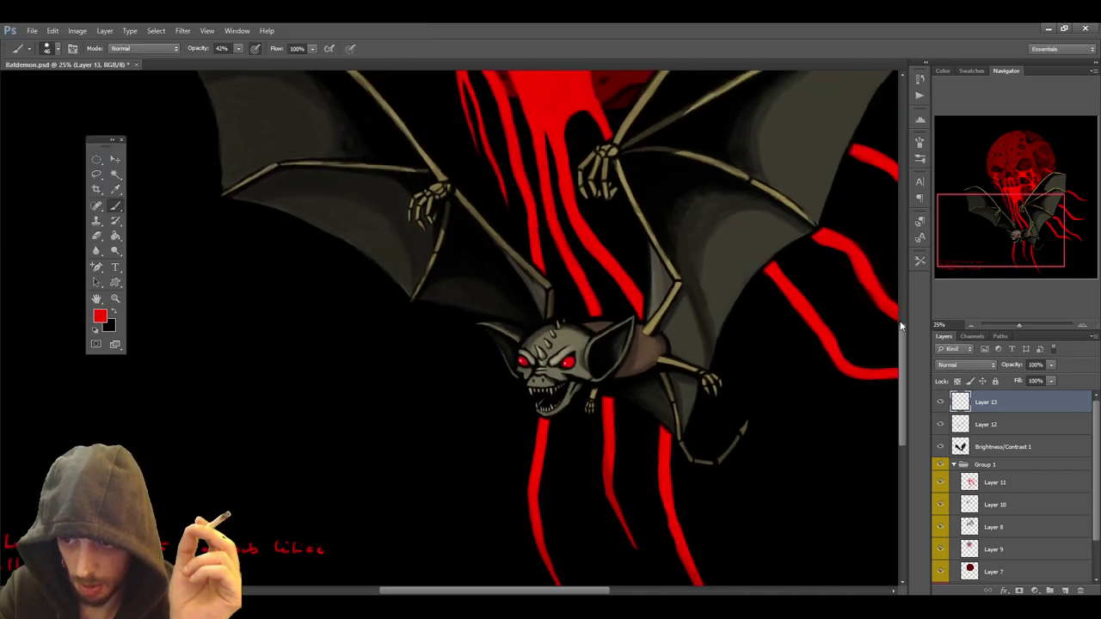
pyautogui.scroll(-4, 900, 345)
pyautogui.moveTo(504, 592); pyautogui.dragTo(421, 592)
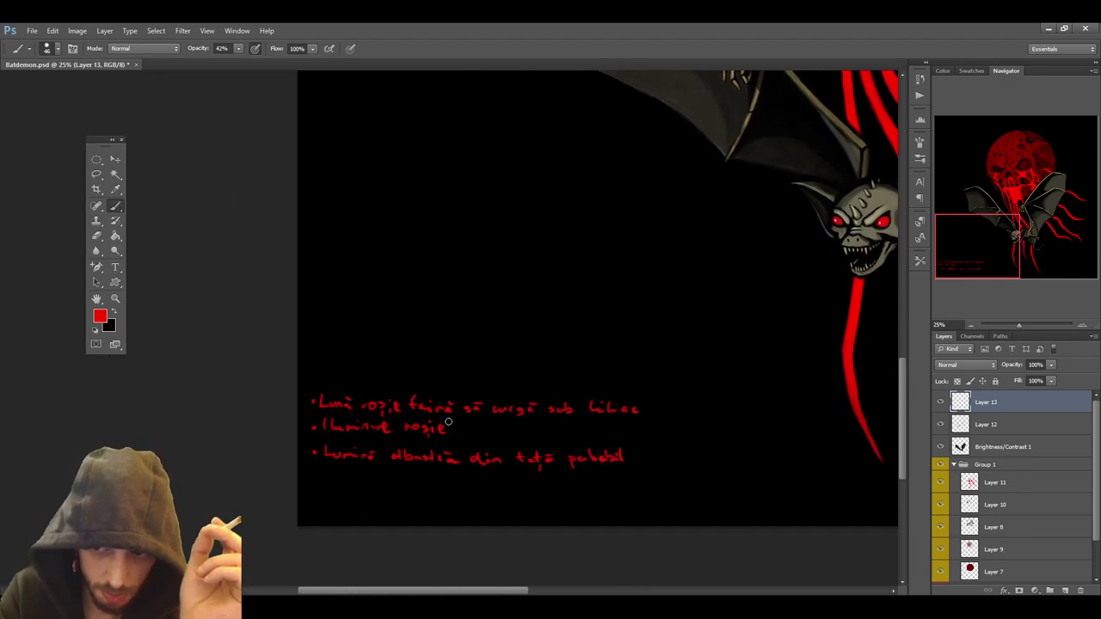
pyautogui.scroll(-2, 1090, 482)
pyautogui.scroll(-1, 1091, 481)
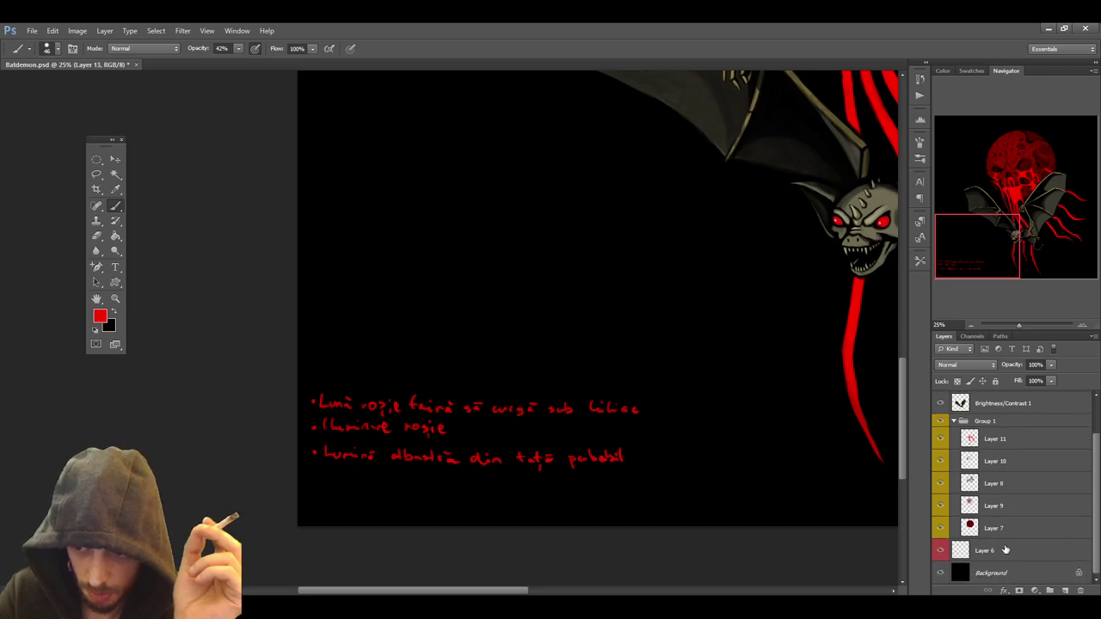
pyautogui.click(1005, 550)
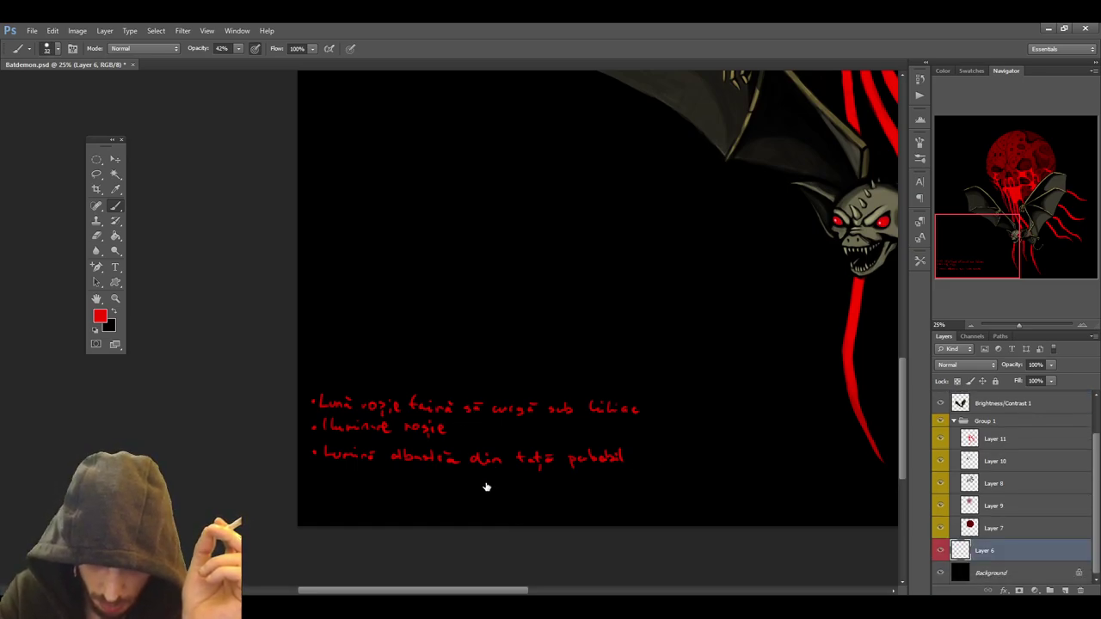
pyautogui.press('[')
pyautogui.press('[')
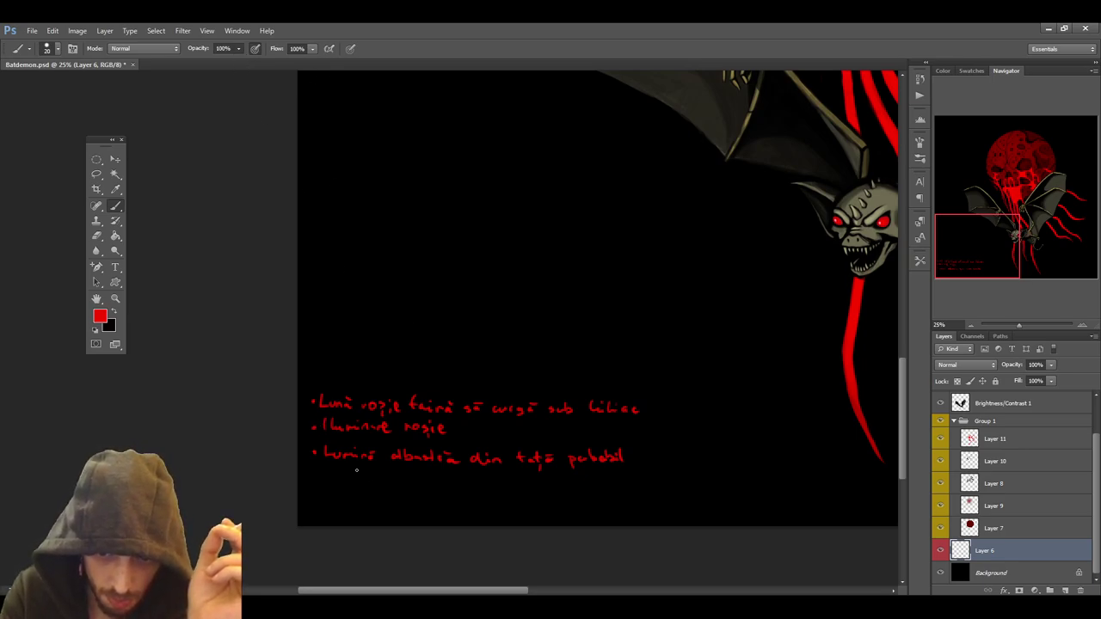
pyautogui.moveTo(323, 455); pyautogui.dragTo(633, 461)
# Draw a check mark after the first handwritten note on Layer 6 and save the document
pyautogui.scroll(3, 683, 247)
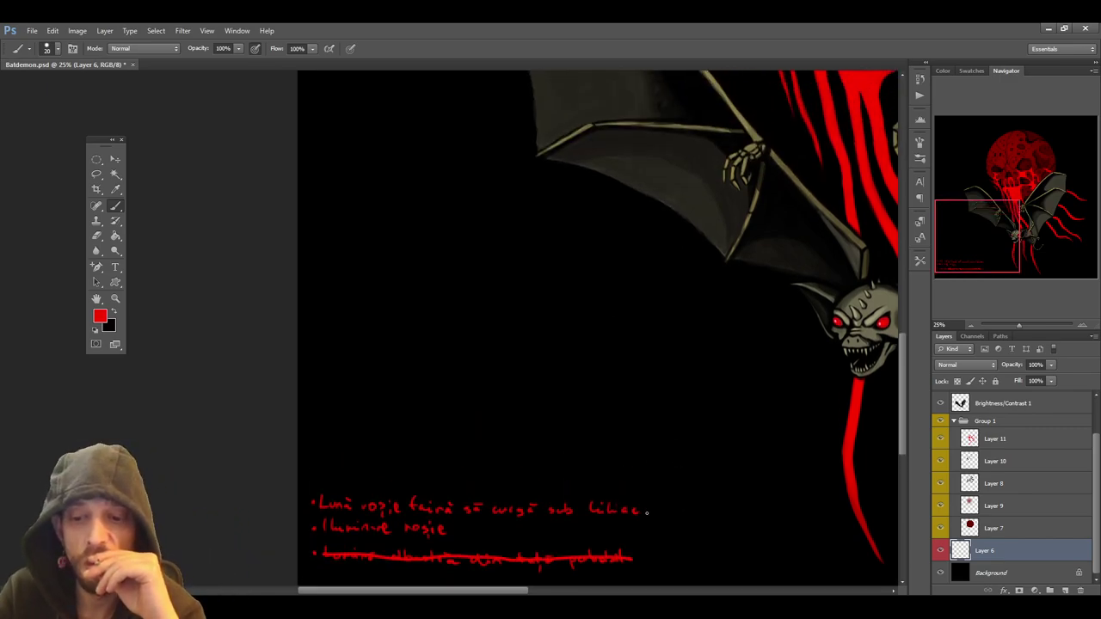
pyautogui.moveTo(647, 513); pyautogui.dragTo(662, 495)
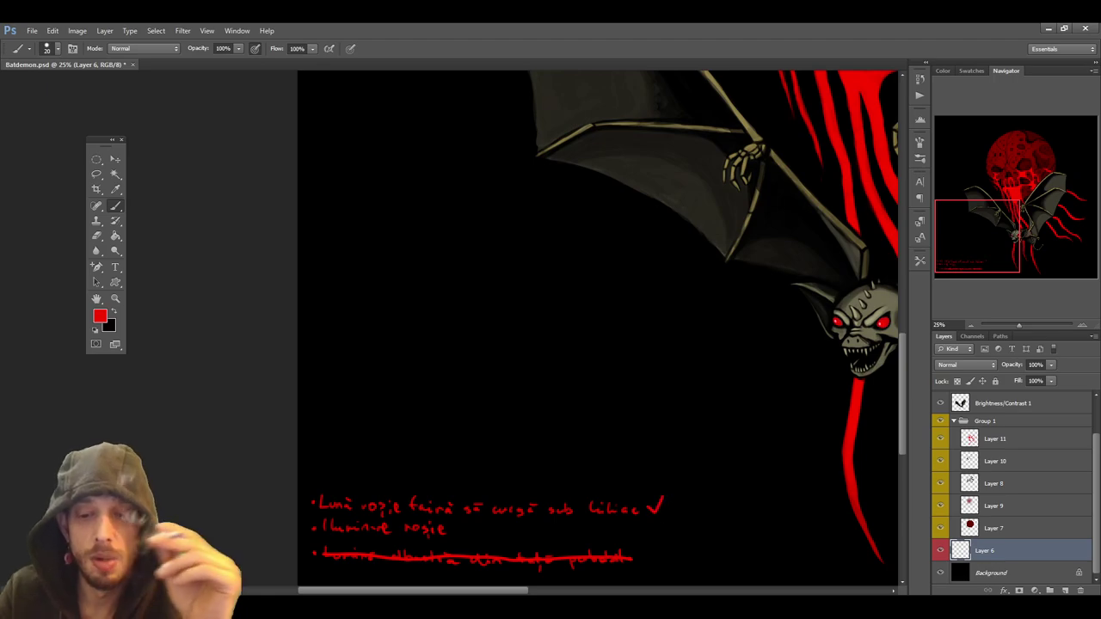
pyautogui.moveTo(494, 593); pyautogui.dragTo(643, 593)
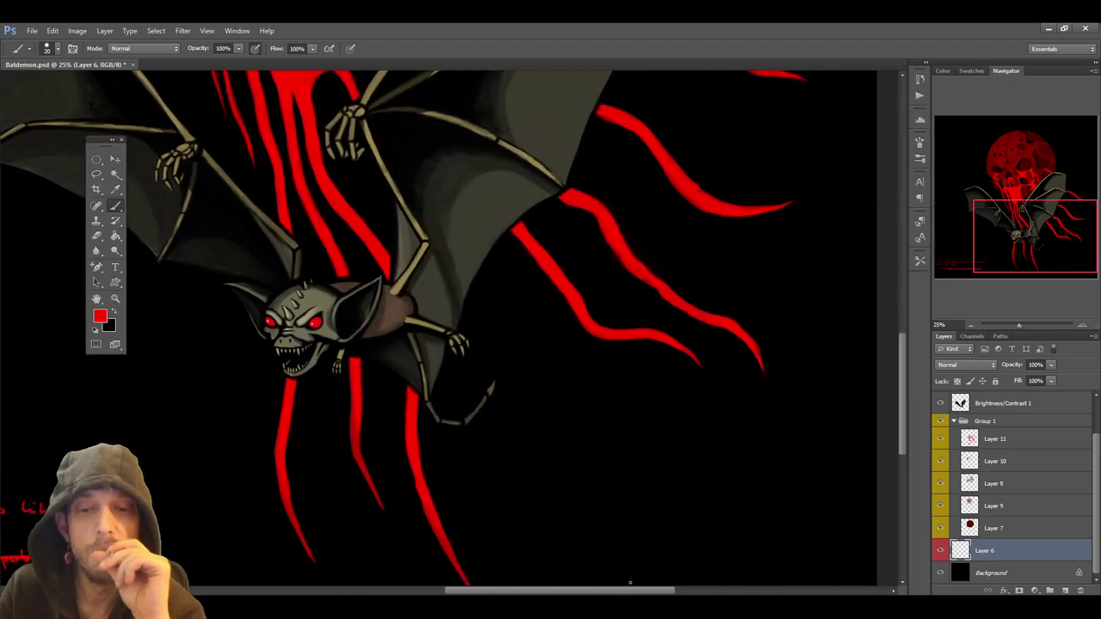
pyautogui.hotkey('ctrl', 's')
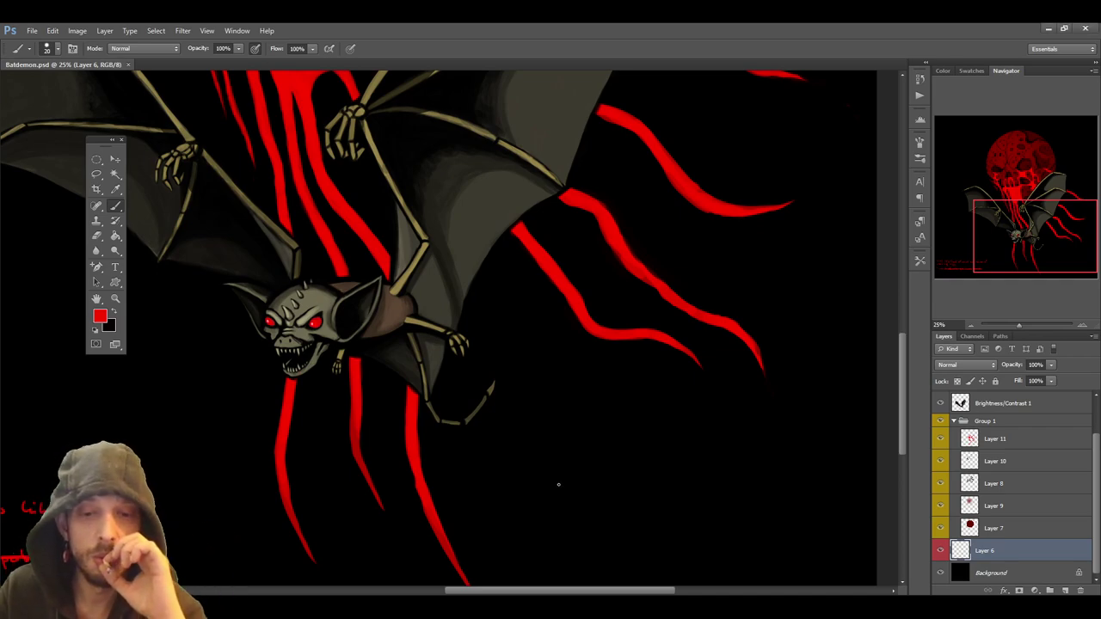
# Hide the notes on Layer 6 and review the whole illustration at 12.5% zoom
pyautogui.moveTo(522, 594); pyautogui.dragTo(490, 594)
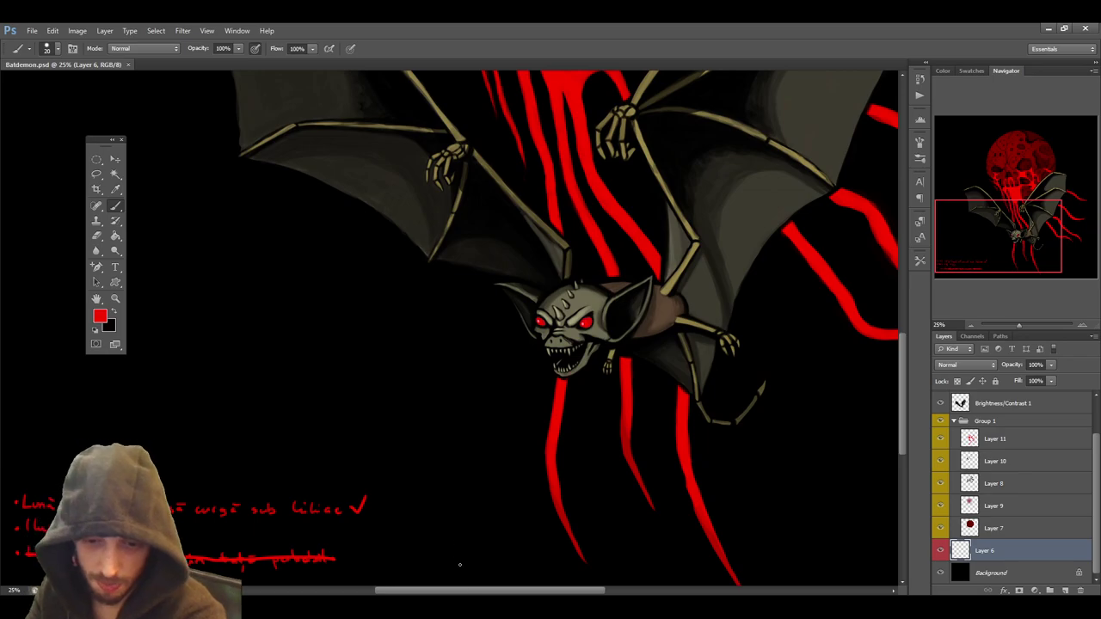
pyautogui.hscroll(3, 482, 533)
pyautogui.scroll(4, 507, 507)
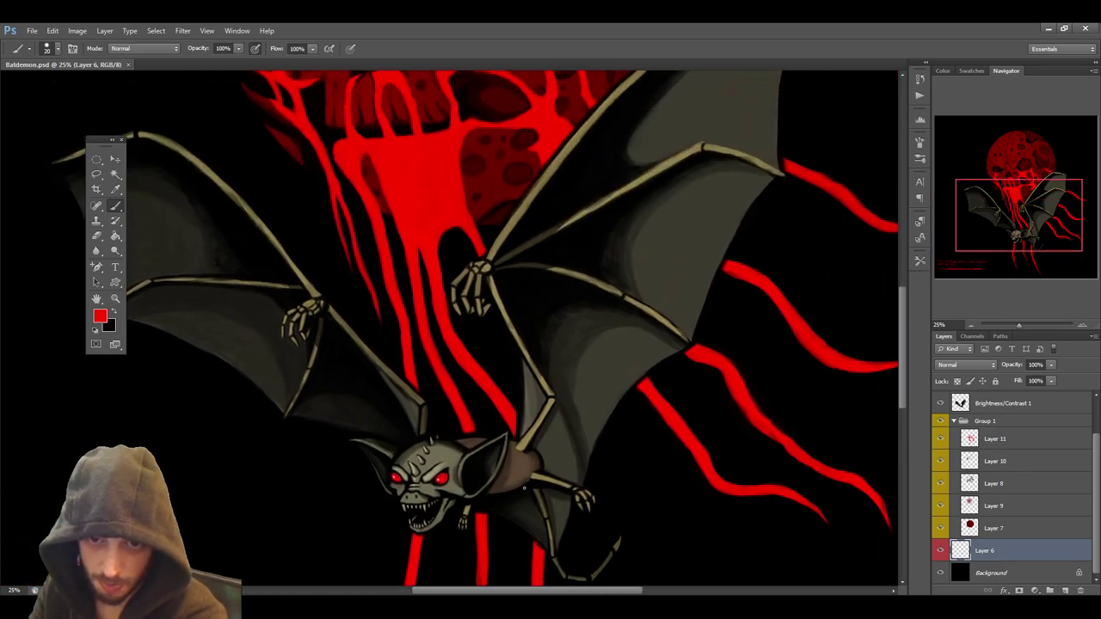
pyautogui.scroll(5, 523, 488)
pyautogui.click(974, 324)
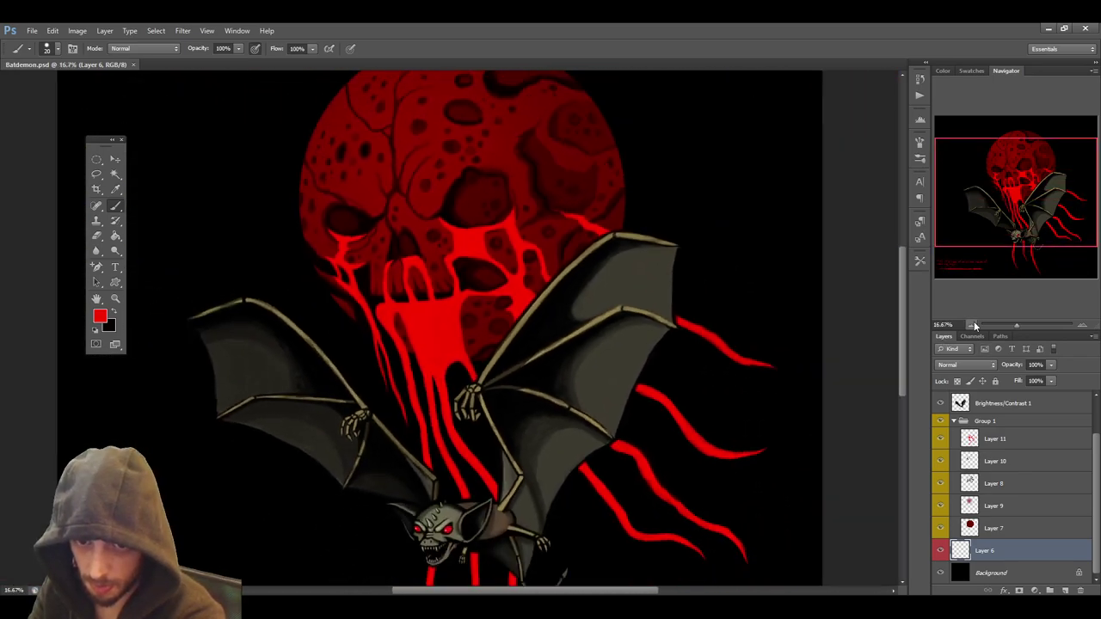
pyautogui.click(974, 323)
pyautogui.click(940, 551)
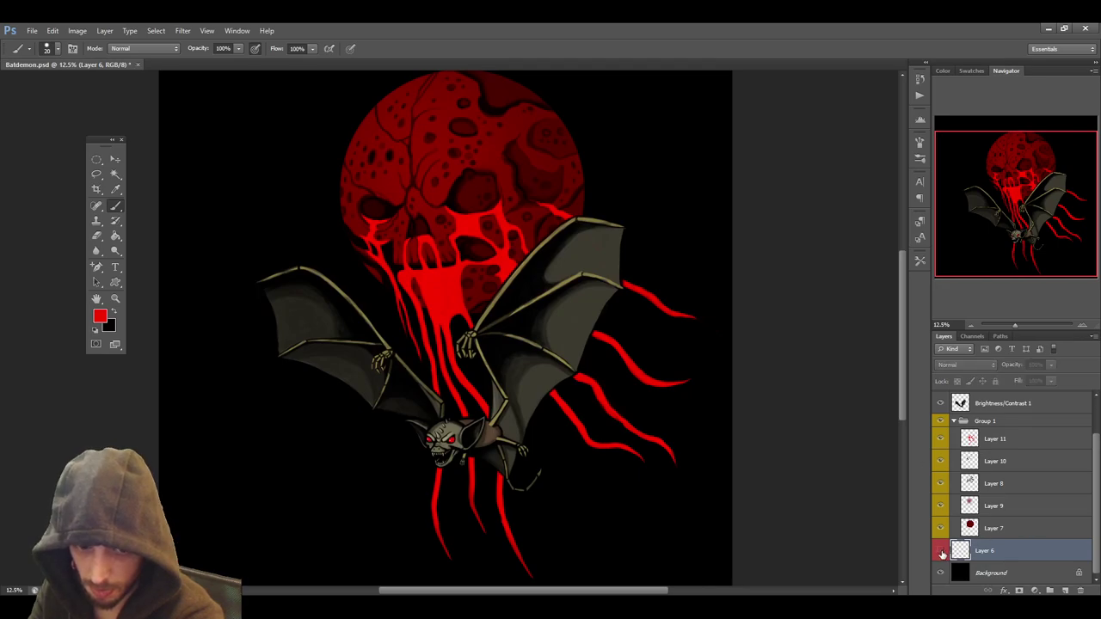
pyautogui.scroll(2, 861, 457)
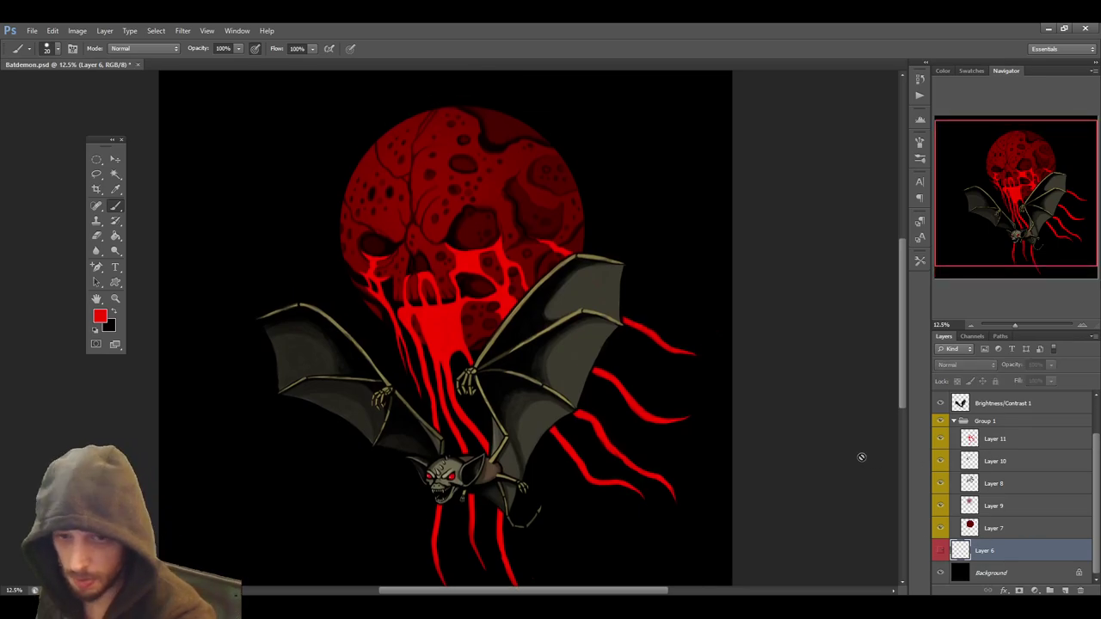
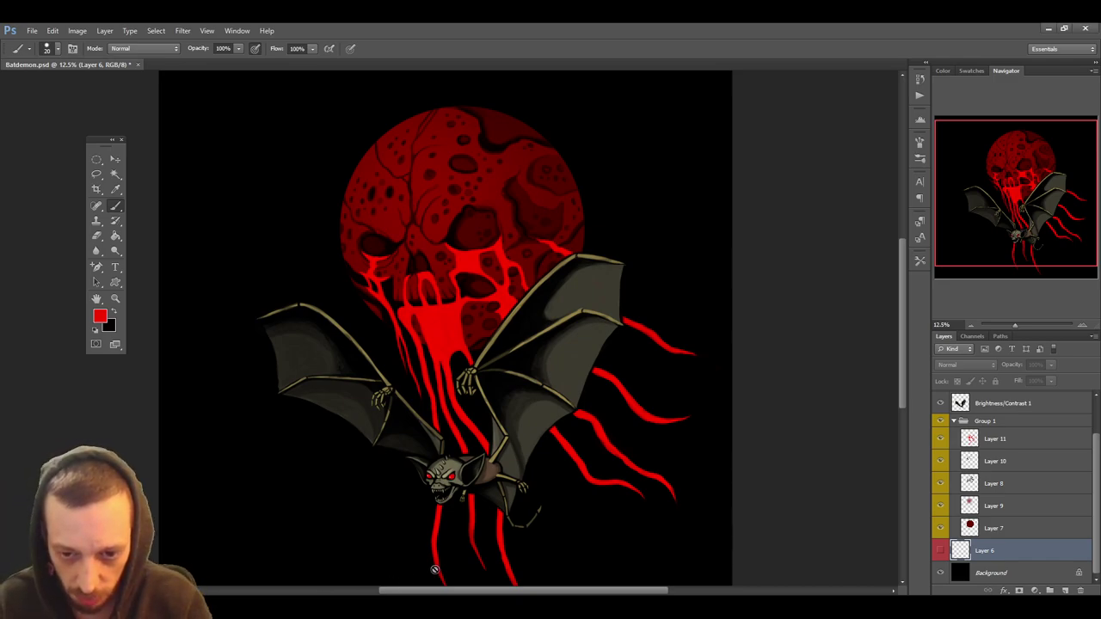
# Select Layer 13 and switch its visibility off and on to check its contents
pyautogui.click(998, 403)
pyautogui.scroll(2, 1045, 412)
pyautogui.click(1044, 405)
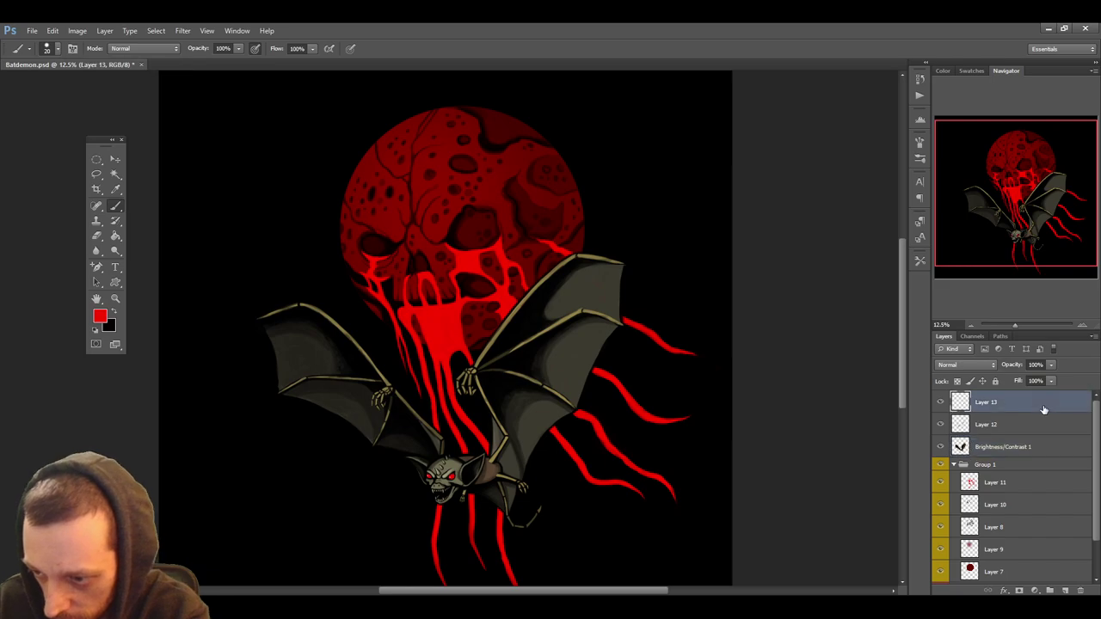
pyautogui.click(941, 402)
pyautogui.click(941, 402)
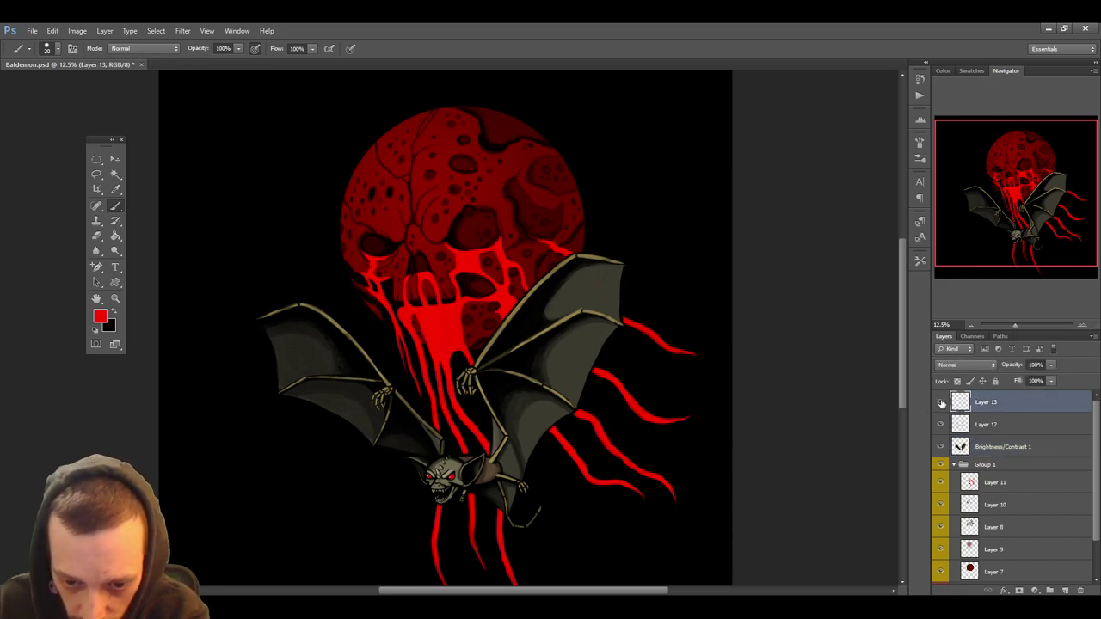
pyautogui.click(941, 402)
pyautogui.click(941, 402)
pyautogui.click(1082, 327)
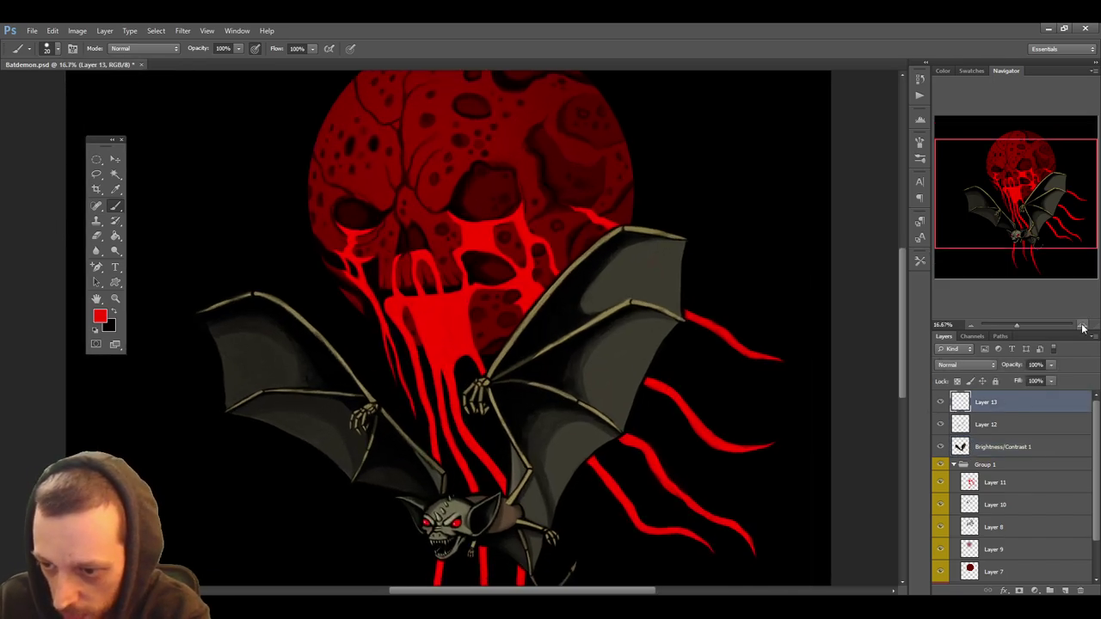
pyautogui.click(1082, 327)
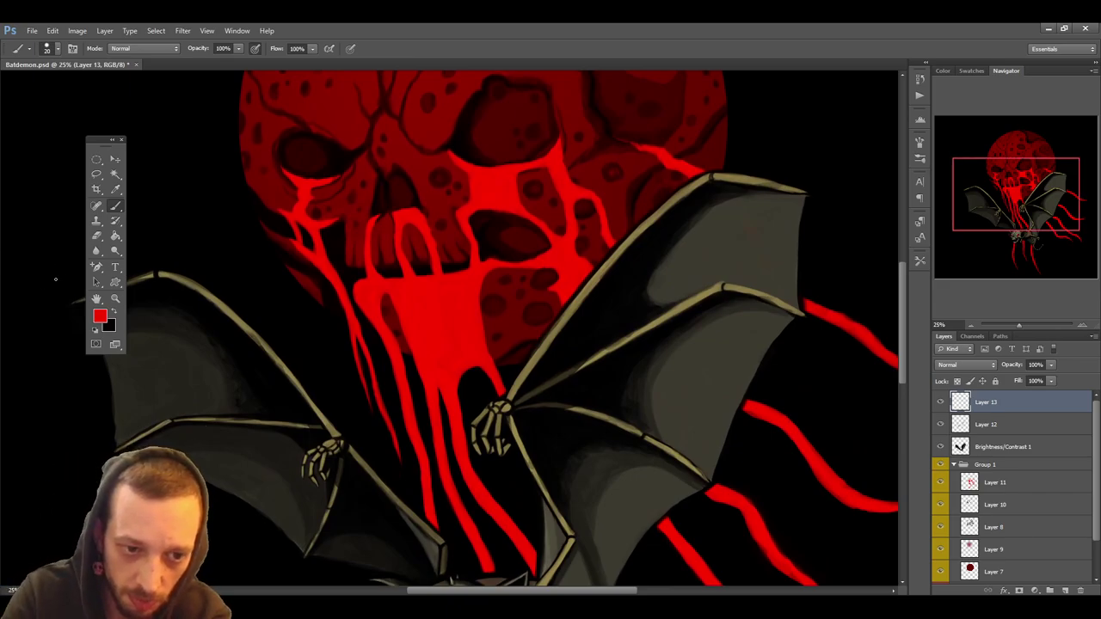
# Set the brush colour to dark red b50000 and paint a faint glow along the right wing's upper bone with a size 47 brush at 20% opacity
pyautogui.click(100, 316)
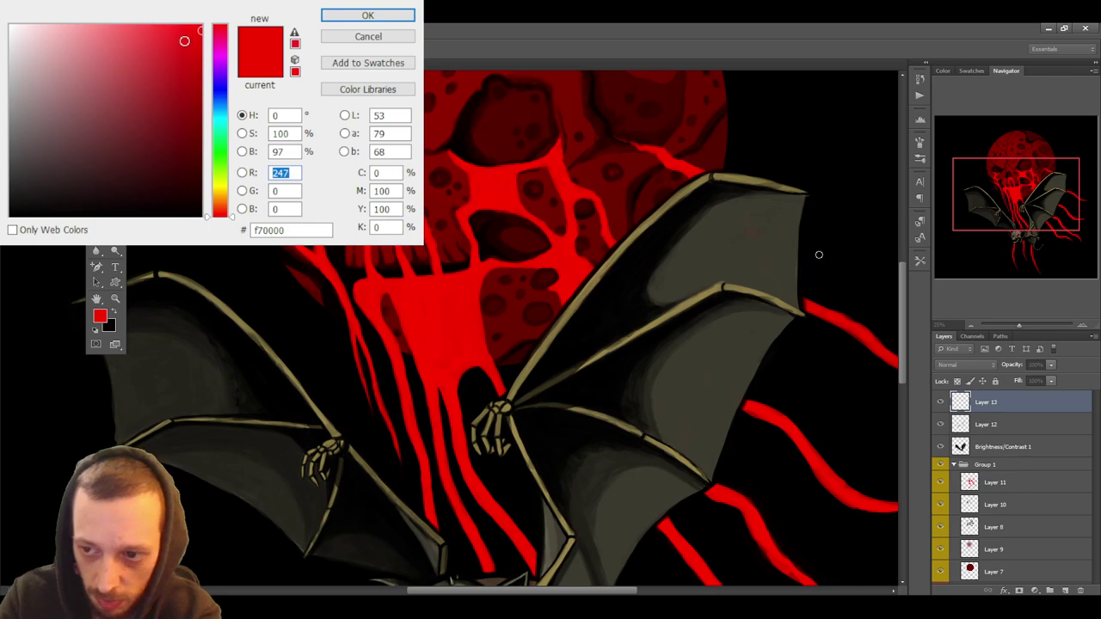
pyautogui.moveTo(184, 41); pyautogui.dragTo(200, 80)
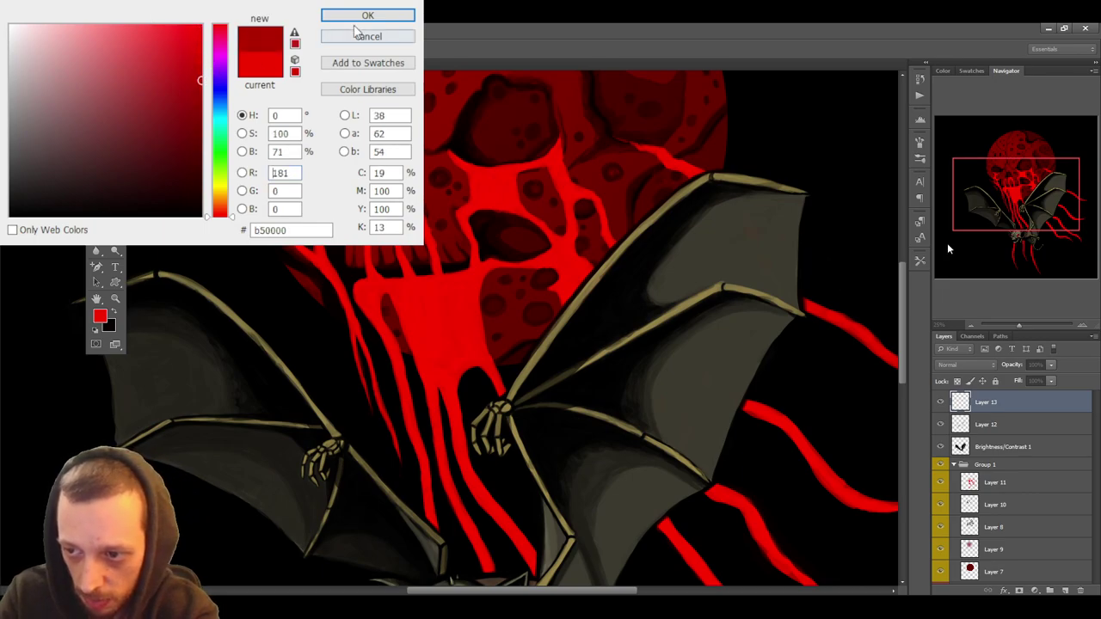
pyautogui.click(359, 17)
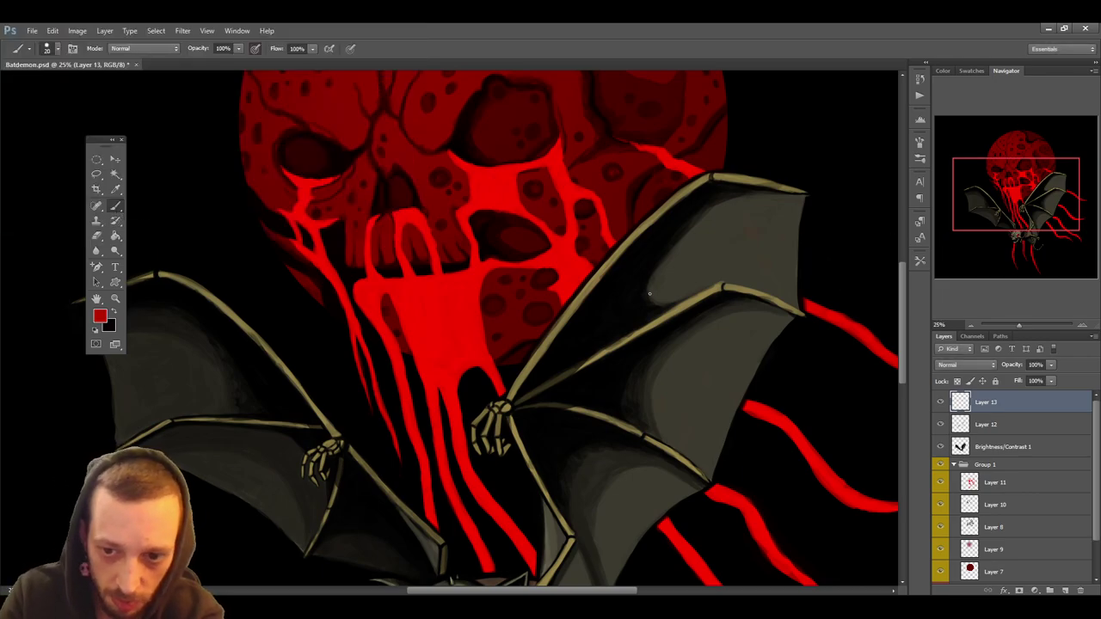
pyautogui.press(']')
pyautogui.press(']')
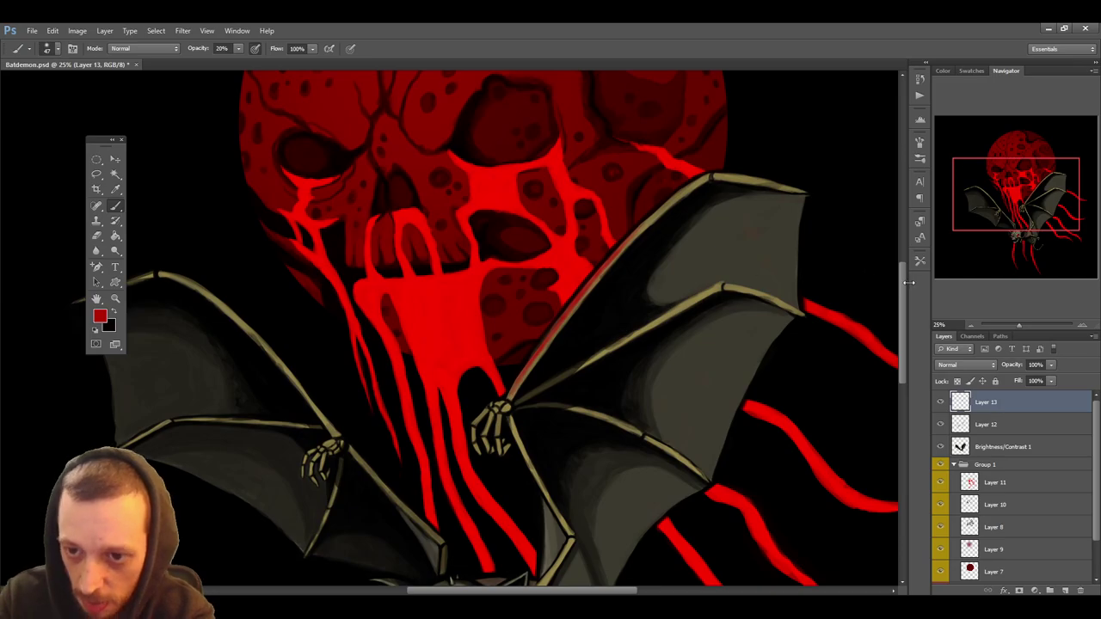
pyautogui.moveTo(900, 298); pyautogui.dragTo(892, 364)
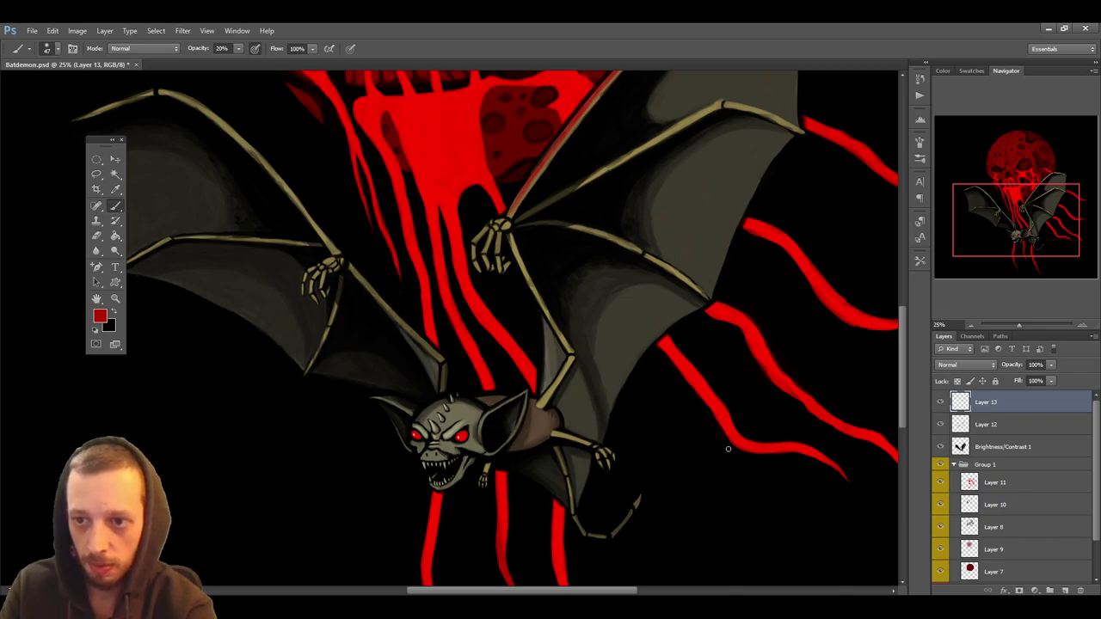
pyautogui.scroll(5, 728, 449)
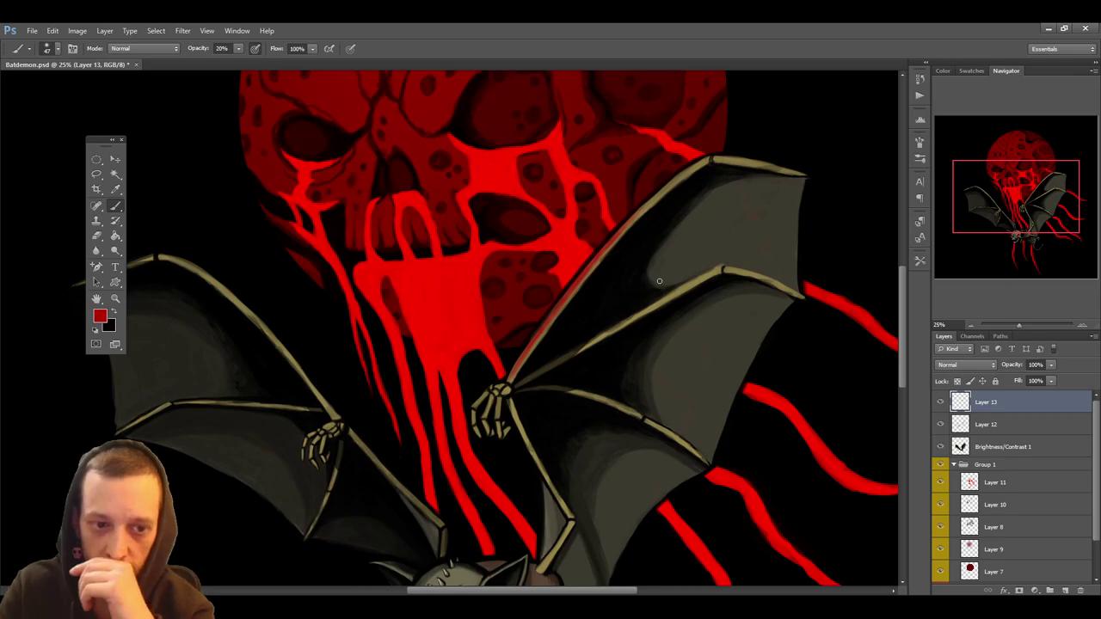
# Change the colour to bright red f10303, paint rim light on the wing arm bones and right claw at 45% opacity, and clean the left edge
pyautogui.click(100, 316)
pyautogui.click(202, 33)
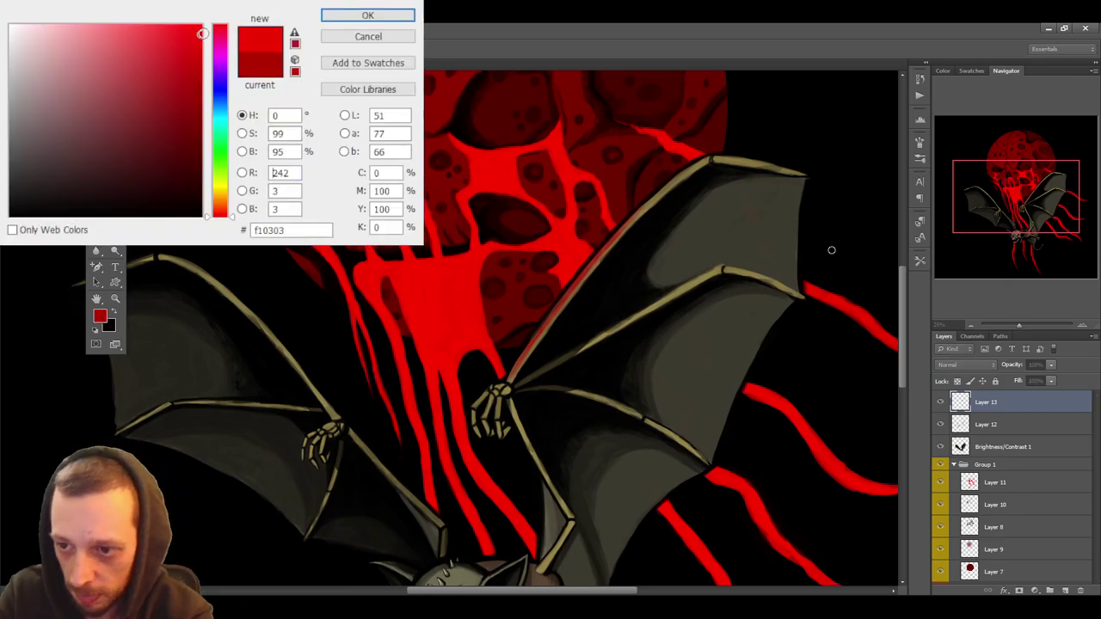
pyautogui.click(367, 15)
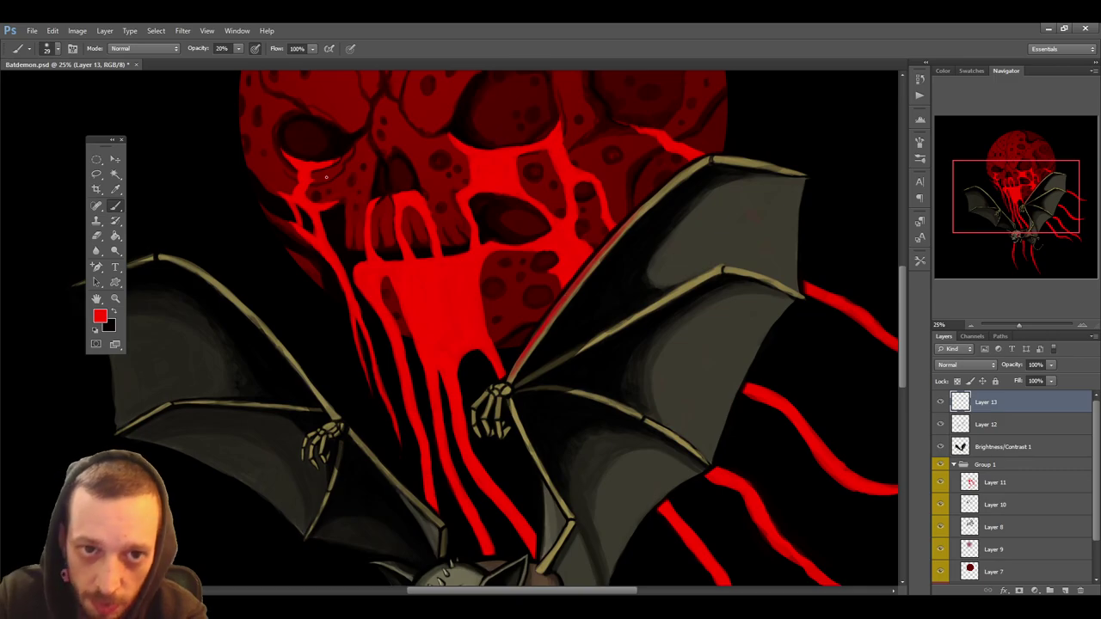
pyautogui.moveTo(237, 49); pyautogui.dragTo(259, 64)
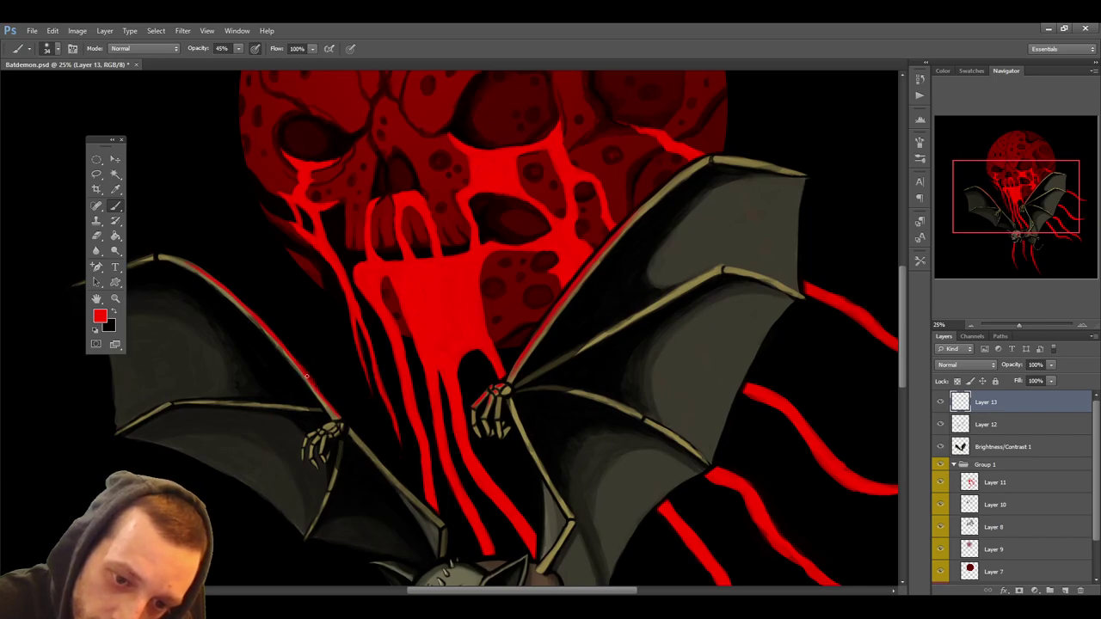
pyautogui.click(102, 235)
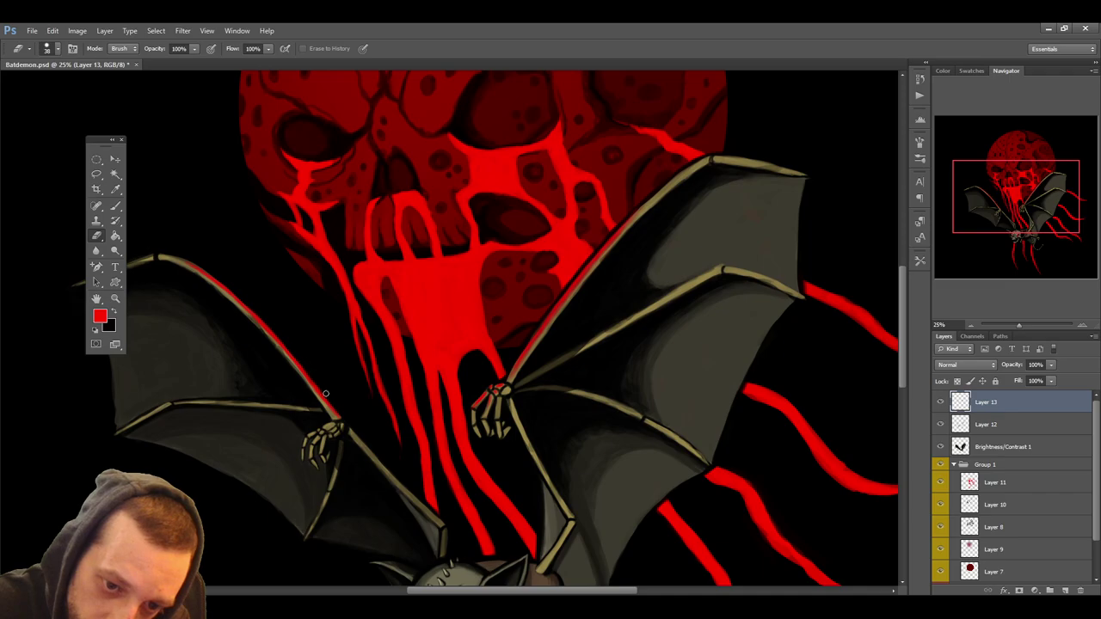
pyautogui.click(115, 206)
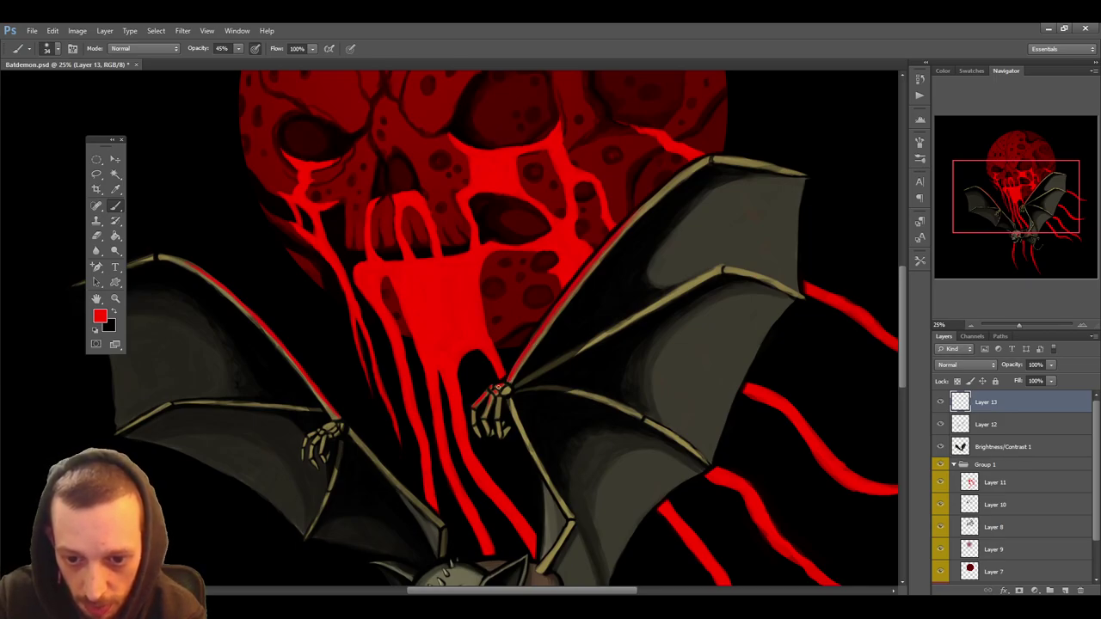
# Paint red highlights on the spikes of the bat's head with a size 10 brush at 45% opacity
pyautogui.moveTo(907, 330); pyautogui.dragTo(910, 376)
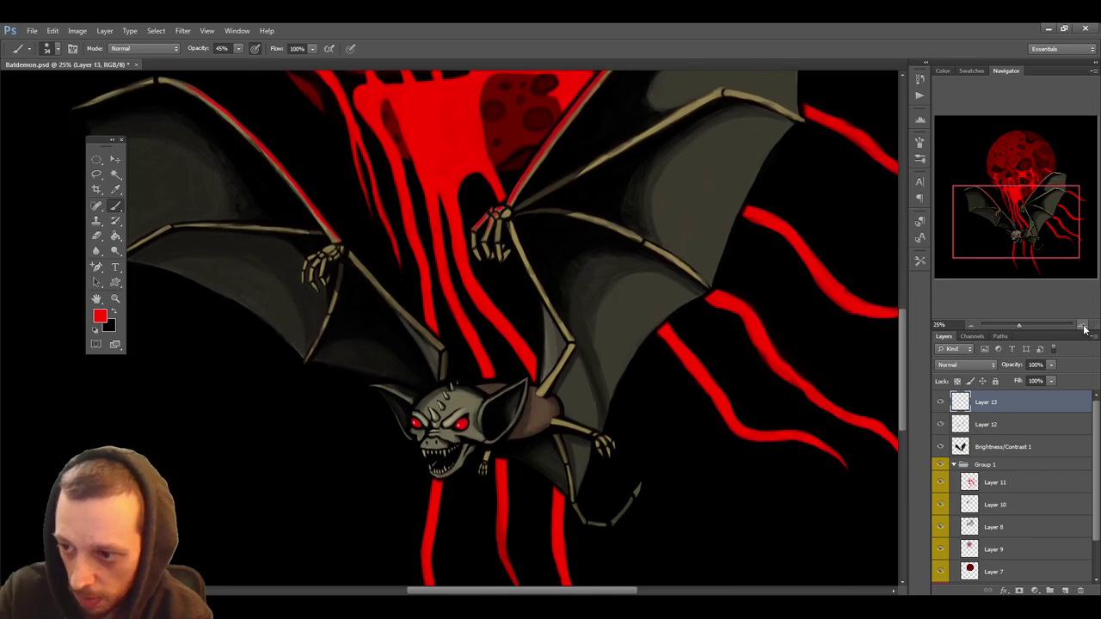
pyautogui.hotkey('ctrl', '+')
pyautogui.scroll(-3, 905, 354)
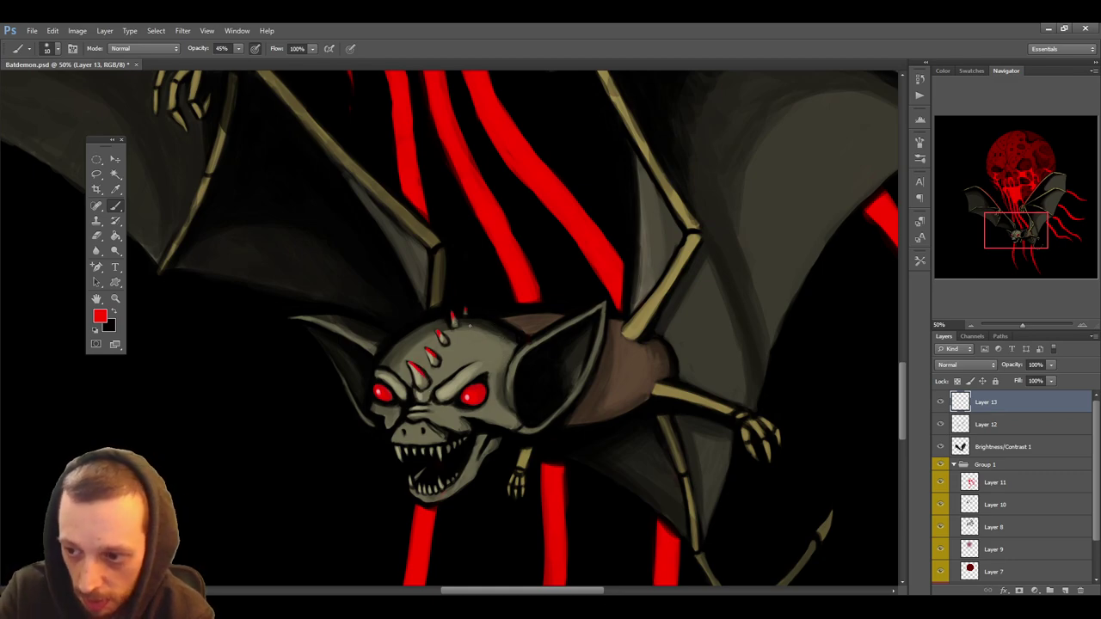
# Paint a soft red rim light along the top of the bat's head with a size 11 brush at 17% opacity
pyautogui.moveTo(238, 48); pyautogui.dragTo(230, 69)
pyautogui.press(']')
pyautogui.press(']')
pyautogui.press(']')
pyautogui.press(']')
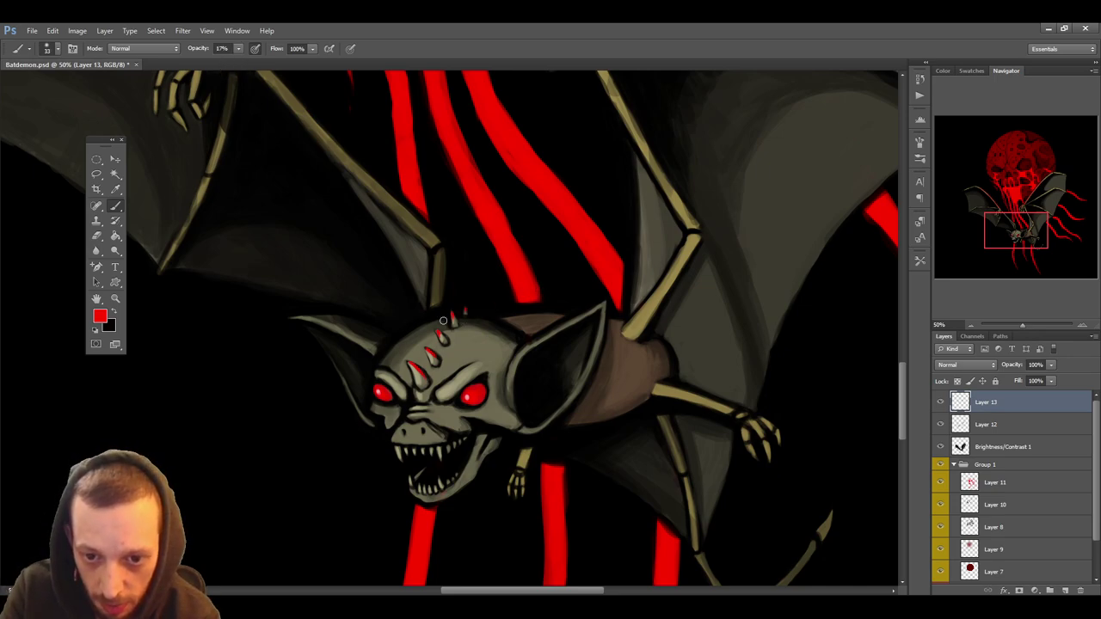
pyautogui.press('[')
pyautogui.press('[')
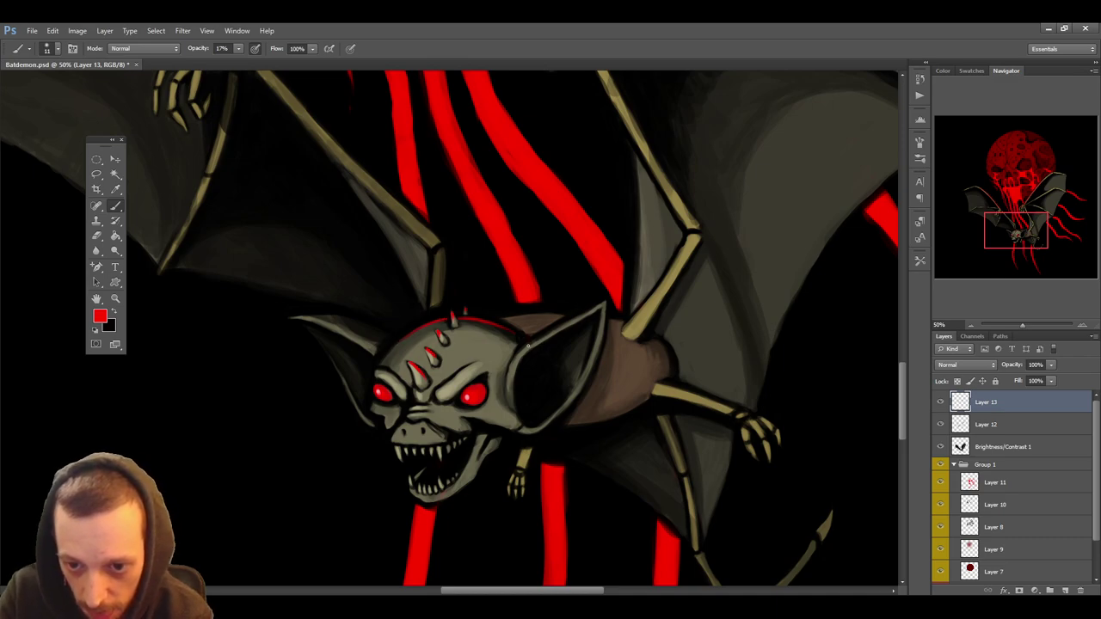
# Sample the olive-grey of the bat's right ear as the colour for a size 27 brush at 17% opacity
pyautogui.press('i')
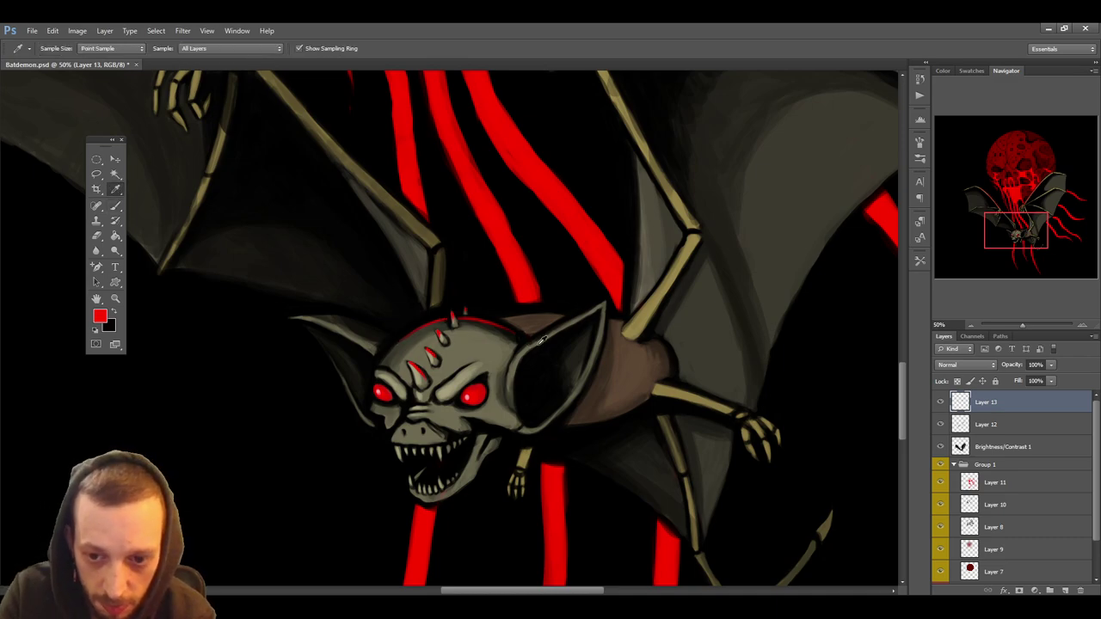
pyautogui.click(531, 344)
pyautogui.press('b')
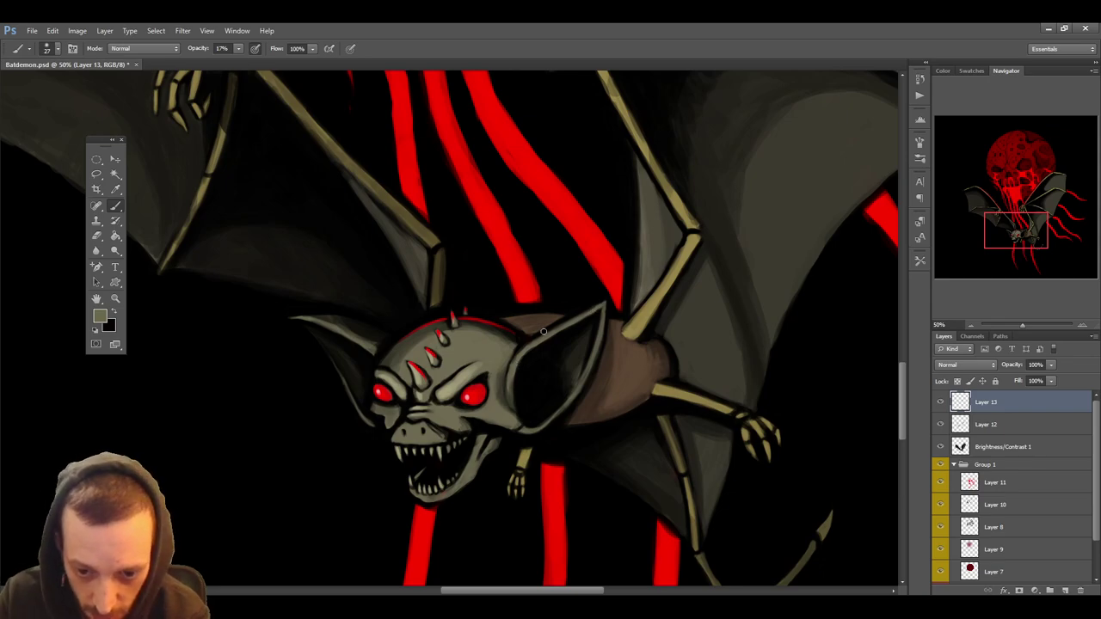
# Check the Brightness/Contrast 1 layer by toggling its visibility, select it for erasing, and save the document
pyautogui.click(941, 448)
pyautogui.click(941, 449)
pyautogui.click(1015, 448)
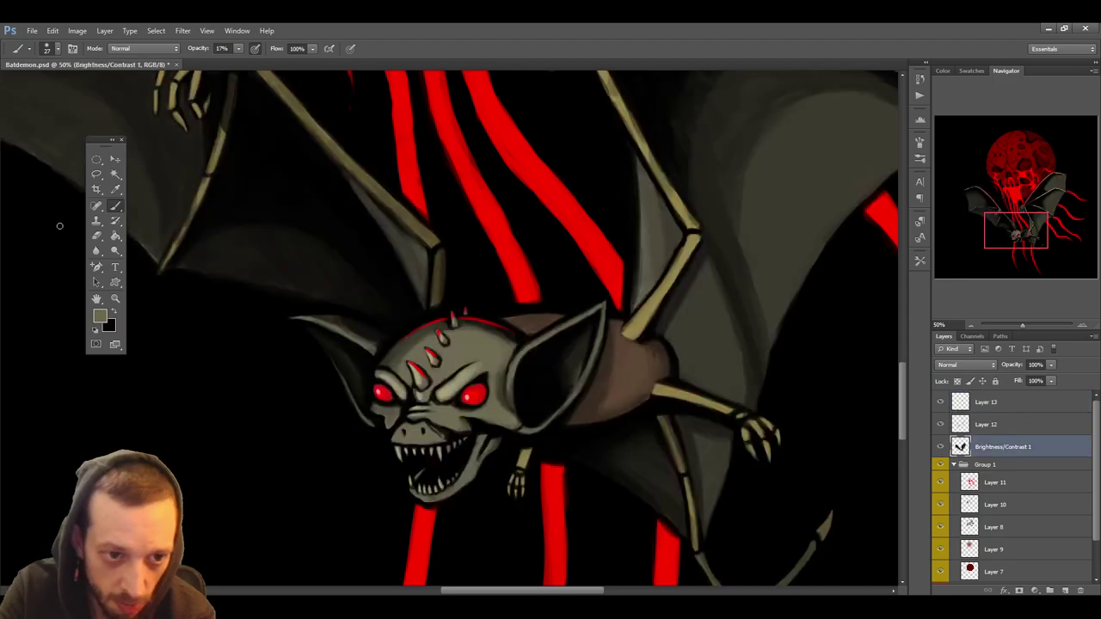
pyautogui.press('e')
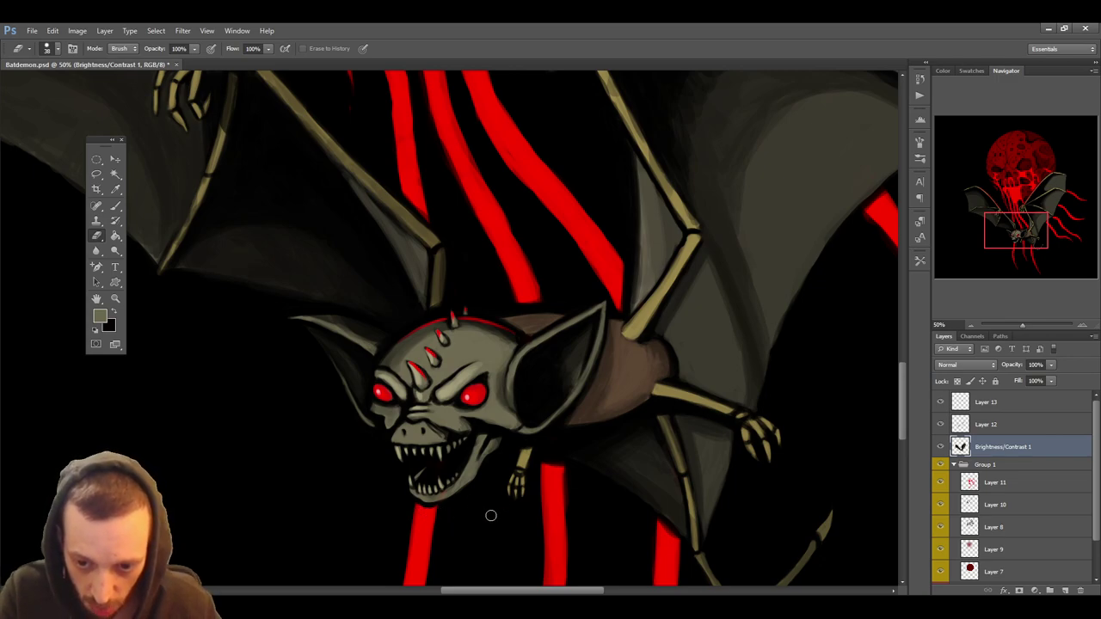
pyautogui.hotkey('ctrl', 's')
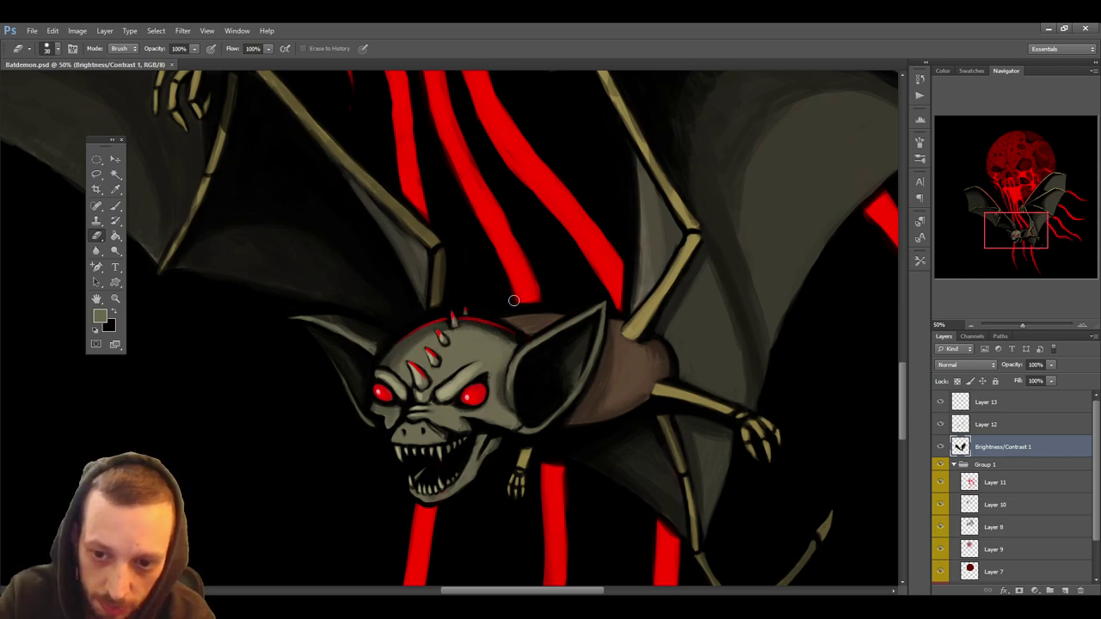
# Sample red from a blood drip and paint along the right ear's upper edge with a small brush at 17% opacity
pyautogui.click(119, 191)
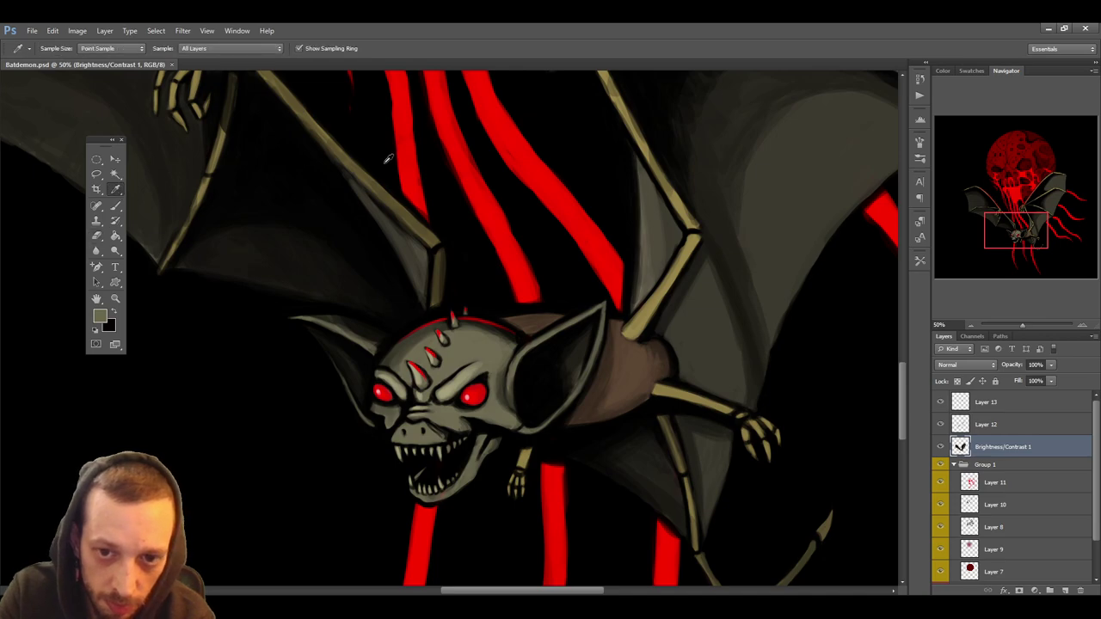
pyautogui.click(406, 171)
pyautogui.click(115, 207)
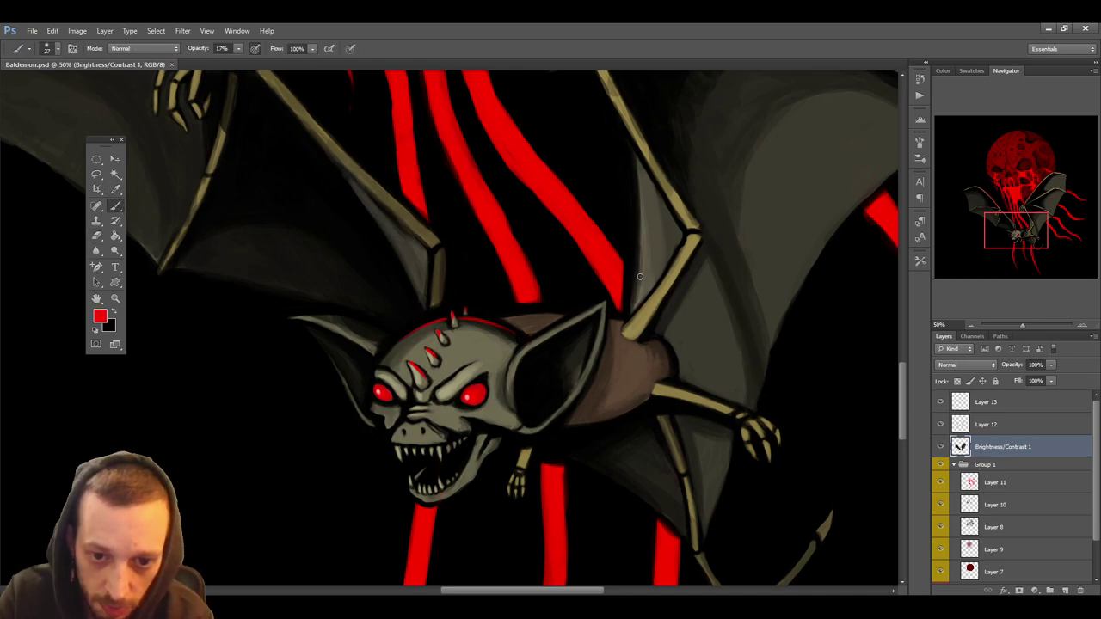
pyautogui.press('[')
pyautogui.press('[')
pyautogui.press('[')
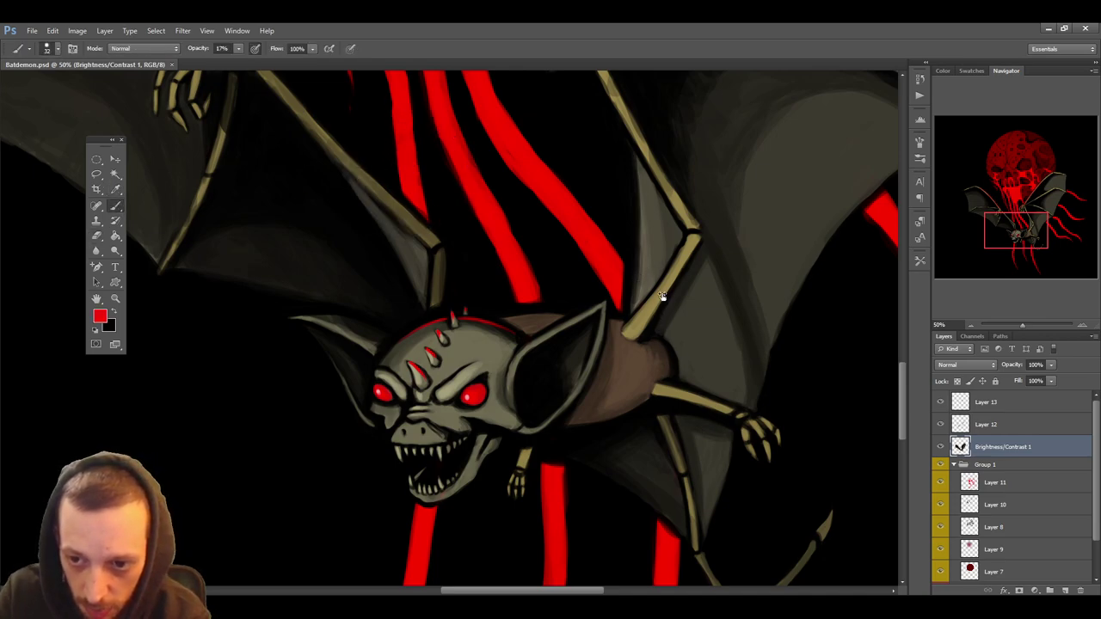
pyautogui.press('[')
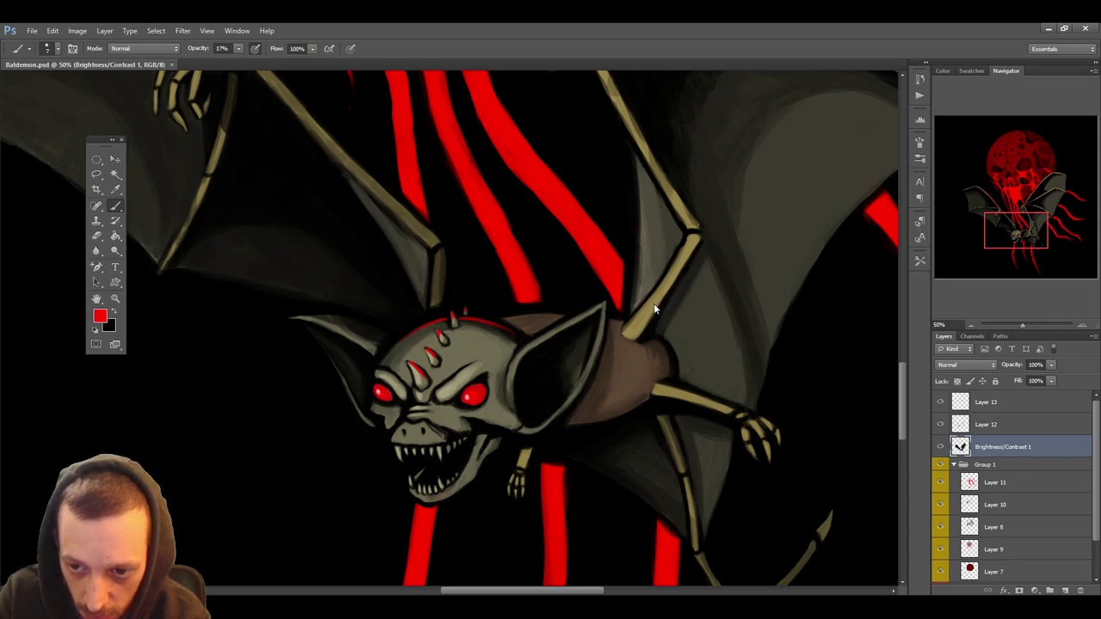
pyautogui.press('[')
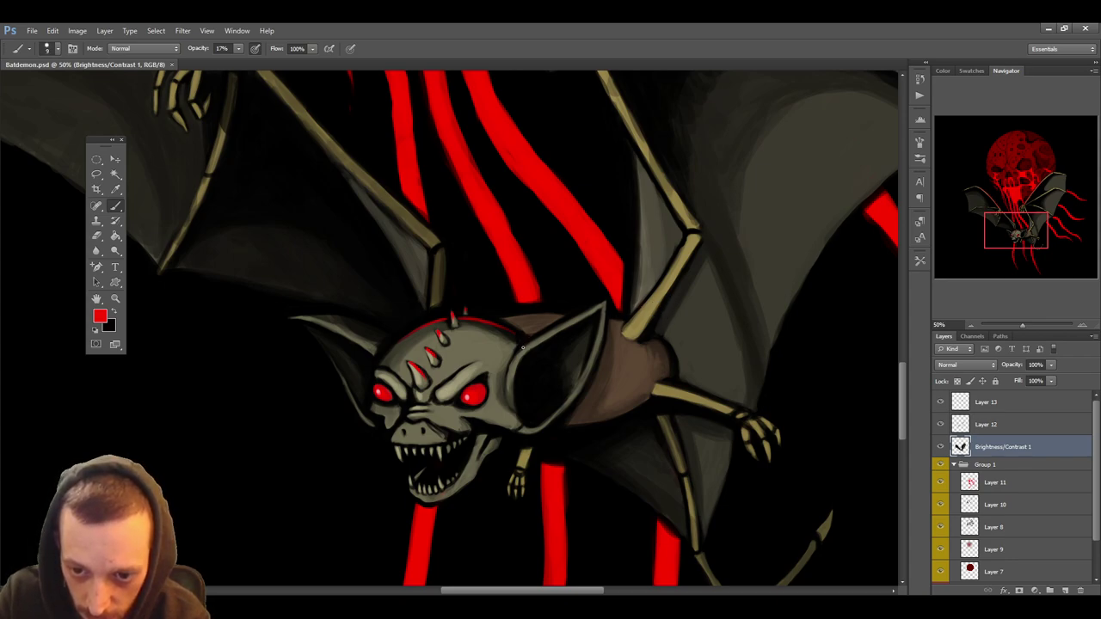
pyautogui.moveTo(536, 336); pyautogui.dragTo(541, 332)
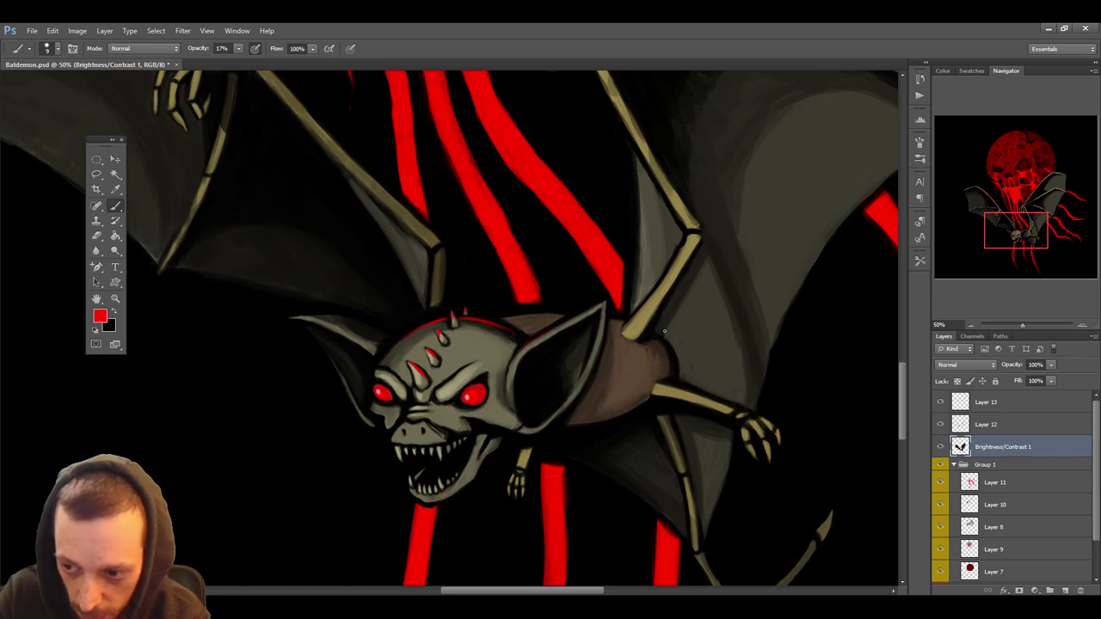
# Switch to Layer 13, paint red highlights along the right ear's edge and both brows, and save the document
pyautogui.hotkey('alt', ']')
pyautogui.hotkey('alt', ']')
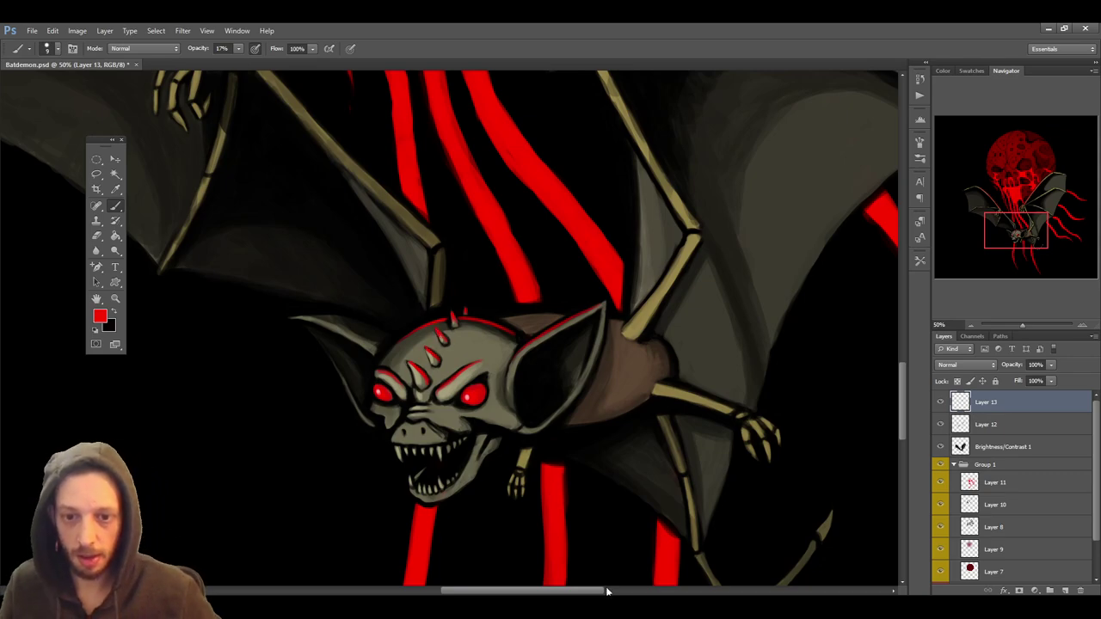
pyautogui.hotkey('ctrl', 's')
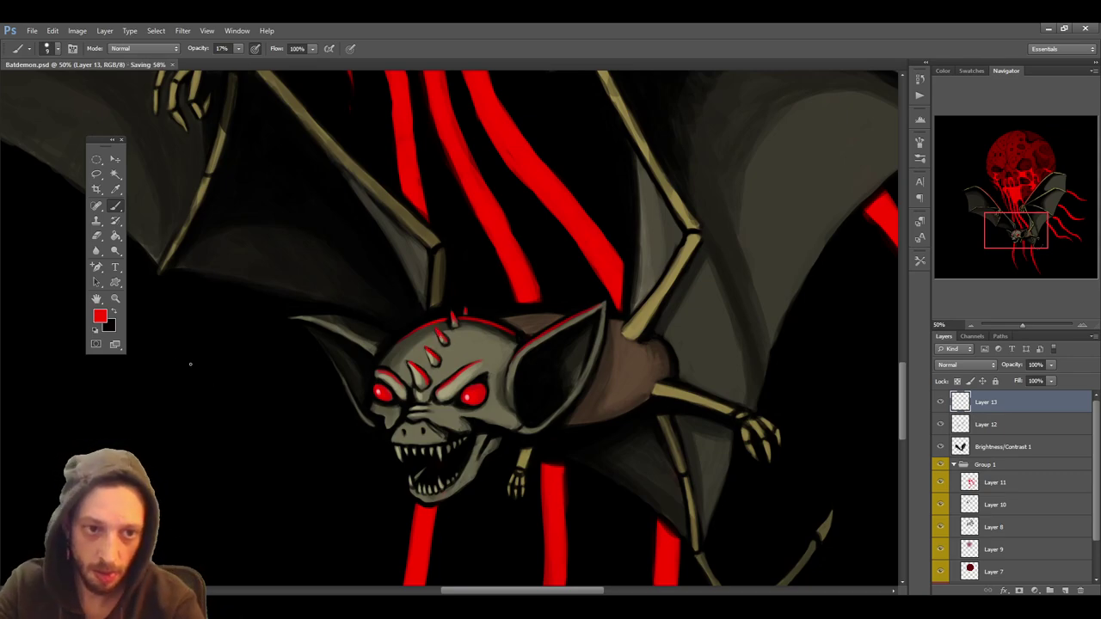
# Sample the tan of the large forehead spike and retouch the red-lit head spikes with a fine brush at 17% opacity
pyautogui.press('i')
pyautogui.click(411, 365)
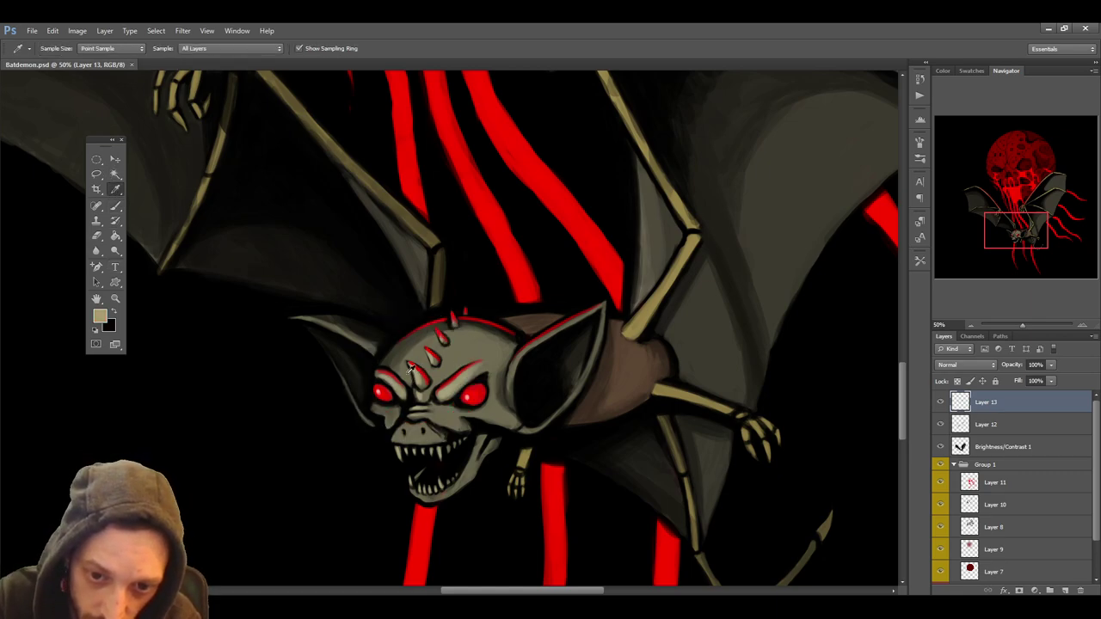
pyautogui.click(115, 206)
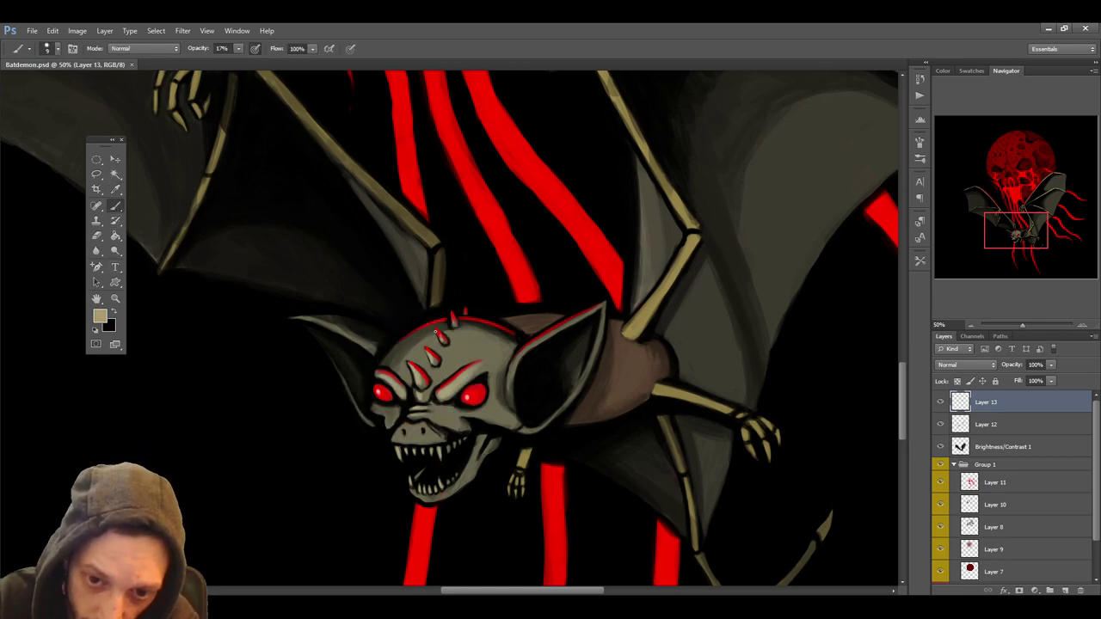
pyautogui.click(436, 332)
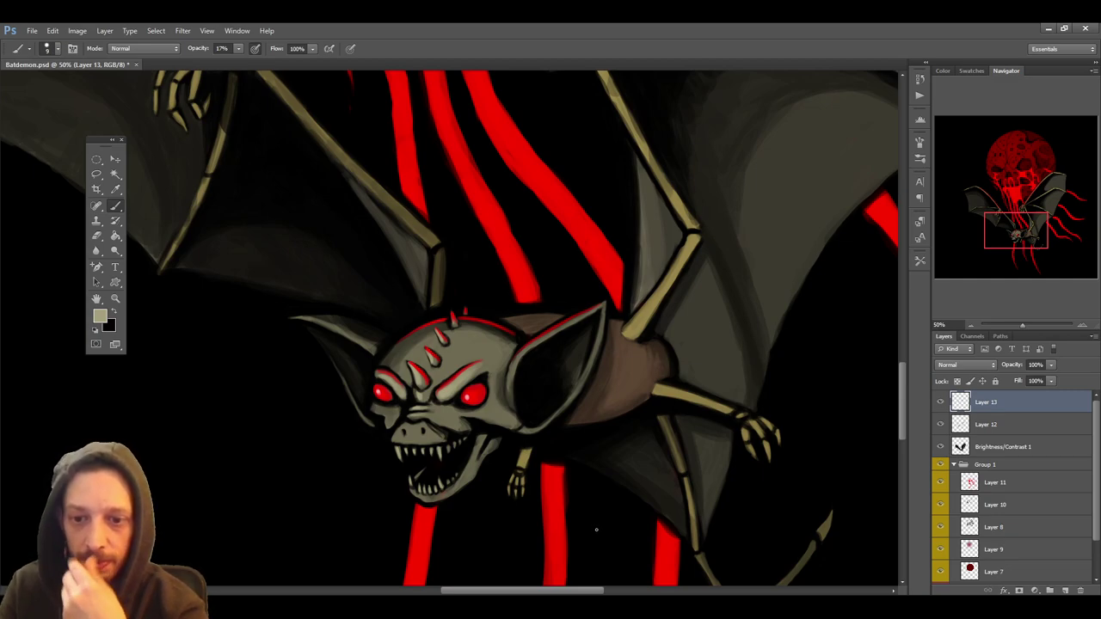
# Sample the bright red from the drips and paint a size 16 highlight along the right wing's bone nearest the body
pyautogui.click(116, 189)
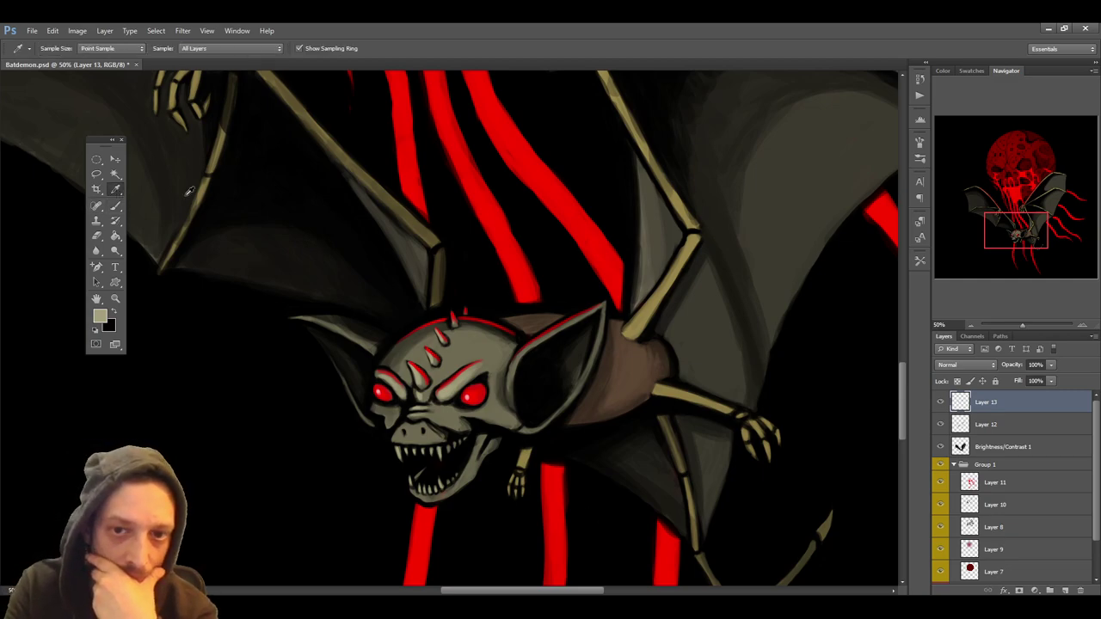
pyautogui.click(471, 195)
pyautogui.click(115, 206)
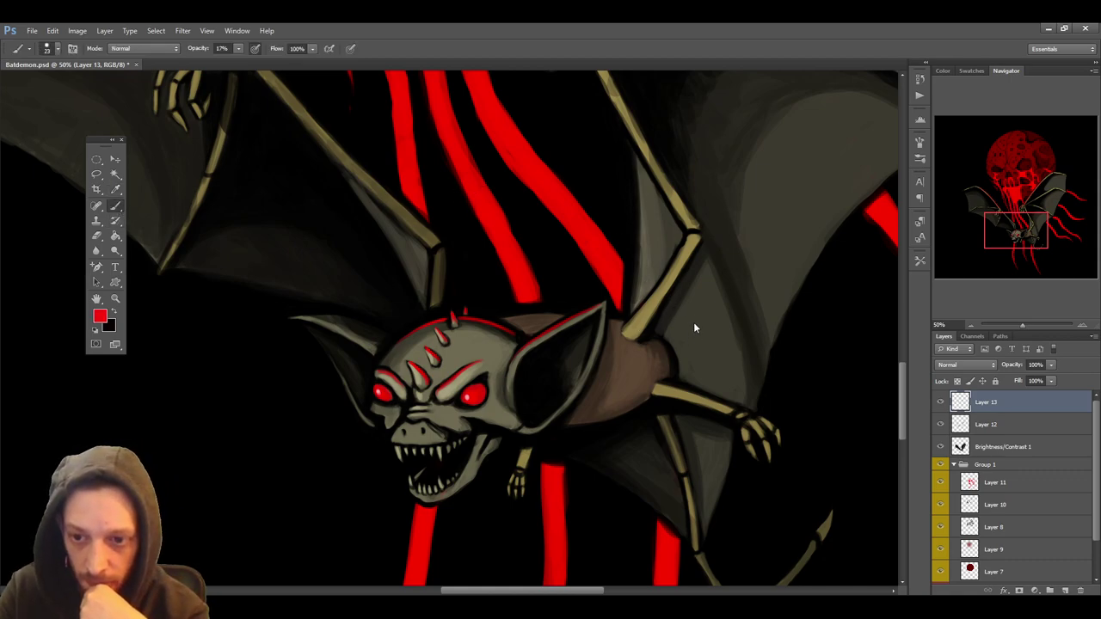
pyautogui.press('[')
pyautogui.press('[')
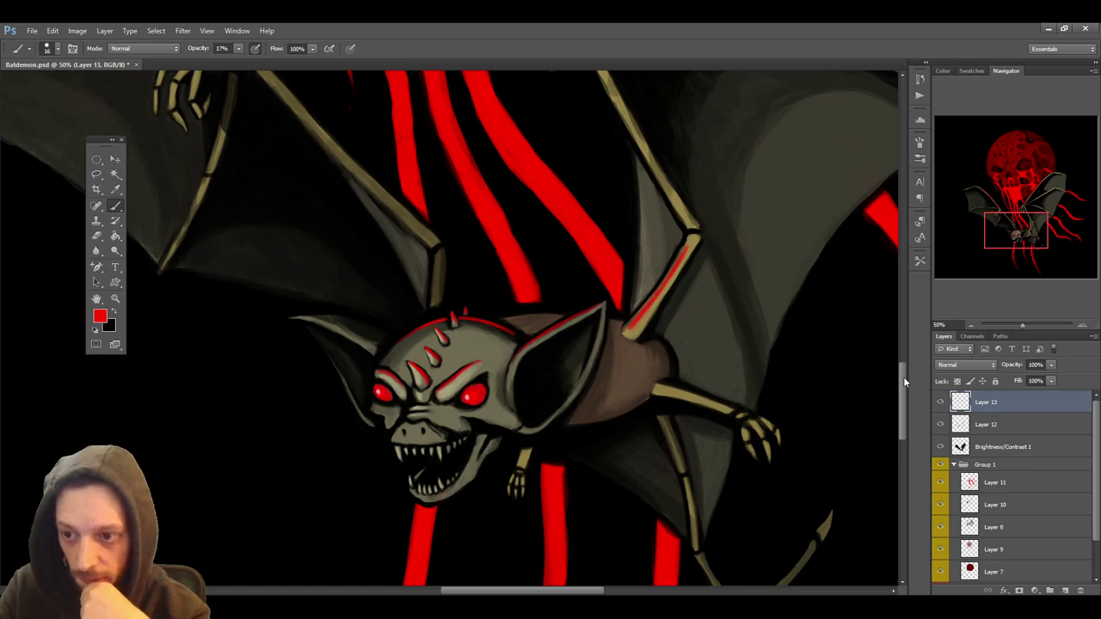
pyautogui.moveTo(903, 377)
pyautogui.mouseDown()
pyautogui.moveTo(907, 316)
pyautogui.moveTo(906, 359)
pyautogui.mouseUp()
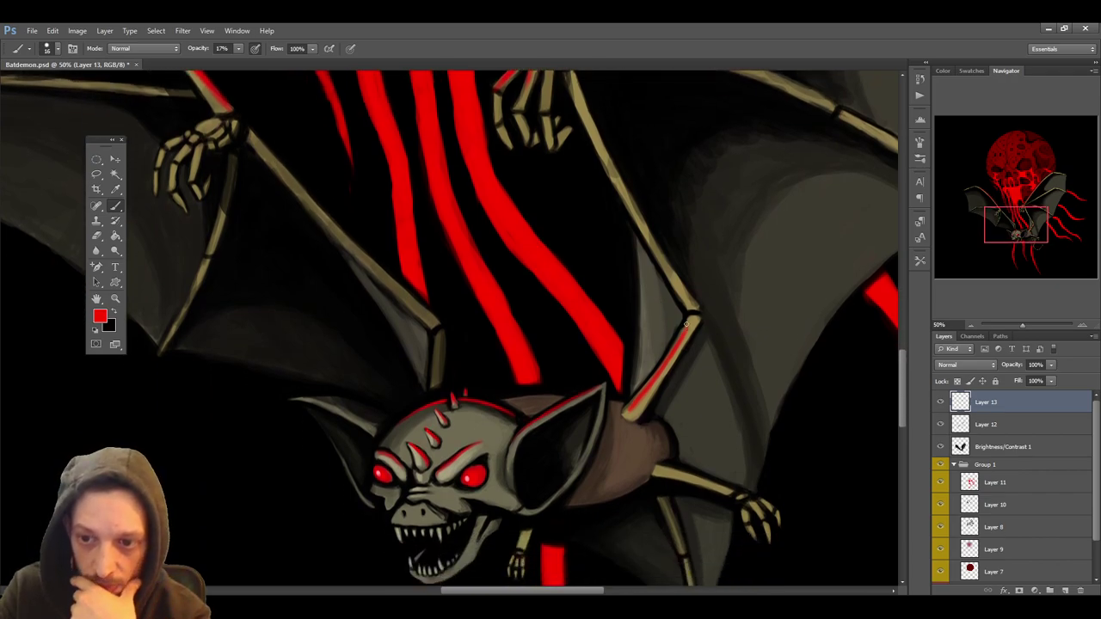
pyautogui.moveTo(678, 338)
pyautogui.mouseDown()
pyautogui.moveTo(686, 327)
pyautogui.moveTo(655, 377)
pyautogui.mouseUp()
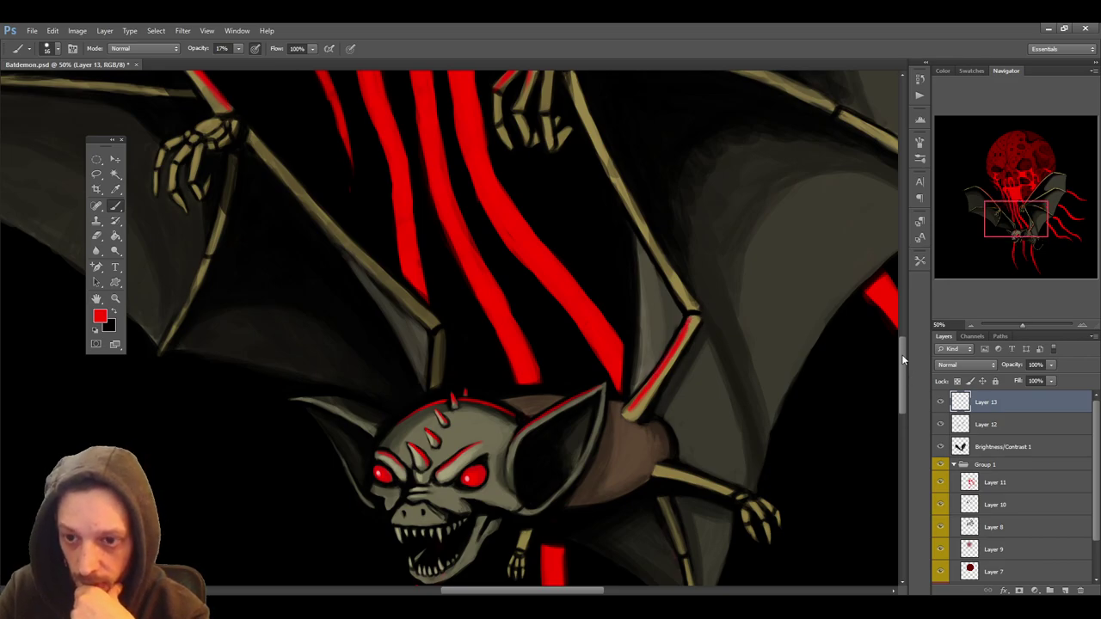
# Reduce the brush to size 13 and paint a red highlight along the left wing's long bone between hand and elbow
pyautogui.scroll(5, 747, 311)
pyautogui.press('[')
pyautogui.press('[')
pyautogui.press('[')
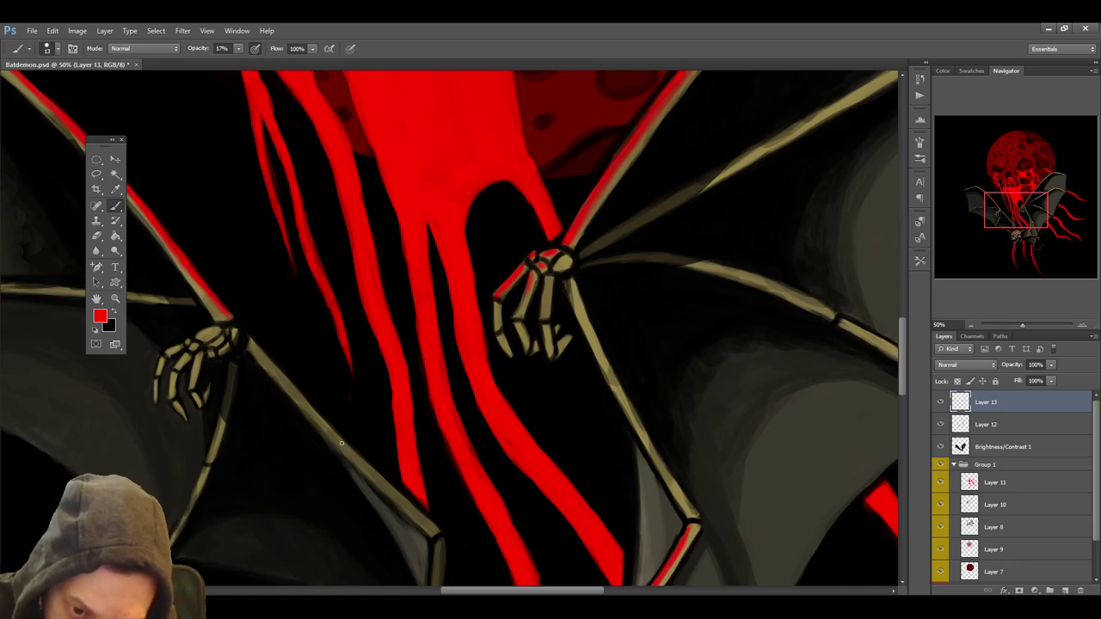
pyautogui.moveTo(355, 454); pyautogui.dragTo(395, 492)
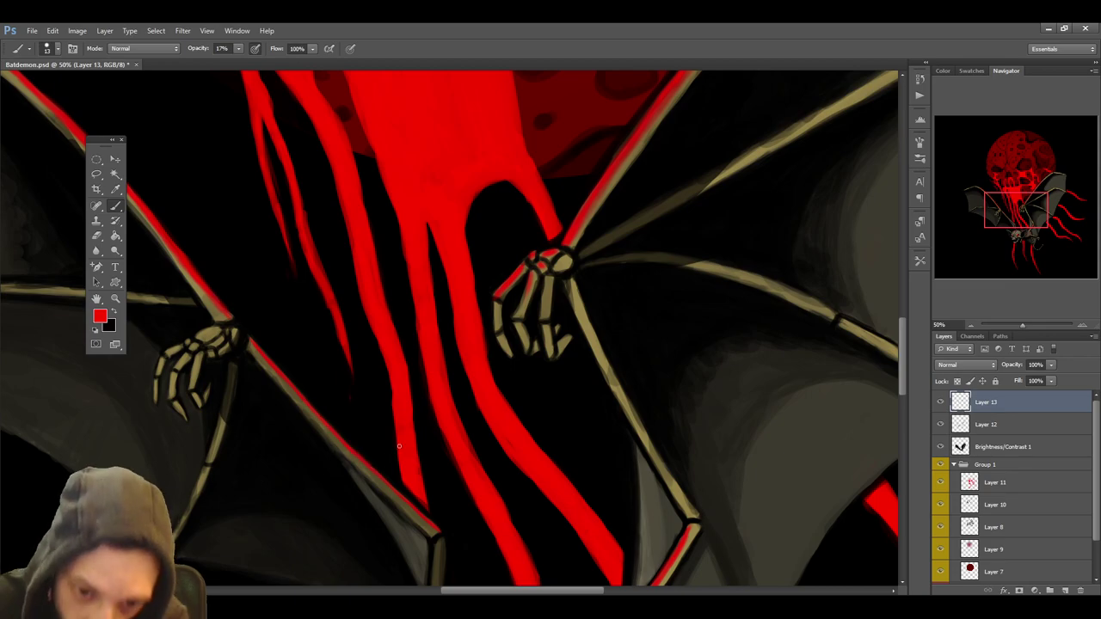
# Paint red edges on the left wing's short bone above the head and on the right wing's bone just above its elbow
pyautogui.scroll(-5, 398, 445)
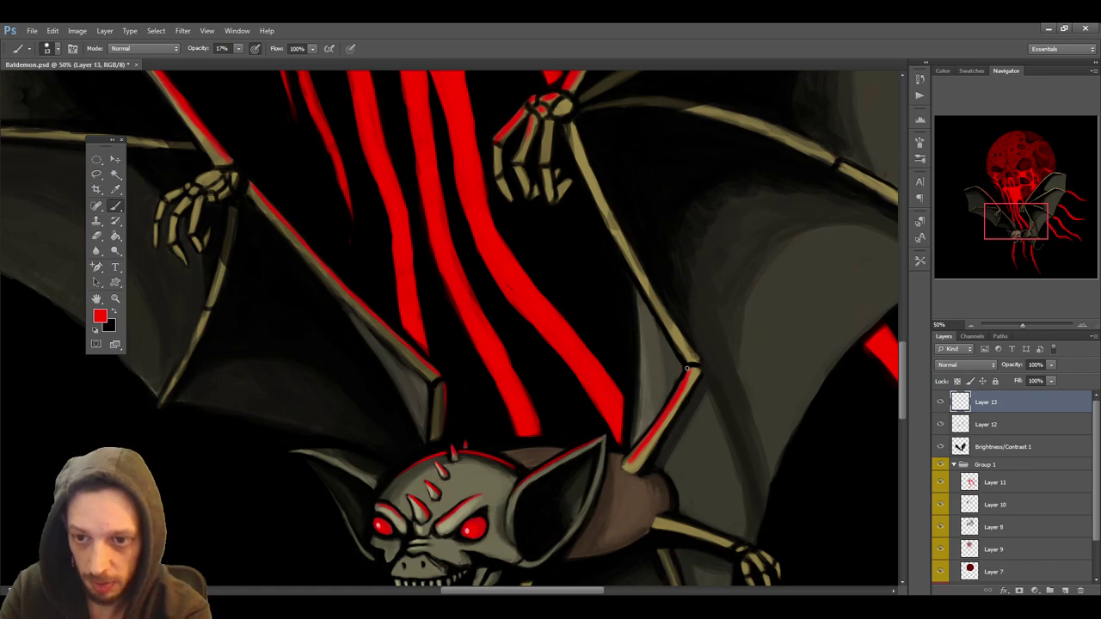
pyautogui.scroll(3, 774, 370)
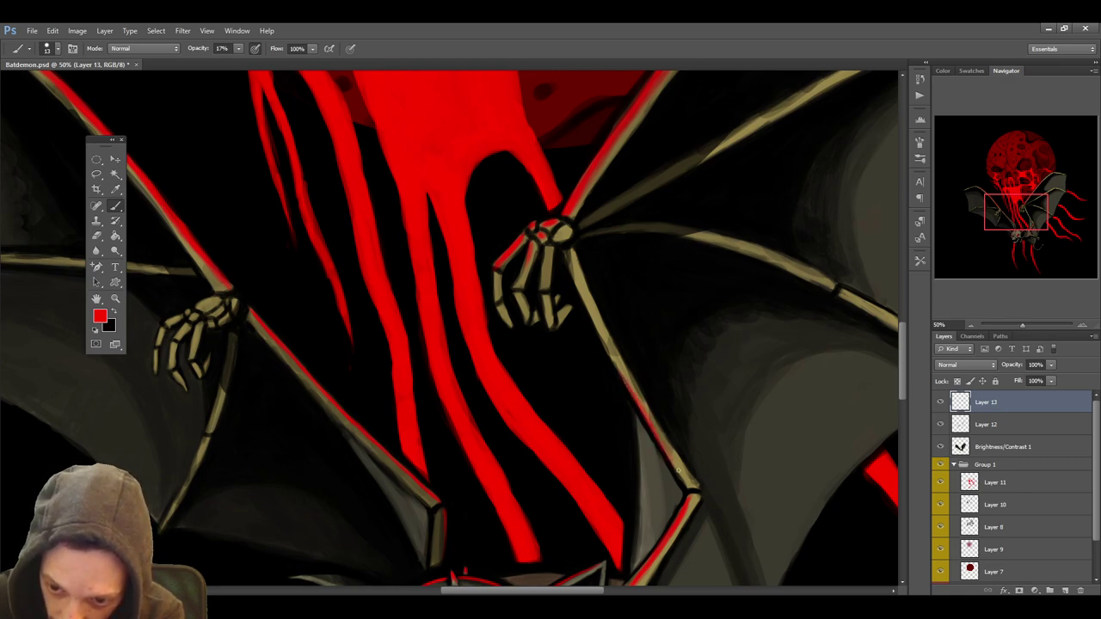
pyautogui.moveTo(677, 455); pyautogui.dragTo(676, 468)
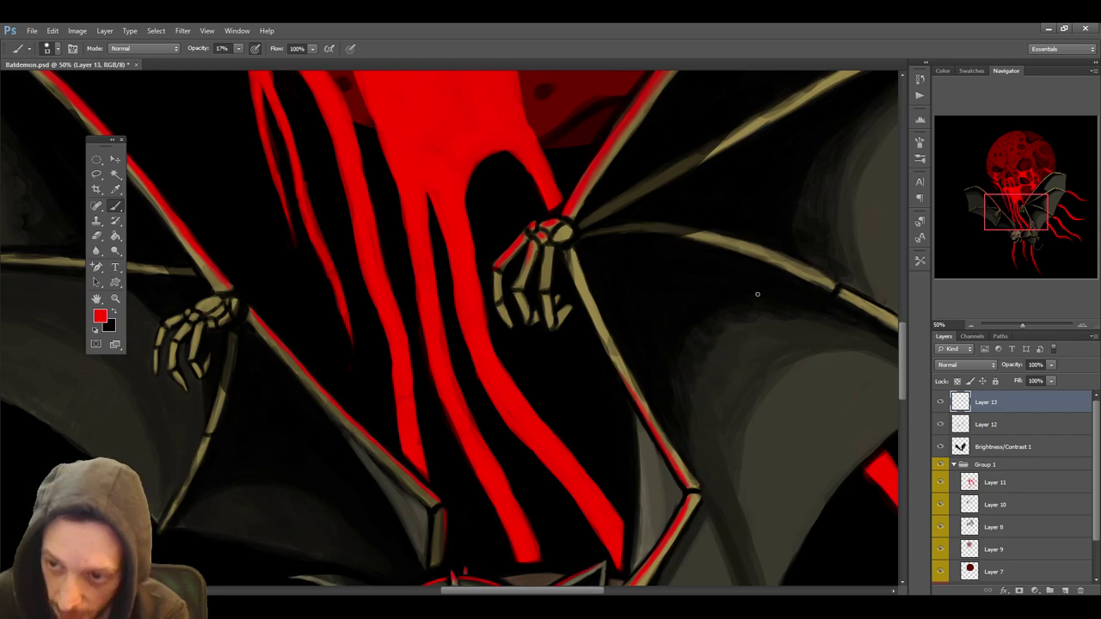
# Save the Batdemon.psd document
pyautogui.click(972, 325)
pyautogui.click(972, 325)
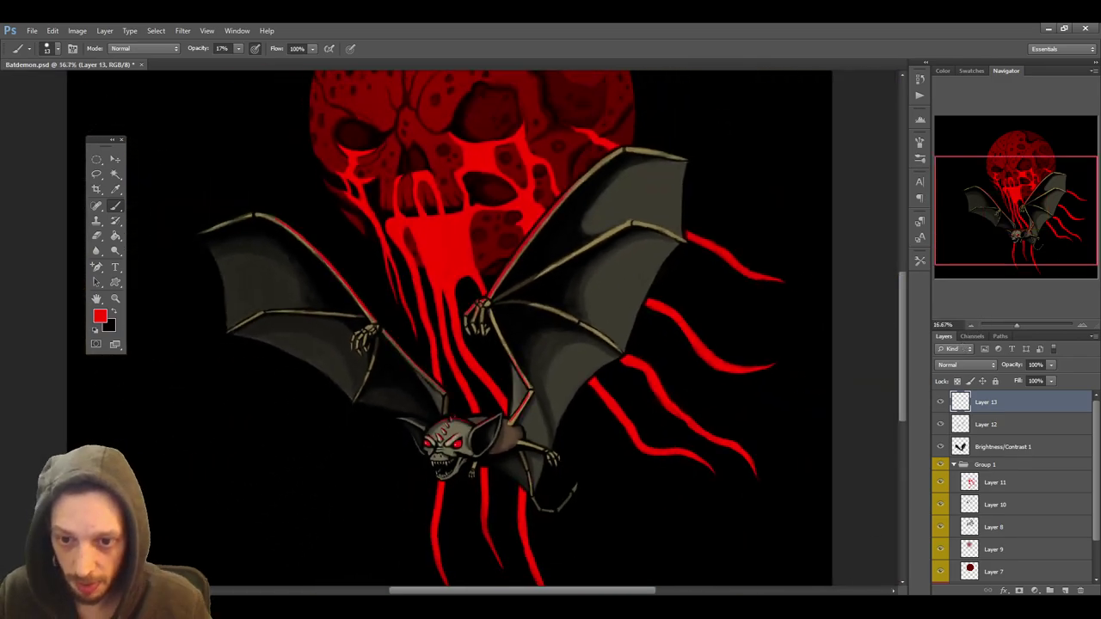
pyautogui.hotkey('ctrl', 's')
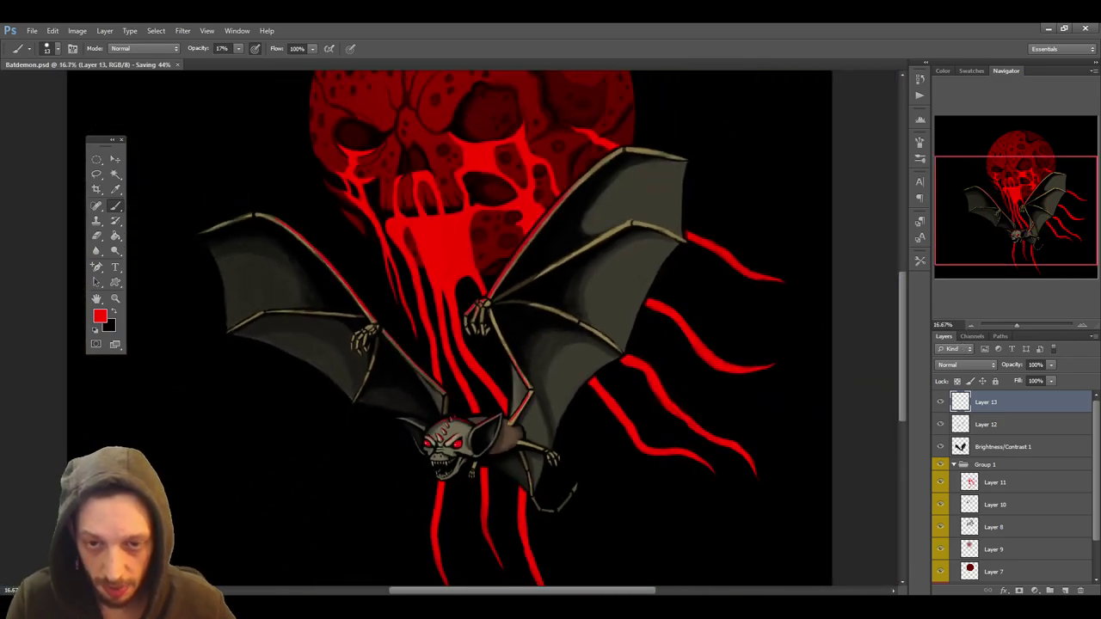
# Paint red highlights on the knuckles and finger bones of the left wing's hand, then switch to the Eraser
pyautogui.scroll(-2, 665, 520)
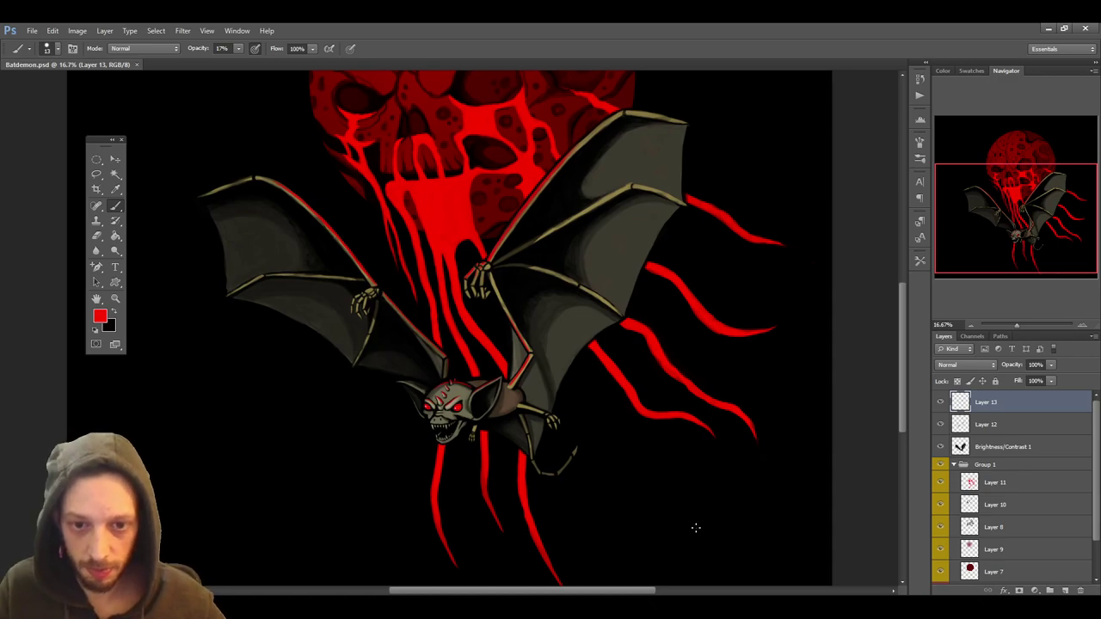
pyautogui.click(1082, 327)
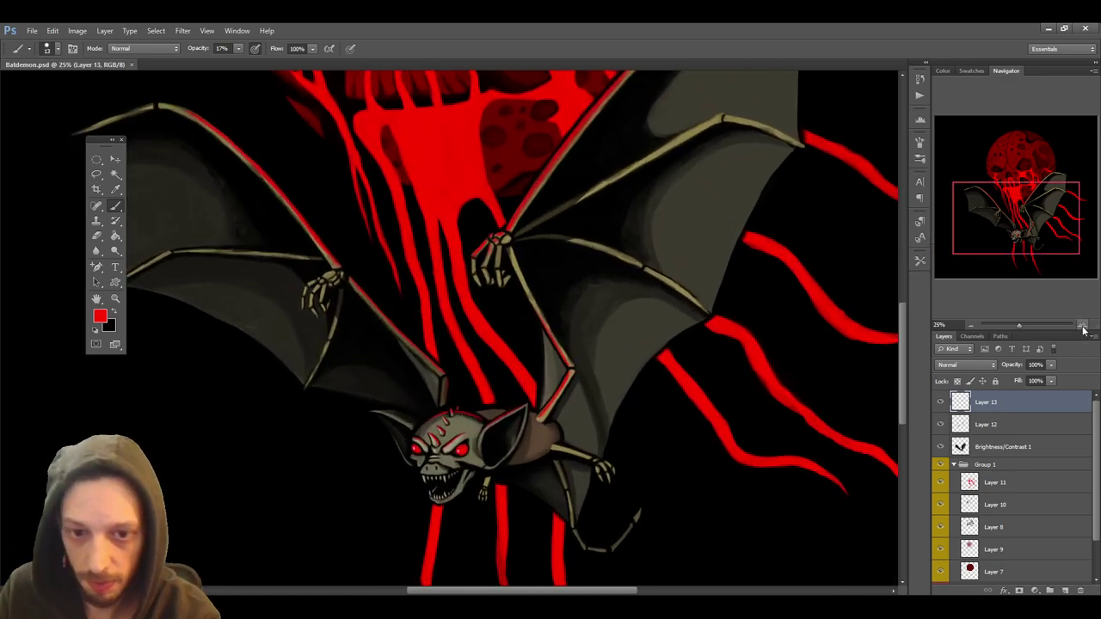
pyautogui.click(1082, 327)
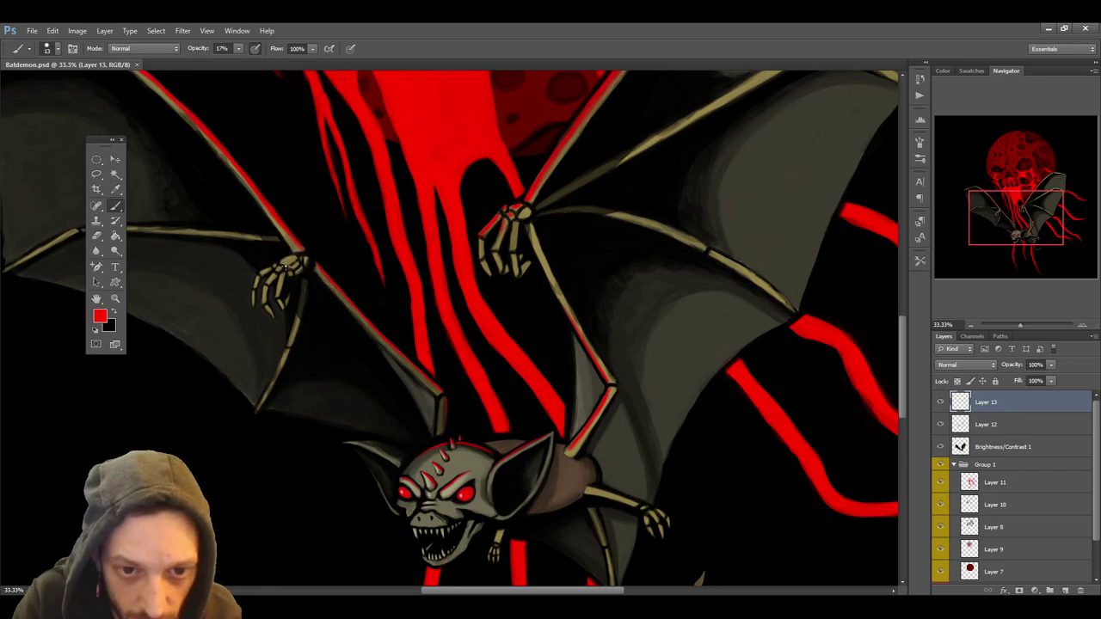
pyautogui.moveTo(286, 262); pyautogui.dragTo(293, 259)
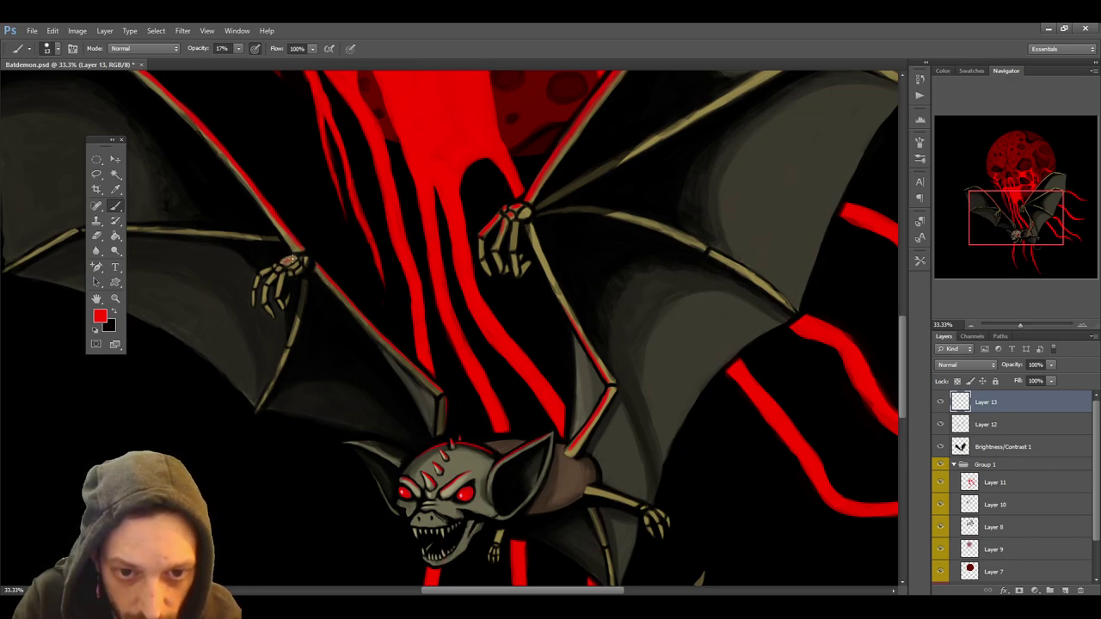
pyautogui.click(285, 261)
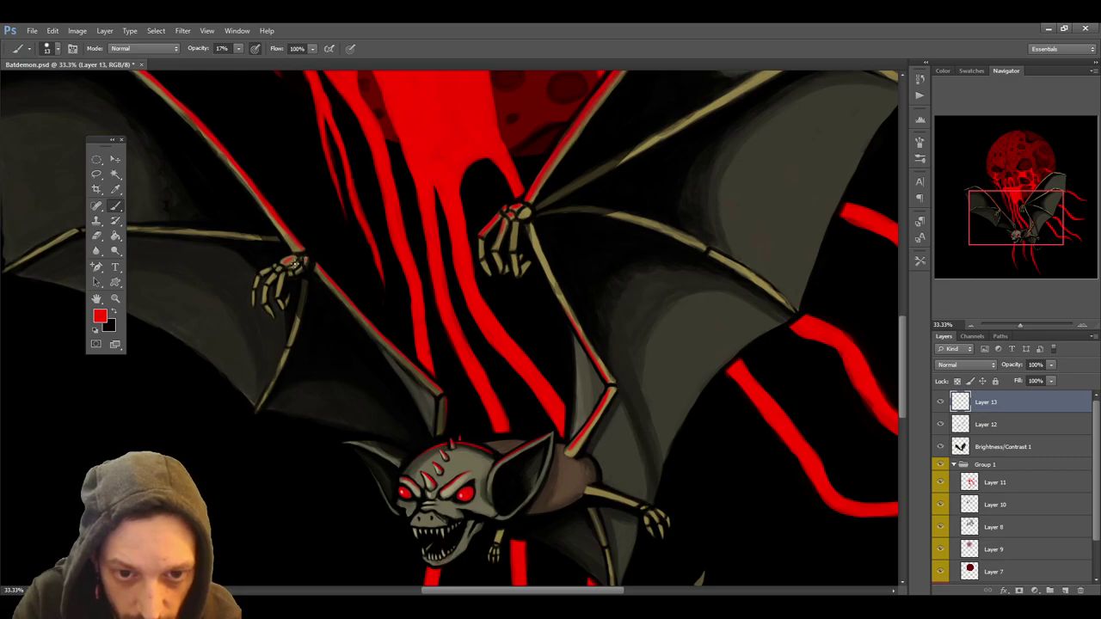
pyautogui.click(289, 262)
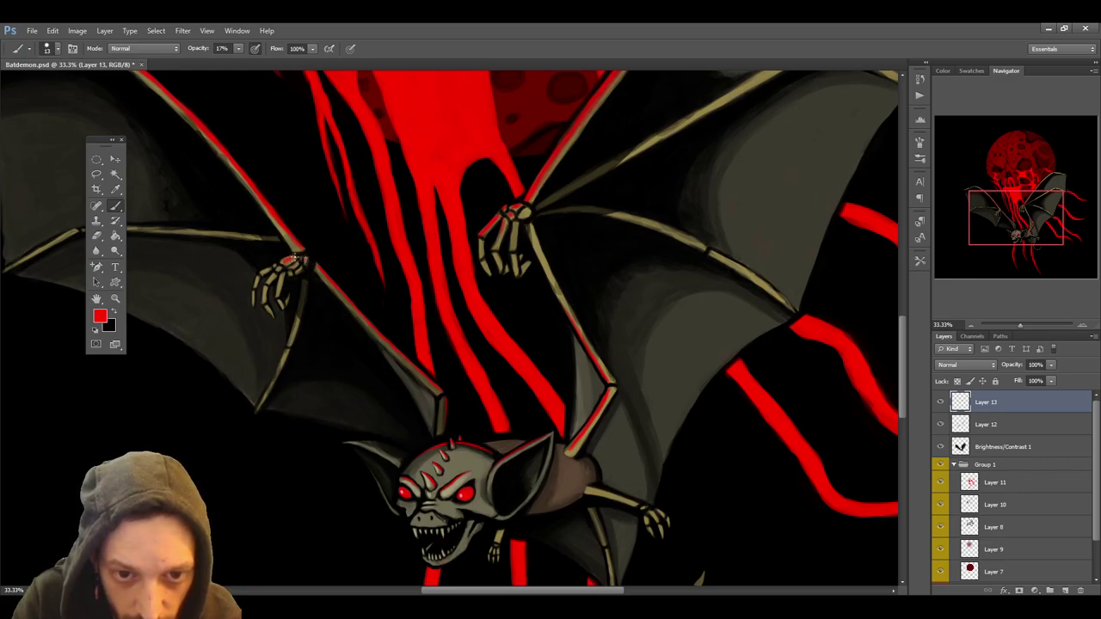
pyautogui.click(291, 259)
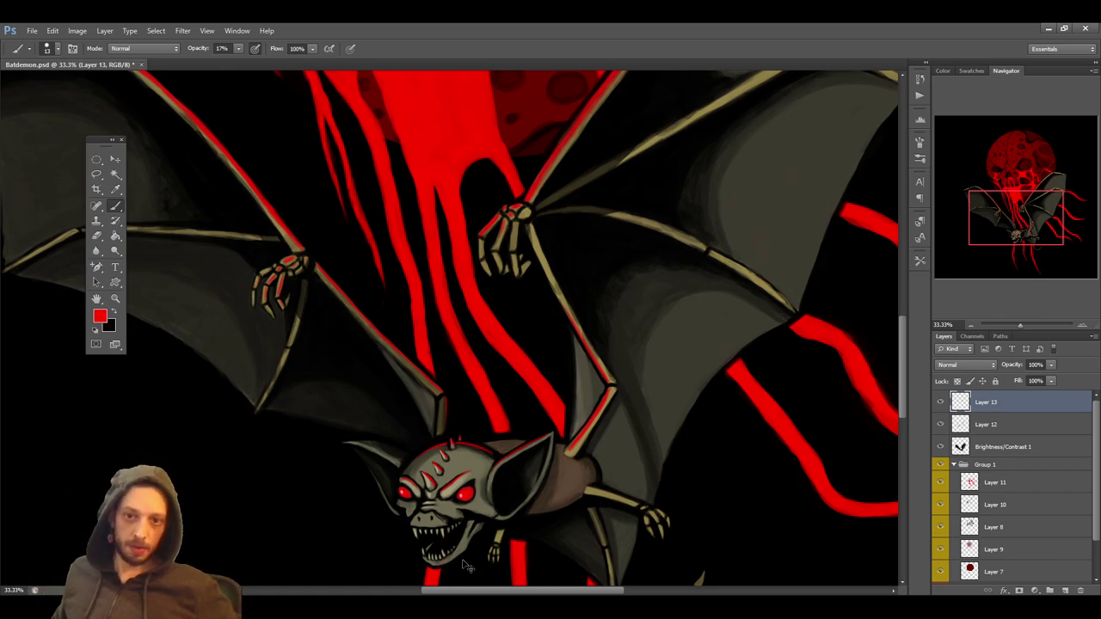
pyautogui.click(96, 235)
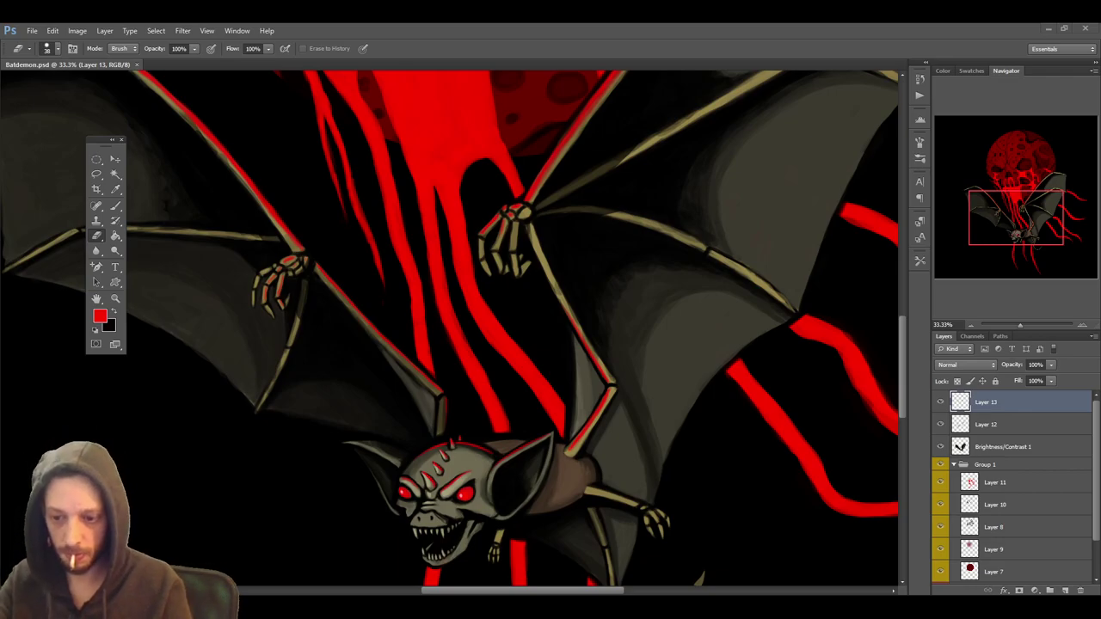
# Review the whole bat and skull moon composition, including in full-screen view, to judge the red rim lighting
pyautogui.scroll(-3, 730, 490)
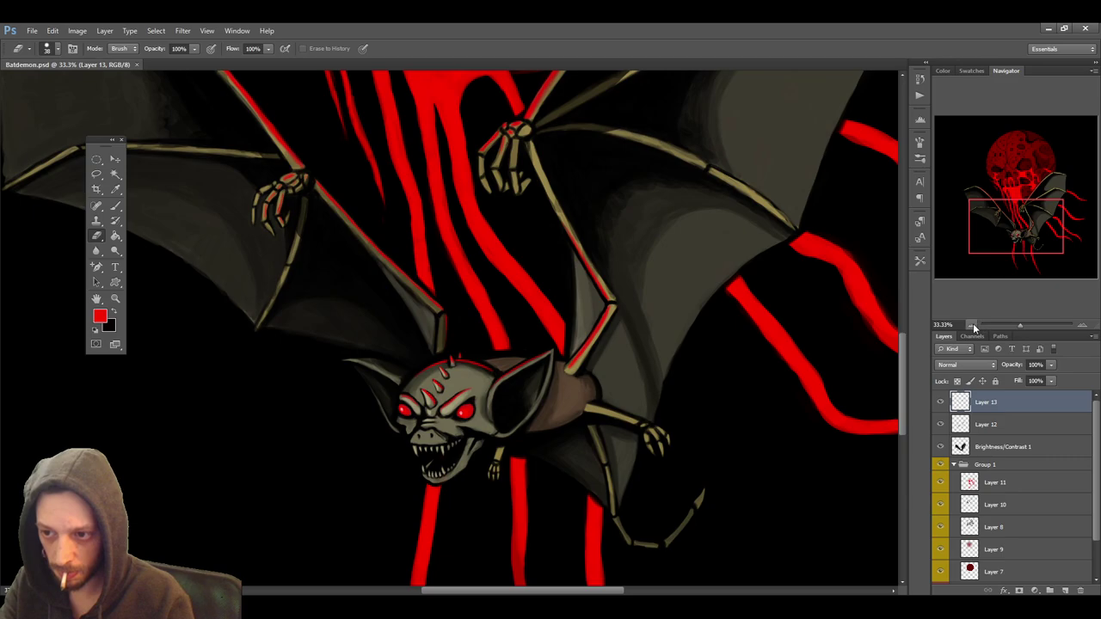
pyautogui.click(973, 324)
pyautogui.click(972, 323)
pyautogui.scroll(2, 808, 356)
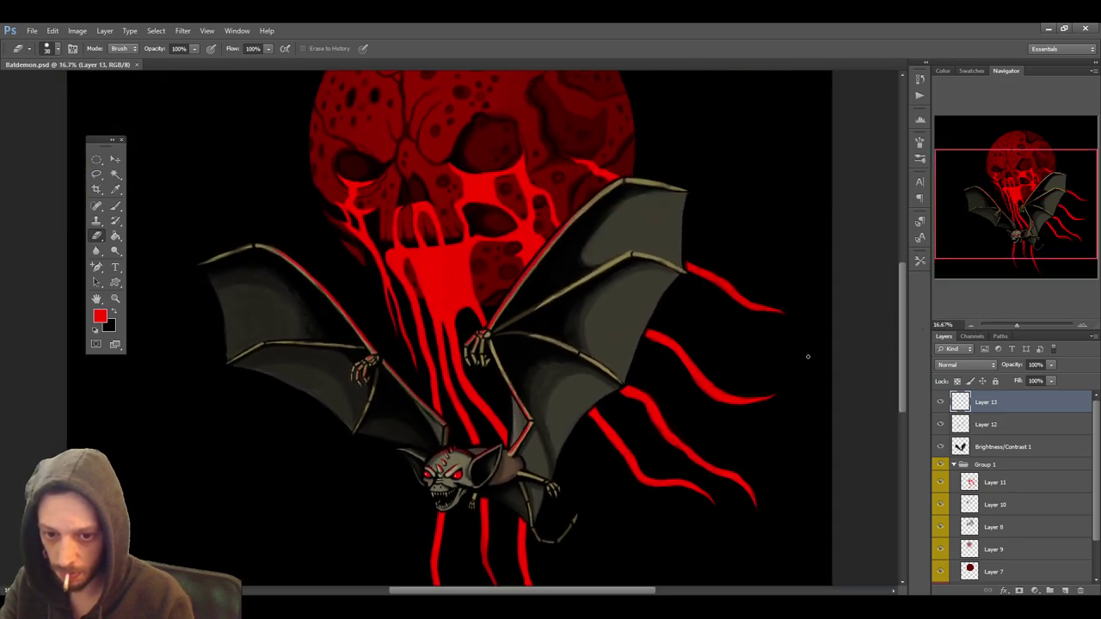
pyautogui.scroll(-1, 807, 356)
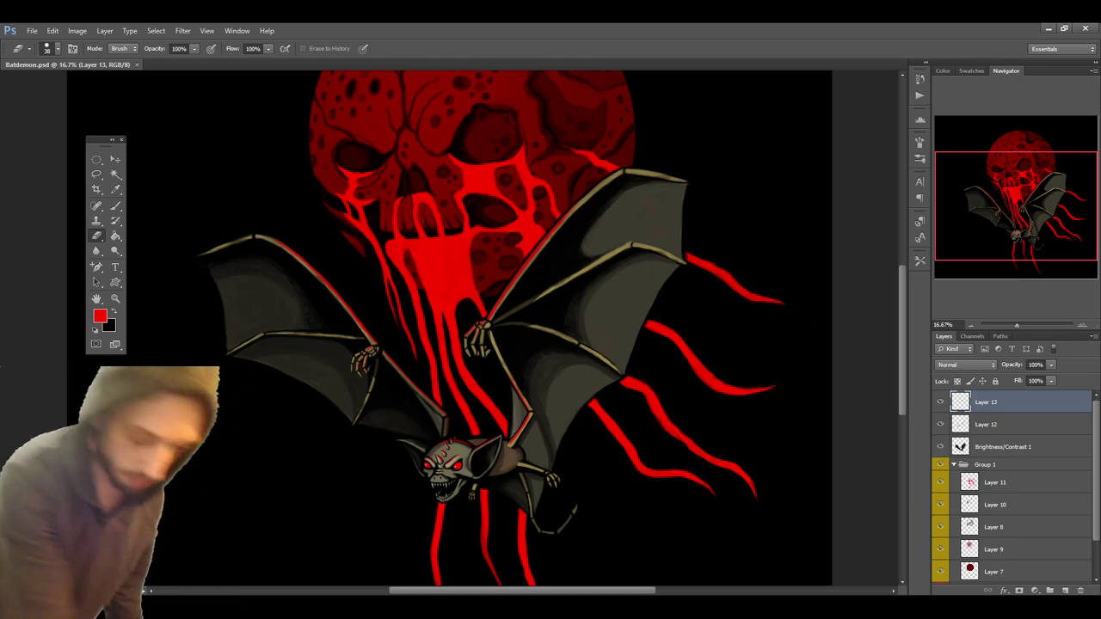
pyautogui.moveTo(484, 592); pyautogui.dragTo(299, 593)
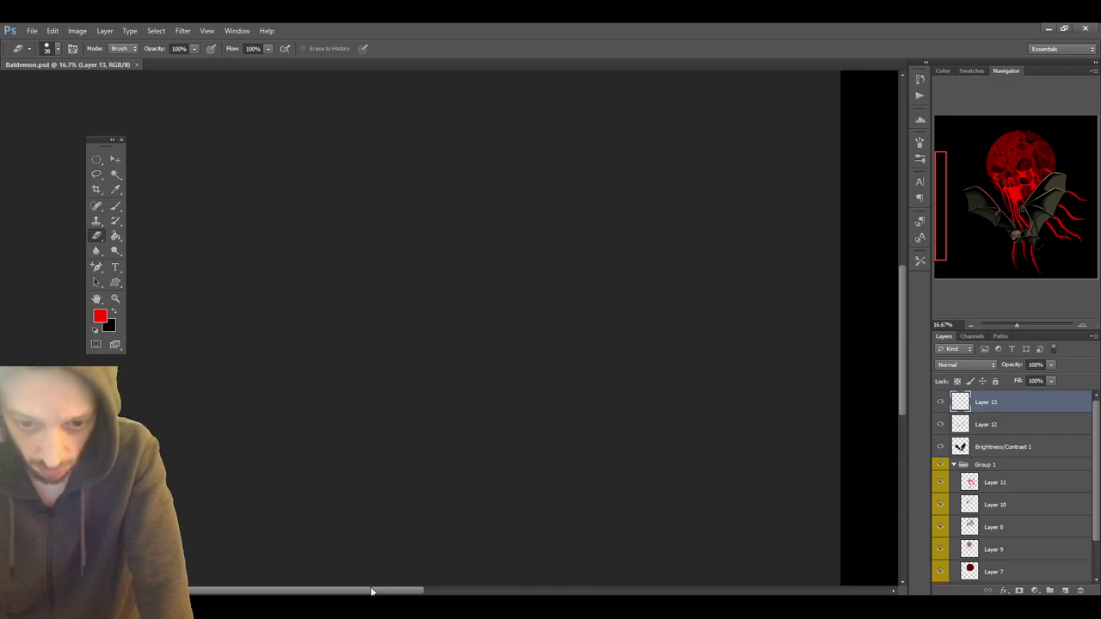
pyautogui.moveTo(376, 592); pyautogui.dragTo(571, 583)
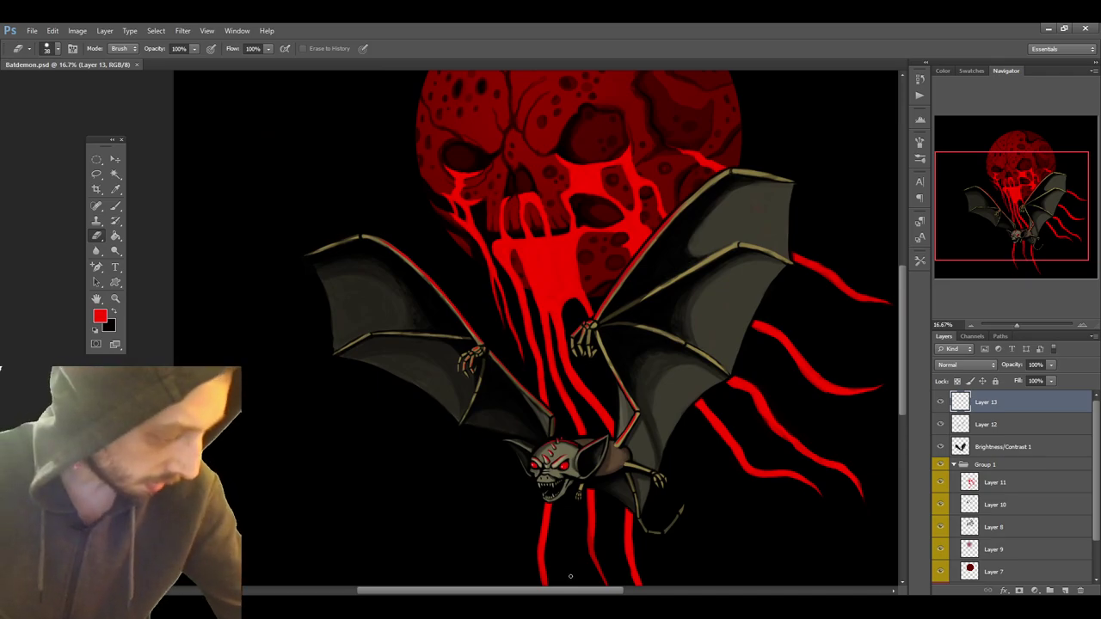
pyautogui.press('f')
pyautogui.press('f')
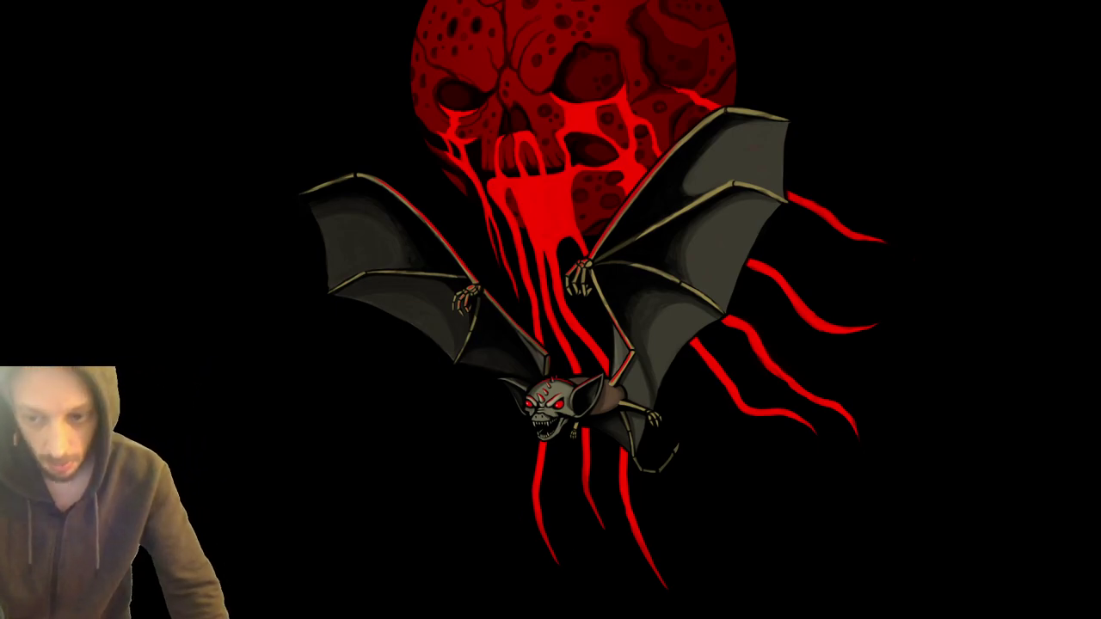
pyautogui.press('f')
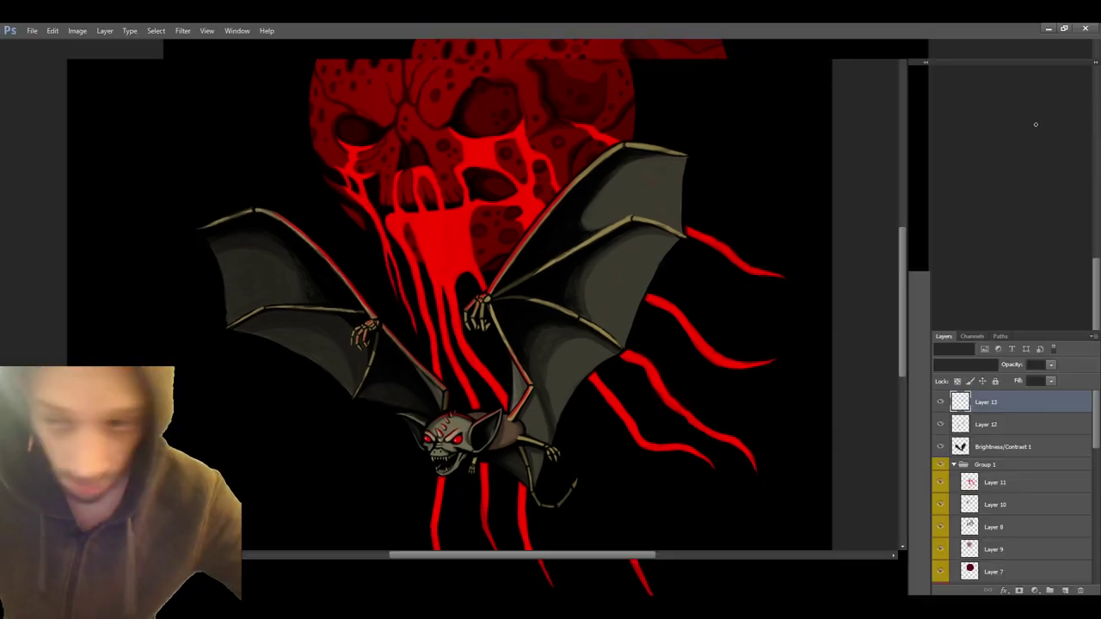
pyautogui.scroll(1, 805, 230)
pyautogui.scroll(1, 804, 229)
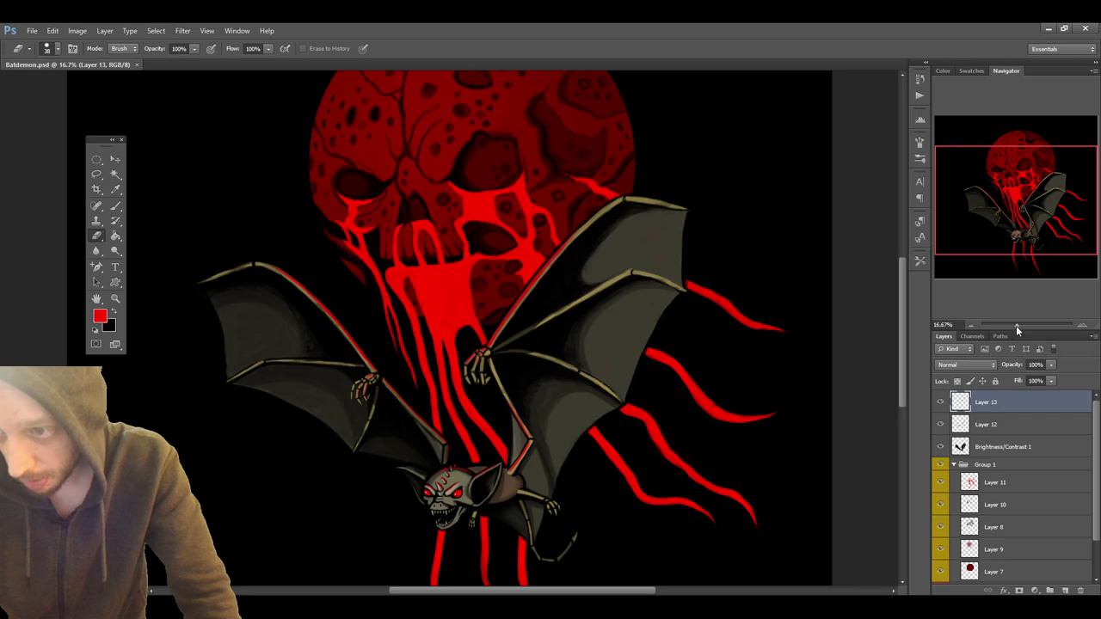
pyautogui.moveTo(1016, 326); pyautogui.dragTo(1018, 325)
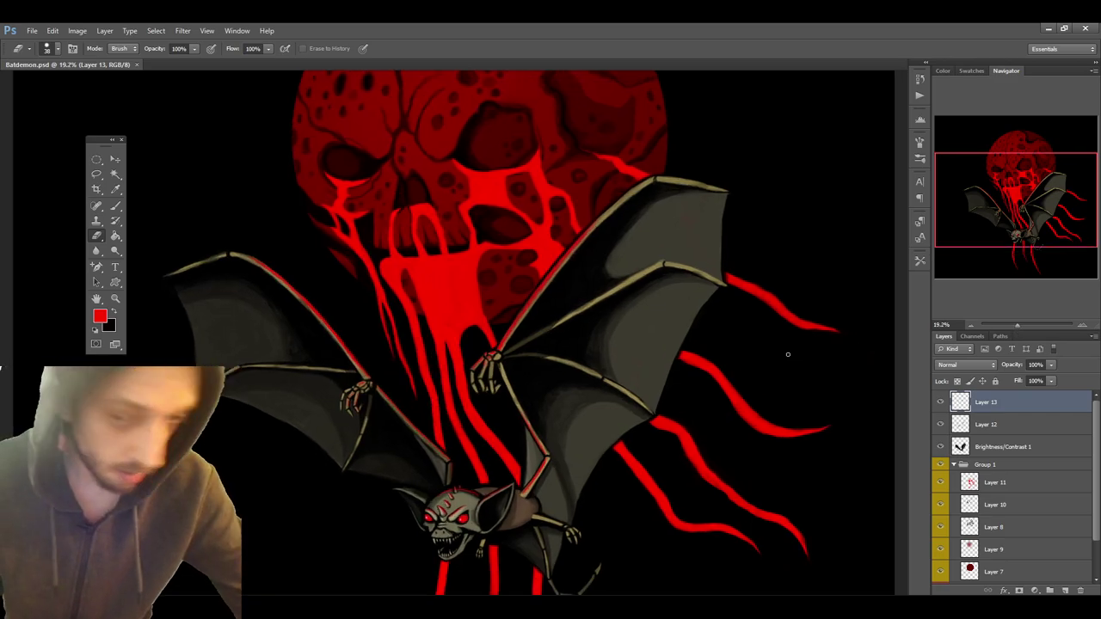
pyautogui.press('f')
pyautogui.press('f')
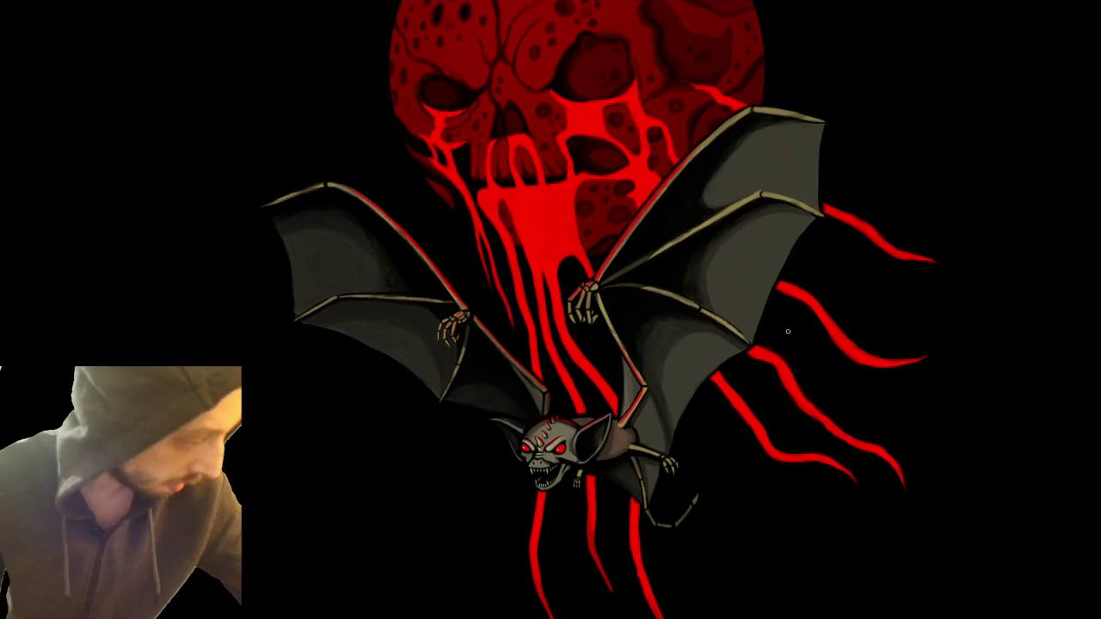
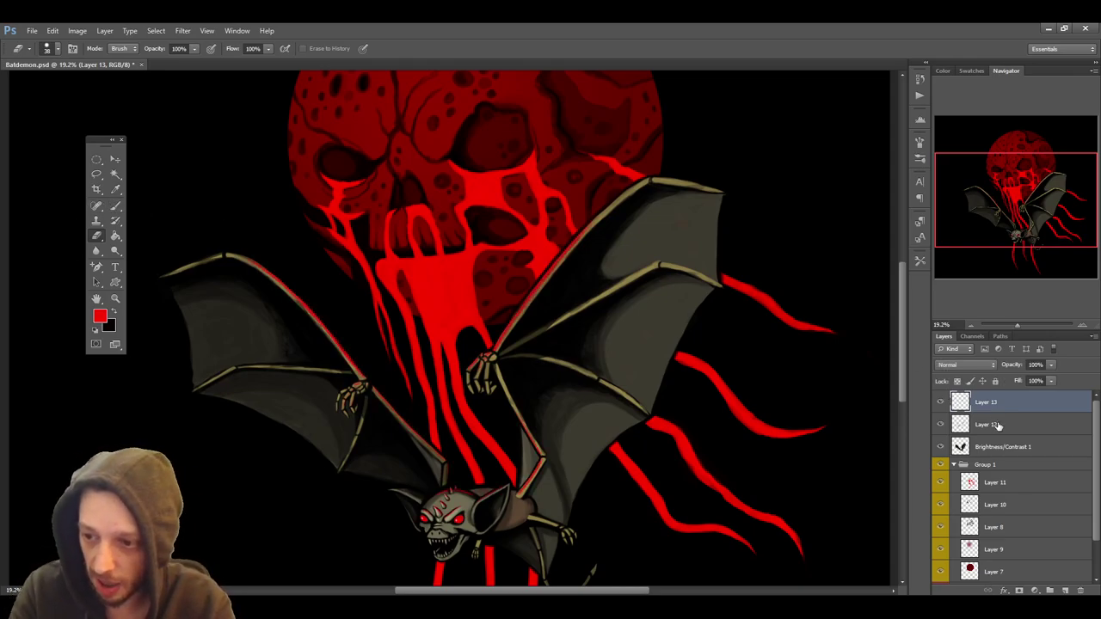
# Sample black on Layer 12 and retouch the dark edges of the red wing bones and hands with the brush at 17% opacity
pyautogui.click(980, 424)
pyautogui.click(115, 188)
pyautogui.click(298, 305)
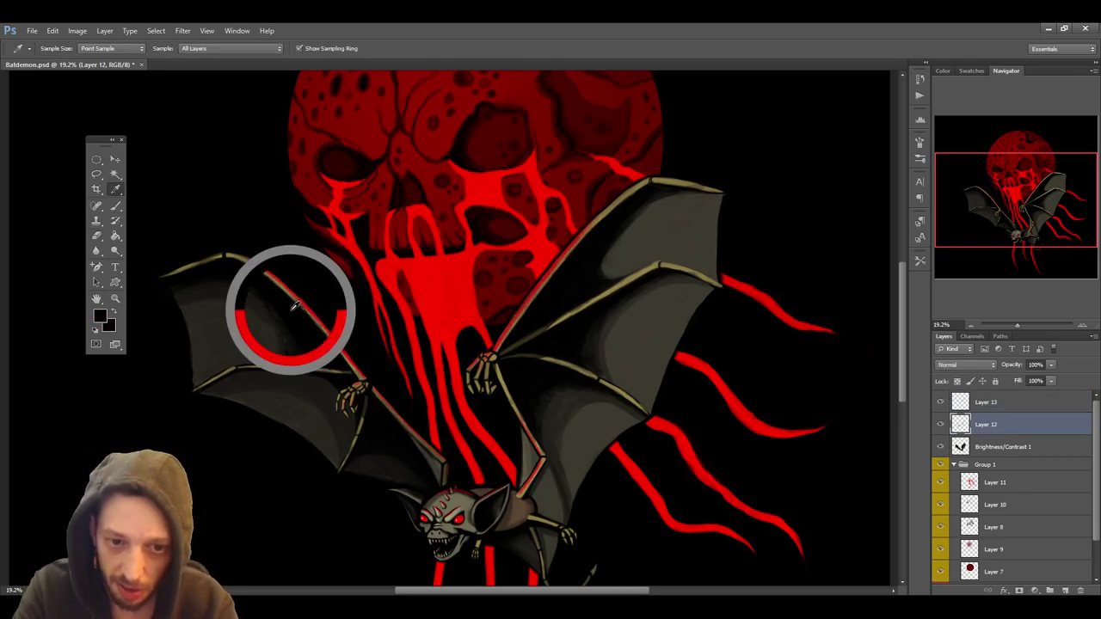
pyautogui.press('b')
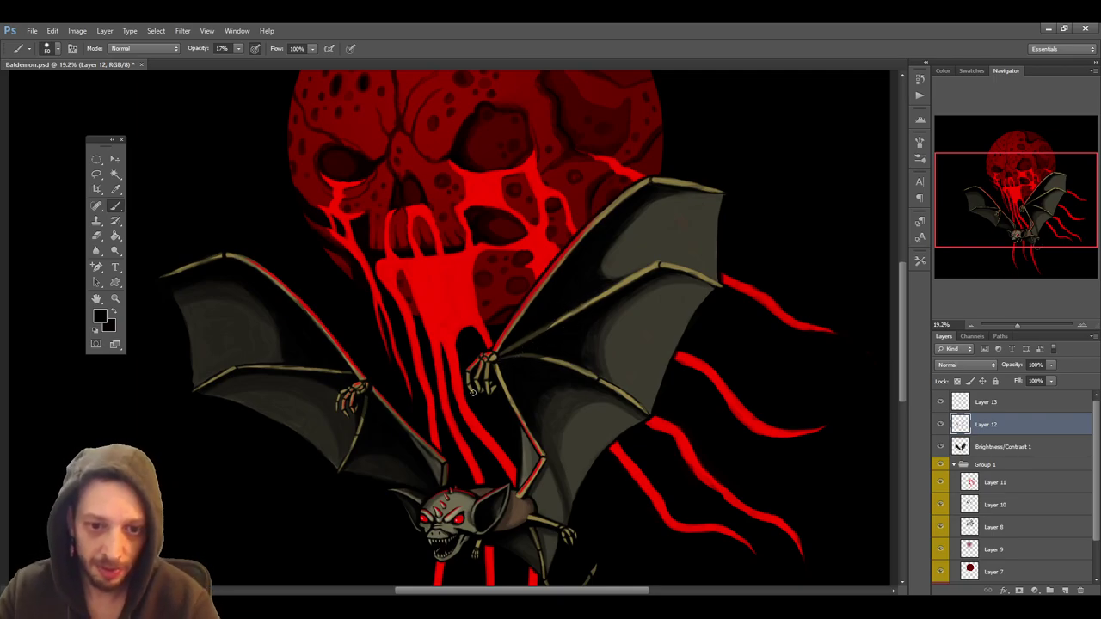
pyautogui.scroll(-1, 464, 400)
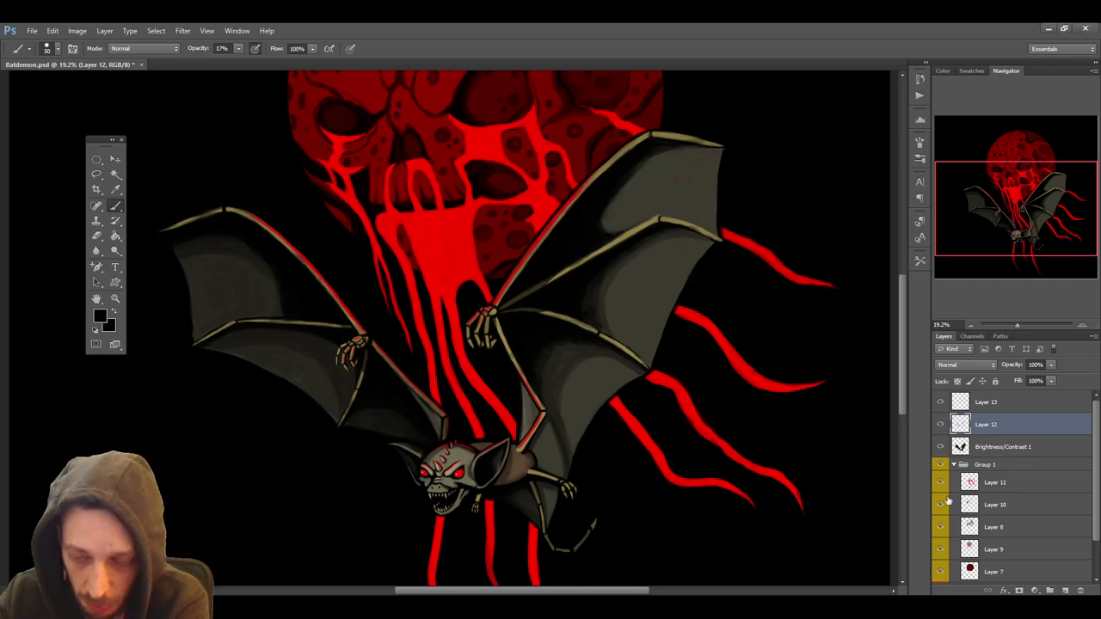
# Sample the tan colour from the left wing's lower bone and touch up the wing bones with a size 20 brush on Layer 12
pyautogui.click(1082, 326)
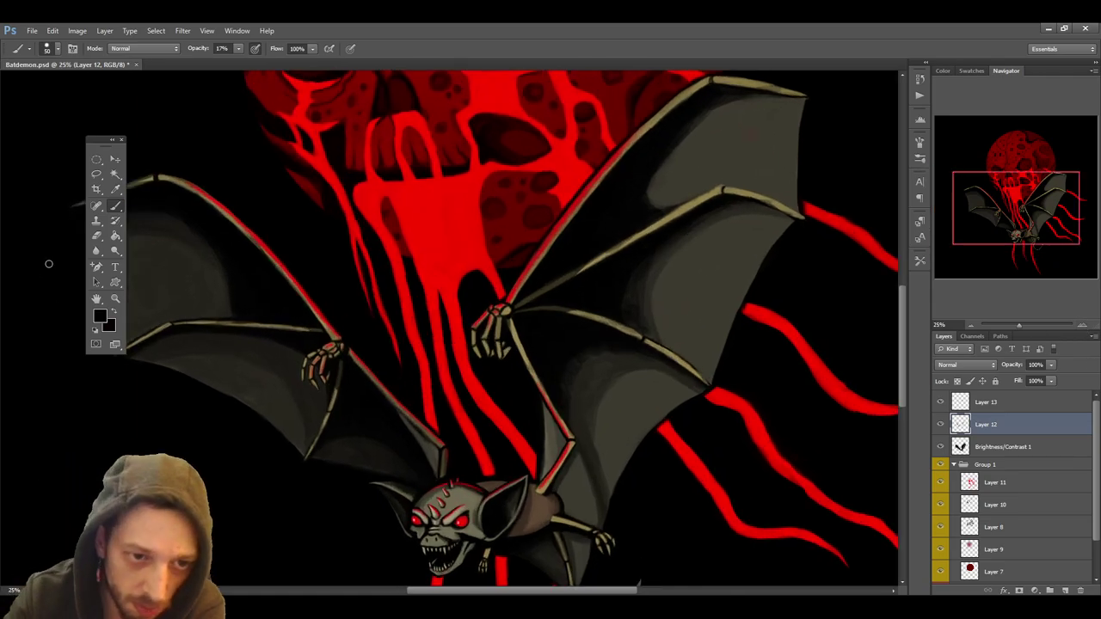
pyautogui.click(116, 188)
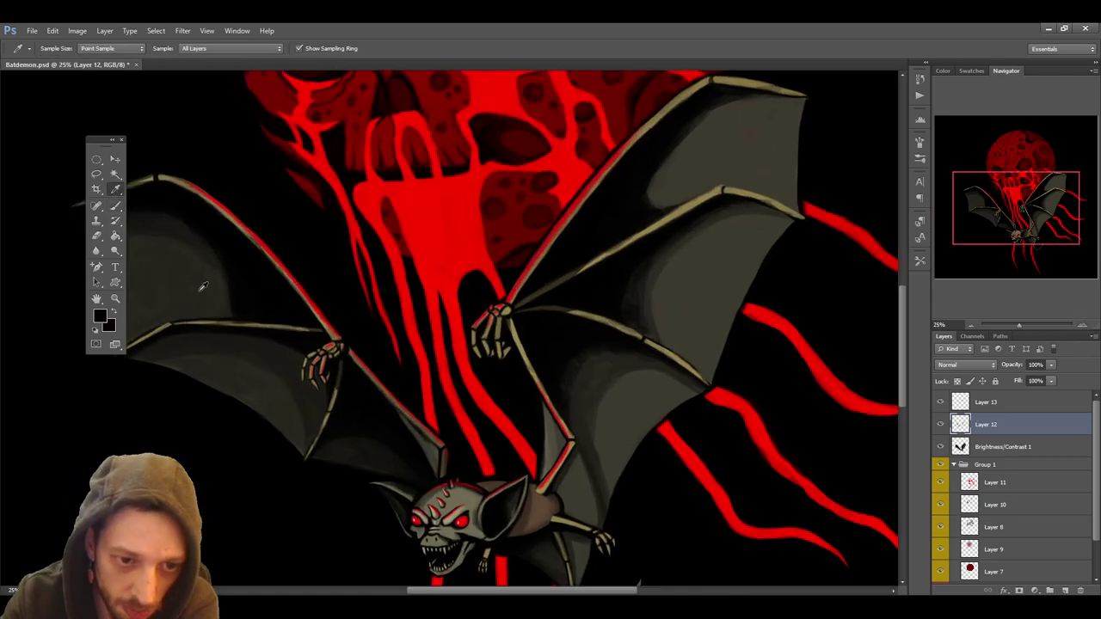
pyautogui.click(157, 332)
pyautogui.click(116, 206)
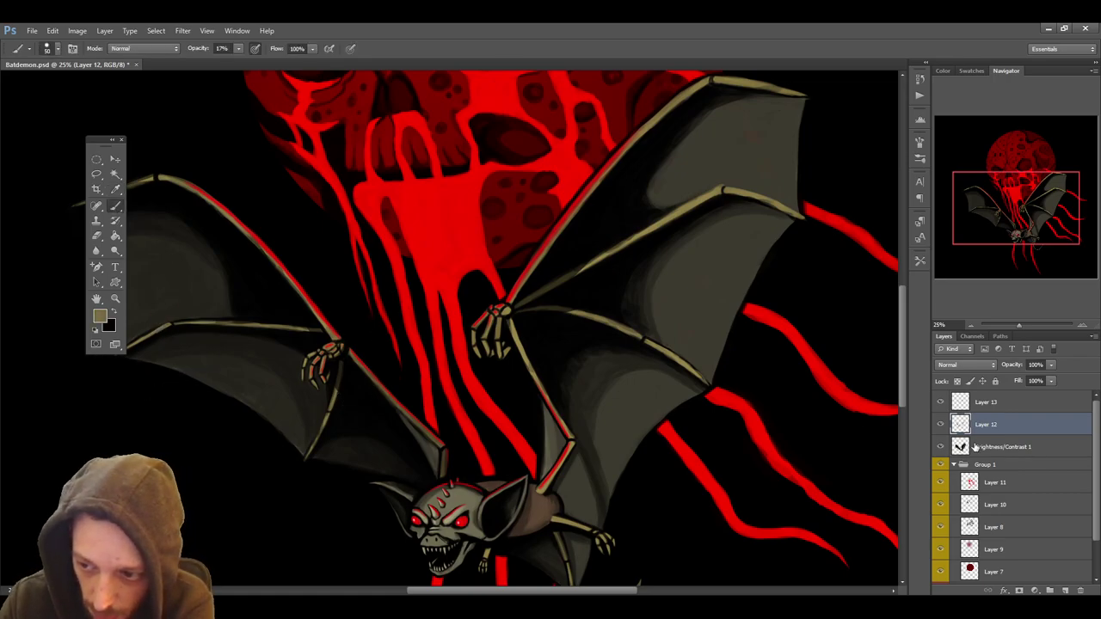
pyautogui.press('[')
pyautogui.press('[')
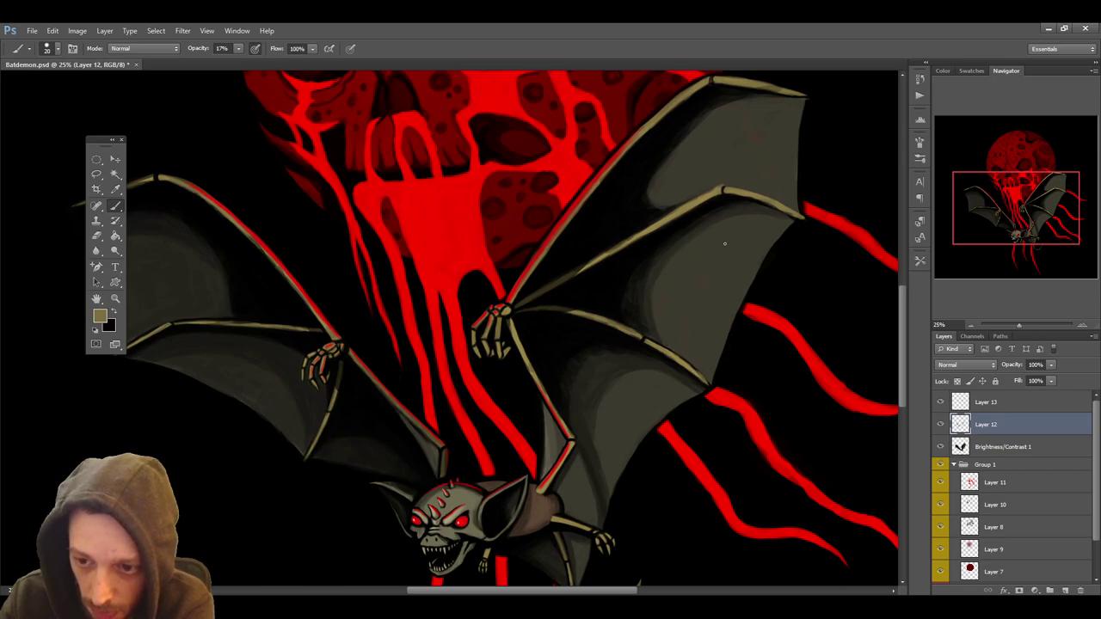
# Touch up the dark areas with sampled black at 100% brush opacity, select Layer 11 and save the Batdemon.psd document
pyautogui.keyDown('alt'); pyautogui.click(160, 147); pyautogui.keyUp('alt')
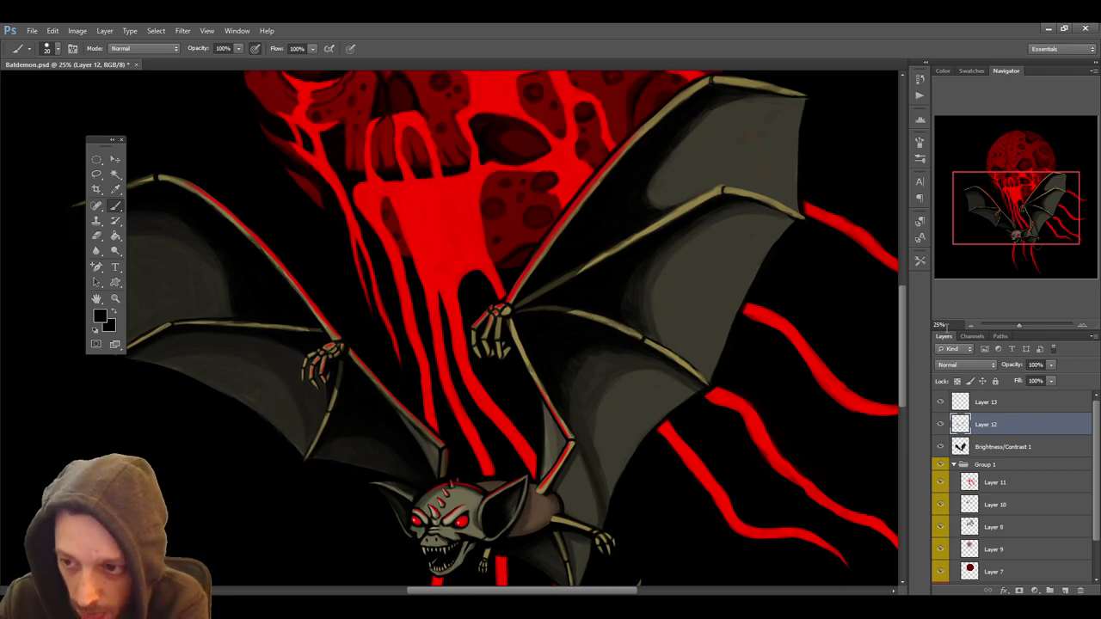
pyautogui.click(971, 325)
pyautogui.click(1017, 482)
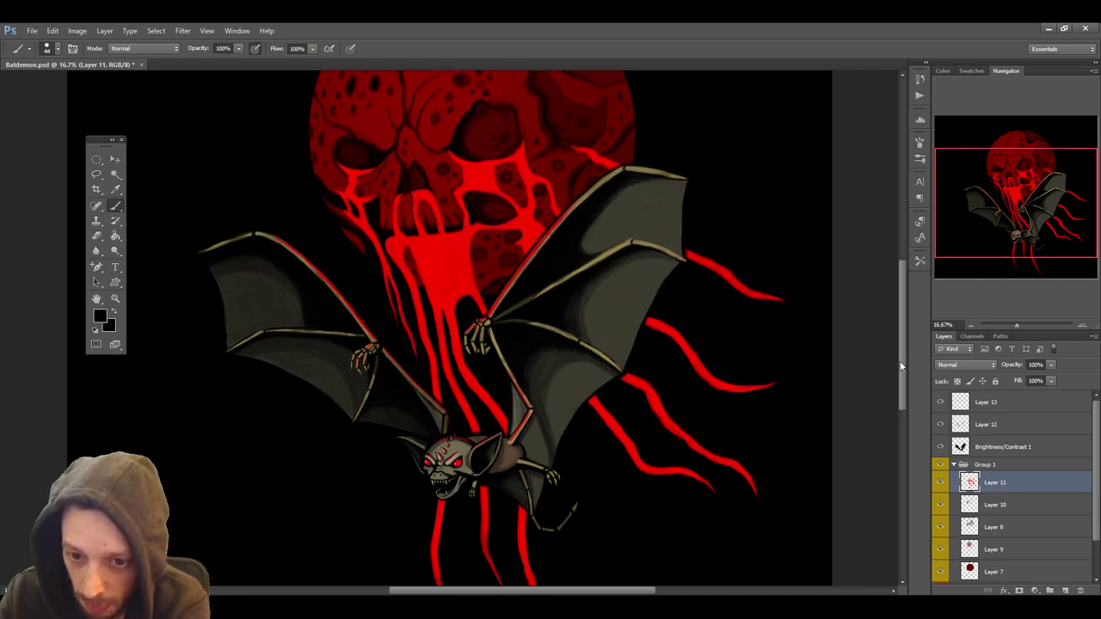
pyautogui.scroll(1, 900, 361)
pyautogui.hotkey('ctrl', 's')
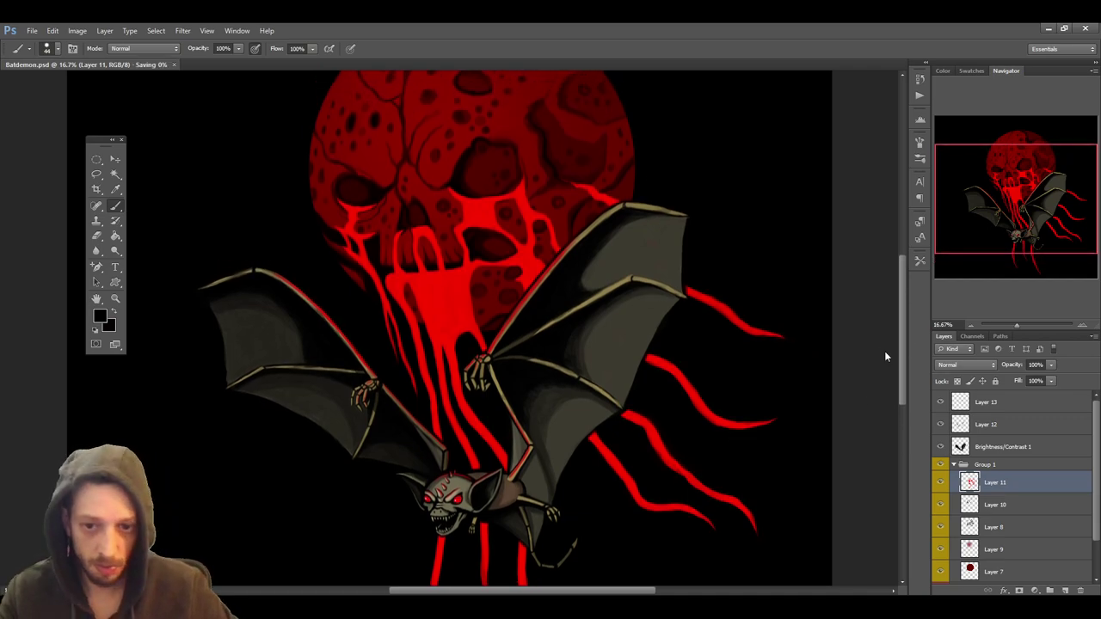
# Select Layer 7, the skull moon's base layer at the bottom of Group 1
pyautogui.scroll(2, 562, 362)
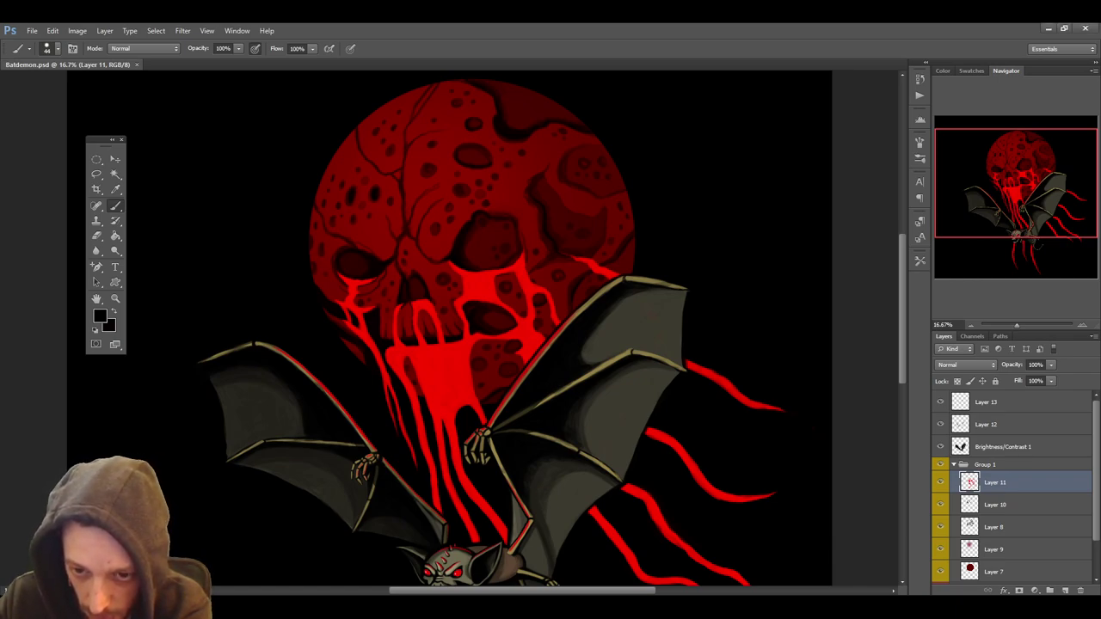
pyautogui.scroll(-2, 1032, 508)
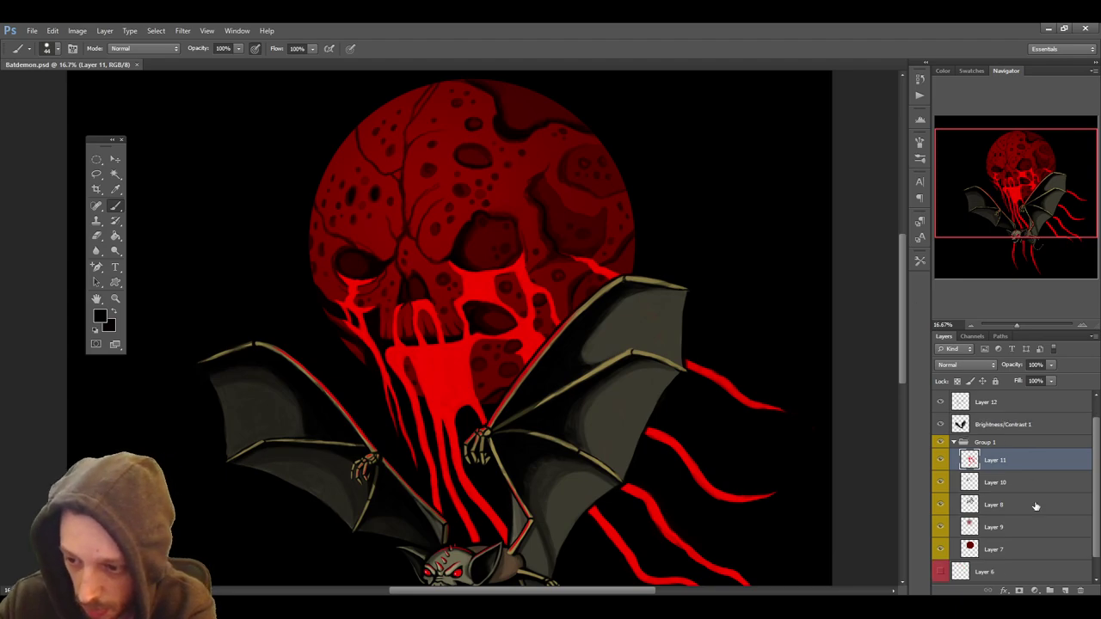
pyautogui.click(1018, 534)
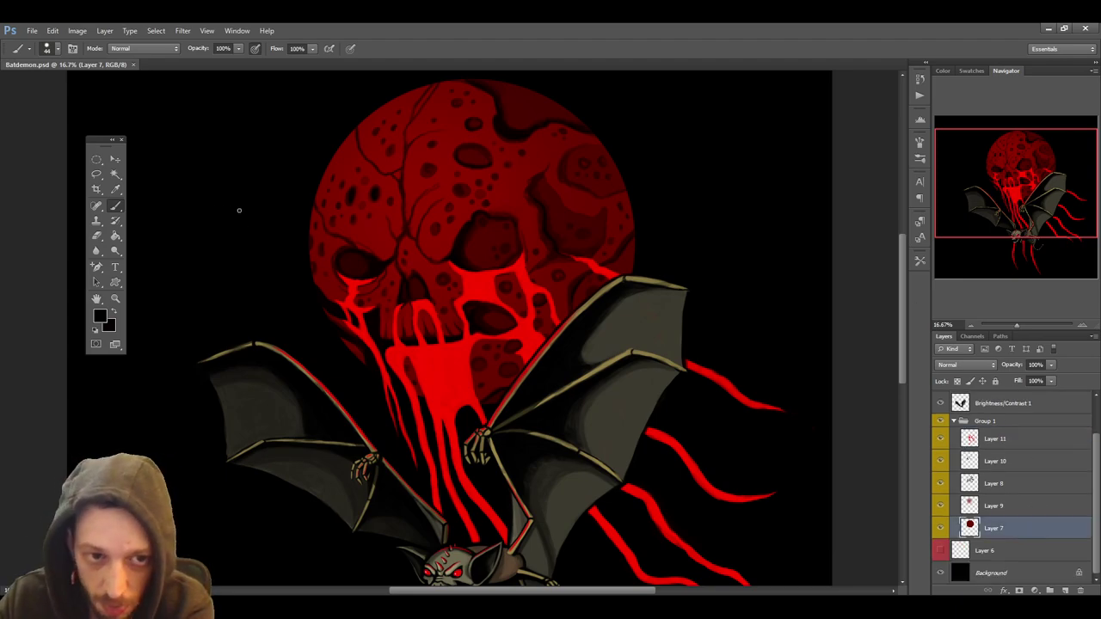
pyautogui.click(114, 174)
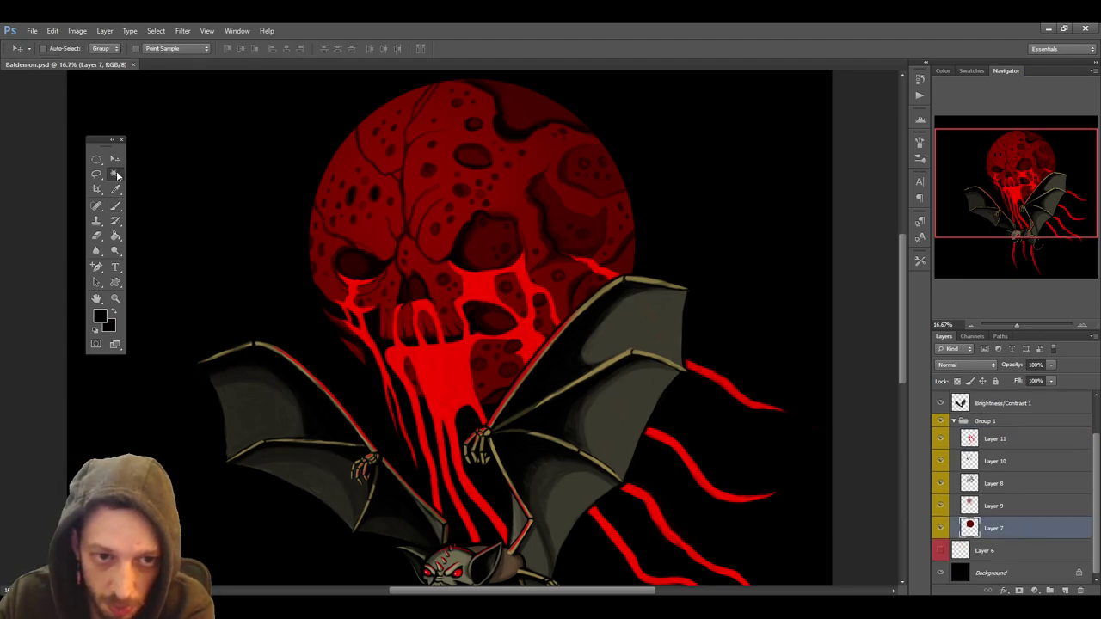
pyautogui.click(401, 180)
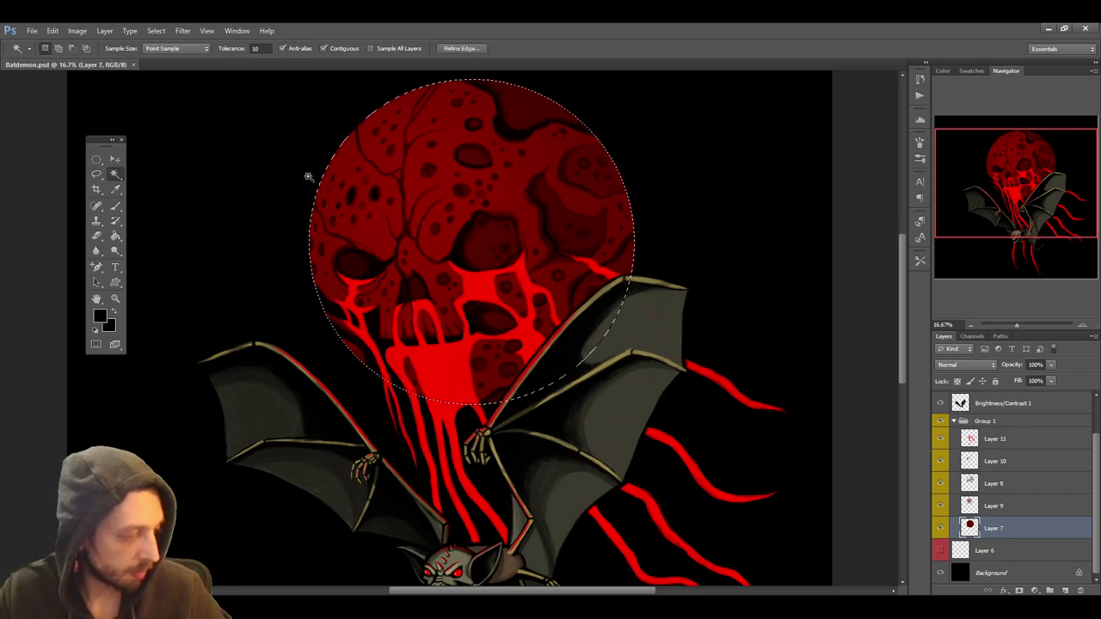
pyautogui.hotkey('ctrl', 'd')
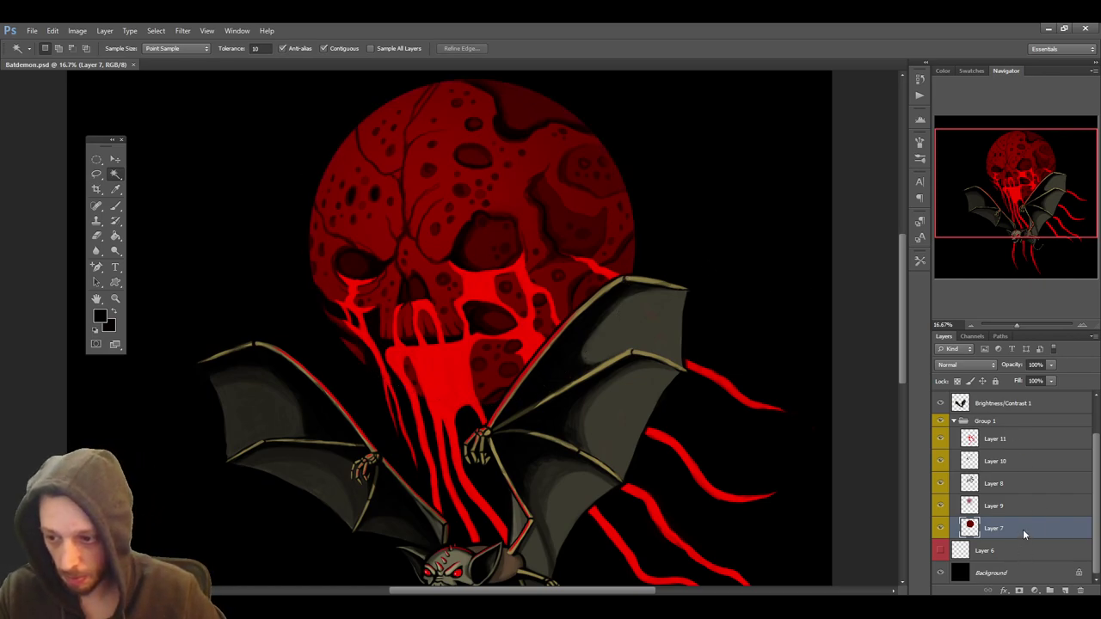
# Duplicate Layer 7 as Layer 7 copy and add a red Outer Glow to the copy
pyautogui.hotkey('ctrl', 'alt', 'j')
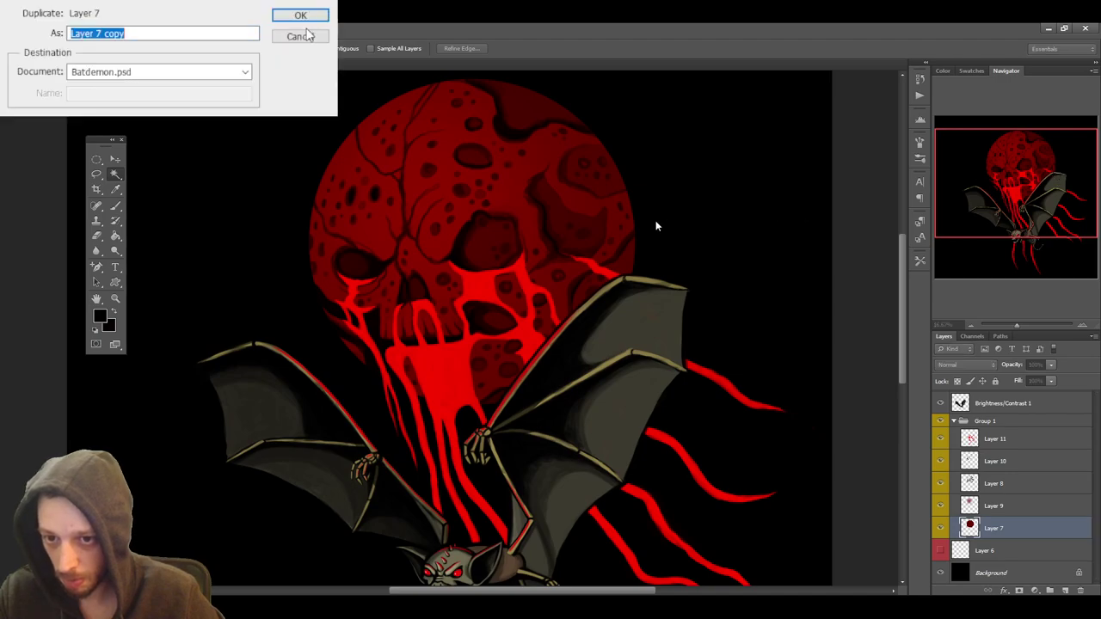
pyautogui.press('Return')
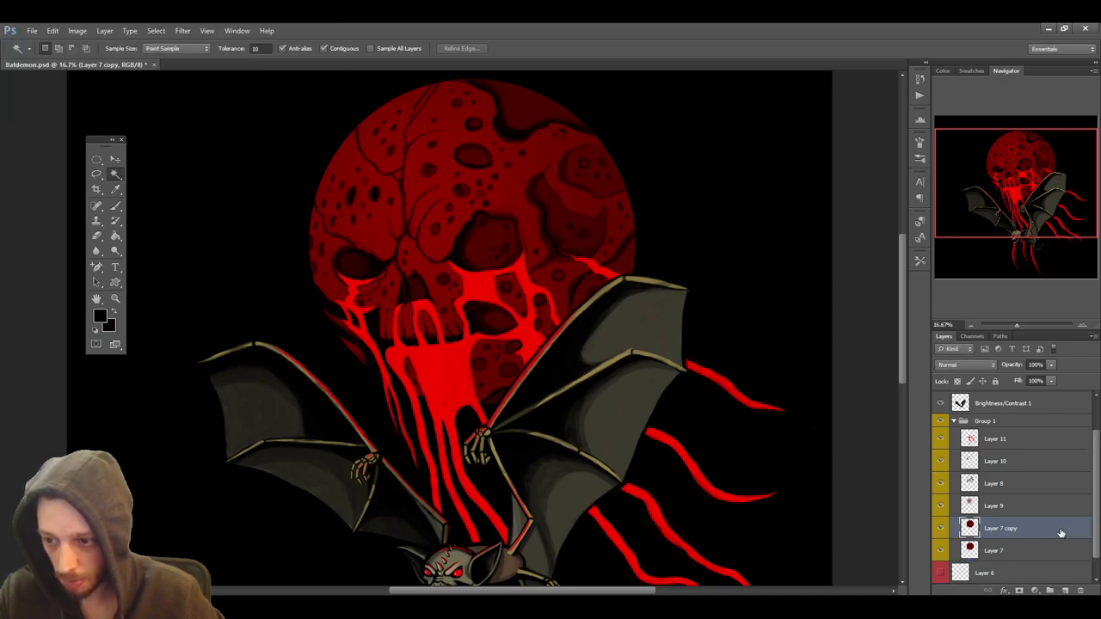
pyautogui.doubleClick(1061, 530)
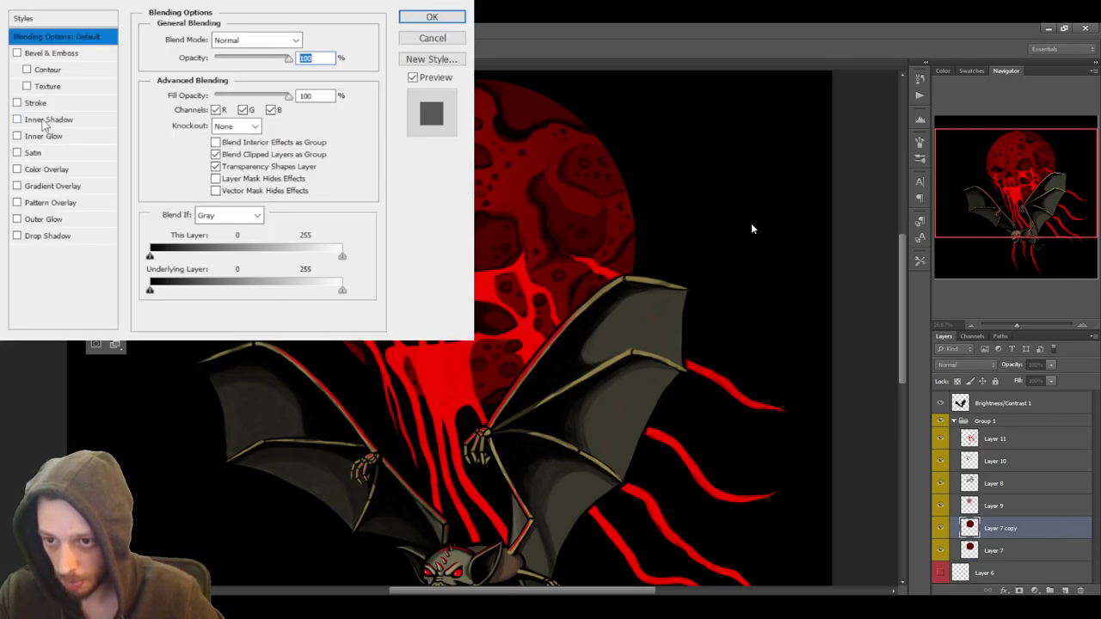
pyautogui.click(17, 220)
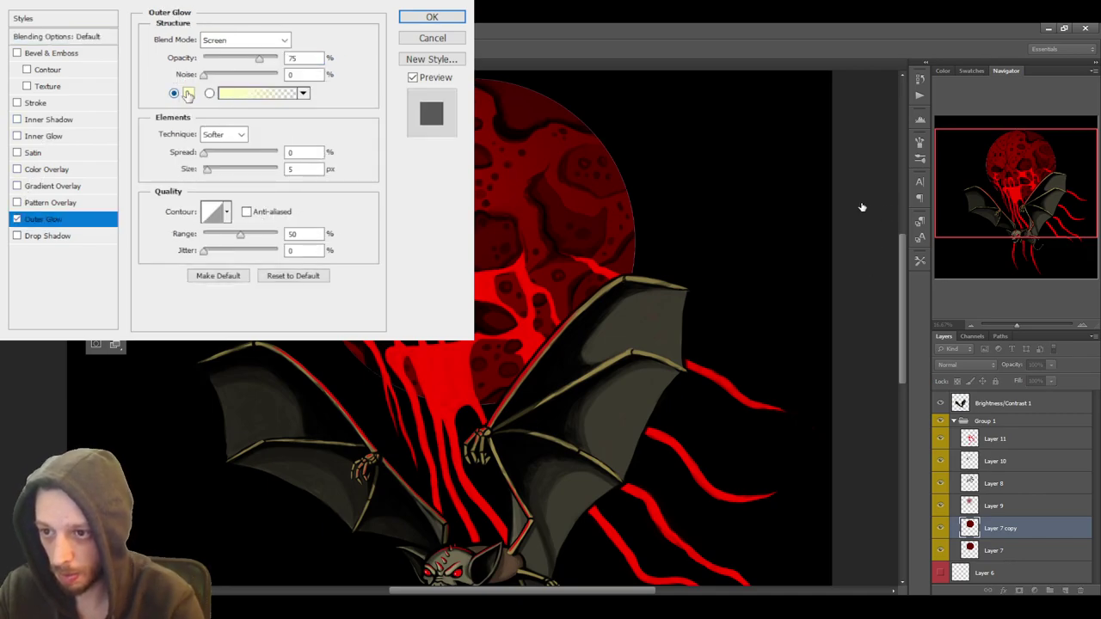
pyautogui.click(820, 253)
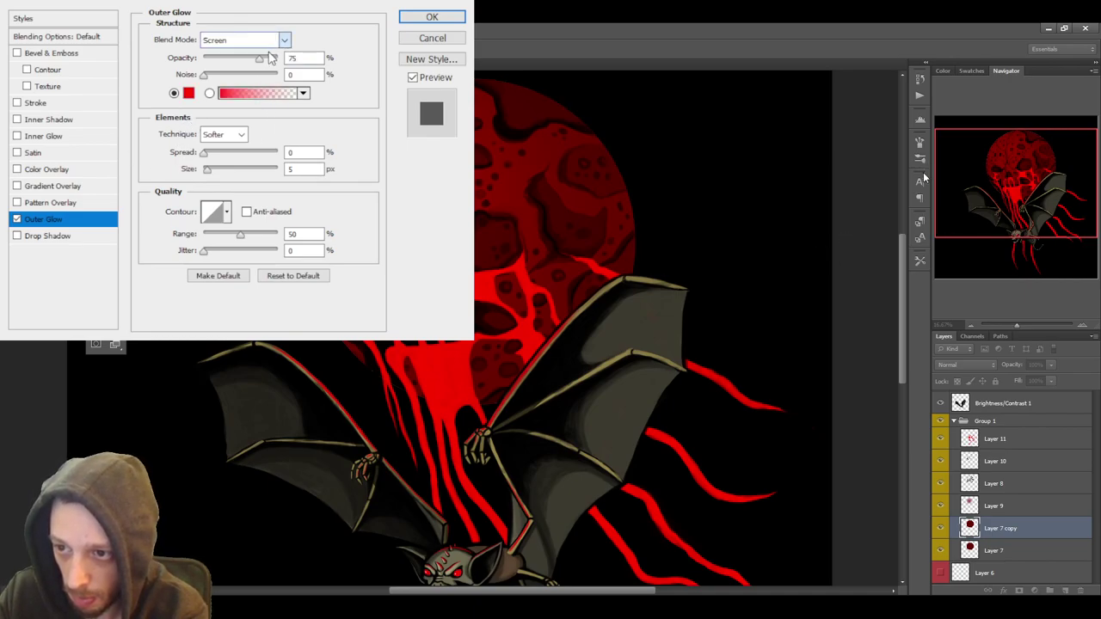
# Set the Outer Glow to Normal blend mode with 100% opacity, 57% spread and a size of 57 px
pyautogui.press('Home')
pyautogui.press('Tab')
pyautogui.hotkey('shift', 'Up')
pyautogui.hotkey('shift', 'Up')
pyautogui.hotkey('shift', 'Up')
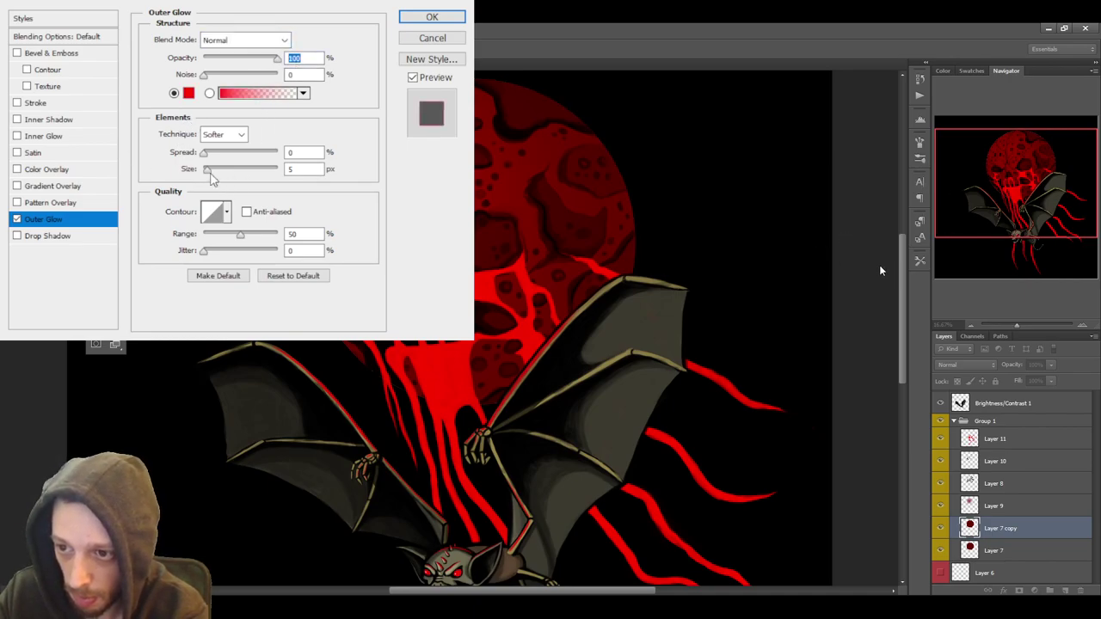
pyautogui.moveTo(208, 169)
pyautogui.mouseDown()
pyautogui.moveTo(256, 176)
pyautogui.moveTo(229, 155)
pyautogui.moveTo(248, 159)
pyautogui.moveTo(225, 174)
pyautogui.mouseUp()
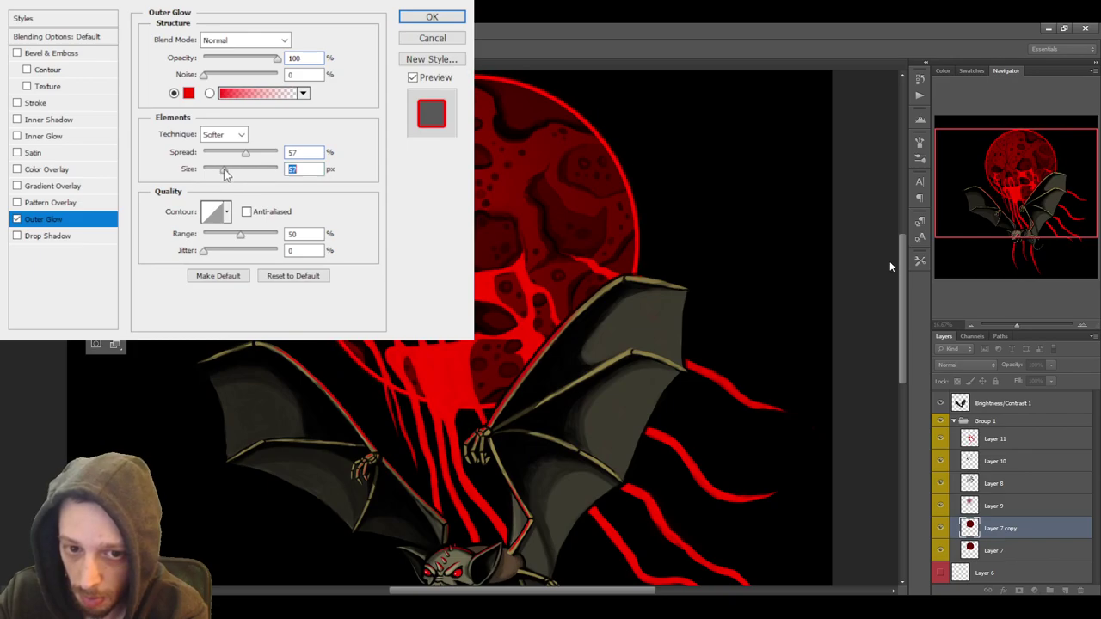
# Widen and soften the moon's glow by setting its range to 100%, size to 218 px and opacity to 60%
pyautogui.moveTo(275, 57); pyautogui.dragTo(222, 72)
pyautogui.moveTo(240, 237); pyautogui.dragTo(284, 241)
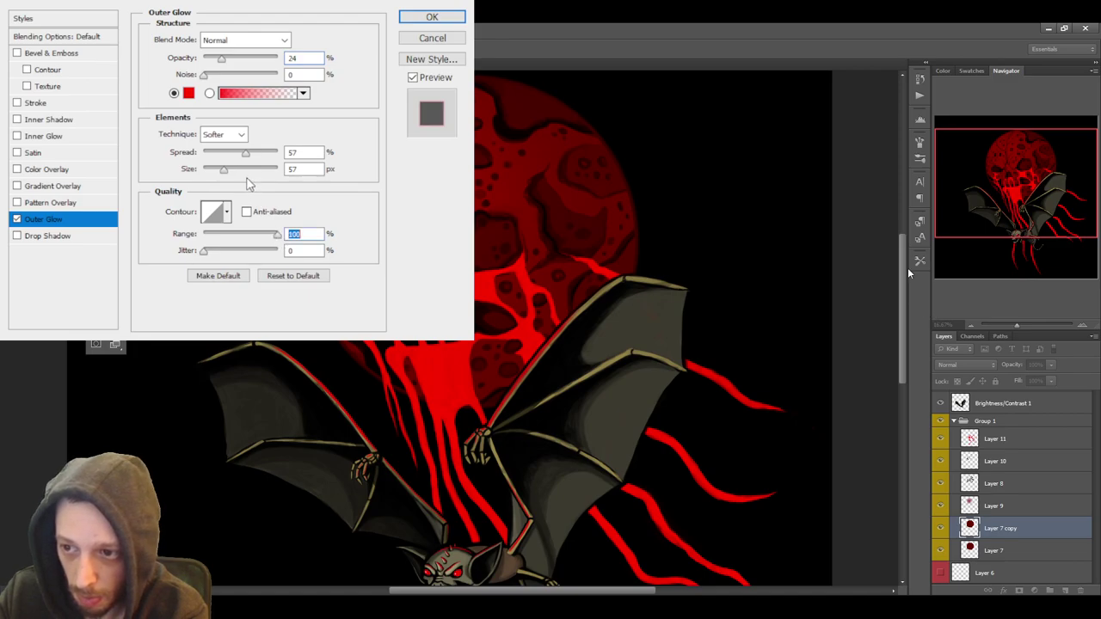
pyautogui.moveTo(224, 172); pyautogui.dragTo(277, 177)
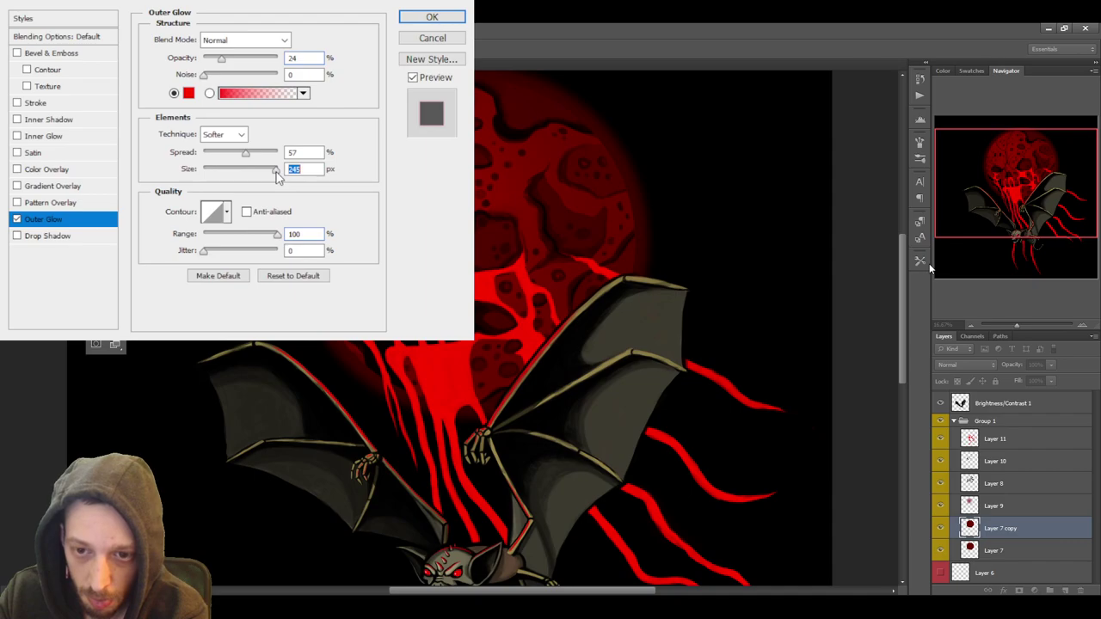
pyautogui.moveTo(277, 177); pyautogui.dragTo(268, 175)
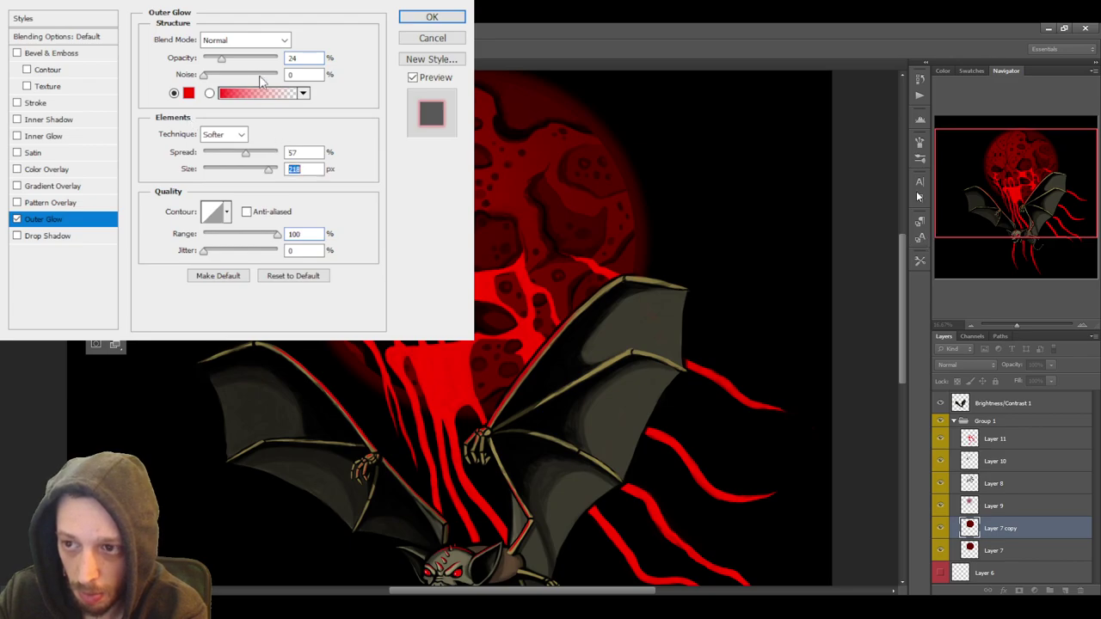
pyautogui.moveTo(221, 58); pyautogui.dragTo(249, 68)
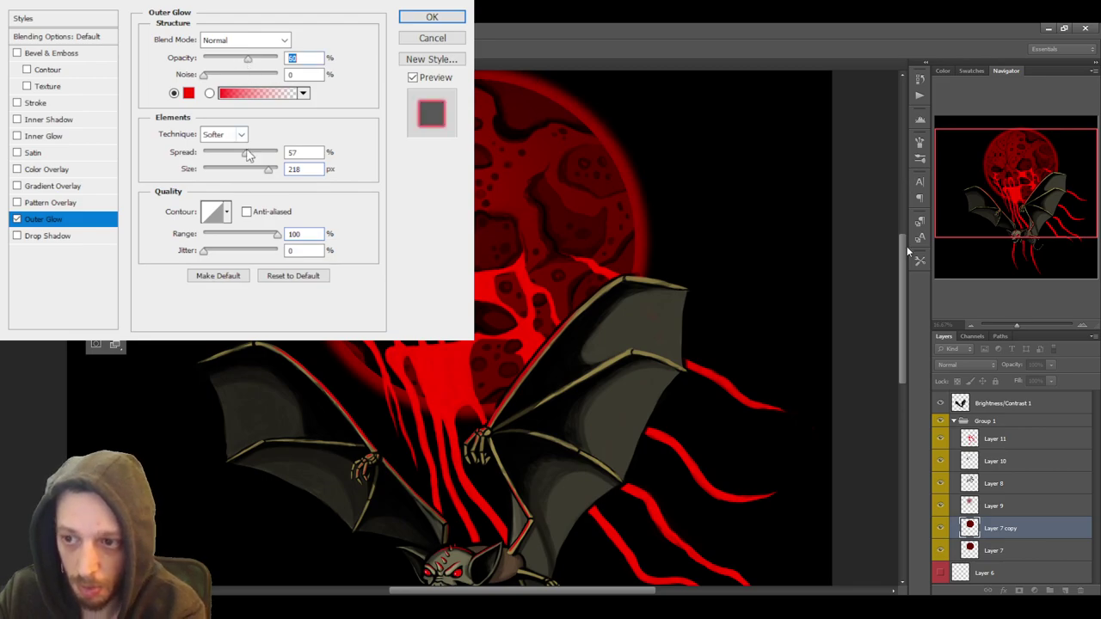
# Set the glow's spread to 37% and size to 182 px, and apply the layer style
pyautogui.moveTo(267, 175); pyautogui.dragTo(247, 175)
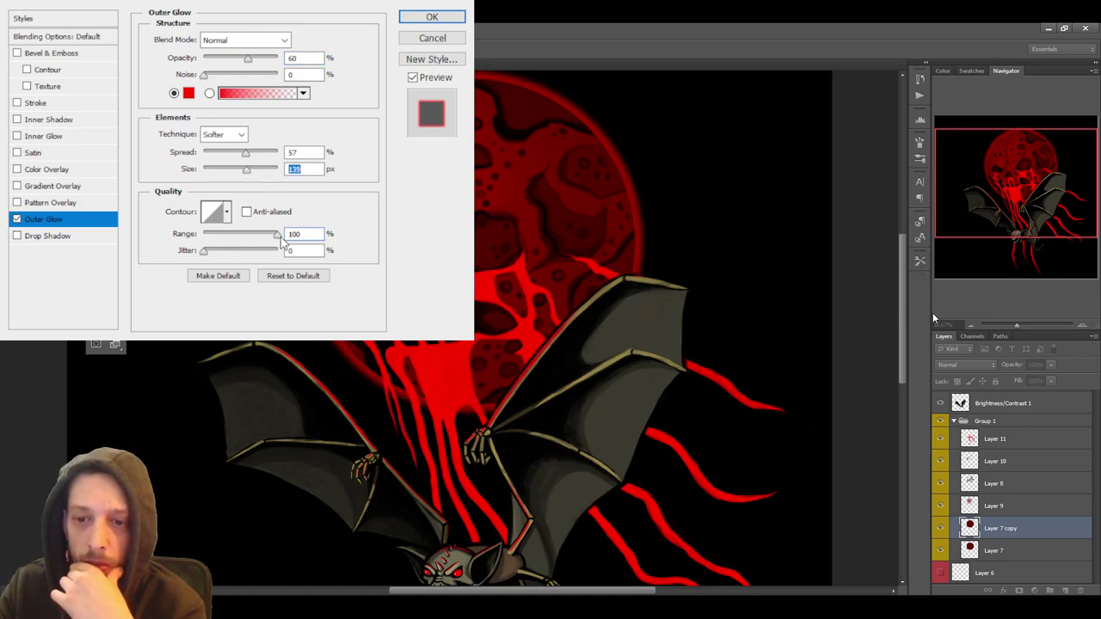
pyautogui.moveTo(277, 235); pyautogui.dragTo(323, 238)
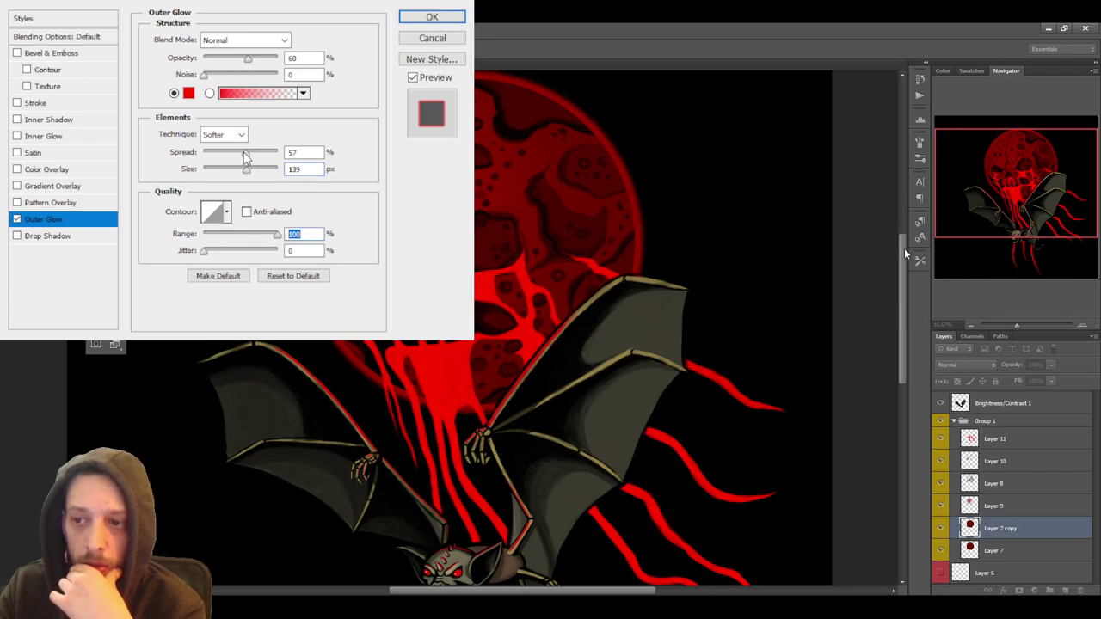
pyautogui.moveTo(245, 152); pyautogui.dragTo(230, 157)
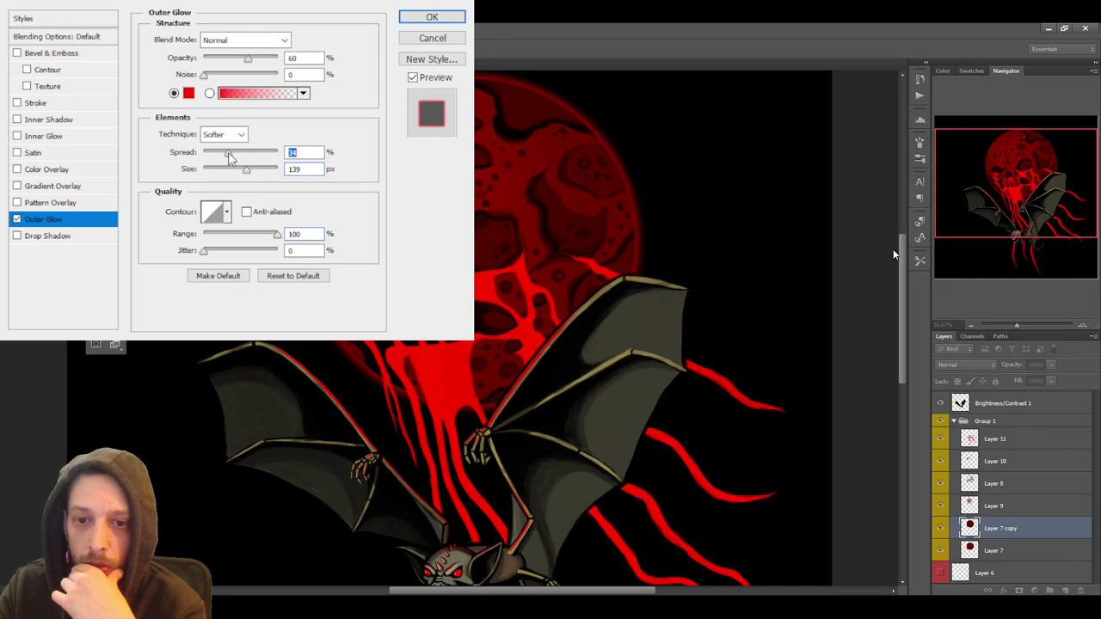
pyautogui.moveTo(230, 157); pyautogui.dragTo(231, 159)
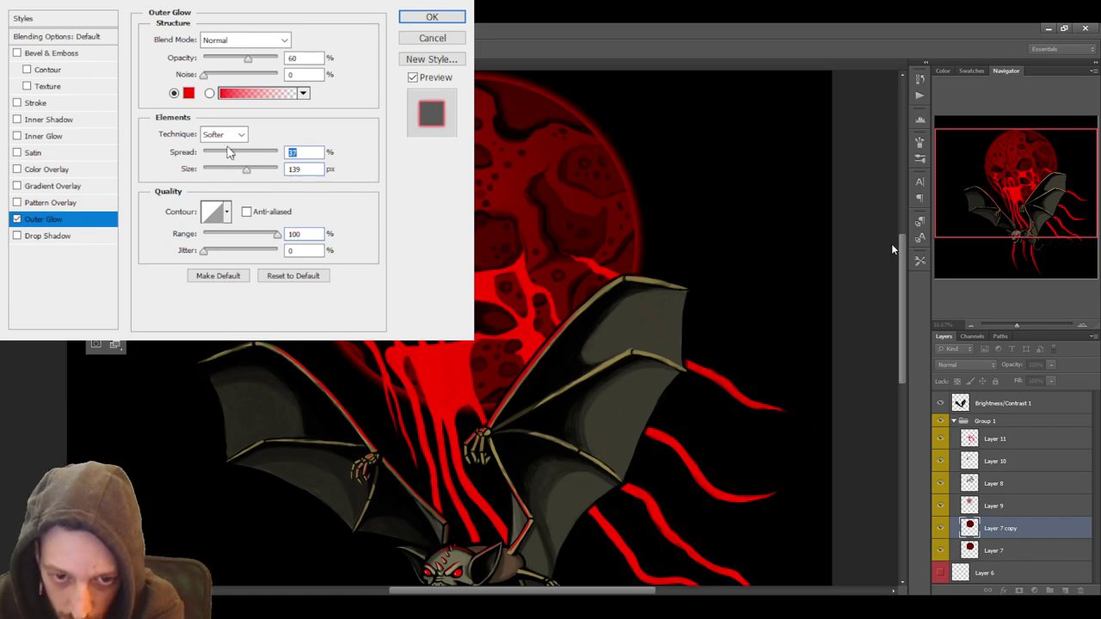
pyautogui.moveTo(247, 170); pyautogui.dragTo(261, 174)
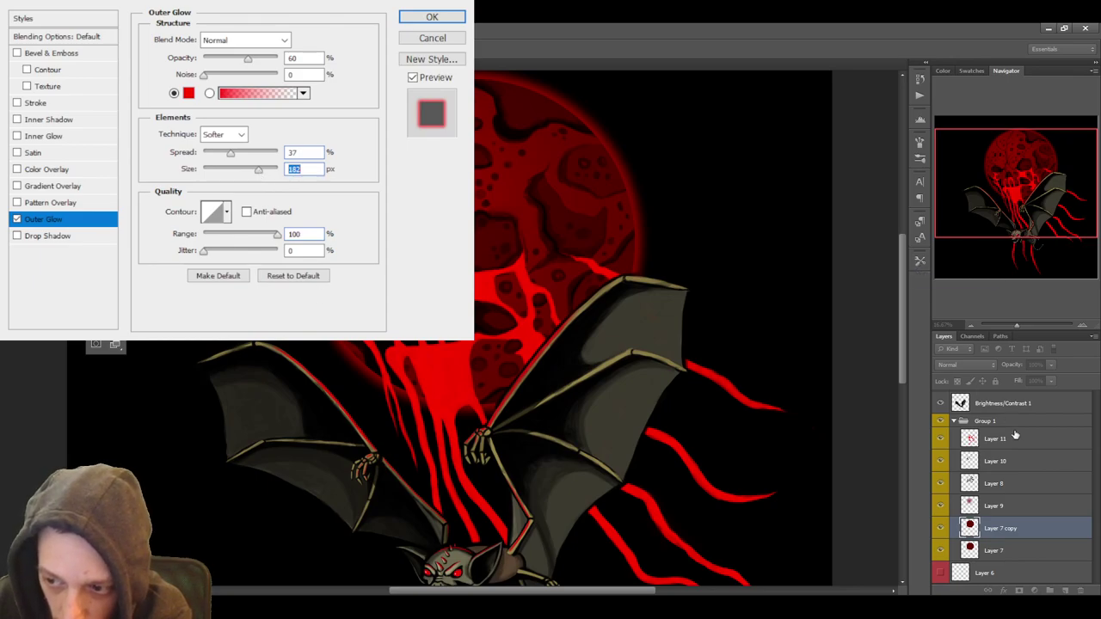
pyautogui.click(431, 15)
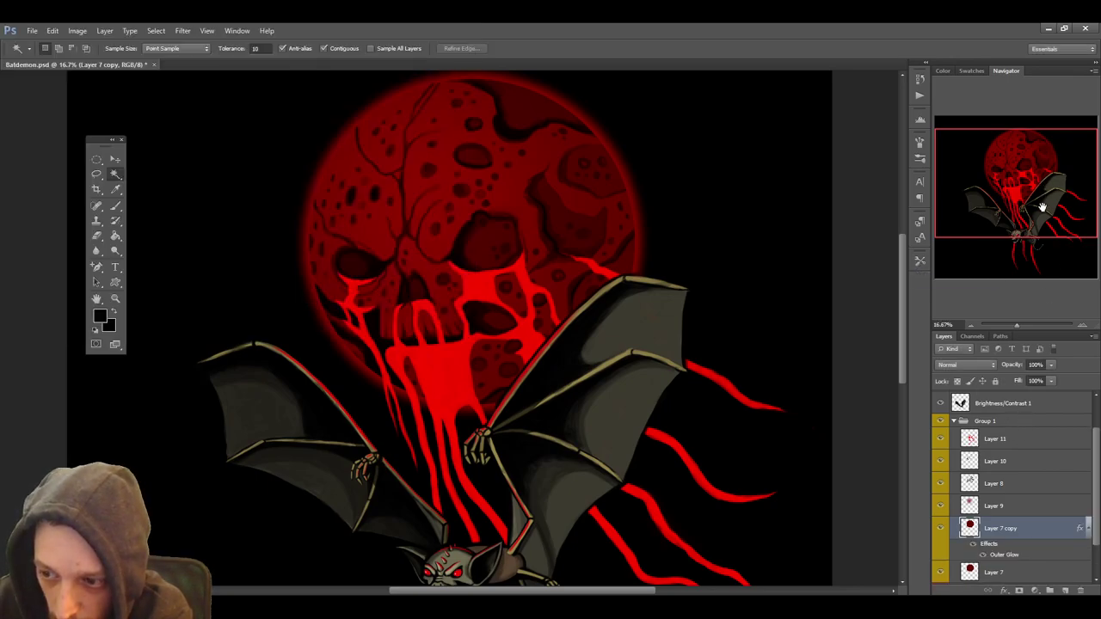
# Select the Brightness/Contrast 1 layer and examine the bat's wings up close and from afar with the Eraser ready
pyautogui.click(1022, 462)
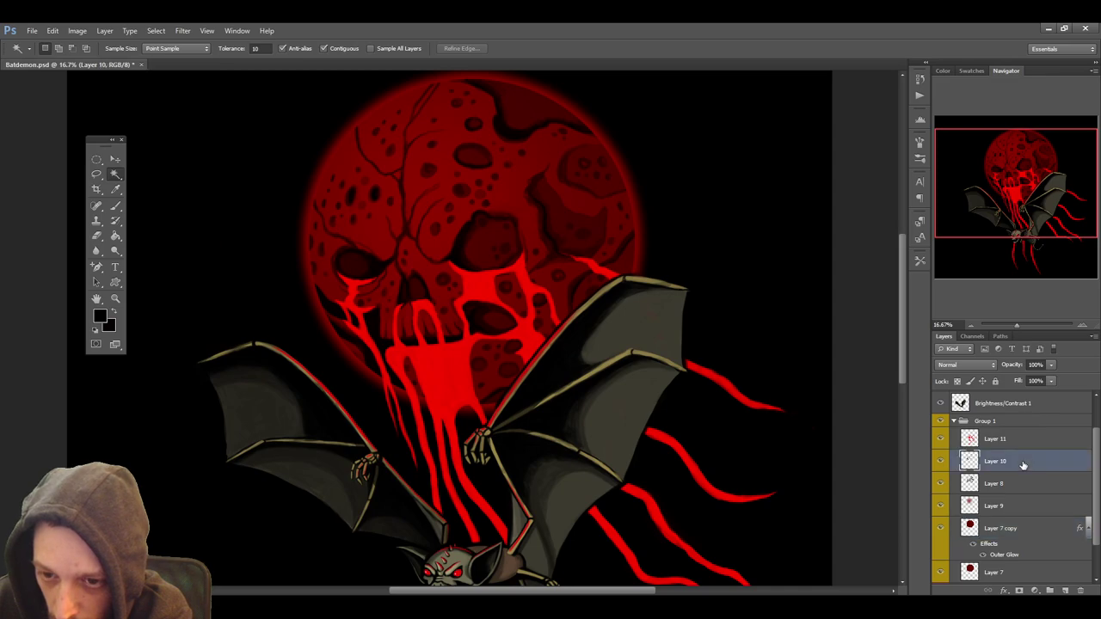
pyautogui.click(1028, 403)
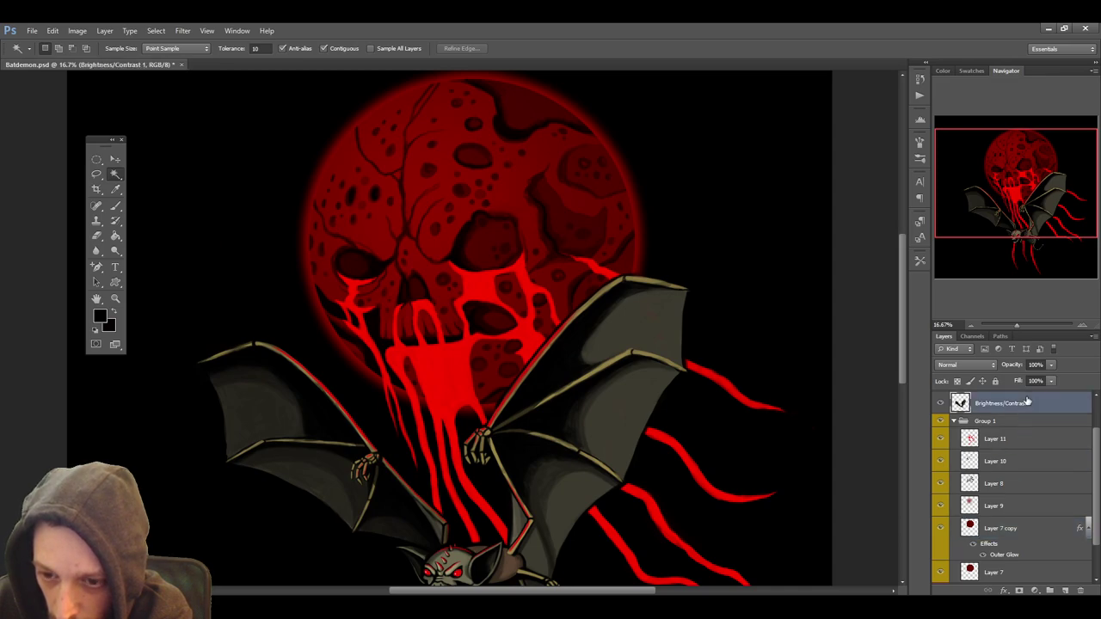
pyautogui.click(96, 235)
pyautogui.click(1081, 325)
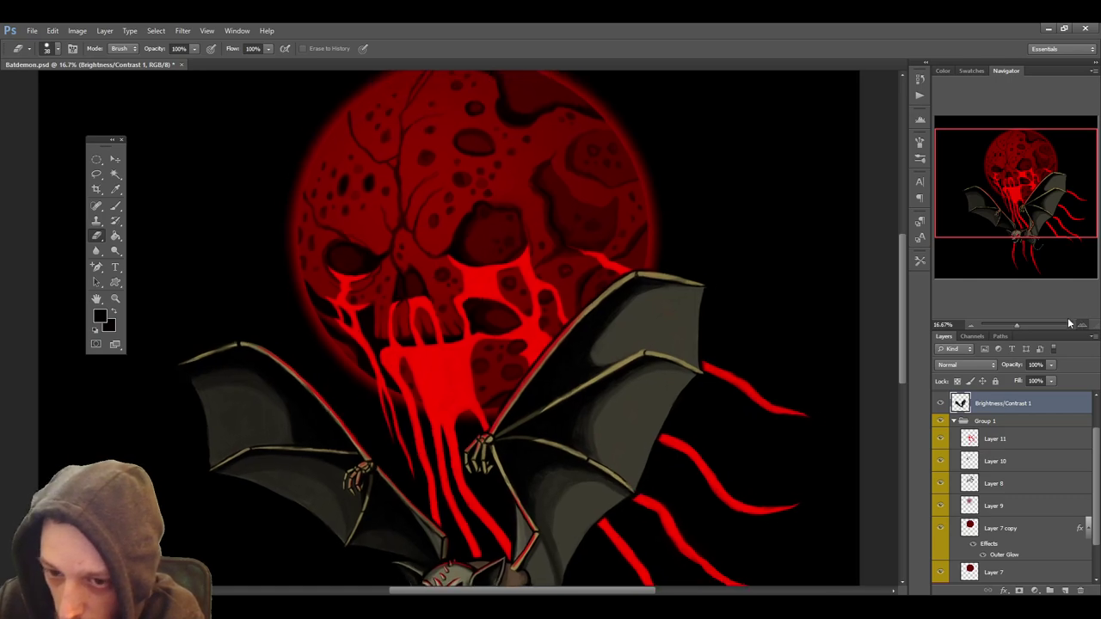
pyautogui.scroll(-2, 901, 337)
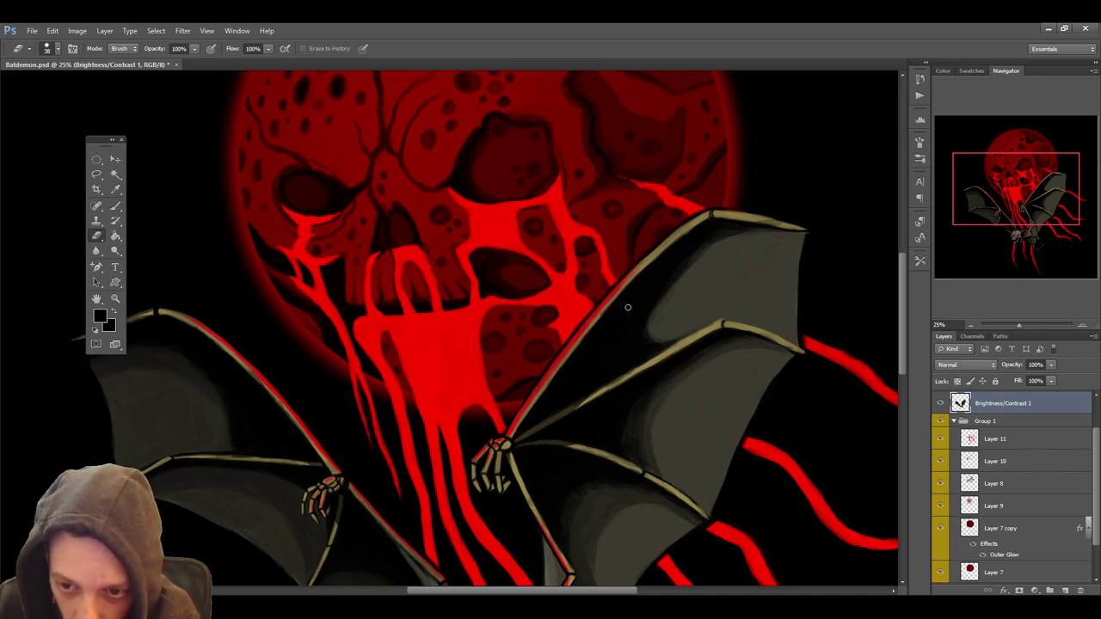
pyautogui.click(967, 324)
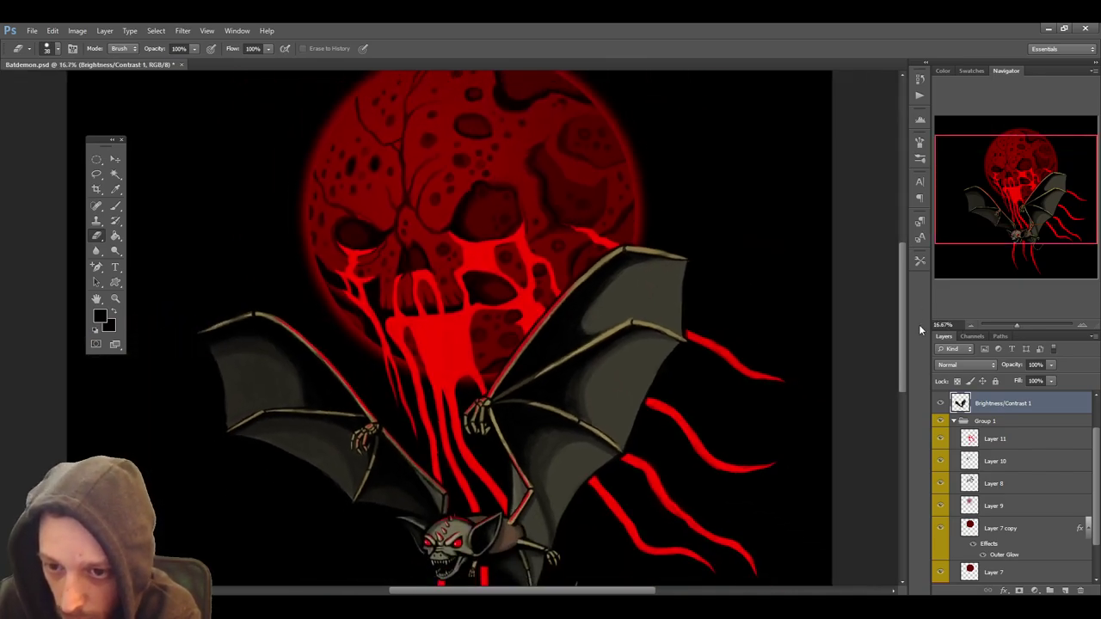
pyautogui.click(1081, 324)
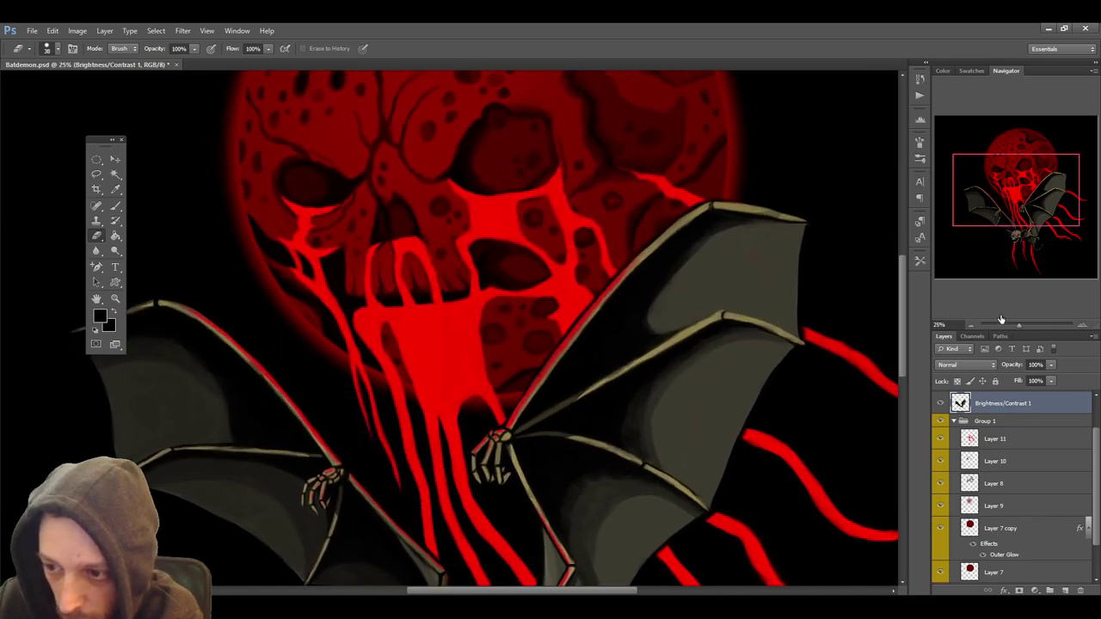
# Select Layer 13 and sample the bright red of the blood as the brush colour
pyautogui.click(115, 207)
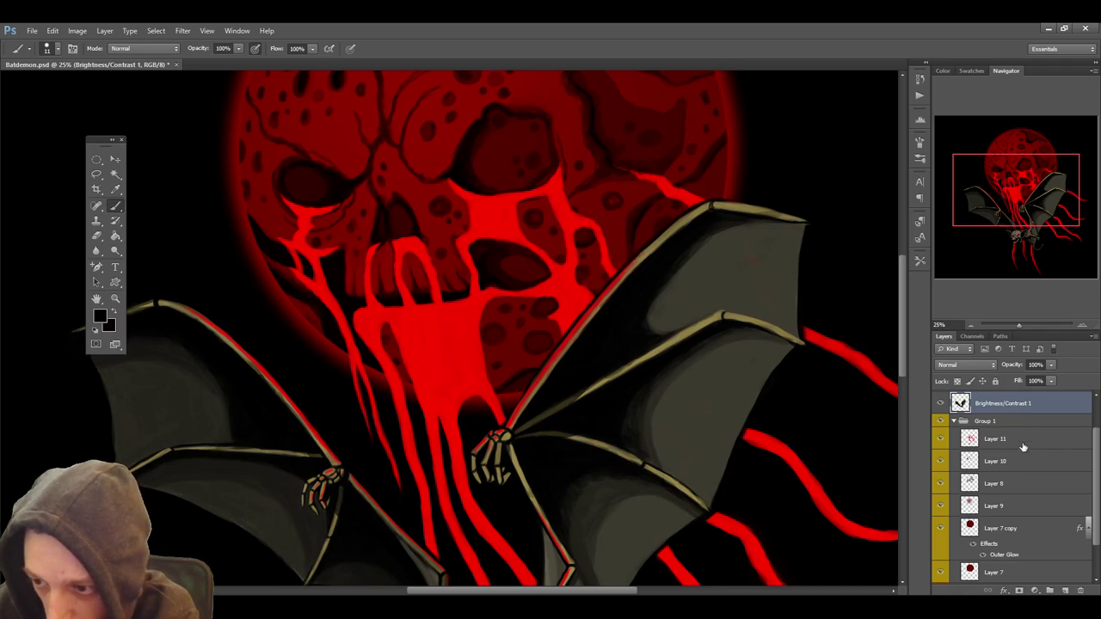
pyautogui.scroll(1, 1096, 454)
pyautogui.click(1019, 403)
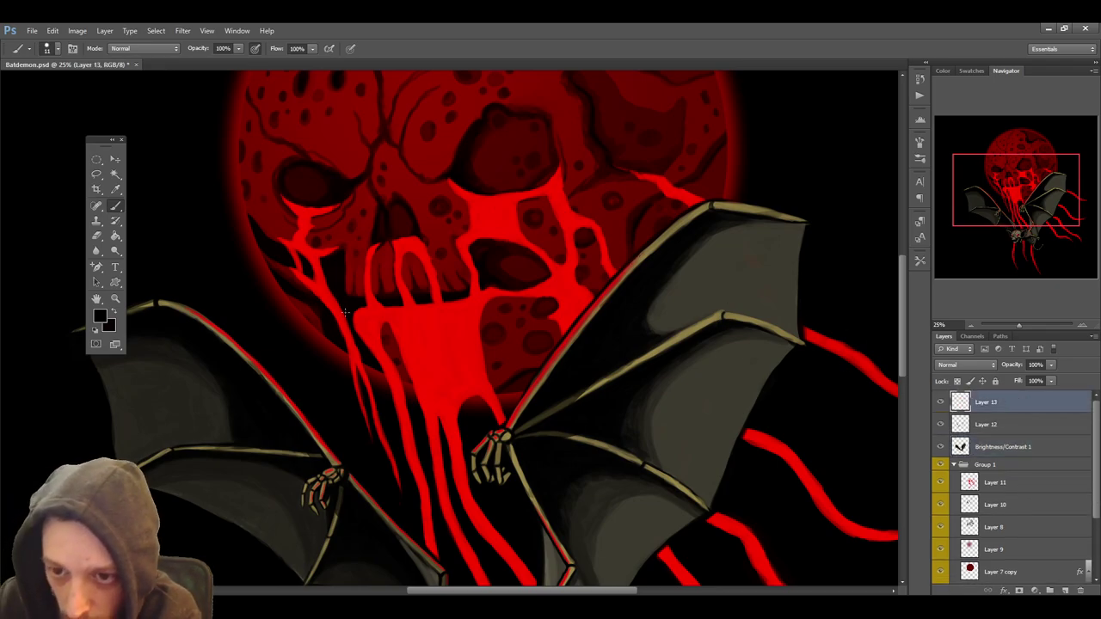
pyautogui.click(97, 235)
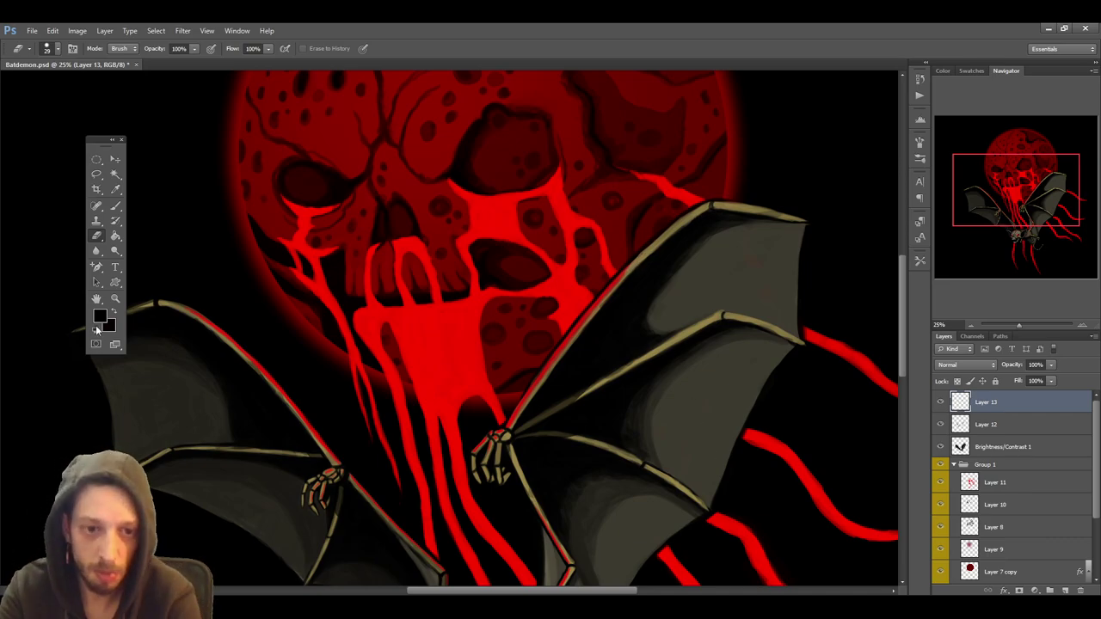
pyautogui.click(115, 206)
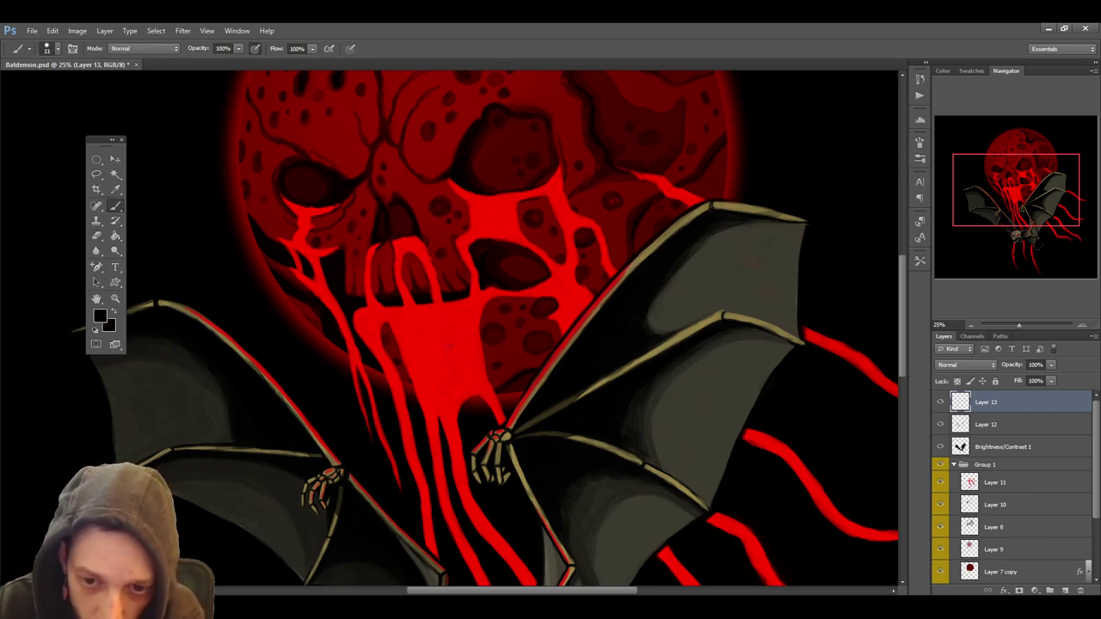
pyautogui.click(116, 189)
pyautogui.click(449, 322)
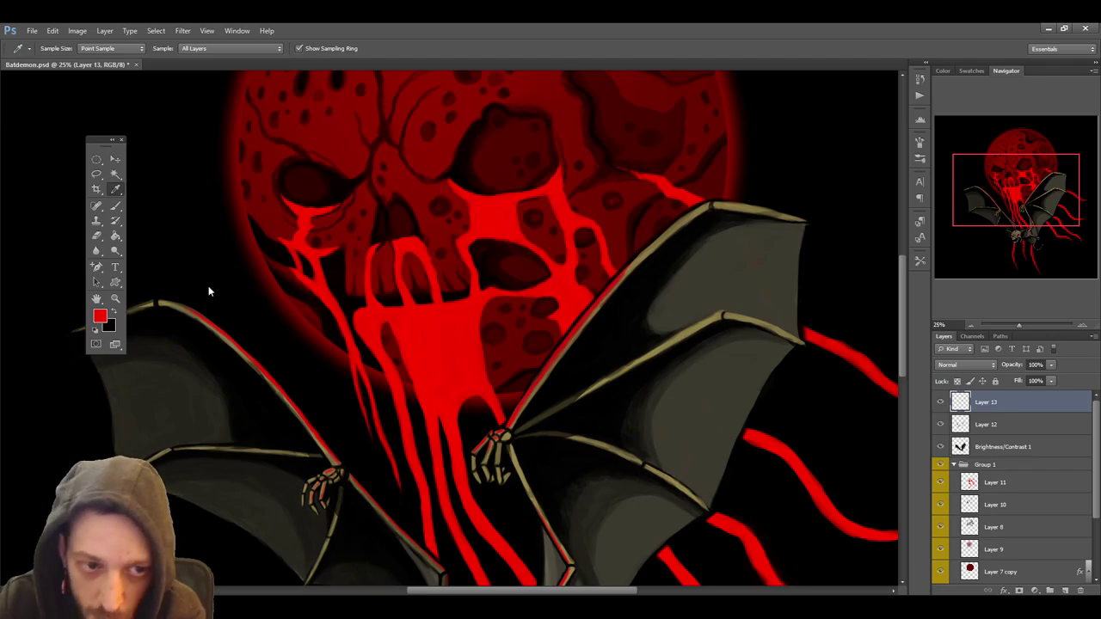
# Merge Layer 12 with the Brightness/Contrast 1 layer and save the file
pyautogui.click(1002, 425)
pyautogui.click(940, 426)
pyautogui.click(940, 426)
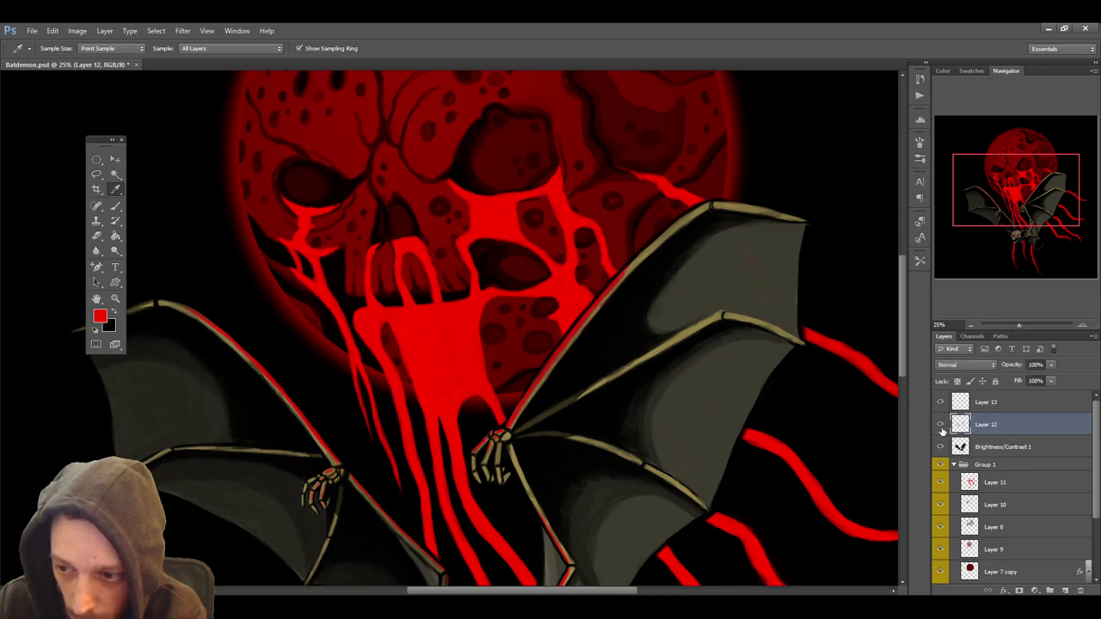
pyautogui.keyDown('shift'); pyautogui.click(1025, 443); pyautogui.keyUp('shift')
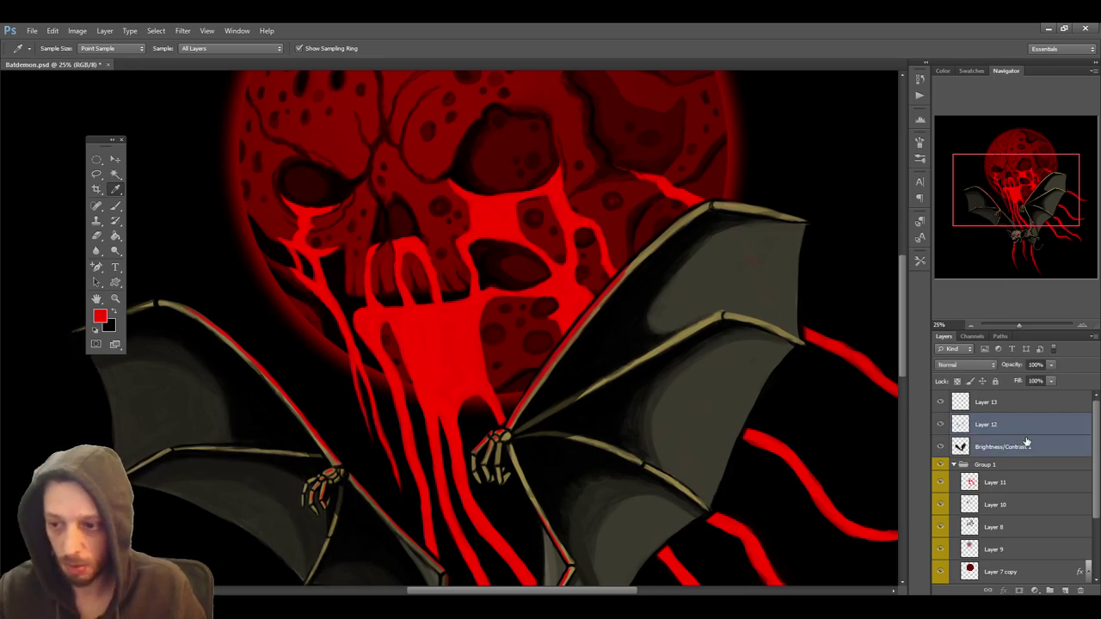
pyautogui.hotkey('ctrl', 'e')
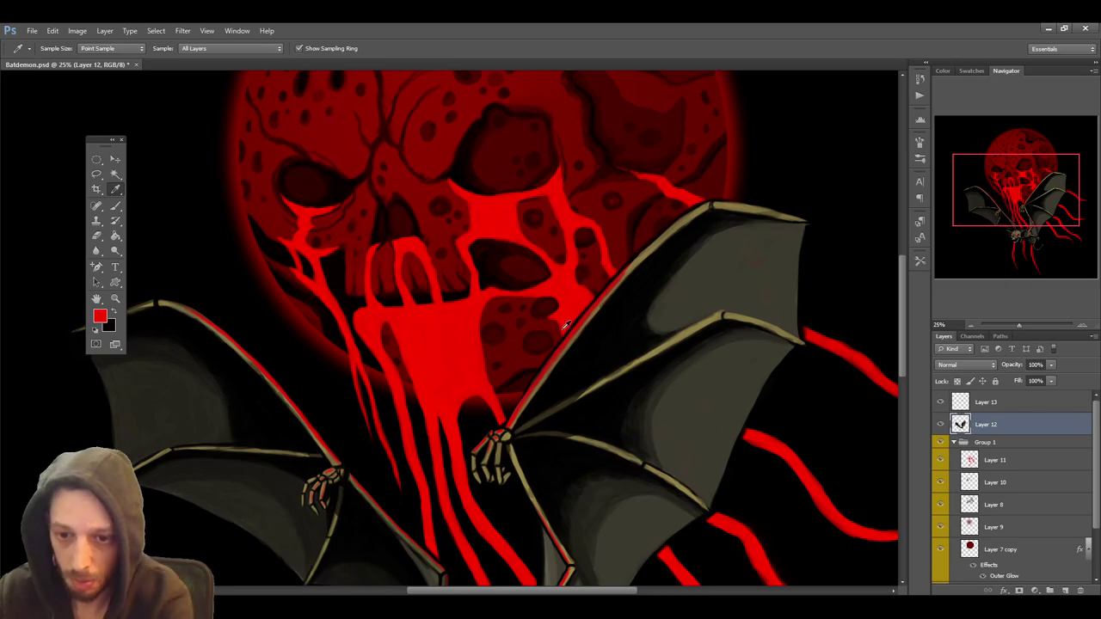
pyautogui.click(96, 236)
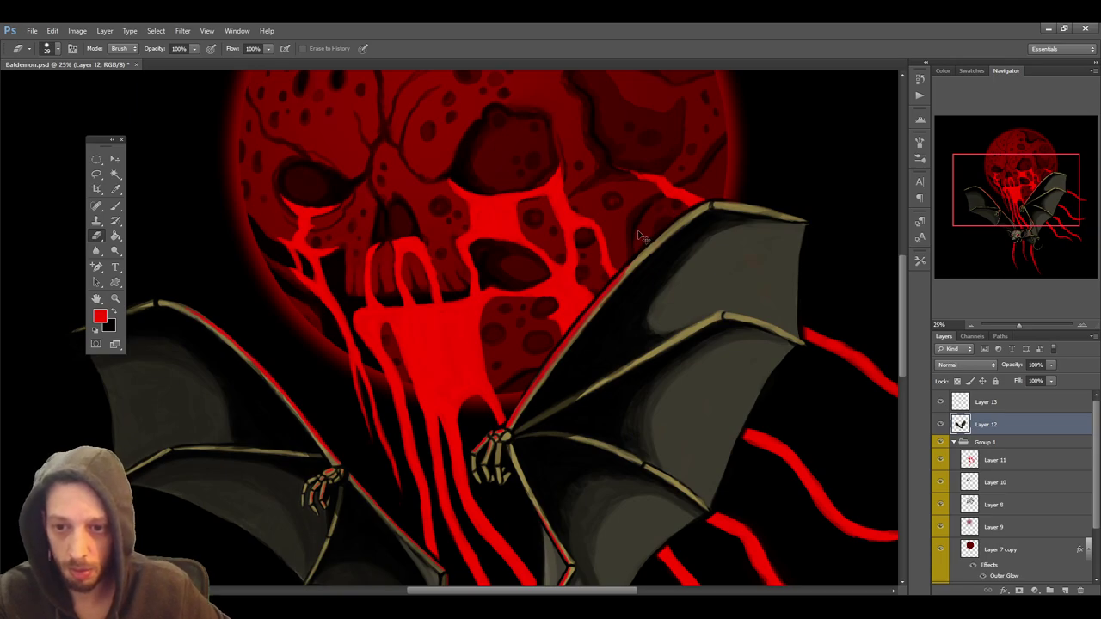
pyautogui.hotkey('ctrl', 's')
# Paint red highlights along the upper edge of the right wing's leading bone on Layer 13, using a 19 px brush at 61% opacity
pyautogui.click(115, 188)
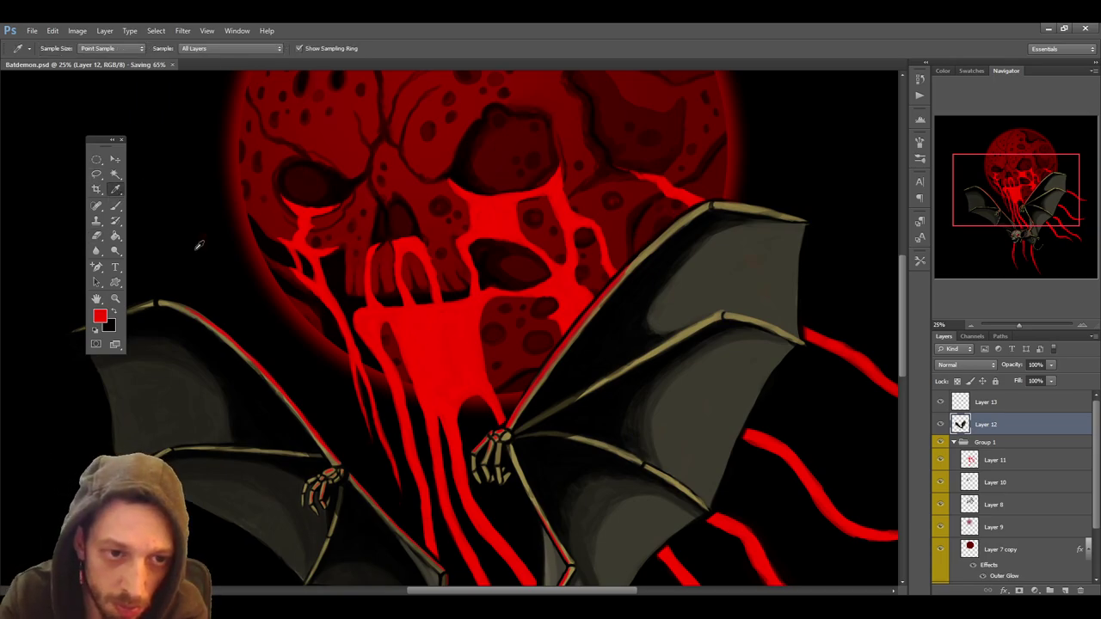
pyautogui.click(115, 206)
pyautogui.click(1016, 401)
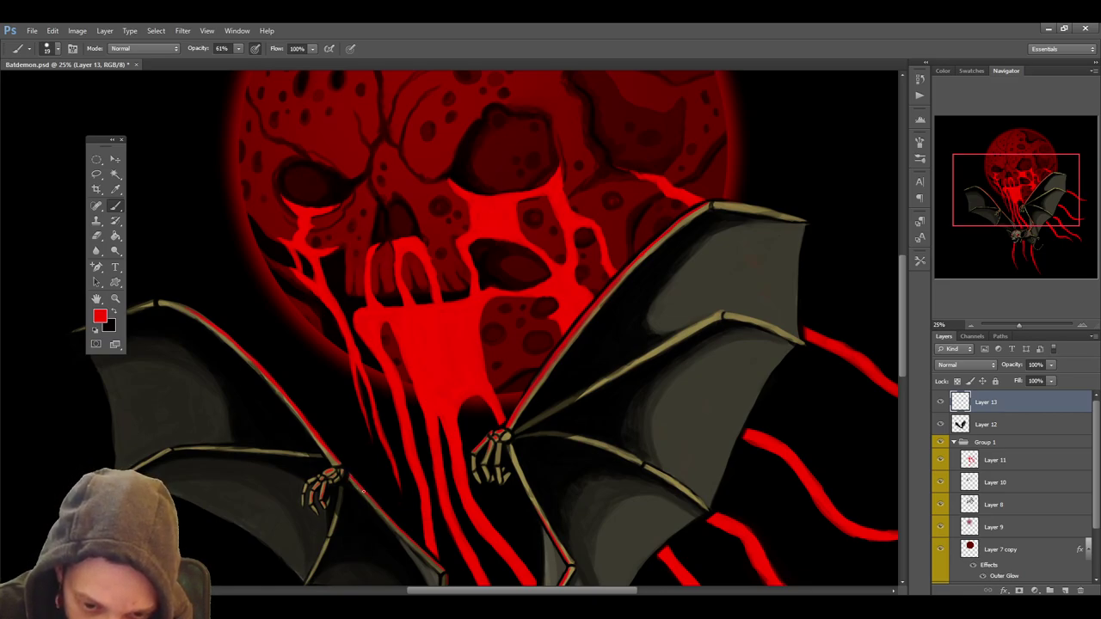
# Touch up the blood drips on Layer 11 with the Eraser and a red brush sampled from the blood, and save the file
pyautogui.click(97, 235)
pyautogui.click(1010, 443)
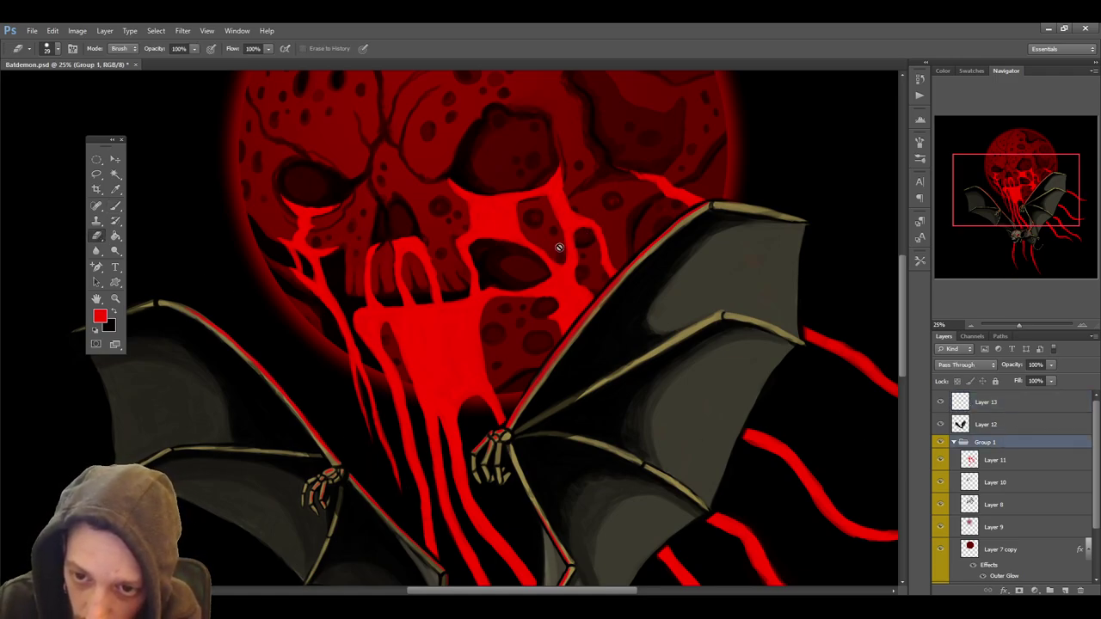
pyautogui.click(1019, 462)
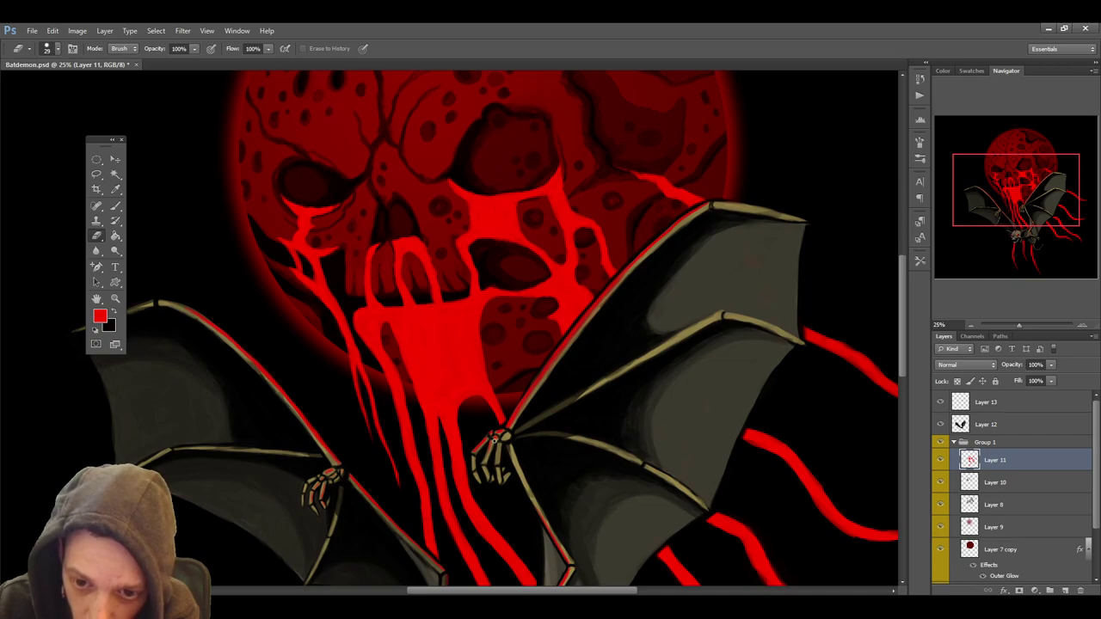
pyautogui.press('i')
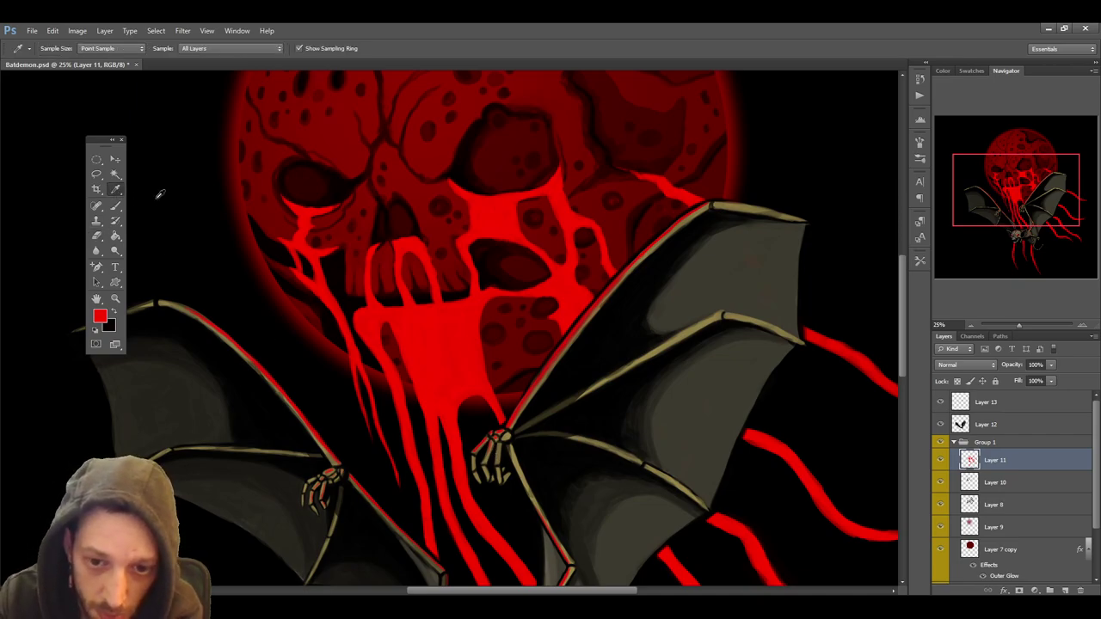
pyautogui.click(464, 347)
pyautogui.press('b')
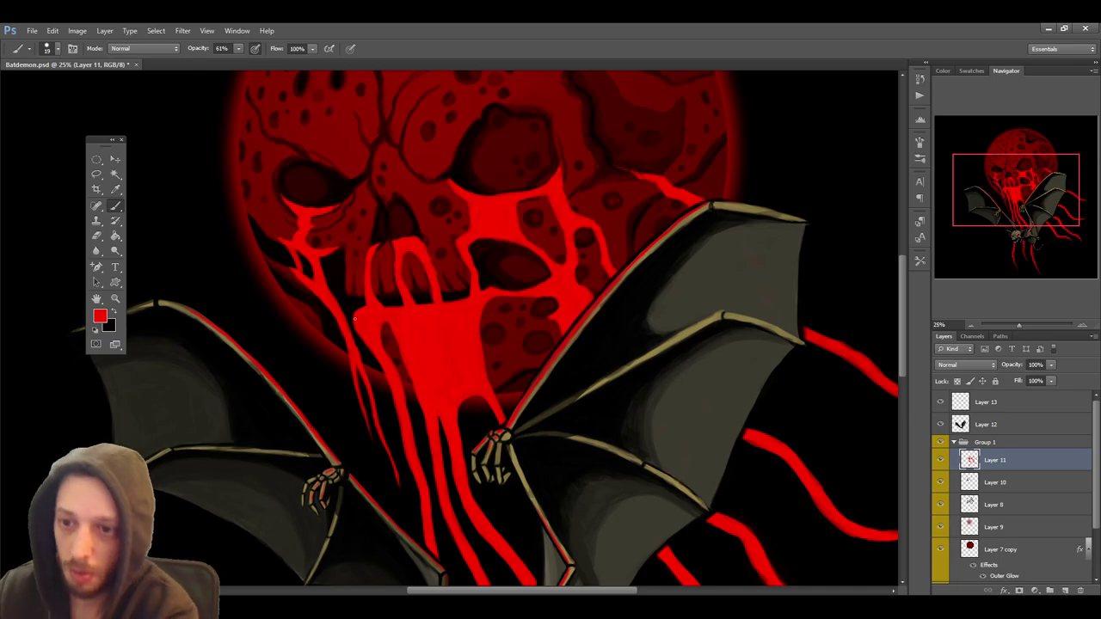
pyautogui.click(972, 324)
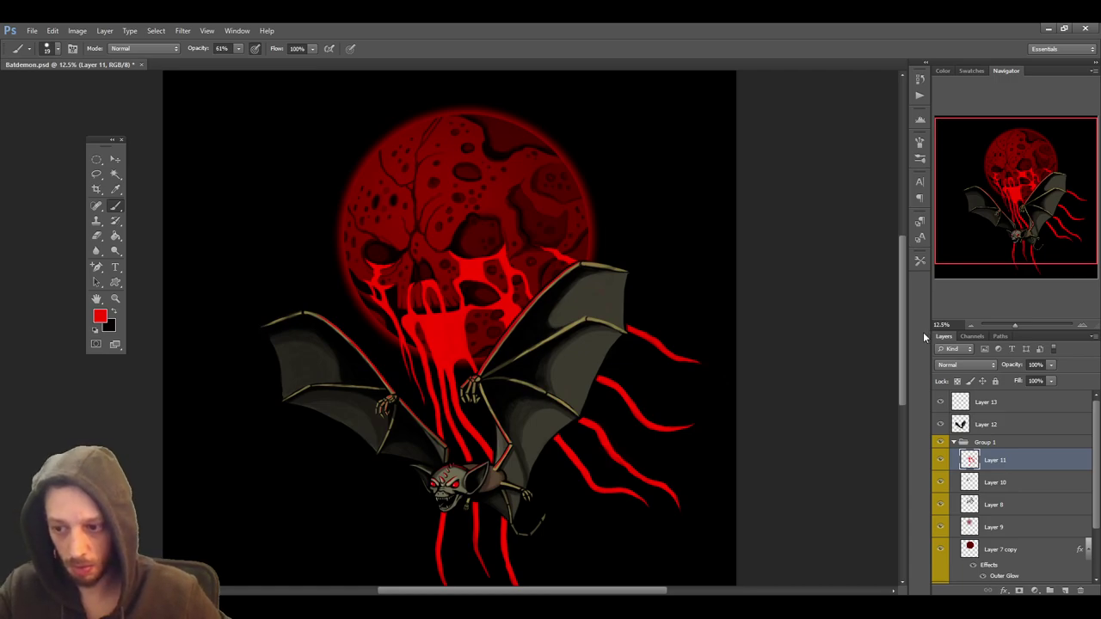
pyautogui.hotkey('ctrl', 's')
# Rasterize the Outer Glow into Layer 7 copy with the original Layer 7 hidden, and save the file
pyautogui.scroll(-2, 1056, 520)
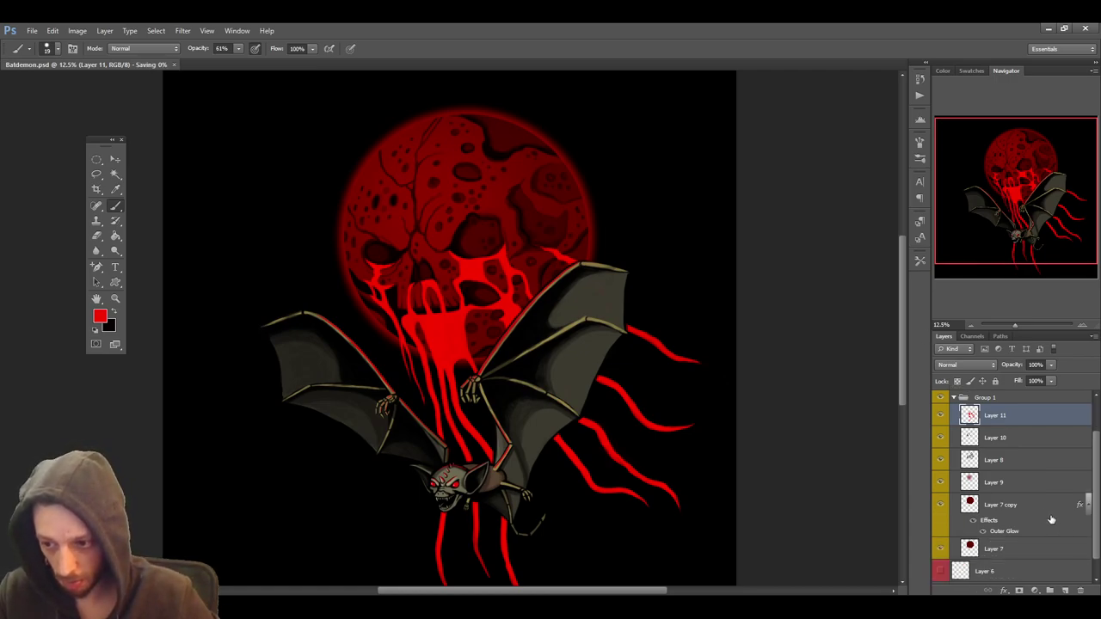
pyautogui.click(1026, 506)
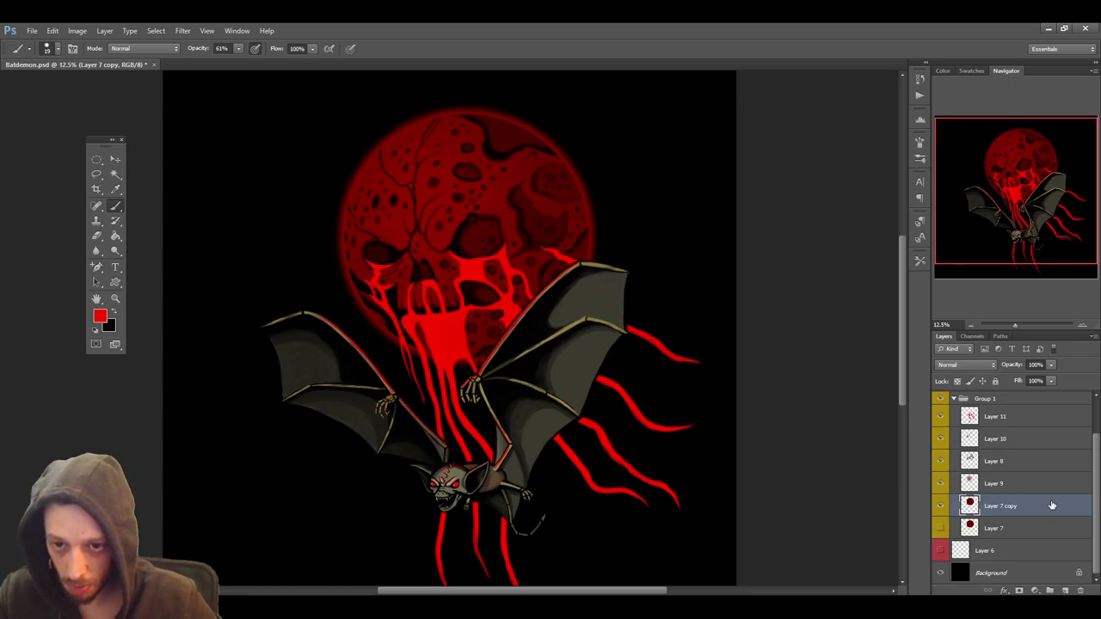
pyautogui.hotkey('ctrl', 's')
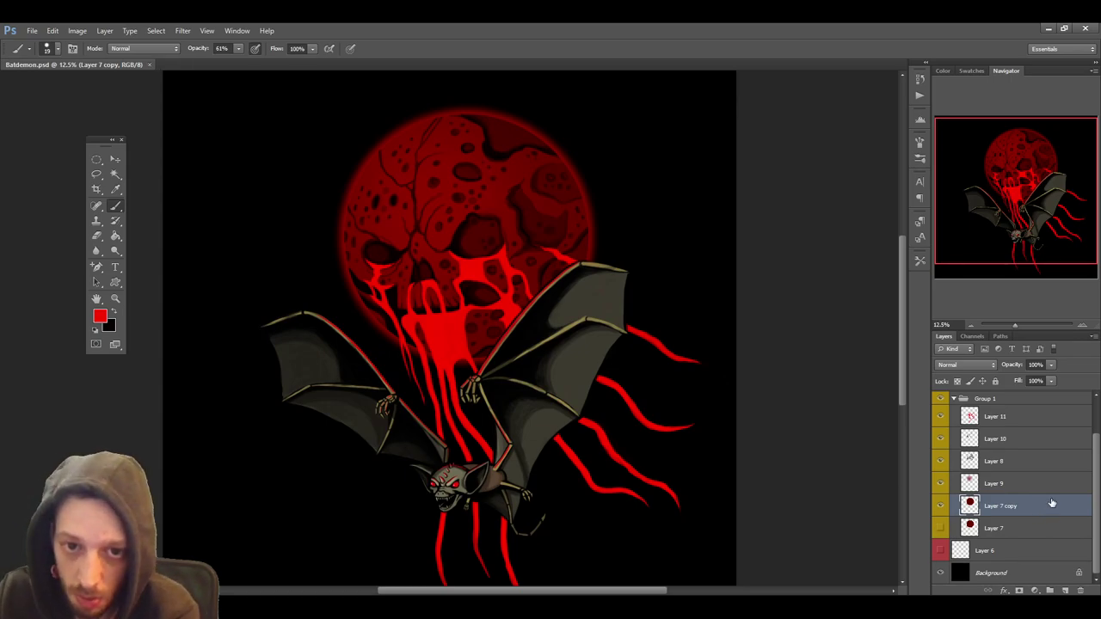
pyautogui.click(1082, 326)
pyautogui.scroll(-2, 790, 337)
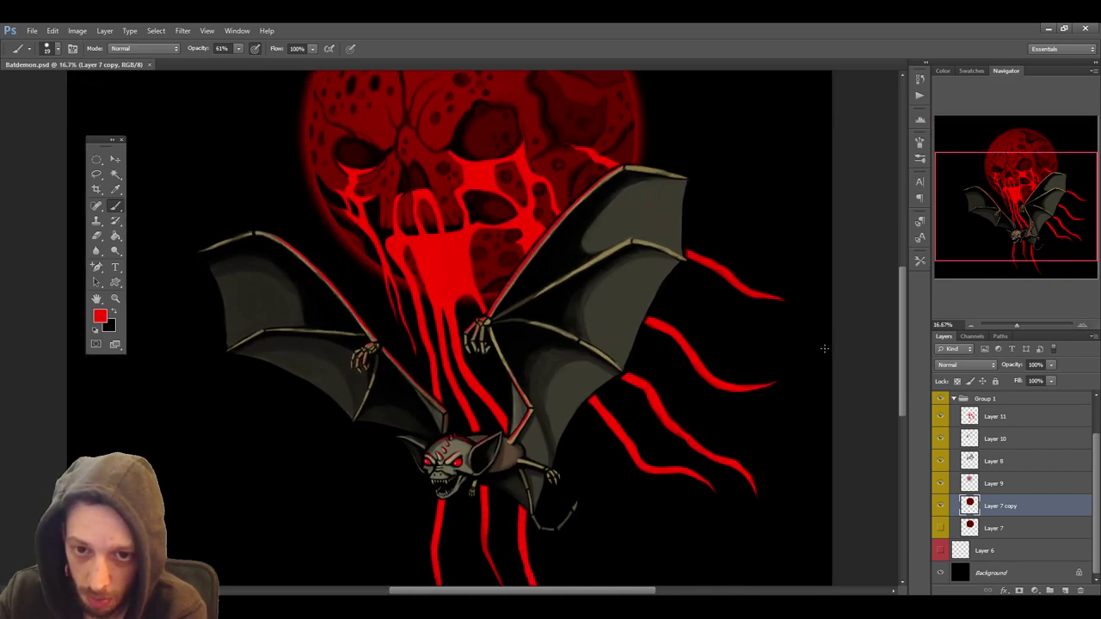
pyautogui.scroll(4, 821, 344)
pyautogui.scroll(2, 826, 346)
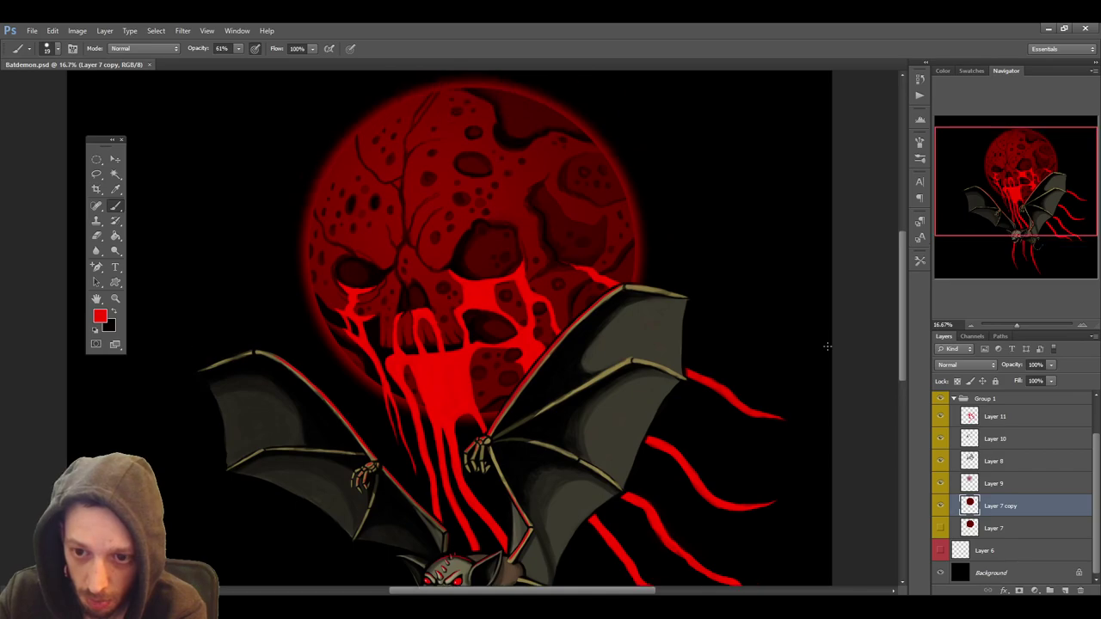
pyautogui.scroll(1, 828, 346)
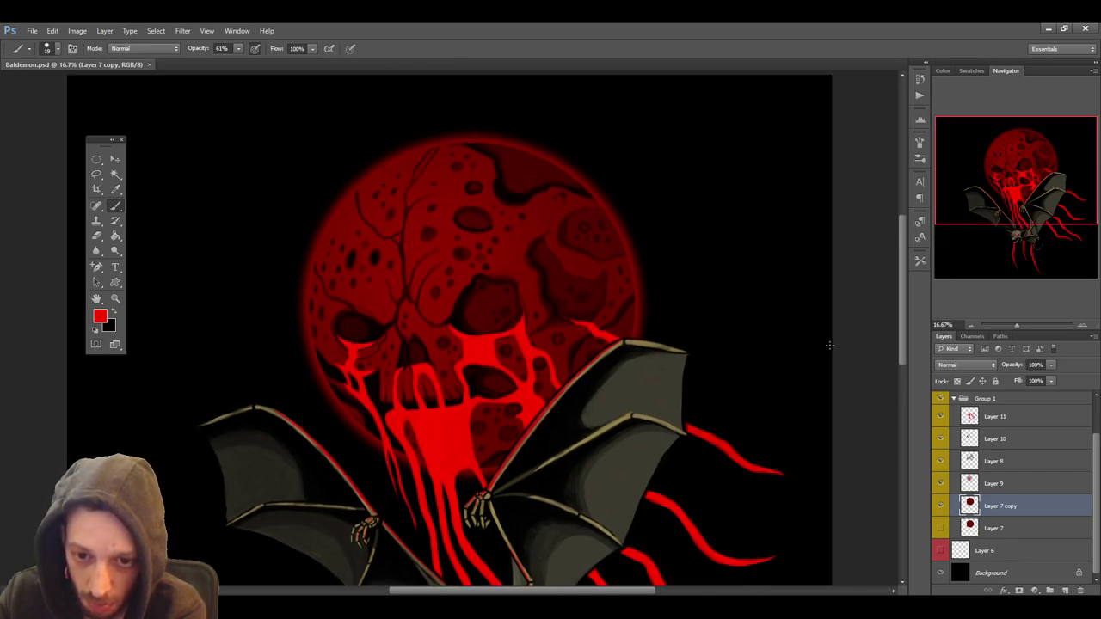
pyautogui.scroll(-3, 829, 345)
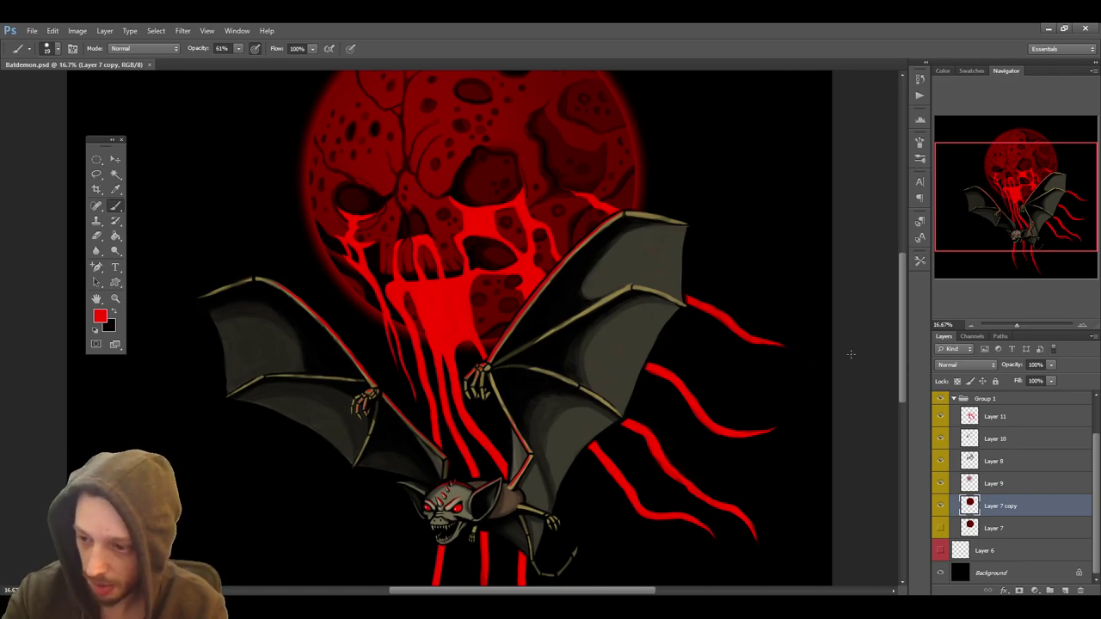
# Paint red touch-ups on Layer 11 along the thin blood drips below the mouth and the stream above the right wing
pyautogui.click(1015, 417)
pyautogui.hotkey('ctrl', '+')
pyautogui.hotkey('ctrl', '+')
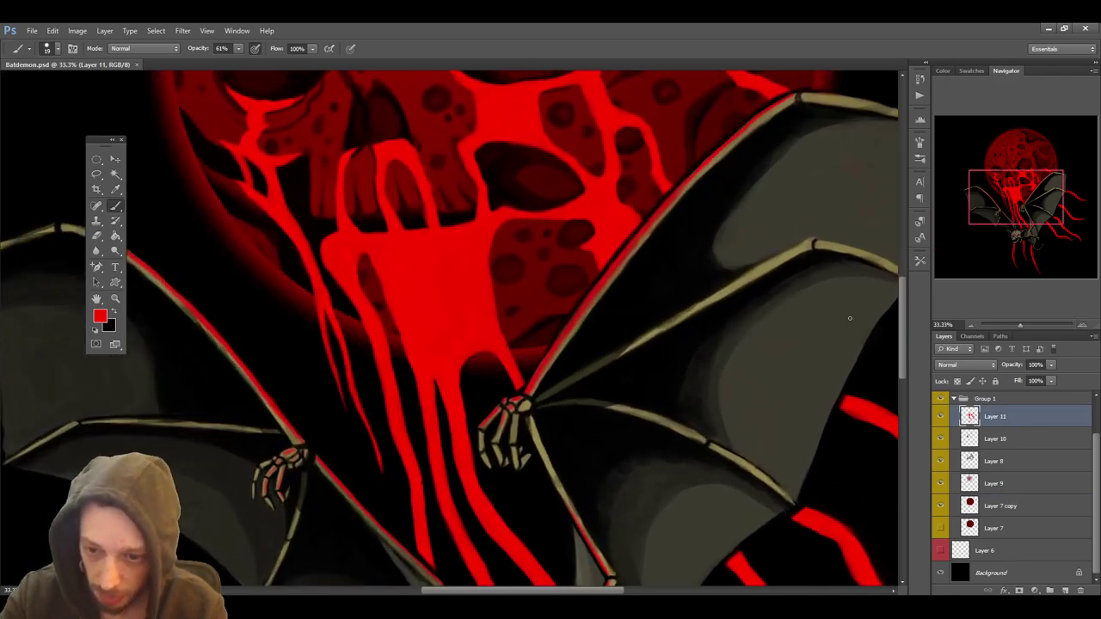
pyautogui.scroll(-2, 905, 334)
pyautogui.click(116, 189)
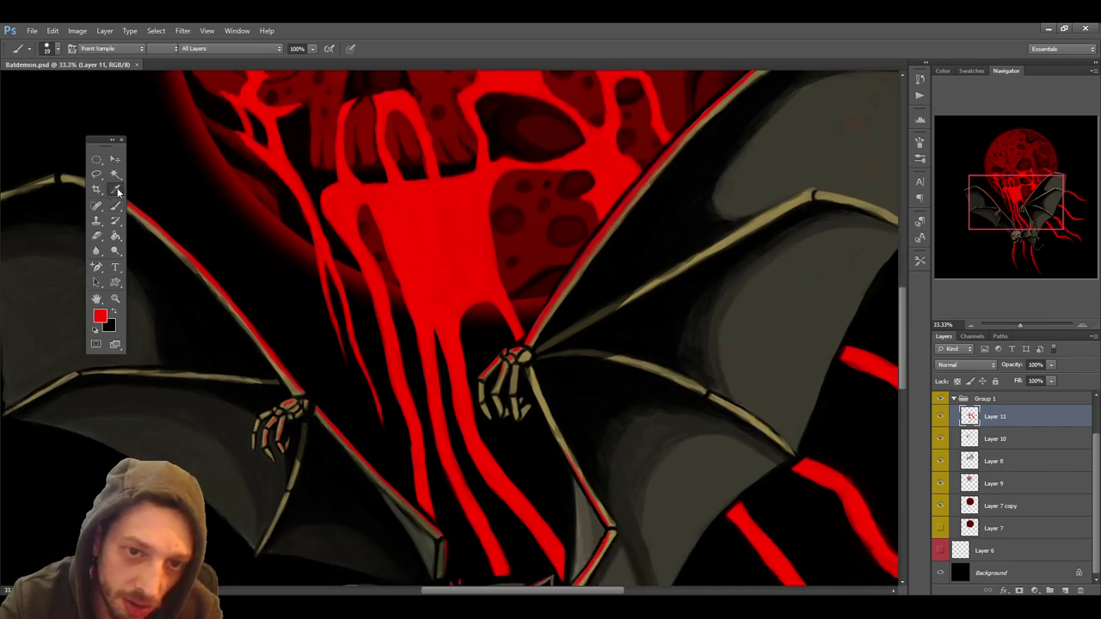
pyautogui.click(116, 204)
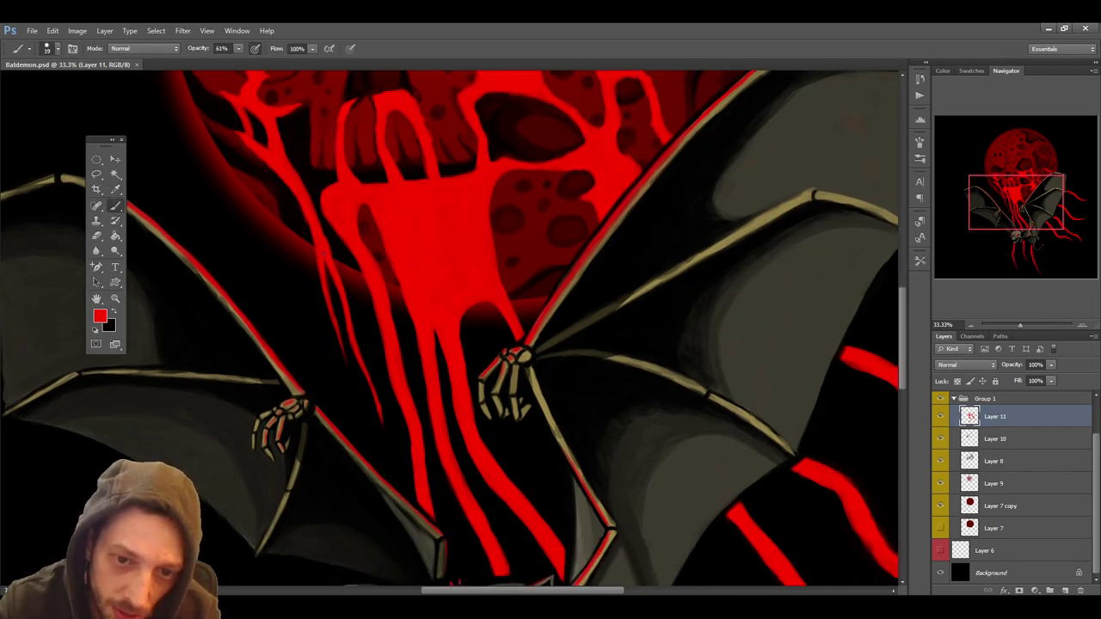
pyautogui.moveTo(328, 256); pyautogui.dragTo(331, 262)
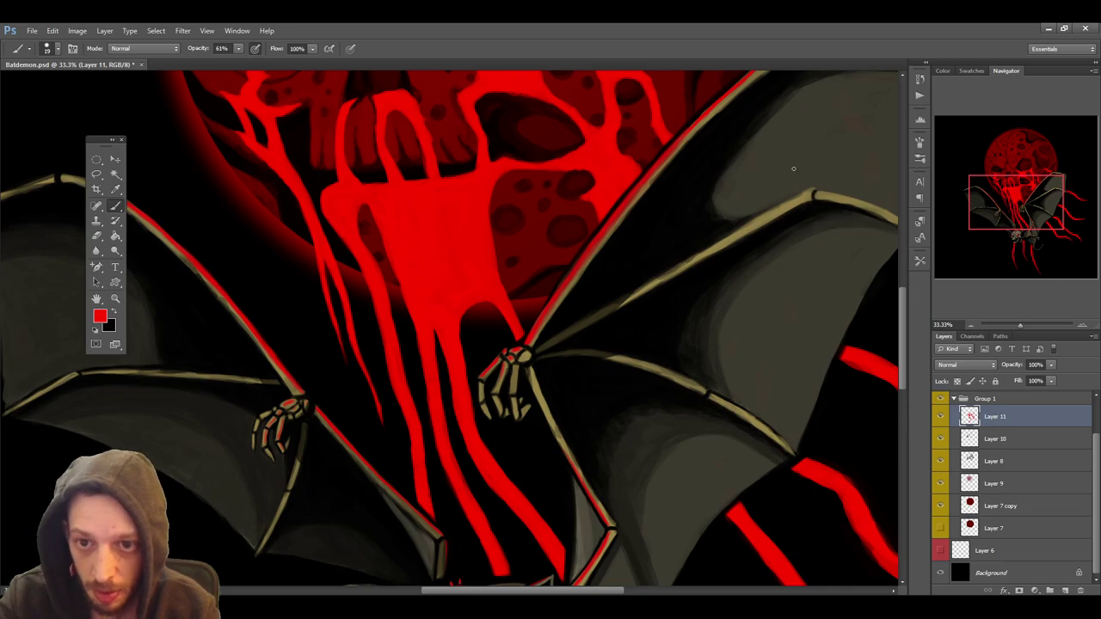
pyautogui.moveTo(903, 292); pyautogui.dragTo(901, 244)
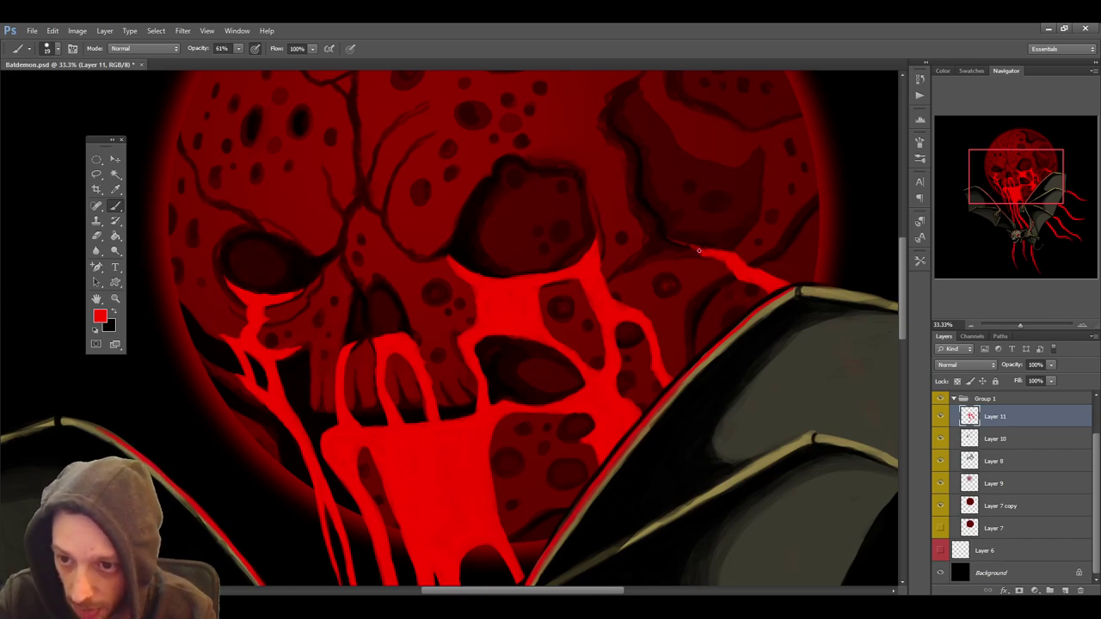
pyautogui.moveTo(673, 242); pyautogui.dragTo(699, 250)
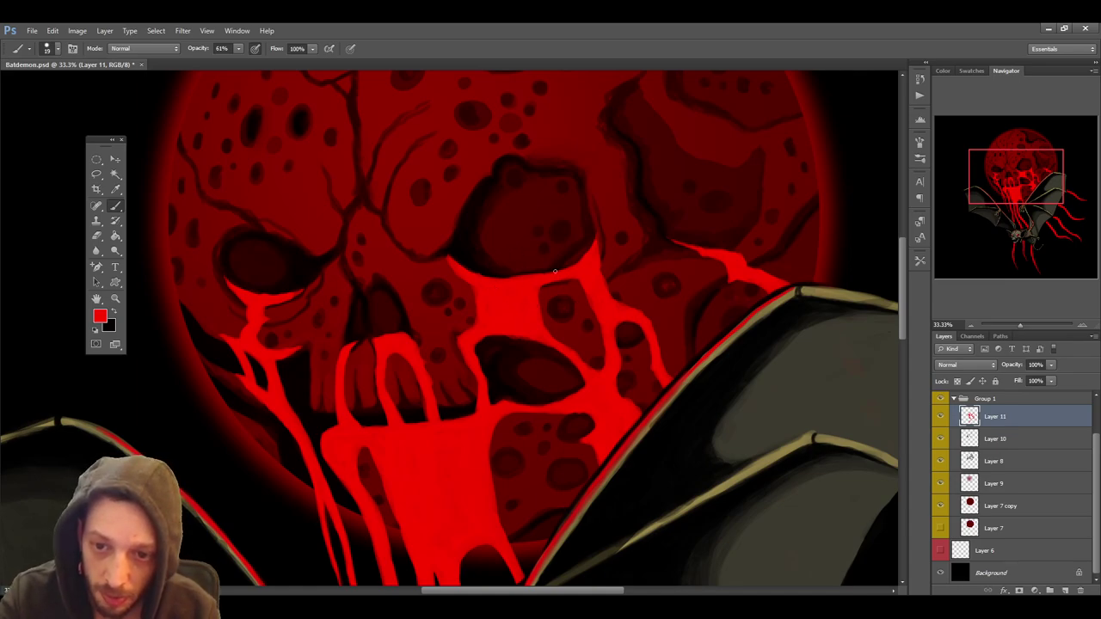
# Enlarge the brush to 56 px, zoom out to 25% to check the moon and blood, and save the file
pyautogui.press(']')
pyautogui.press(']')
pyautogui.press(']')
pyautogui.press(']')
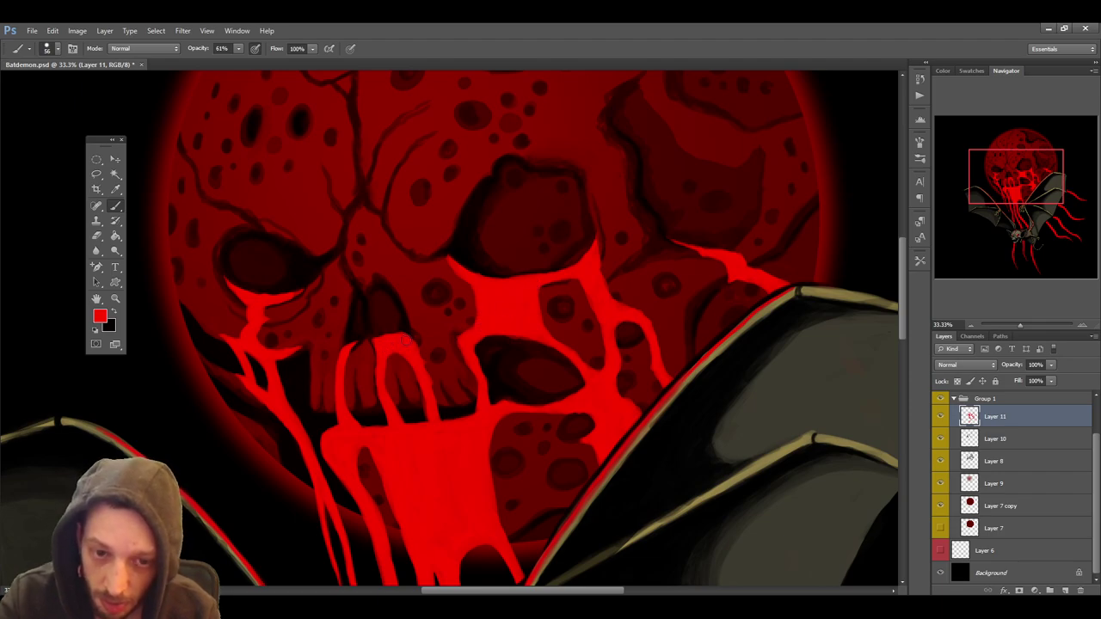
pyautogui.click(970, 325)
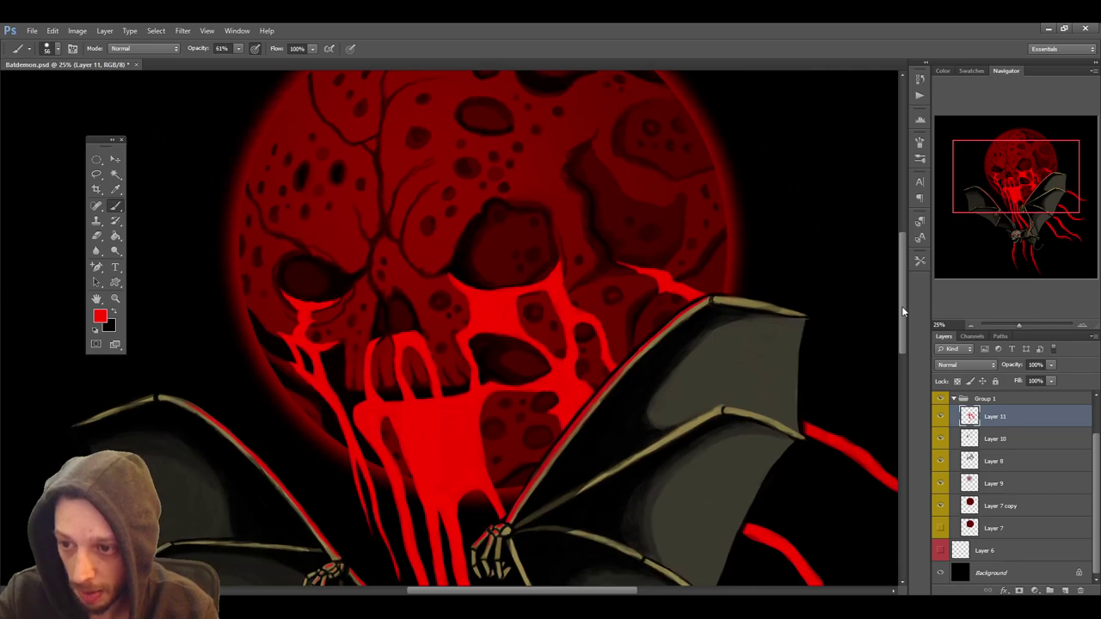
pyautogui.moveTo(903, 311)
pyautogui.mouseDown()
pyautogui.moveTo(903, 299)
pyautogui.moveTo(915, 312)
pyautogui.mouseUp()
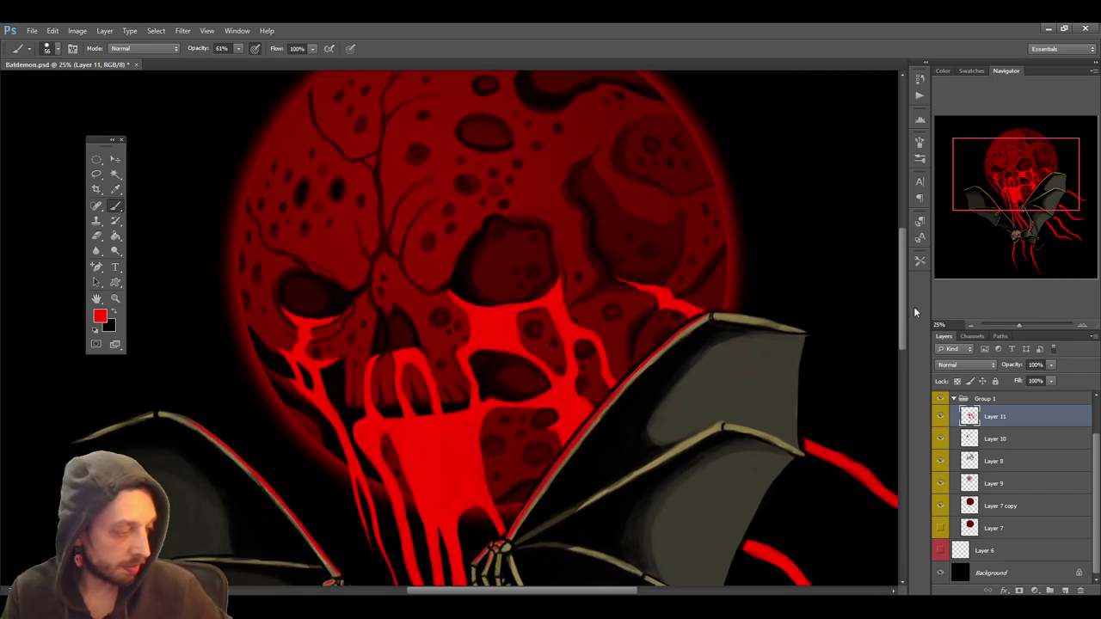
pyautogui.hotkey('ctrl', 's')
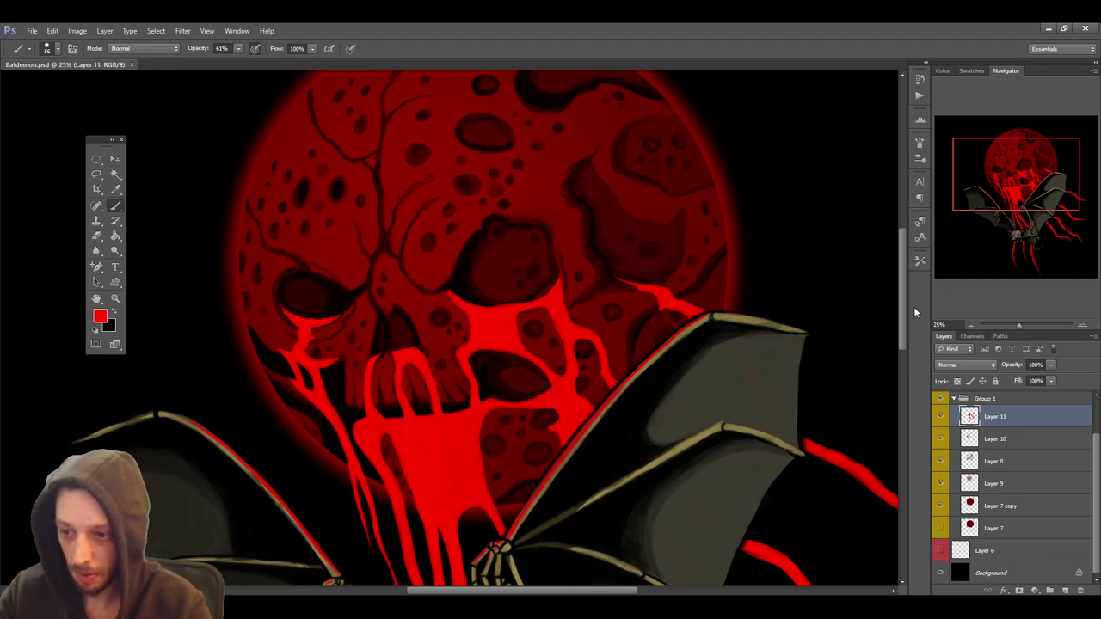
# Check what Layer 10 contains by toggling its visibility, and sample the near-black of the smaller eye socket as the brush color
pyautogui.click(941, 440)
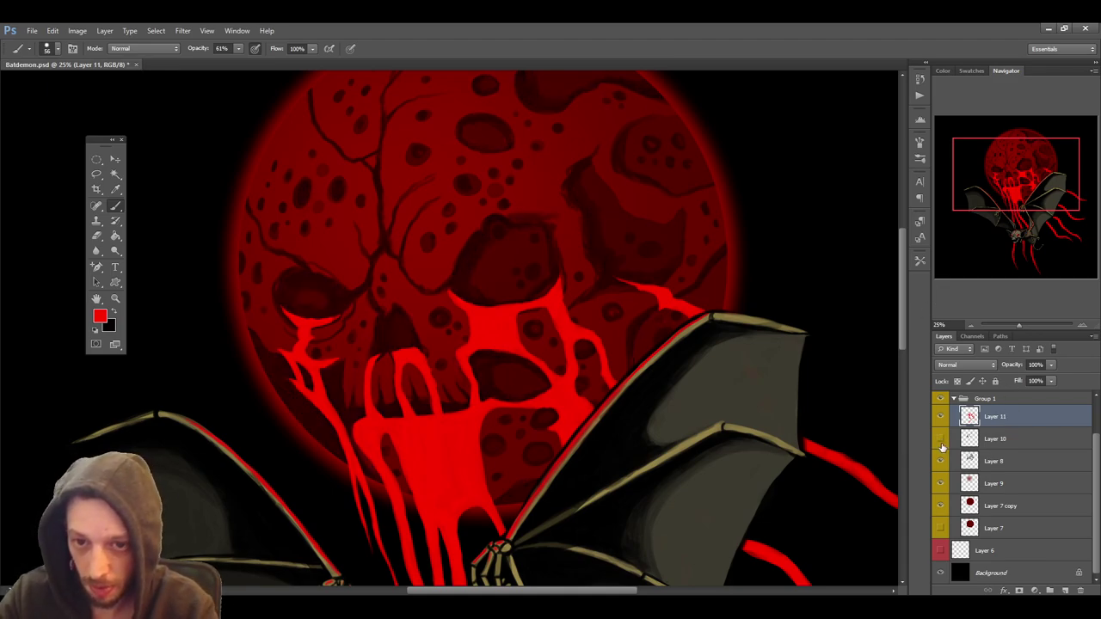
pyautogui.click(941, 440)
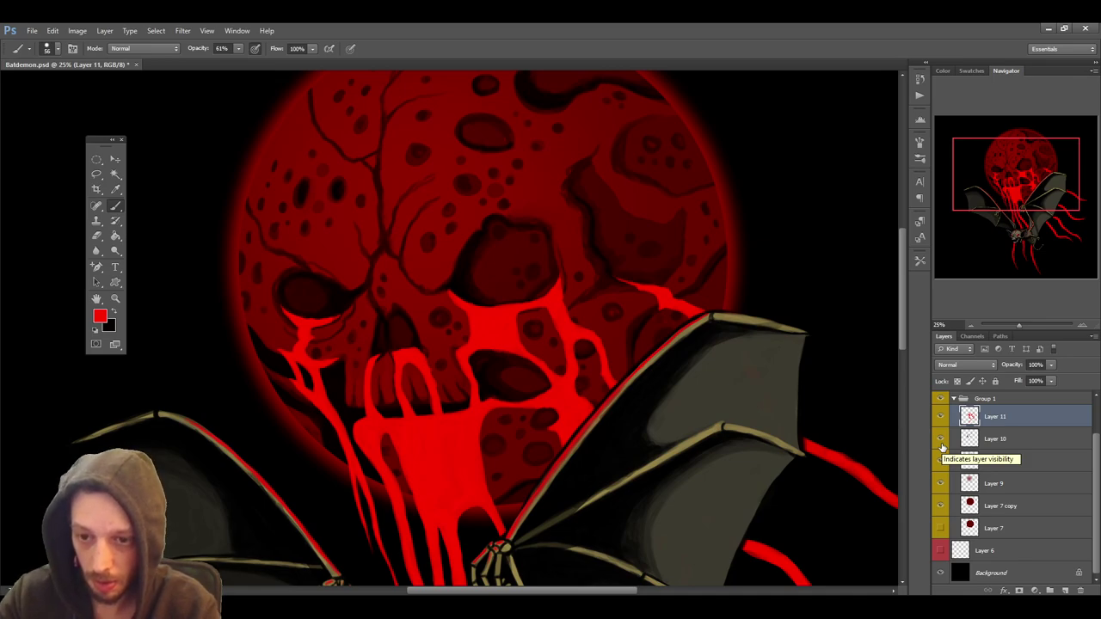
pyautogui.click(116, 189)
pyautogui.click(338, 298)
pyautogui.click(115, 205)
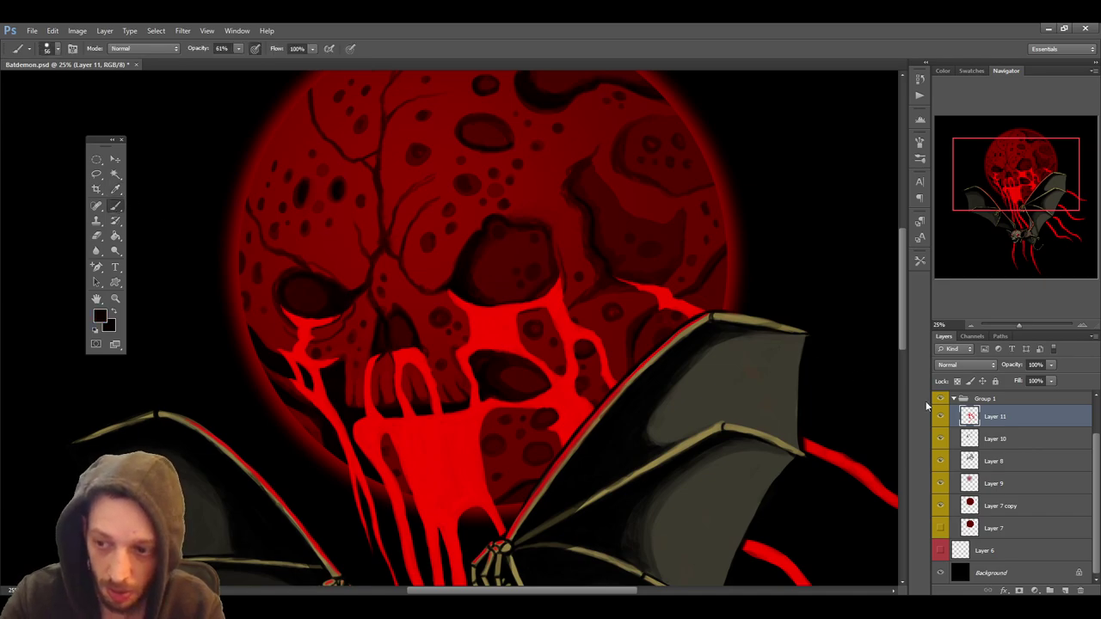
# Darken the moon's cracks and crater edges on Layer 10 with a near-black brush of 17 to 24 px at 61% opacity
pyautogui.click(1021, 440)
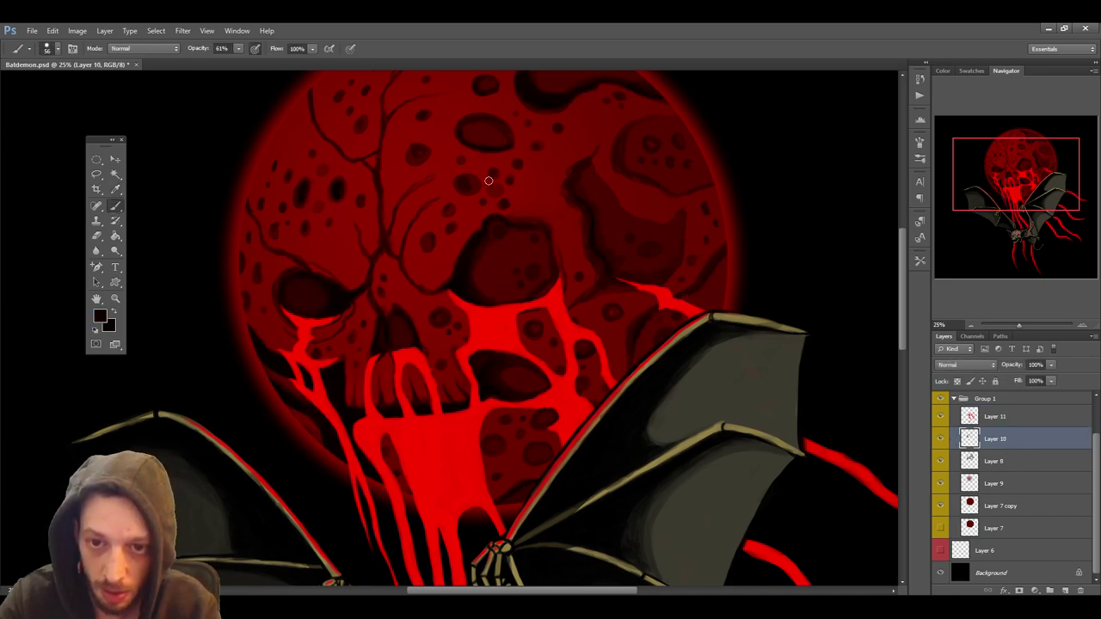
pyautogui.press('[')
pyautogui.press('[')
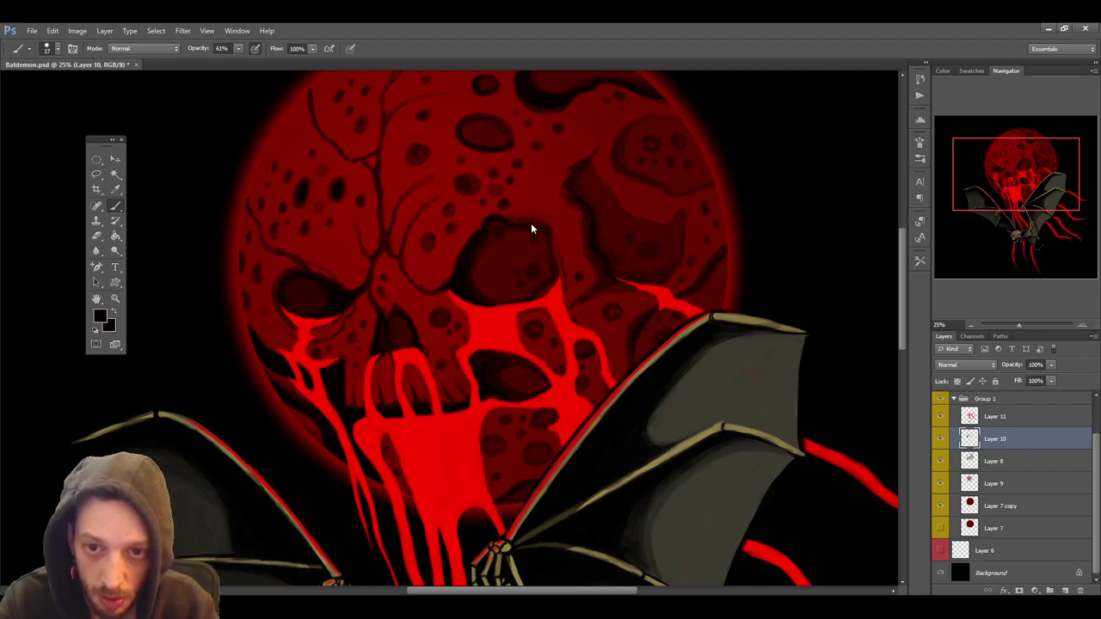
pyautogui.press(']')
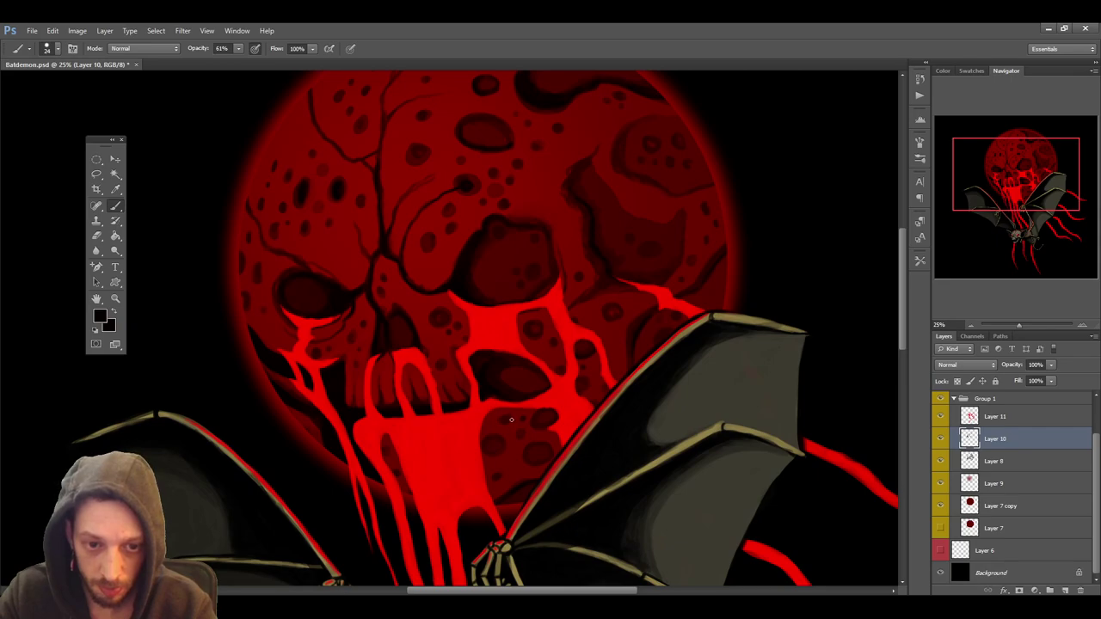
pyautogui.scroll(2, 510, 418)
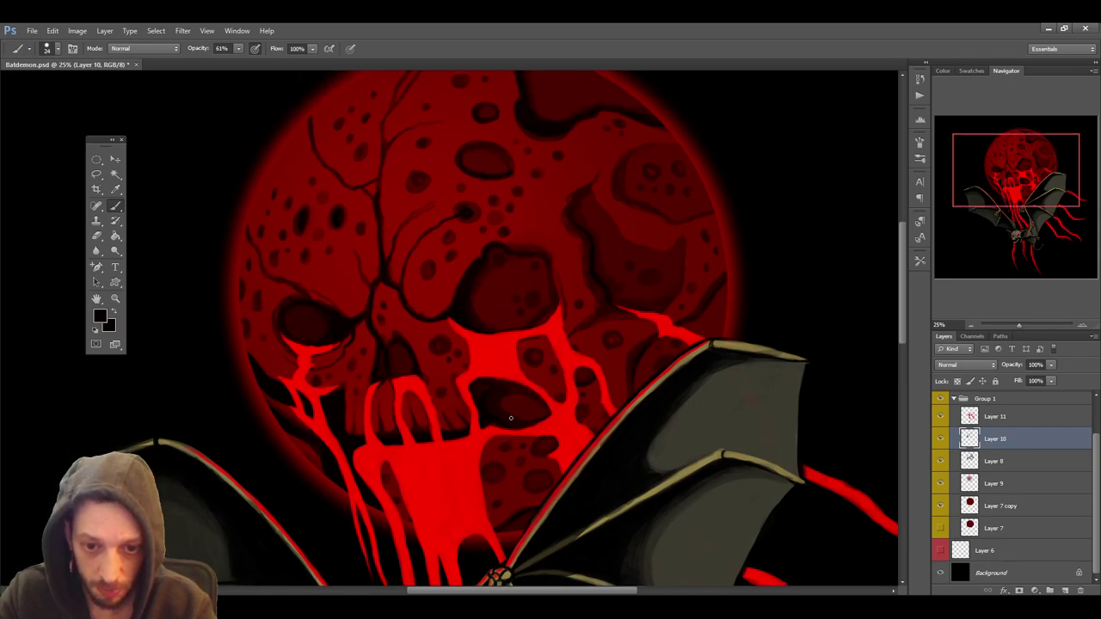
pyautogui.scroll(1, 510, 419)
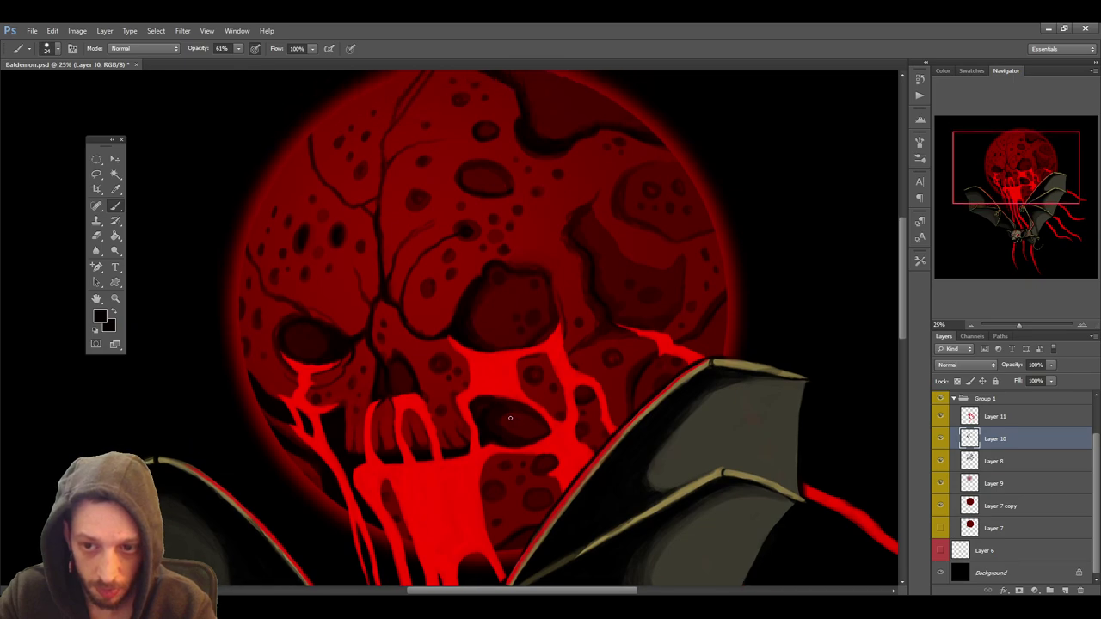
pyautogui.scroll(2, 510, 419)
pyautogui.scroll(2, 512, 418)
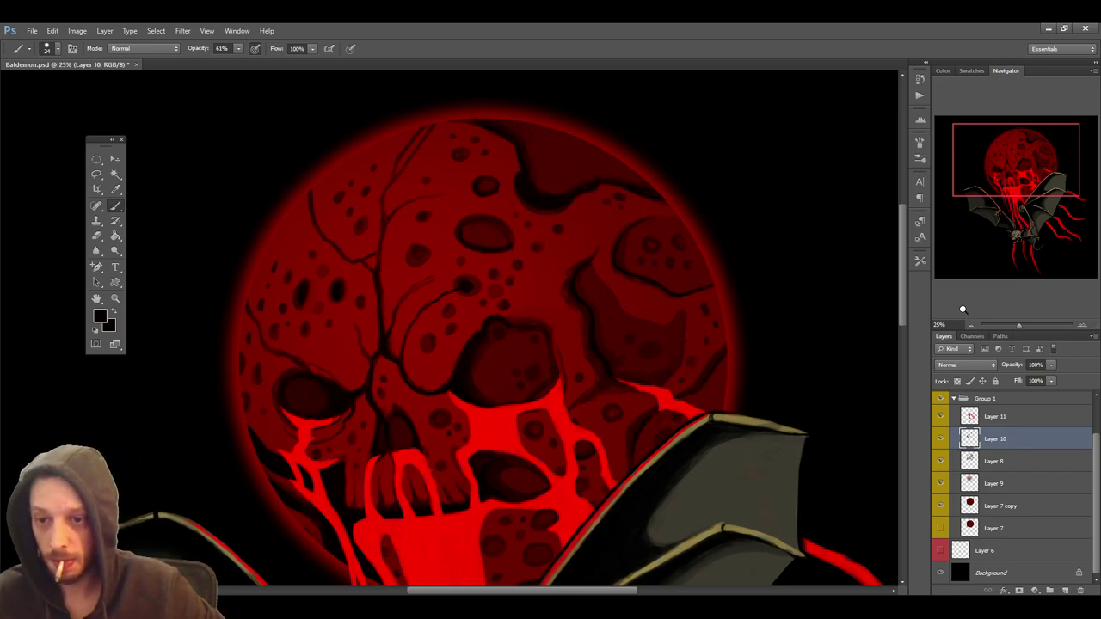
# Show Layer 7, select the moon's disc from it with the Magic Wand, and make Layer 10 active
pyautogui.click(1006, 527)
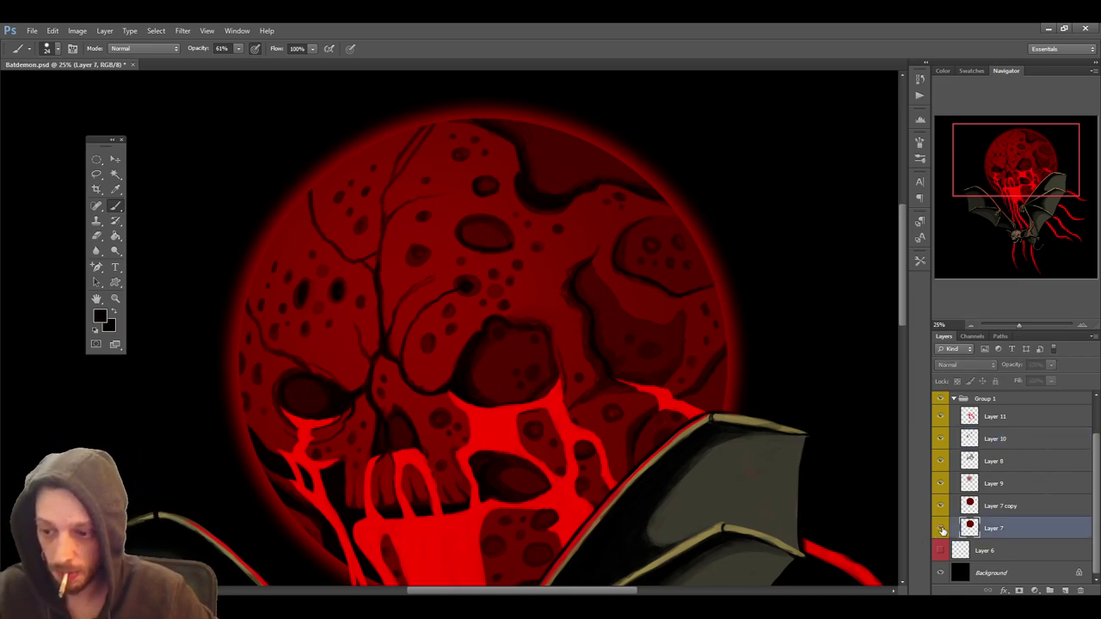
pyautogui.click(115, 173)
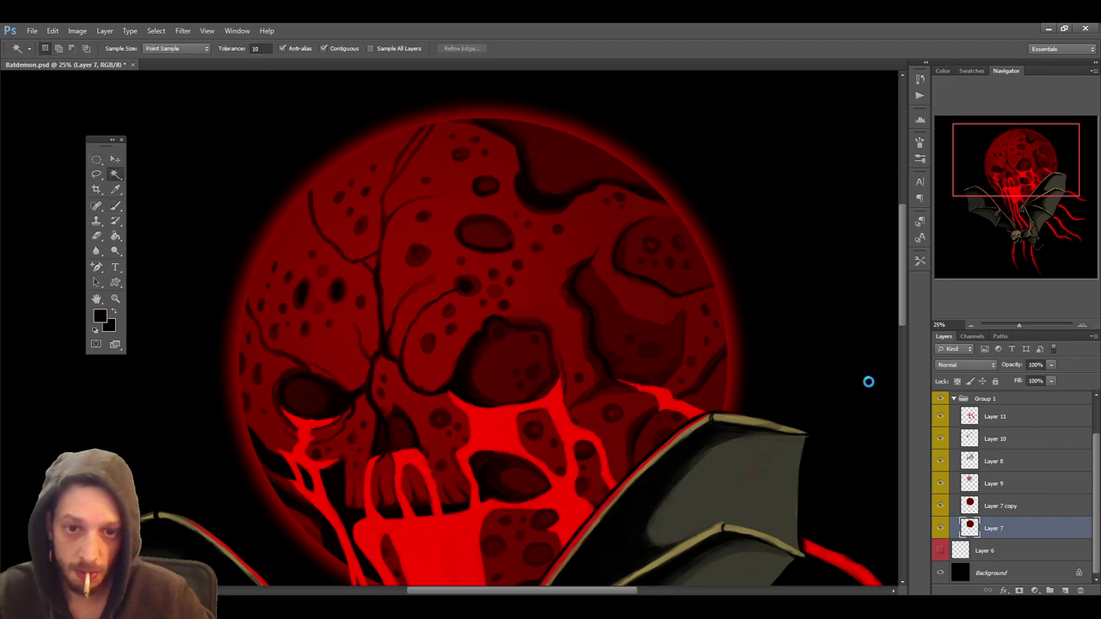
pyautogui.click(1040, 439)
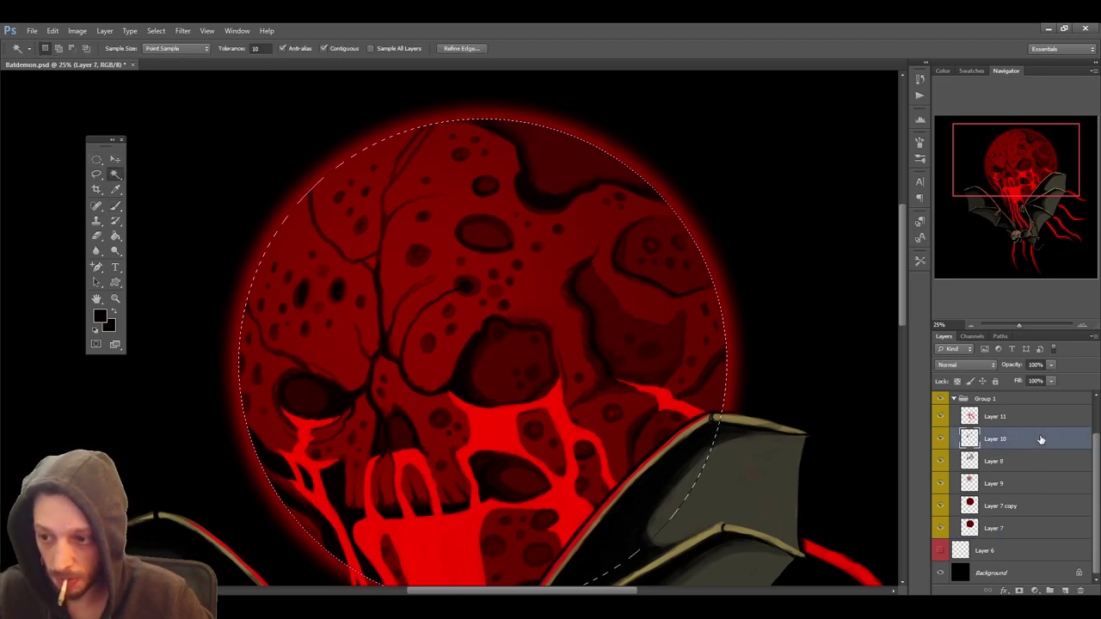
# Paint finer black cracks and crater rims on Layer 10 inside the moon selection with a 14 to 19 px brush, and save the file
pyautogui.click(115, 206)
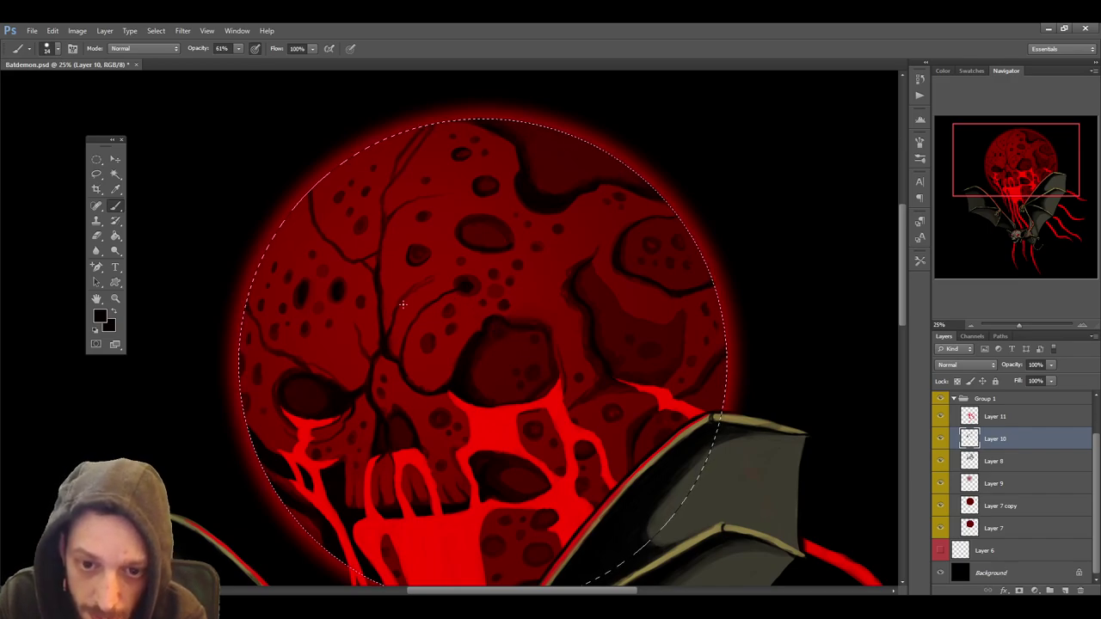
pyautogui.press('[')
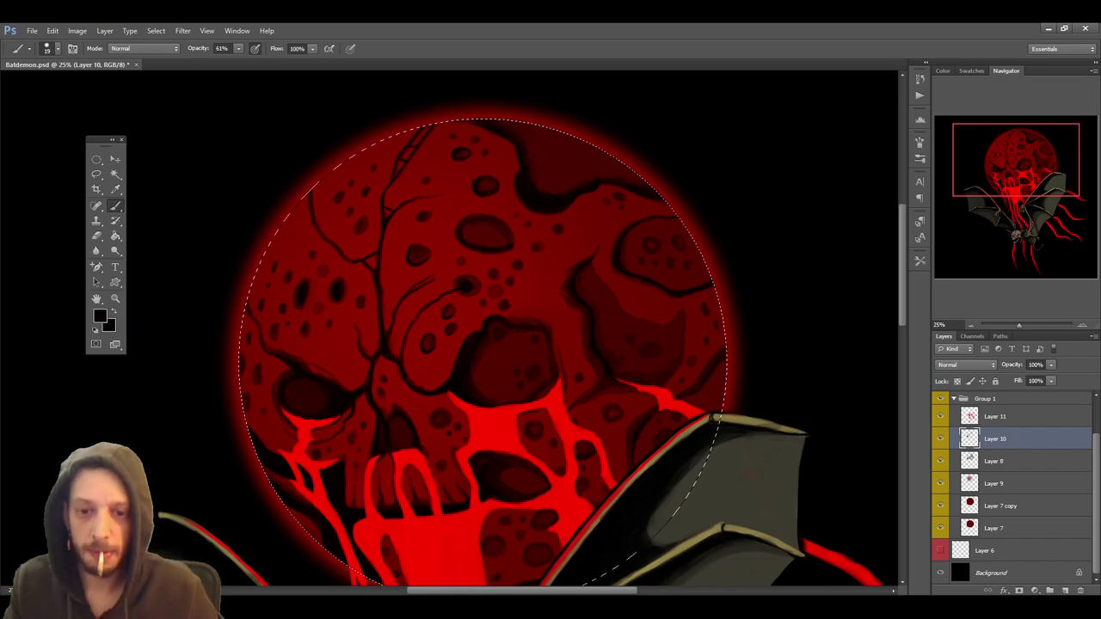
pyautogui.hotkey('ctrl', 's')
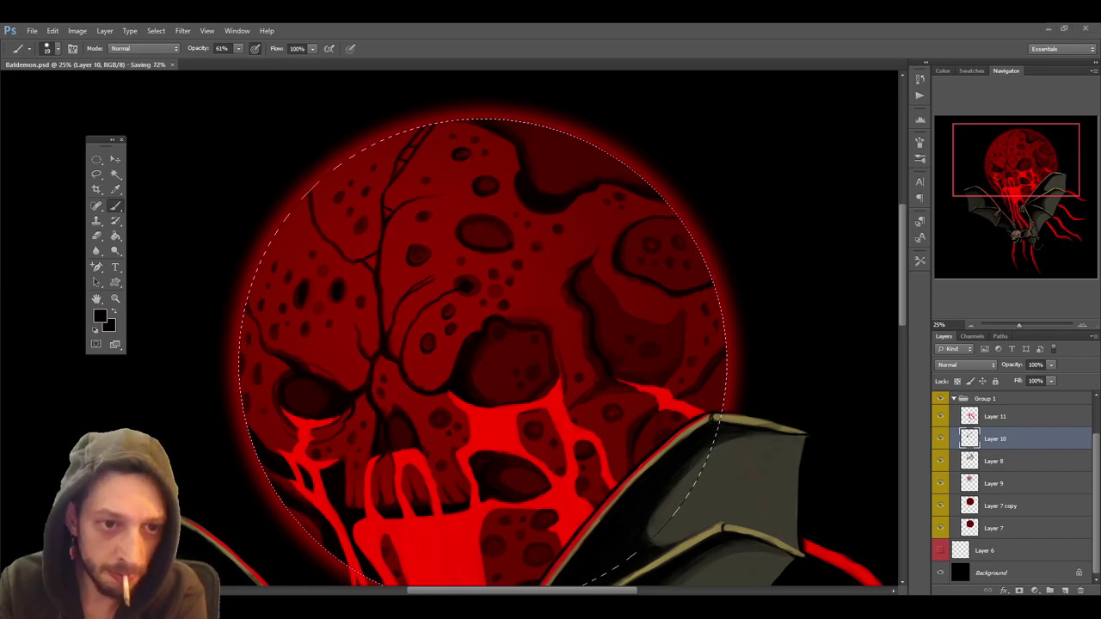
pyautogui.hotkey('ctrl', 'shift', 'alt', 'e')
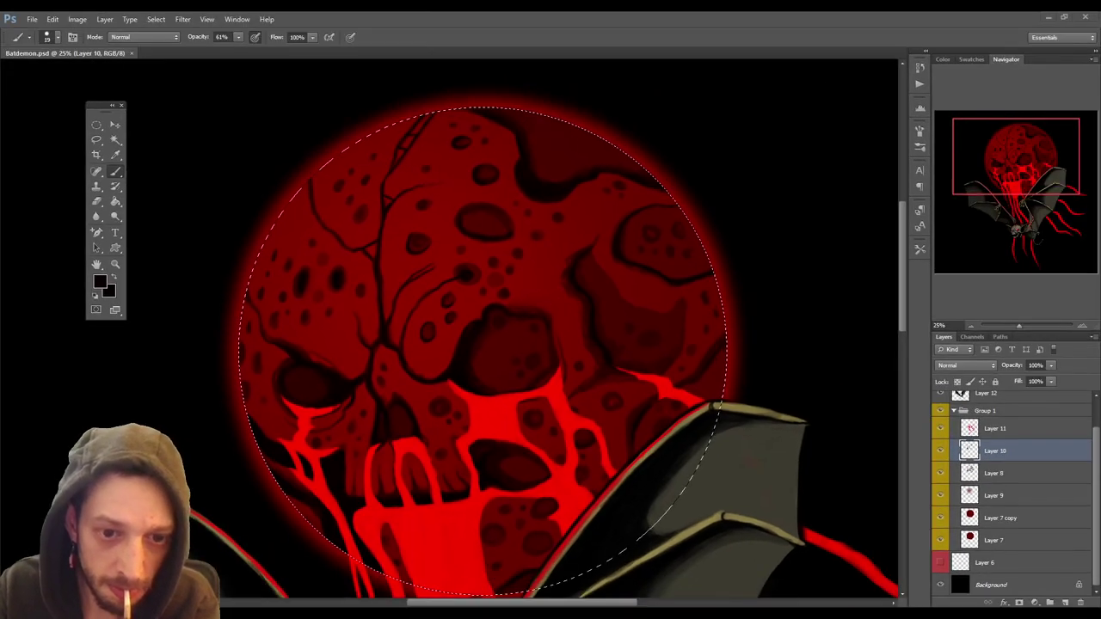
pyautogui.click(115, 155)
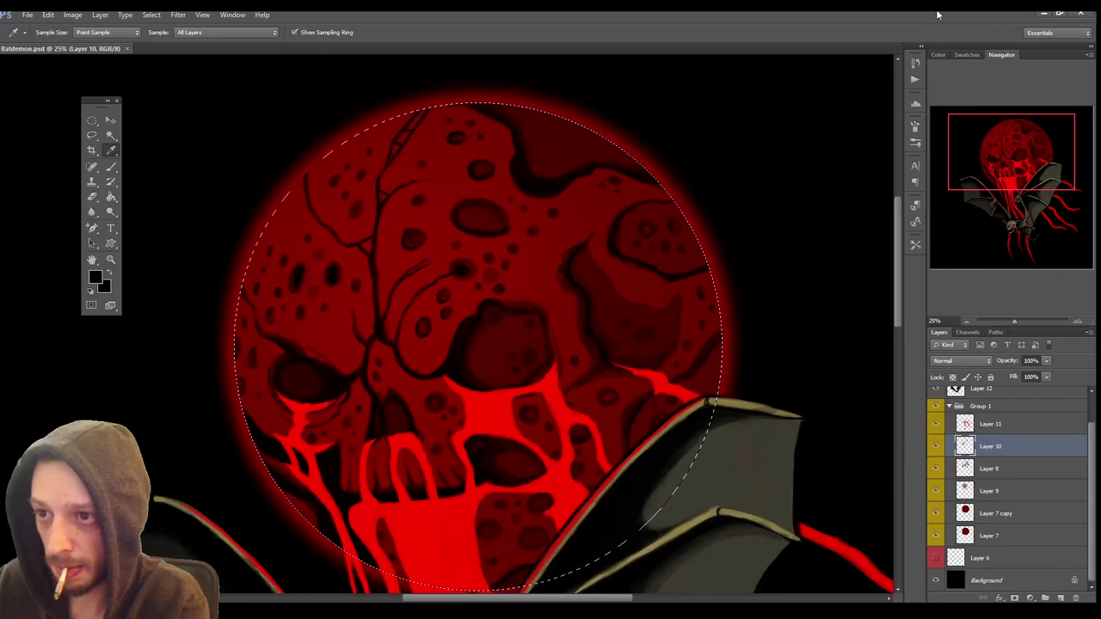
pyautogui.hotkey('ctrl', 'd')
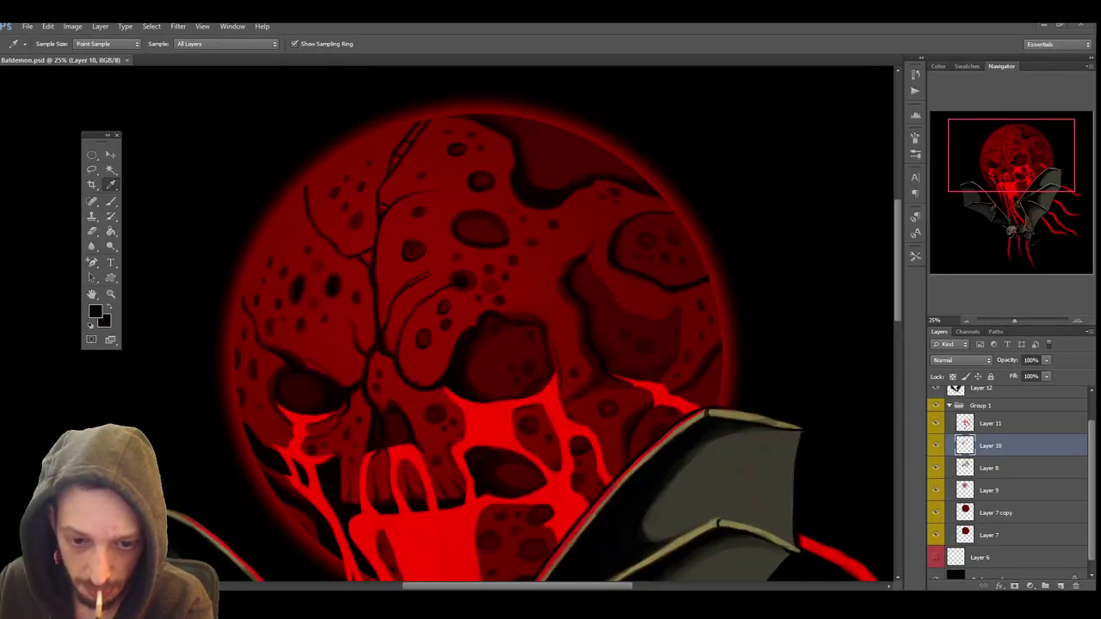
pyautogui.hotkey('ctrl', 'shift', 'd')
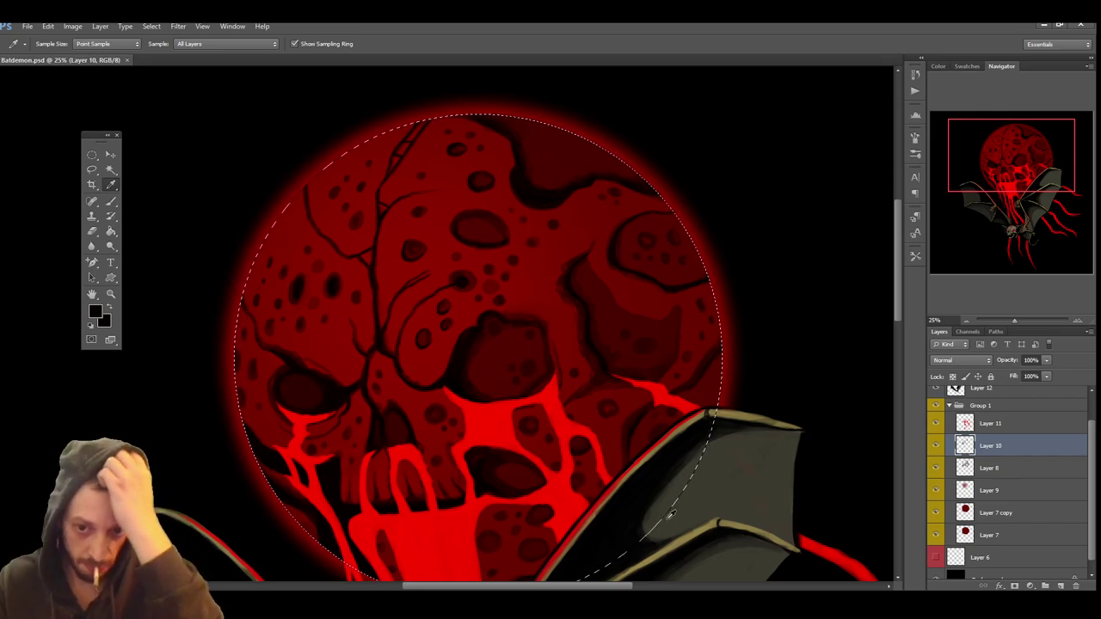
# Darken the upper rim of the larger eye socket on Layer 10 with the 19 px black brush inside the moon selection
pyautogui.click(116, 205)
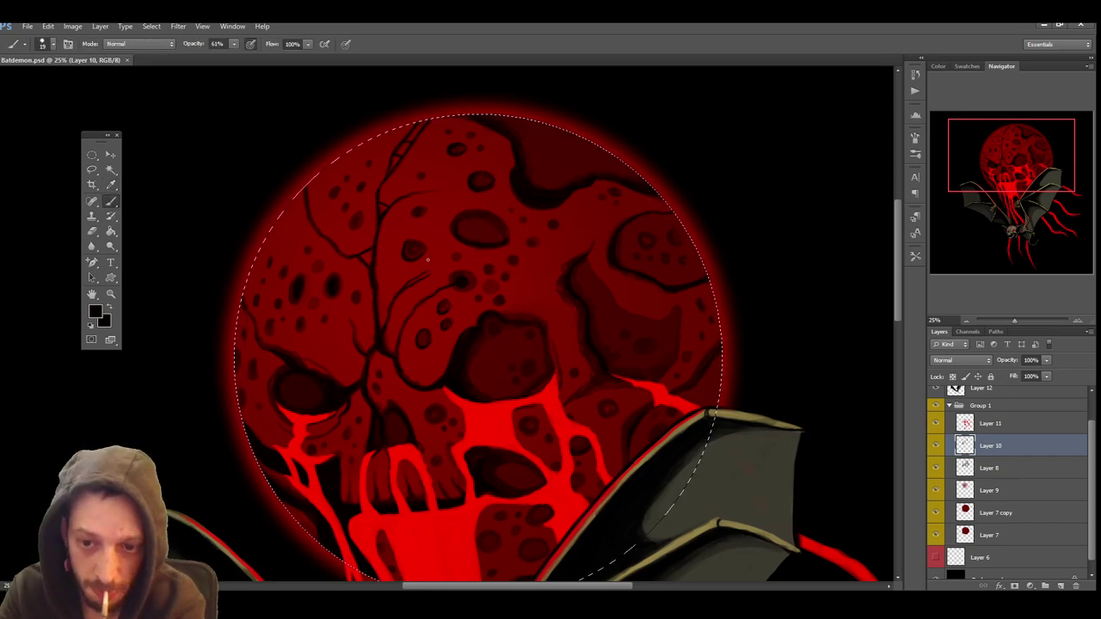
pyautogui.click(502, 320)
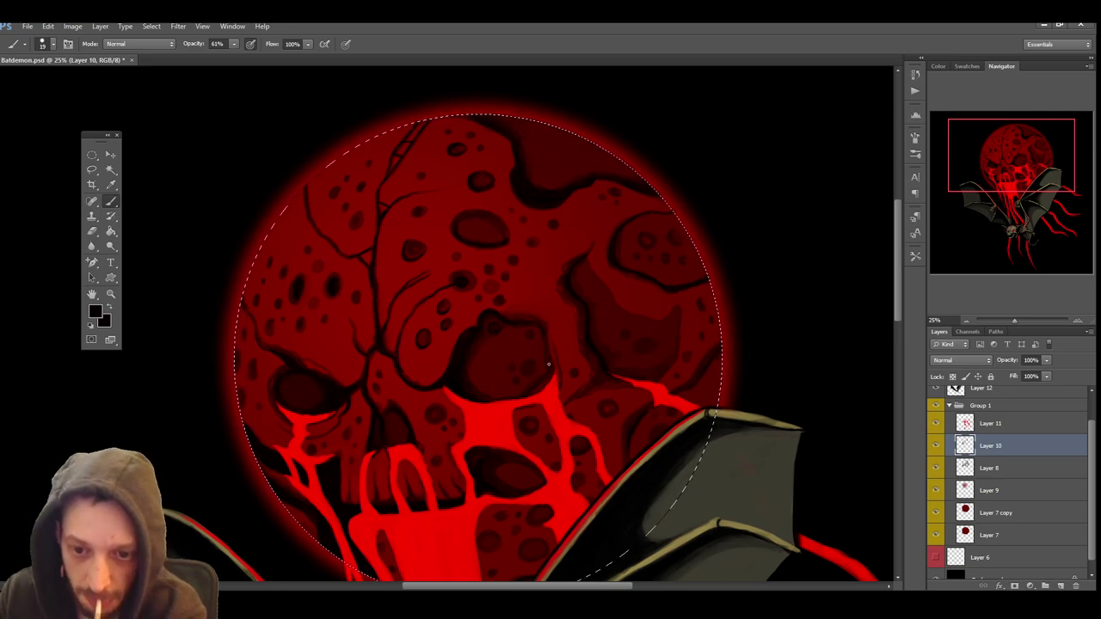
pyautogui.hotkey('ctrl', 'd')
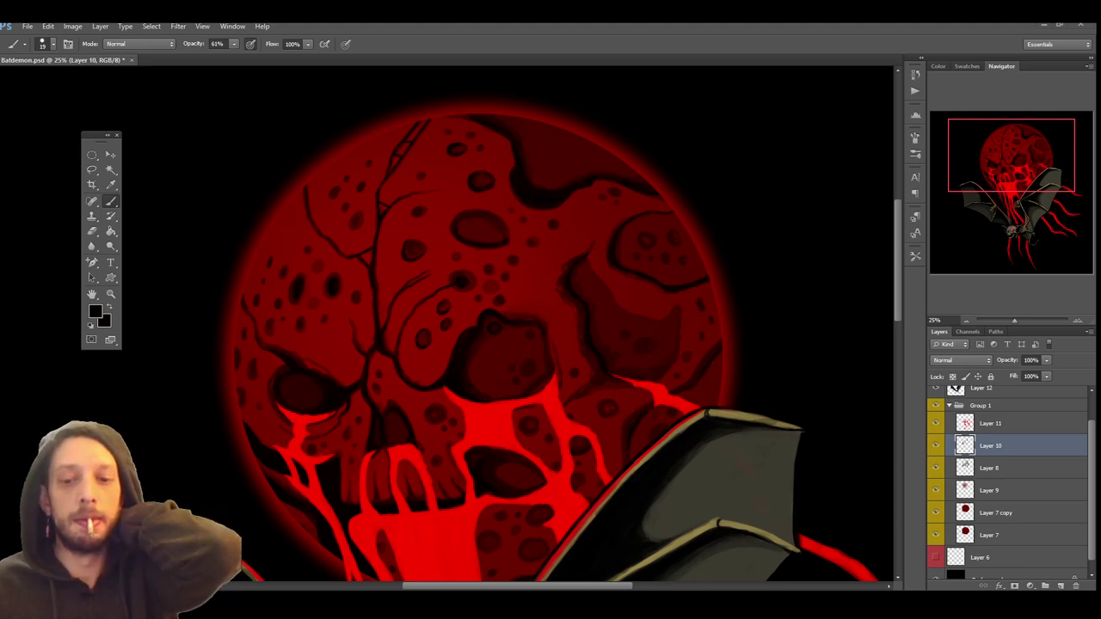
pyautogui.hotkey('ctrl', 'shift', 'd')
pyautogui.scroll(-2, 300, 565)
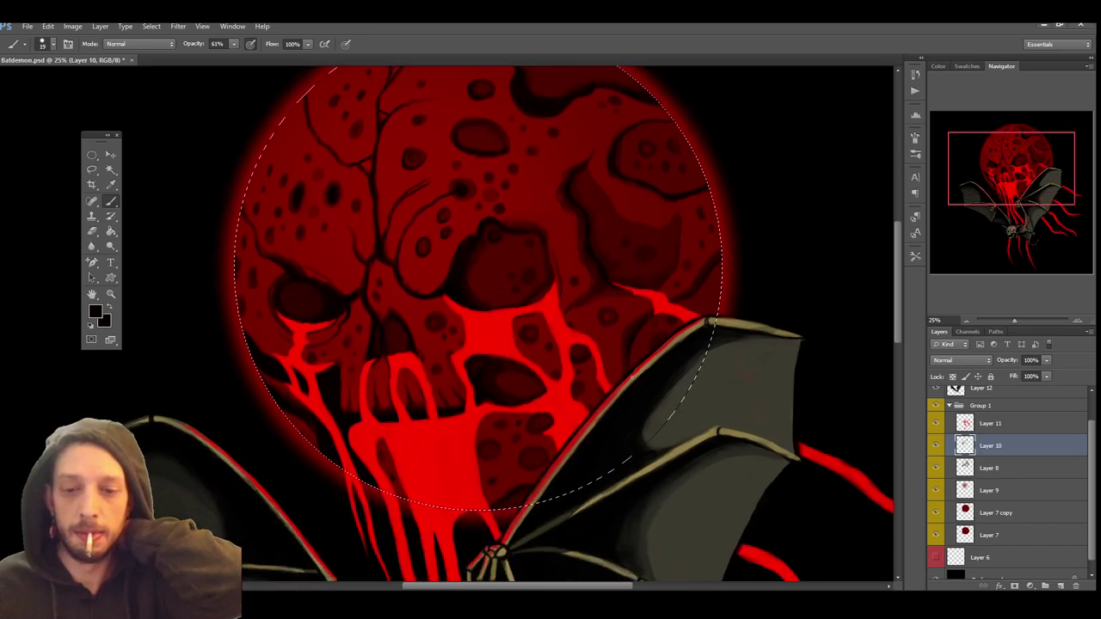
# Restore the moon selection, enlarge the brush to 28 px, and thicken the black shading along the larger eye socket's inner left edge
pyautogui.hotkey('ctrl', 'd')
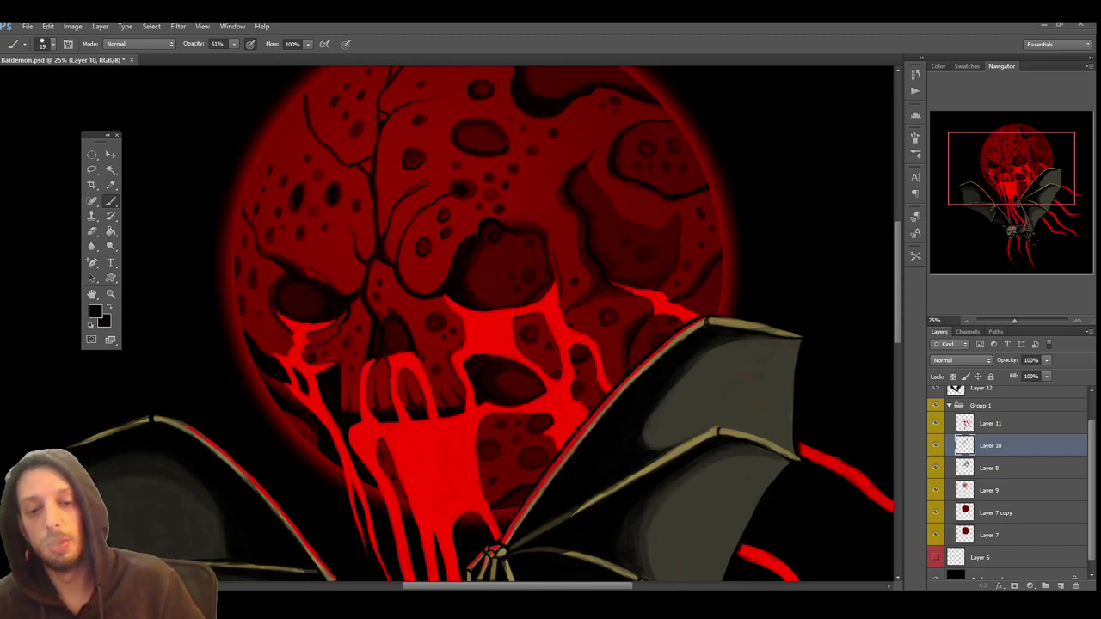
pyautogui.moveTo(121, 478); pyautogui.dragTo(211, 491)
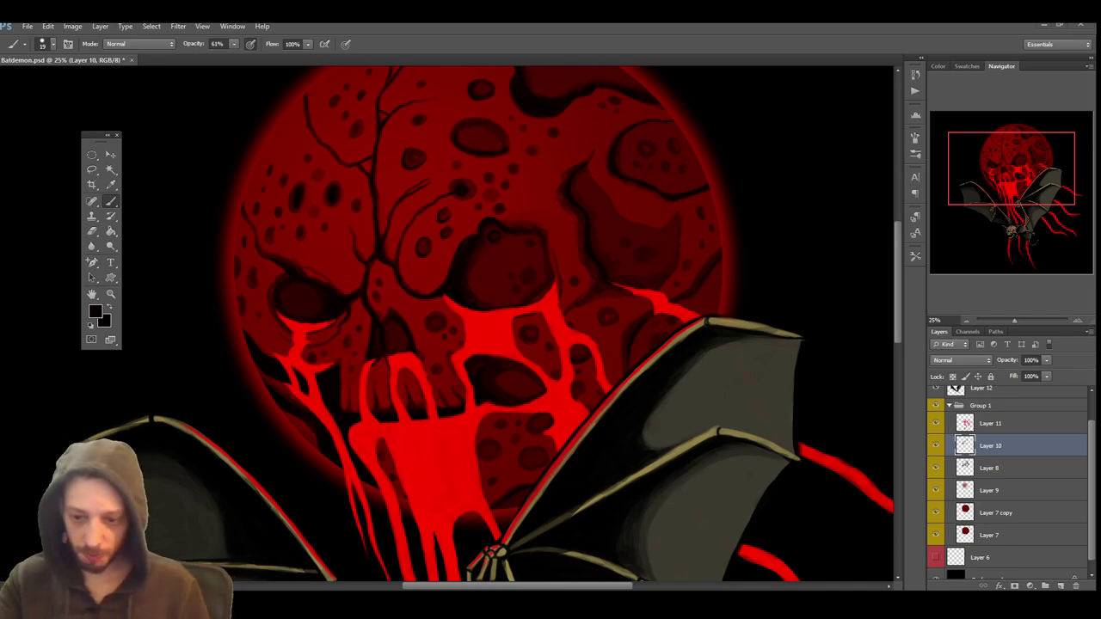
pyautogui.hotkey('ctrl', 'shift', 'd')
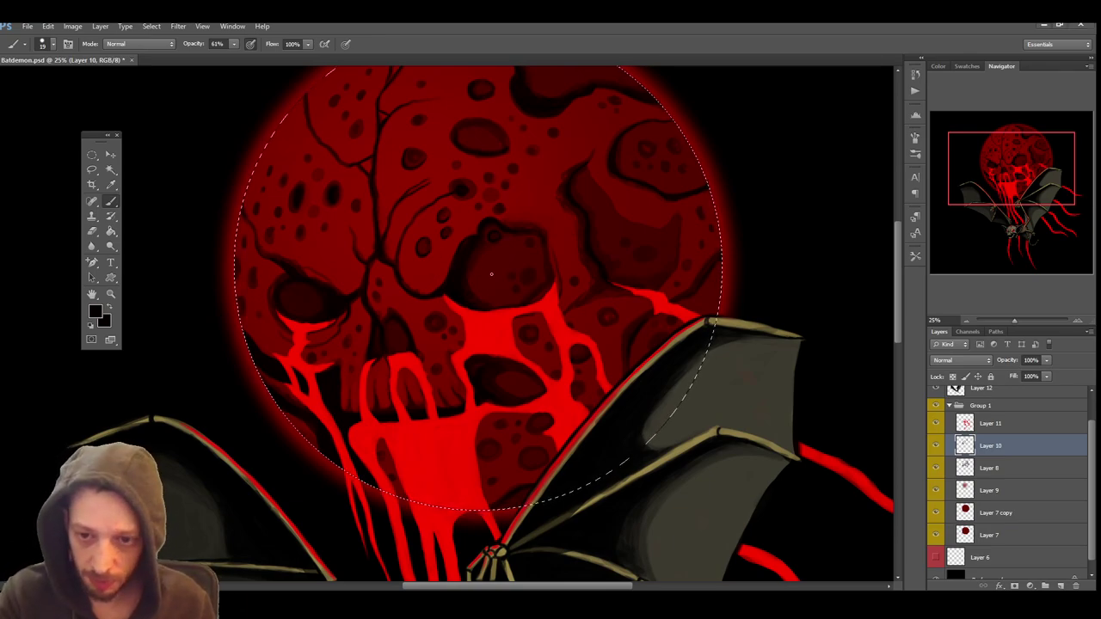
pyautogui.press(']')
pyautogui.press(']')
pyautogui.press(']')
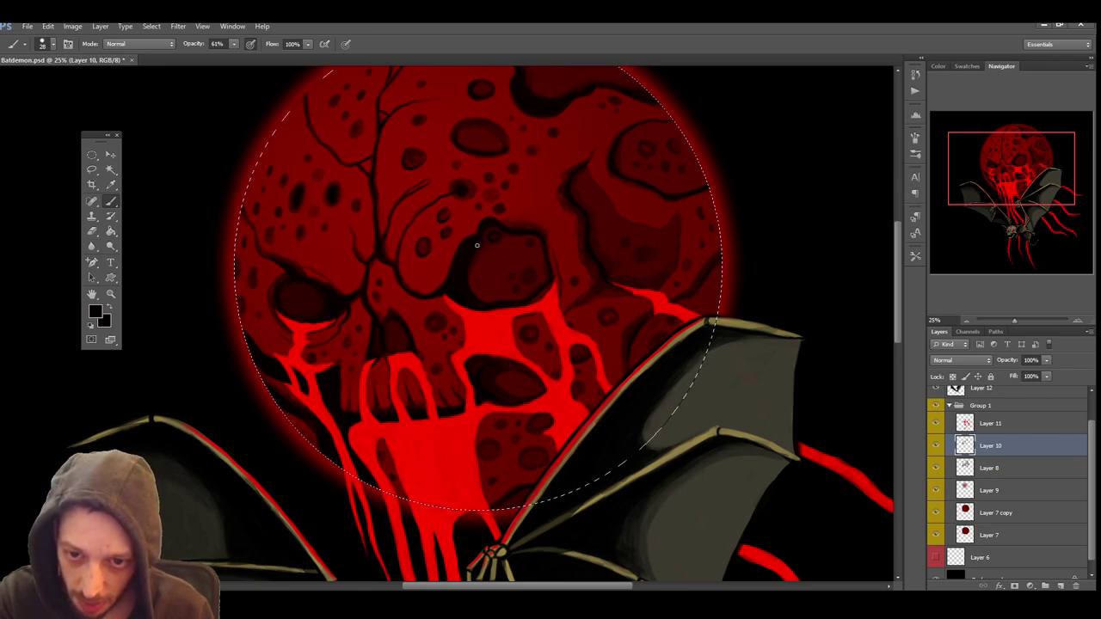
# Sample the dark red inside the larger eye socket and softly shade the socket on Layer 10 at 30% brush opacity
pyautogui.click(110, 184)
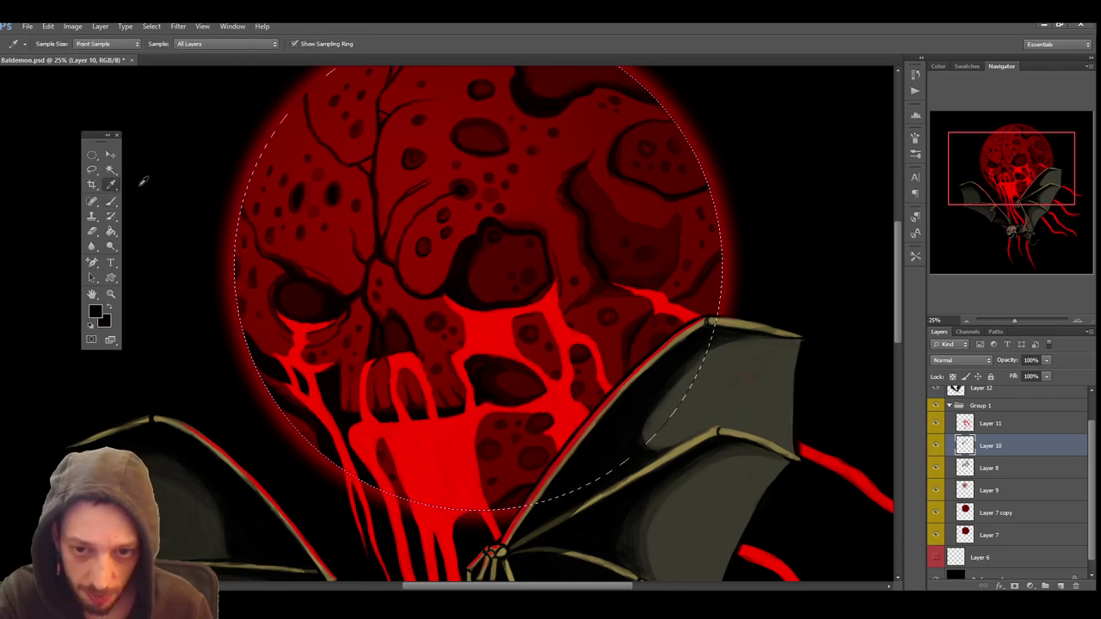
pyautogui.click(479, 255)
pyautogui.click(111, 202)
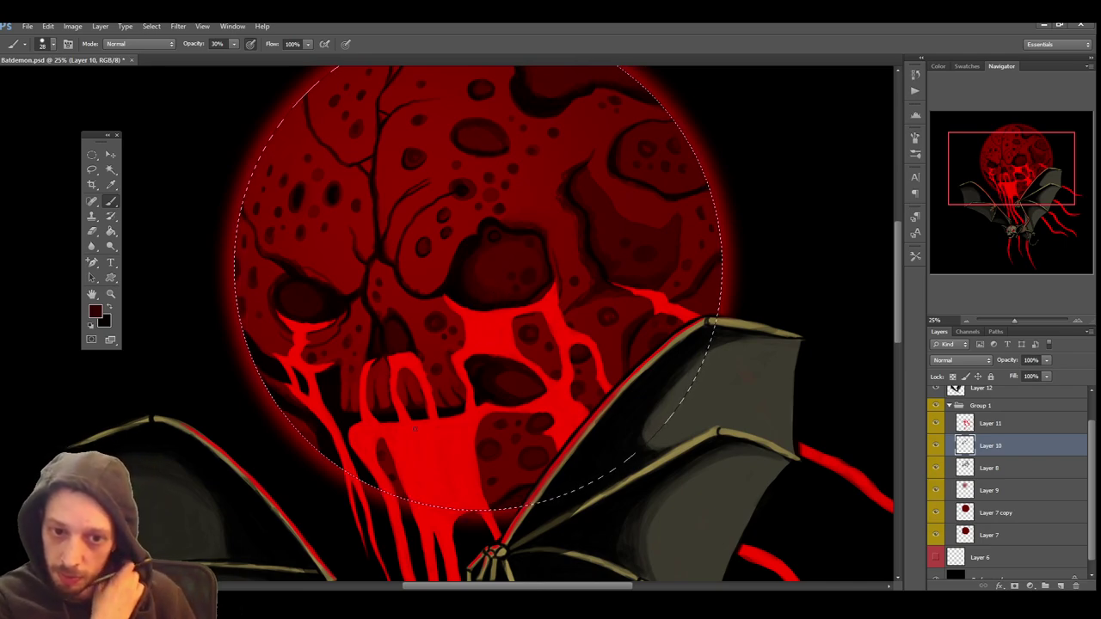
# Sample reds around the smaller eye socket and softly shade its outer rim on Layer 10 with a 22 to 28 px brush at 30% opacity
pyautogui.press('i')
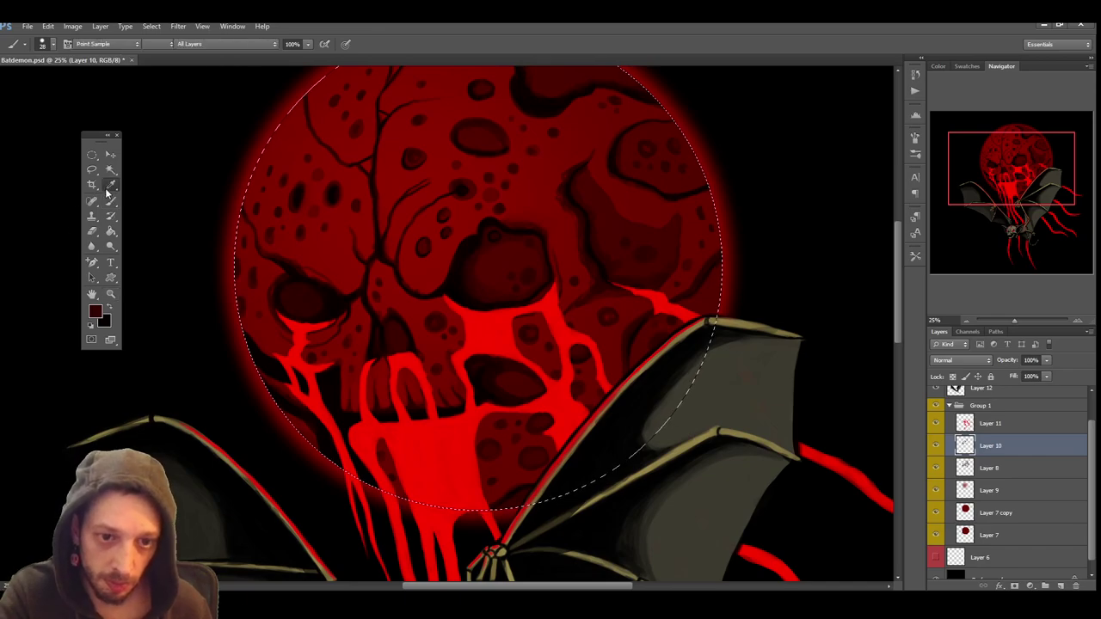
pyautogui.click(263, 296)
pyautogui.press('b')
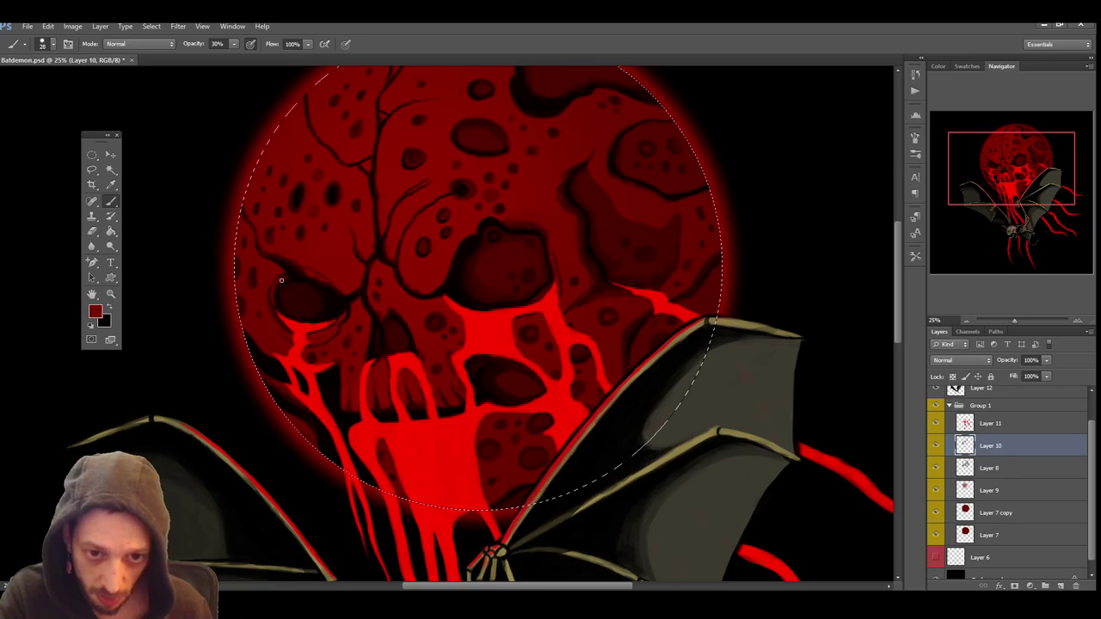
pyautogui.press('i')
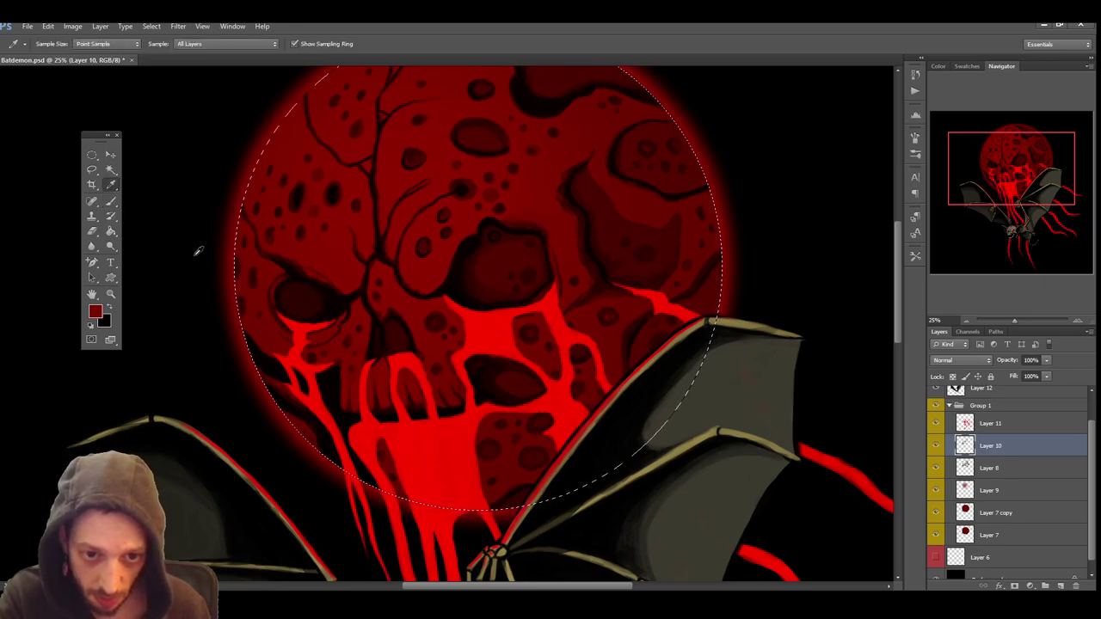
pyautogui.click(280, 310)
pyautogui.press('b')
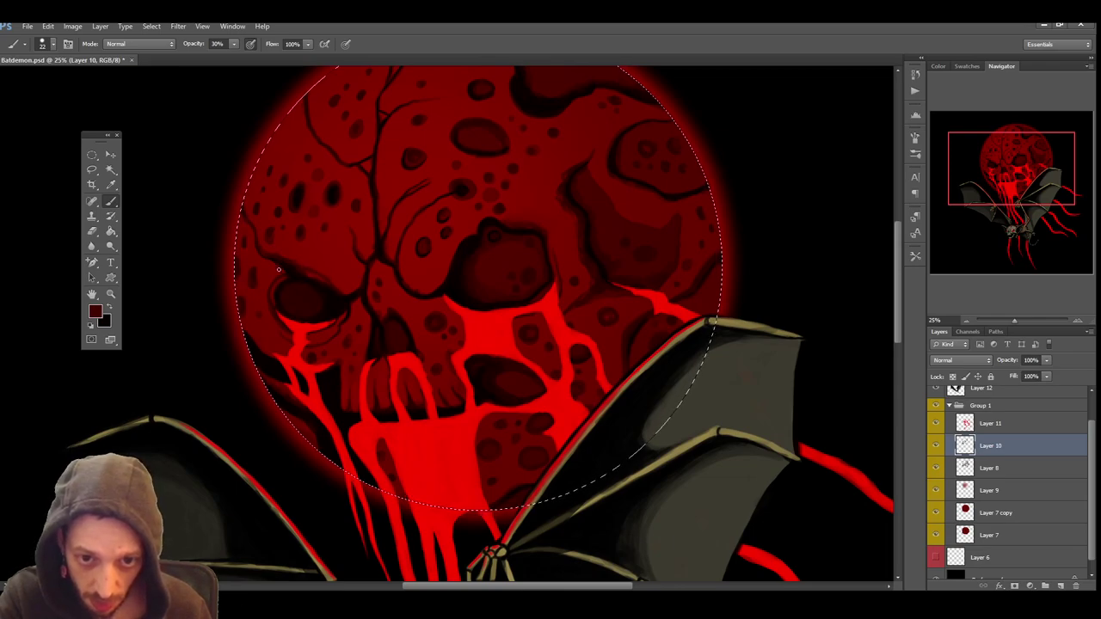
# Blend the skull's shading on Layer 10 with red sampled between the eye sockets, toggling the moon selection off and on to check it
pyautogui.click(111, 185)
pyautogui.click(417, 267)
pyautogui.press('b')
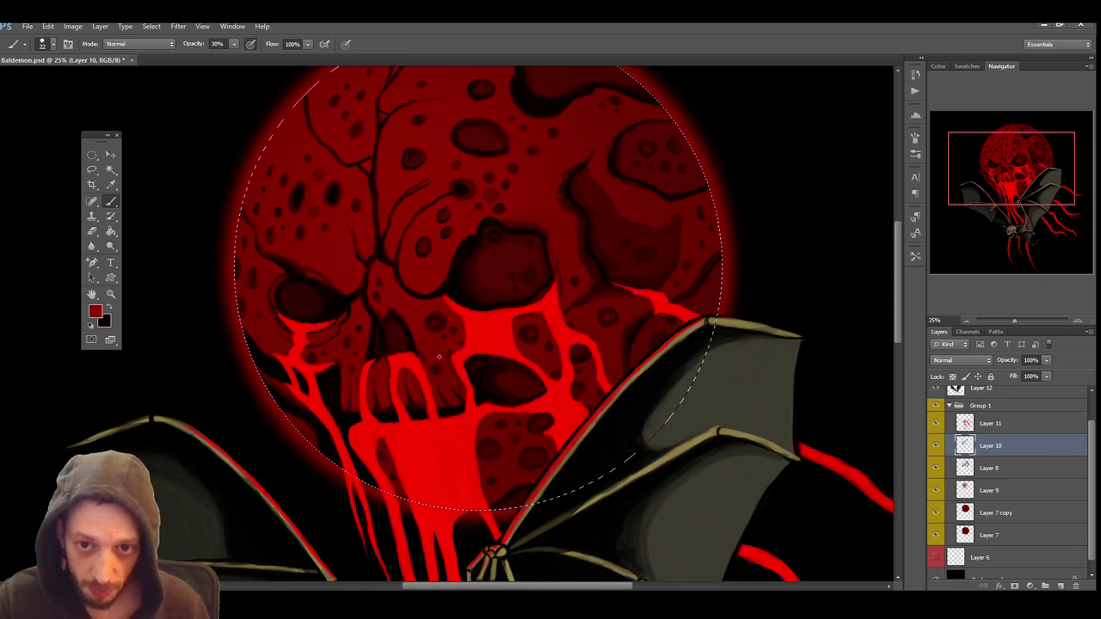
pyautogui.scroll(3, 594, 155)
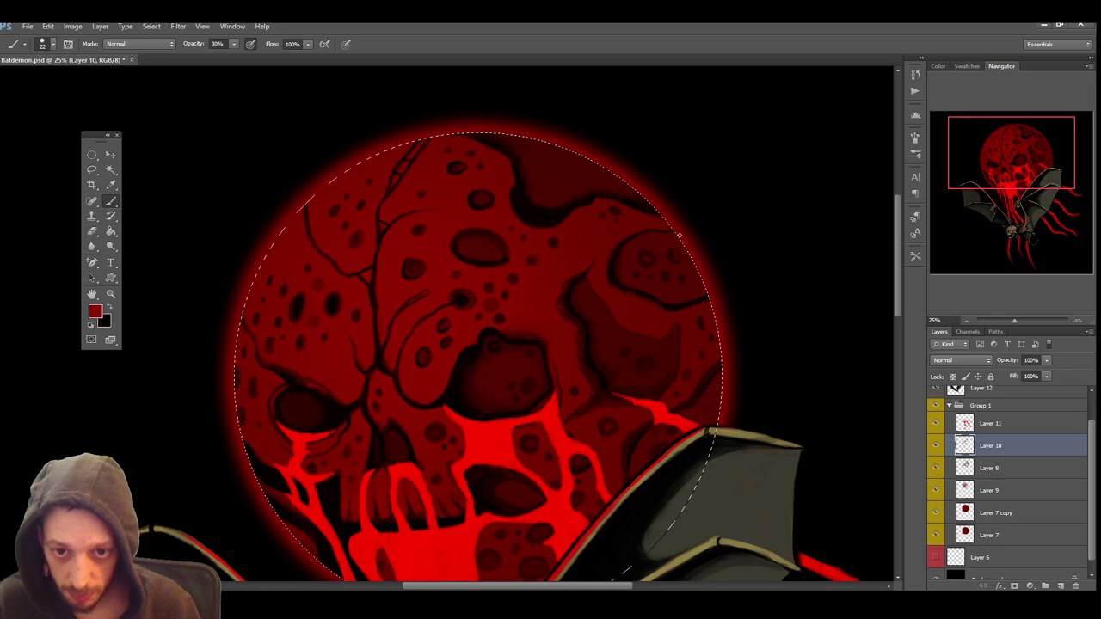
pyautogui.scroll(-2, 662, 370)
pyautogui.hotkey('ctrl', 'd')
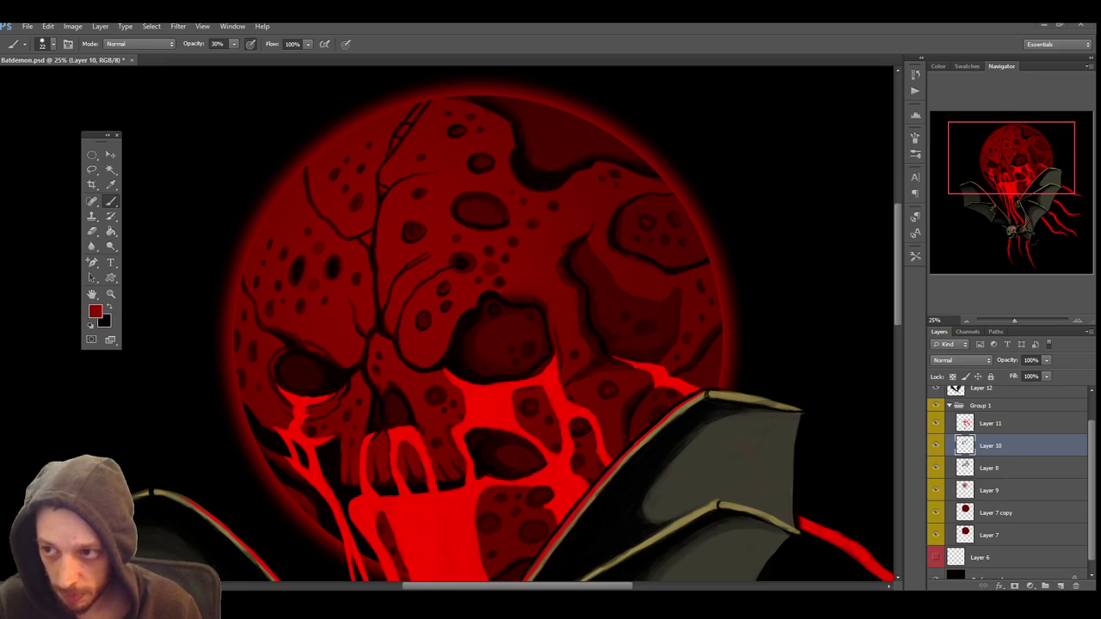
pyautogui.hotkey('ctrl', 'shift', 'd')
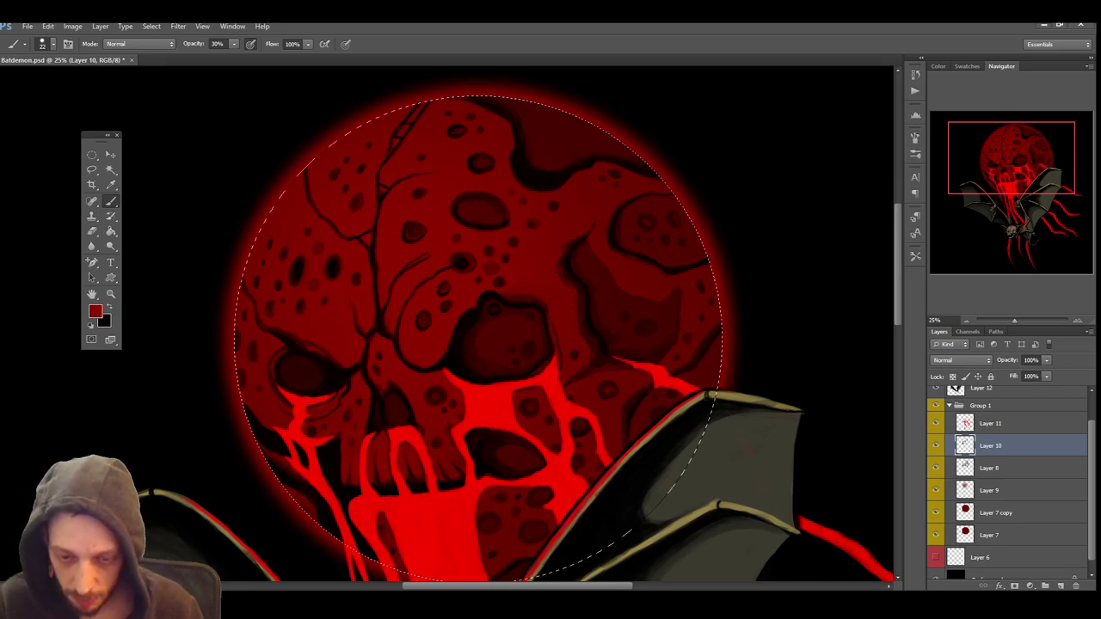
# Sample near-black beside the smaller eye socket and darken the nose cavity on Layer 10 with a 30 px brush at 65% opacity
pyautogui.scroll(-1, 756, 304)
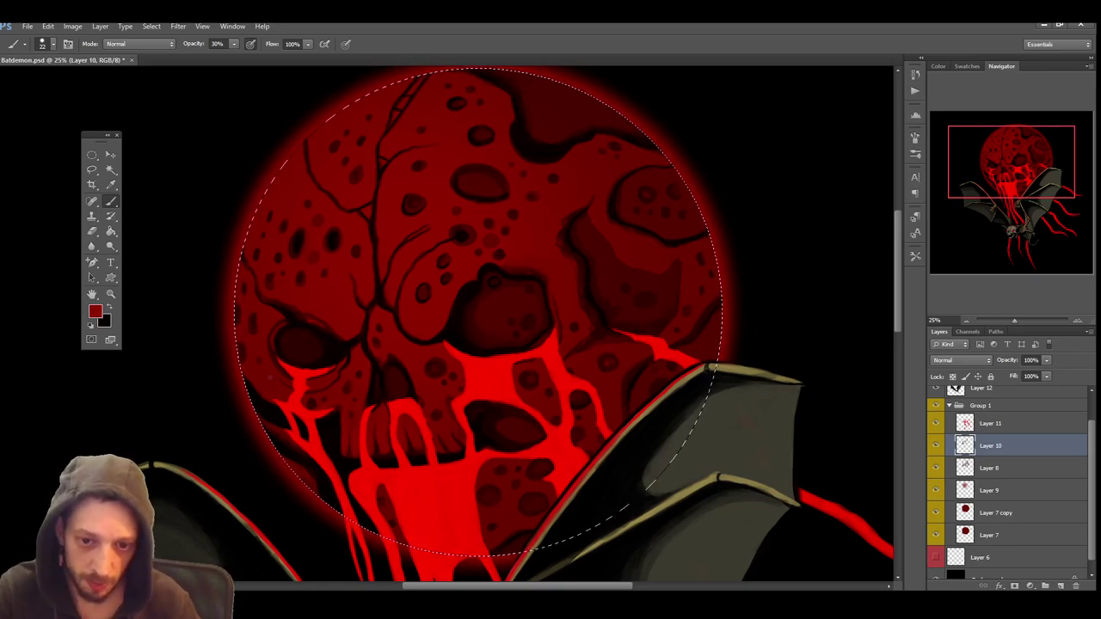
pyautogui.click(110, 185)
pyautogui.click(334, 339)
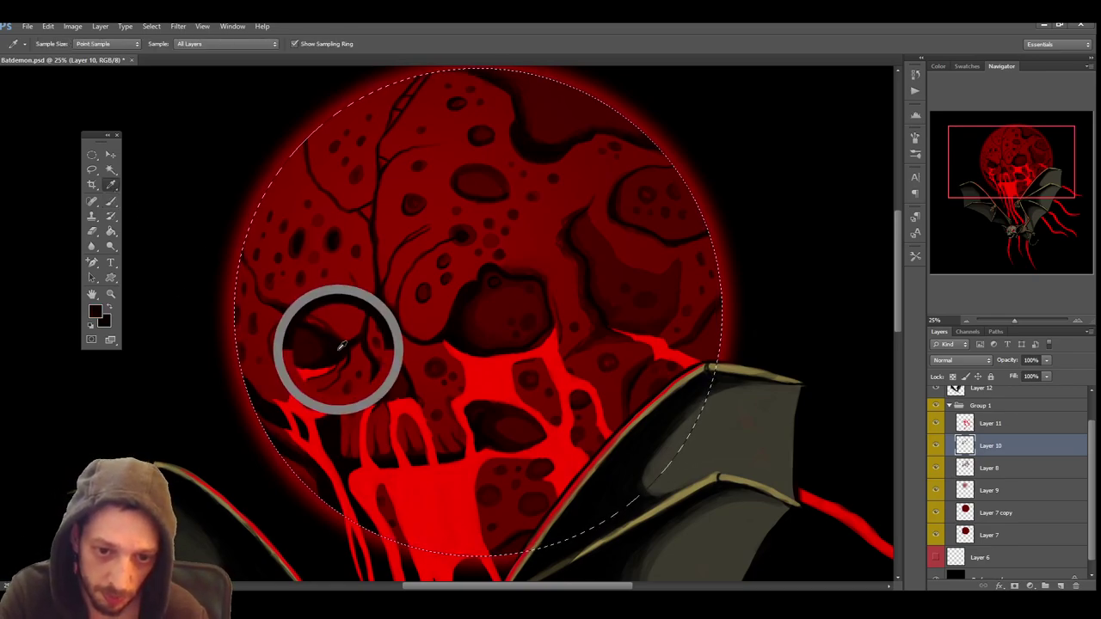
pyautogui.click(110, 200)
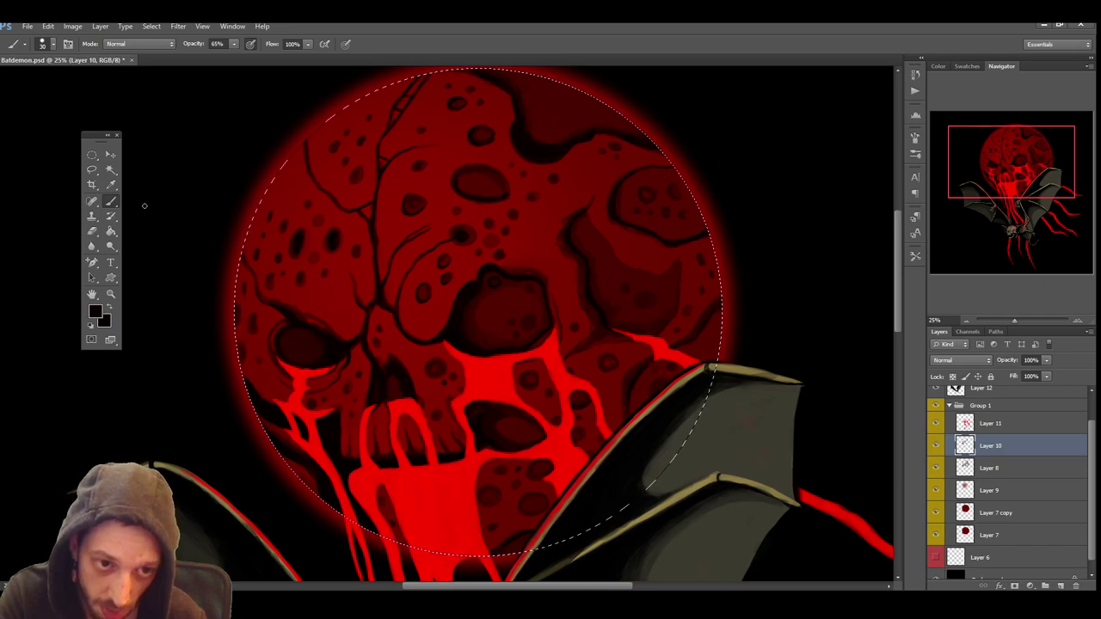
# Sample dark red near the nose, refine the nose cavity's edges on Layer 10 with the 30 px brush, and save the file
pyautogui.click(110, 185)
pyautogui.click(383, 356)
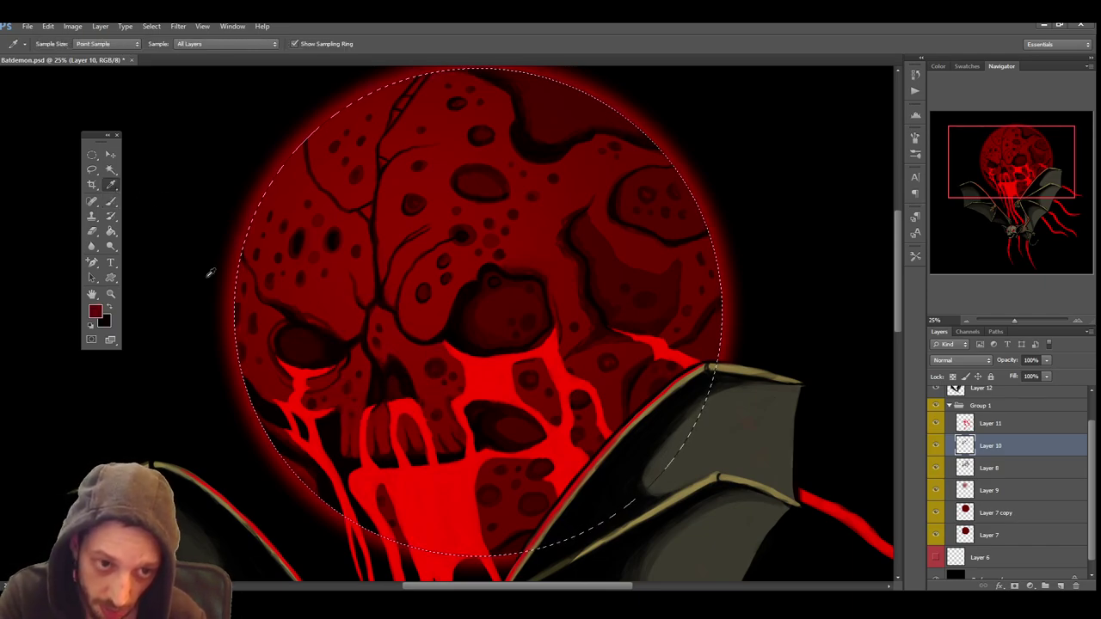
pyautogui.click(110, 200)
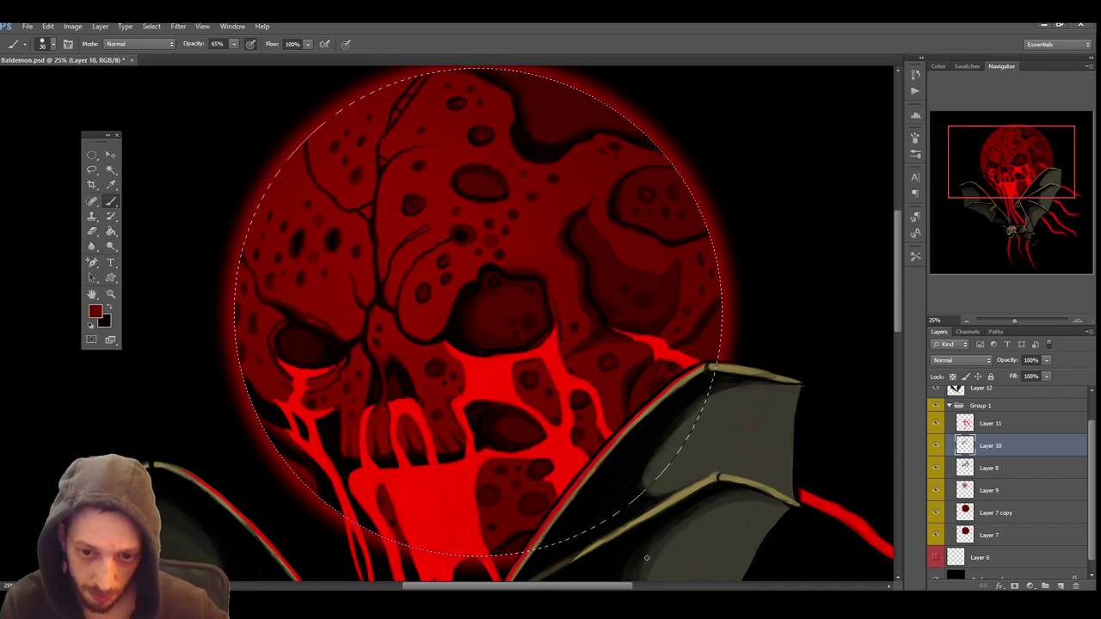
pyautogui.hotkey('ctrl', 's')
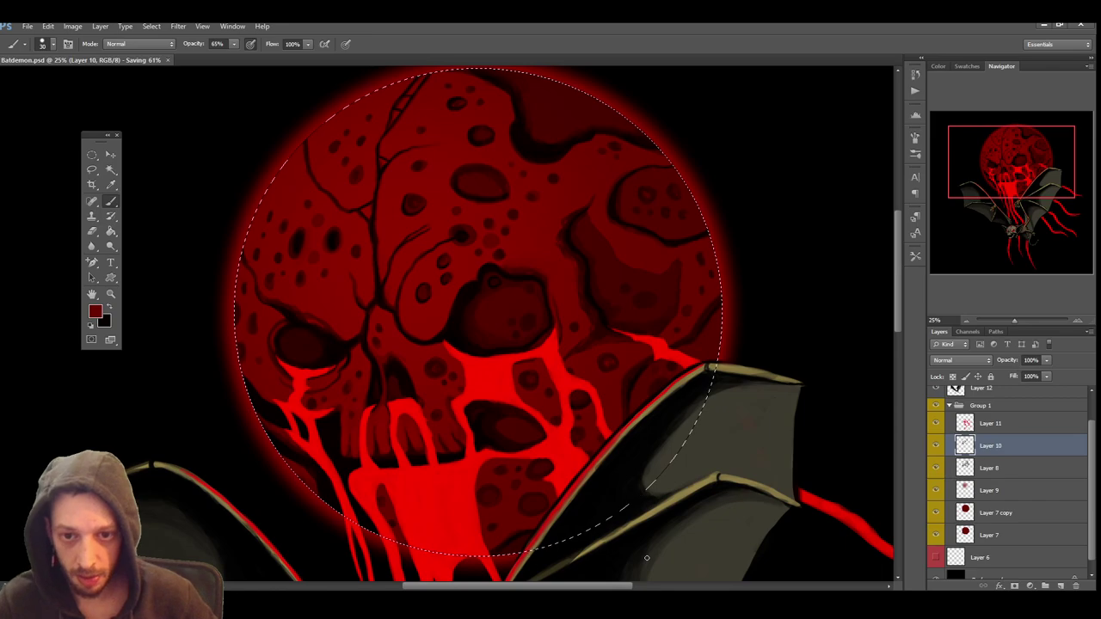
# Collapse Group 1, check the bat's red highlights by toggling Layer 13's visibility, and make Layer 12 the active layer
pyautogui.scroll(-8, 802, 333)
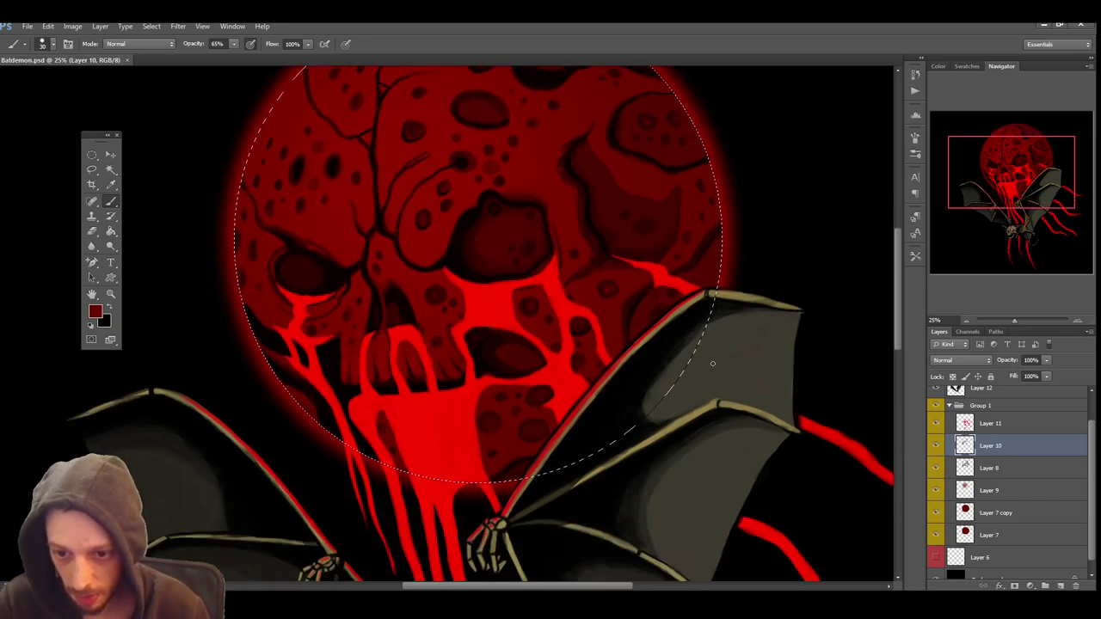
pyautogui.scroll(-5, 748, 371)
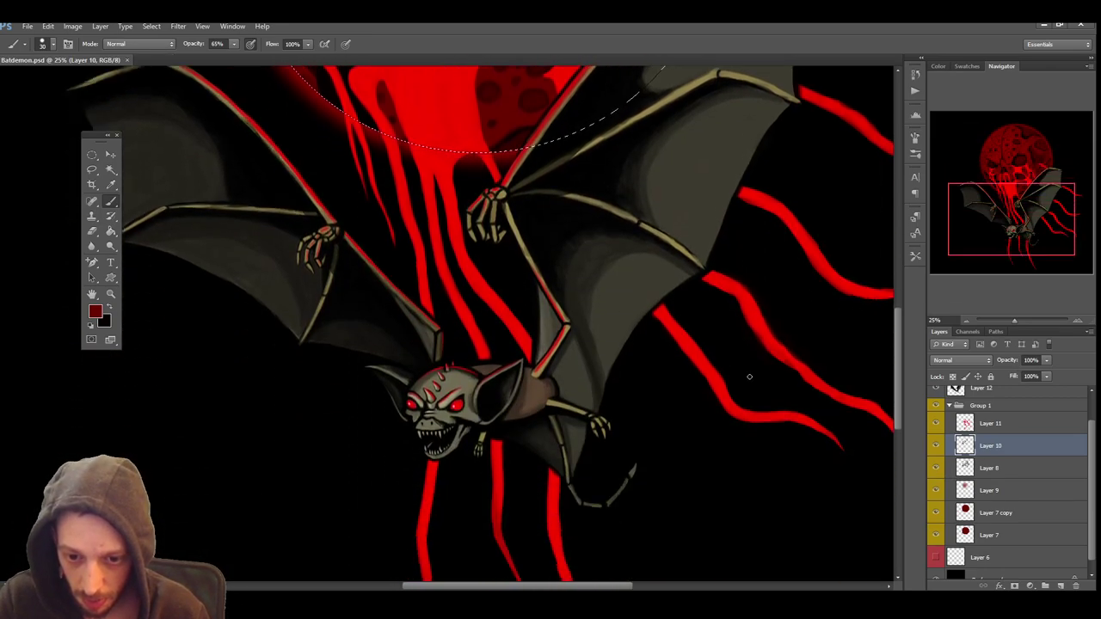
pyautogui.click(1078, 320)
pyautogui.click(1077, 320)
pyautogui.click(1082, 322)
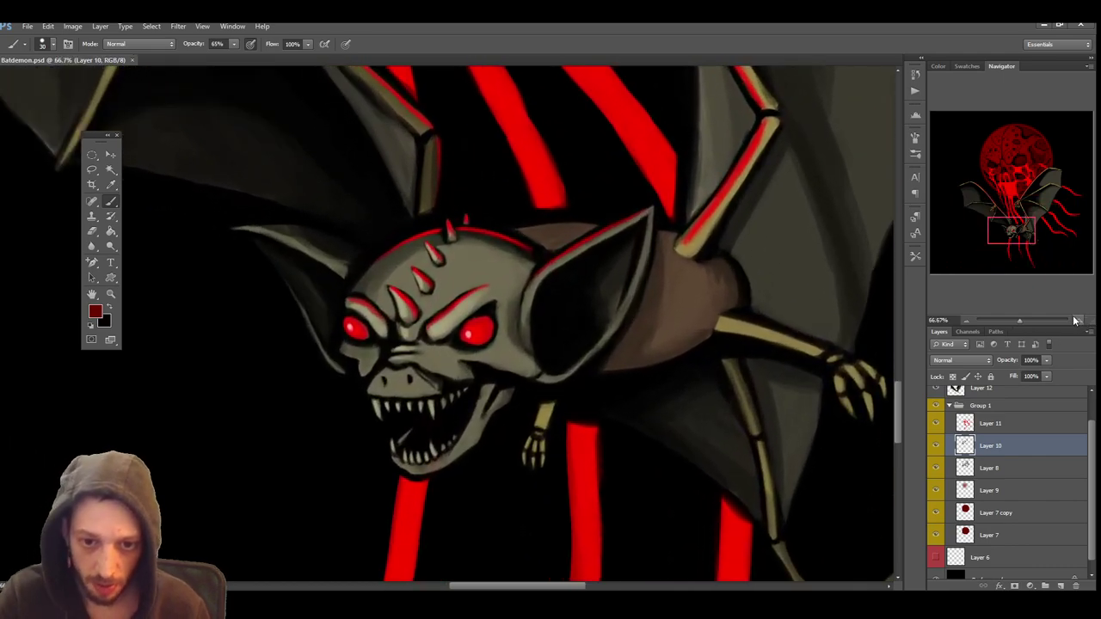
pyautogui.click(110, 184)
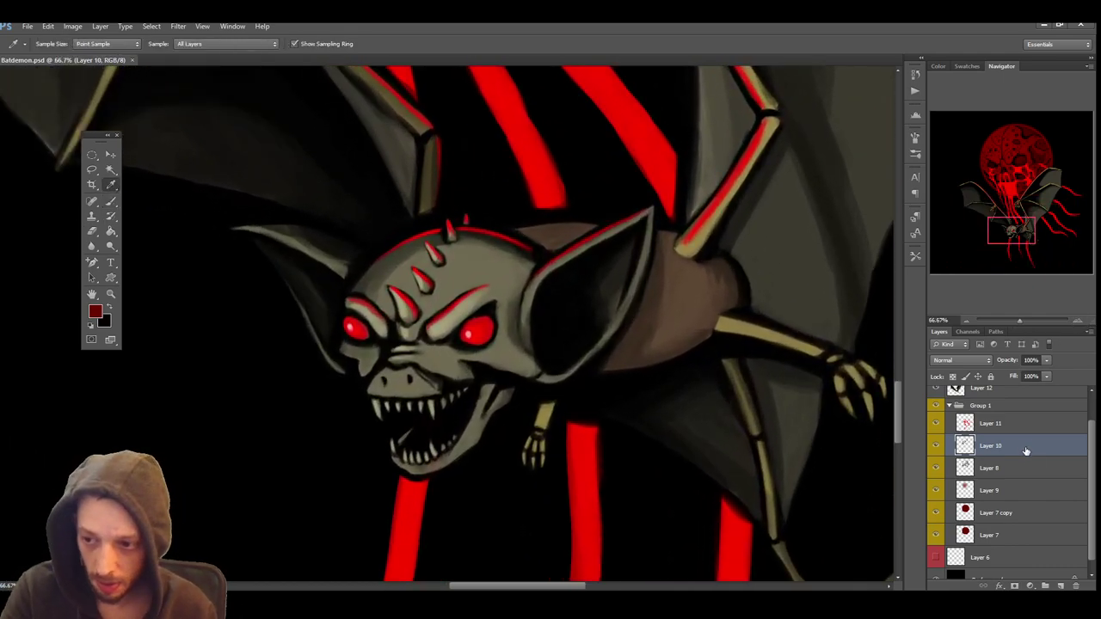
pyautogui.click(959, 405)
pyautogui.click(949, 405)
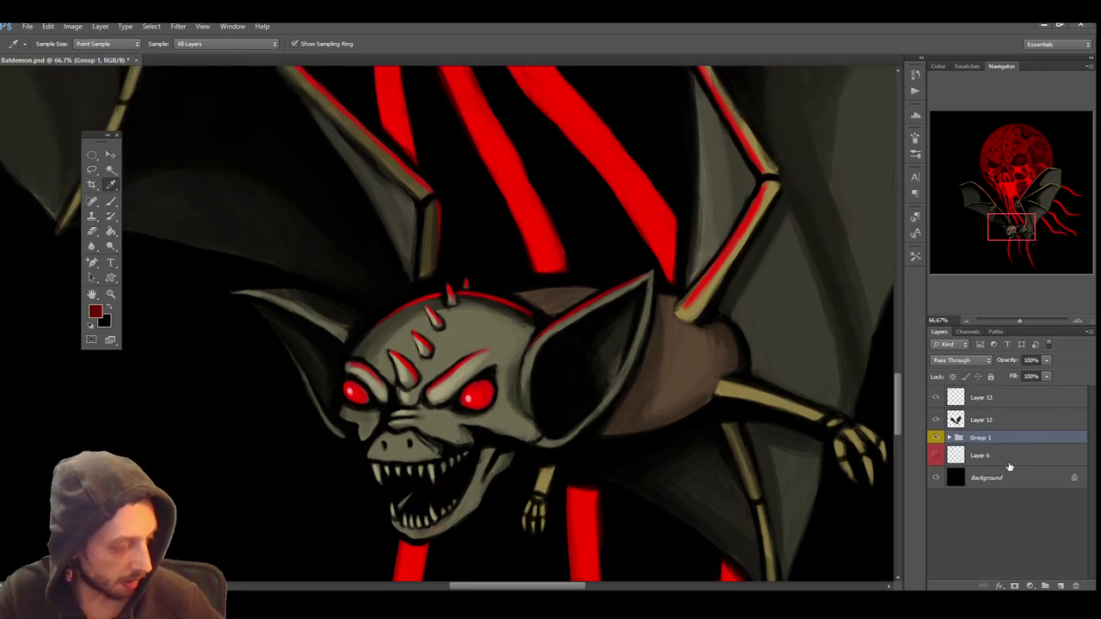
pyautogui.click(1021, 403)
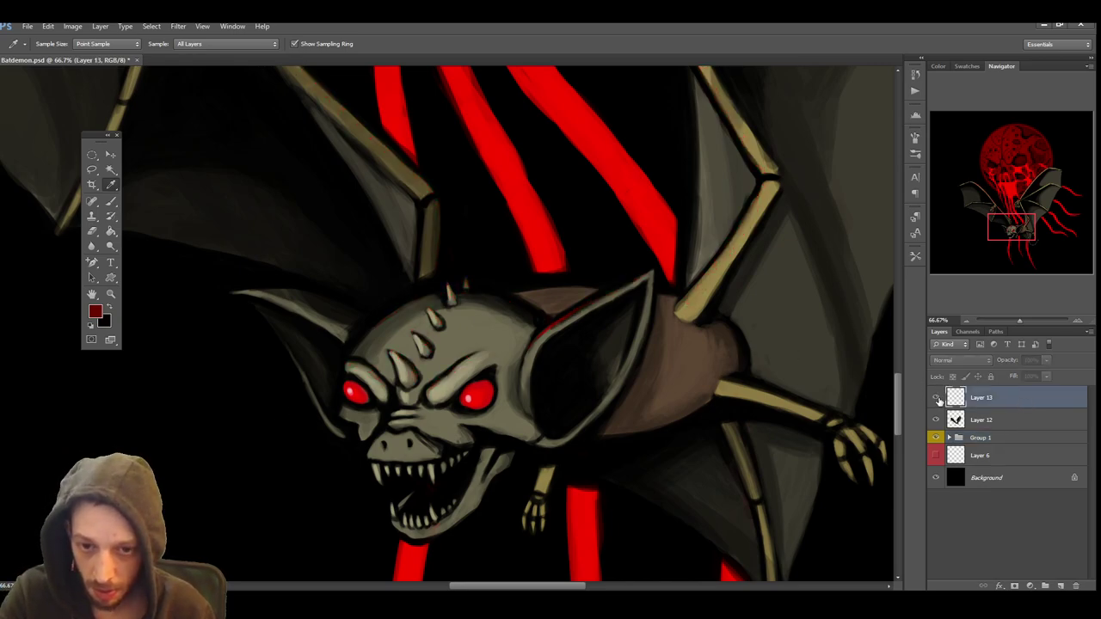
pyautogui.click(1000, 424)
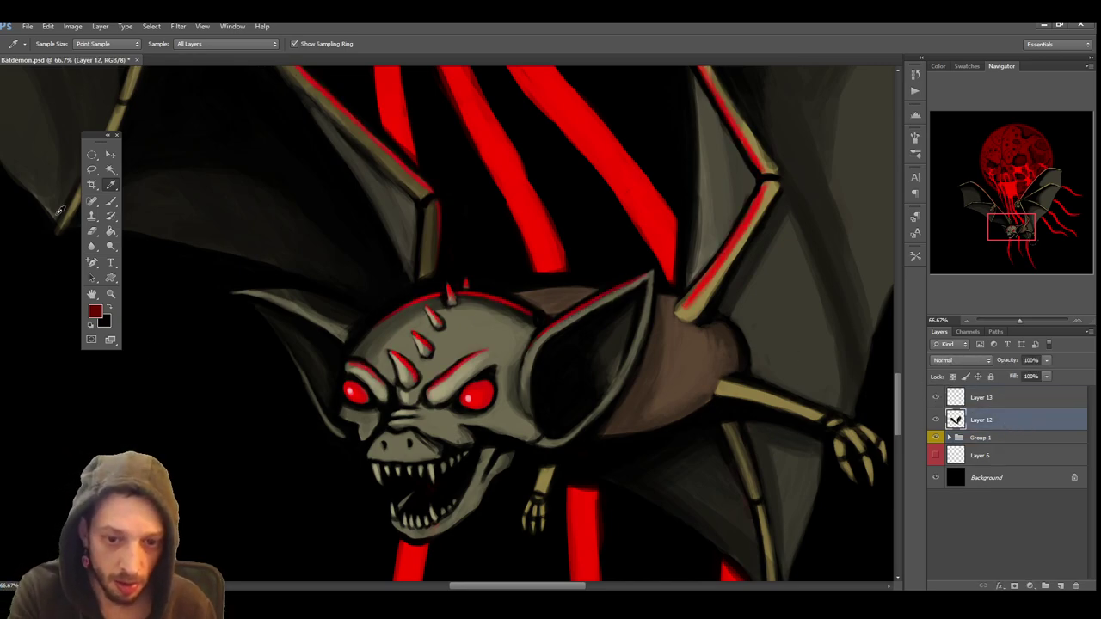
# Sample the grey tone of the bat's snout and touch up the snout on Layer 12 with a 13 px brush at 65% opacity
pyautogui.click(377, 443)
pyautogui.click(111, 201)
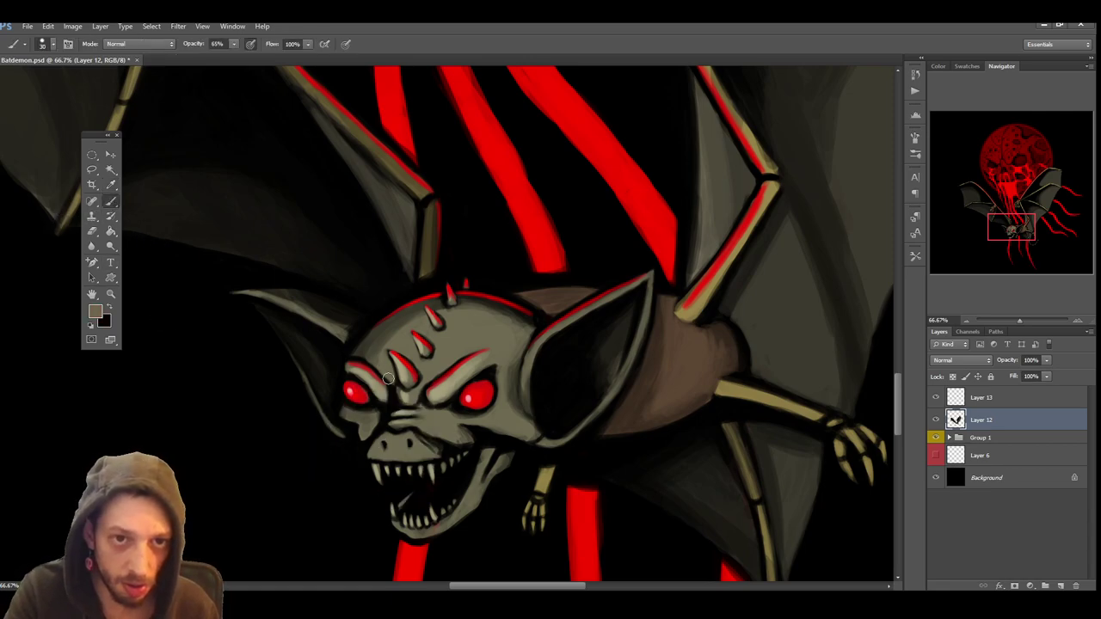
pyautogui.keyDown('alt'); pyautogui.click(376, 436); pyautogui.keyUp('alt')
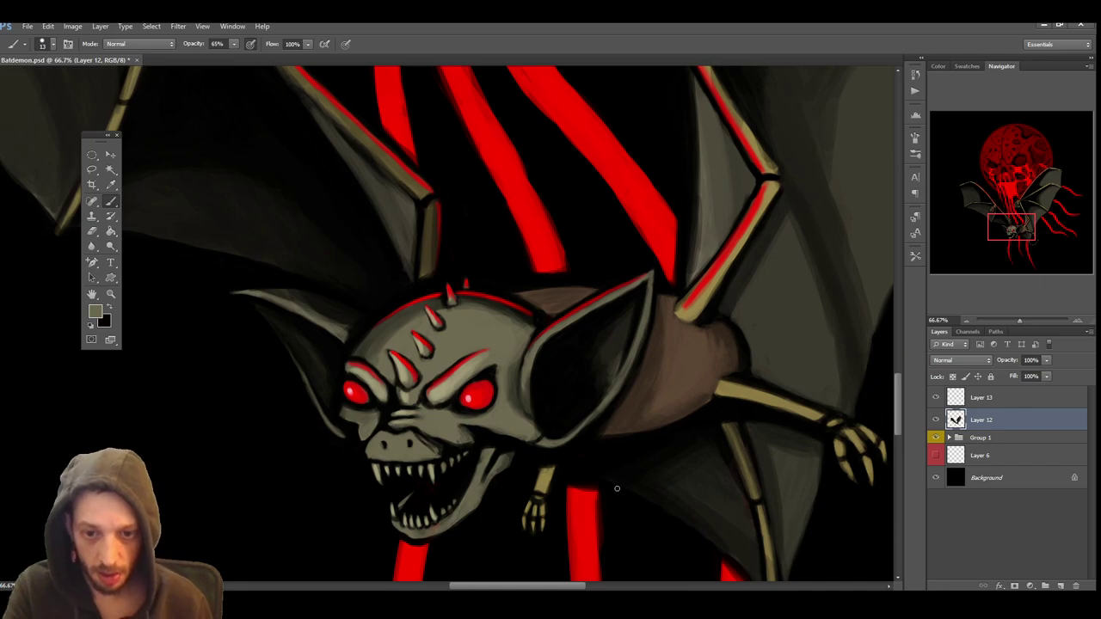
# Sample the grey of the lower jaw and paint a short slanted strip inside the bat's open mouth with the 13 px brush
pyautogui.scroll(-3, 678, 541)
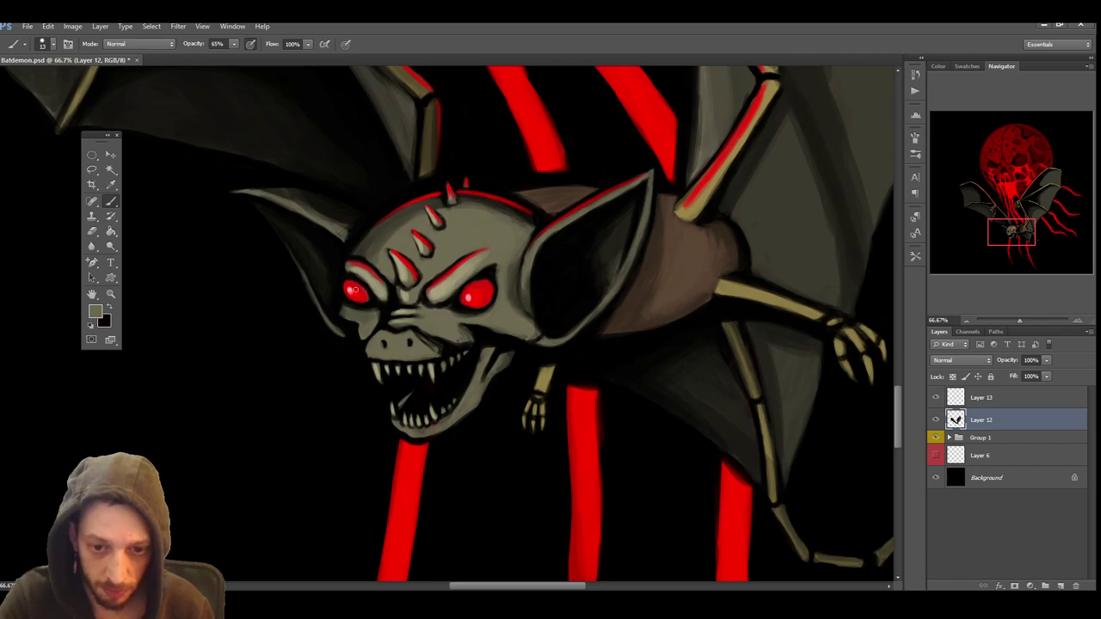
pyautogui.click(110, 185)
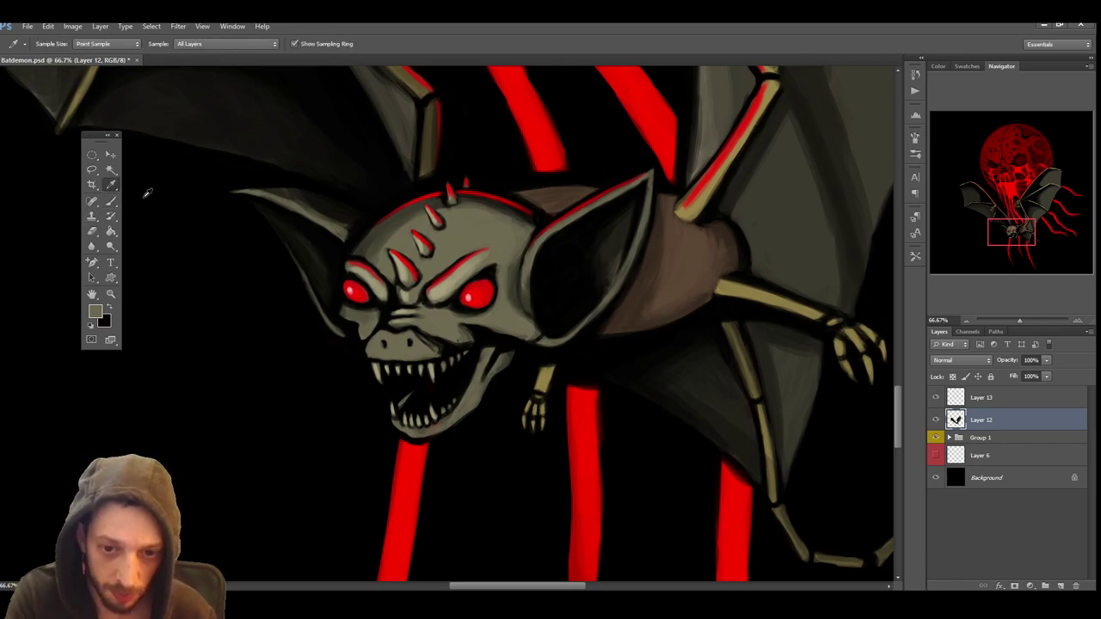
pyautogui.click(444, 413)
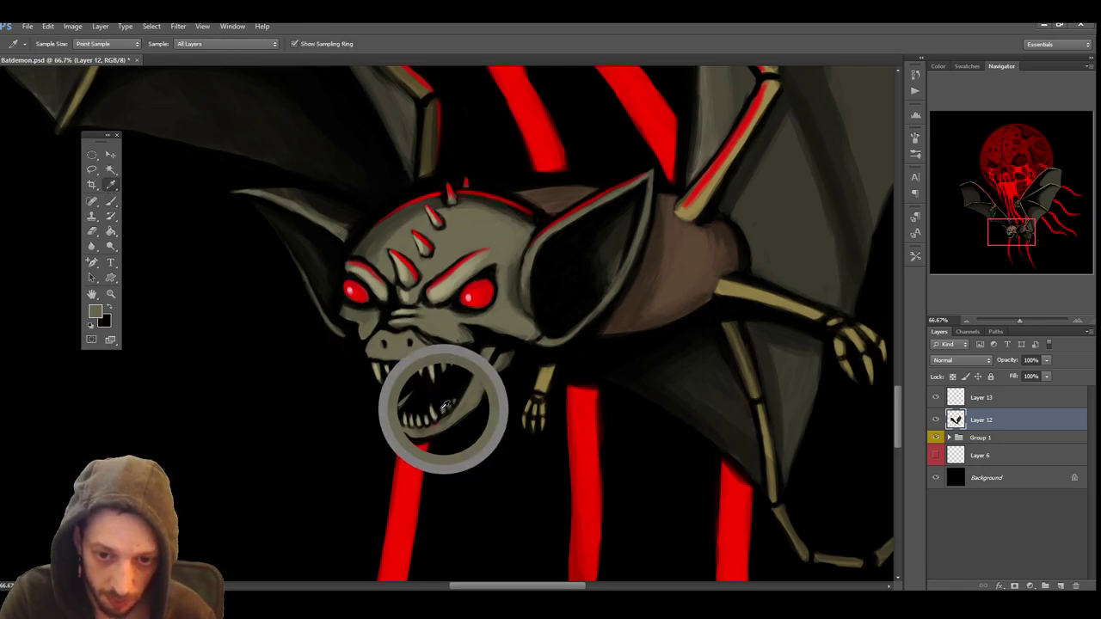
pyautogui.click(110, 201)
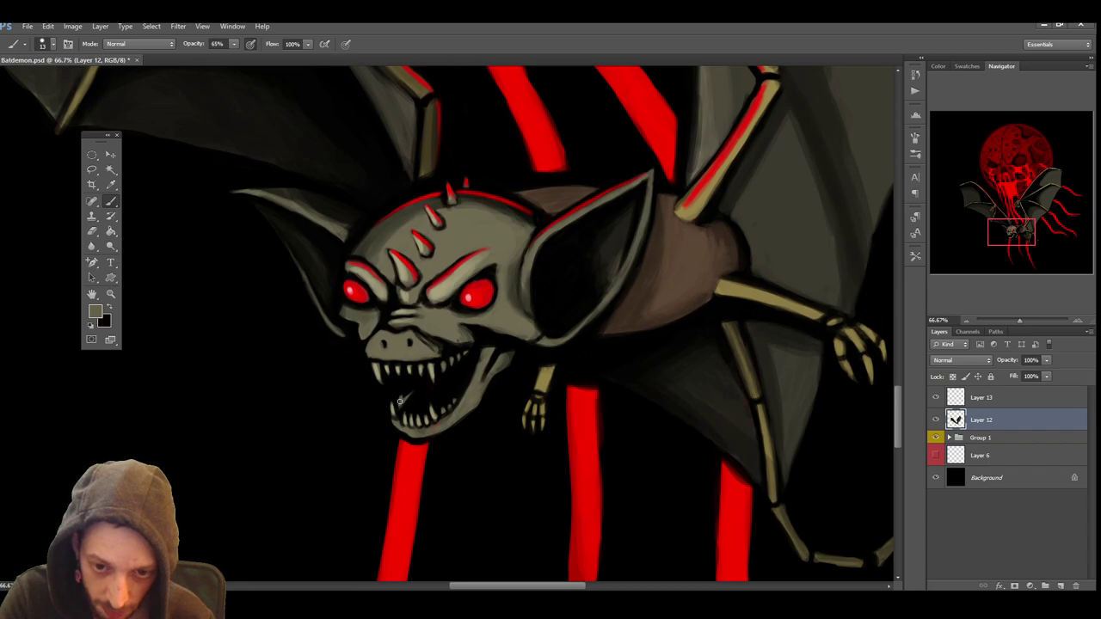
pyautogui.moveTo(400, 401); pyautogui.dragTo(411, 390)
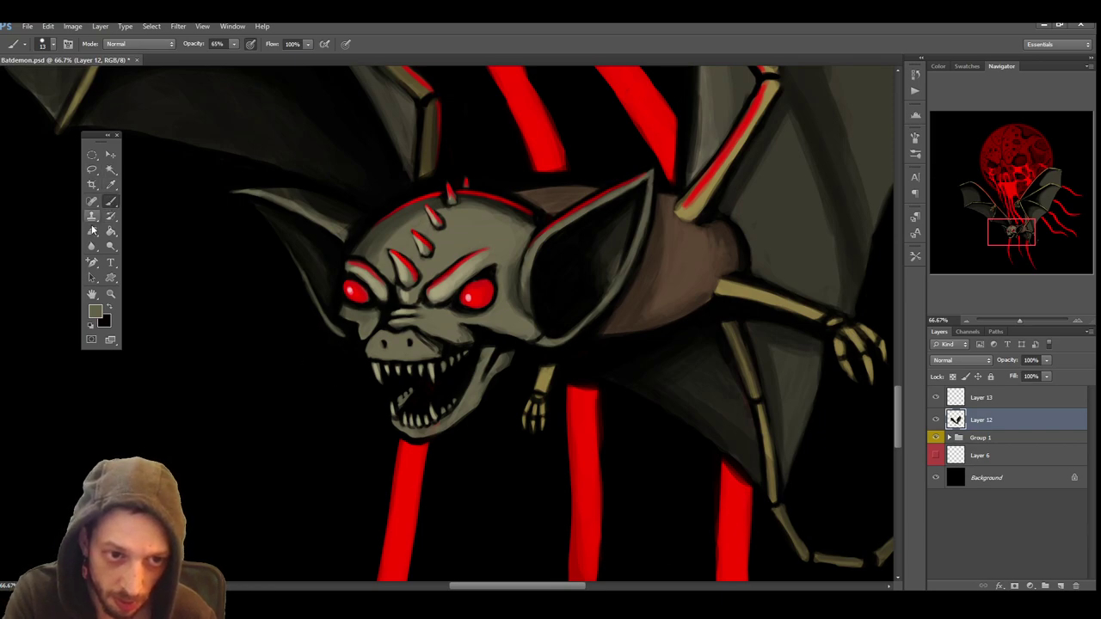
pyautogui.click(93, 231)
pyautogui.moveTo(430, 391); pyautogui.dragTo(440, 392)
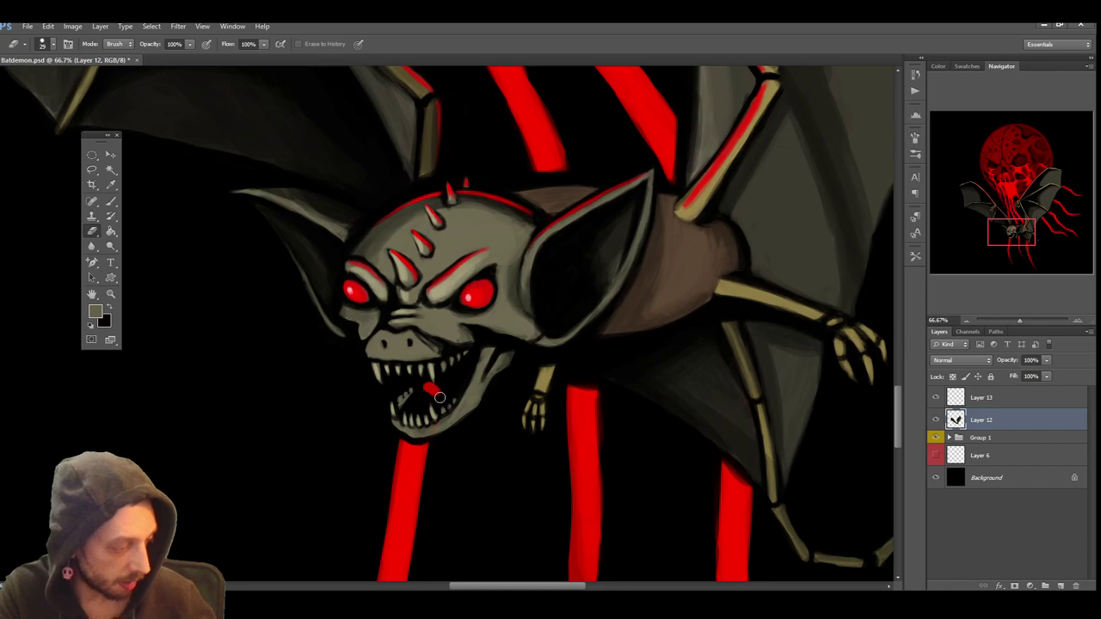
pyautogui.hotkey('ctrl', 'z')
# Sample black, carve the strip inside the bat's mouth into small teeth with a smaller brush, and save the file
pyautogui.click(111, 185)
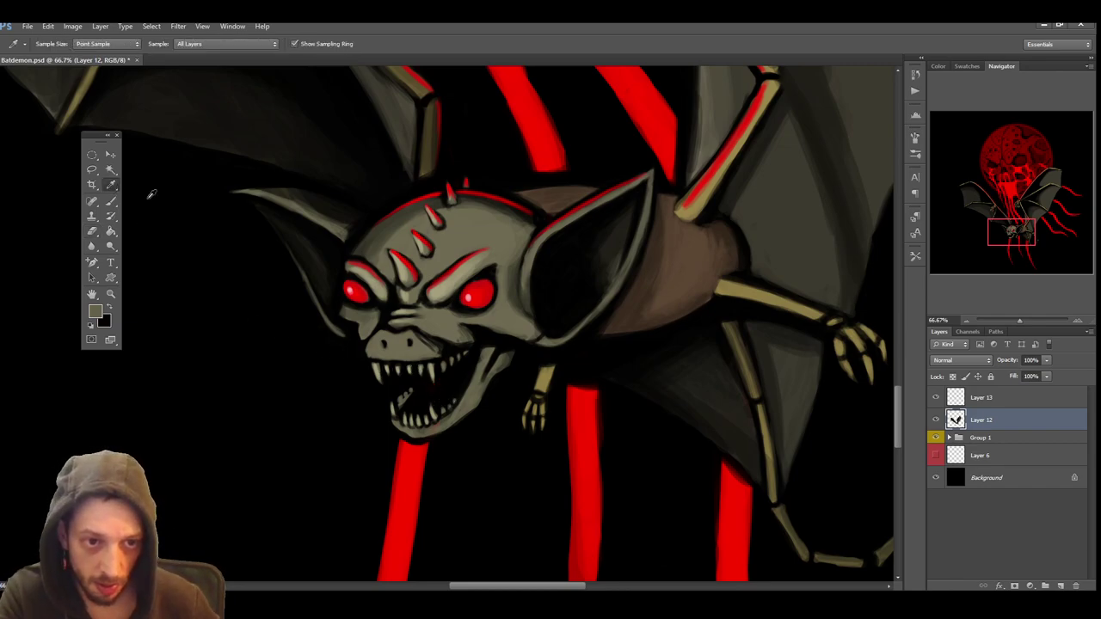
pyautogui.click(148, 198)
pyautogui.press('b')
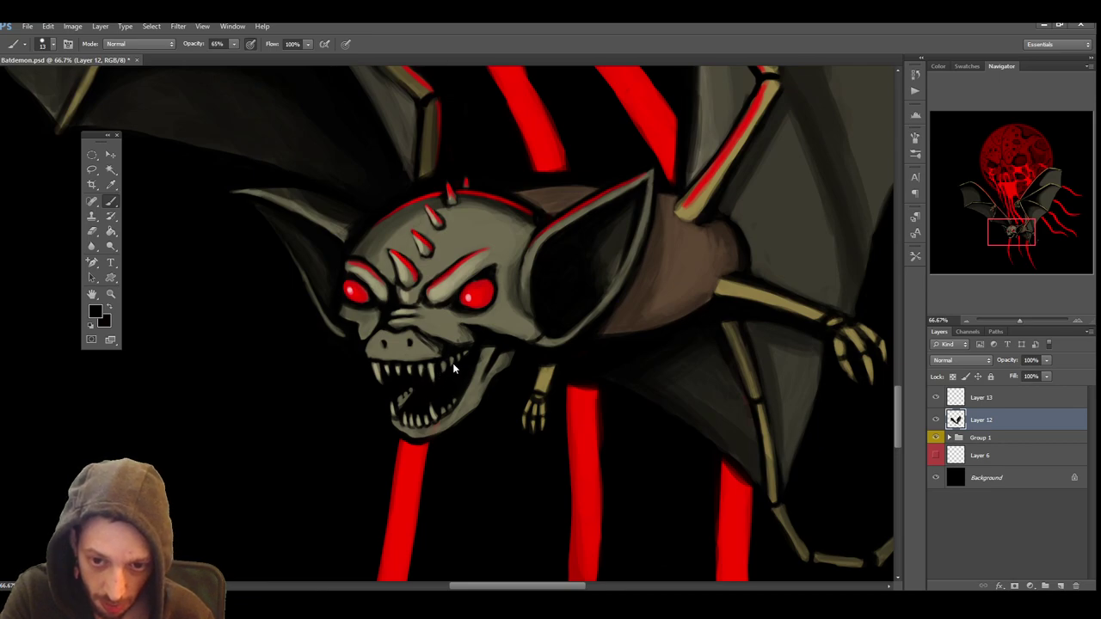
pyautogui.press('[')
pyautogui.press('[')
pyautogui.press(']')
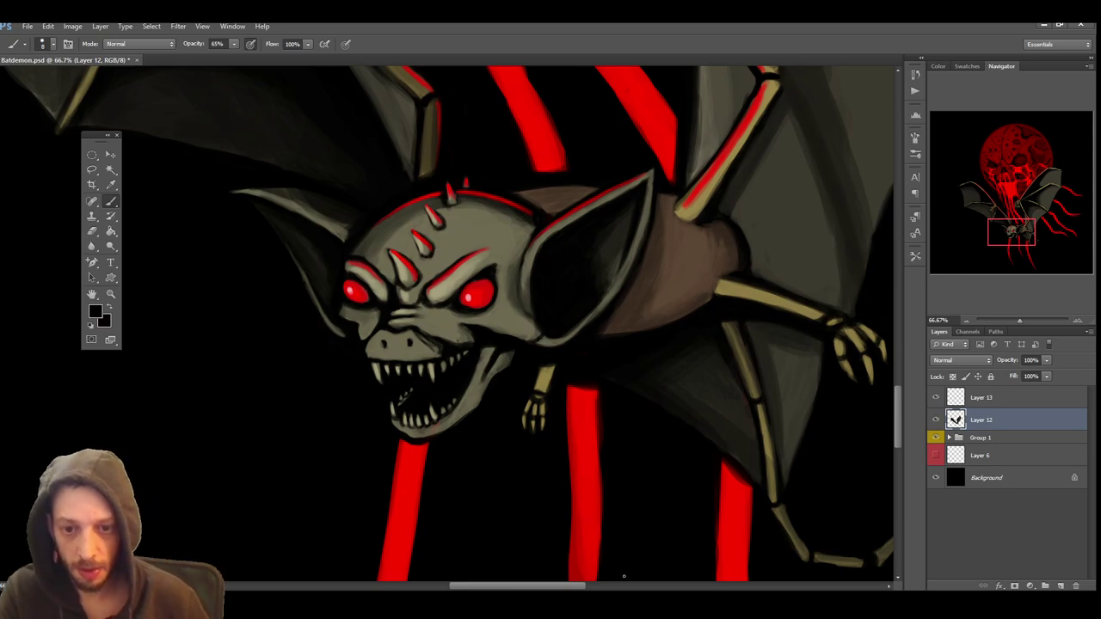
pyautogui.hotkey('ctrl', 's')
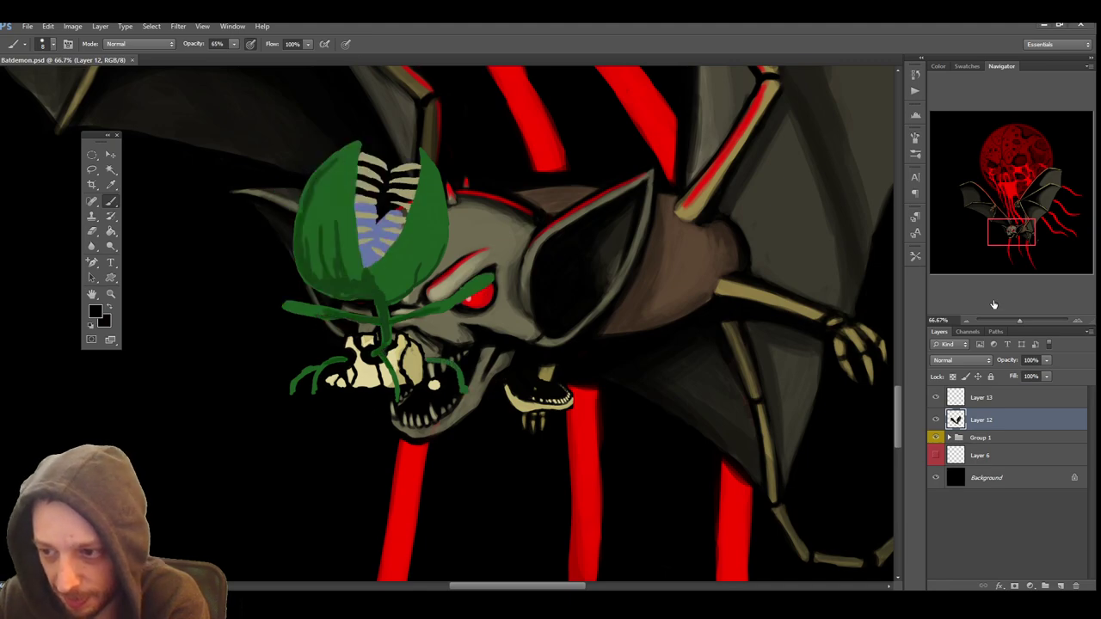
# Touch up the claws of the bat's outstretched hind foot on Layer 12 with black, using a 13 px brush at 65% opacity
pyautogui.click(969, 320)
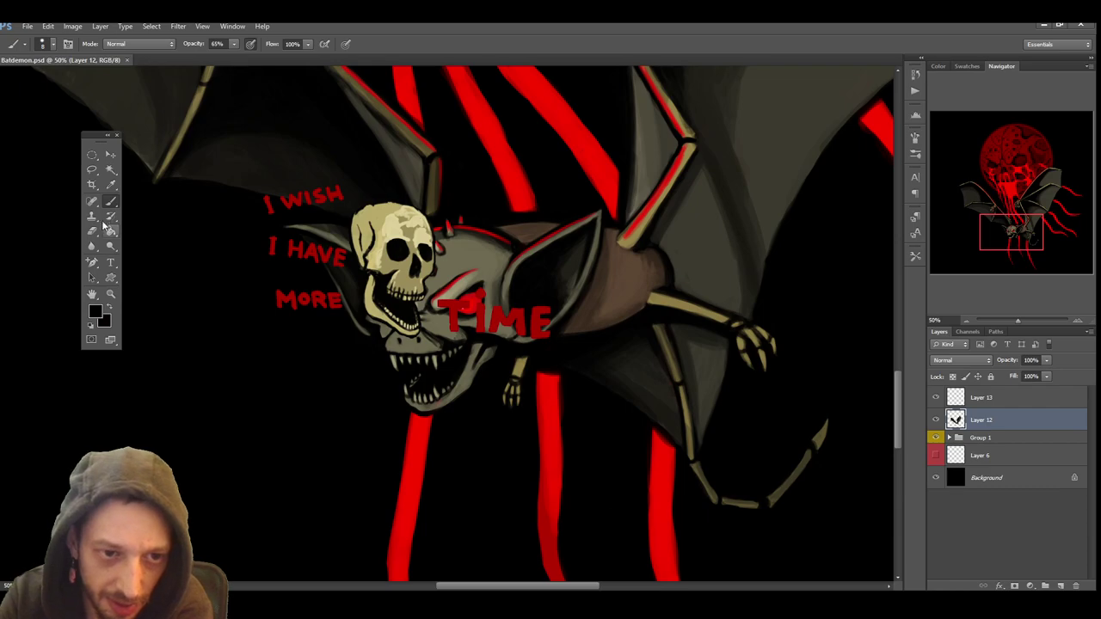
pyautogui.click(112, 185)
pyautogui.click(111, 201)
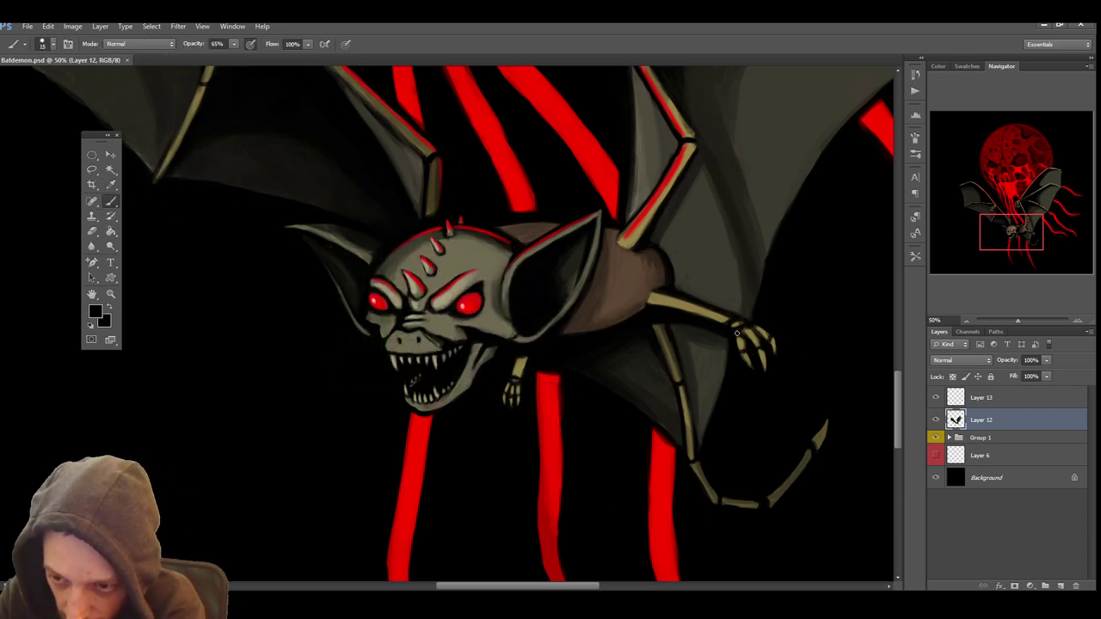
pyautogui.click(736, 335)
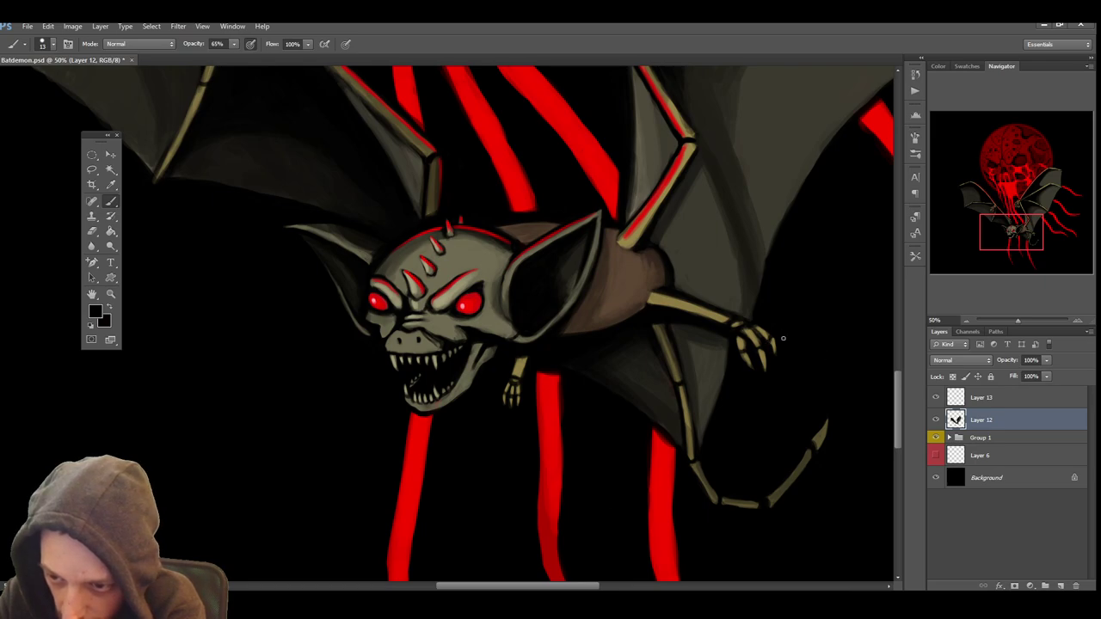
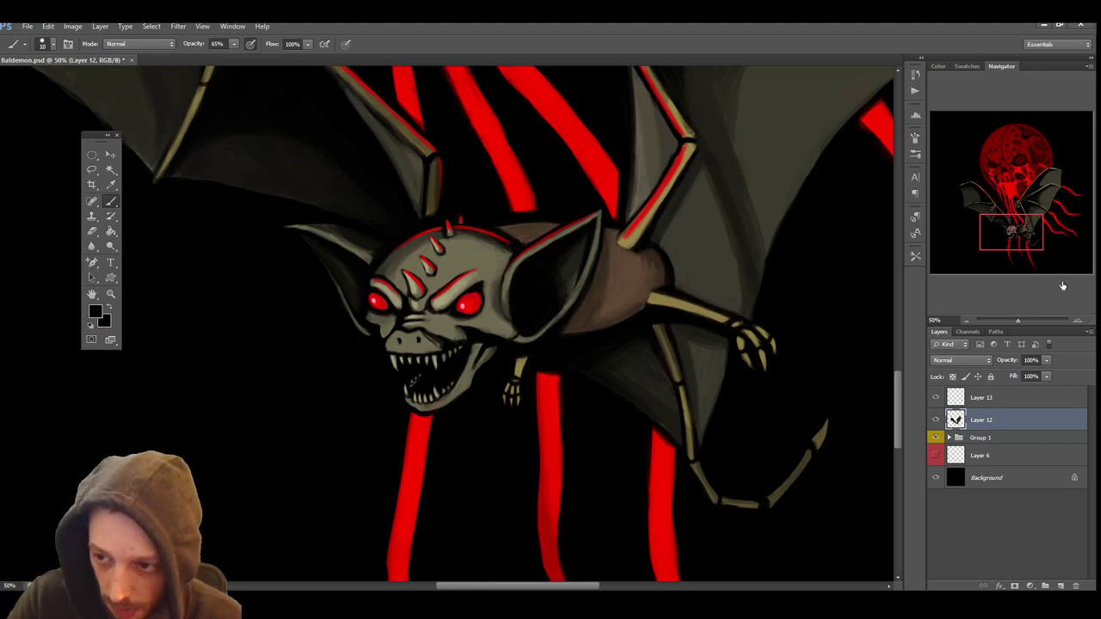
# Examine the whole bat and skull moon composition at 16.67% zoom, from the moon down to the bat's tail and red streams
pyautogui.click(967, 320)
pyautogui.scroll(5, 695, 336)
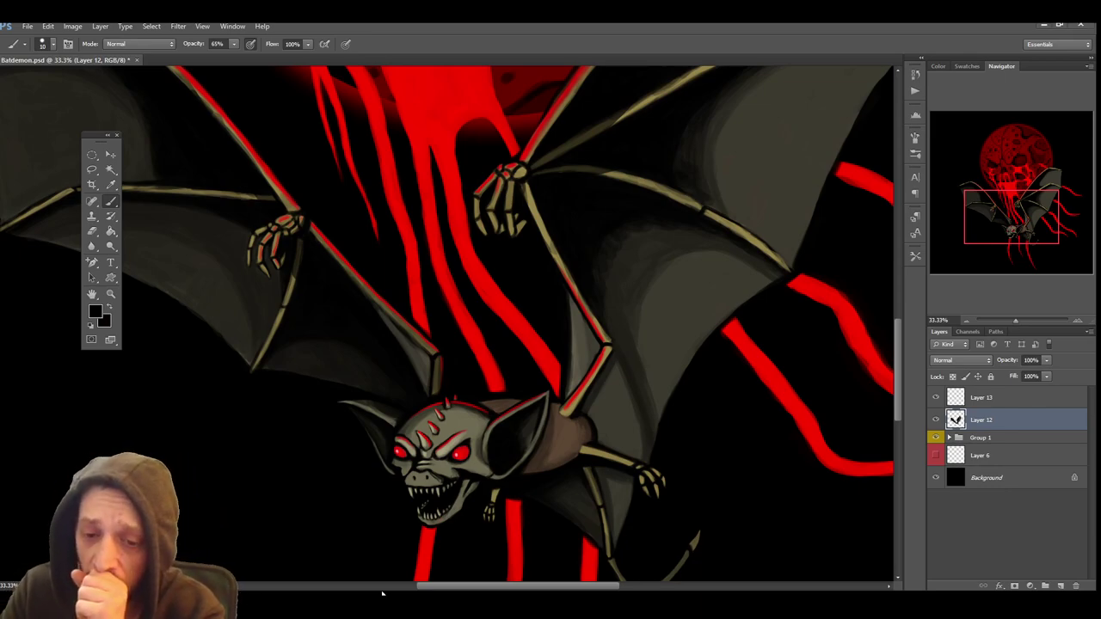
pyautogui.click(965, 320)
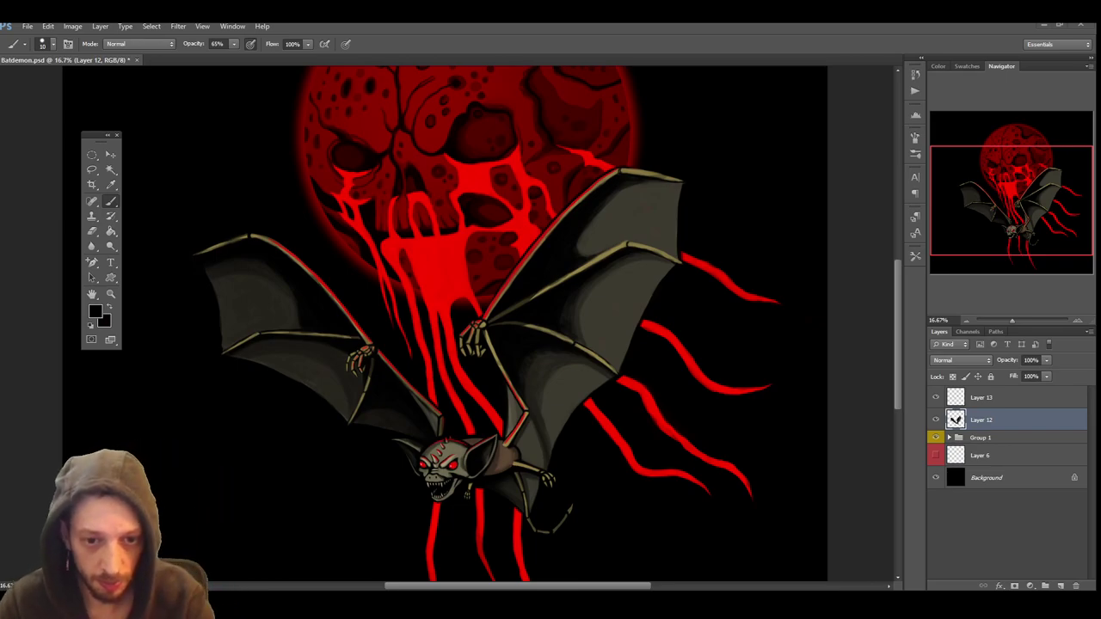
pyautogui.scroll(-2, 899, 347)
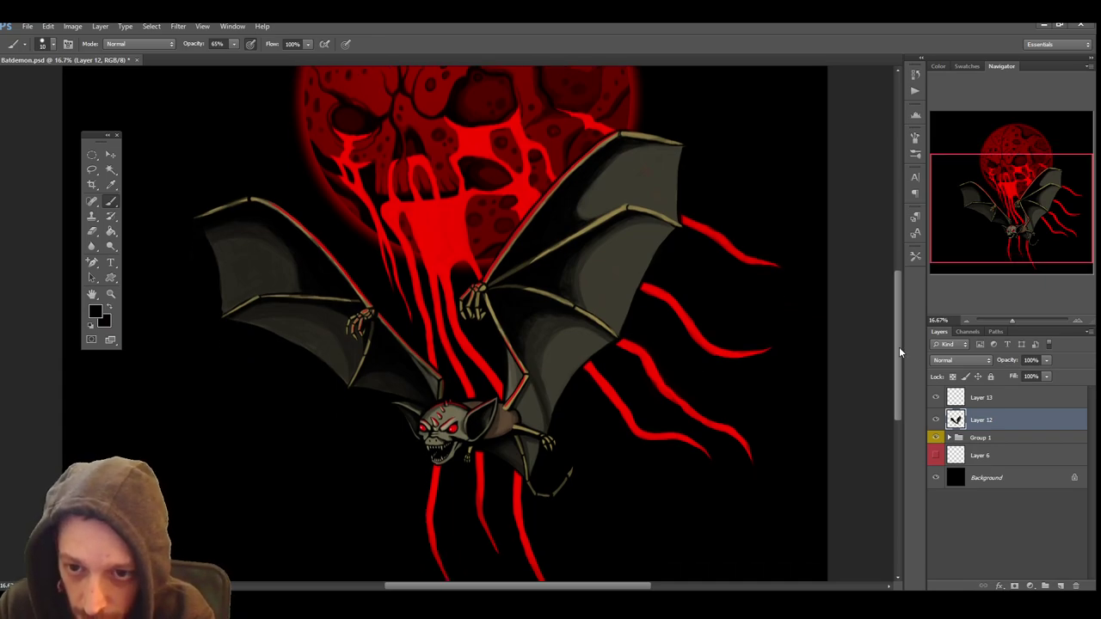
pyautogui.scroll(2, 899, 344)
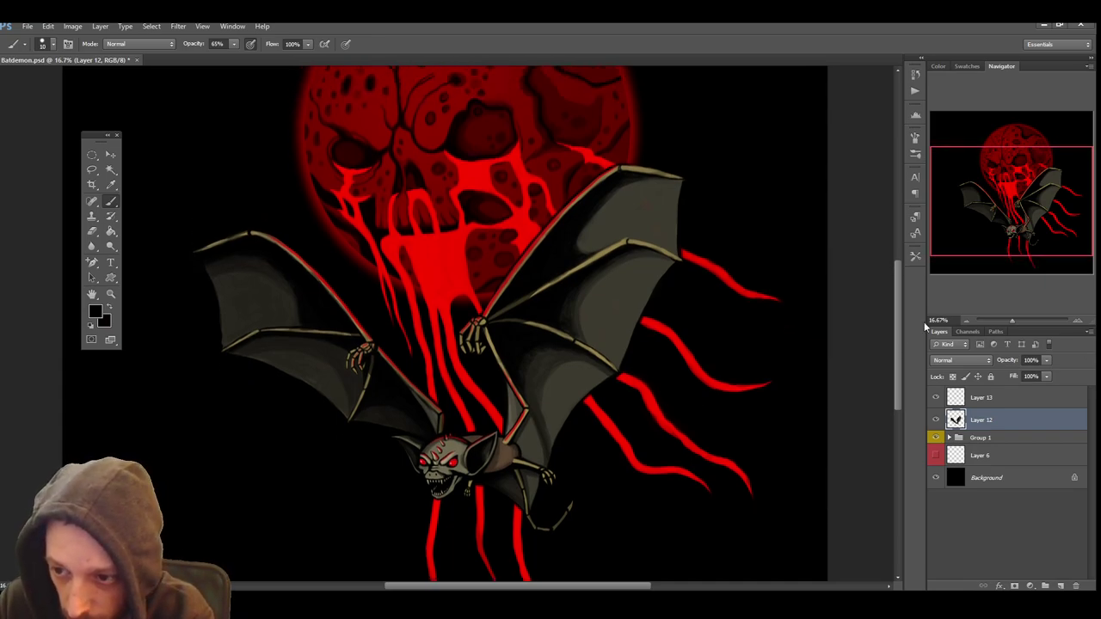
pyautogui.scroll(1, 899, 322)
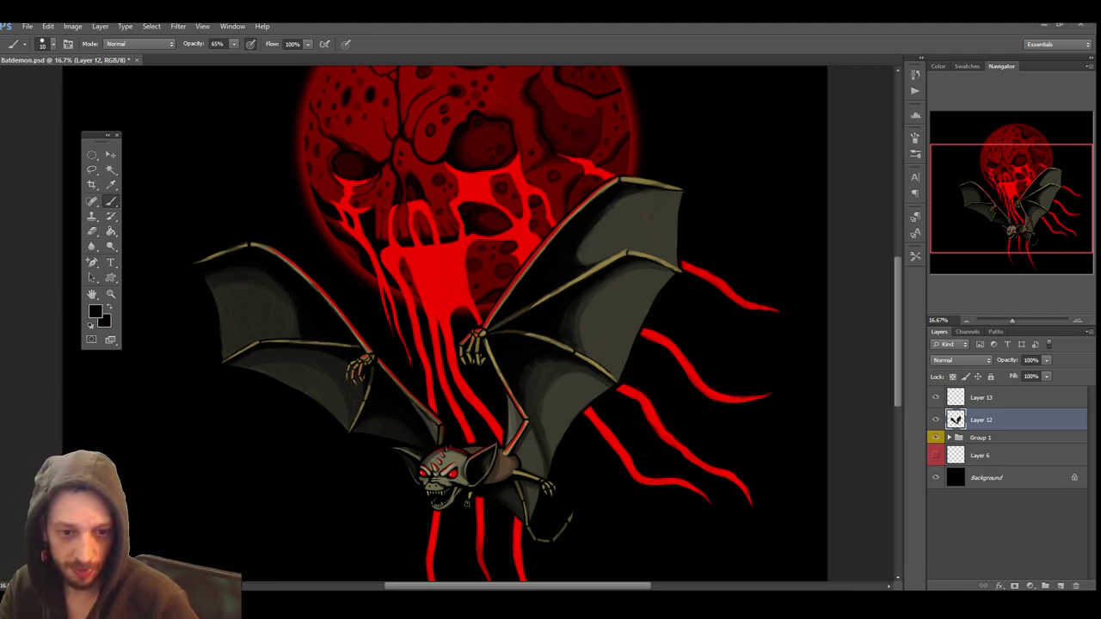
pyautogui.scroll(-3, 659, 437)
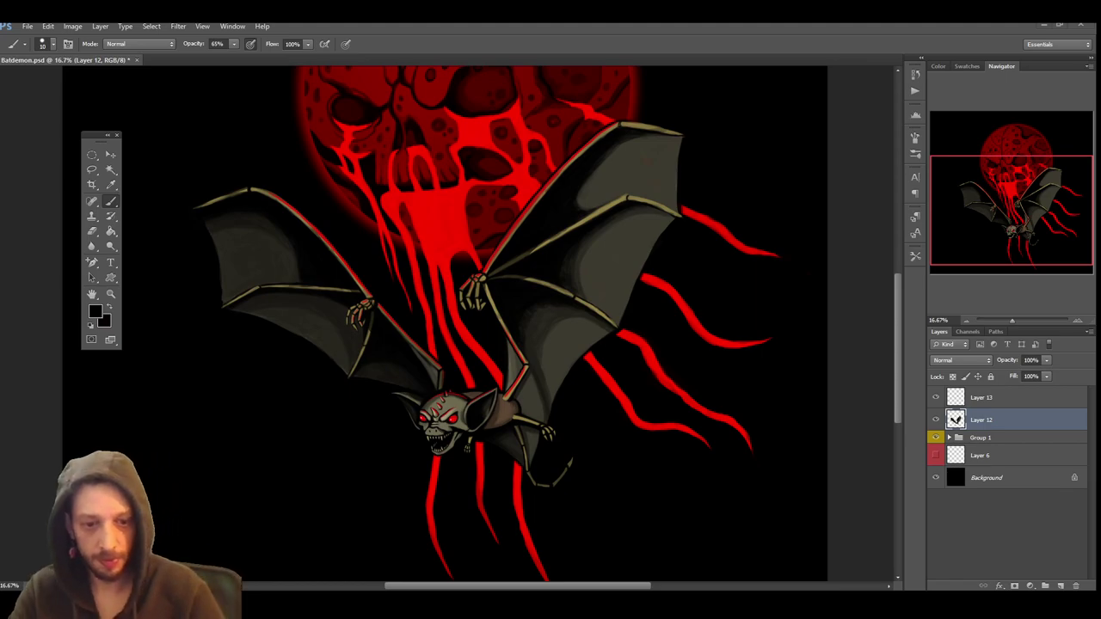
pyautogui.scroll(5, 471, 484)
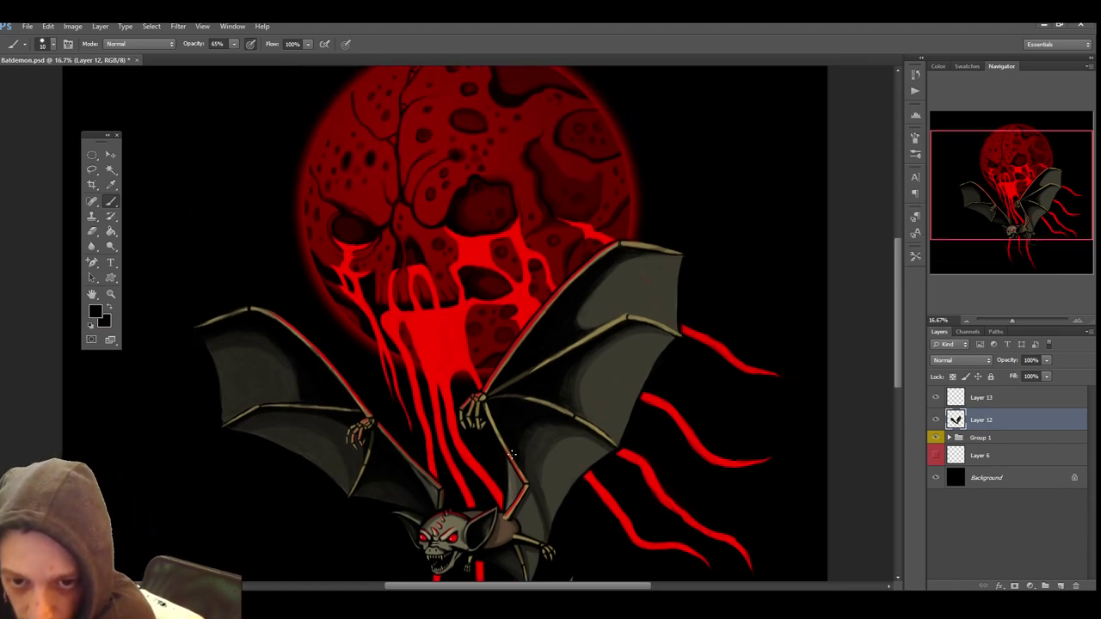
pyautogui.scroll(-3, 511, 453)
pyautogui.scroll(-2, 262, 498)
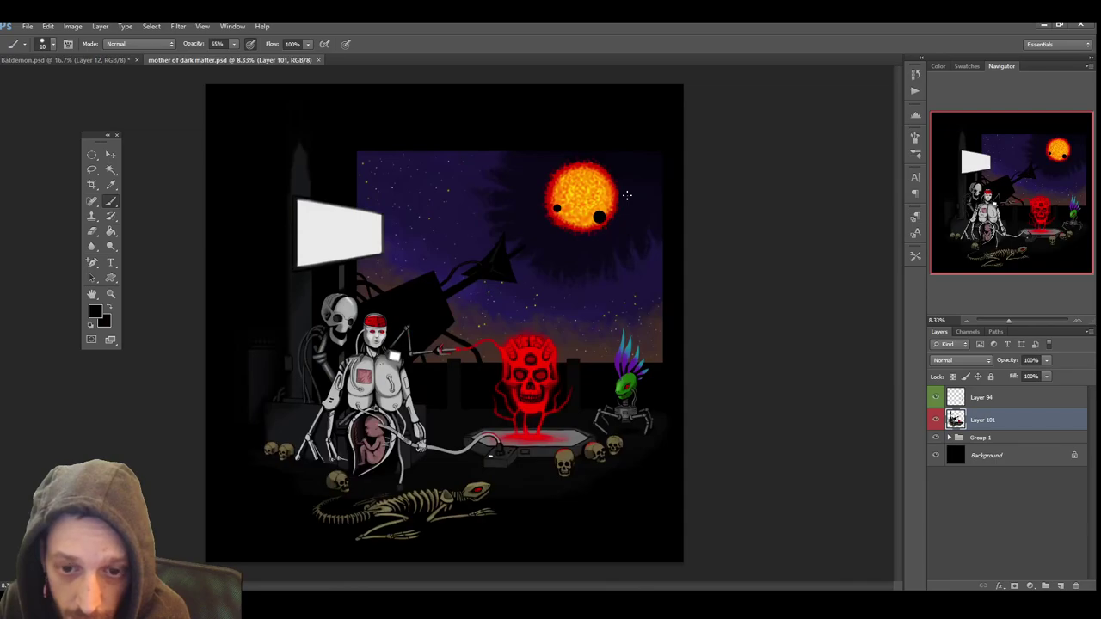
# Examine the mother of dark matter.psd illustration up close, from the sun and the screen to the robot figures and the red skull
pyautogui.click(1076, 321)
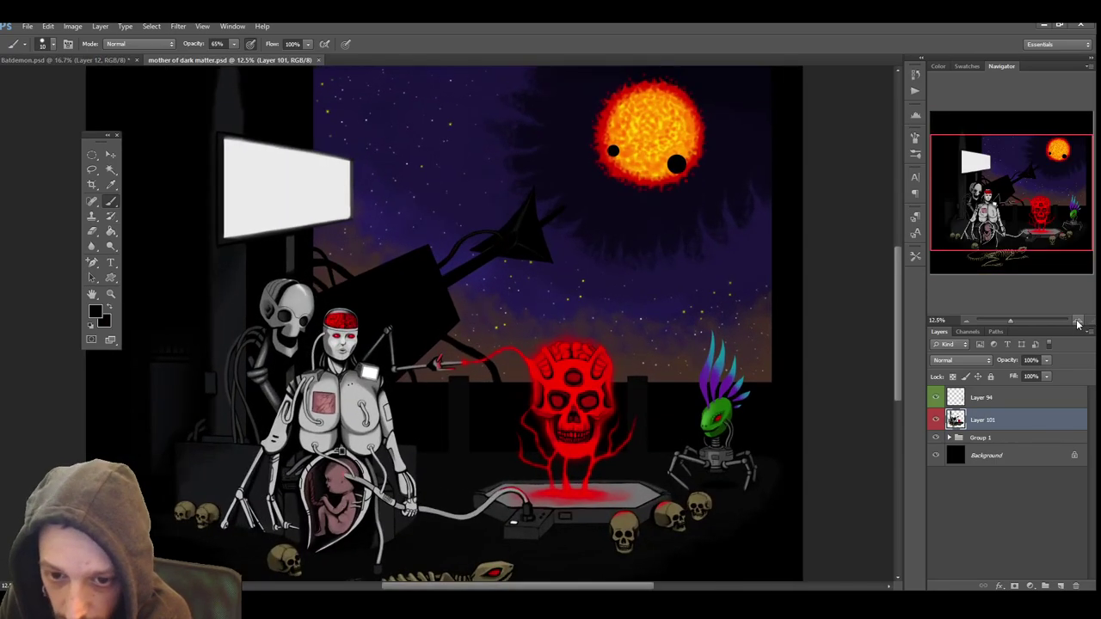
pyautogui.click(1077, 321)
pyautogui.click(1077, 321)
pyautogui.scroll(-3, 516, 326)
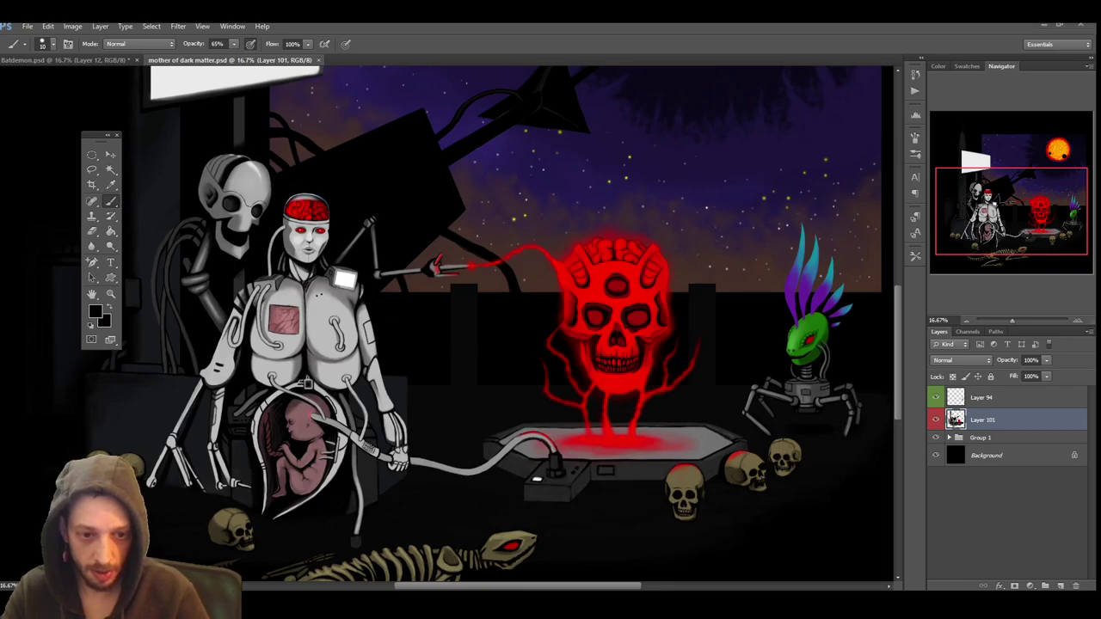
pyautogui.scroll(5, 466, 394)
pyautogui.scroll(-3, 466, 395)
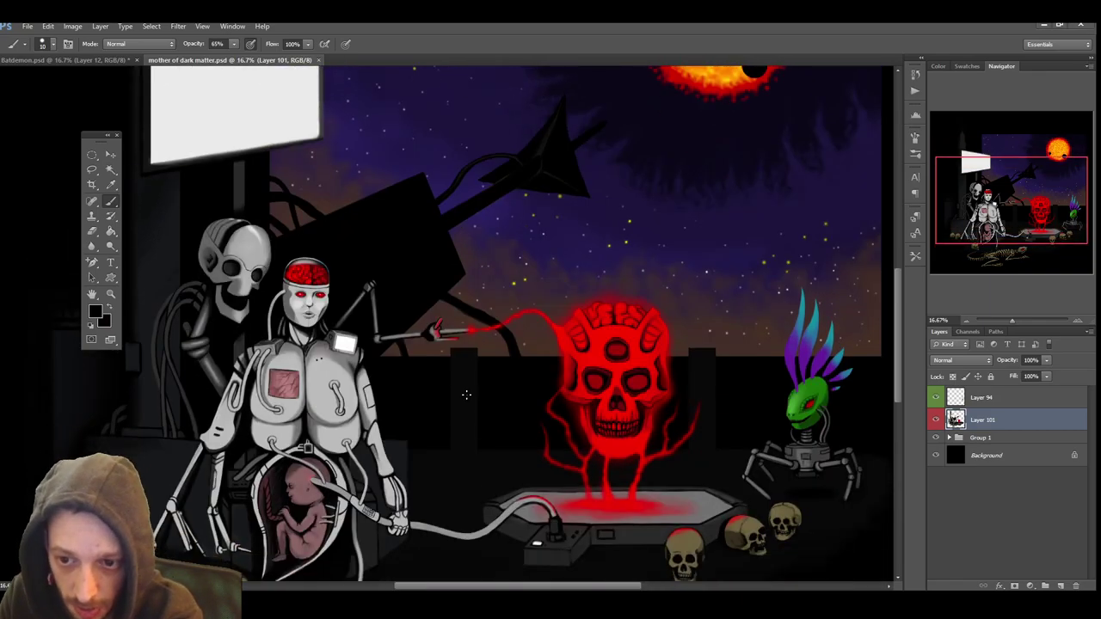
pyautogui.scroll(2, 466, 395)
pyautogui.hotkey('ctrl', '-')
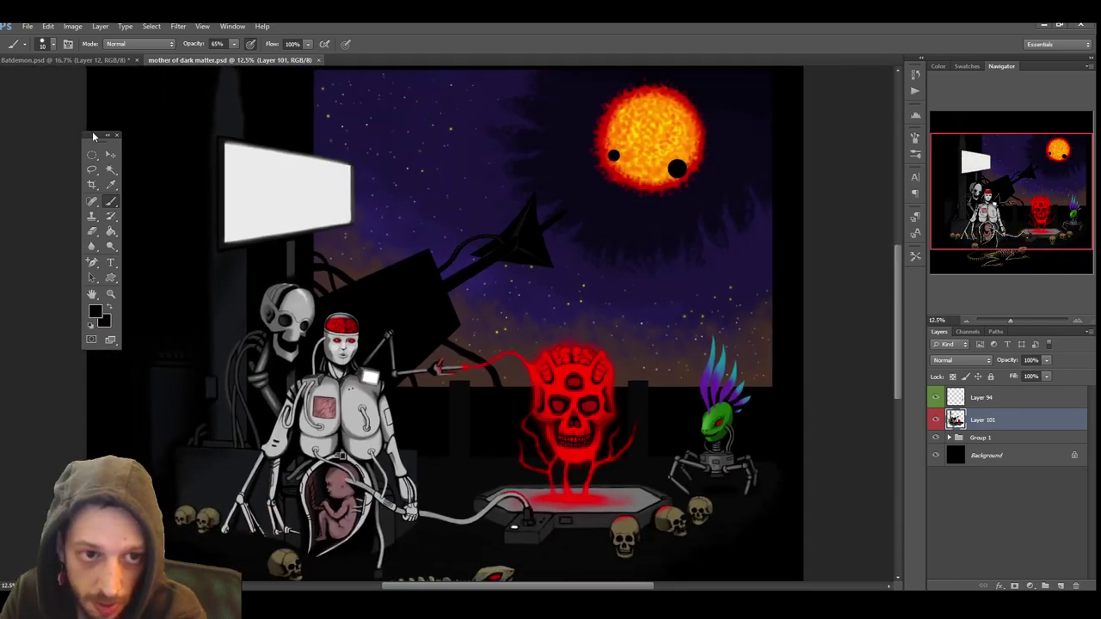
# Move the floating tool palette clear of the artwork and inspect the skulls and reptile skeleton in the foreground of mother of dark matter.psd
pyautogui.moveTo(94, 135); pyautogui.dragTo(43, 123)
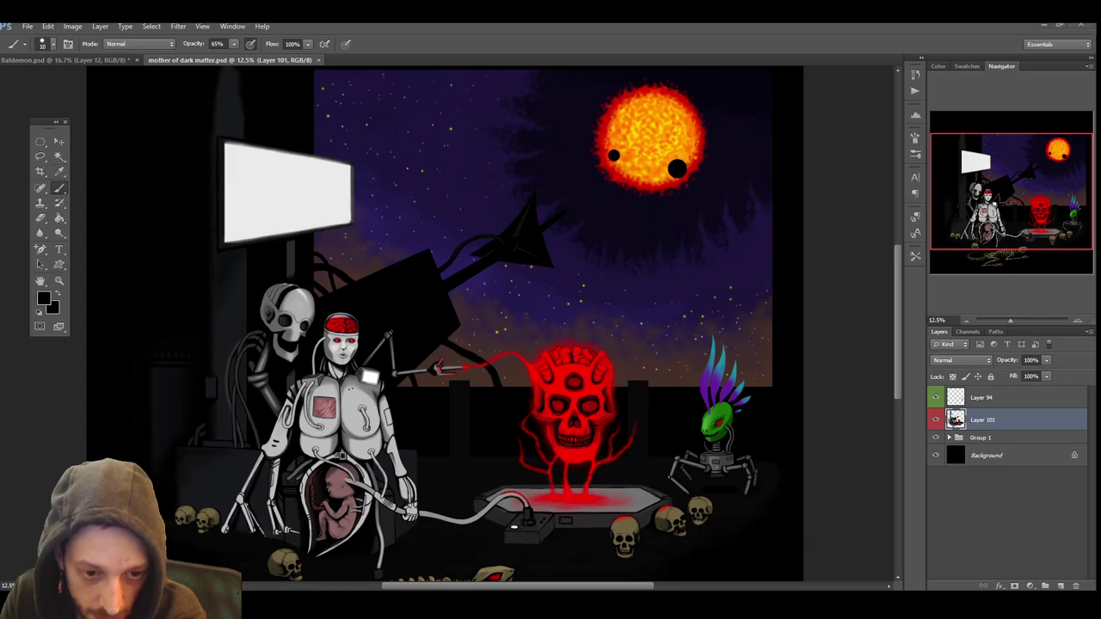
pyautogui.click(1076, 321)
pyautogui.click(1076, 320)
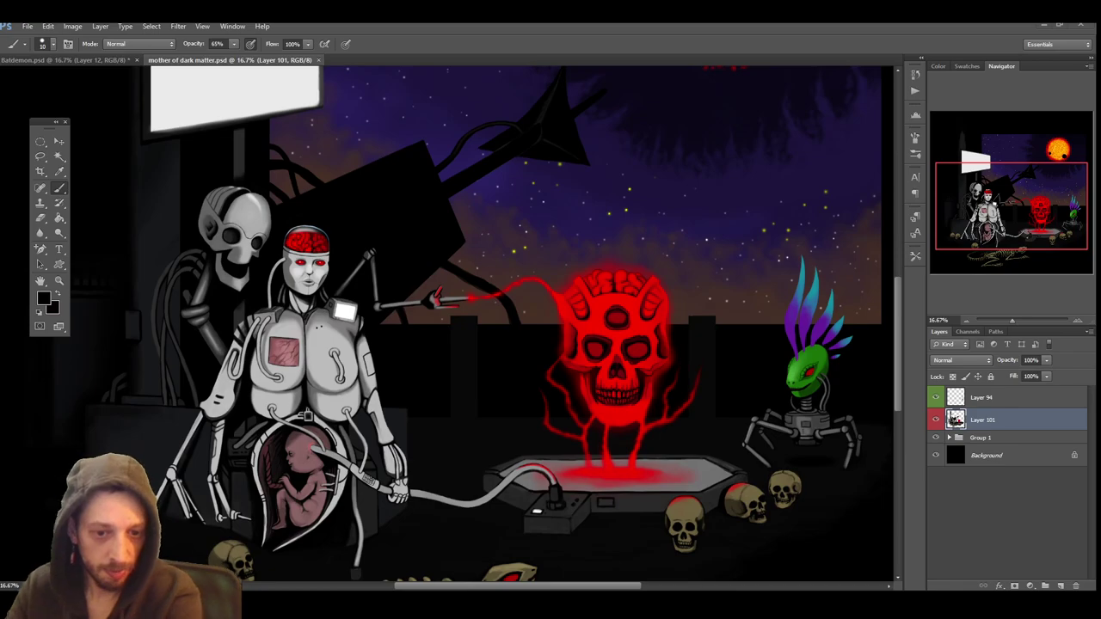
pyautogui.scroll(-3, 473, 323)
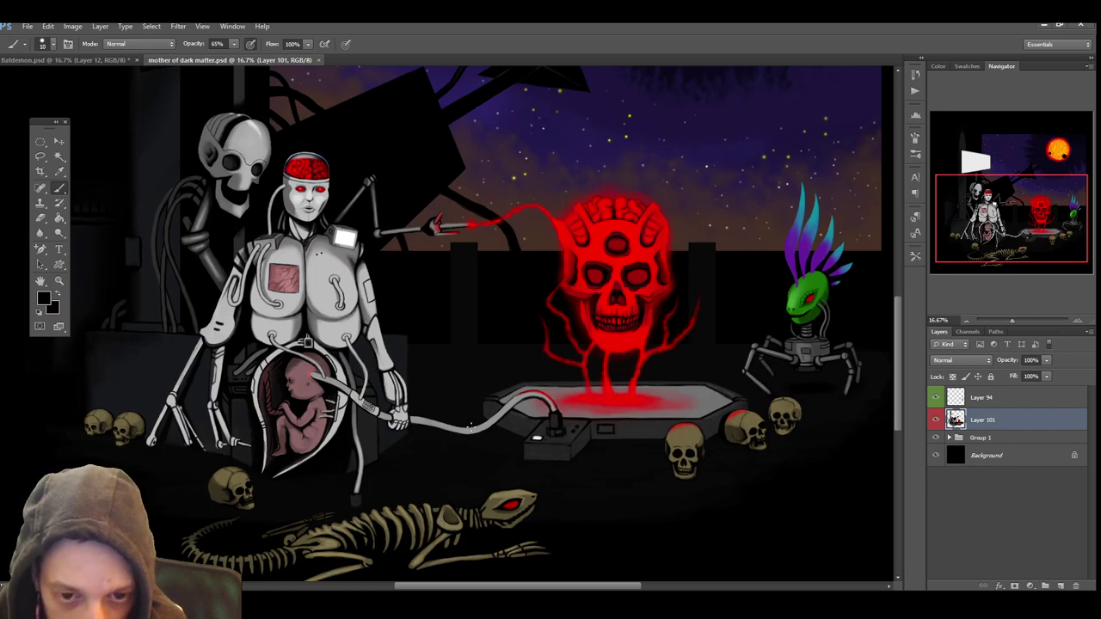
pyautogui.scroll(3, 471, 427)
pyautogui.scroll(1, 470, 427)
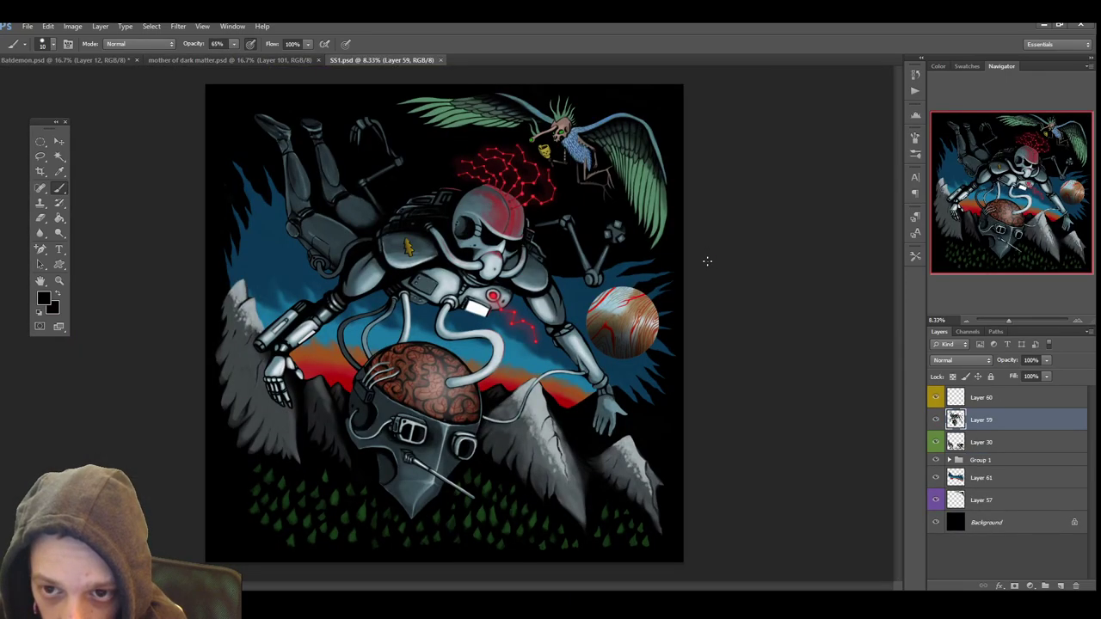
# Examine the SS1.psd illustration at 12.5% zoom, from the winged creature and armoured figure down to the brain pod, mountains and trees
pyautogui.click(1078, 320)
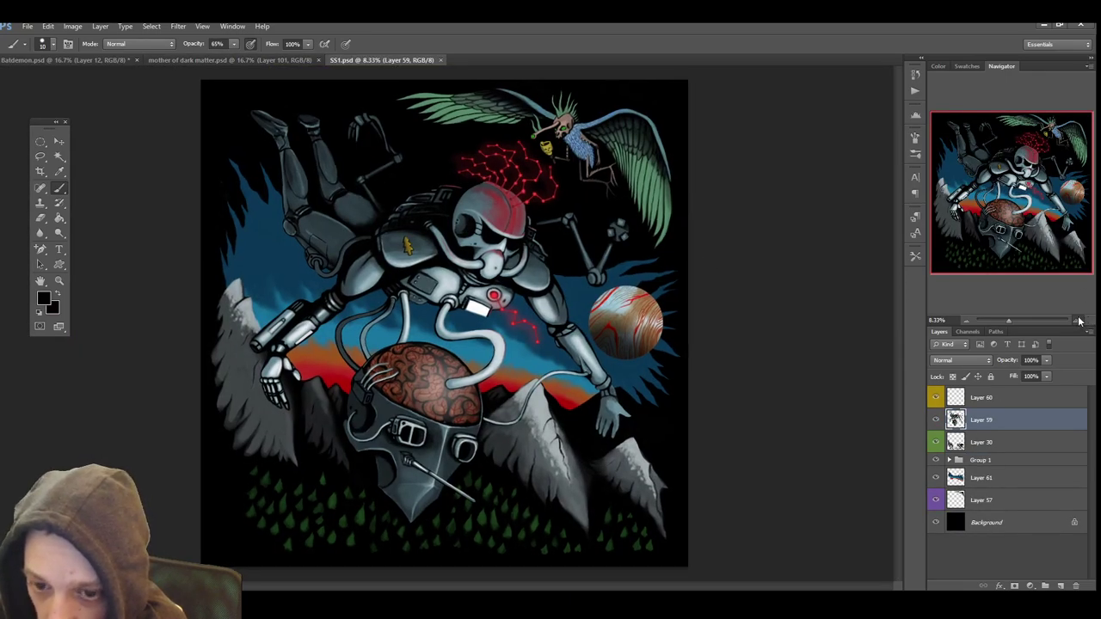
pyautogui.scroll(5, 887, 316)
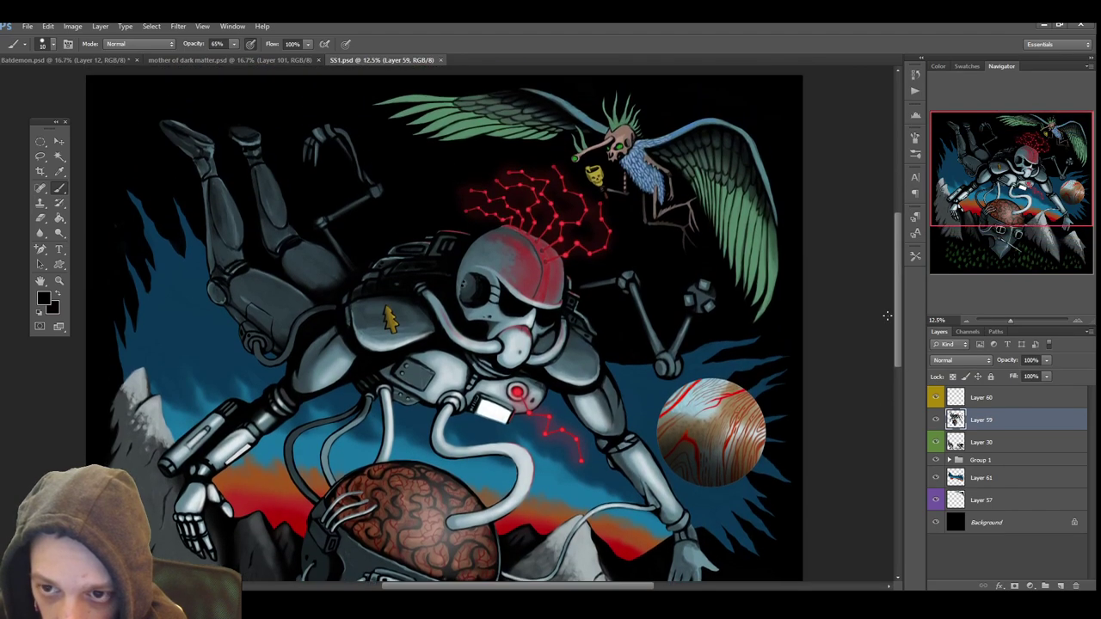
pyautogui.scroll(-1, 887, 316)
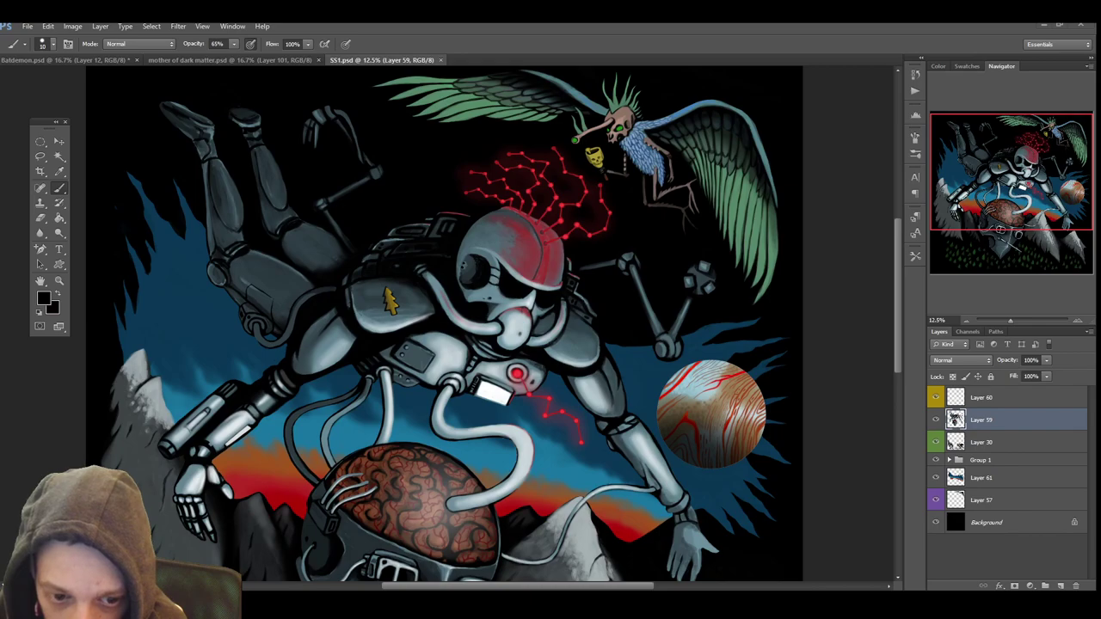
pyautogui.scroll(3, 748, 423)
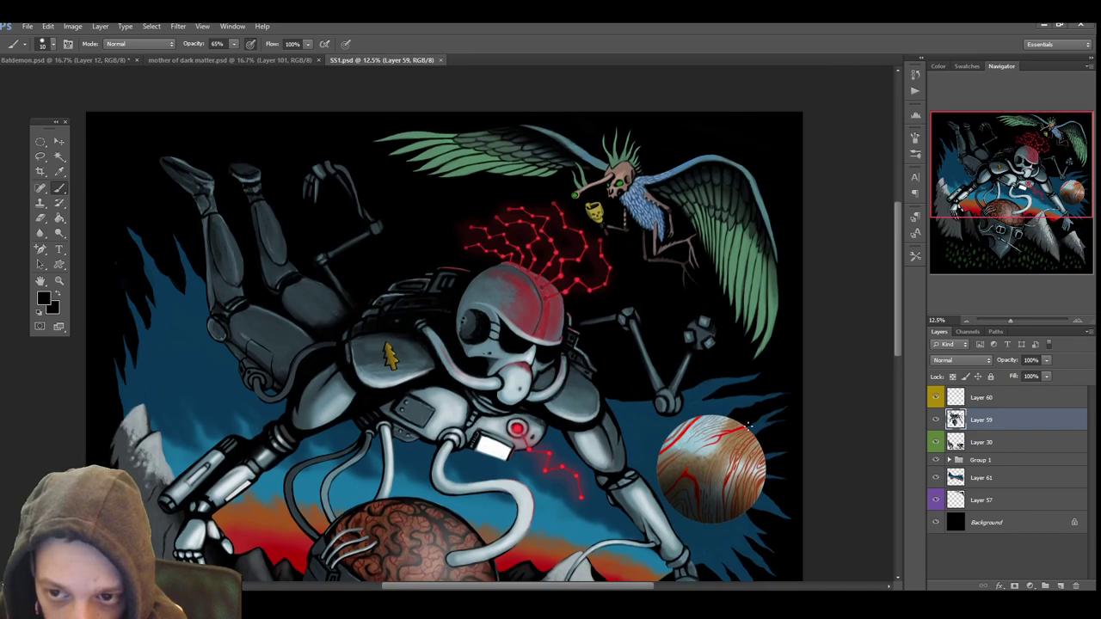
pyautogui.scroll(-8, 748, 423)
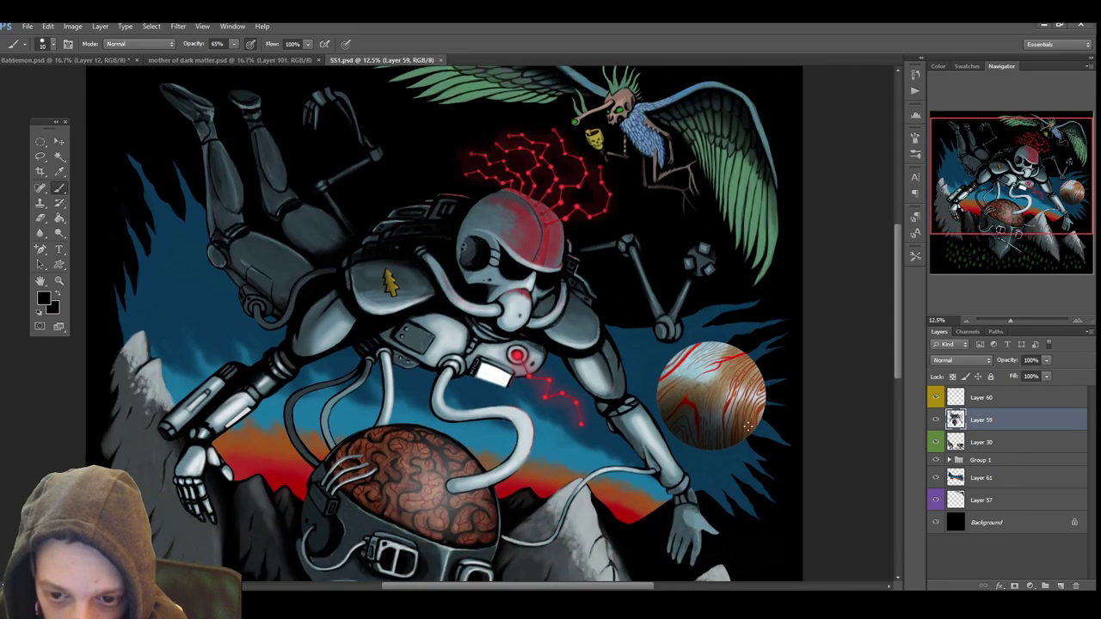
pyautogui.scroll(-5, 749, 423)
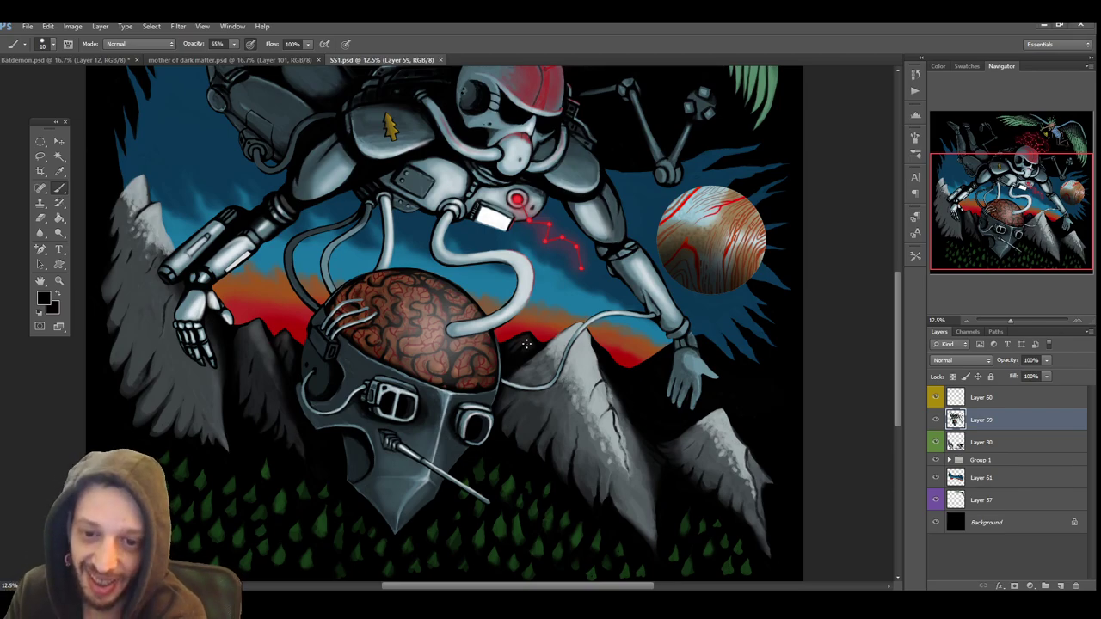
pyautogui.scroll(5, 447, 76)
pyautogui.scroll(4, 447, 76)
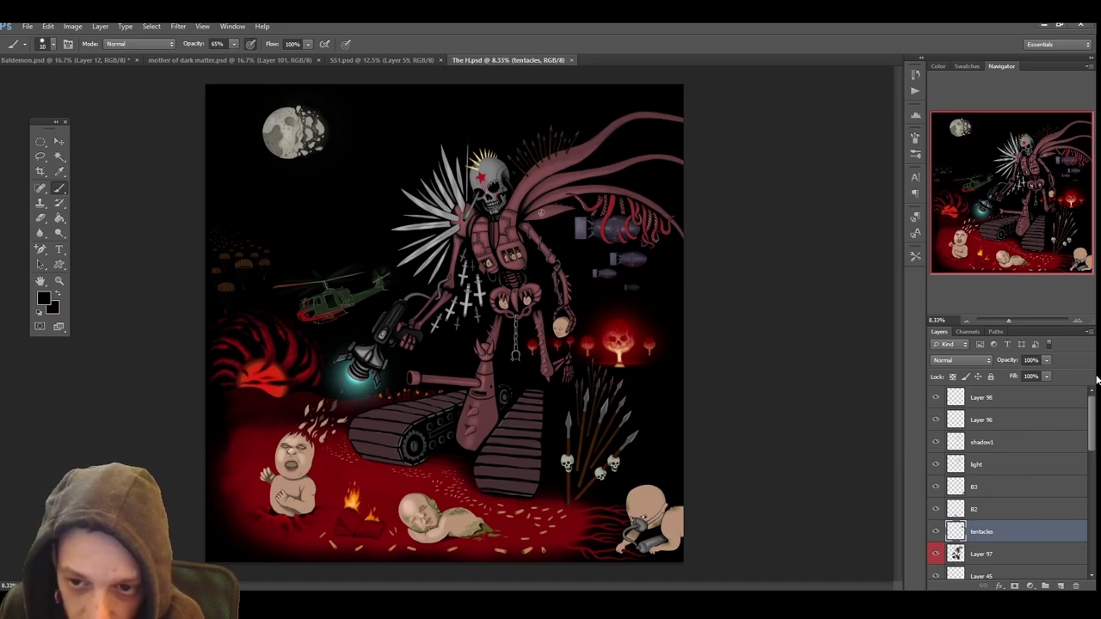
# Examine The H.psd illustration's skeletal figure, wings, bombs, helicopter and tank tracks at 16.67% and 25% zoom, and close the file
pyautogui.click(1078, 320)
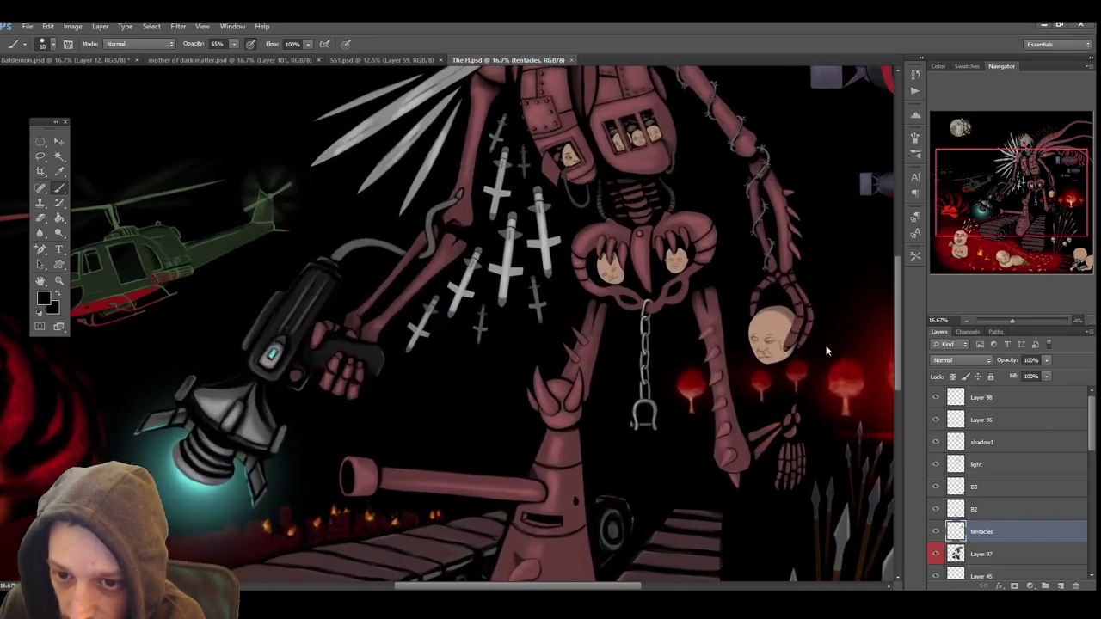
pyautogui.scroll(3, 826, 351)
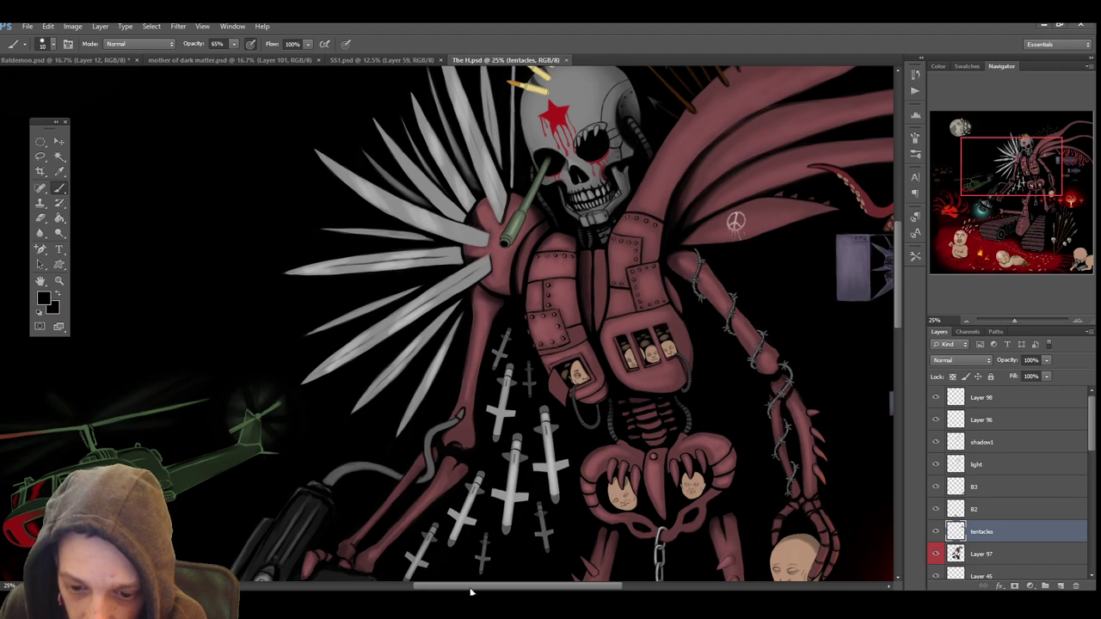
pyautogui.moveTo(470, 590); pyautogui.dragTo(550, 586)
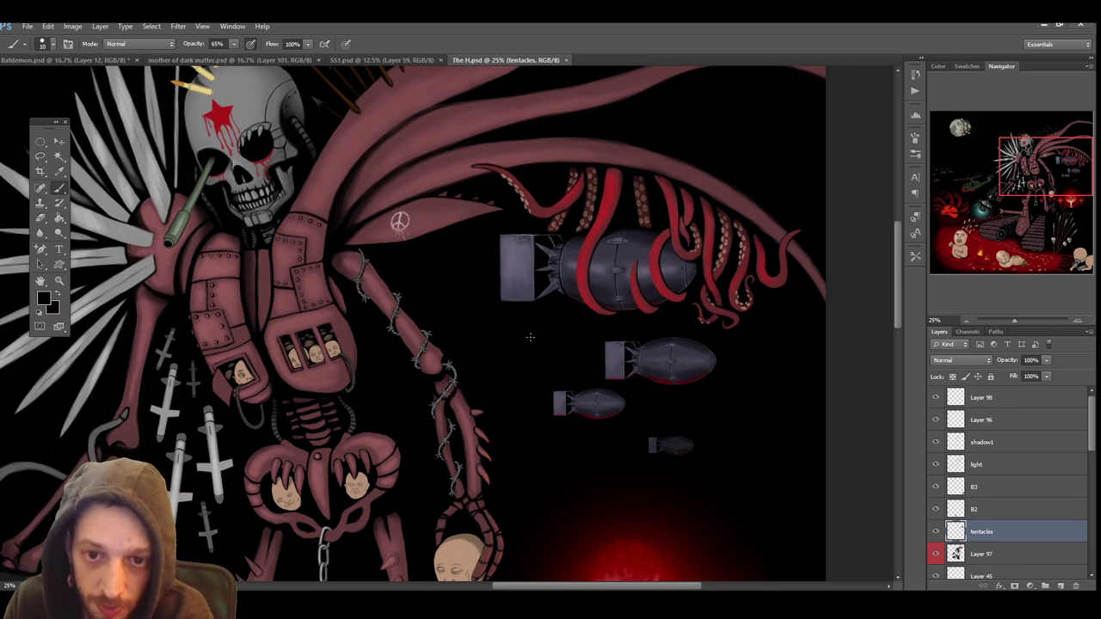
pyautogui.hotkey('ctrl', '-')
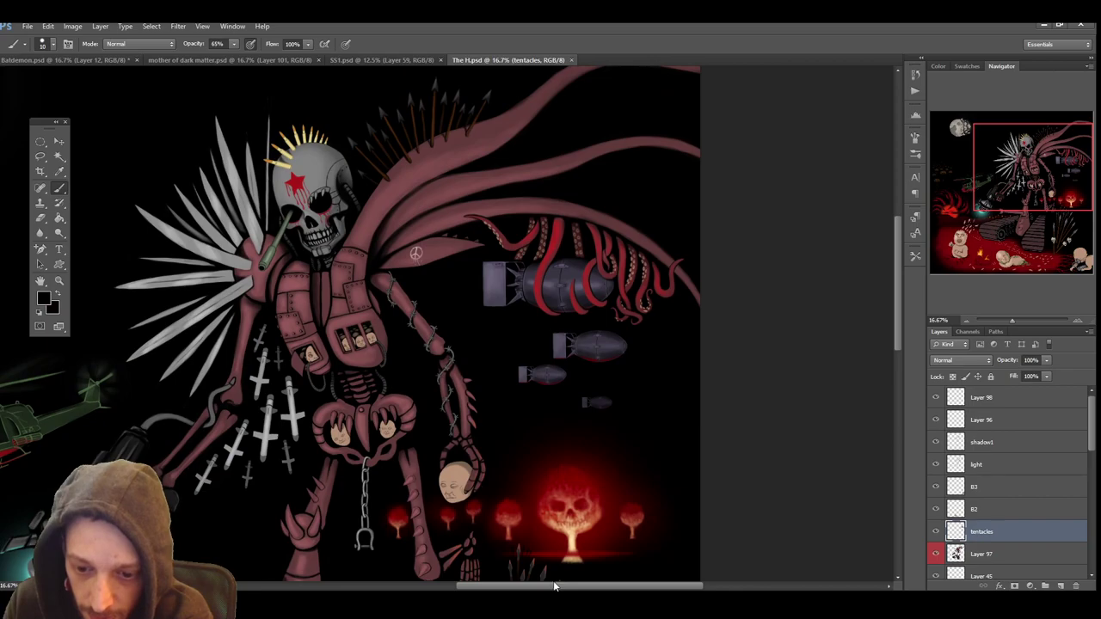
pyautogui.moveTo(553, 586); pyautogui.dragTo(460, 585)
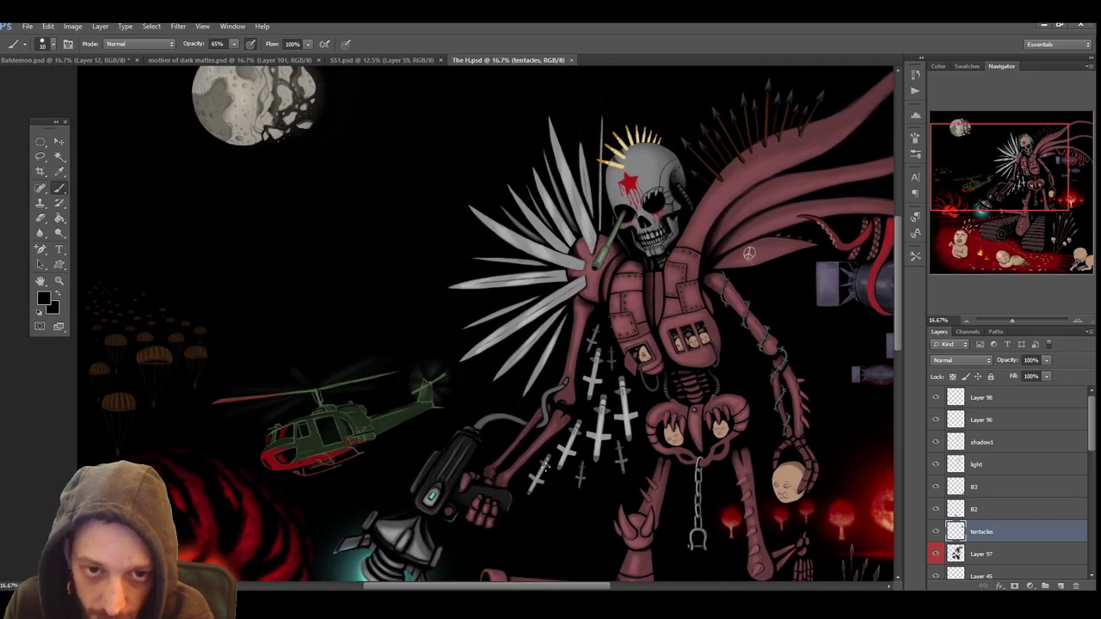
pyautogui.scroll(-10, 543, 465)
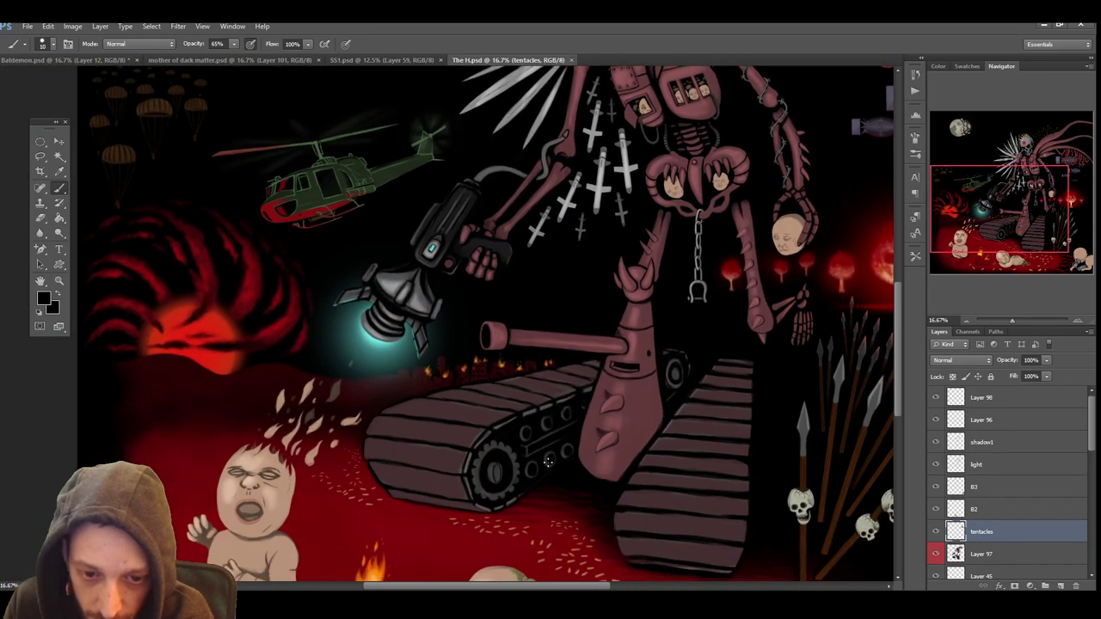
pyautogui.scroll(-5, 548, 462)
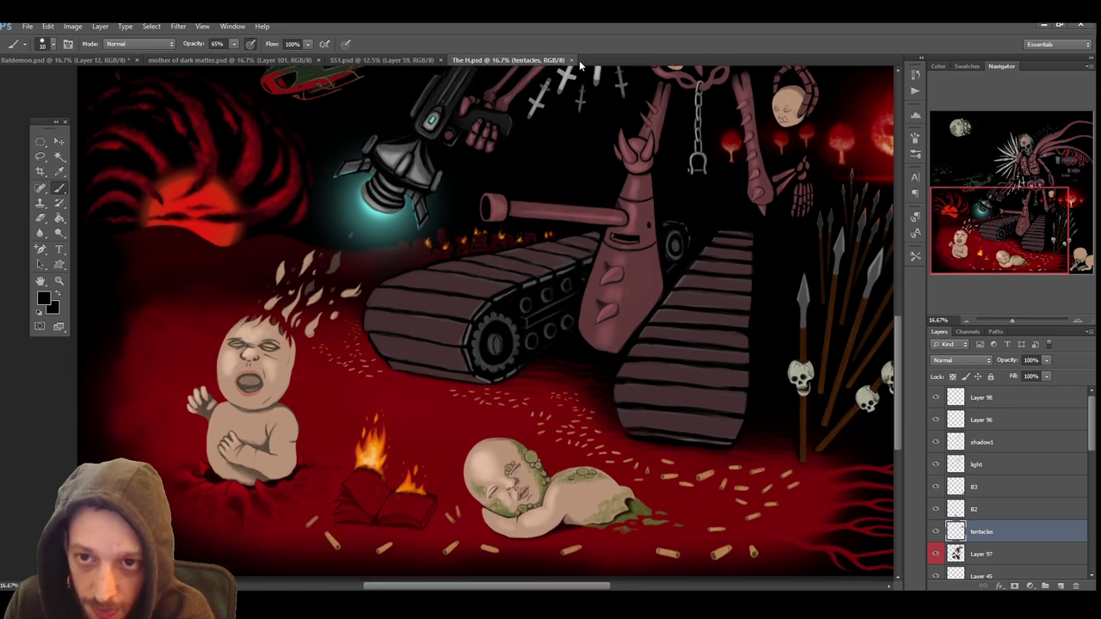
pyautogui.click(570, 59)
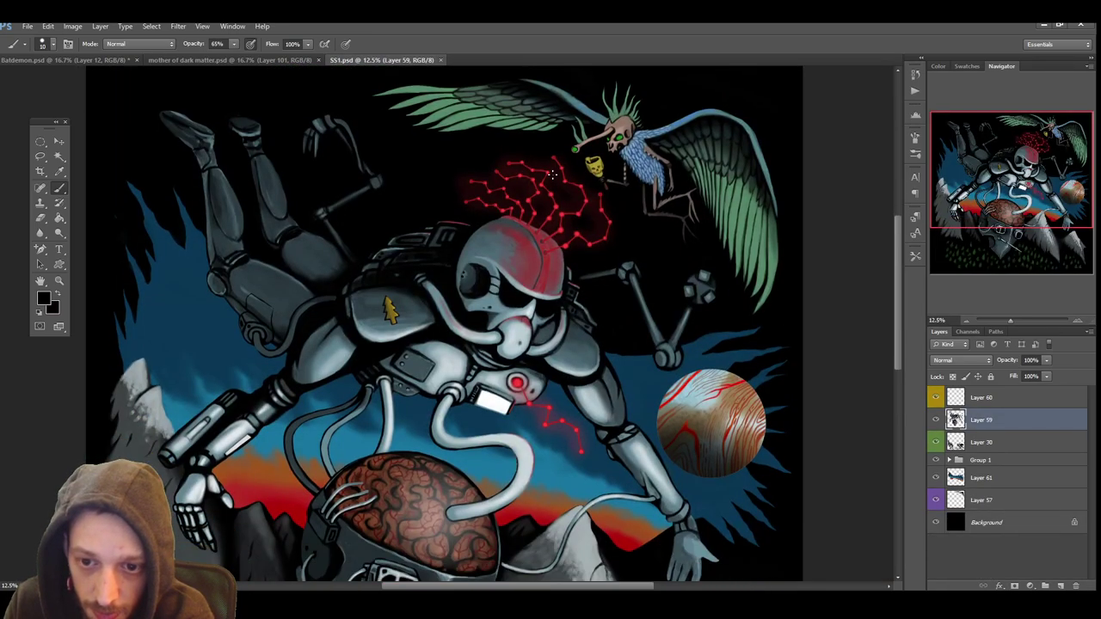
# Take a last look over SS1.psd and mother of dark matter.psd and close both files
pyautogui.scroll(-5, 435, 69)
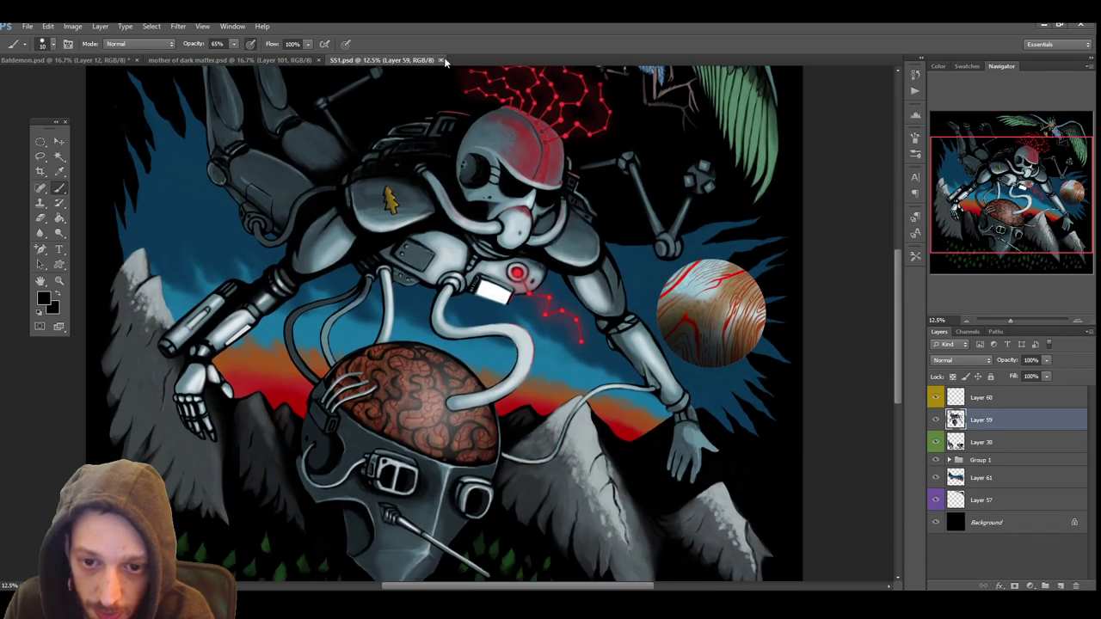
pyautogui.click(443, 56)
pyautogui.scroll(-5, 454, 176)
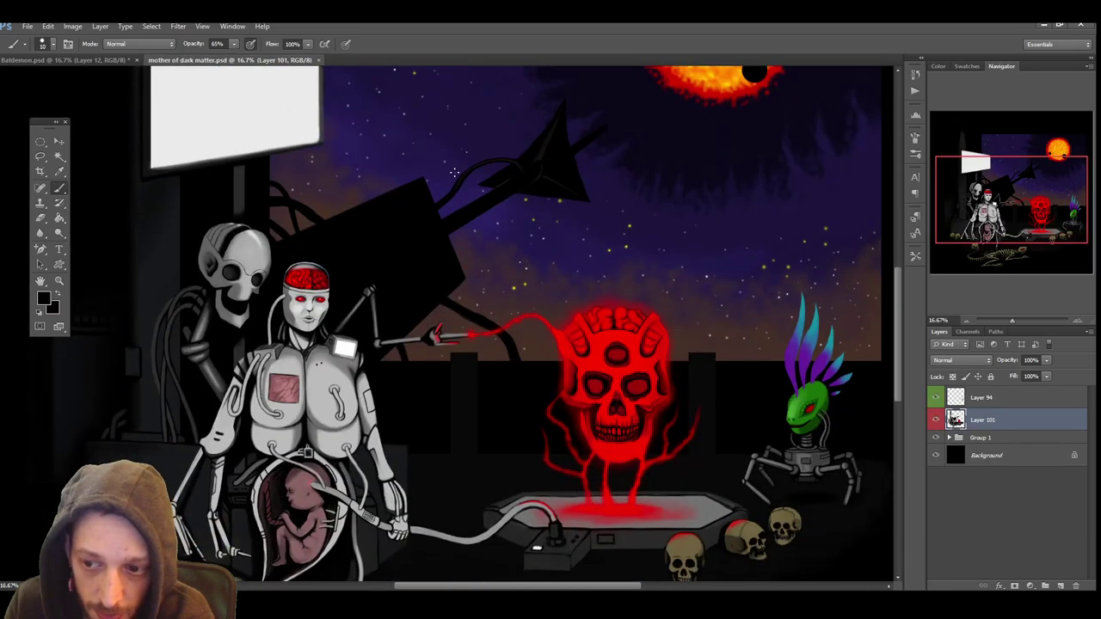
pyautogui.scroll(-4, 454, 176)
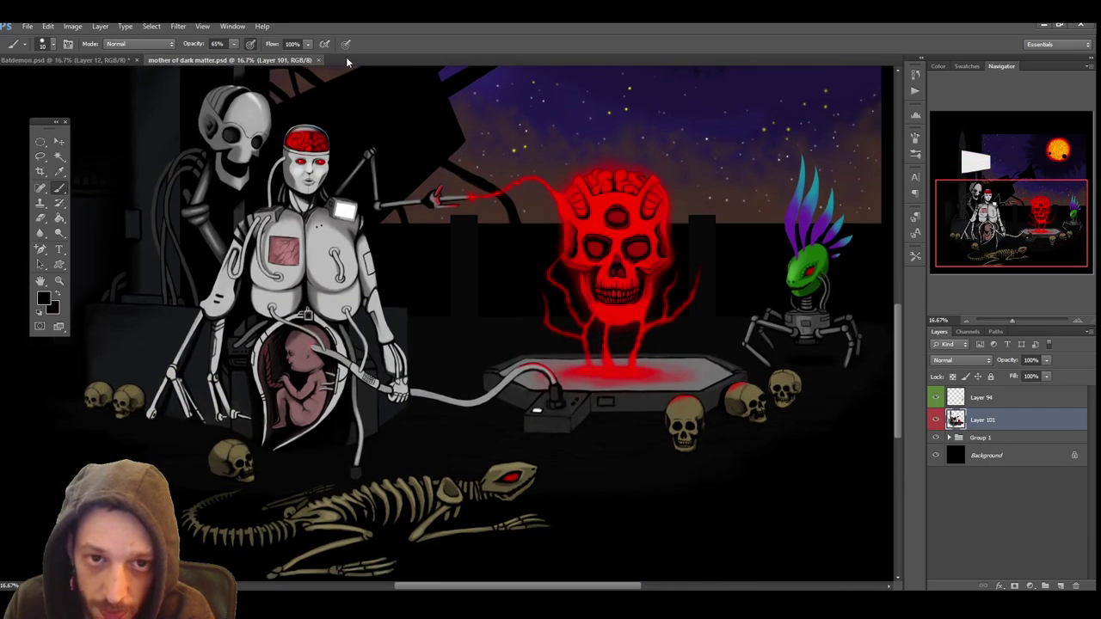
pyautogui.click(315, 60)
# Look over the bat and skull moon in Batdemon.psd and save the file
pyautogui.scroll(3, 573, 290)
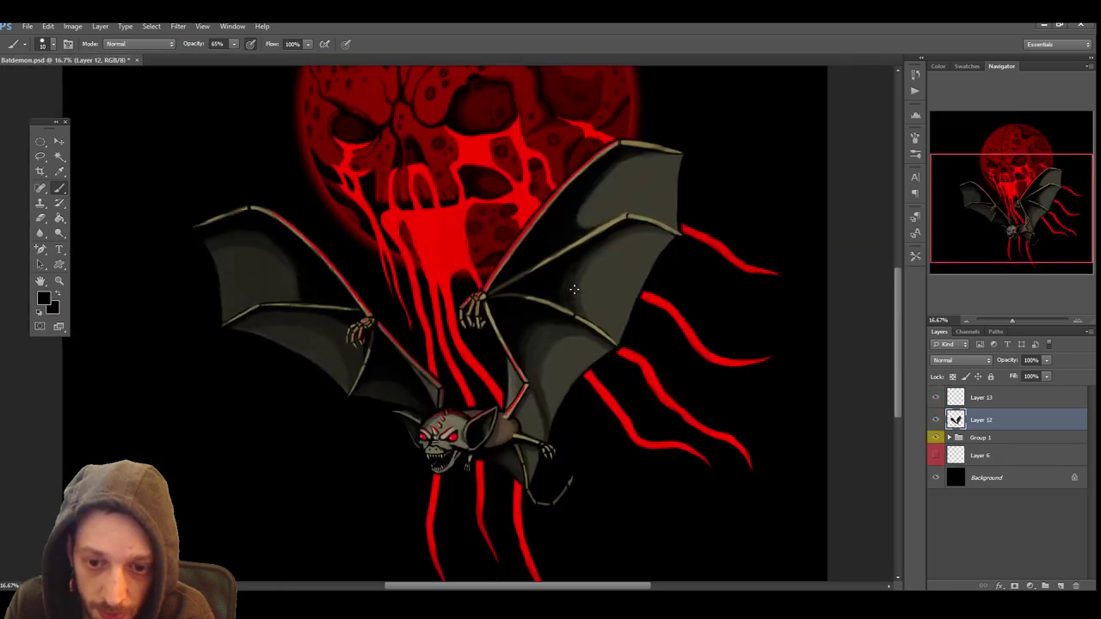
pyautogui.hotkey('ctrl', 's')
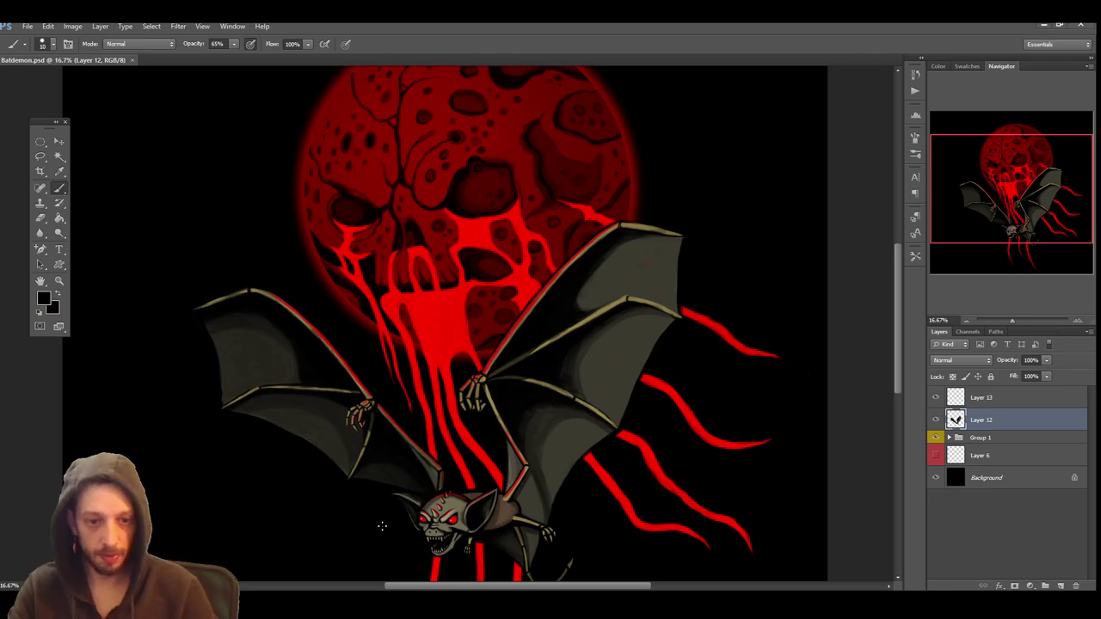
pyautogui.scroll(-3, 581, 347)
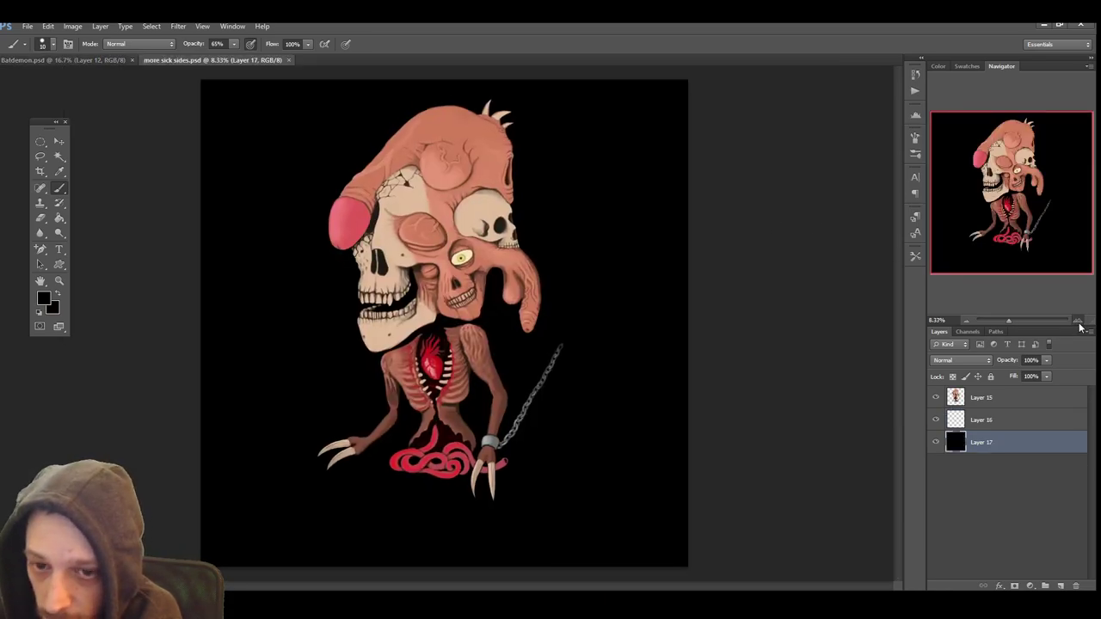
# Examine the more sick sides.psd illustration at 16.67% zoom, from the deformed head and skulls down to the exposed heart and claws
pyautogui.click(1078, 320)
pyautogui.hotkey('ctrl', '+')
pyautogui.scroll(3, 646, 297)
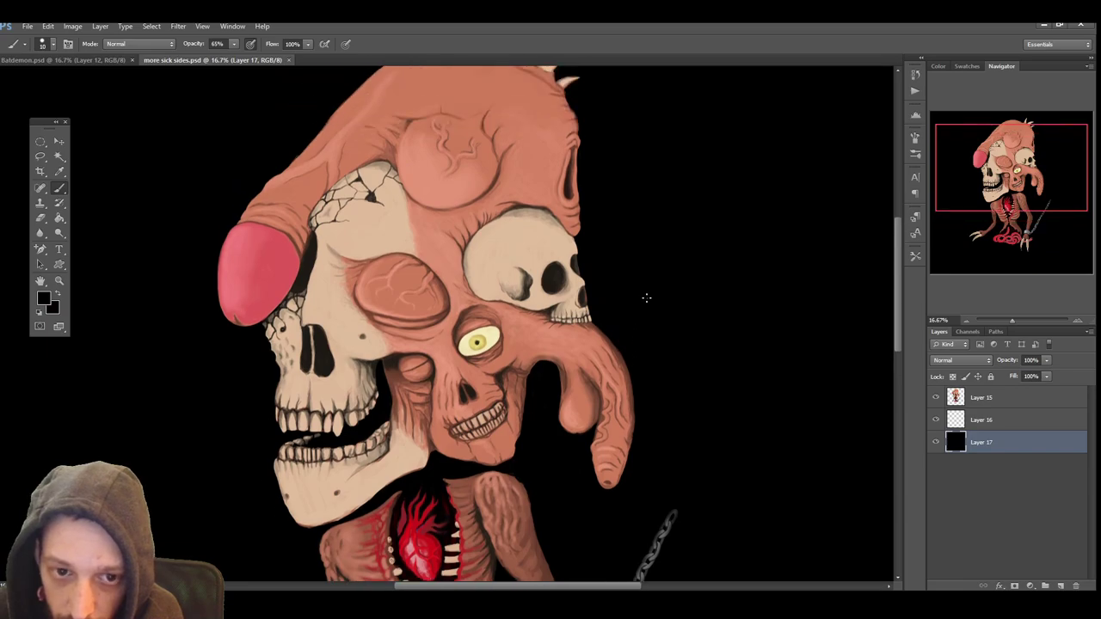
pyautogui.scroll(2, 646, 297)
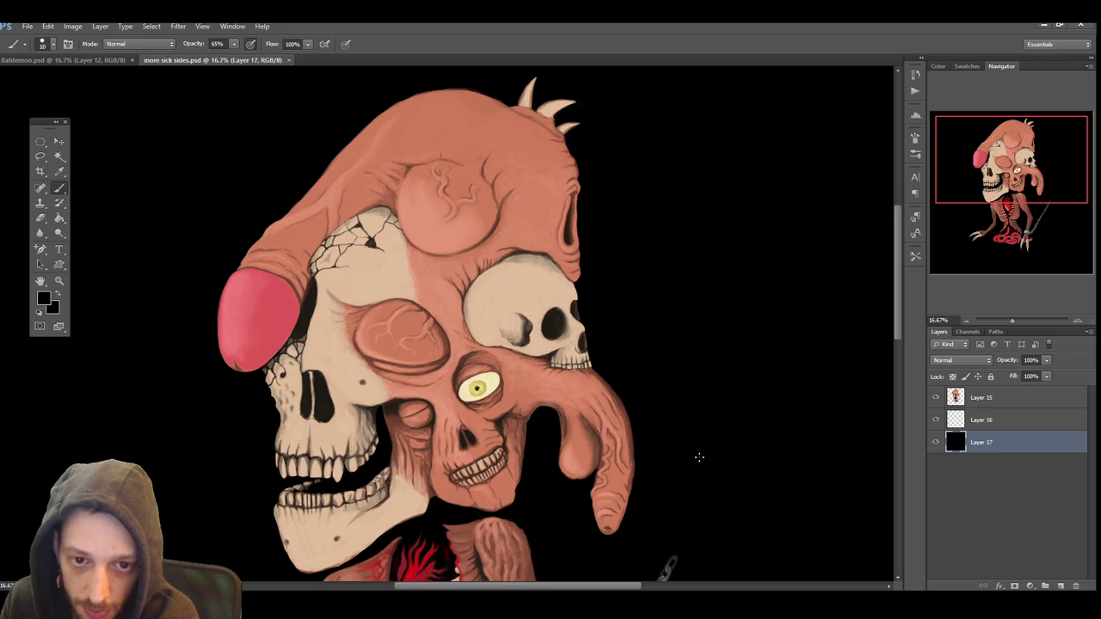
pyautogui.scroll(-5, 728, 443)
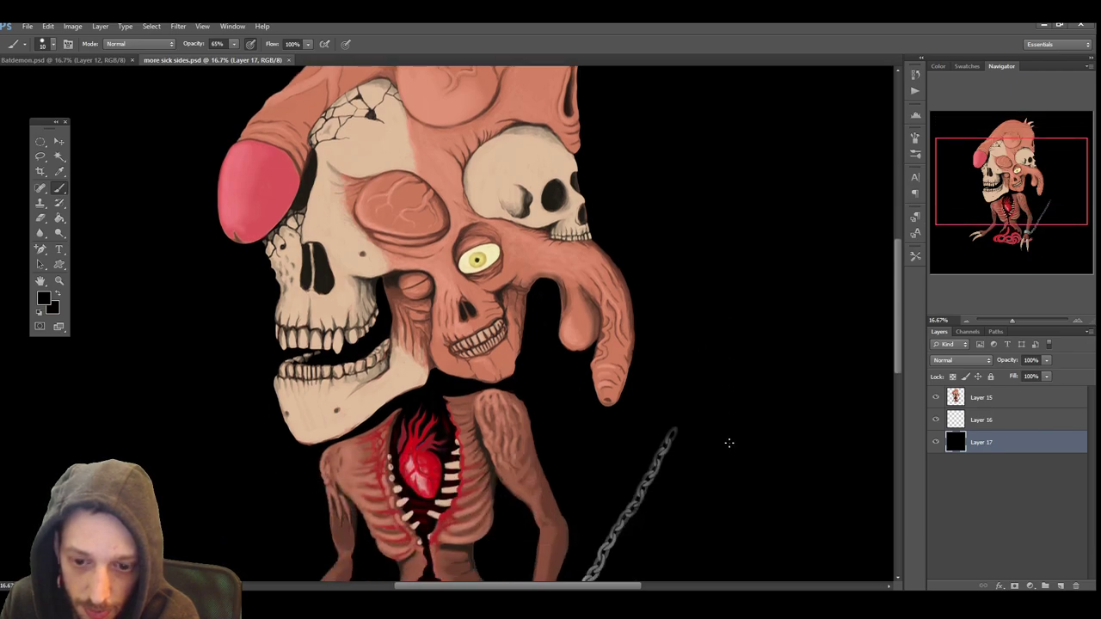
pyautogui.scroll(-2, 728, 443)
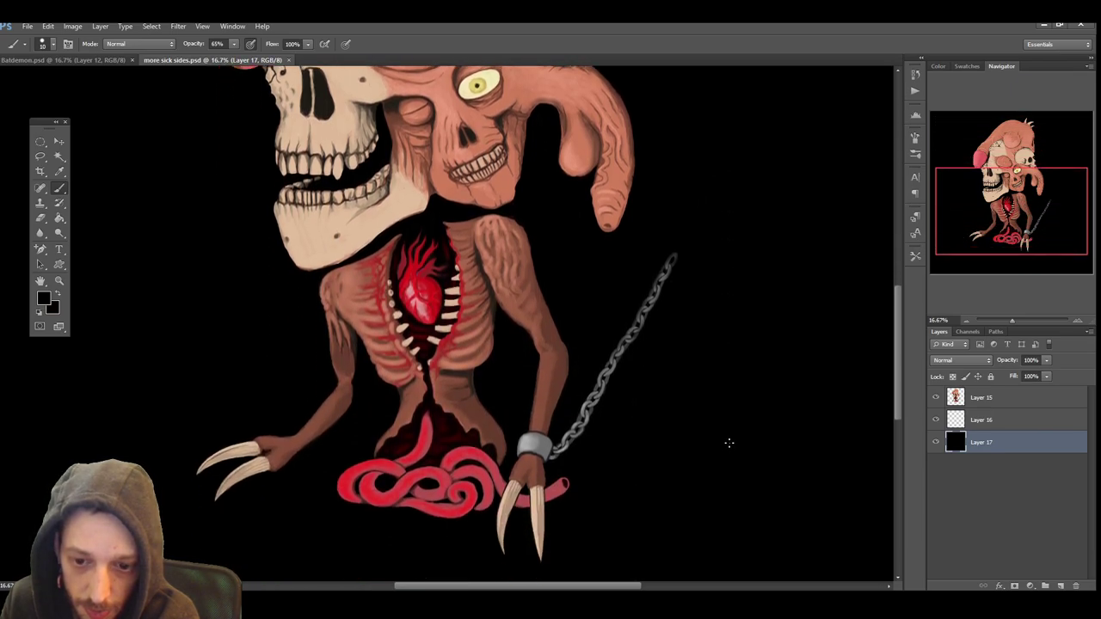
pyautogui.scroll(3, 729, 443)
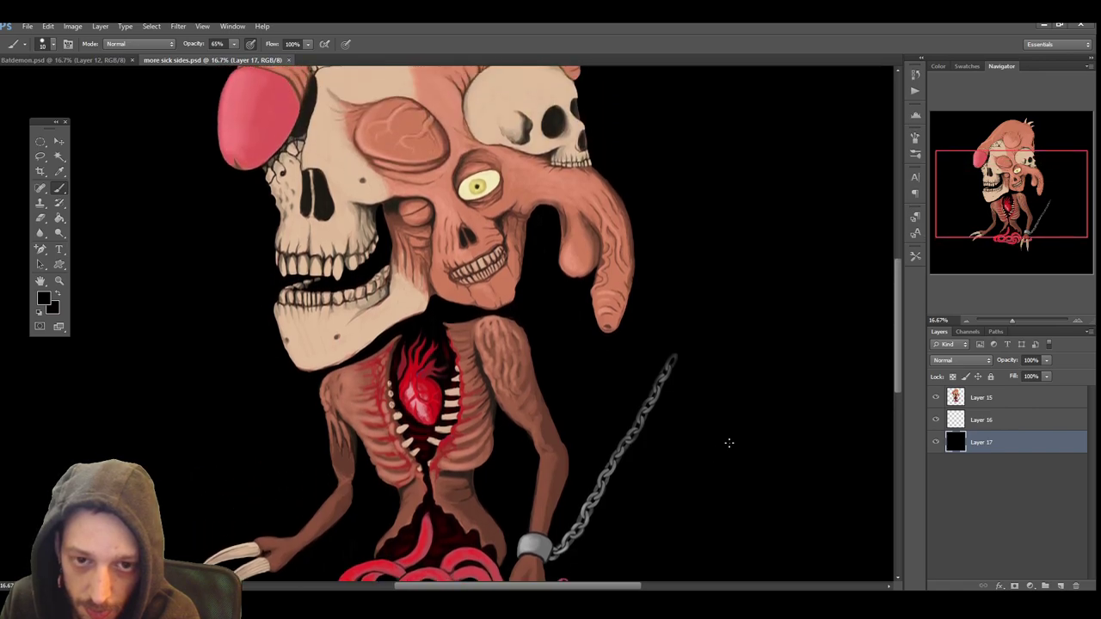
pyautogui.scroll(5, 728, 442)
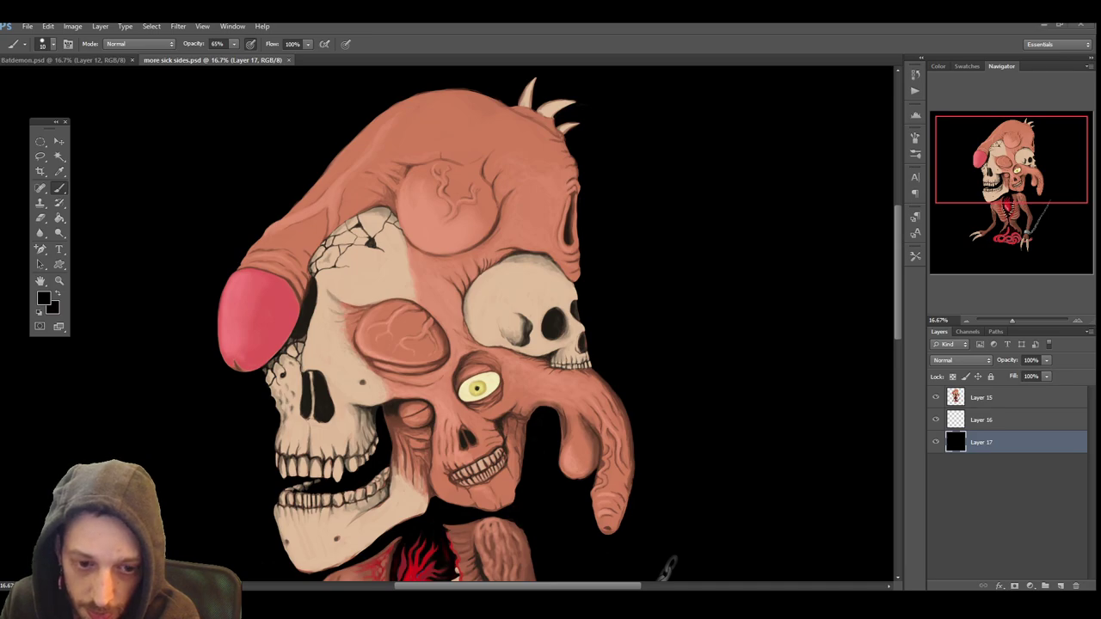
# Review the whole more sick sides.psd figure at 12.5% zoom and close the file
pyautogui.click(966, 320)
pyautogui.scroll(-3, 793, 341)
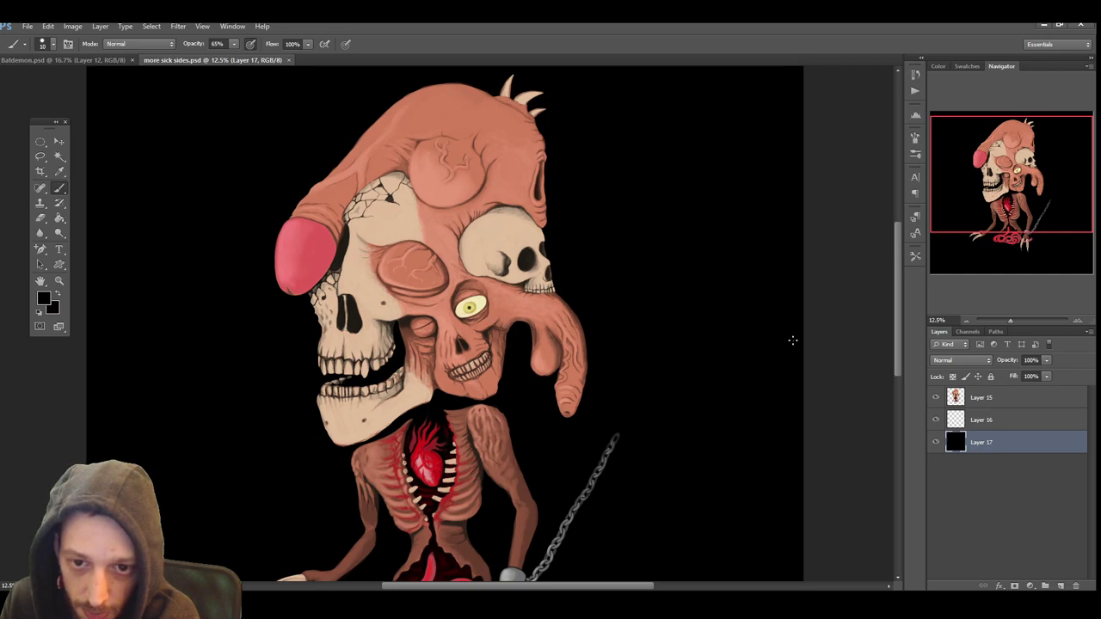
pyautogui.scroll(-3, 792, 341)
pyautogui.scroll(-1, 792, 340)
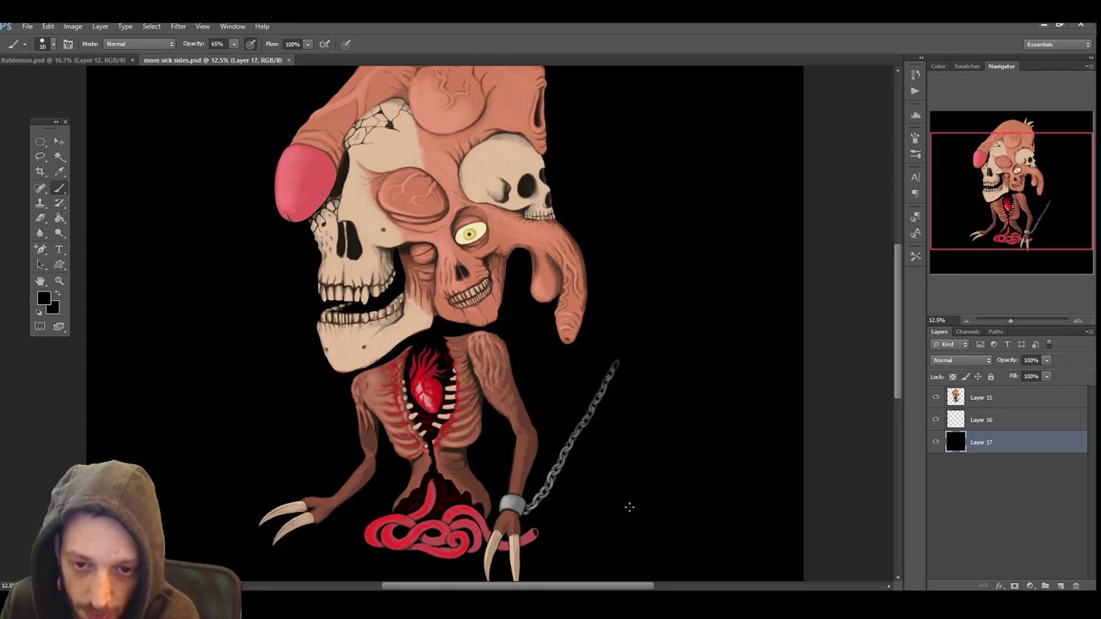
pyautogui.scroll(4, 629, 505)
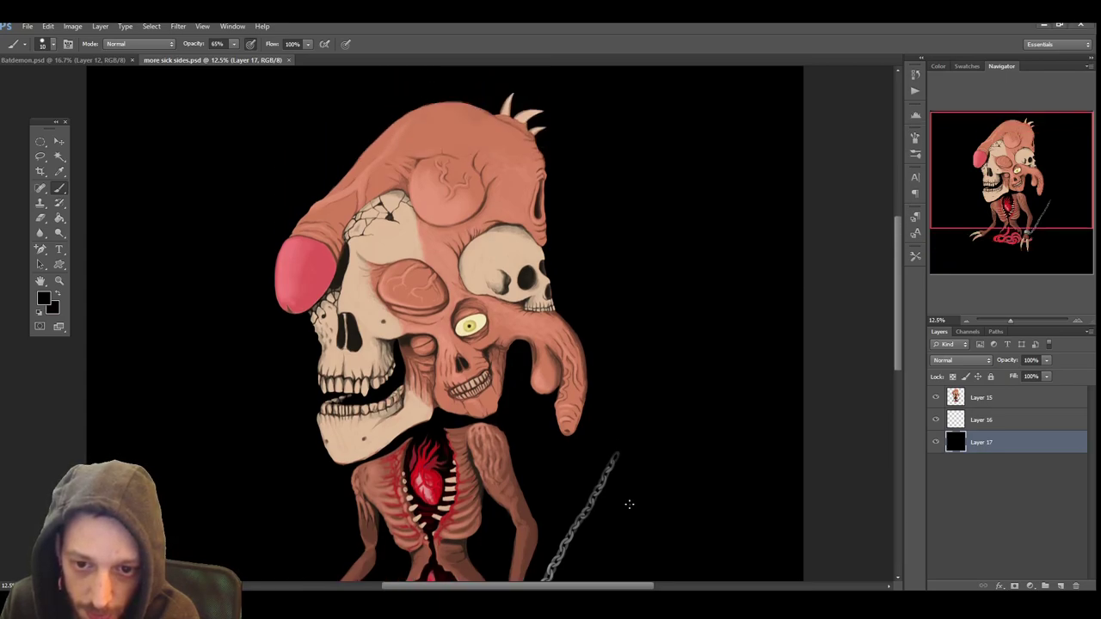
pyautogui.scroll(1, 629, 505)
pyautogui.click(289, 60)
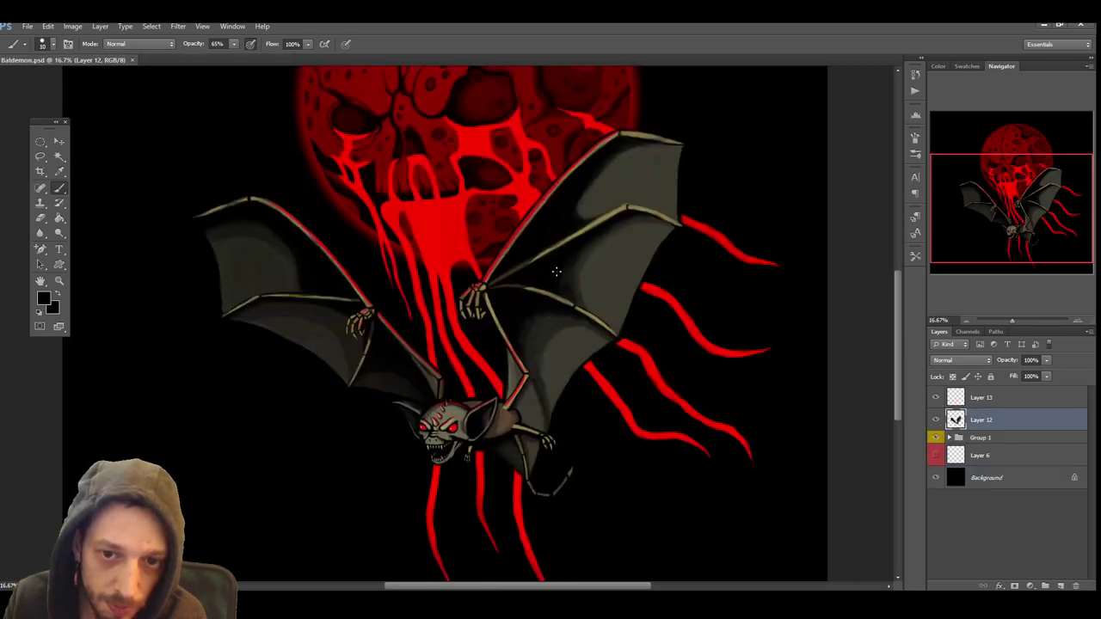
pyautogui.scroll(2, 556, 272)
pyautogui.scroll(2, 556, 272)
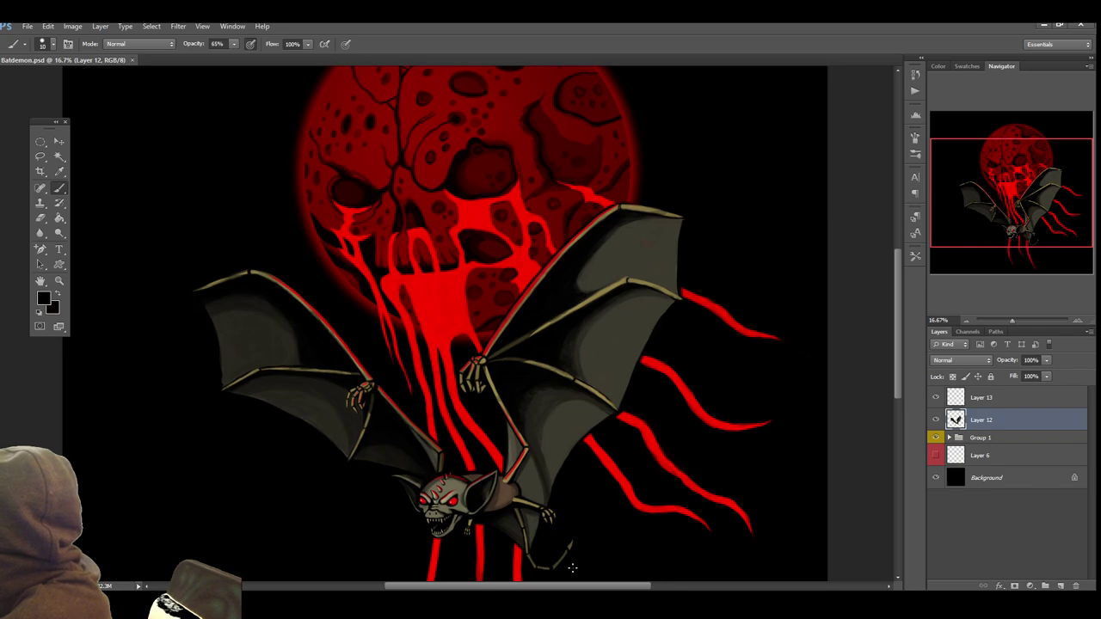
pyautogui.hotkey('ctrl', 'shift', 'z')
pyautogui.hotkey('ctrl', 'shift', 'z')
pyautogui.hotkey('ctrl', 'shift', 'z')
pyautogui.hotkey('ctrl', 'shift', 'z')
pyautogui.hotkey('ctrl', 'shift', 'z')
pyautogui.hotkey('ctrl', 'shift', 'z')
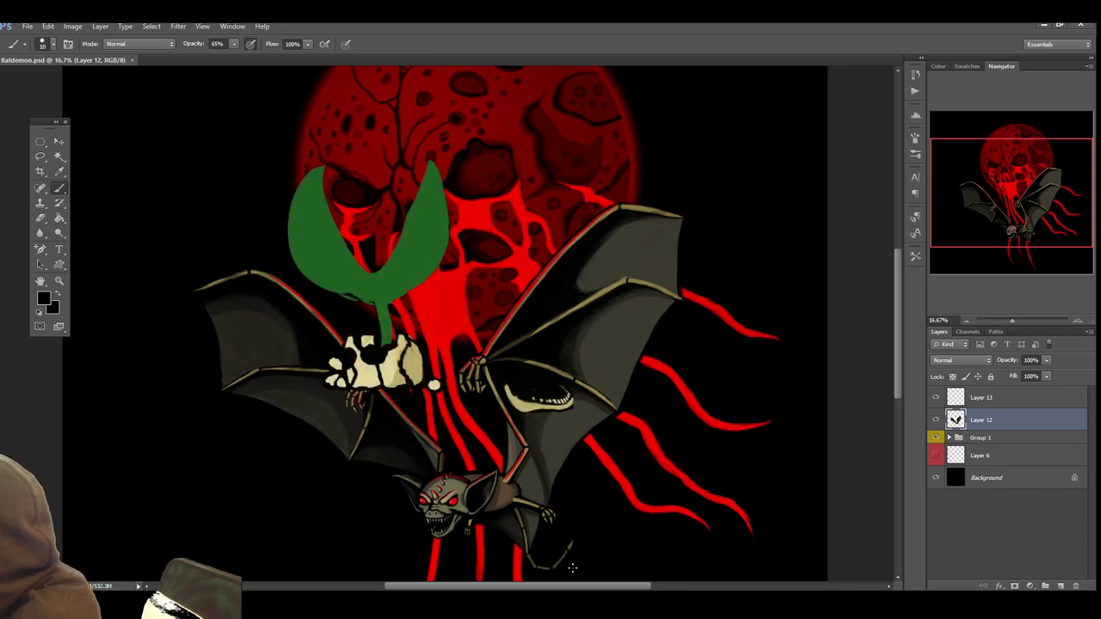
pyautogui.hotkey('ctrl', 'shift', 'z')
pyautogui.hotkey('ctrl', 'shift', 'z')
pyautogui.hotkey('ctrl', 'shift', 'z')
pyautogui.hotkey('ctrl', 'shift', 'z')
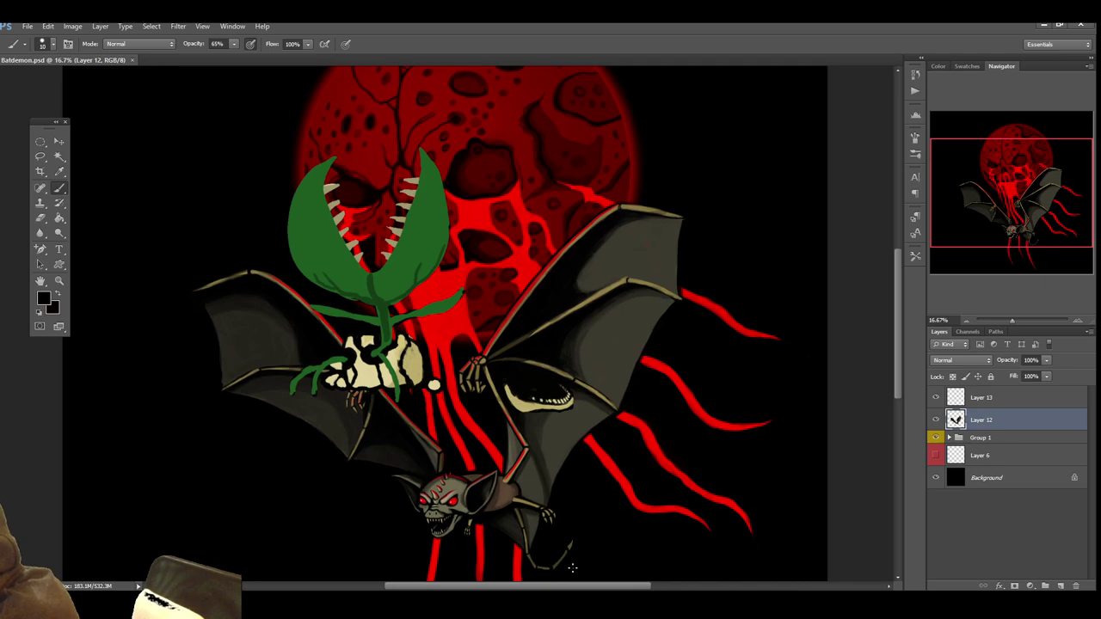
pyautogui.hotkey('ctrl', 'shift', 'z')
pyautogui.hotkey('ctrl', 'shift', 'z')
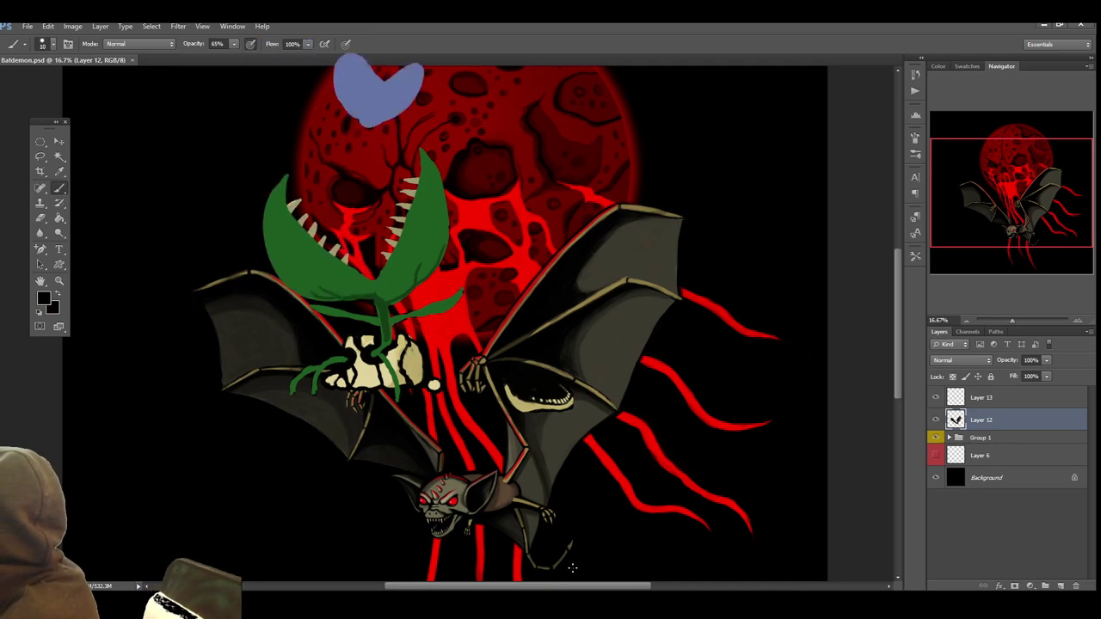
pyautogui.hotkey('ctrl', 'shift', 'z')
pyautogui.hotkey('ctrl', 'shift', 'z')
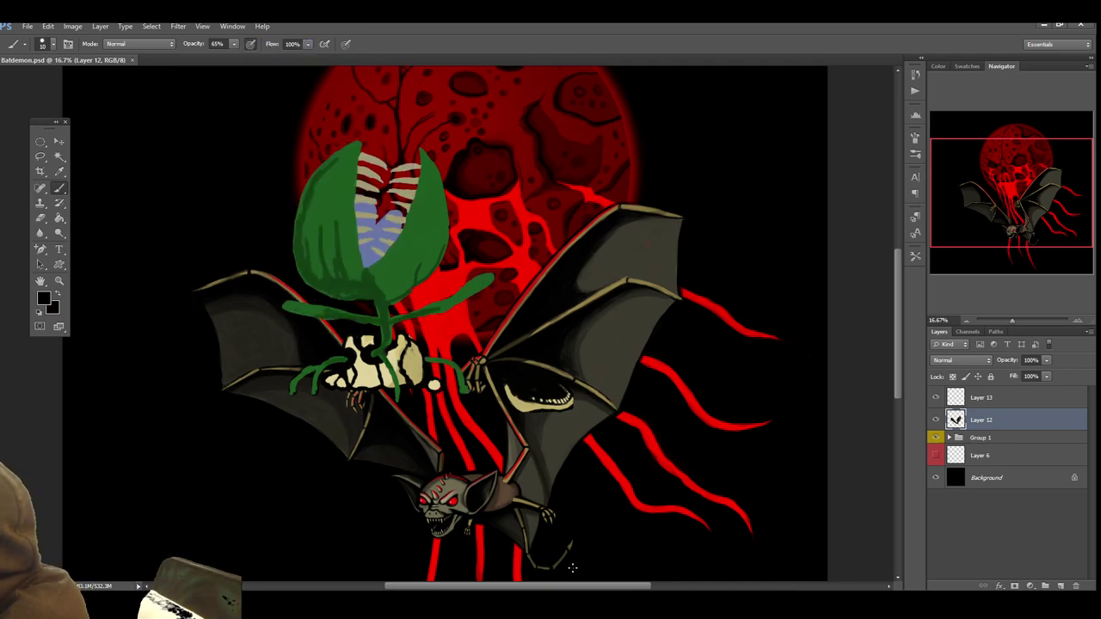
pyautogui.hotkey('ctrl', 'shift', 'z')
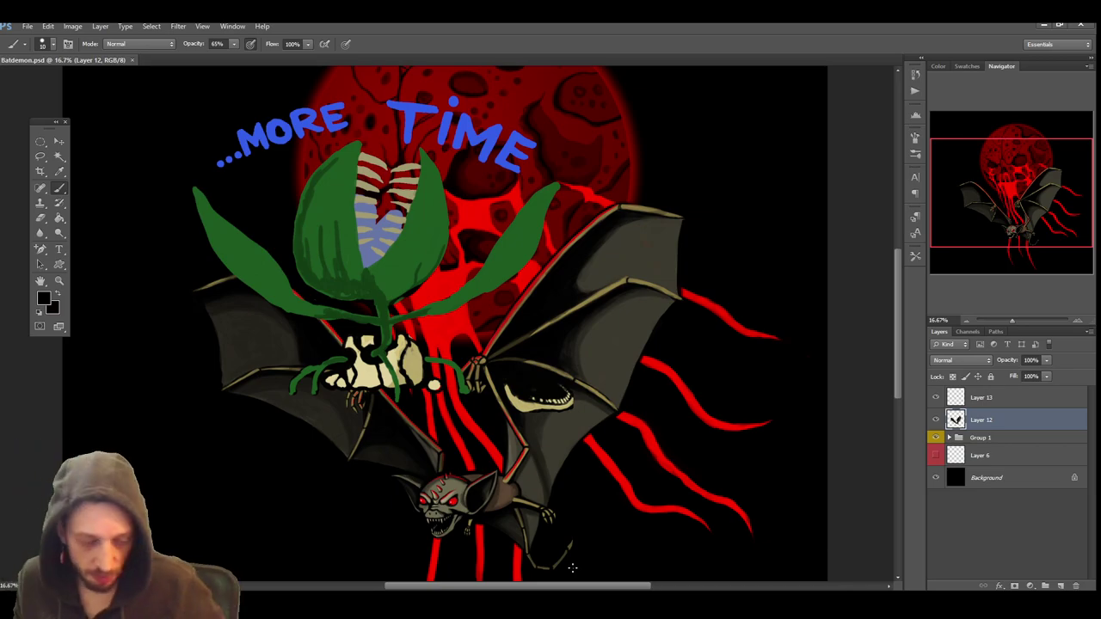
pyautogui.hotkey('ctrl', 'alt', 'z')
pyautogui.hotkey('ctrl', 'shift', 'z')
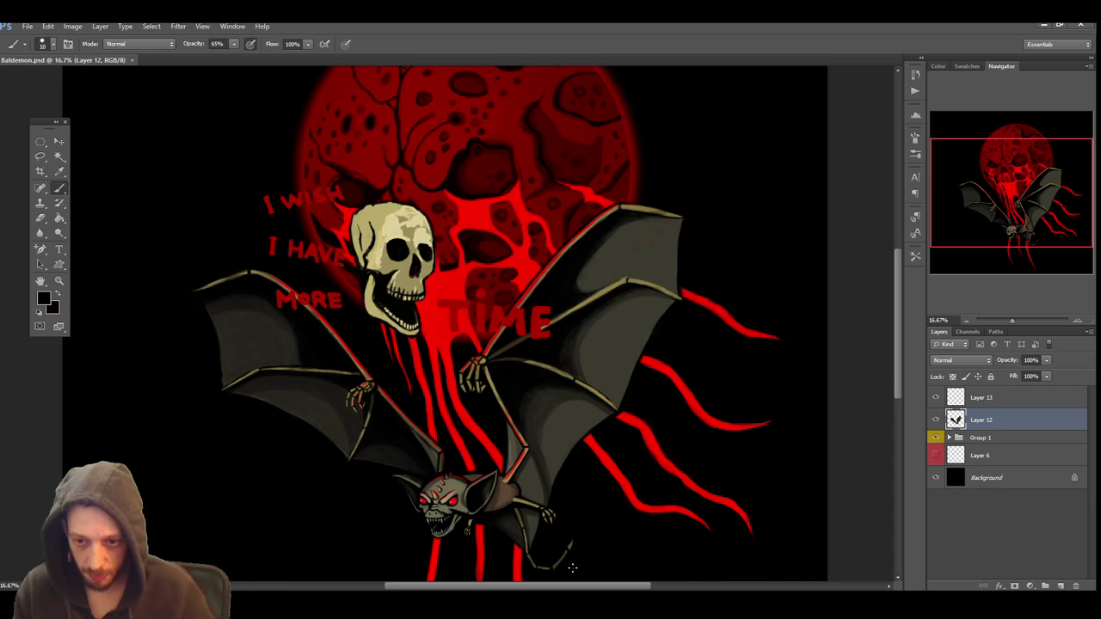
pyautogui.hotkey('ctrl', 'alt', 'z')
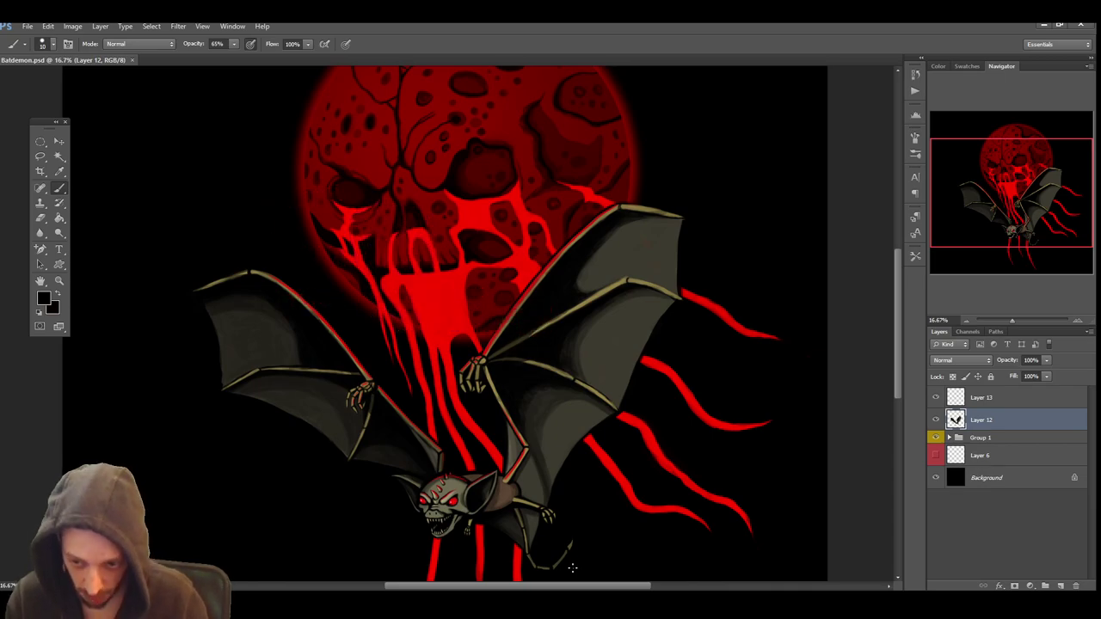
pyautogui.scroll(-2, 579, 451)
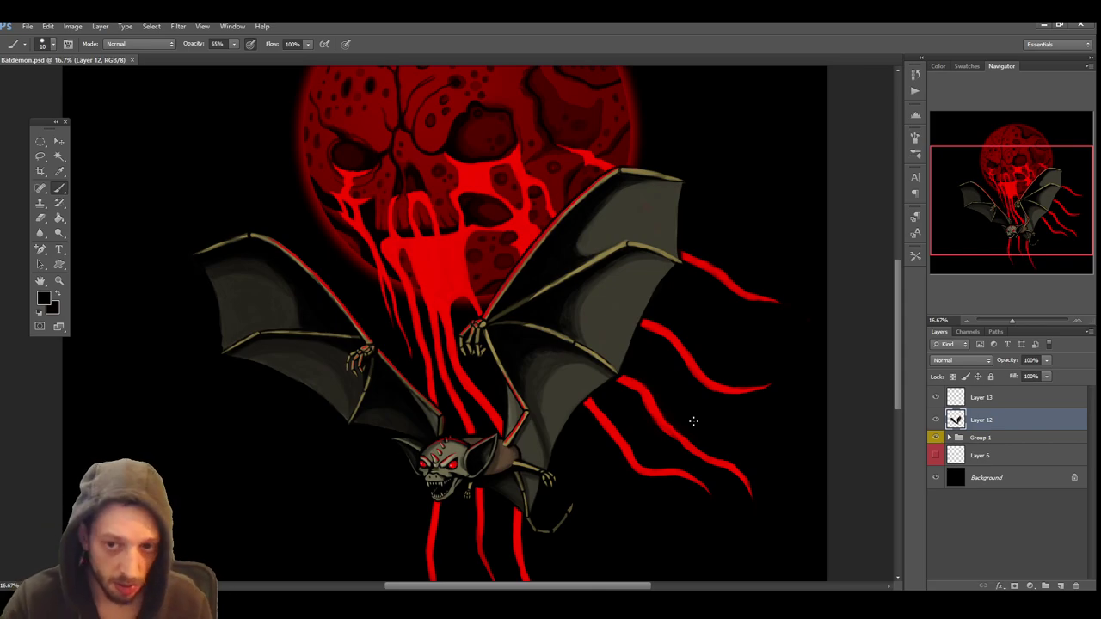
pyautogui.scroll(5, 693, 420)
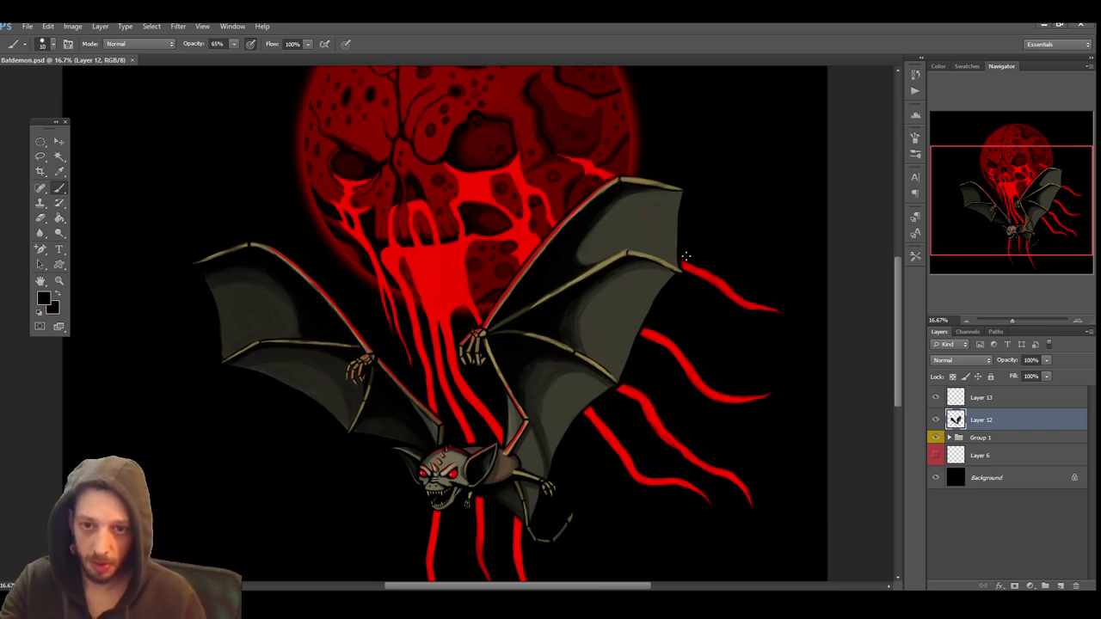
# Expand Group 1 and retouch the skull moon's nose cavity on Layer 10 at 25% zoom
pyautogui.click(1074, 321)
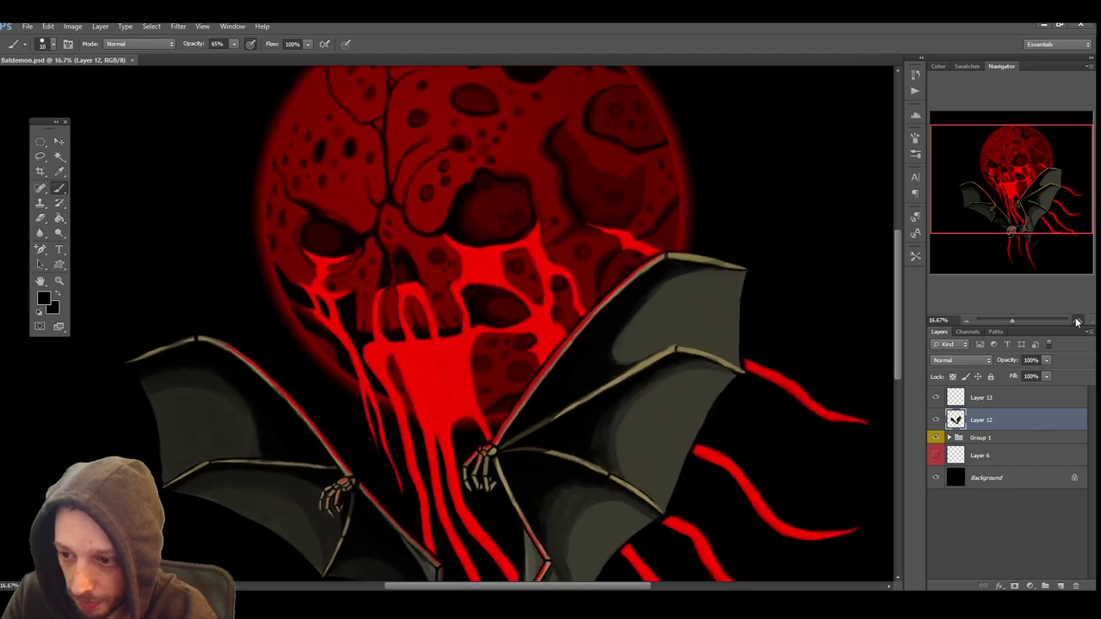
pyautogui.click(945, 439)
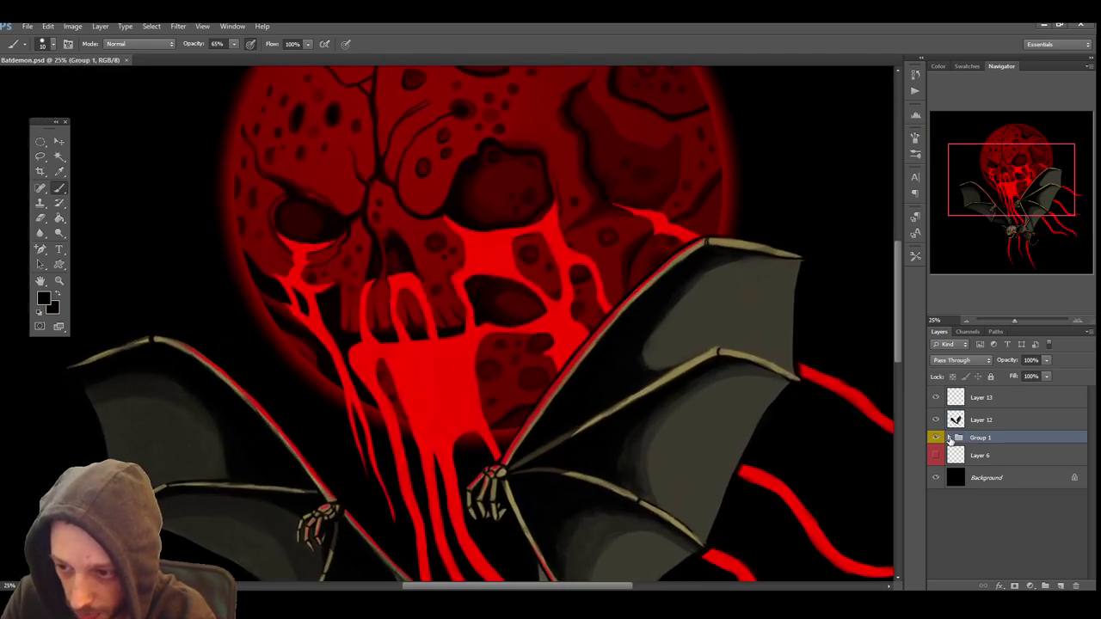
pyautogui.click(950, 438)
pyautogui.click(1012, 484)
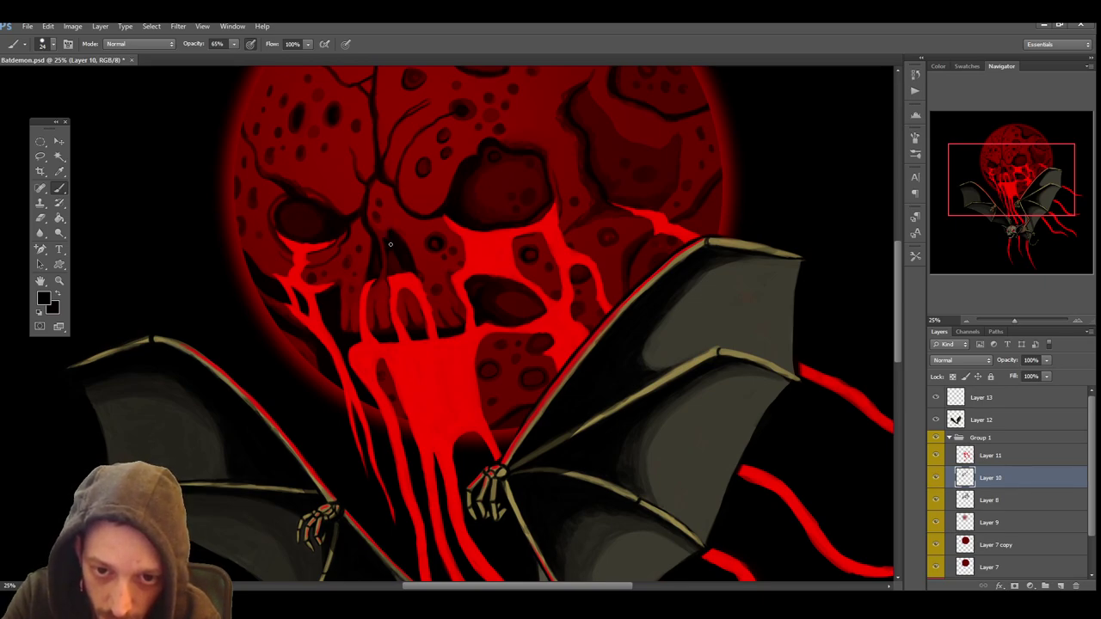
# Refine the skull moon's nostrils on Layer 10 with dark red and black sampled from the artwork, and save Batdemon.psd
pyautogui.click(60, 171)
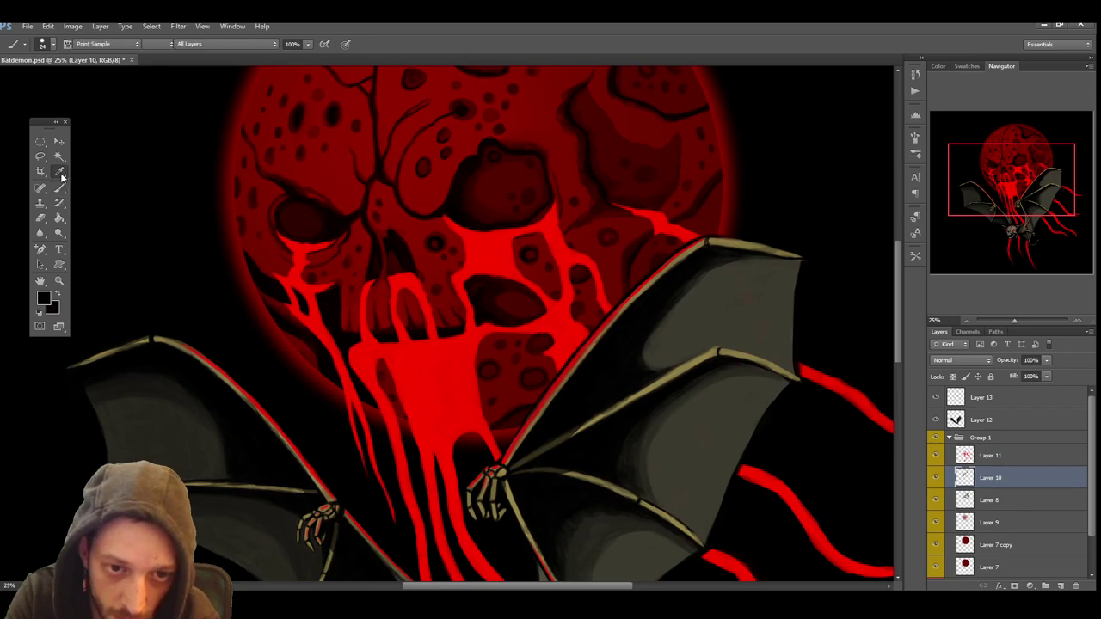
pyautogui.click(393, 258)
pyautogui.click(60, 189)
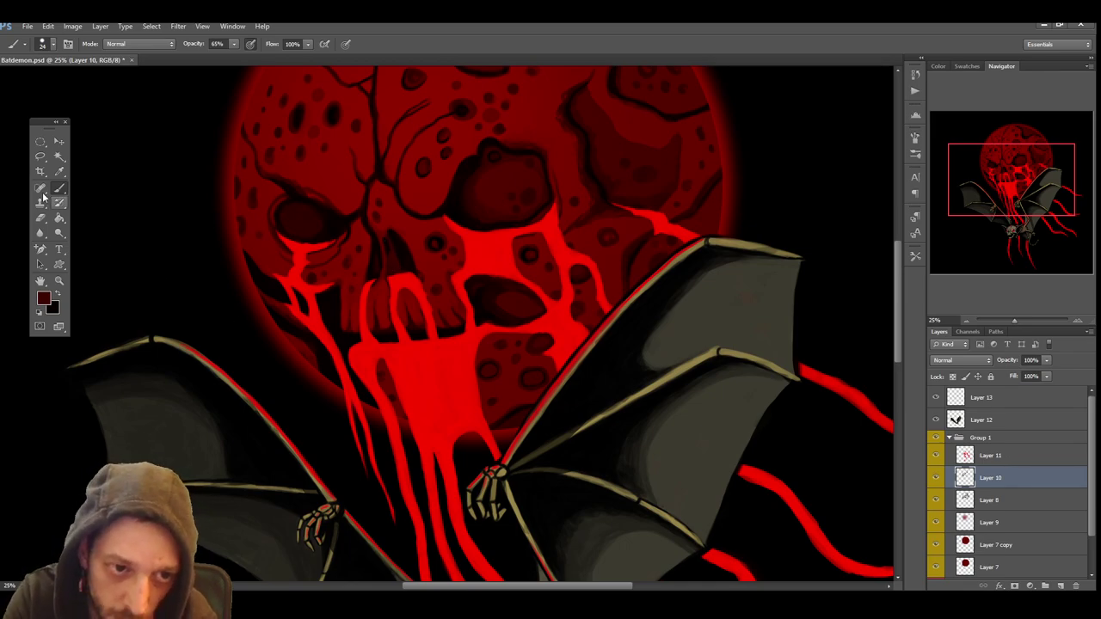
pyautogui.click(60, 172)
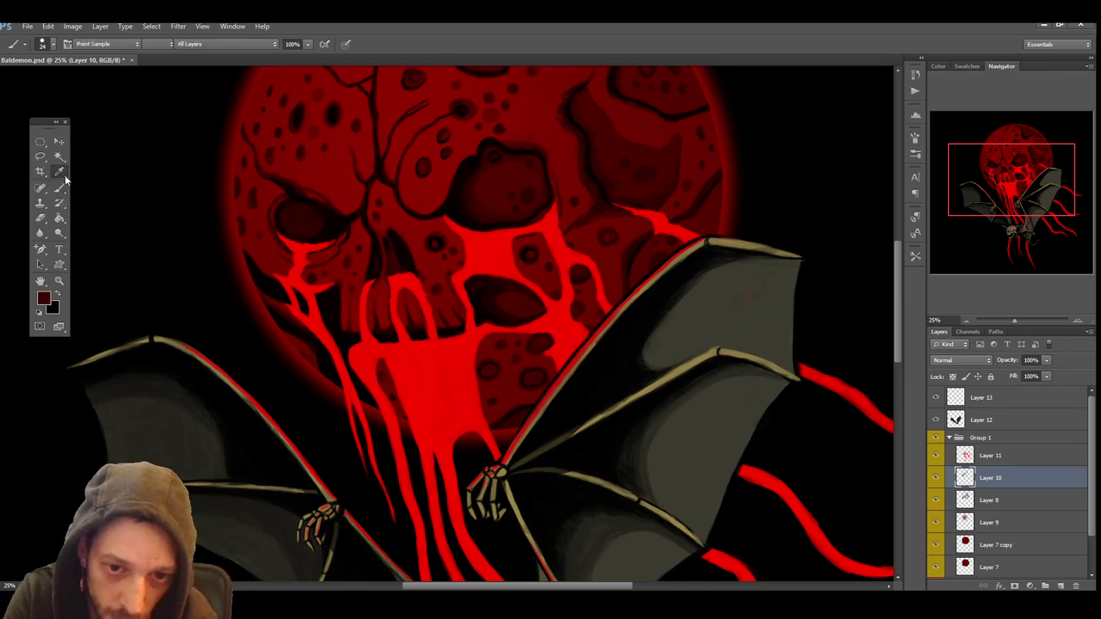
pyautogui.click(384, 249)
pyautogui.press('b')
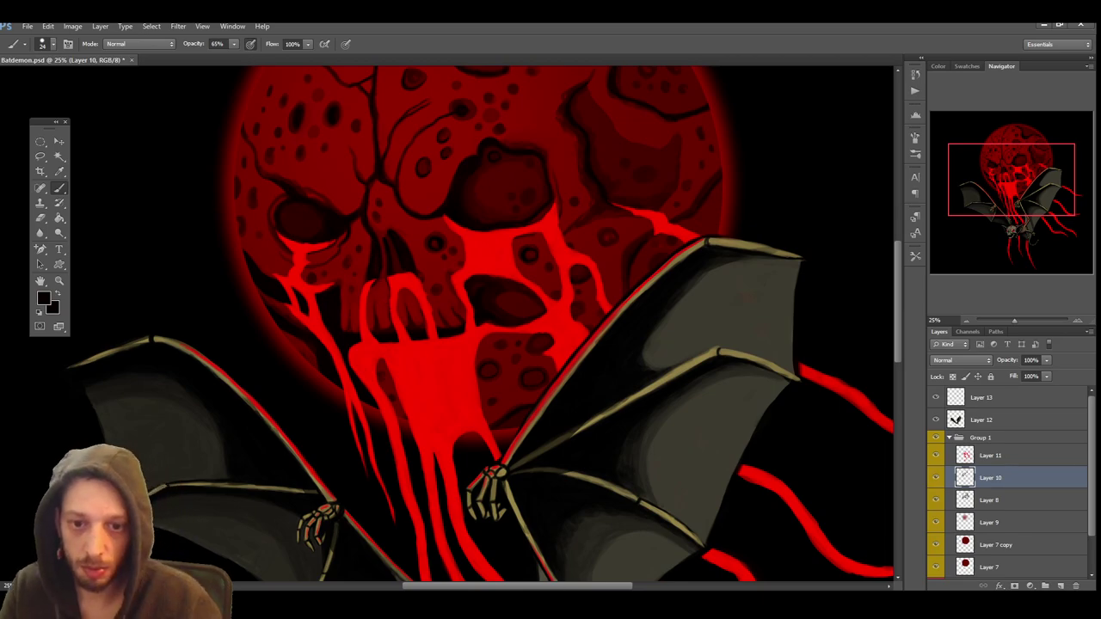
pyautogui.hotkey('ctrl', 's')
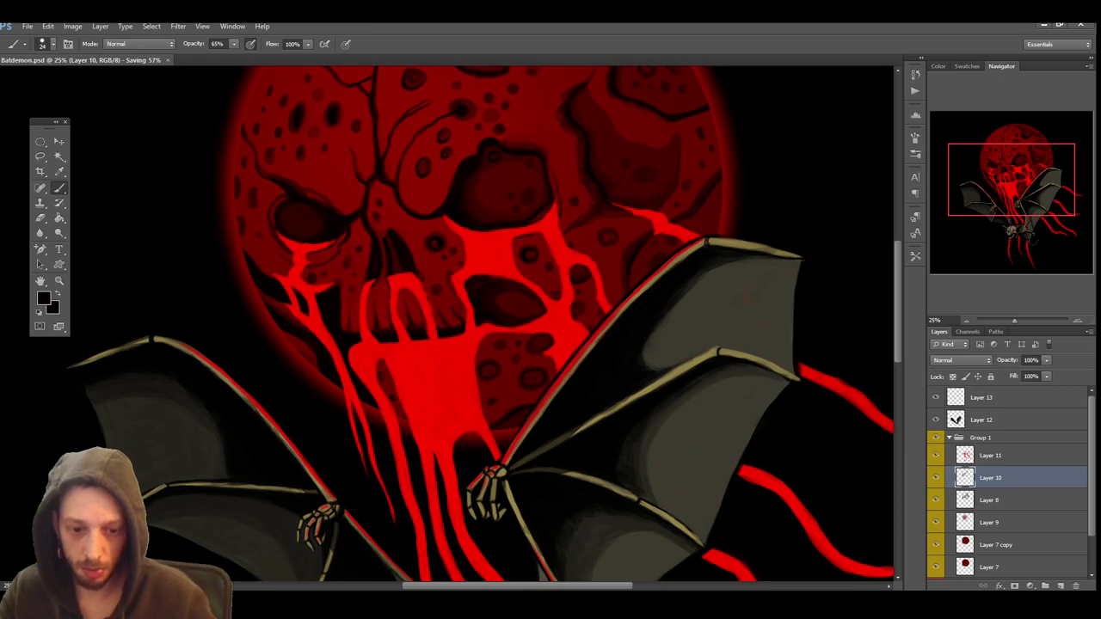
pyautogui.scroll(-3, 541, 471)
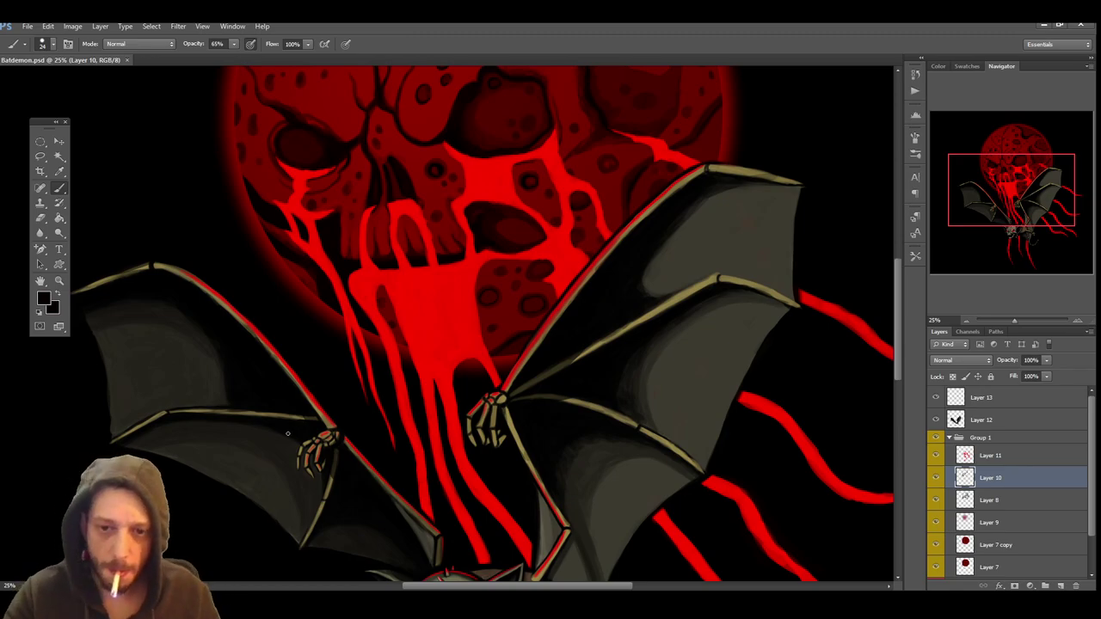
# Review the bat and the skull moon in Batdemon.psd at 16.67% zoom, switching between the standard and full-screen views
pyautogui.hotkey('ctrl', '-')
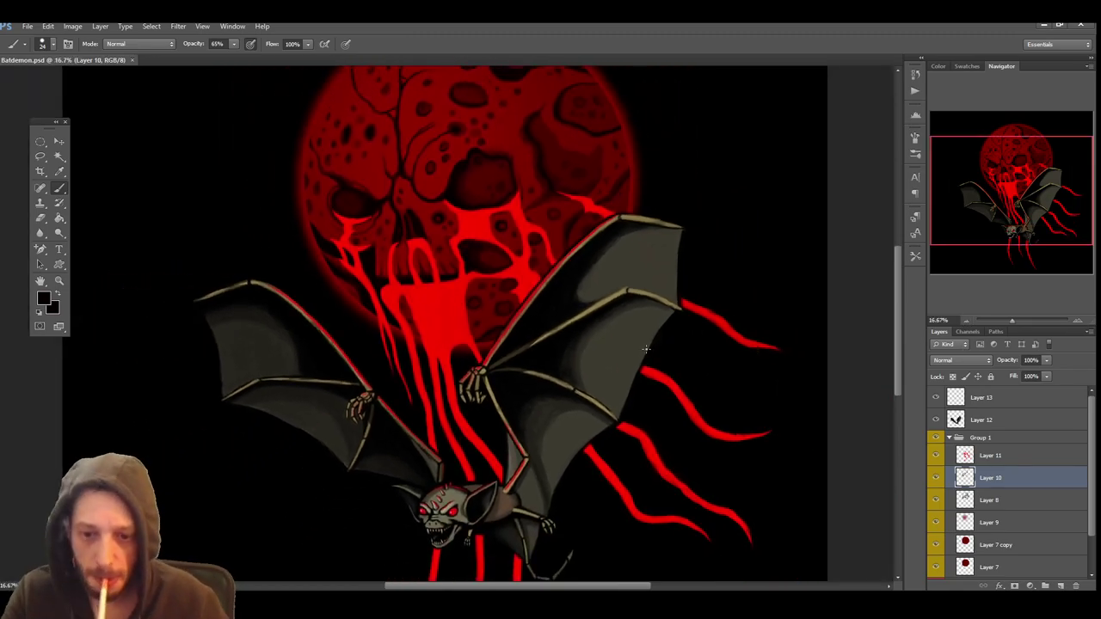
pyautogui.moveTo(499, 590); pyautogui.dragTo(487, 591)
pyautogui.press('f')
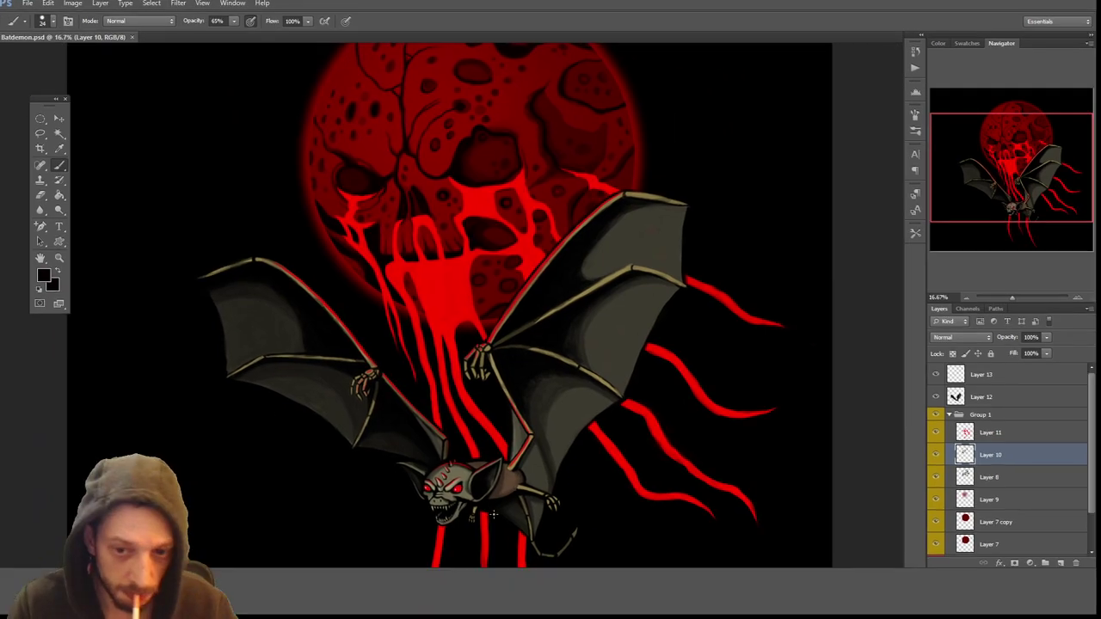
pyautogui.press('f')
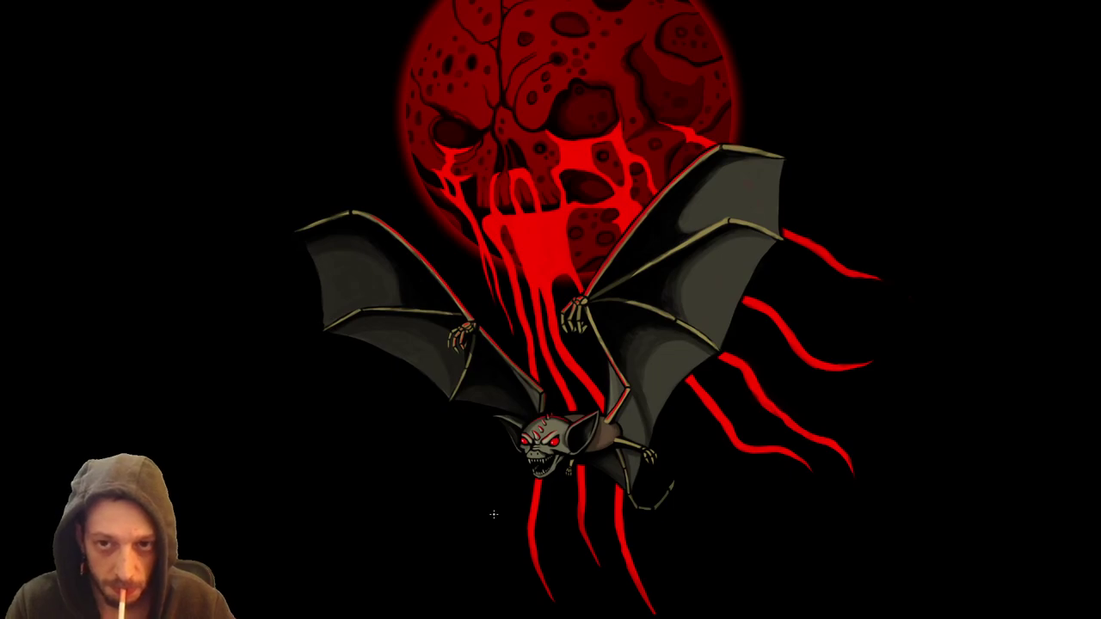
pyautogui.press('f')
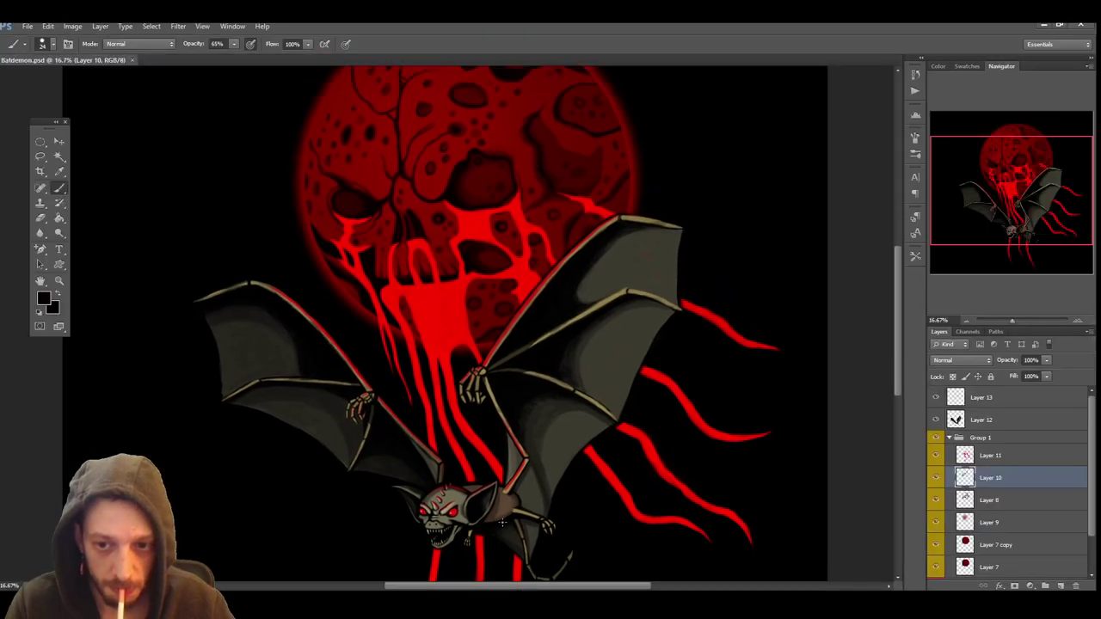
pyautogui.scroll(2, 507, 512)
pyautogui.press('f')
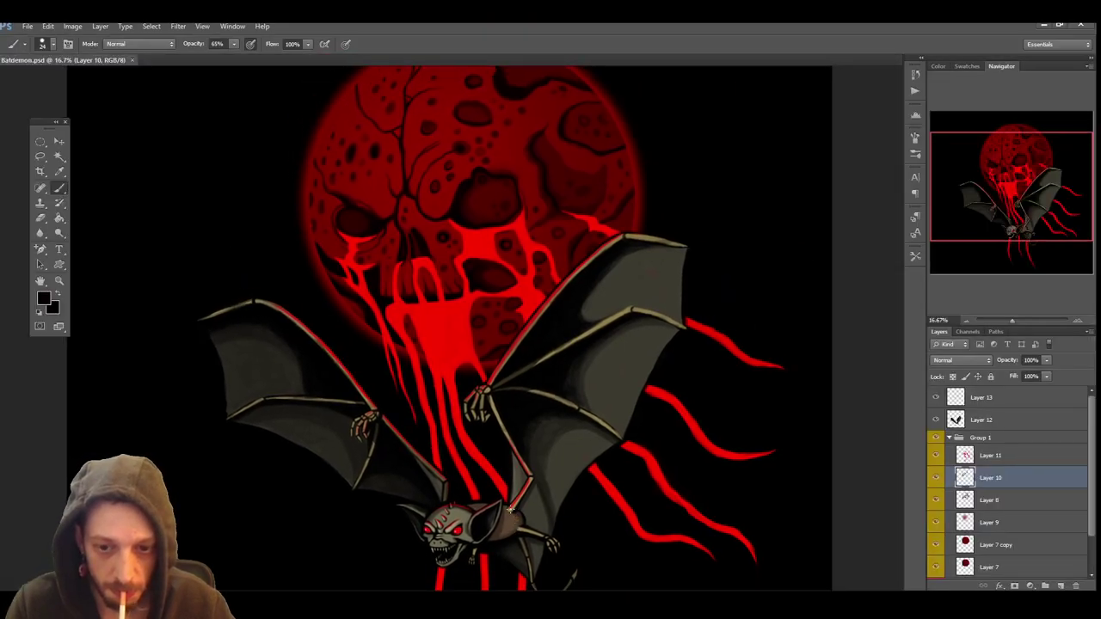
pyautogui.press('f')
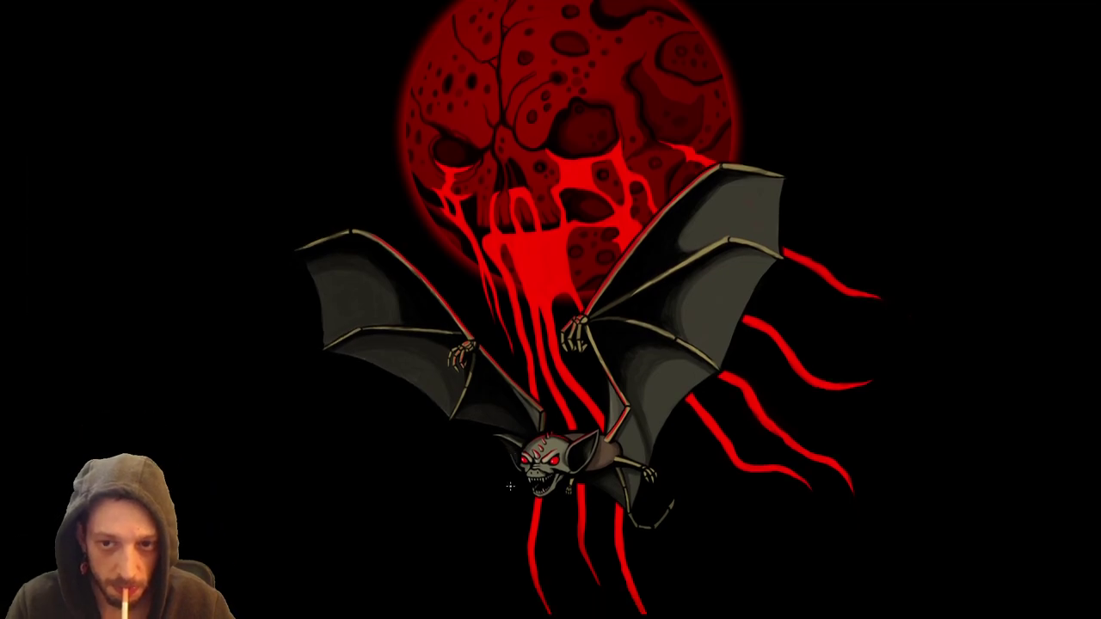
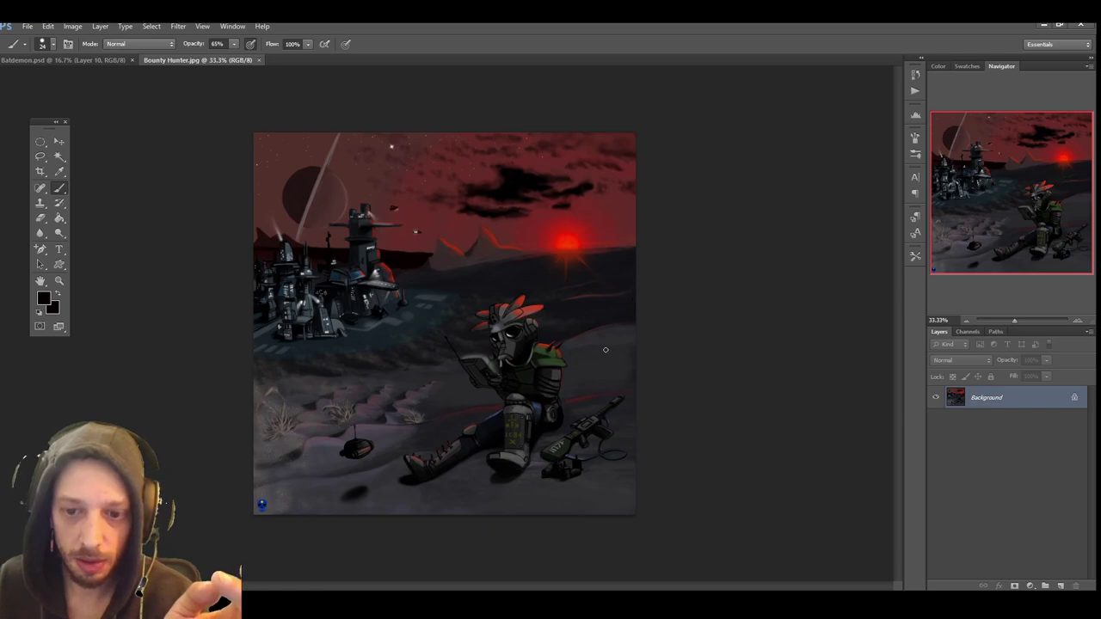
# Examine Bounty Hunter.jpg at 66.67% zoom, from the seated hunter up to the city and red sky, and close the file
pyautogui.click(1076, 321)
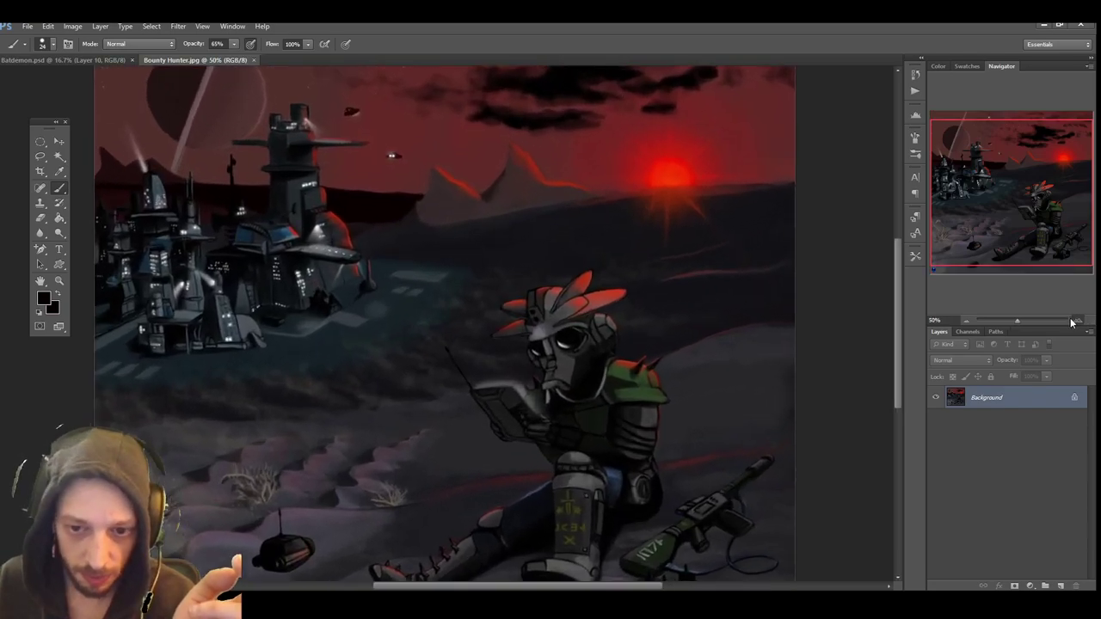
pyautogui.click(1075, 321)
pyautogui.scroll(-3, 810, 279)
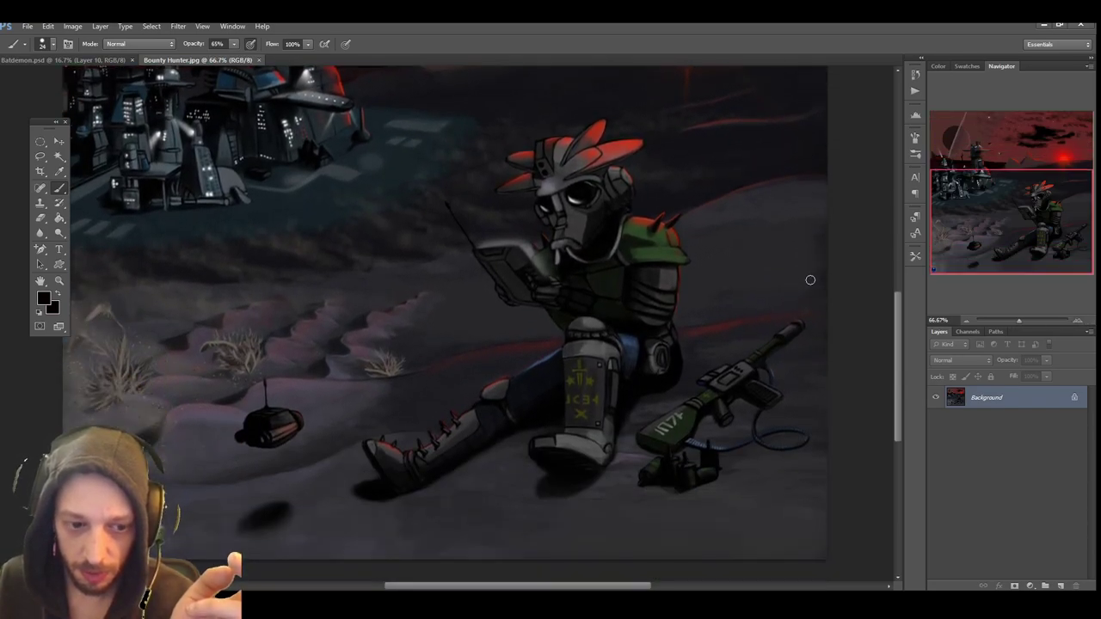
pyautogui.scroll(6, 811, 280)
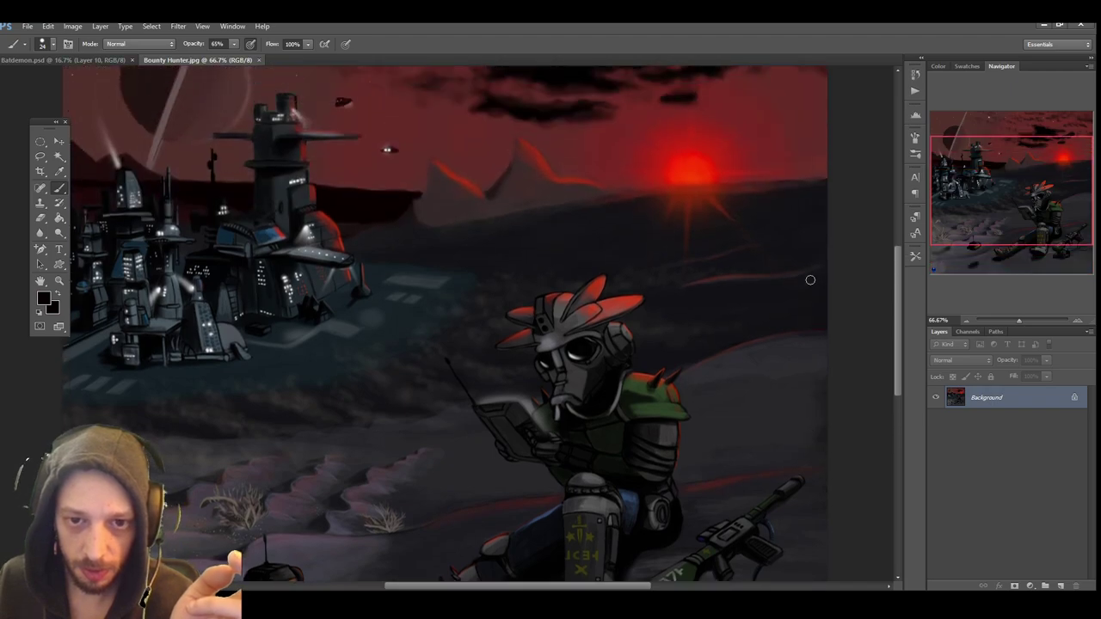
pyautogui.scroll(3, 811, 280)
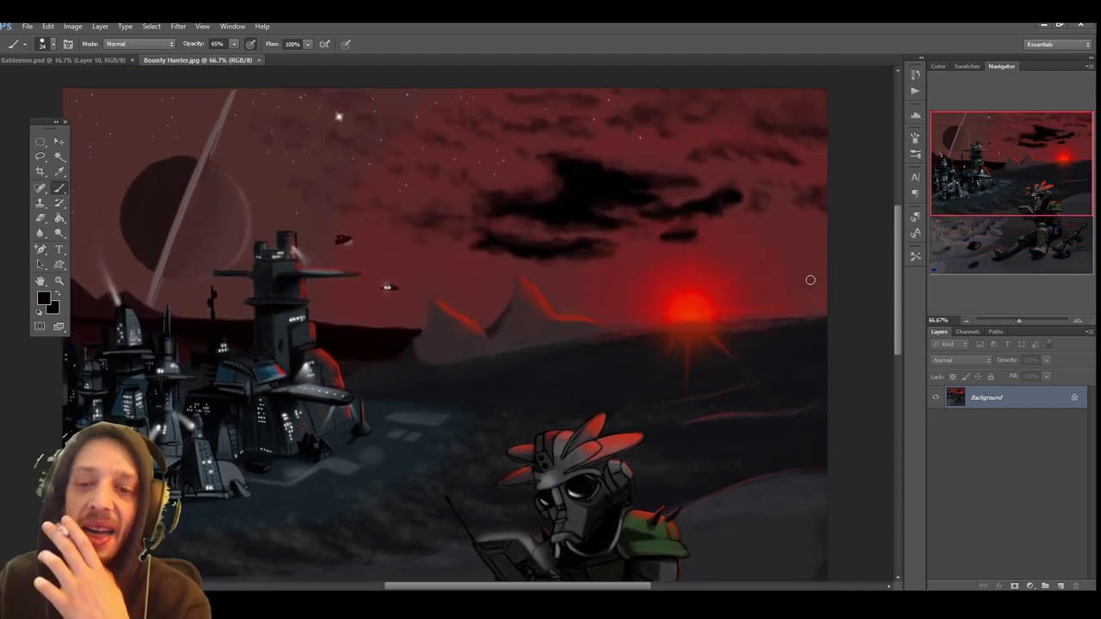
pyautogui.scroll(-8, 810, 280)
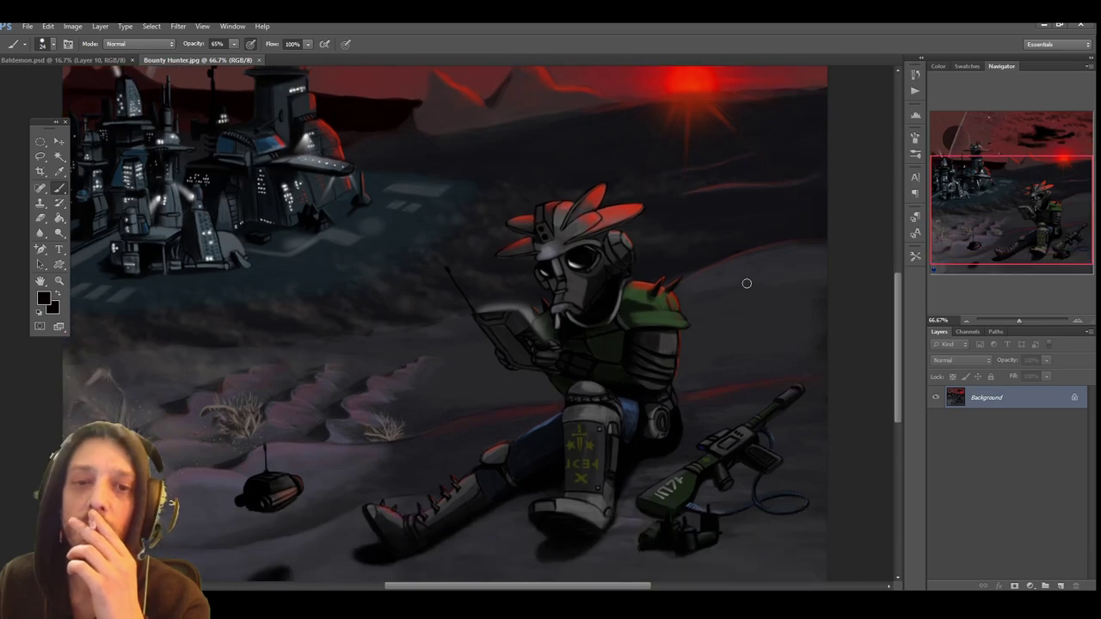
pyautogui.click(259, 60)
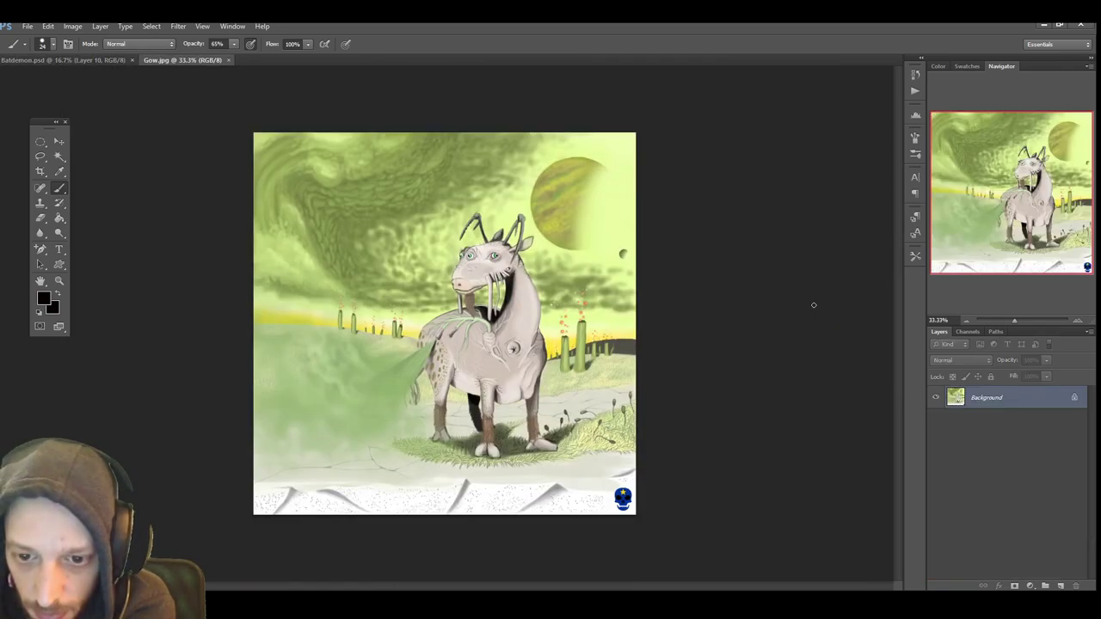
# Examine the horned creature and its green landscape in Gow.jpg at 66.67% and 50% zoom
pyautogui.click(1077, 320)
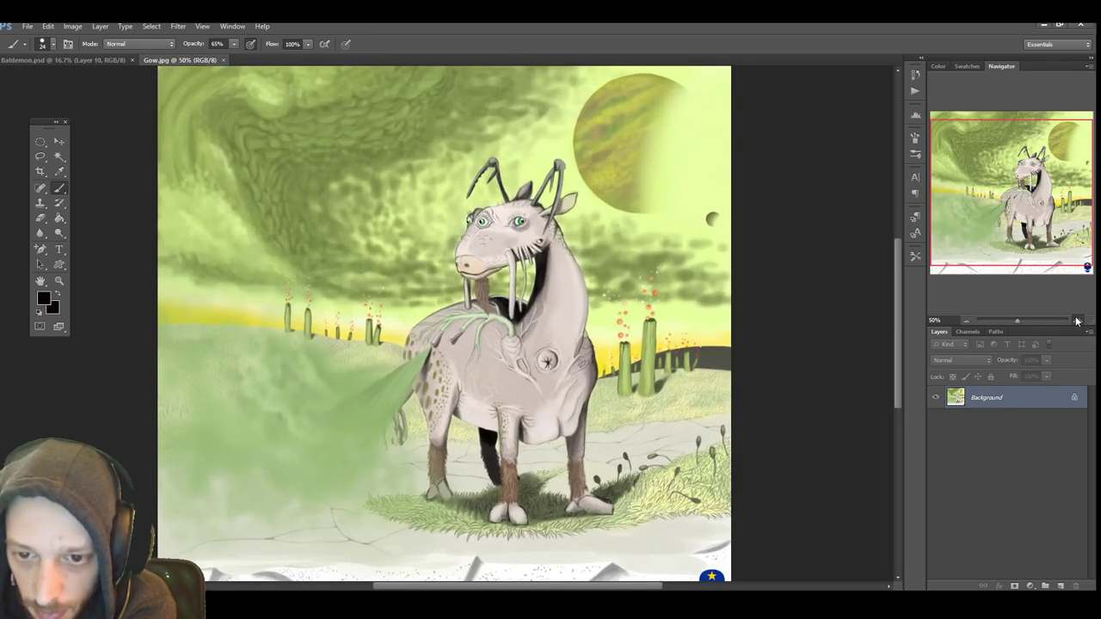
pyautogui.click(1077, 320)
pyautogui.scroll(-3, 873, 312)
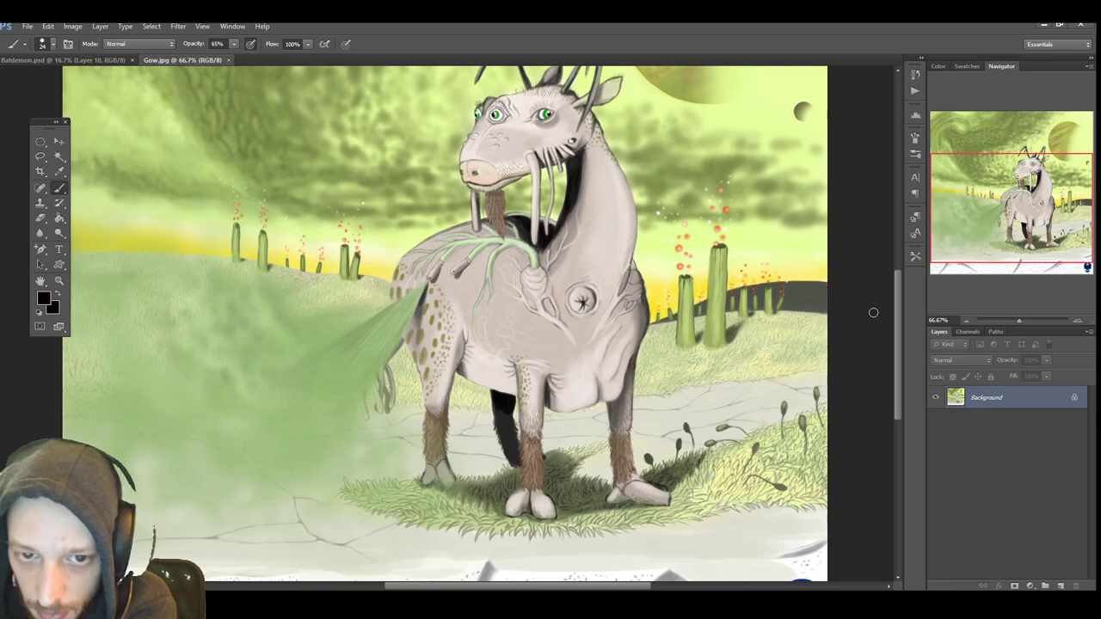
pyautogui.scroll(3, 873, 313)
pyautogui.scroll(1, 873, 312)
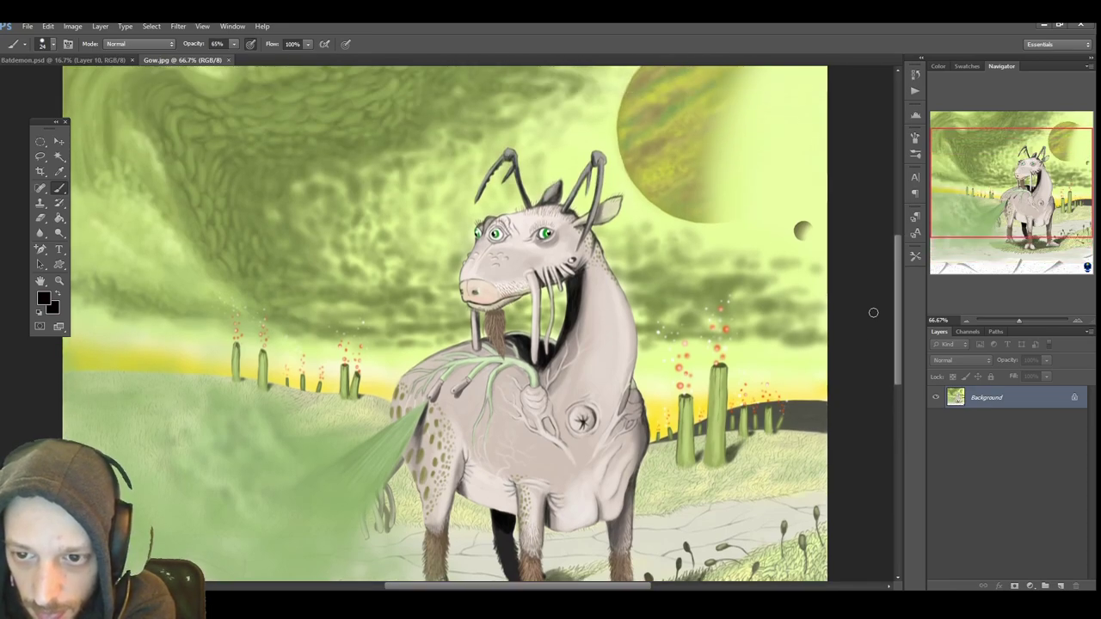
pyautogui.click(965, 320)
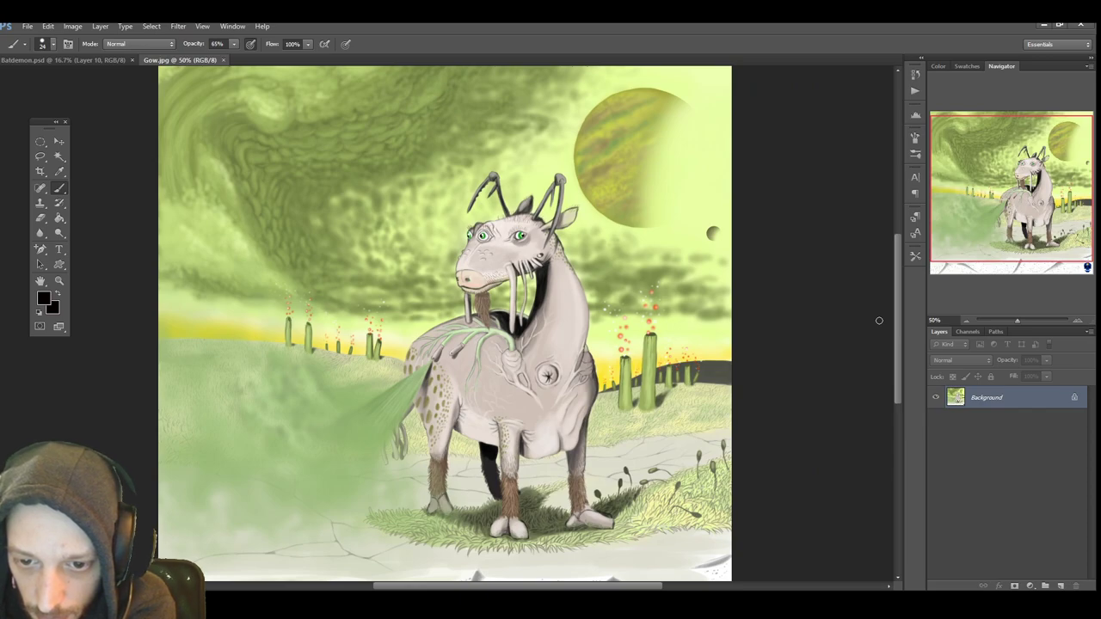
pyautogui.scroll(-1, 879, 321)
pyautogui.scroll(-1, 879, 321)
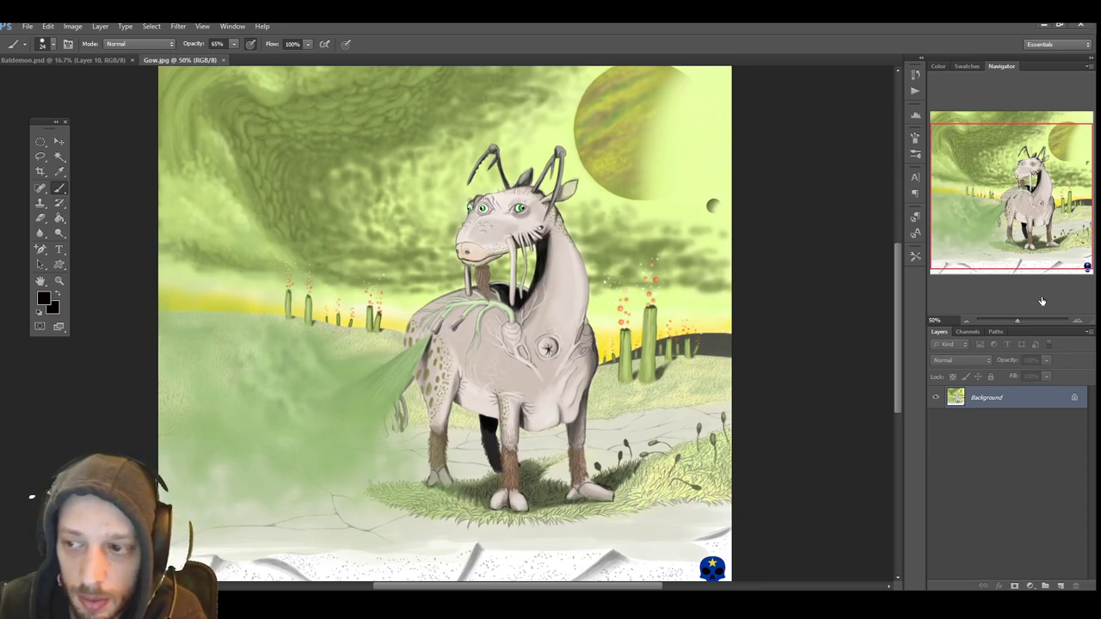
# Inspect the creature's green tubes, tusks and head in Gow.jpg at 200% and 100% zoom, and close the file
pyautogui.click(1078, 320)
pyautogui.click(1078, 320)
pyautogui.click(1078, 320)
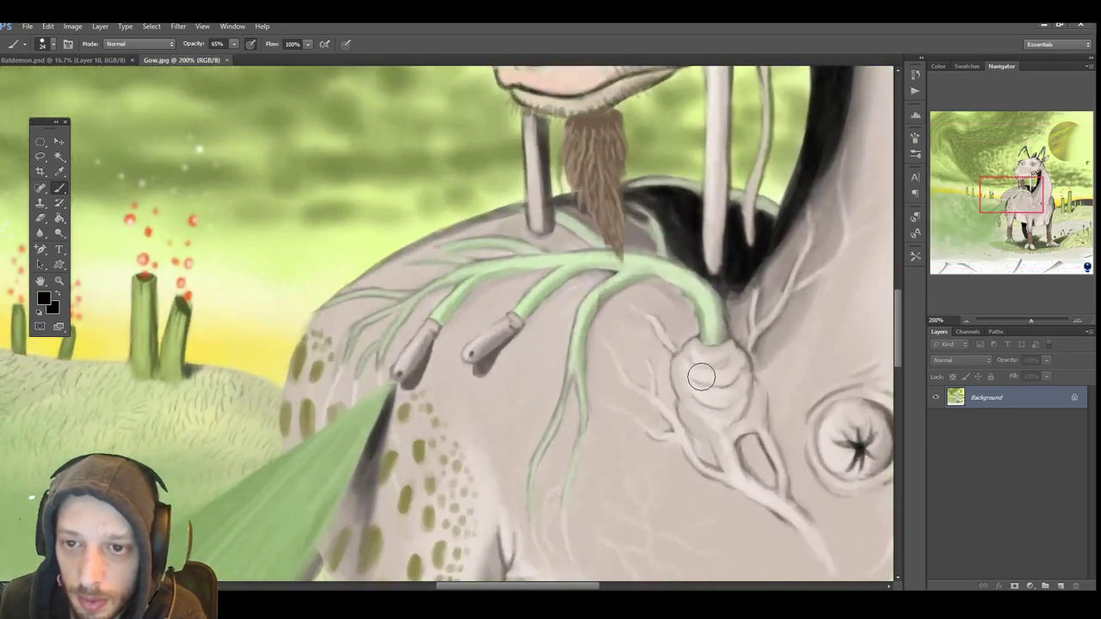
pyautogui.click(966, 320)
pyautogui.scroll(2, 810, 342)
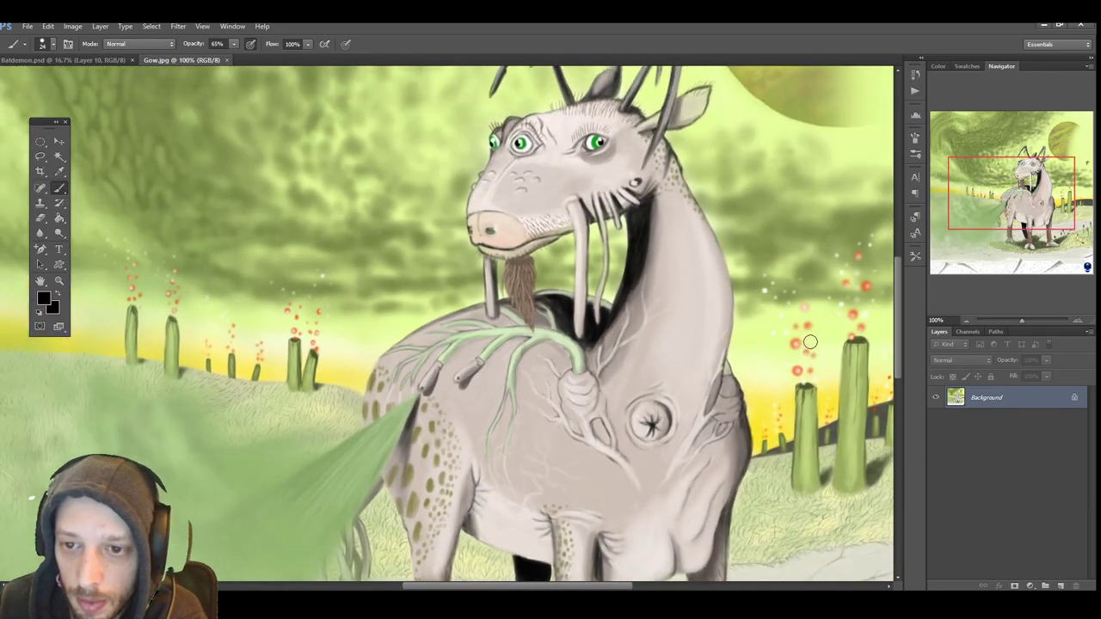
pyautogui.scroll(3, 811, 342)
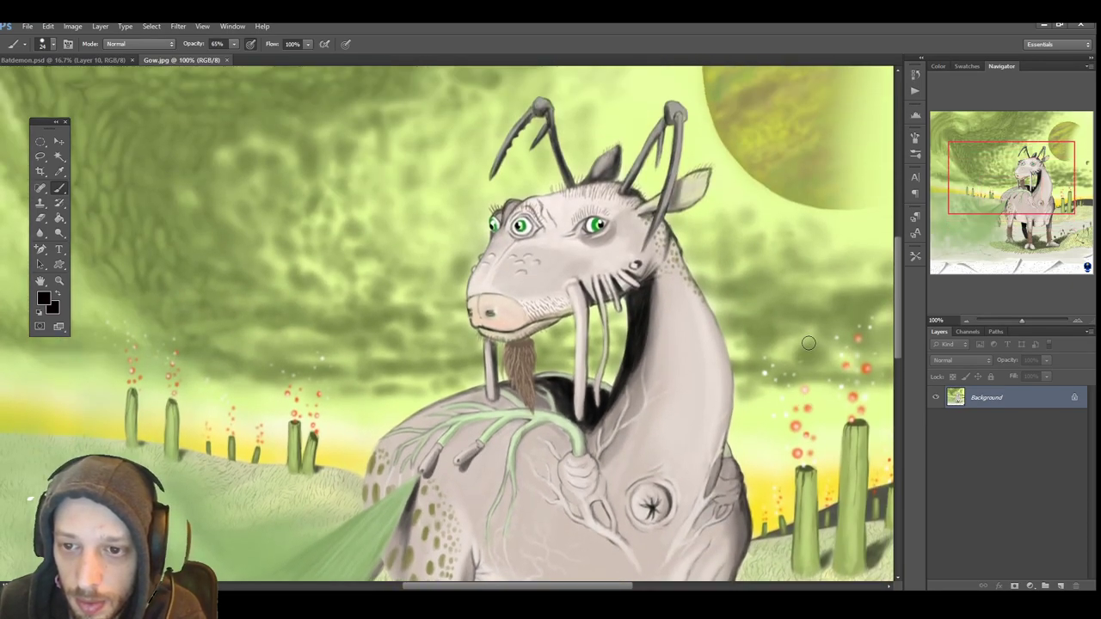
pyautogui.scroll(2, 808, 343)
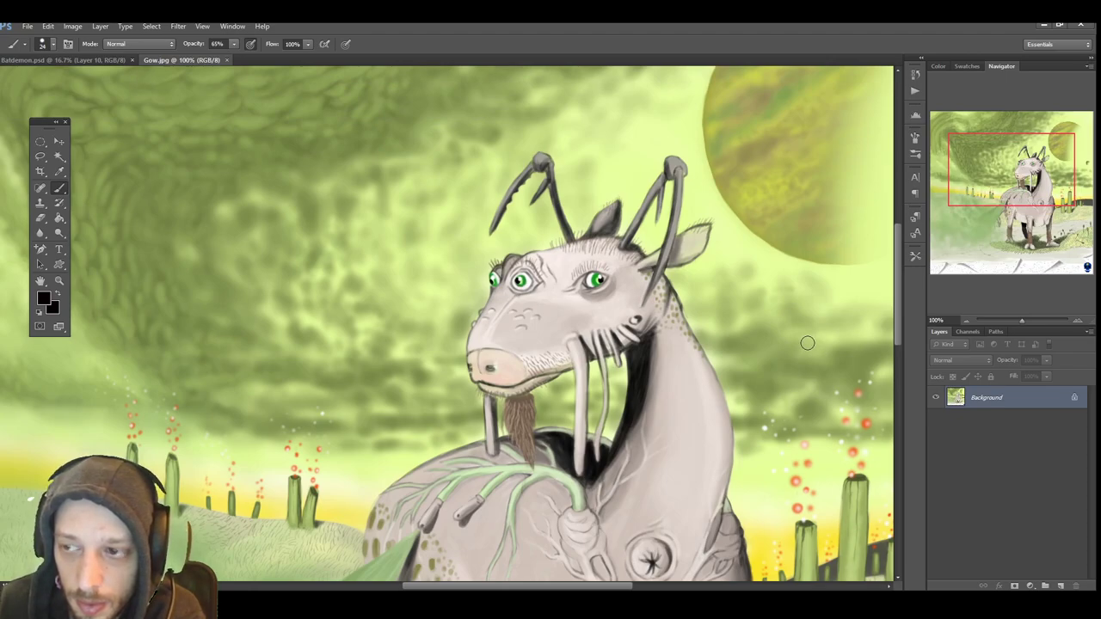
pyautogui.scroll(-1, 805, 344)
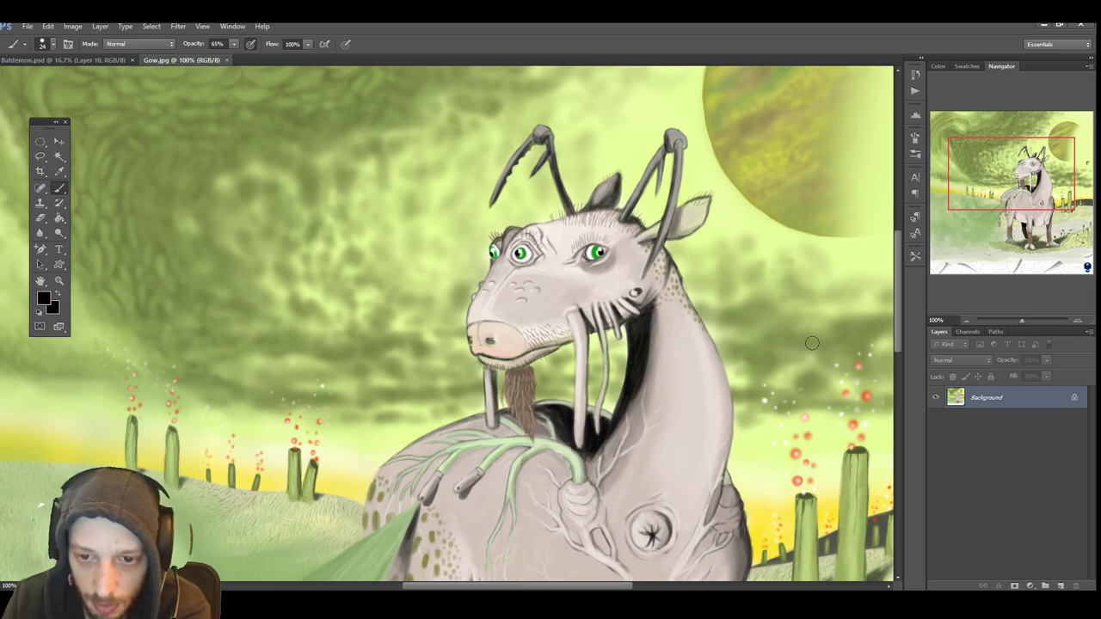
pyautogui.click(967, 320)
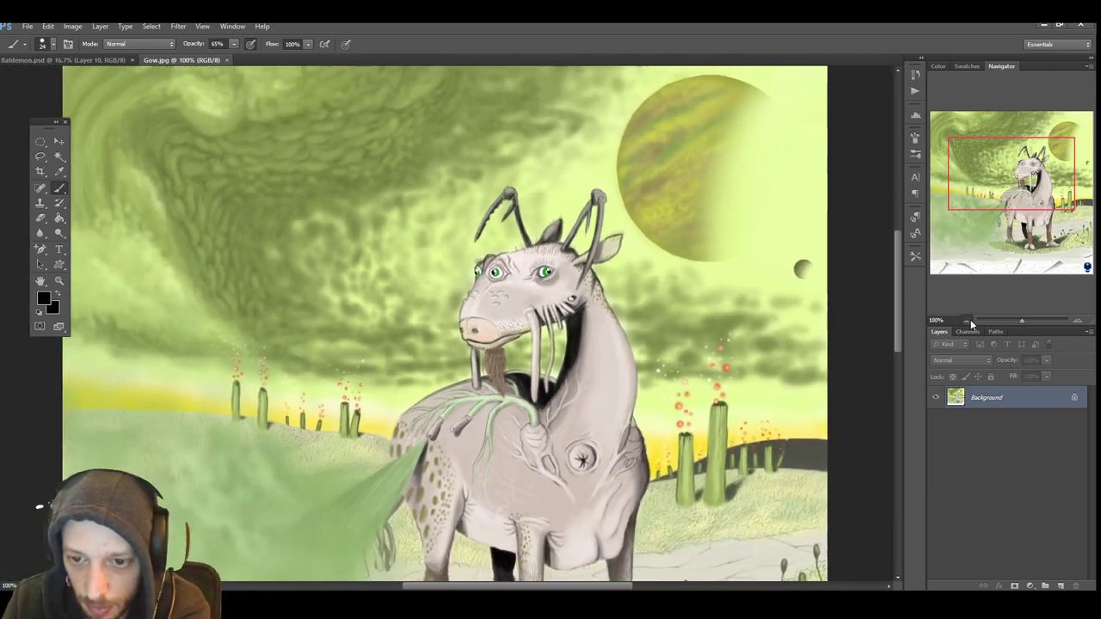
pyautogui.click(229, 61)
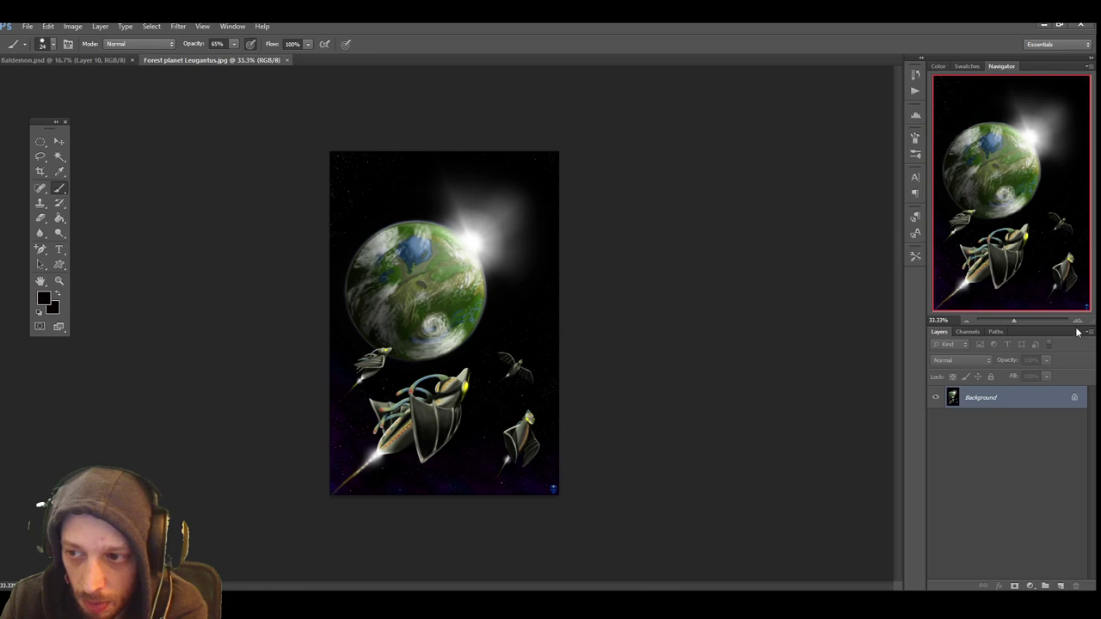
# Examine Forest planet Leugantus.jpg at 100% zoom, from the cloudy green planet down to the winged ships
pyautogui.click(1077, 321)
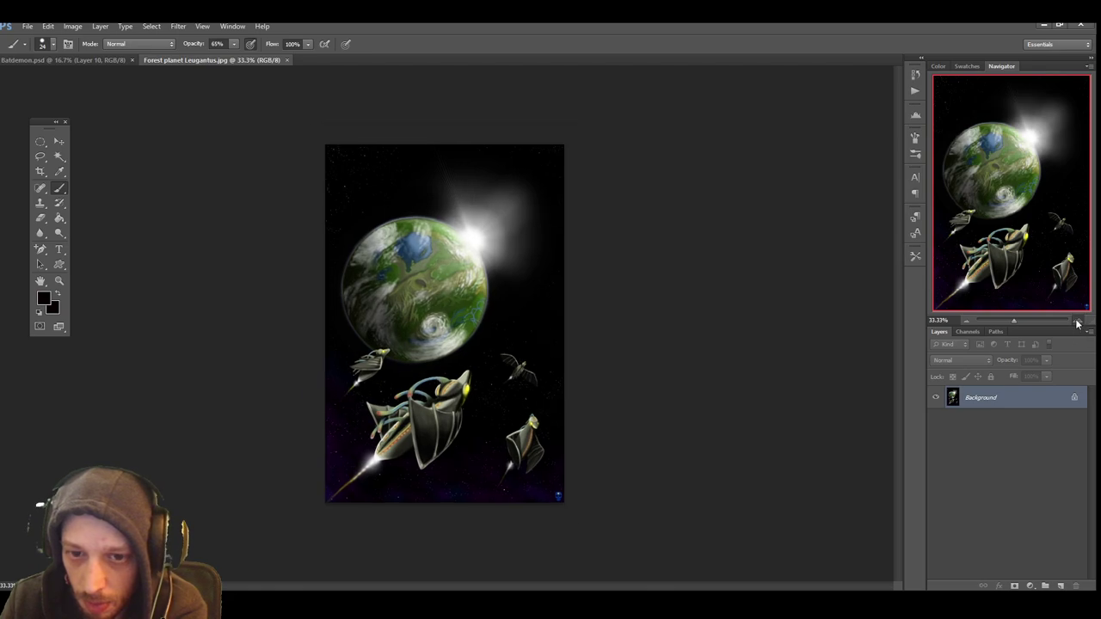
pyautogui.click(1077, 321)
pyautogui.click(1075, 322)
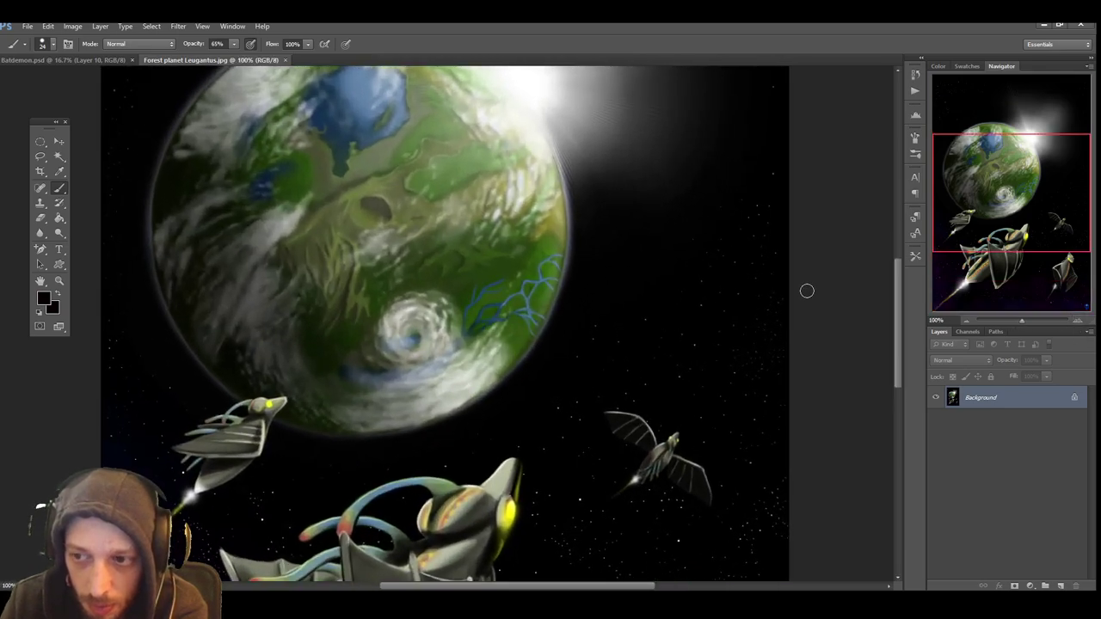
pyautogui.scroll(-2, 791, 291)
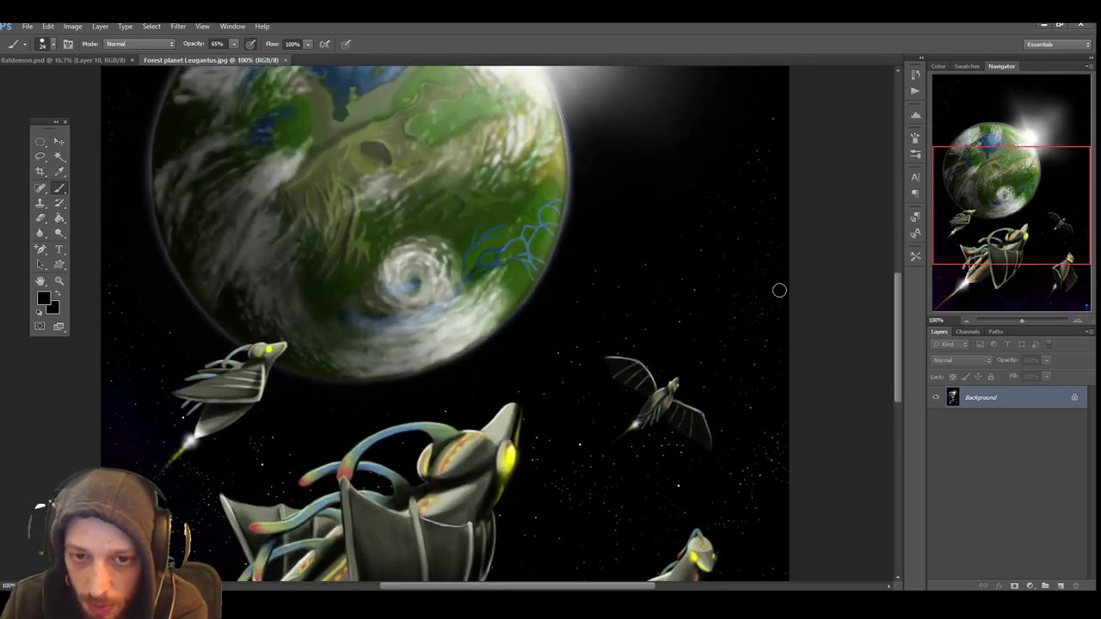
pyautogui.scroll(-5, 779, 291)
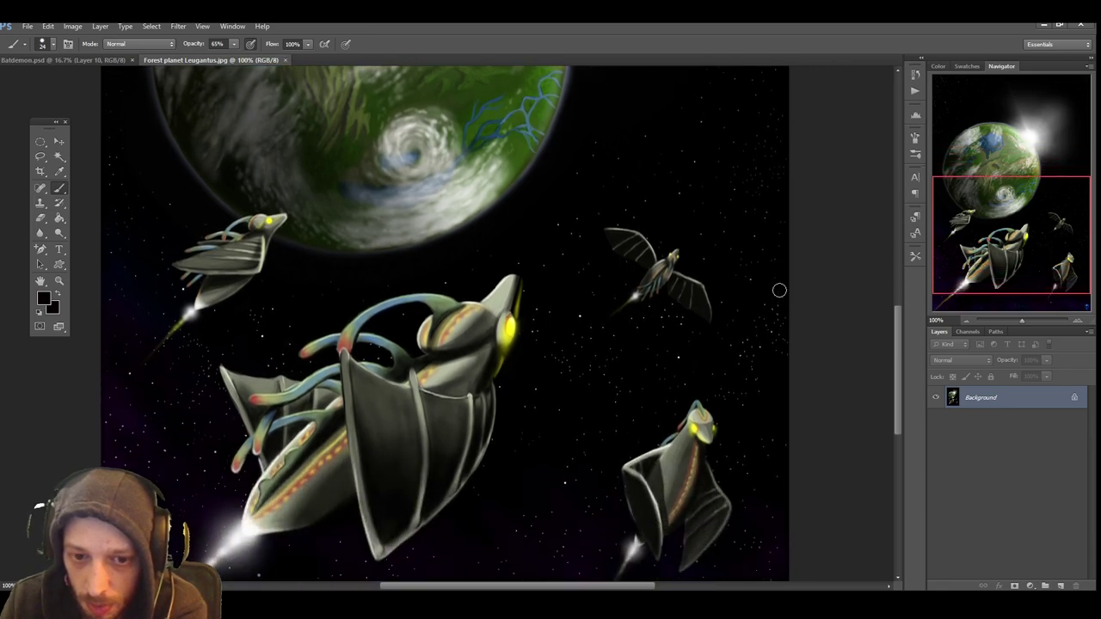
pyautogui.scroll(-4, 779, 291)
# Look over the winged ships and the planet once more, and close Forest planet Leugantus.jpg and Batdemon.psd
pyautogui.scroll(1, 779, 290)
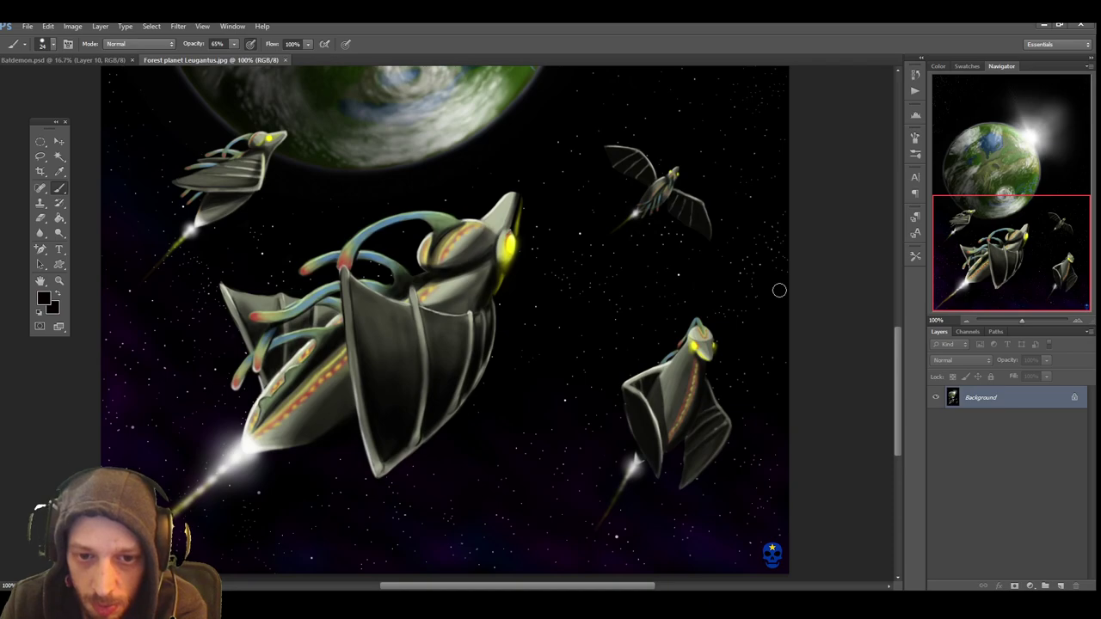
pyautogui.scroll(3, 779, 291)
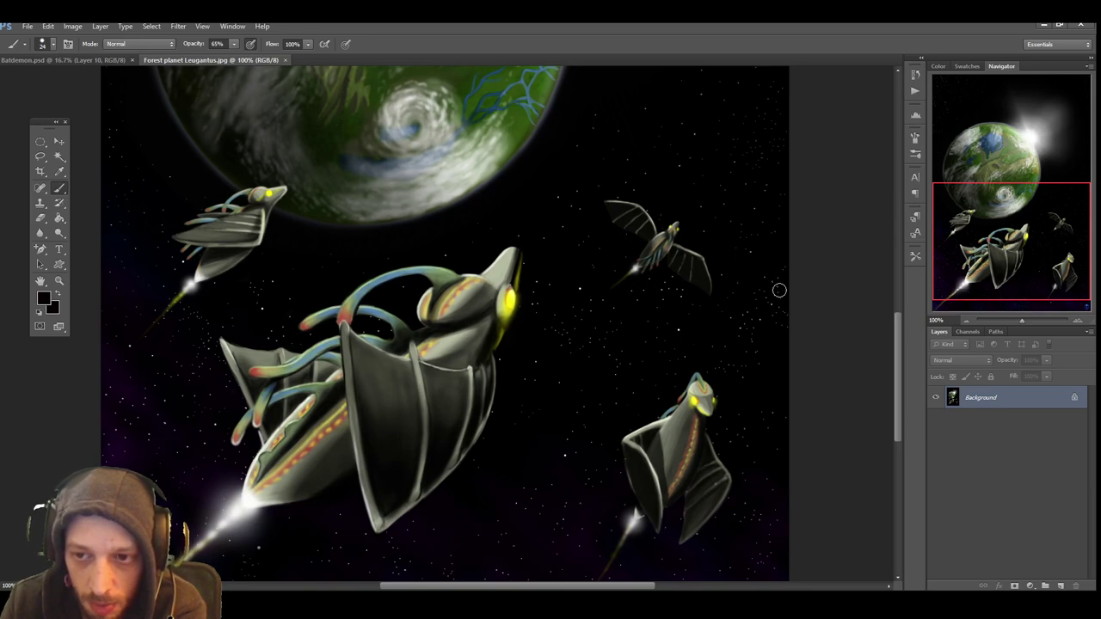
pyautogui.scroll(8, 780, 291)
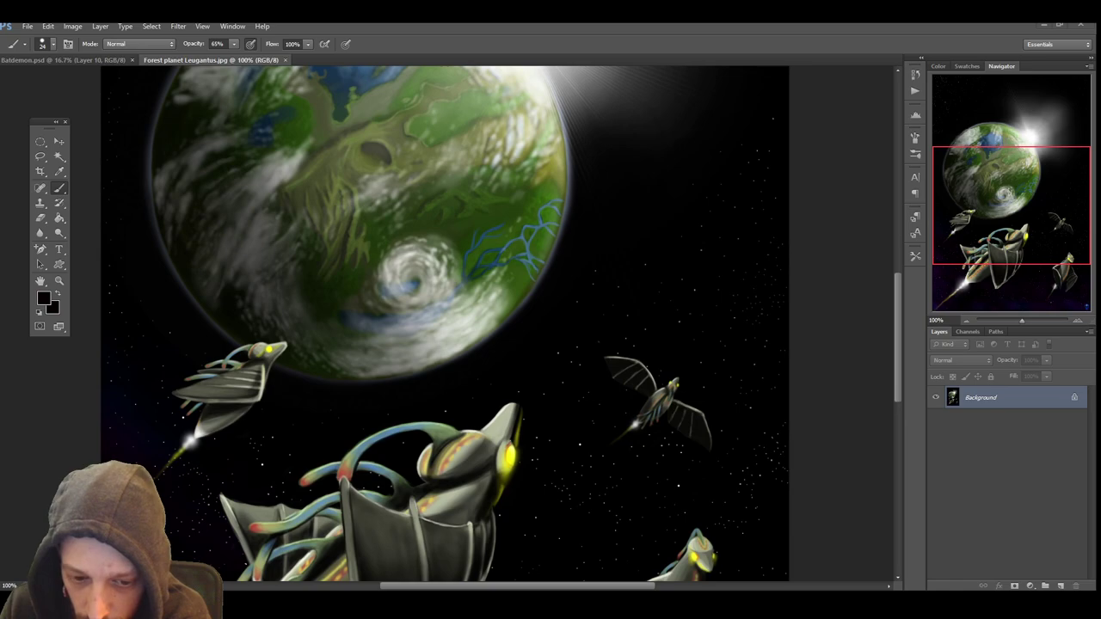
pyautogui.scroll(-3, 656, 467)
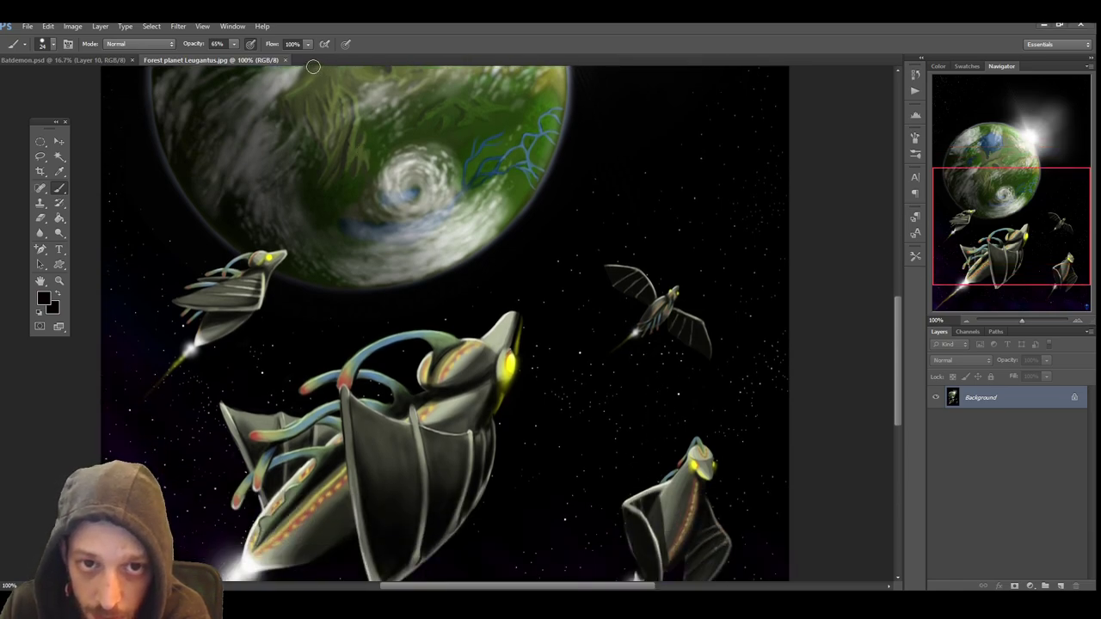
pyautogui.click(286, 61)
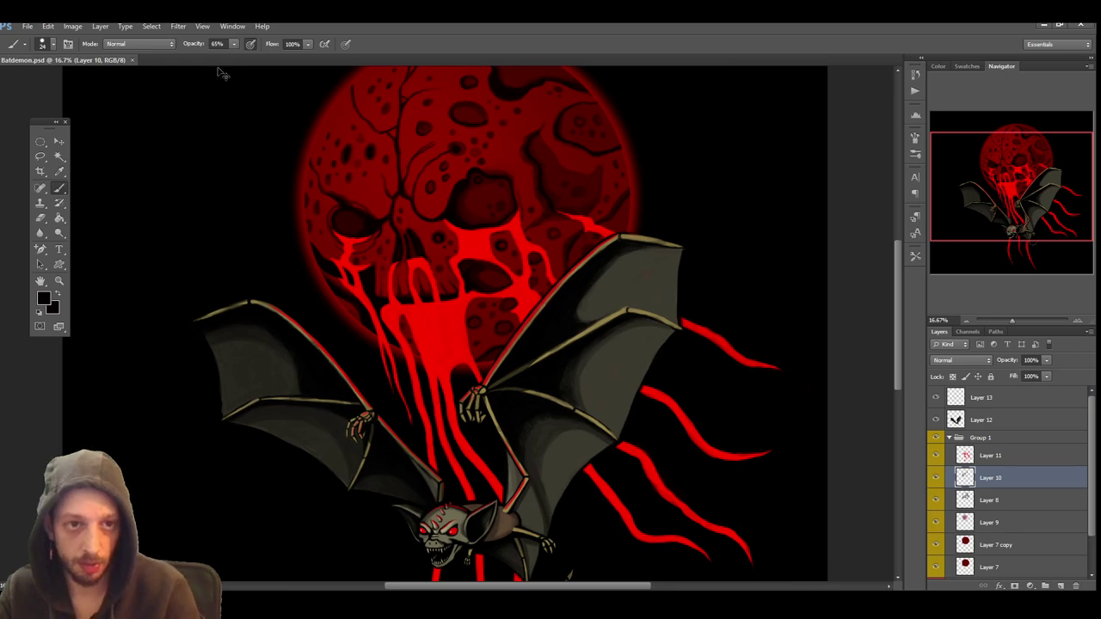
pyautogui.click(133, 60)
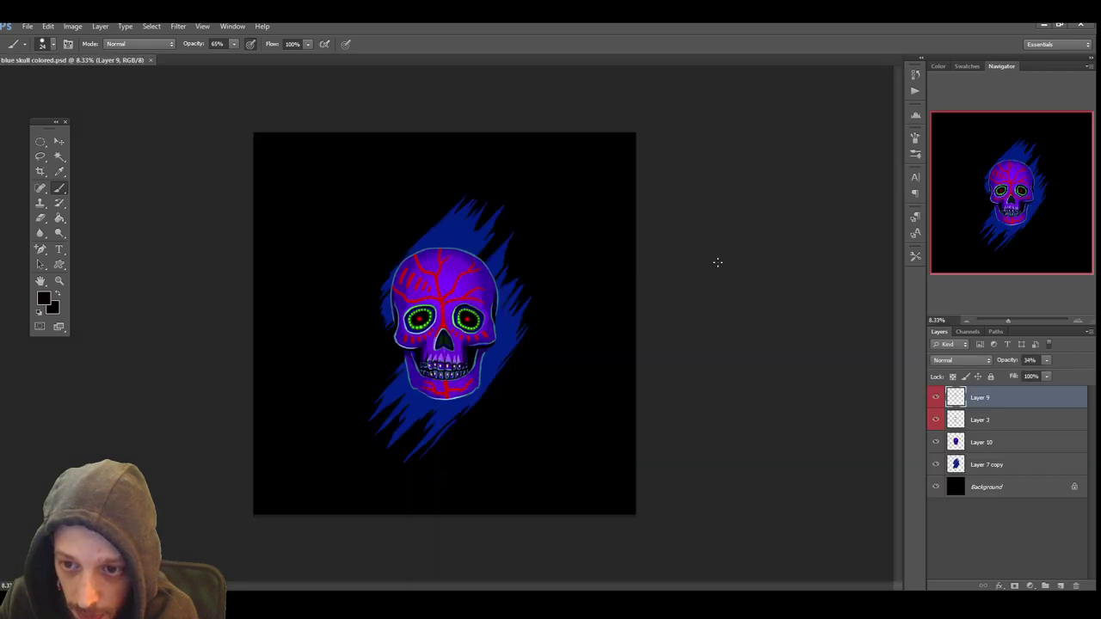
# Review the purple skull in blue skull colored.psd at 25% and 16.67% zoom, and close the file
pyautogui.click(1077, 322)
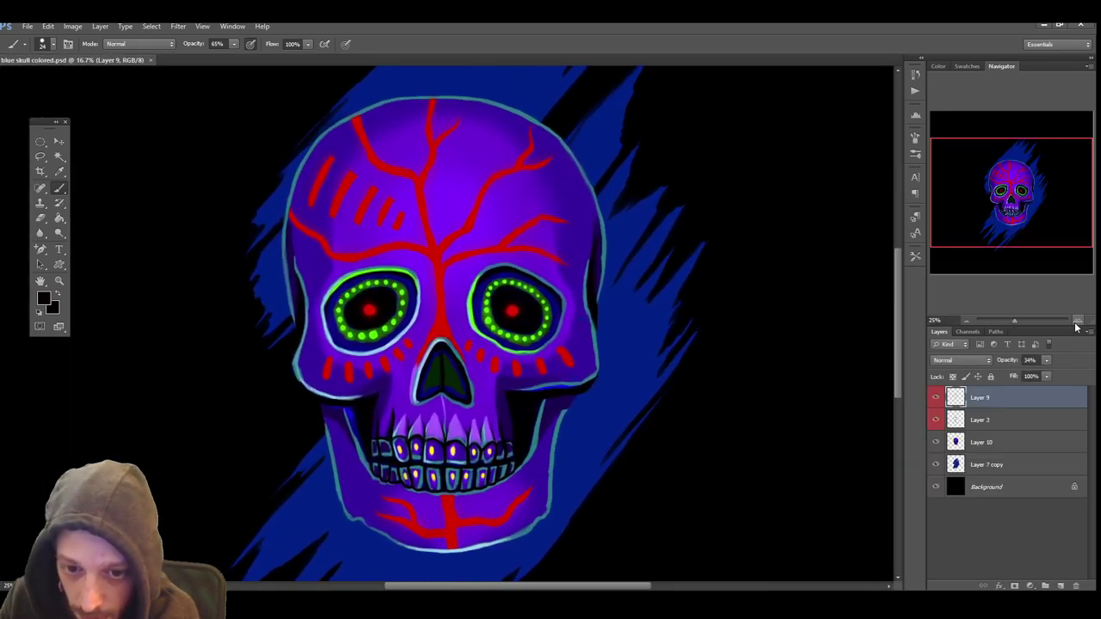
pyautogui.scroll(-2, 782, 319)
pyautogui.click(965, 321)
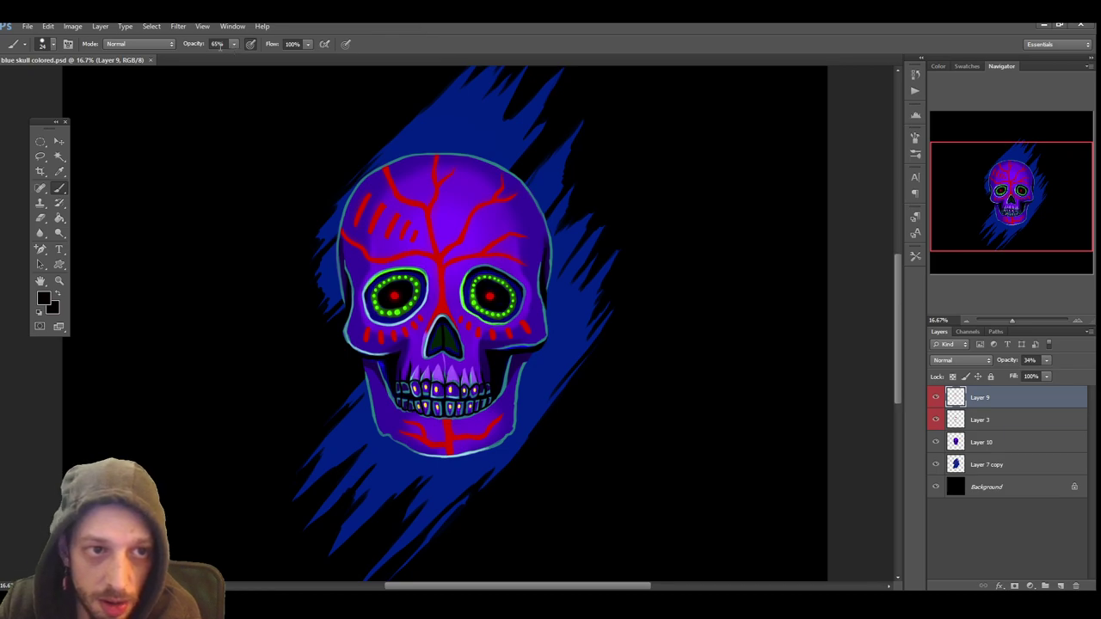
pyautogui.click(152, 60)
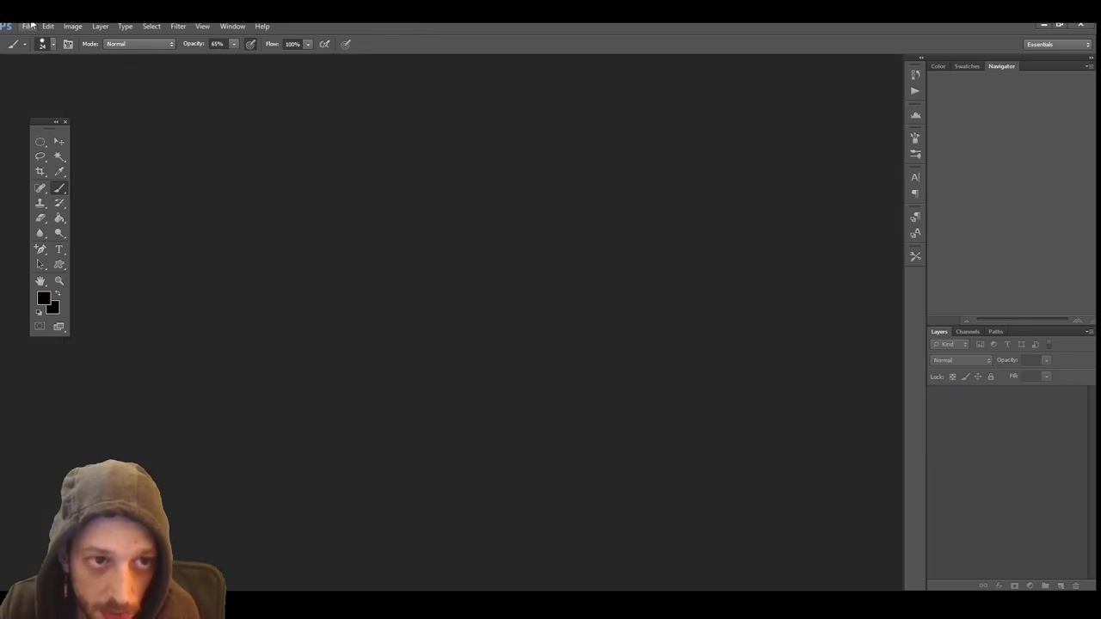